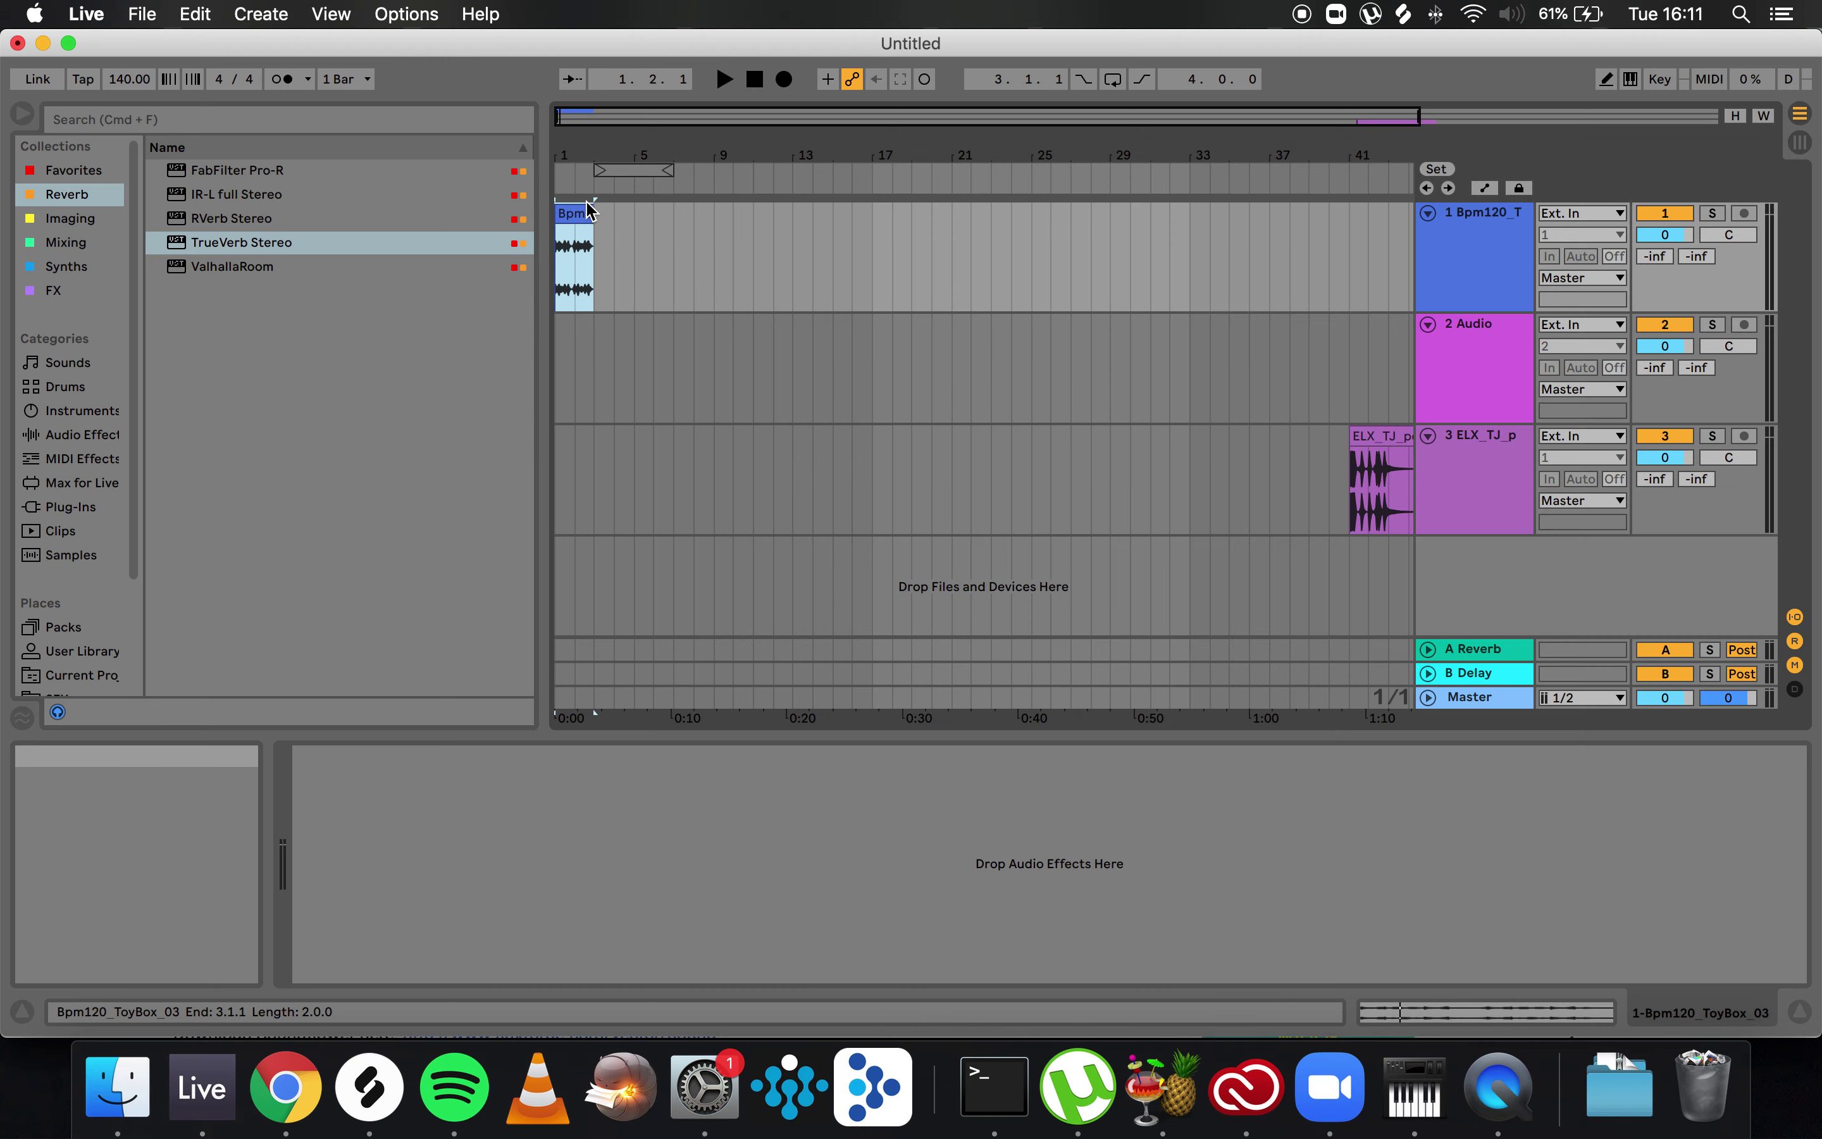
# - Audition the Bpm120_ToyBox_03 loop and lower the project tempo to 104 BPM
pyautogui.press('space')
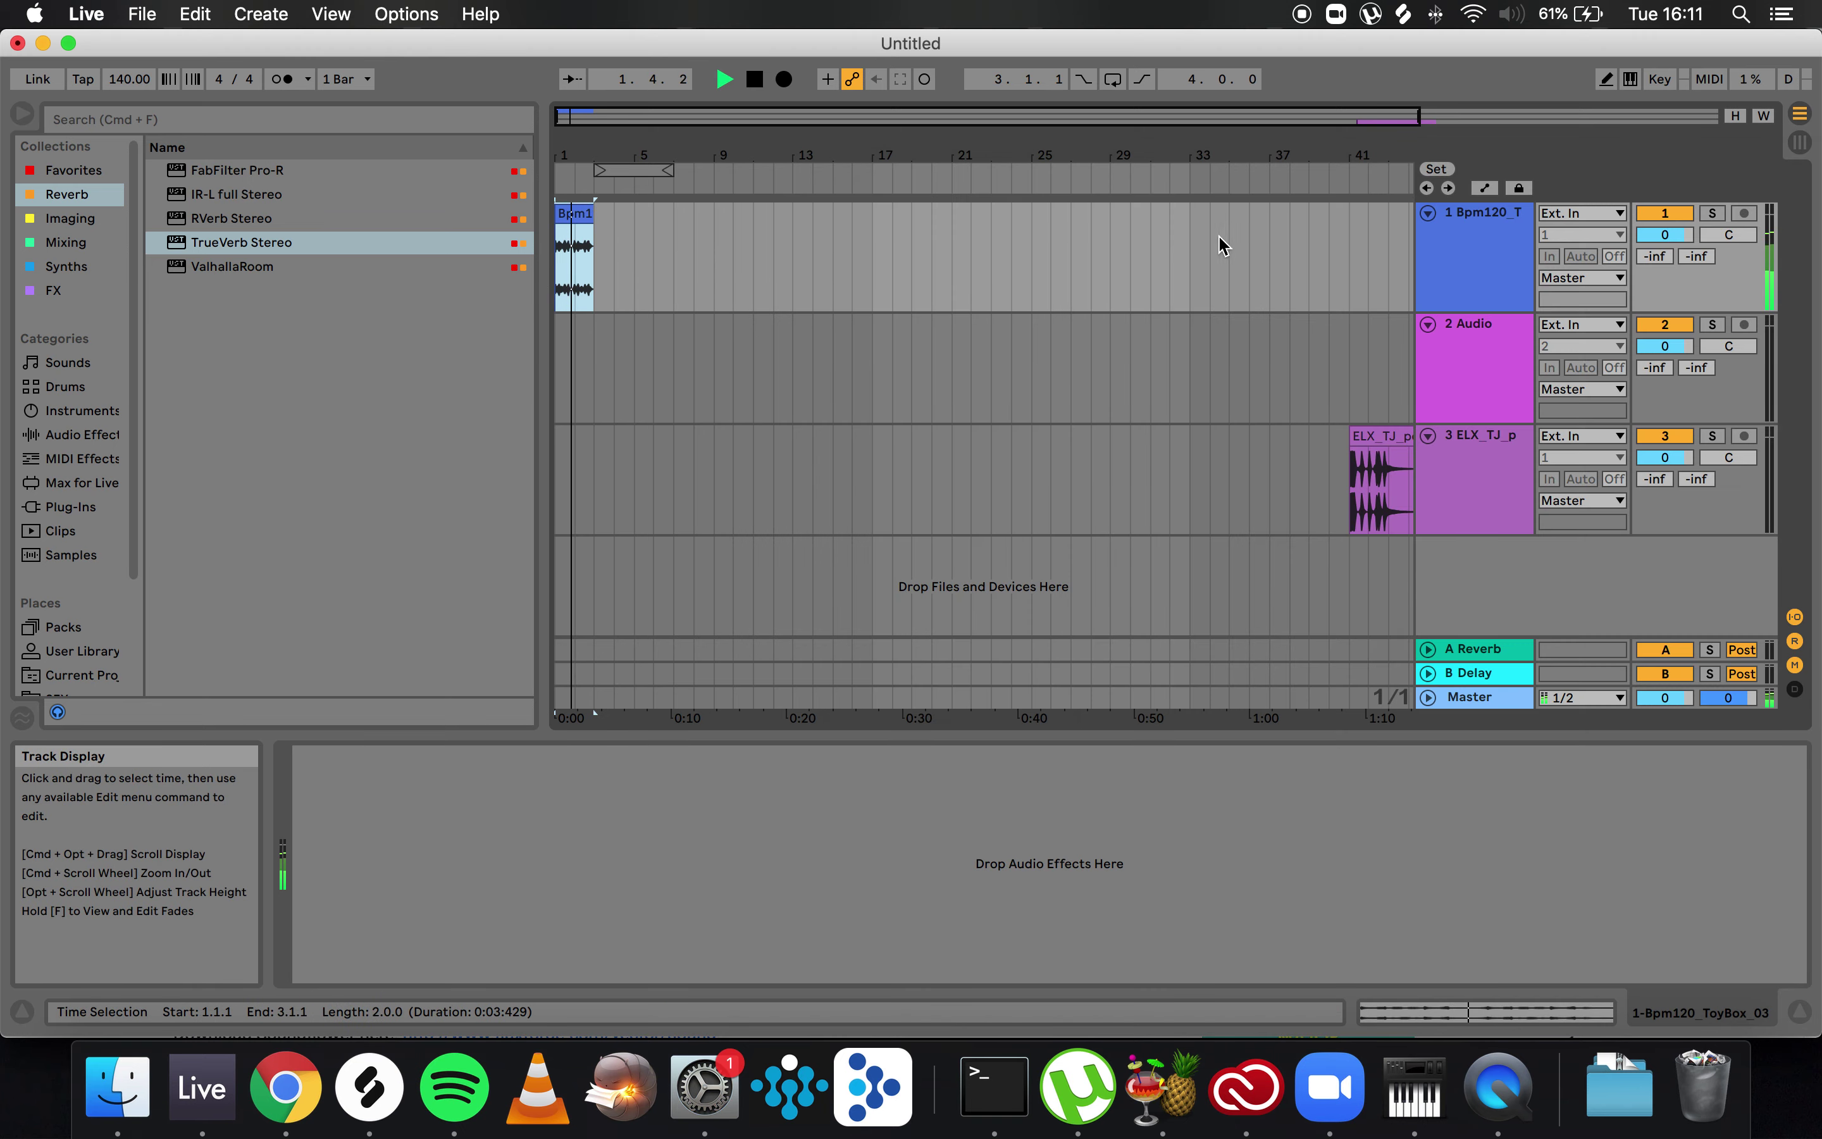
pyautogui.press('space')
pyautogui.moveTo(120, 80); pyautogui.dragTo(120, 102)
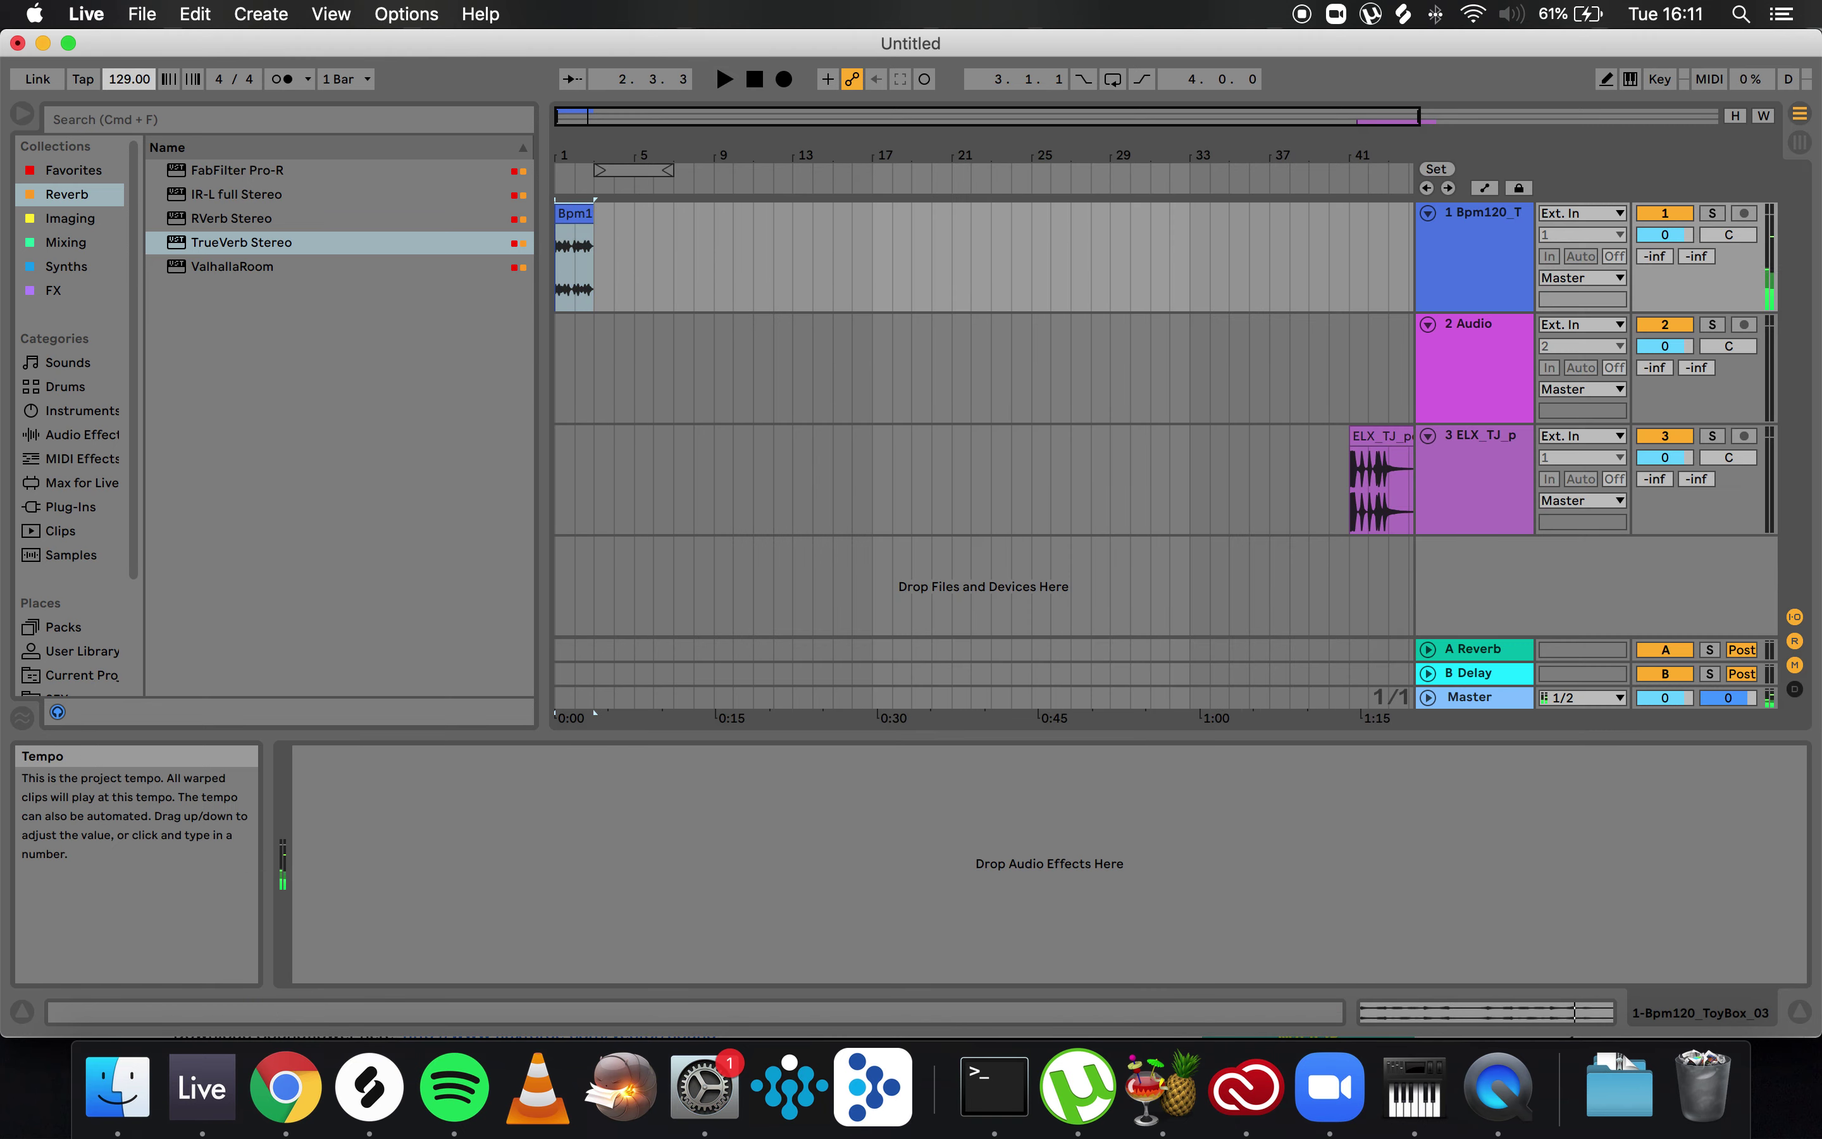
pyautogui.press('space')
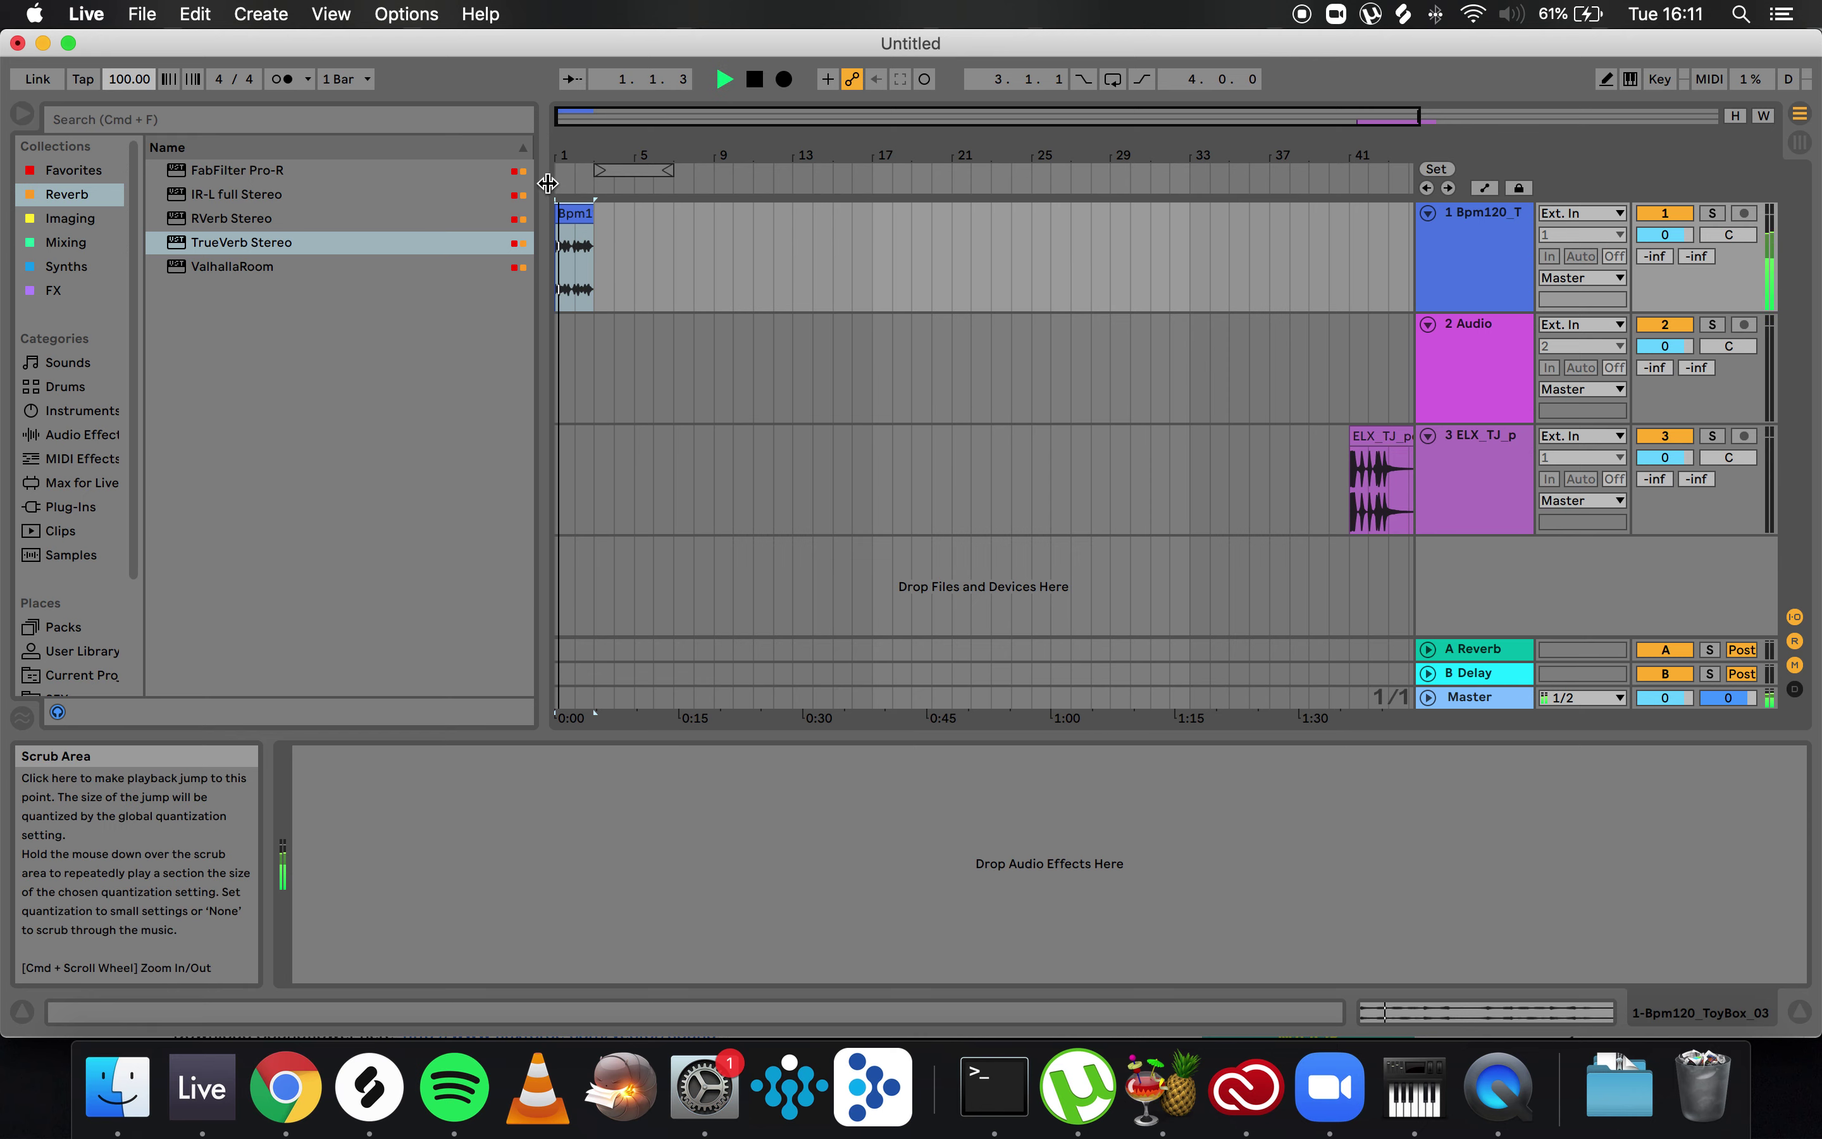
pyautogui.moveTo(127, 78); pyautogui.dragTo(127, 71)
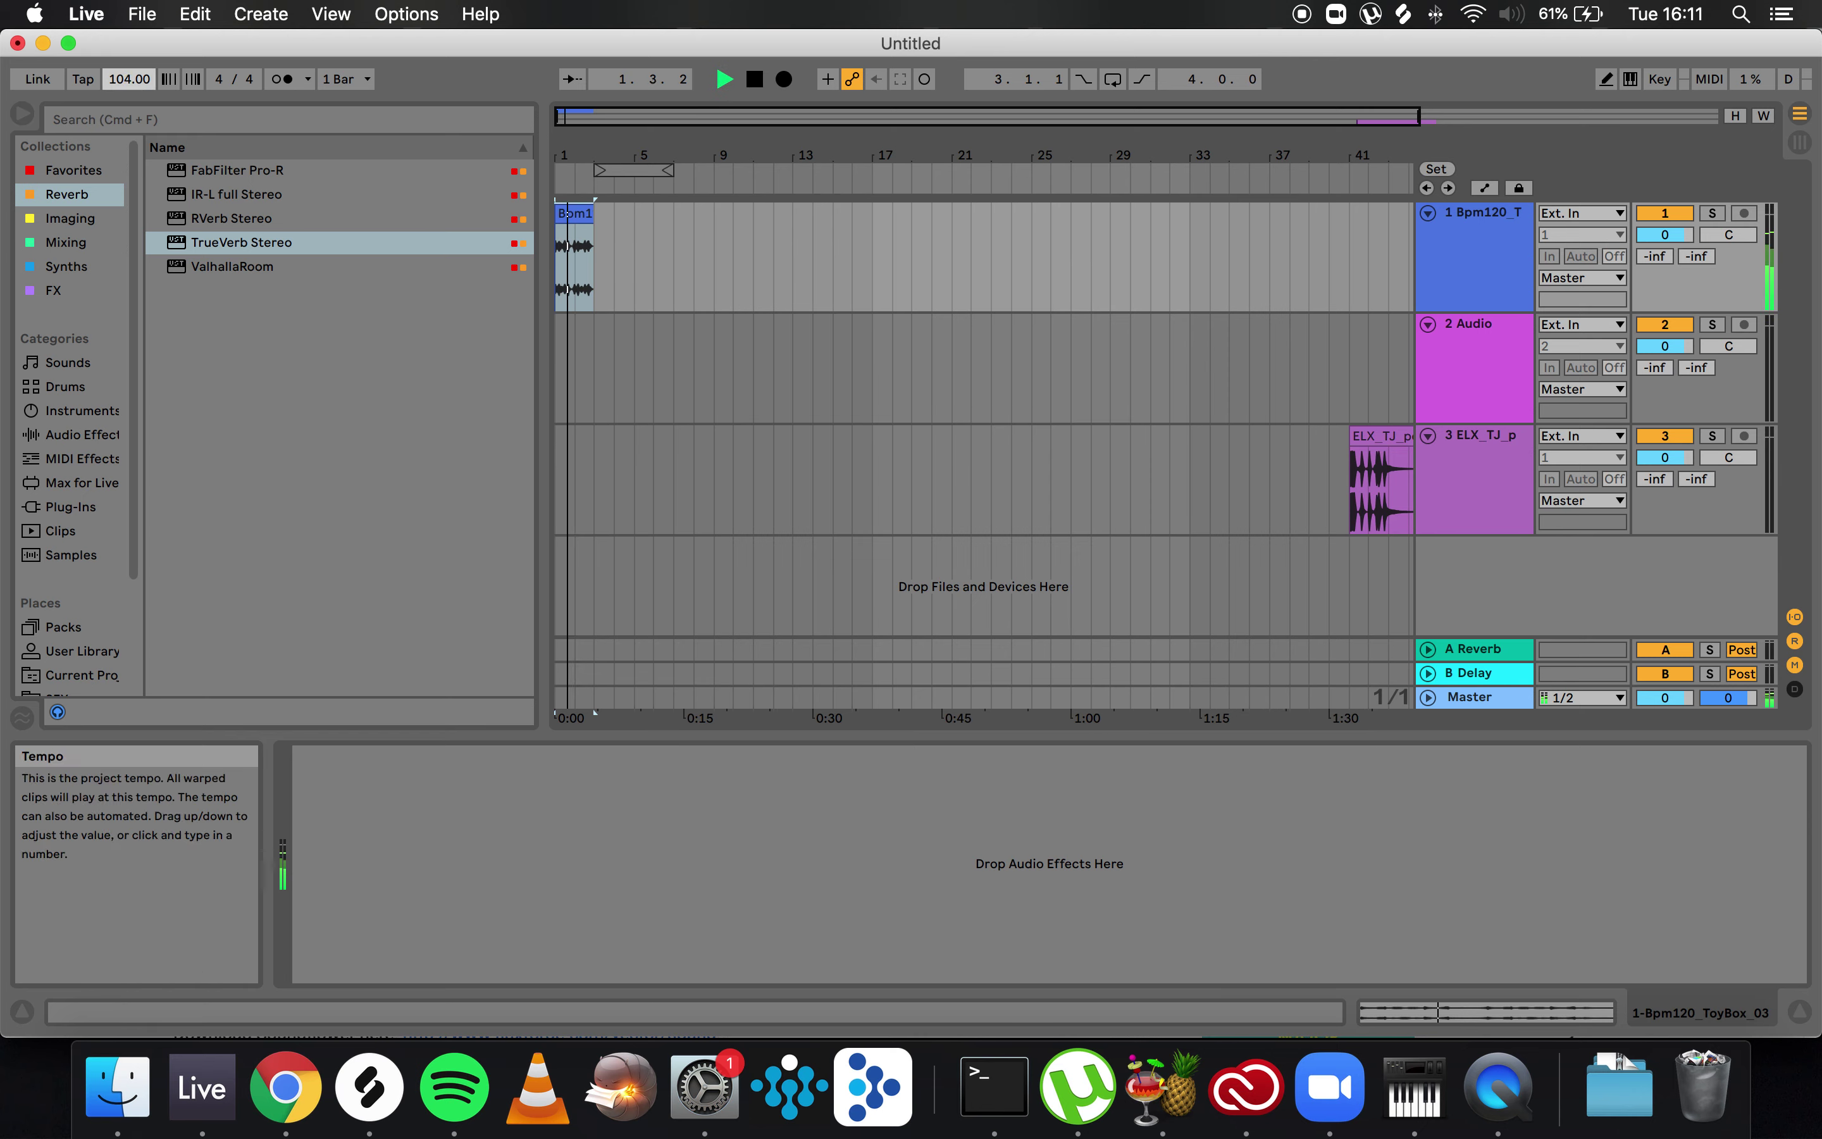
# - Set the Bpm120_ToyBox_03 clip's warp mode to Complex Pro and play it back
pyautogui.doubleClick(572, 218)
pyautogui.press('space')
pyautogui.click(536, 934)
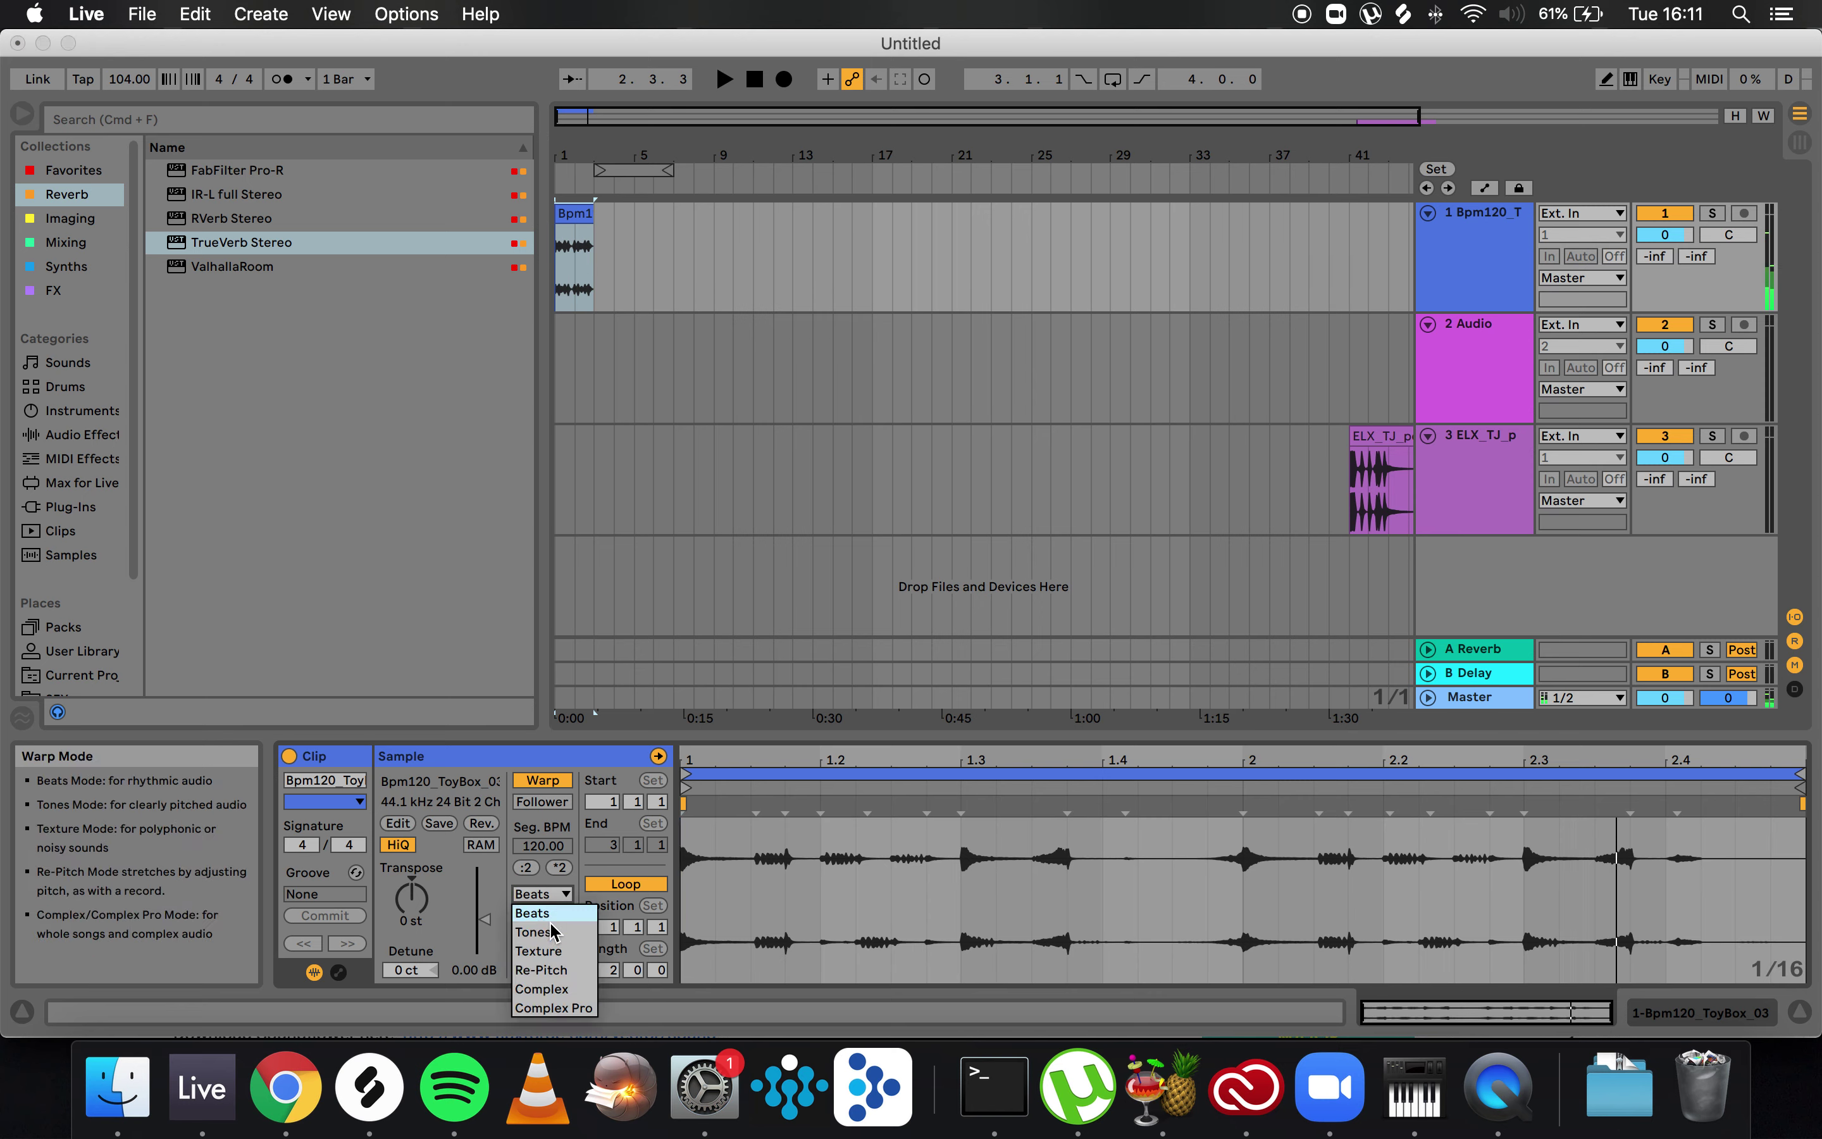
pyautogui.click(538, 1013)
pyautogui.press('space')
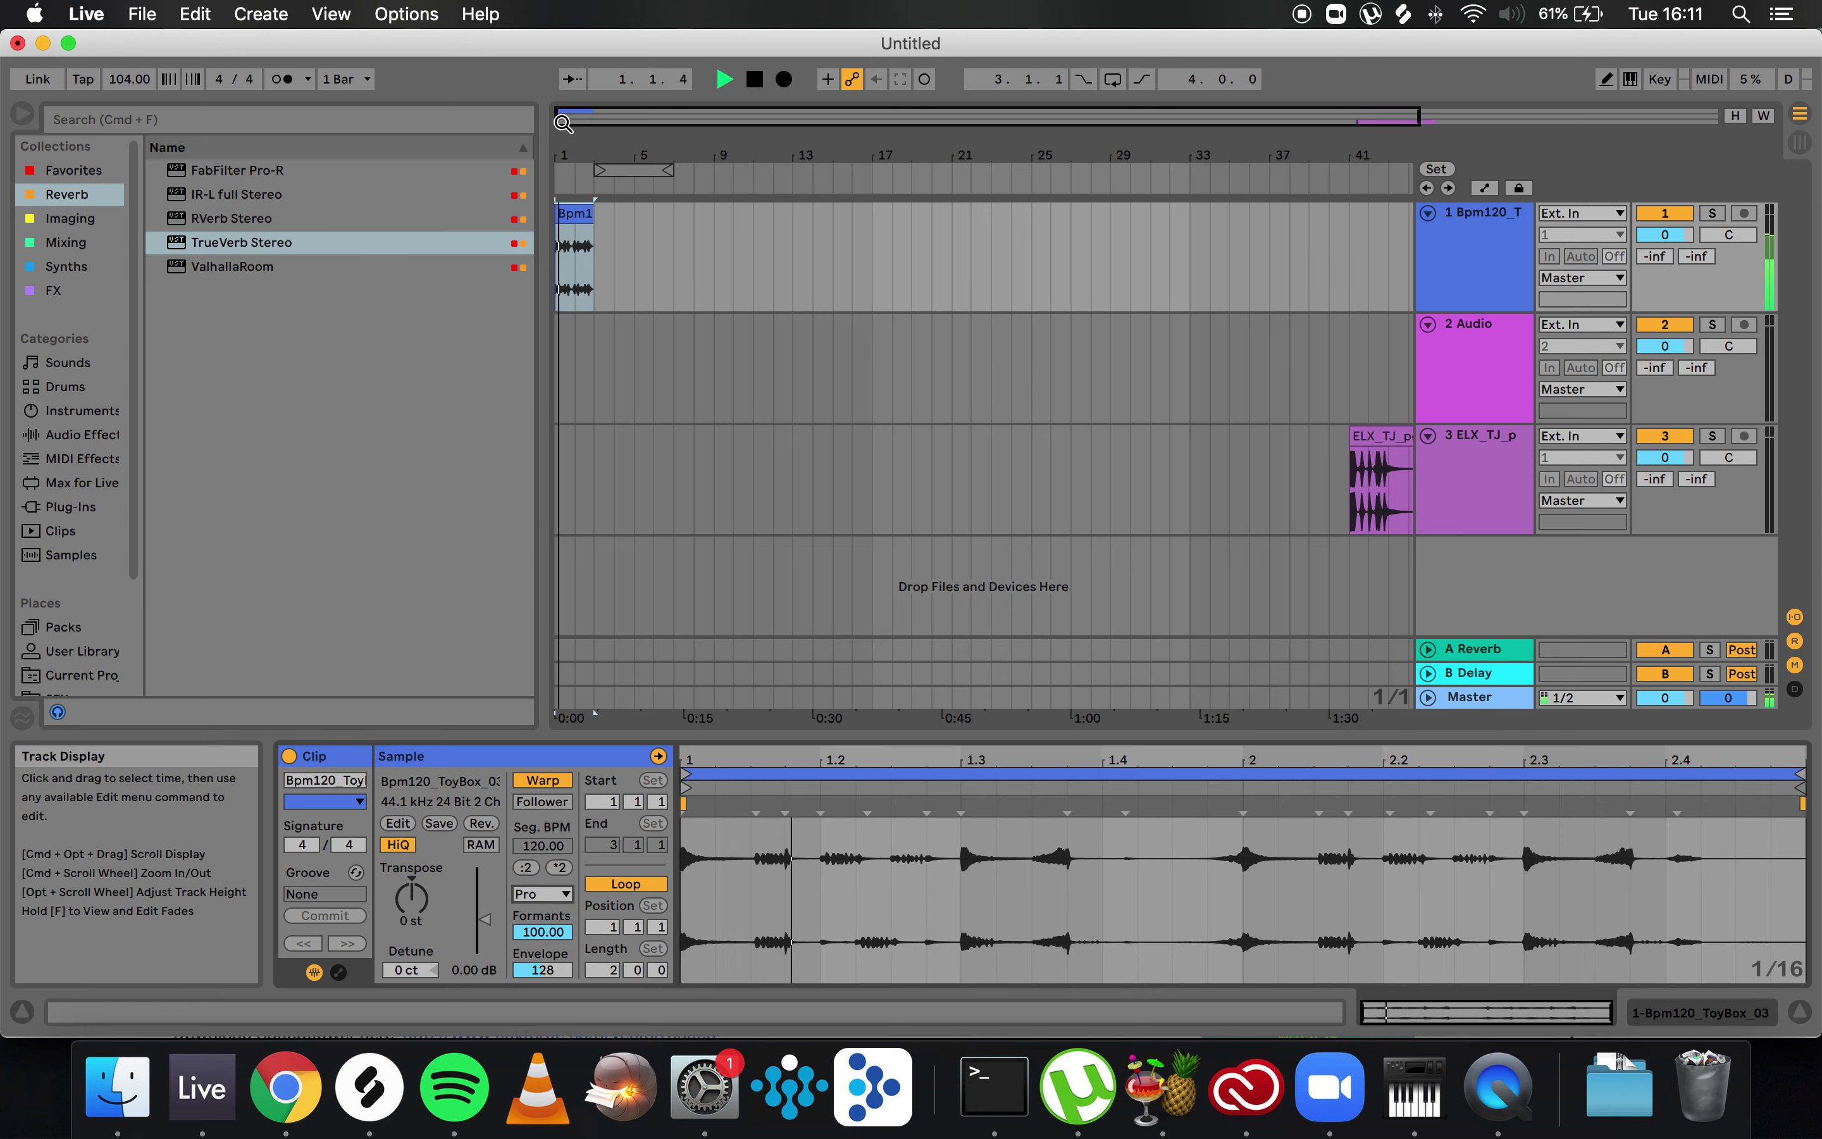
# - Duplicate the Bpm120_ToyBox_03 clip directly after the original and select both clips
pyautogui.click(580, 215)
pyautogui.press('cmd+d')
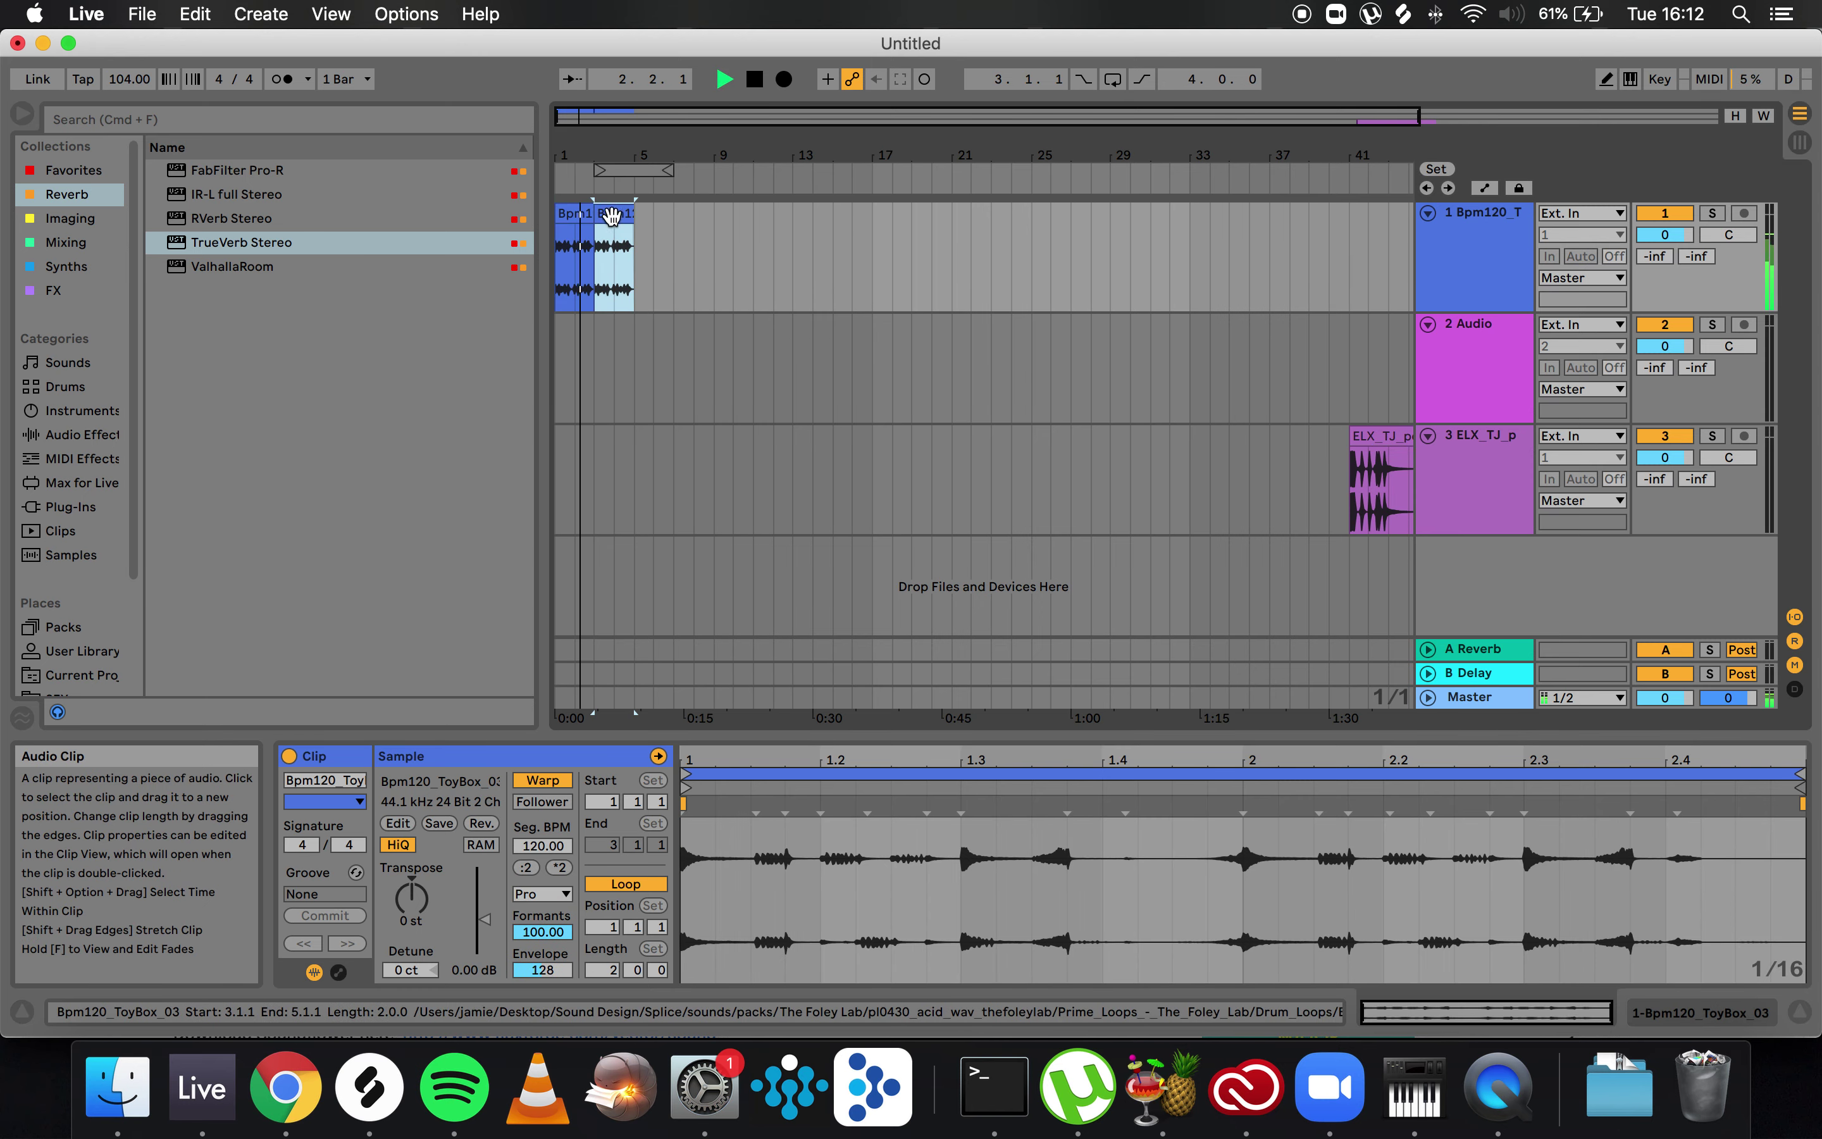
pyautogui.keyDown('shift'); pyautogui.click(588, 219); pyautogui.keyUp('shift')
pyautogui.click(293, 82)
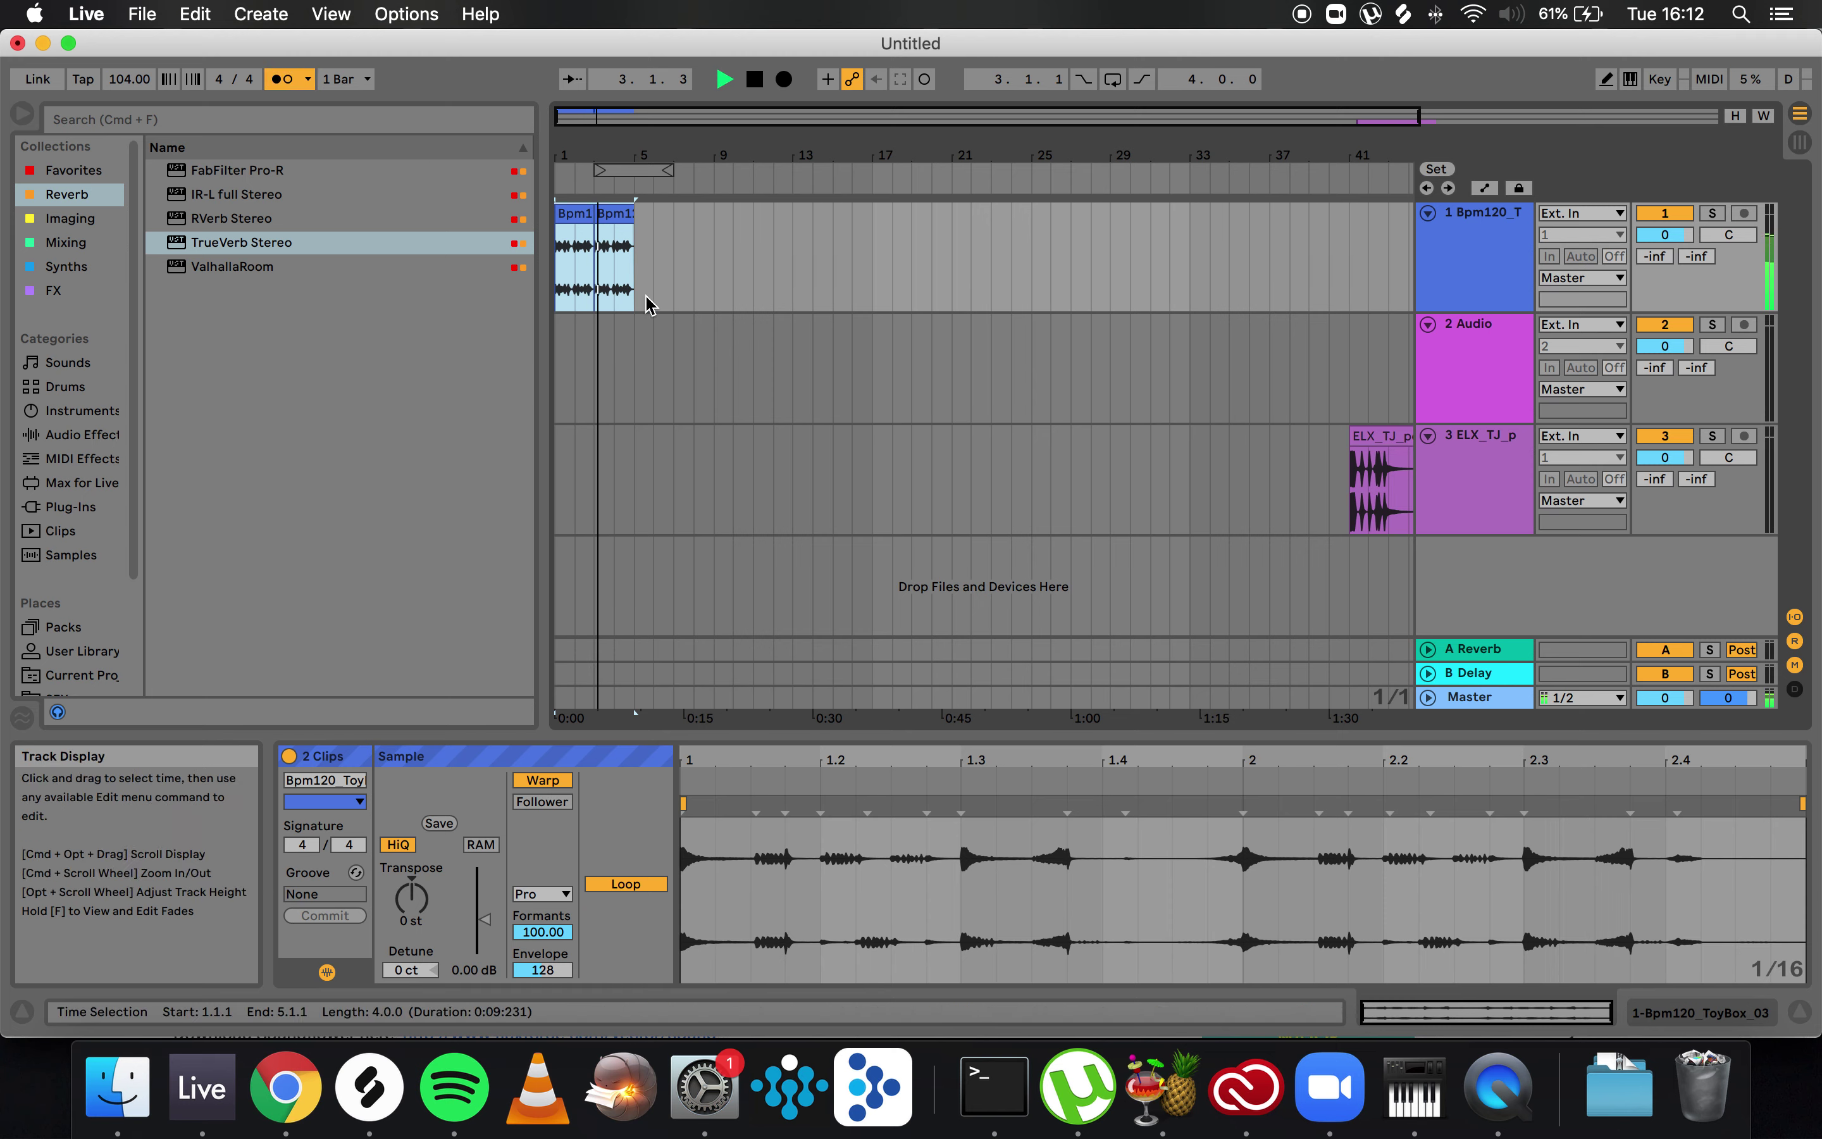
pyautogui.click(284, 82)
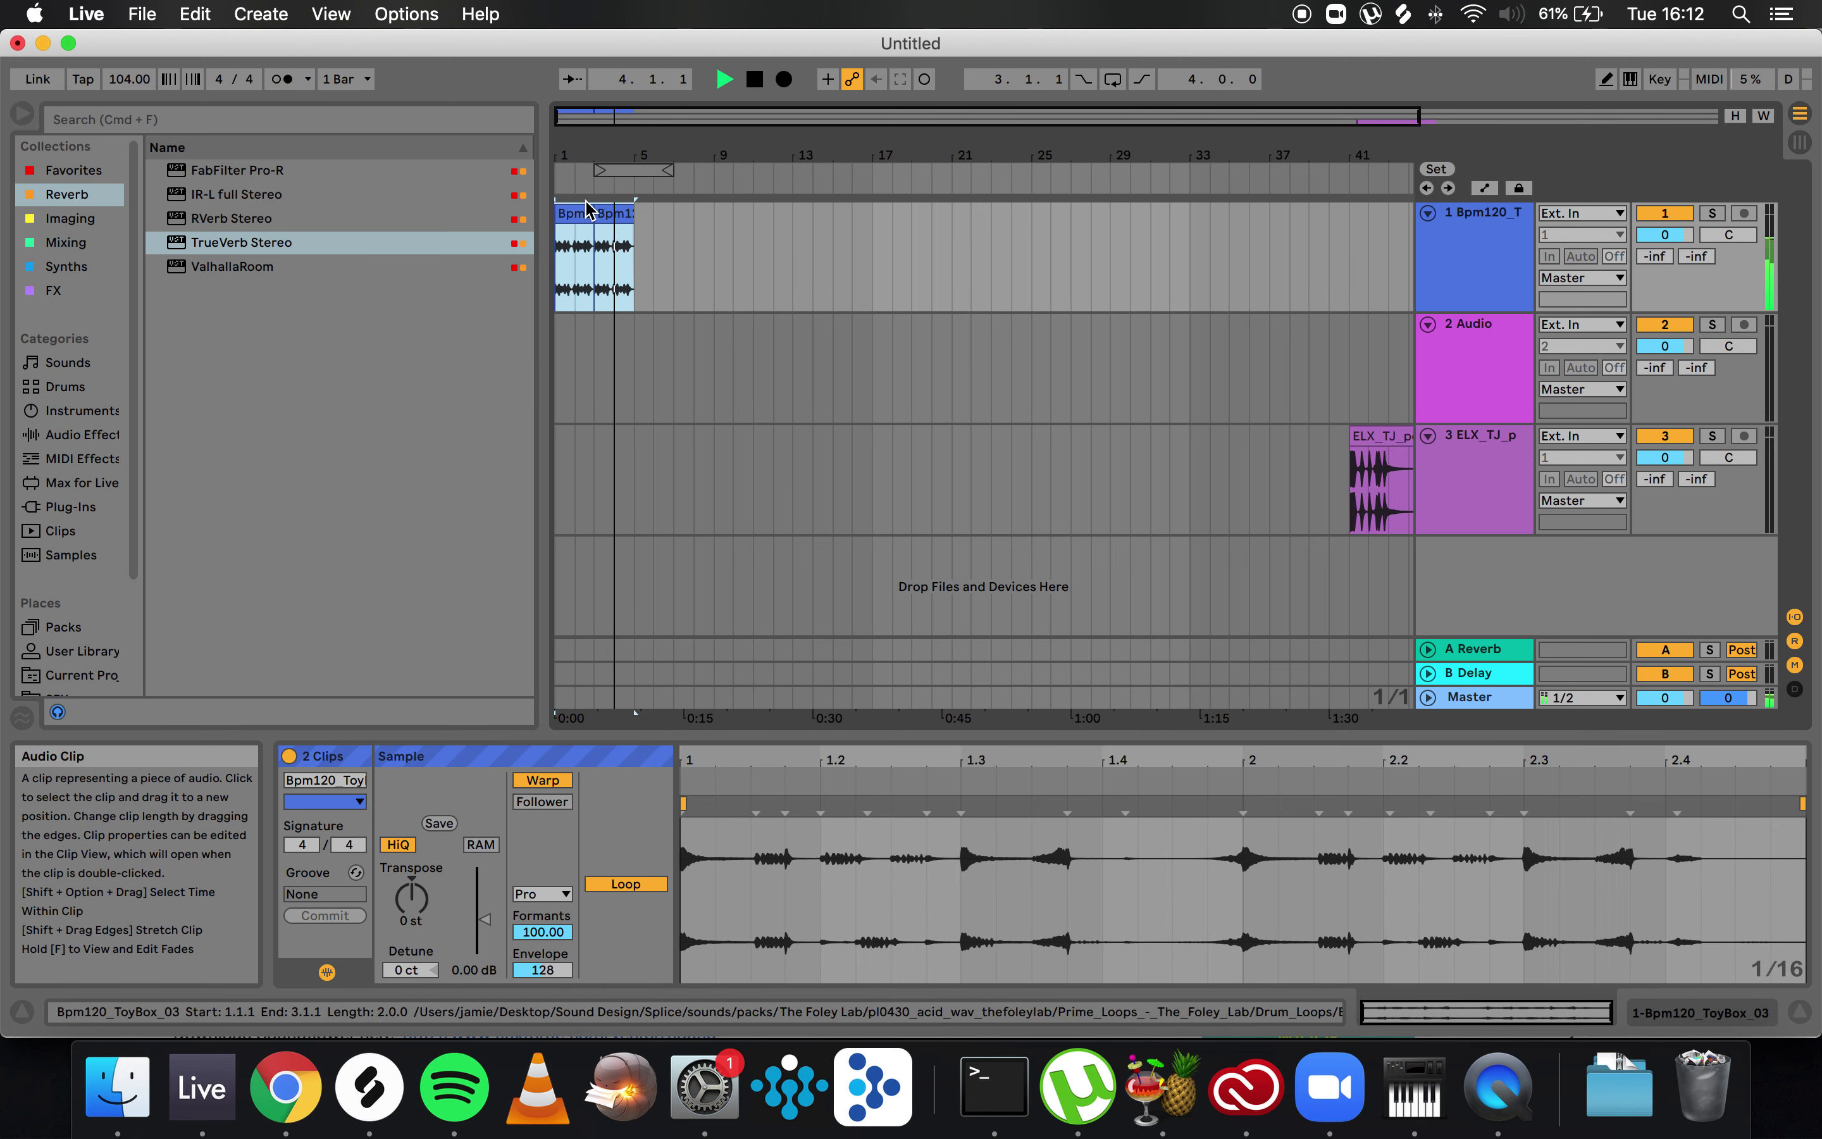
# - Set the project tempo to 107 BPM and loop playback over the two selected clips
pyautogui.press('space')
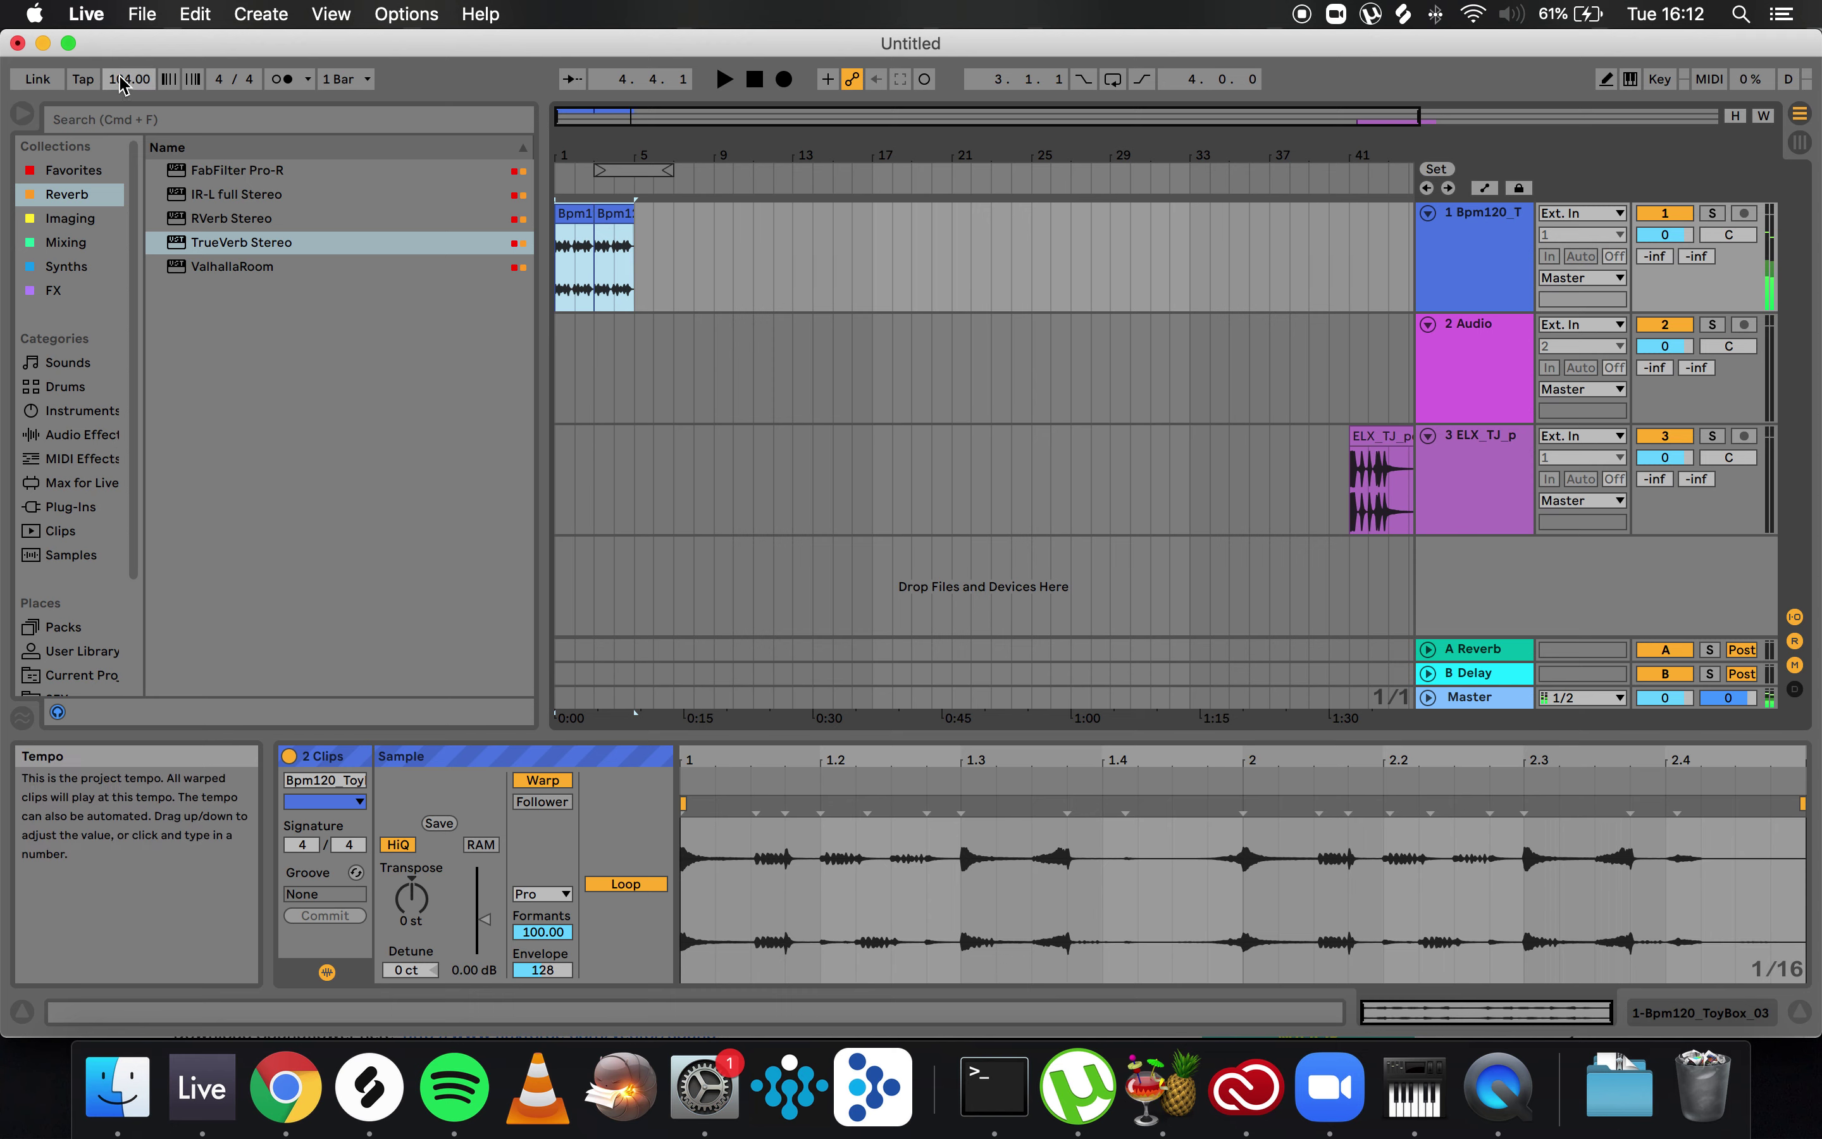
pyautogui.moveTo(126, 81); pyautogui.dragTo(126, 72)
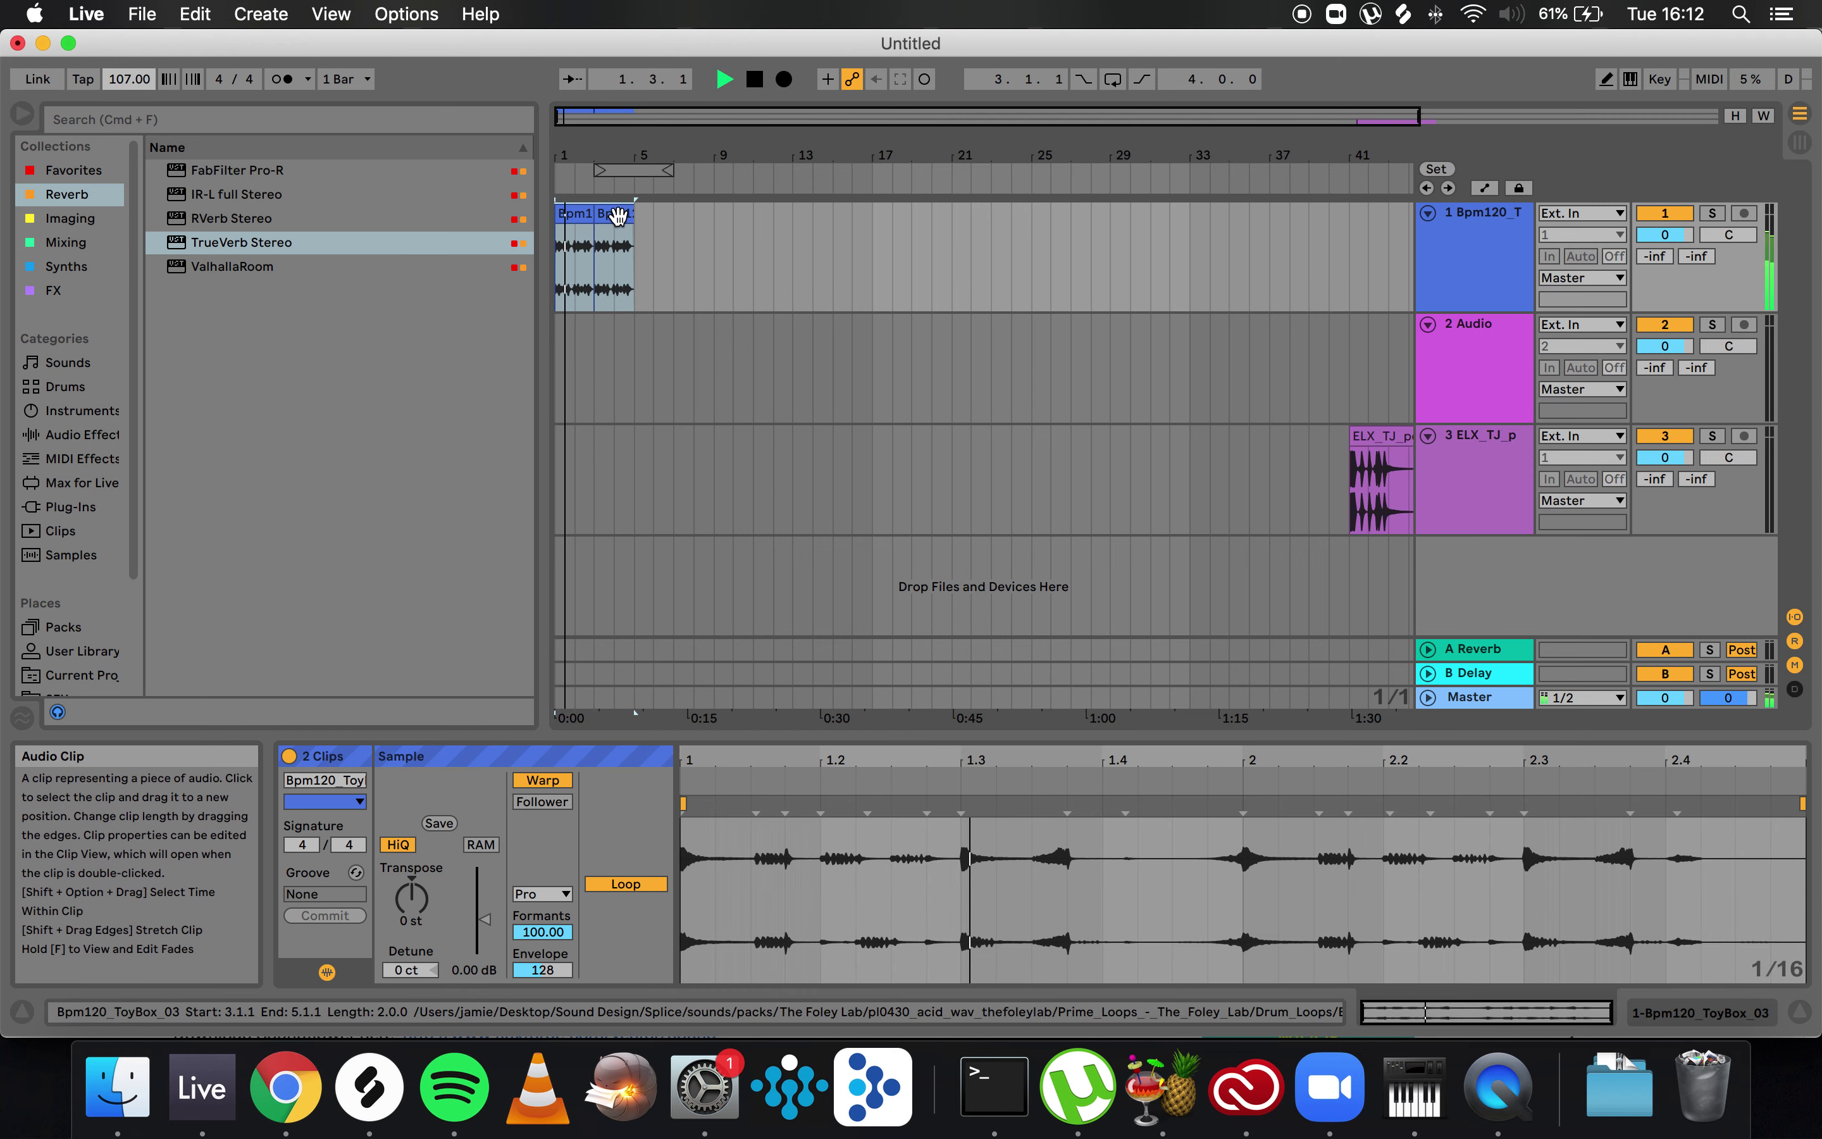
pyautogui.press('super+l')
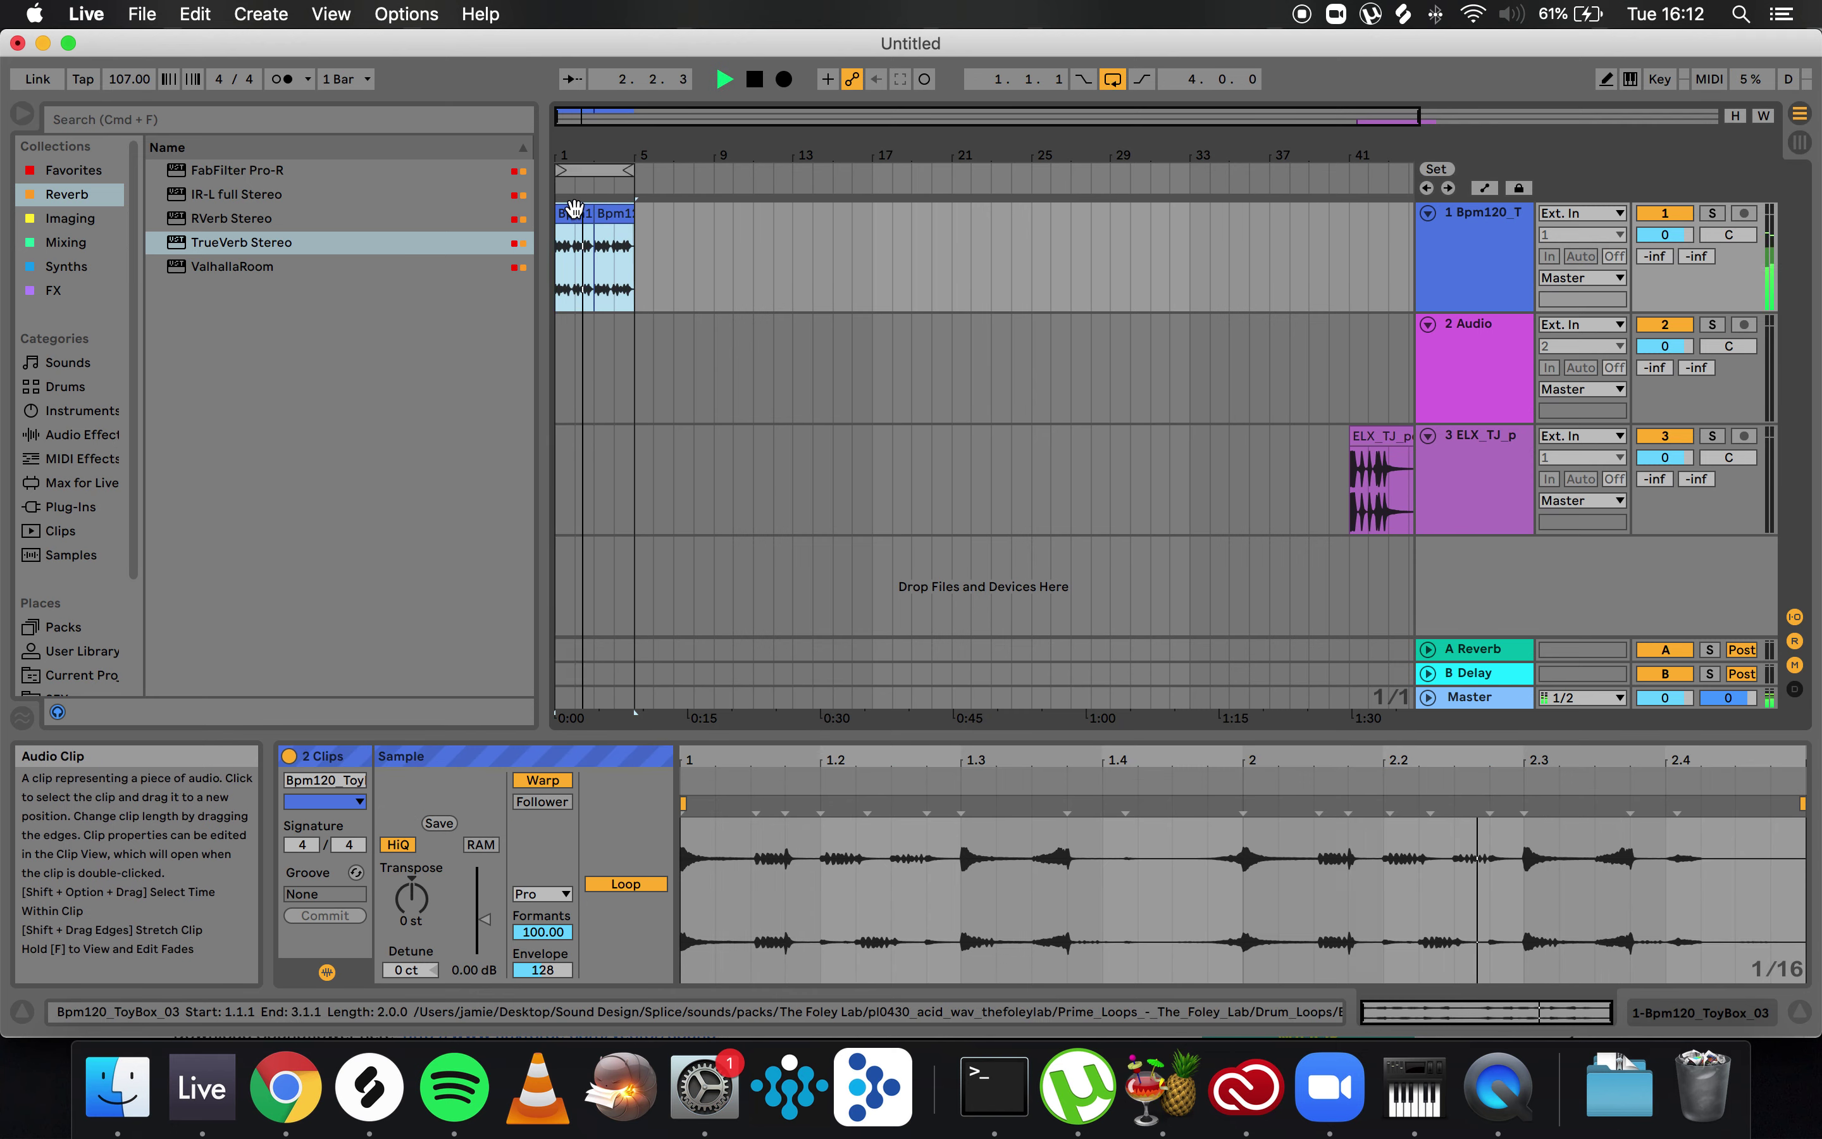
# - Duplicate the 1/16-note slice at 4.4.1 three times to fill the rest of bar 4, and play the loop
pyautogui.click(580, 249)
pyautogui.scroll(8, 575, 240)
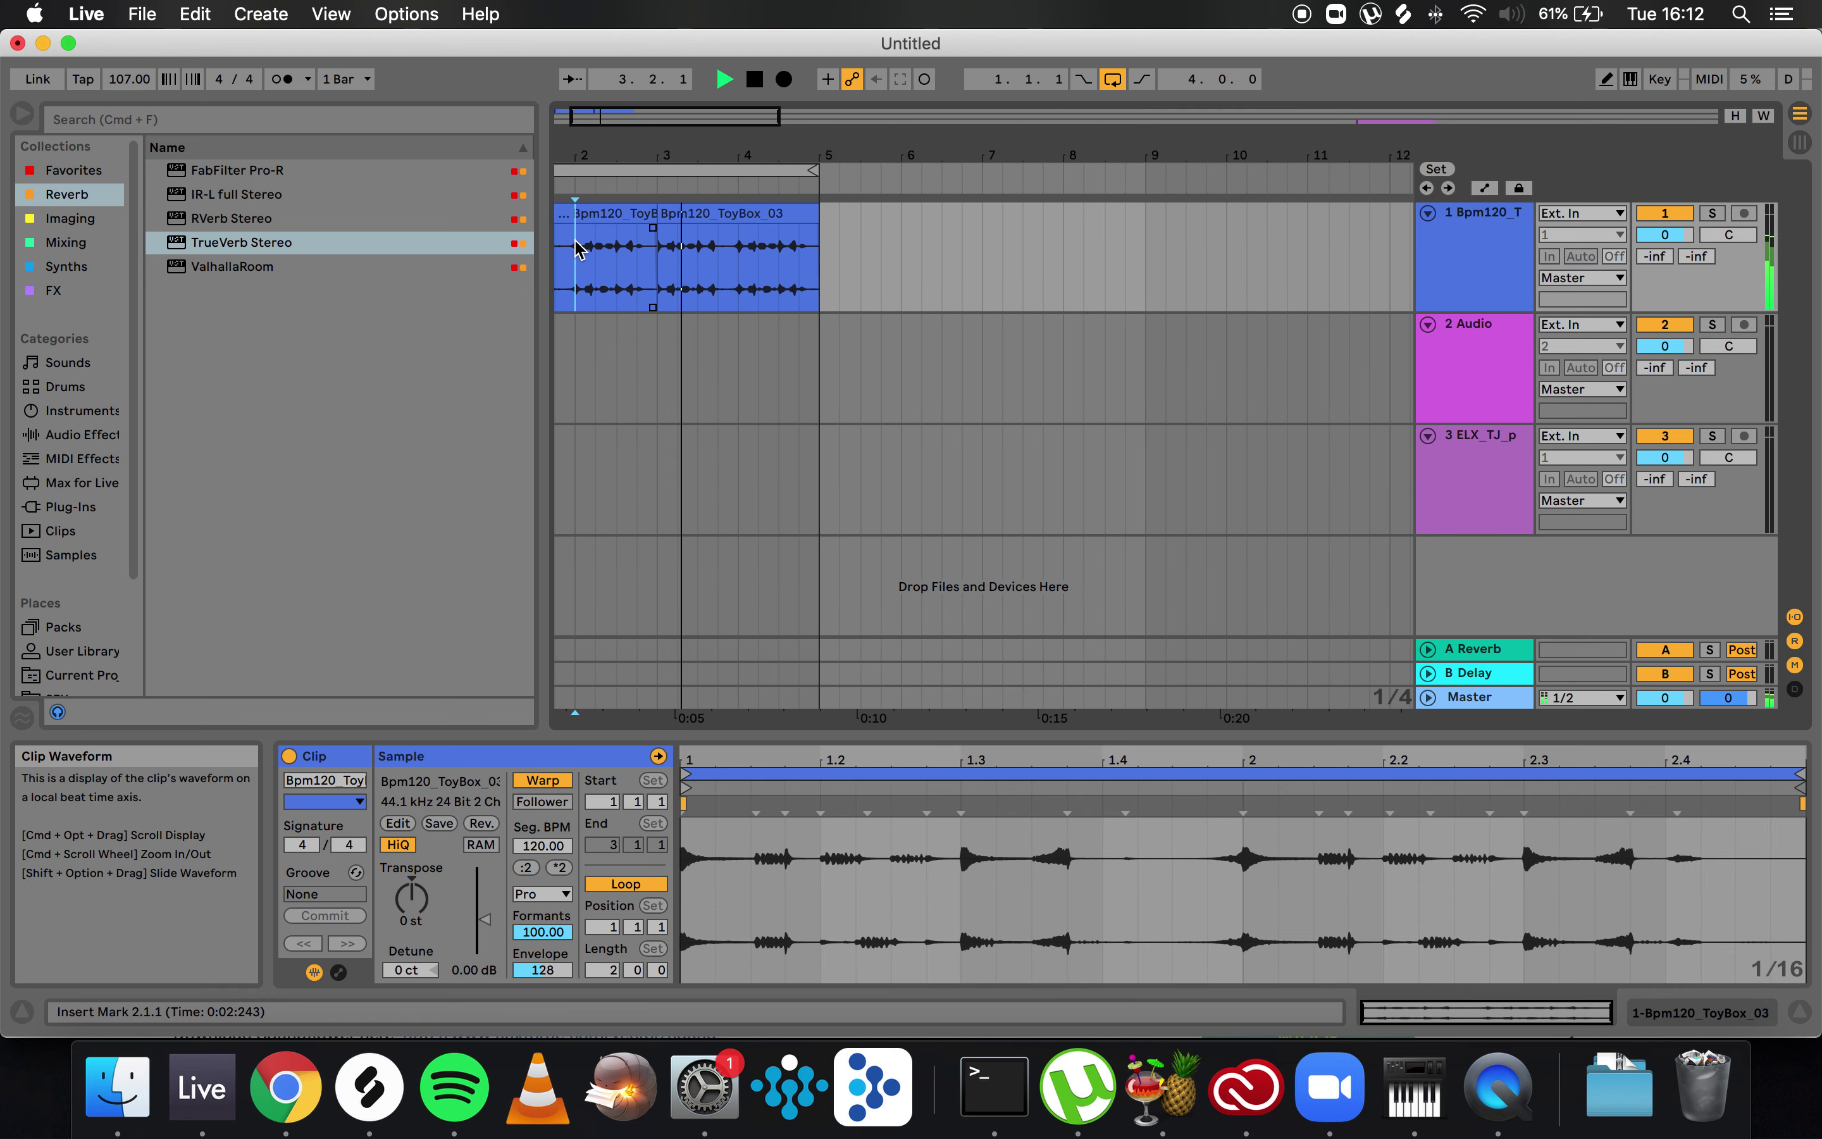
pyautogui.click(1160, 273)
pyautogui.press('space')
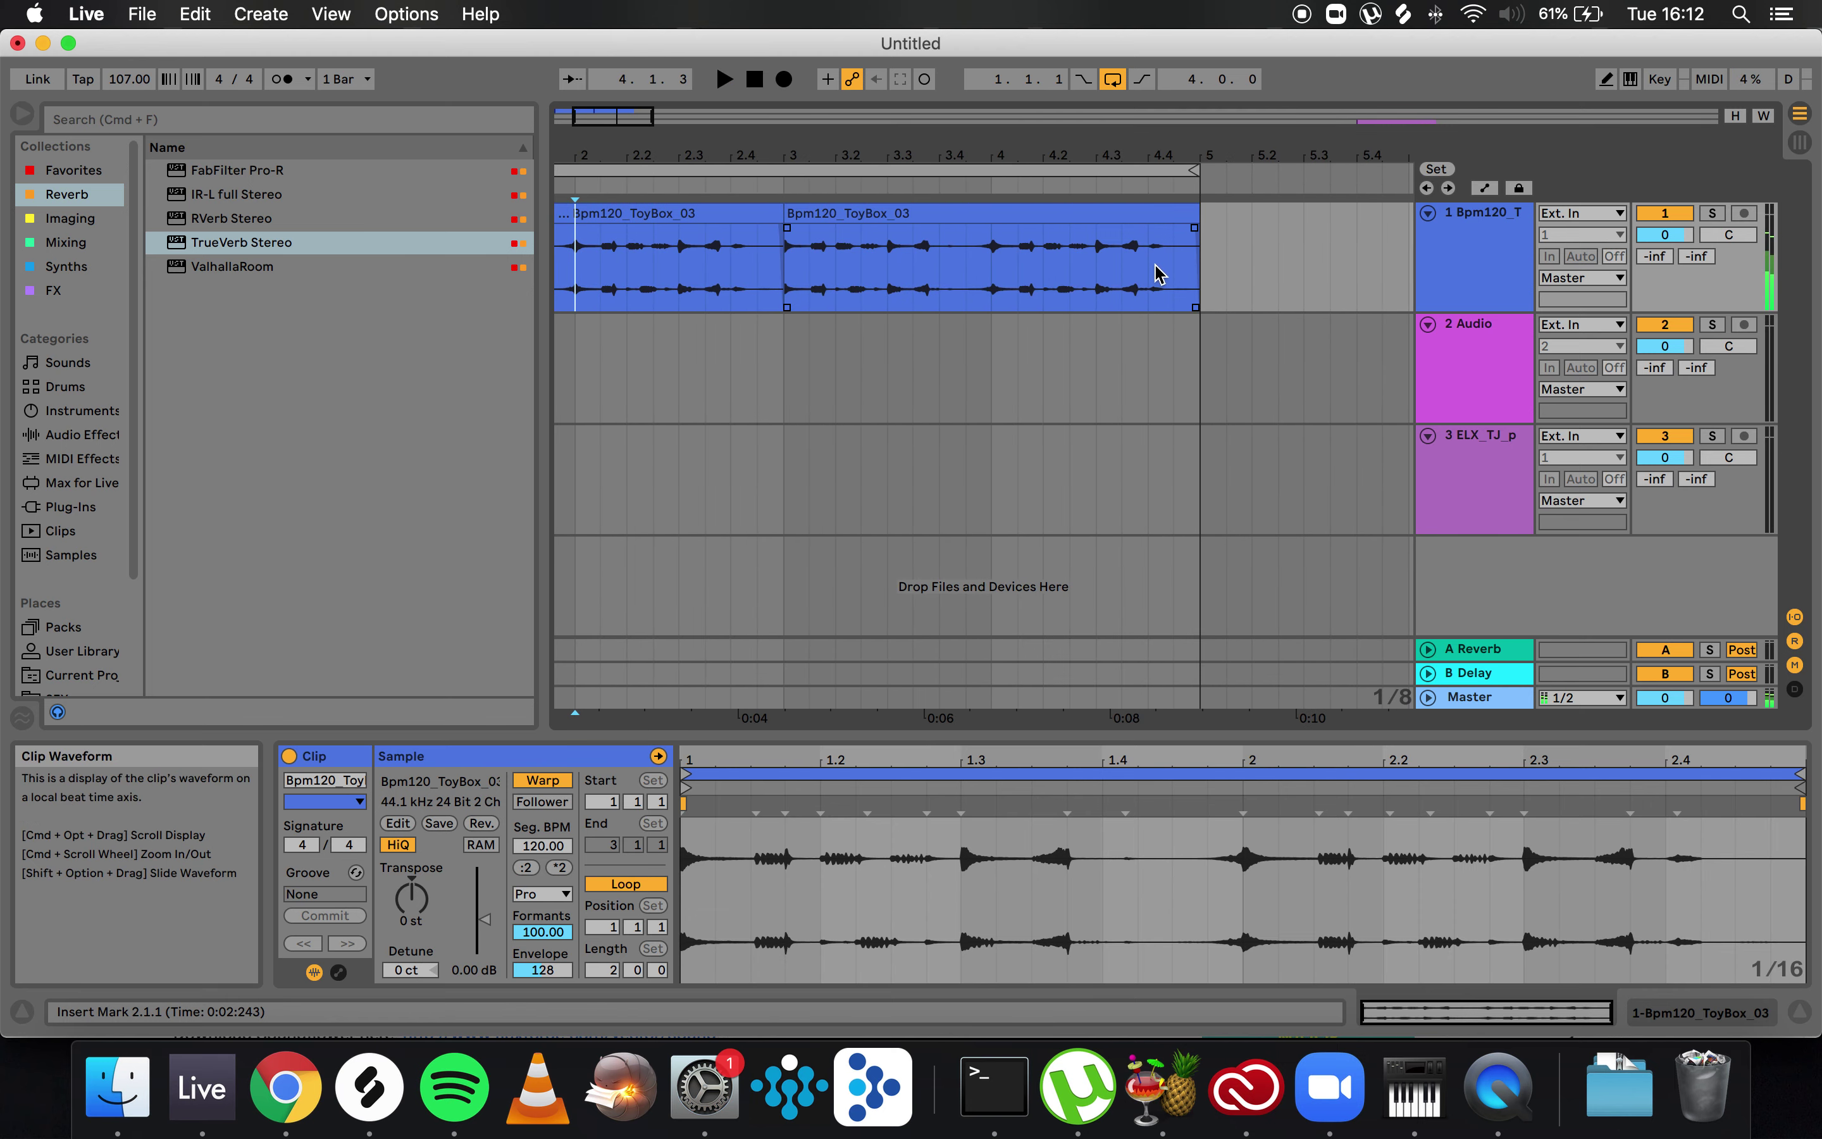
pyautogui.moveTo(1161, 262)
pyautogui.mouseDown()
pyautogui.moveTo(1135, 256)
pyautogui.moveTo(1160, 256)
pyautogui.mouseUp()
pyautogui.scroll(4, 1165, 262)
pyautogui.press('super+d')
pyautogui.press('super+d')
pyautogui.press('super+d')
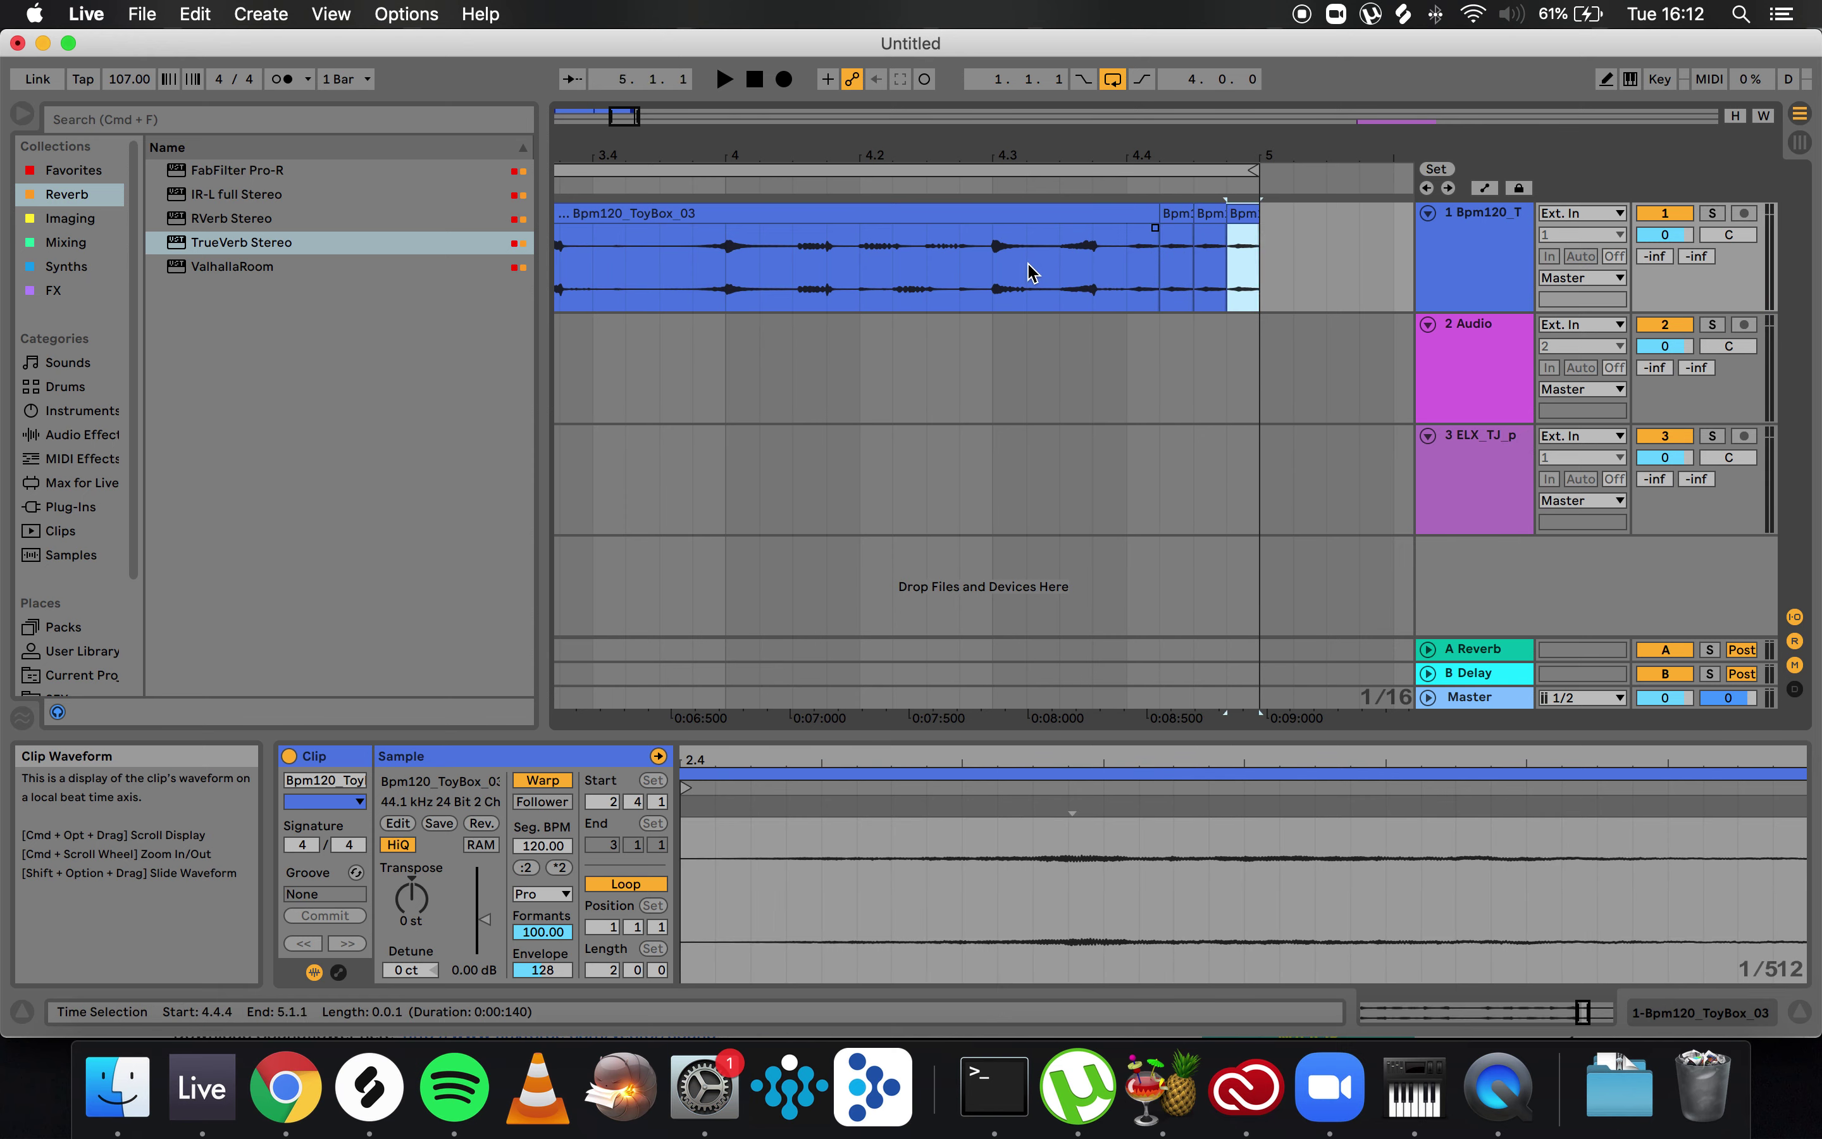
pyautogui.click(1028, 273)
pyautogui.press('space')
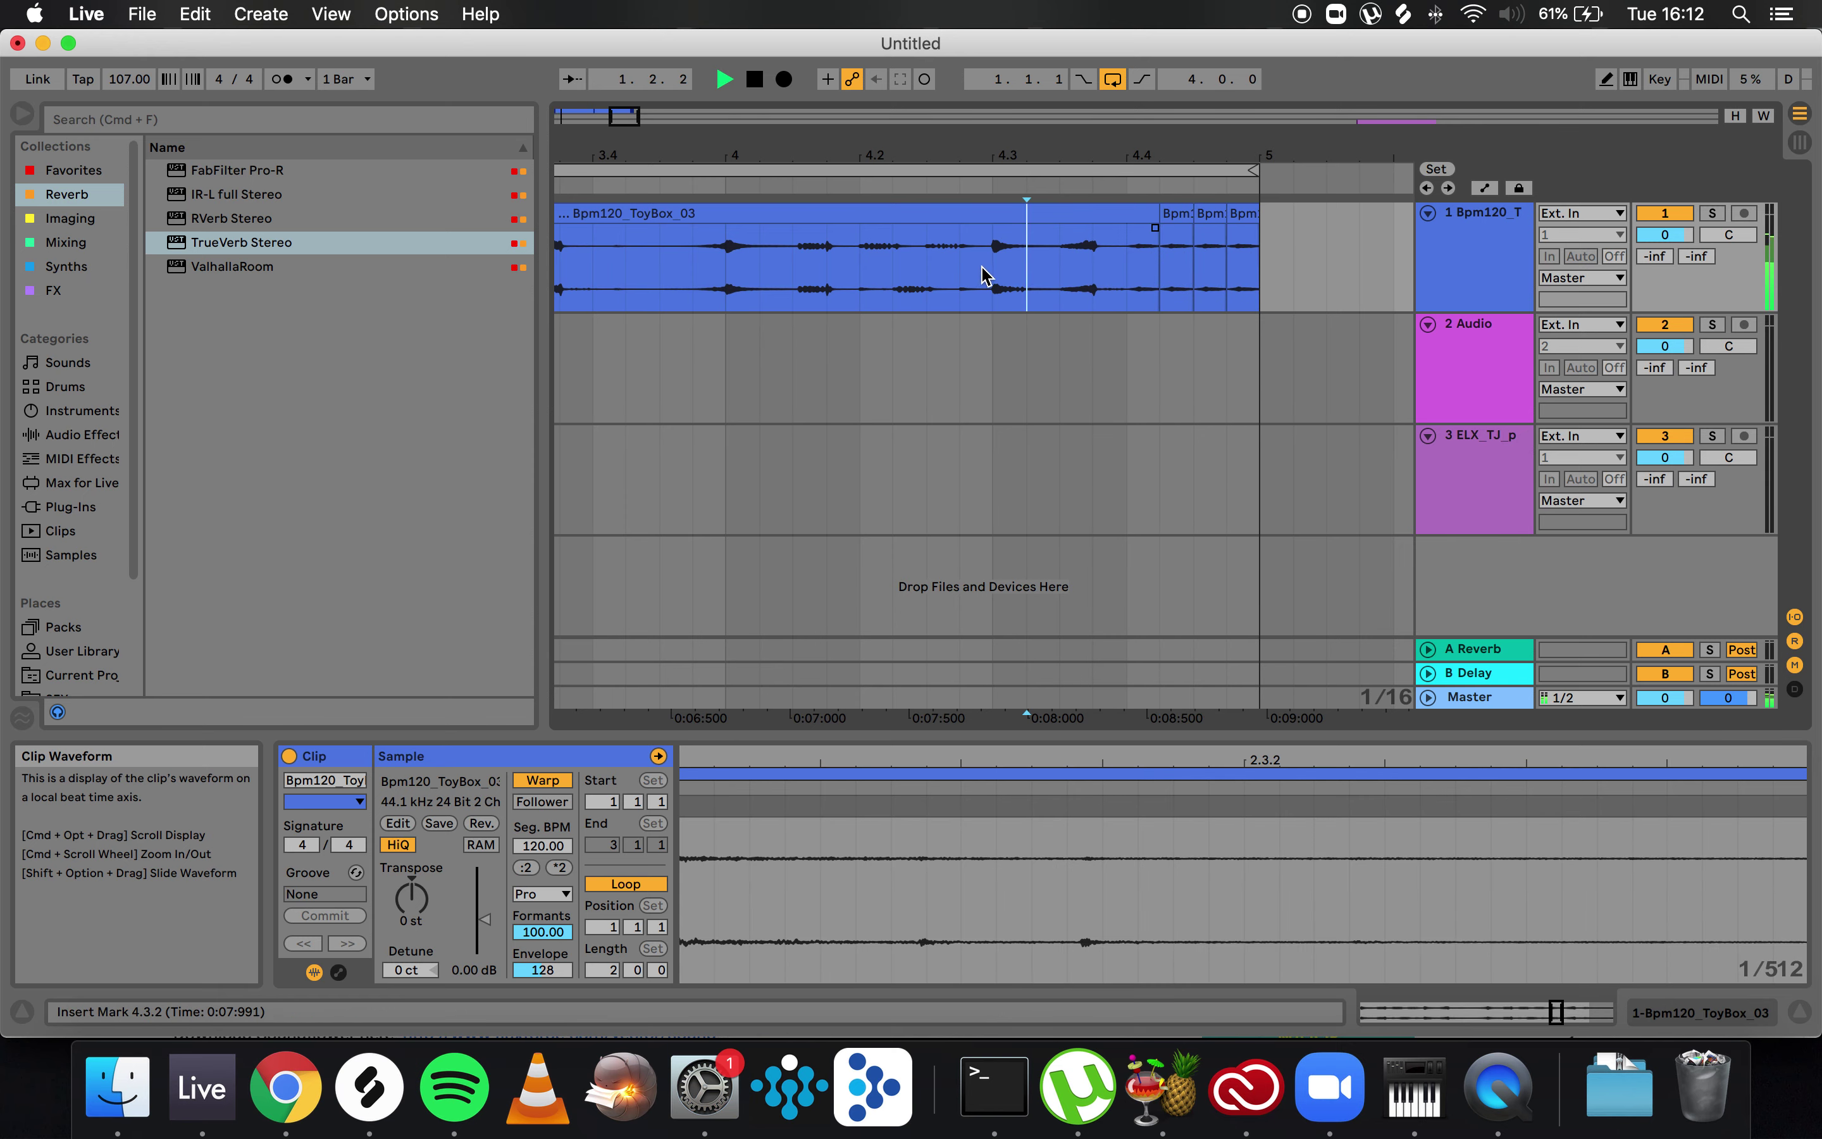
pyautogui.scroll(-5, 984, 276)
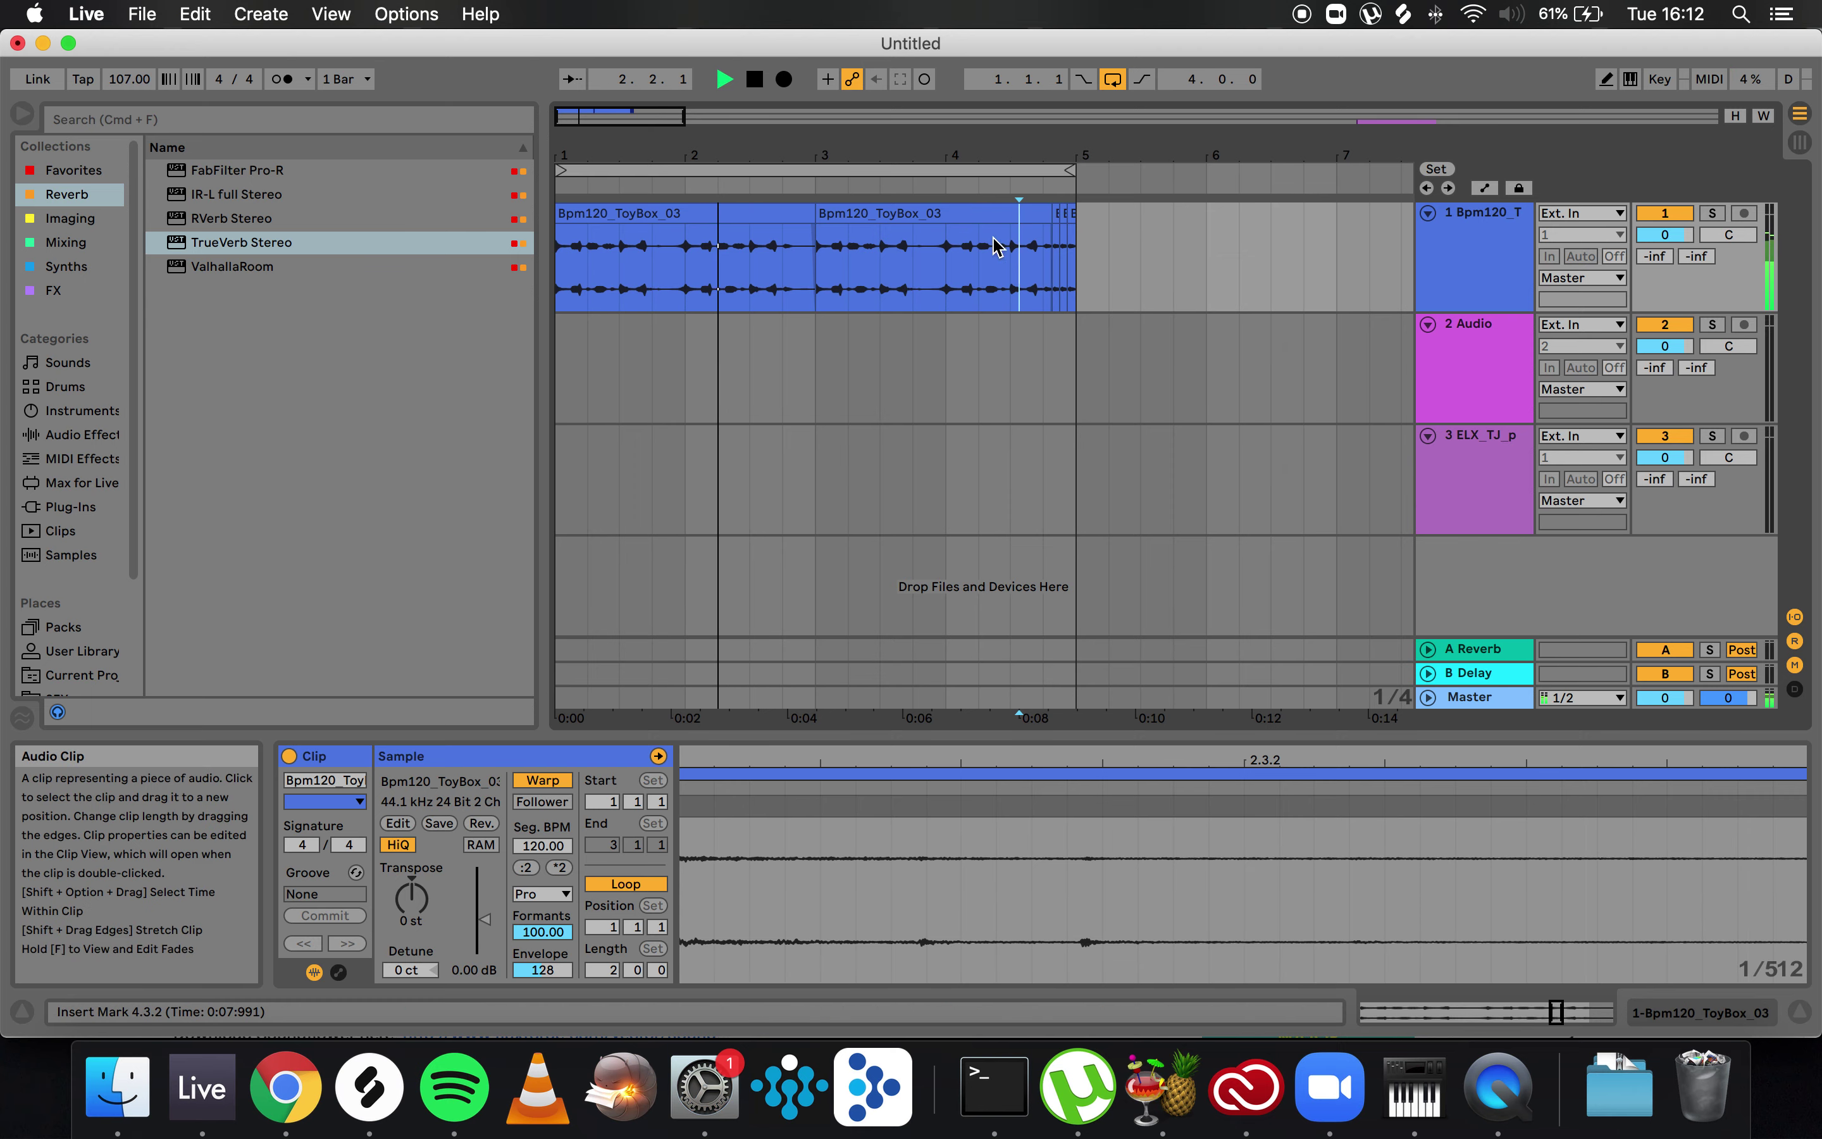
pyautogui.scroll(-3, 876, 319)
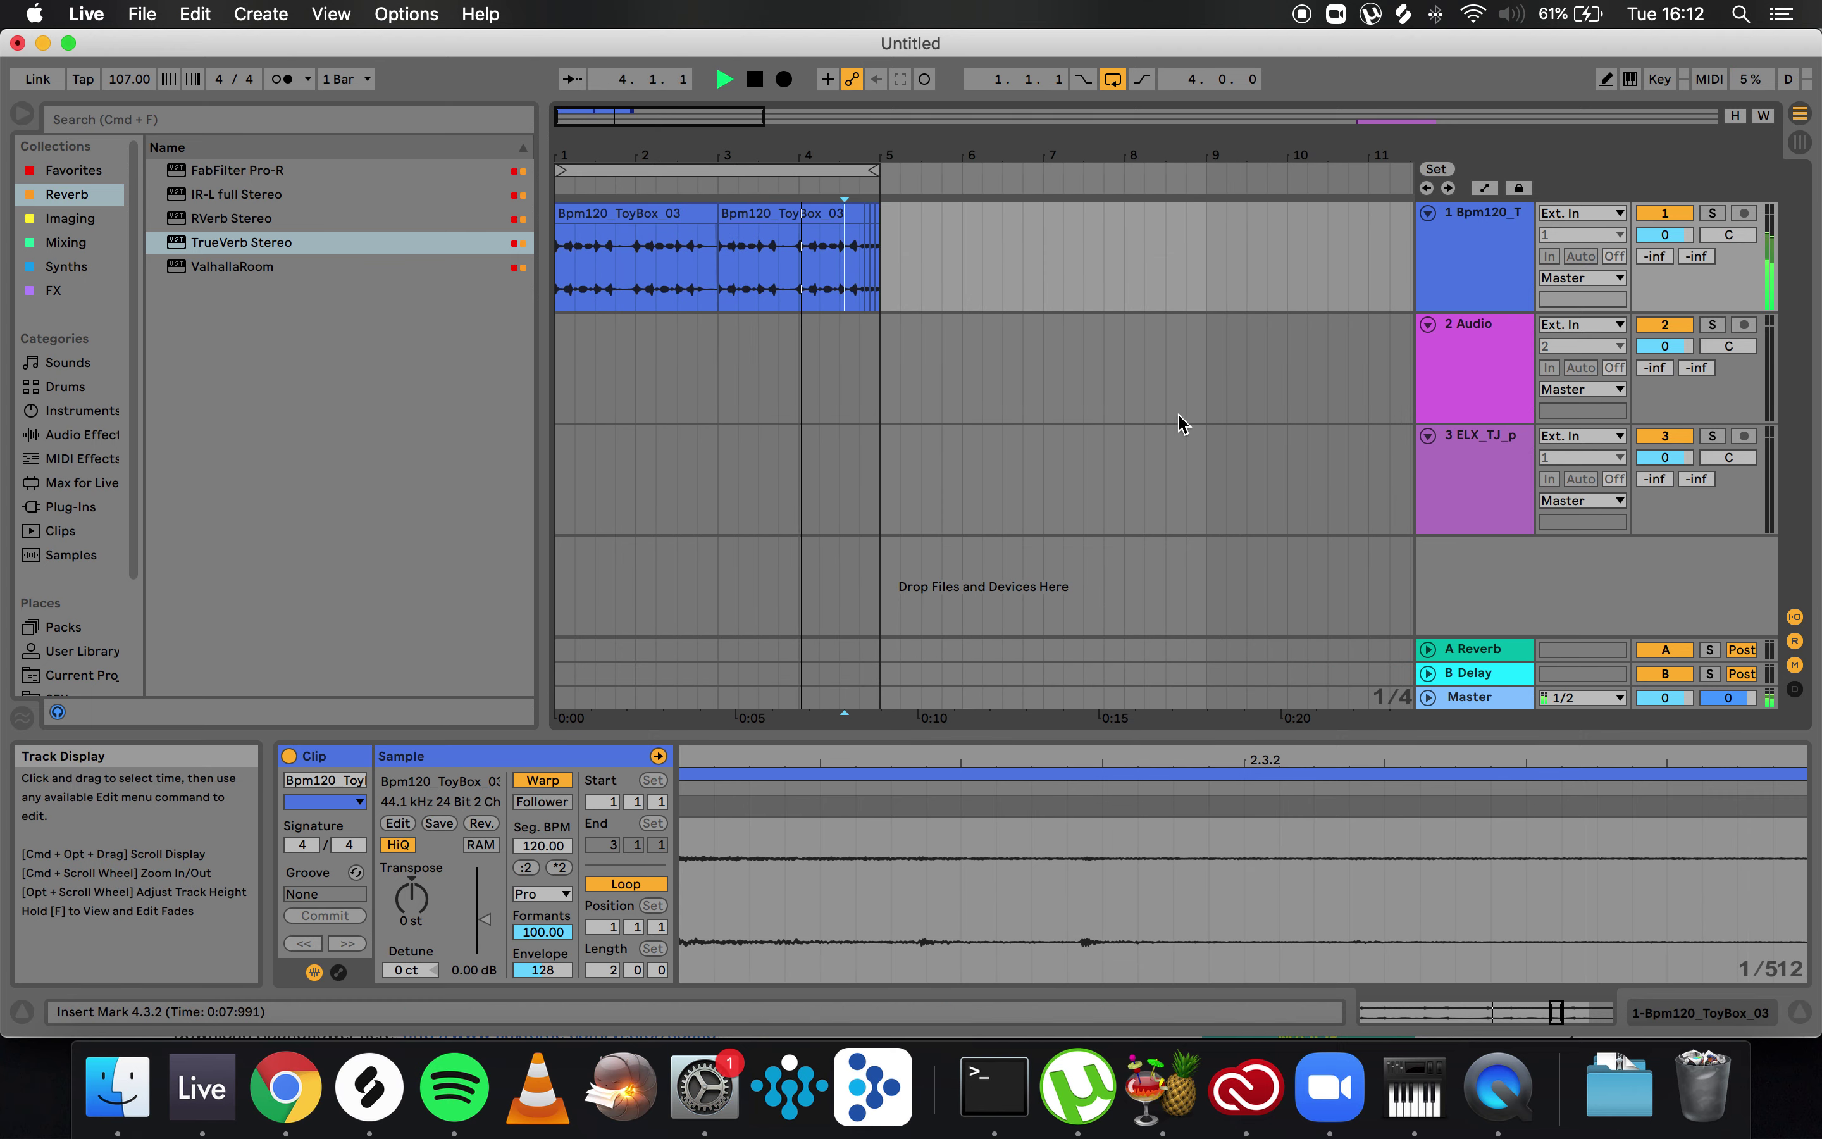
# - Insert a MIDI track below the first audio track and load the Simpler instrument onto it
pyautogui.click(1495, 260)
pyautogui.press('super+shift+t')
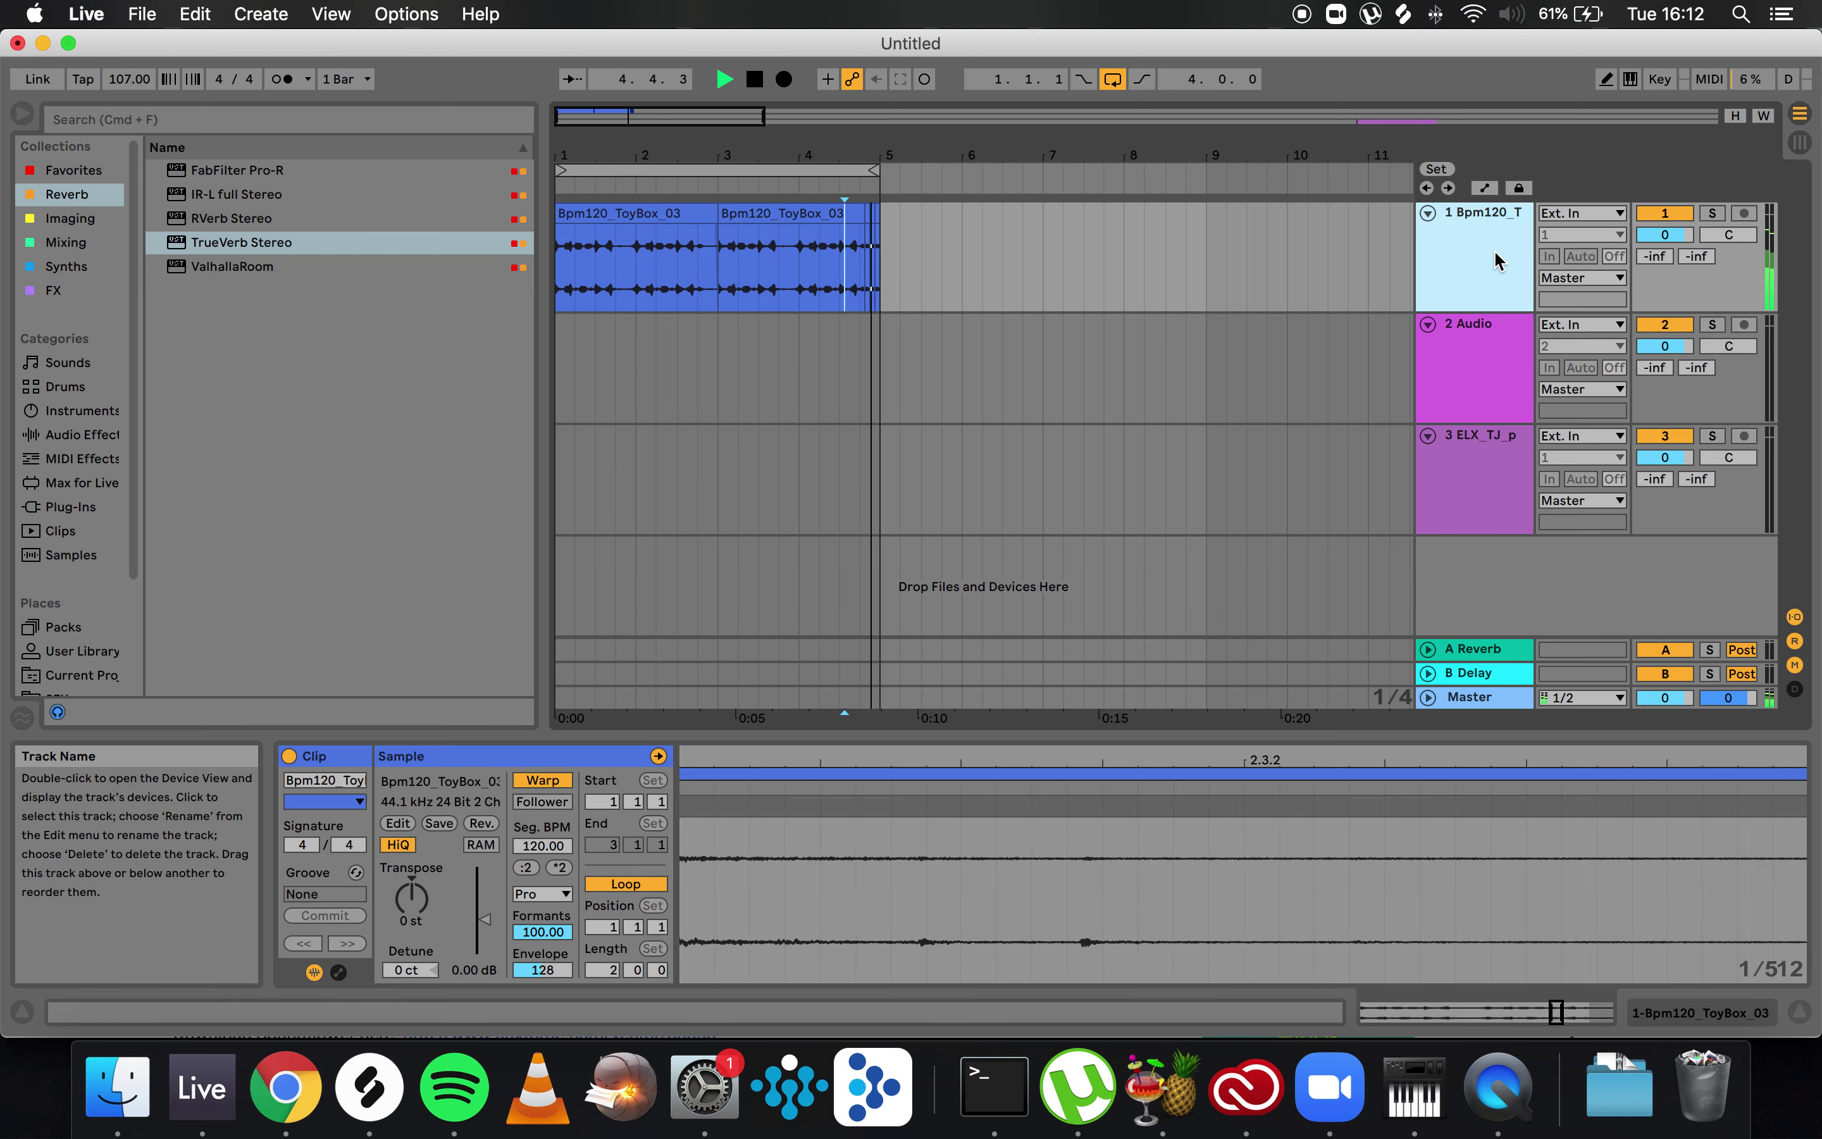
pyautogui.click(69, 461)
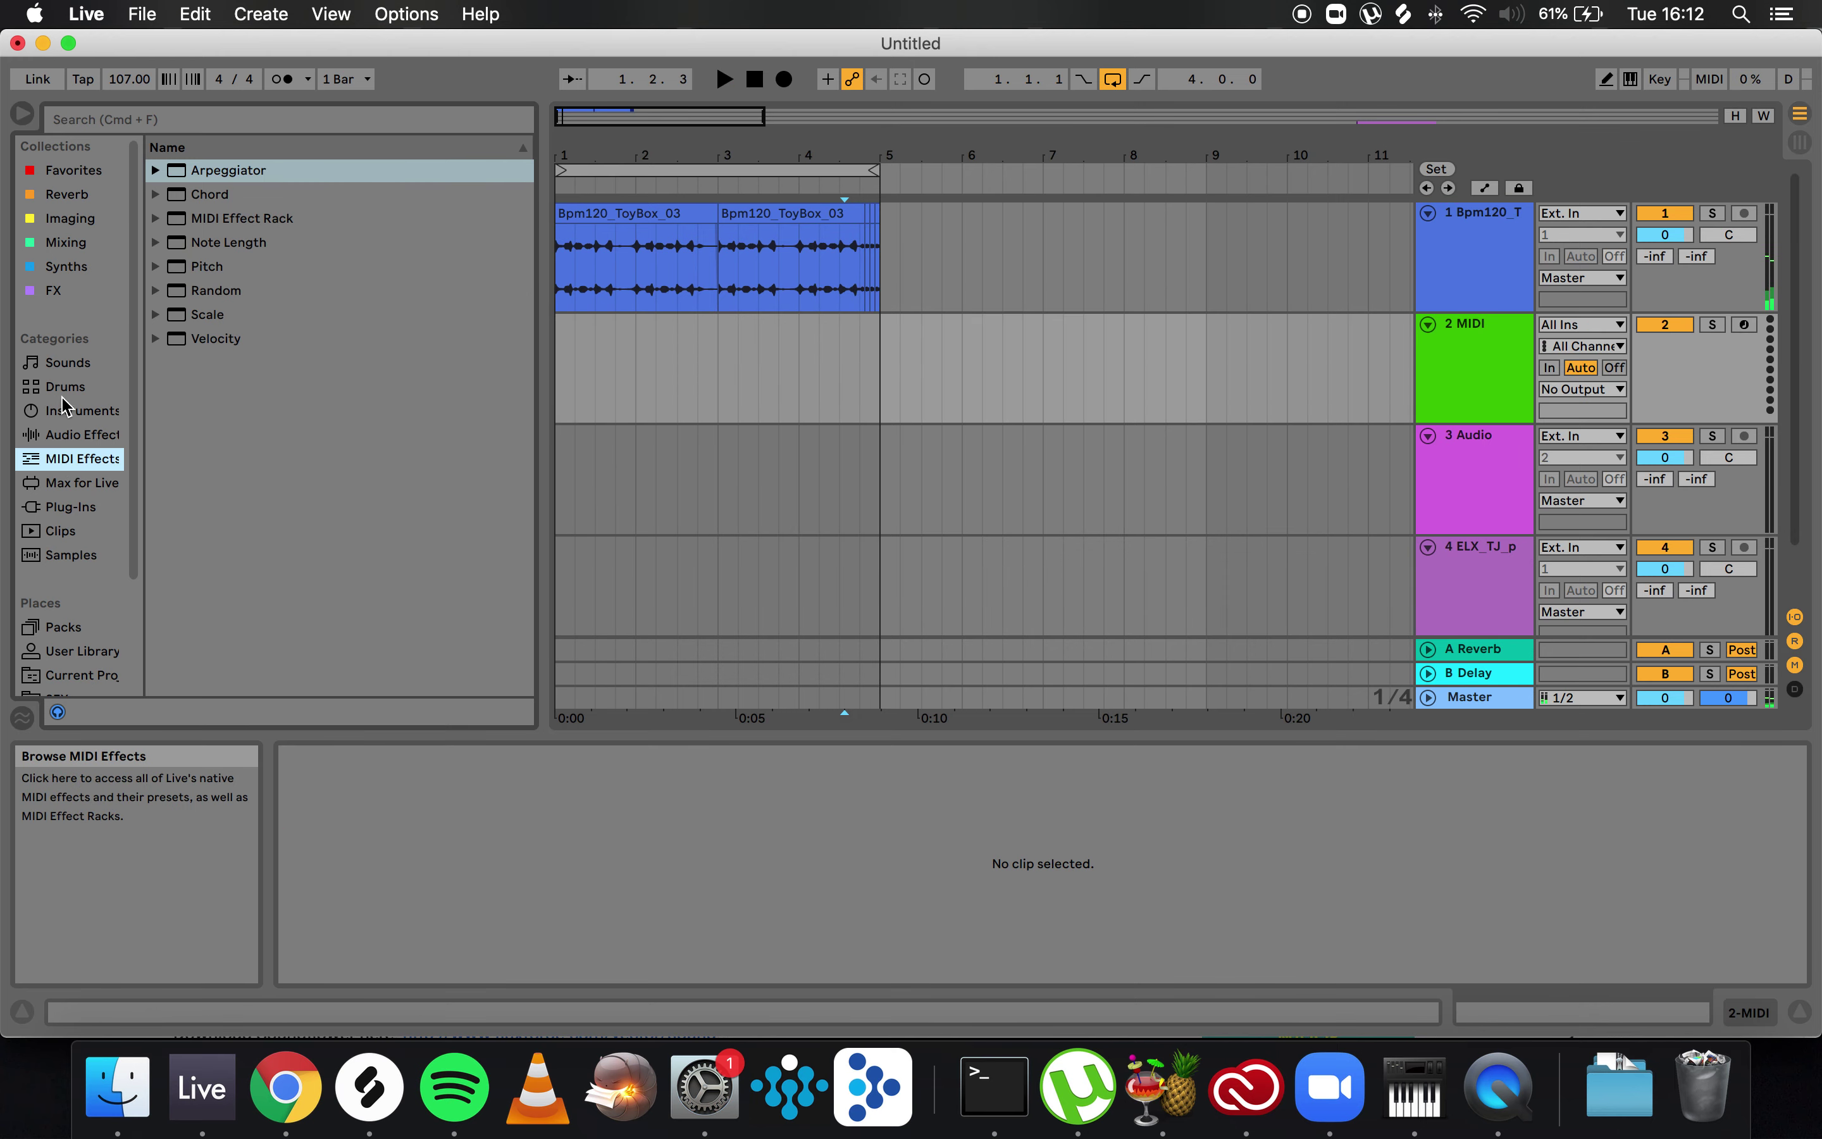
pyautogui.click(64, 412)
pyautogui.moveTo(209, 392); pyautogui.dragTo(594, 376)
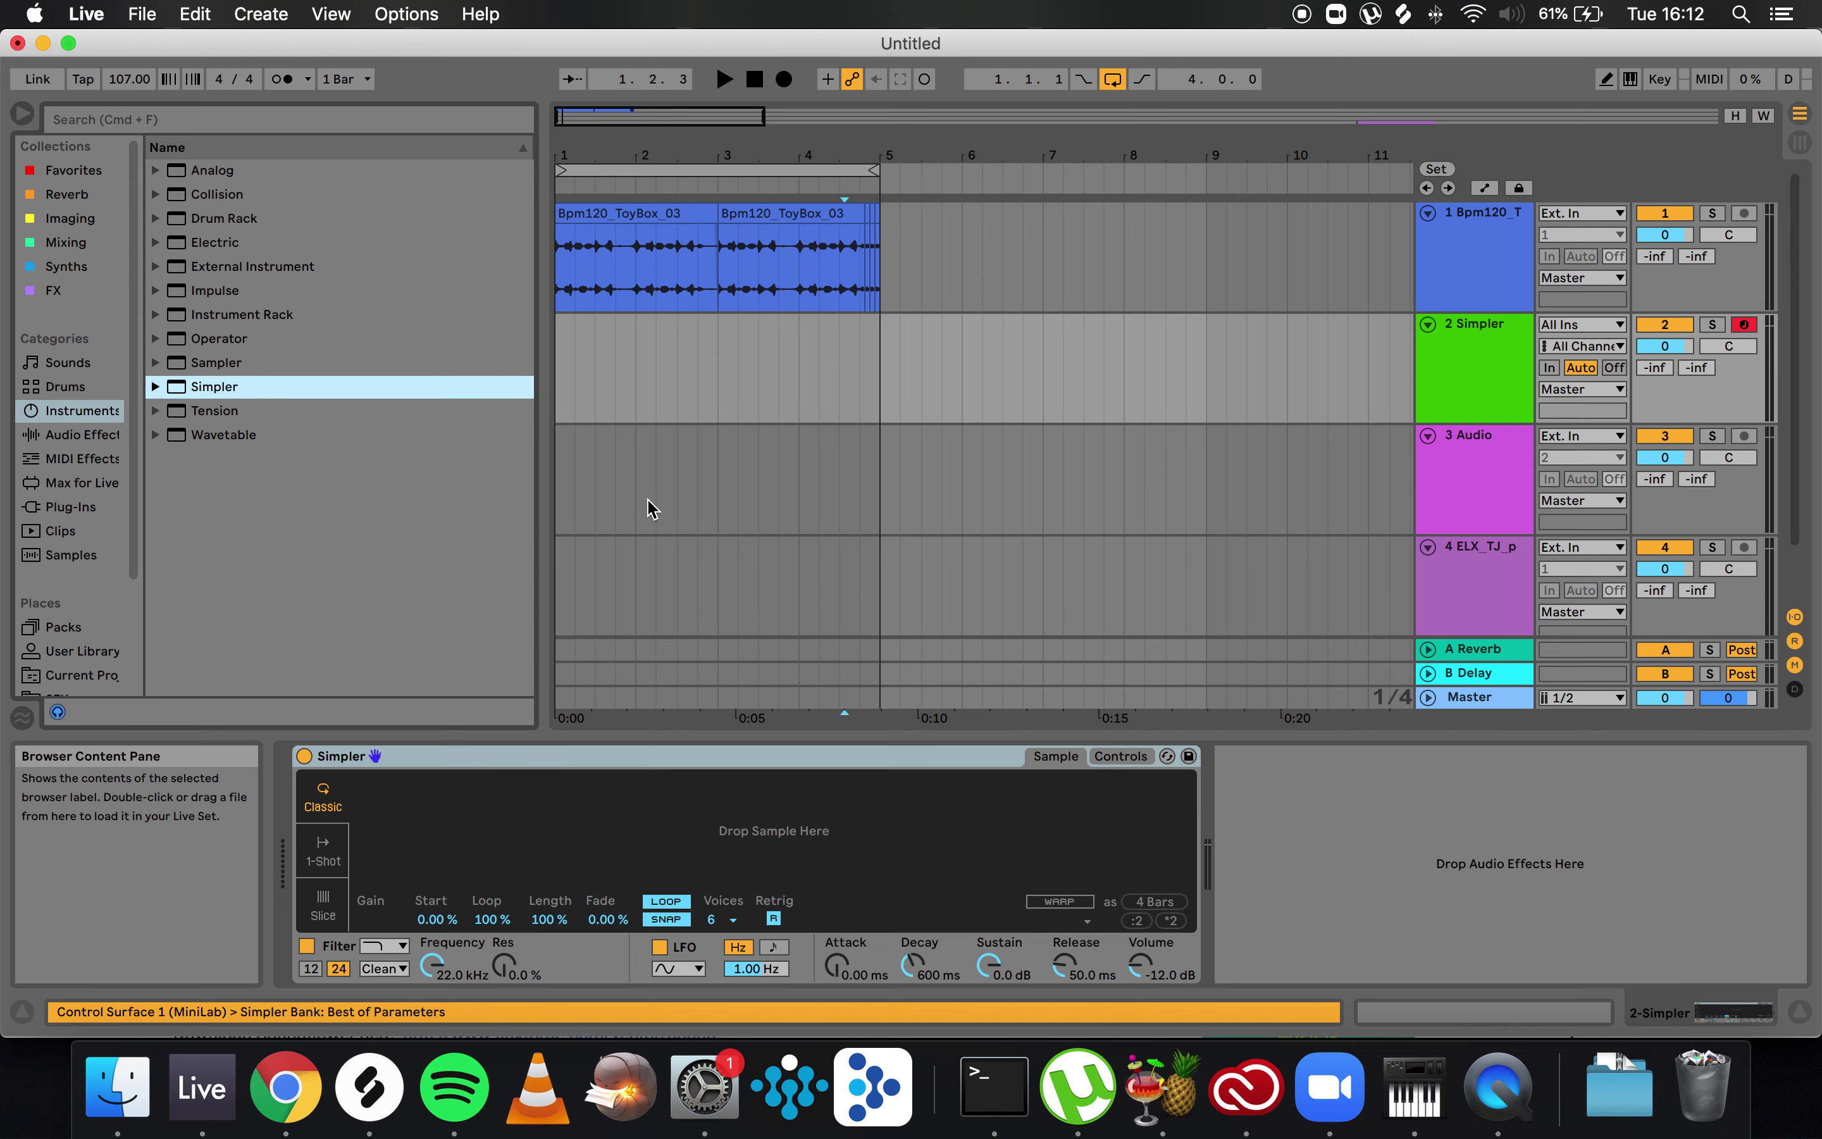
# - Load PMDM_808_02_A.wav from the Splice sample library into Simpler and set its voices to 1
pyautogui.click(369, 1088)
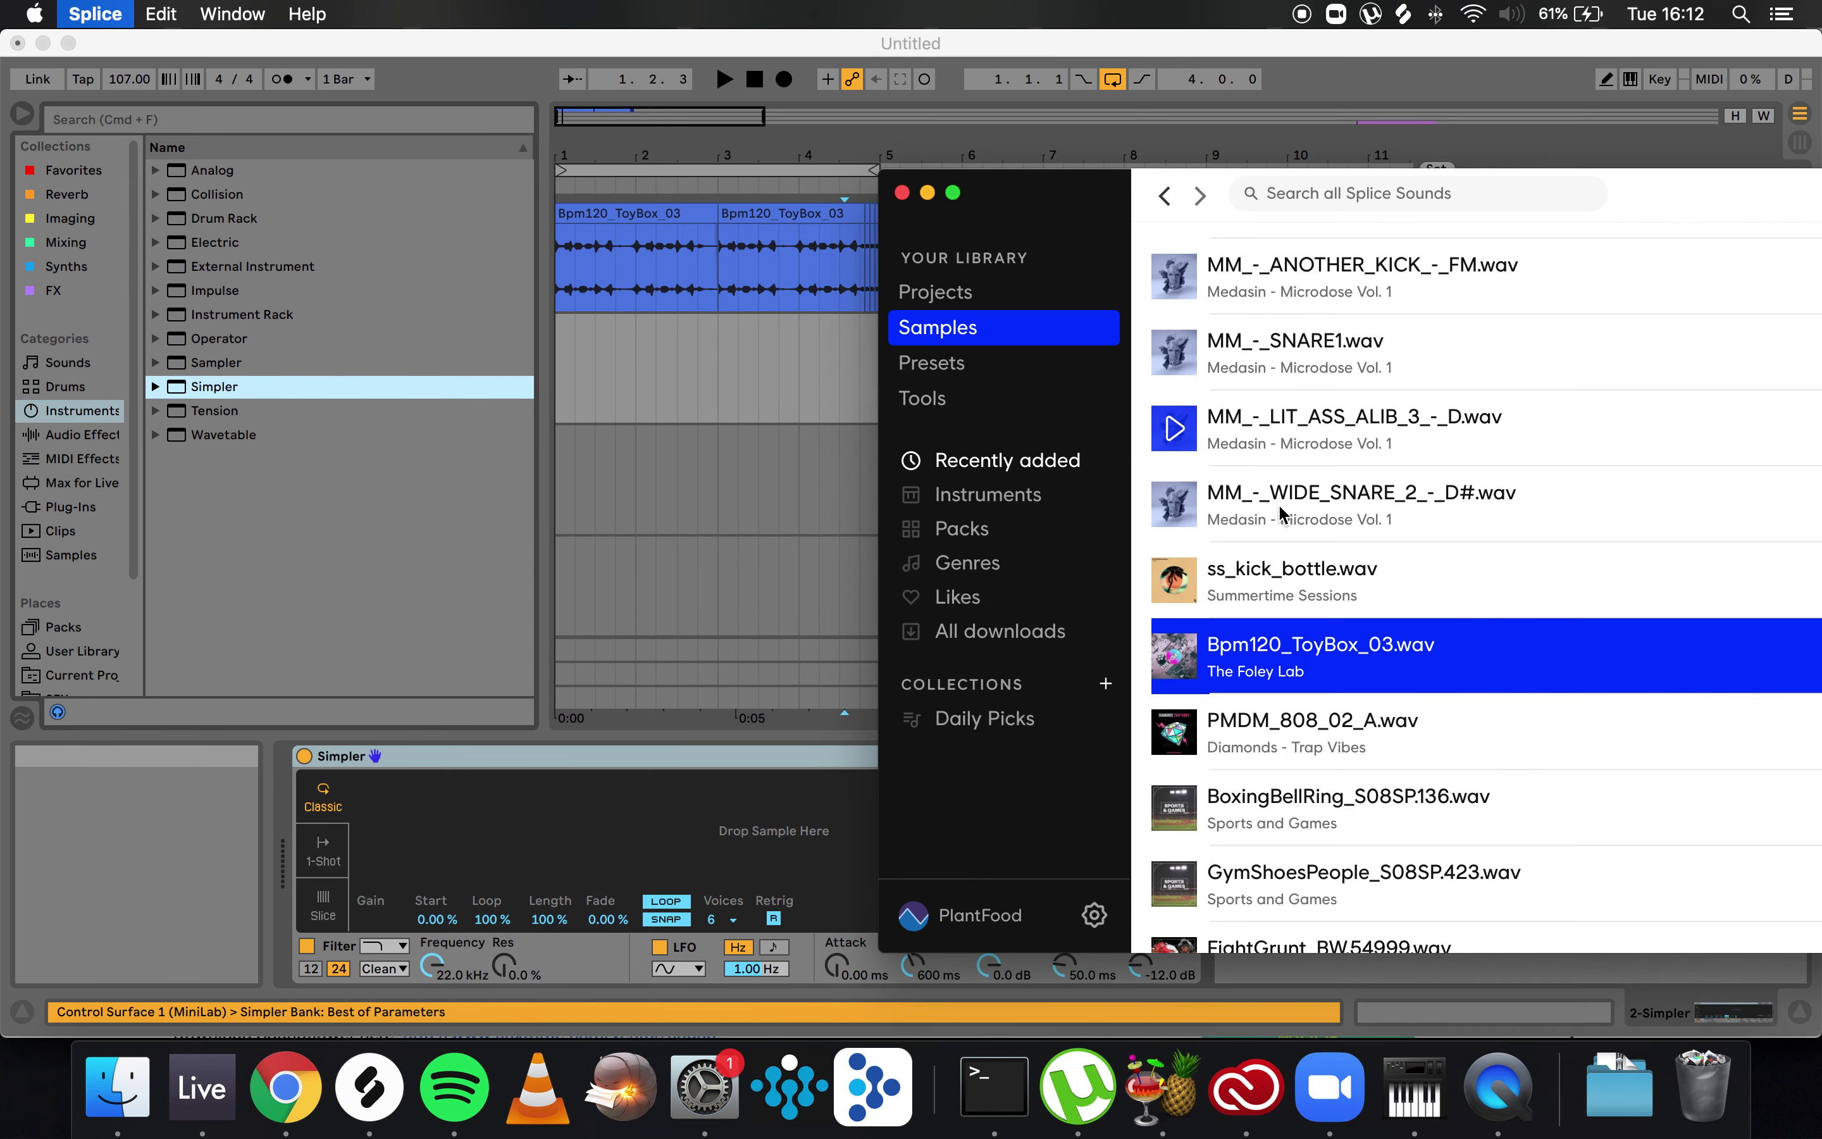
pyautogui.moveTo(1280, 737); pyautogui.dragTo(691, 821)
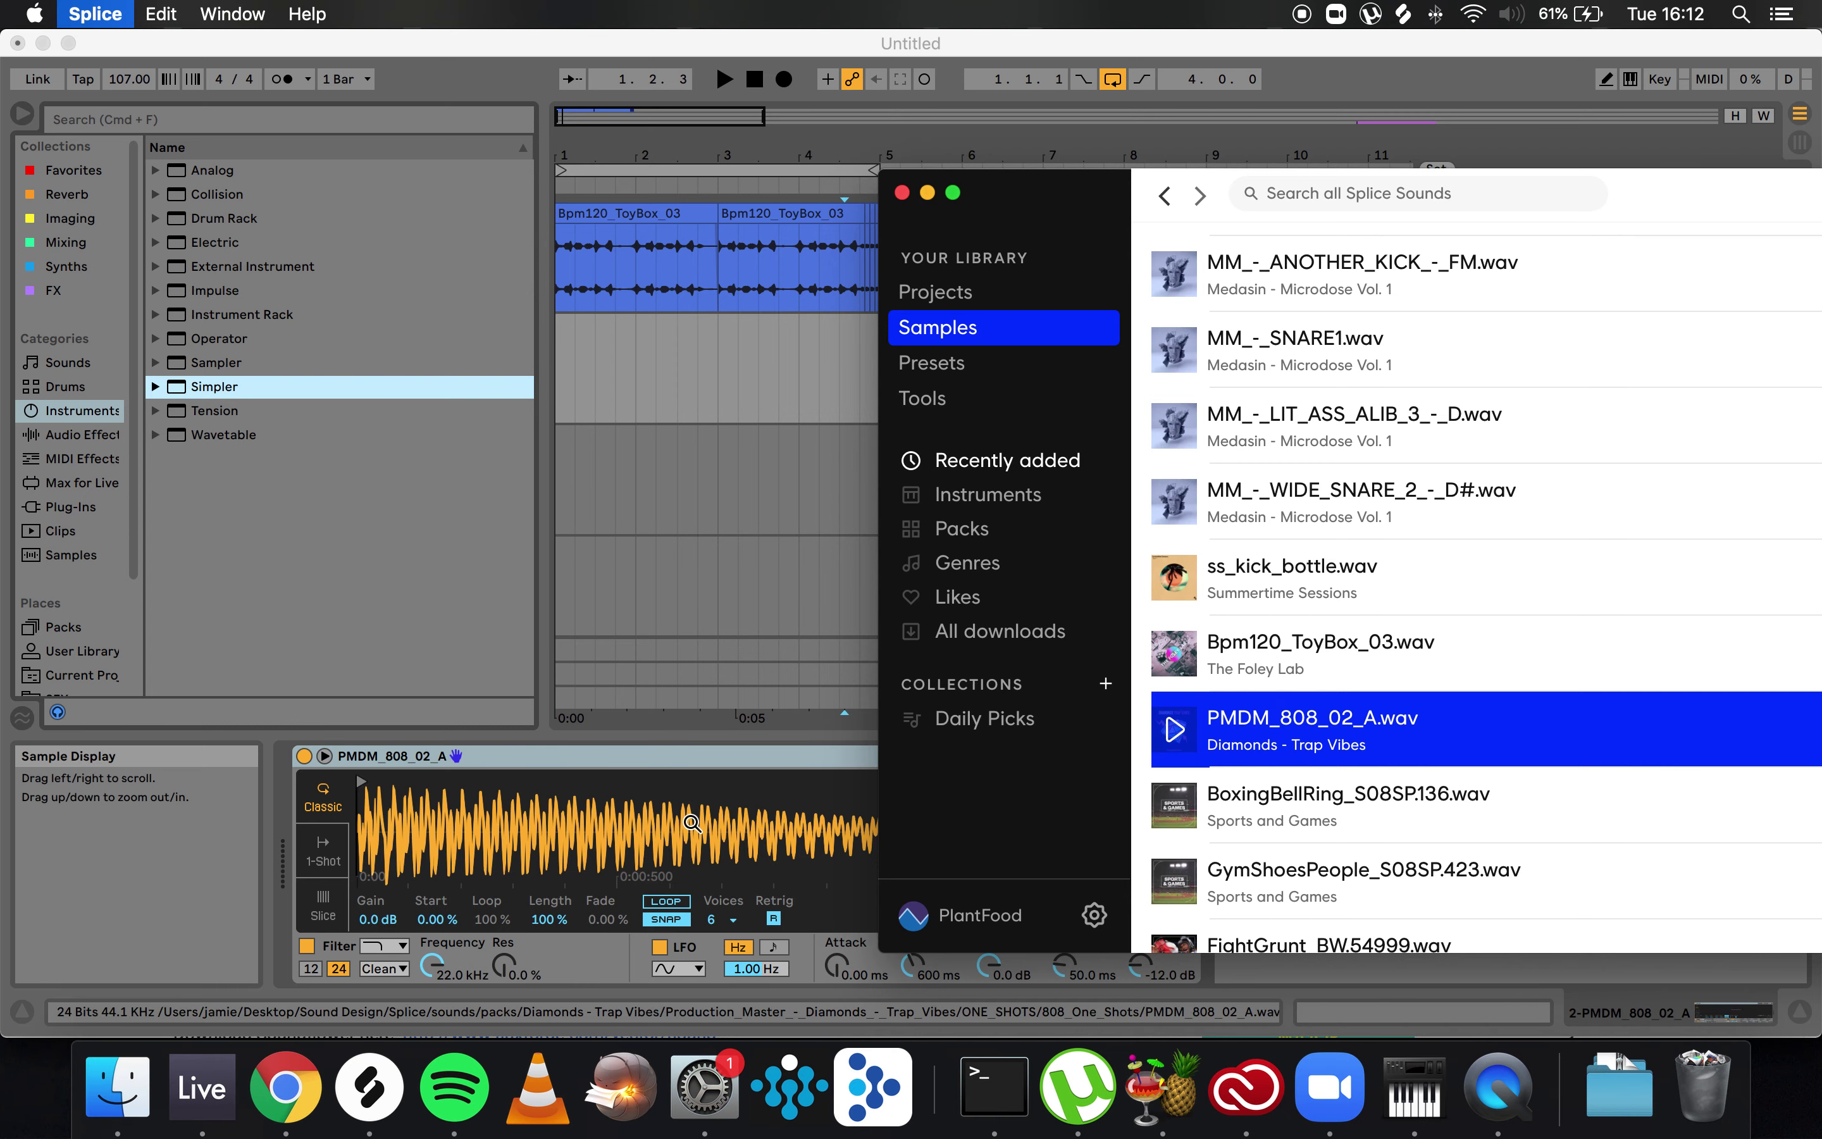
pyautogui.click(522, 744)
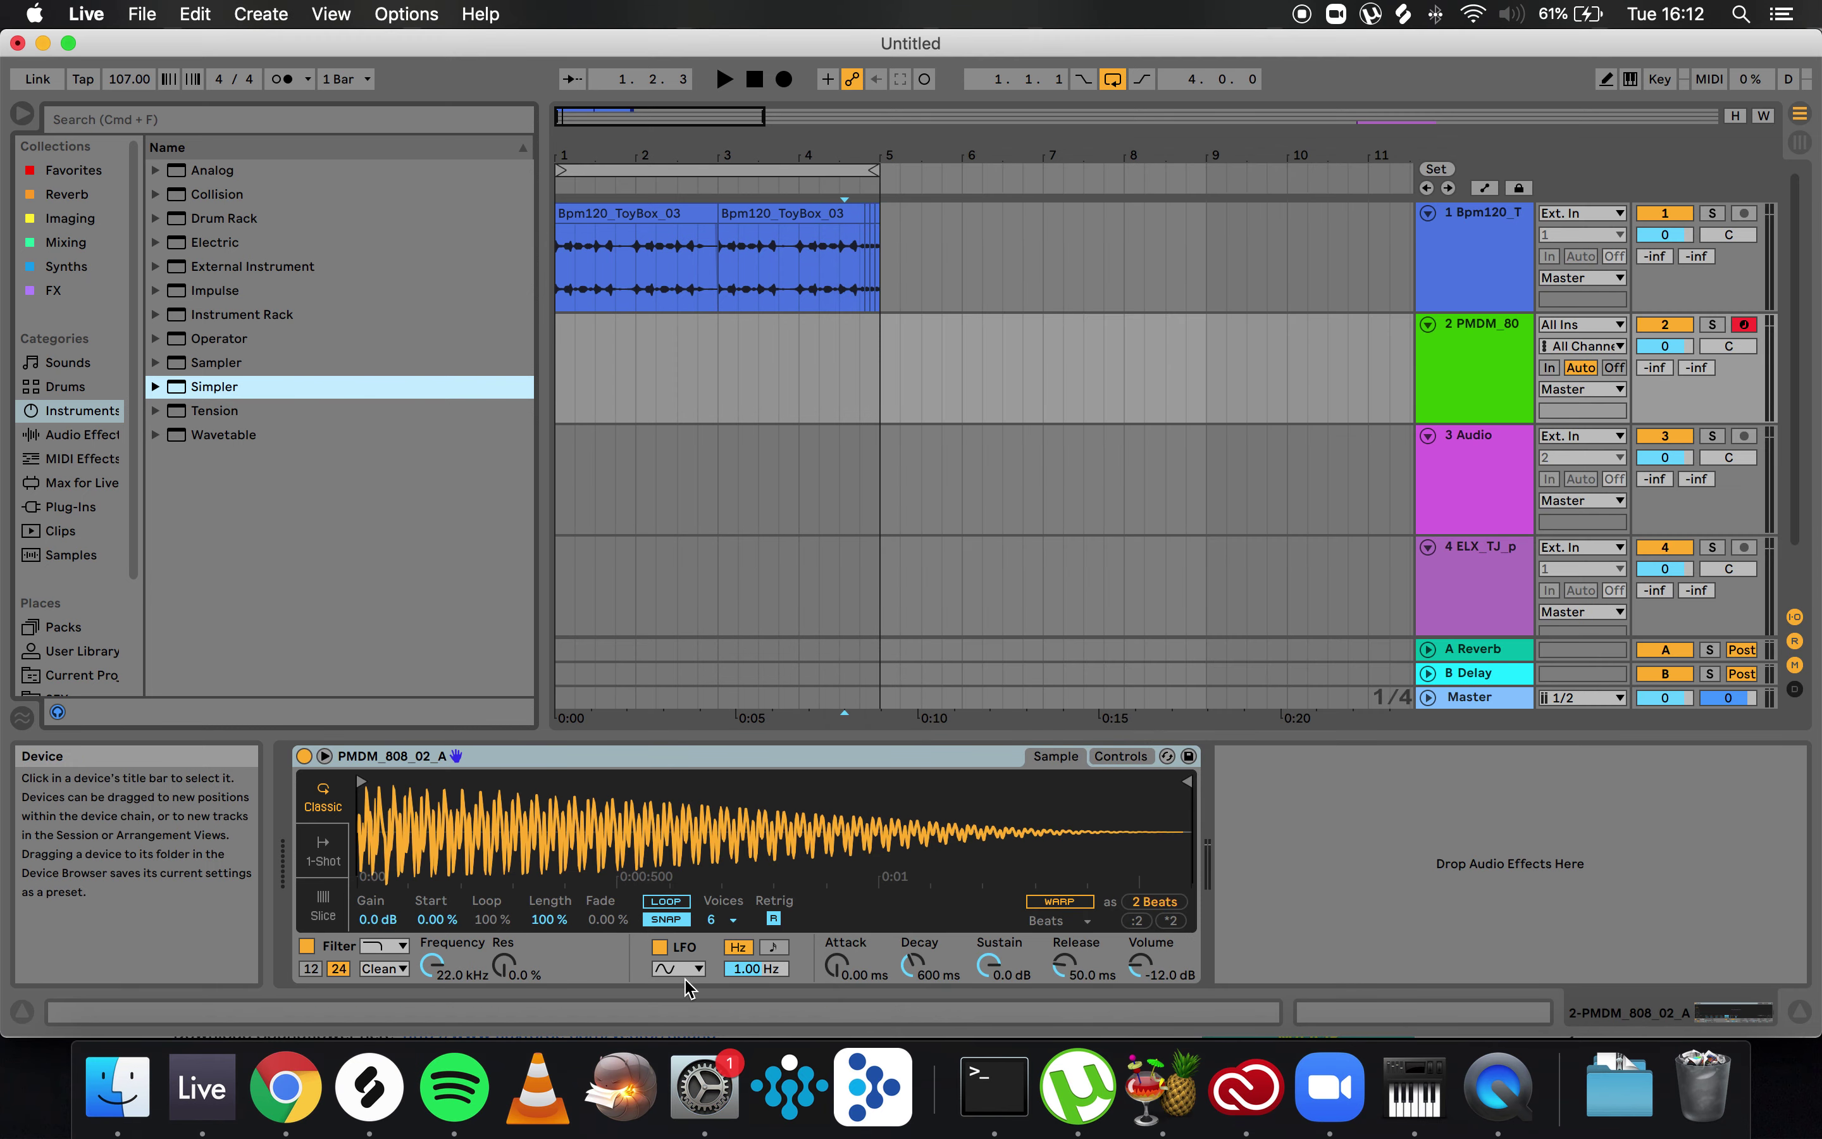
pyautogui.click(716, 920)
pyautogui.click(715, 638)
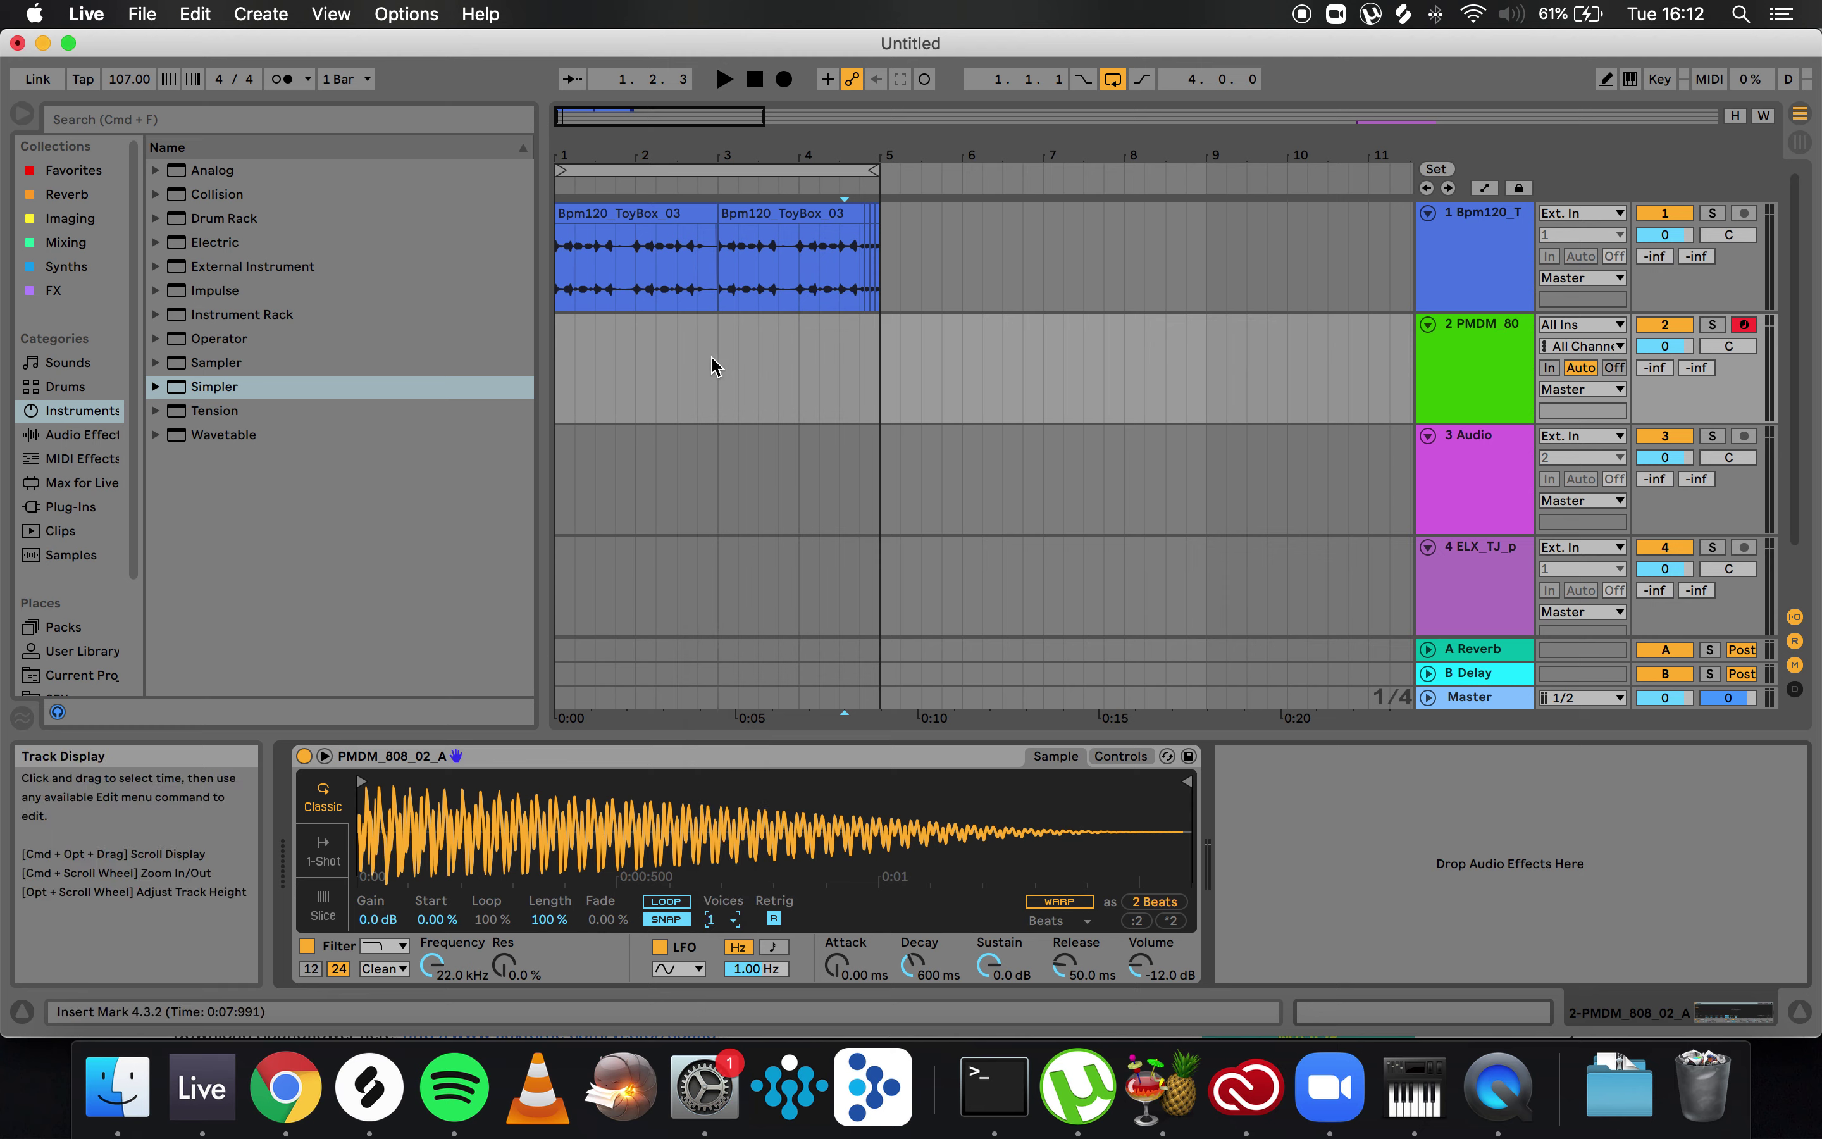
# - Create an empty two-bar MIDI clip on the 808 track, spanning 1.1.1 to 3.1.1
pyautogui.click(880, 350)
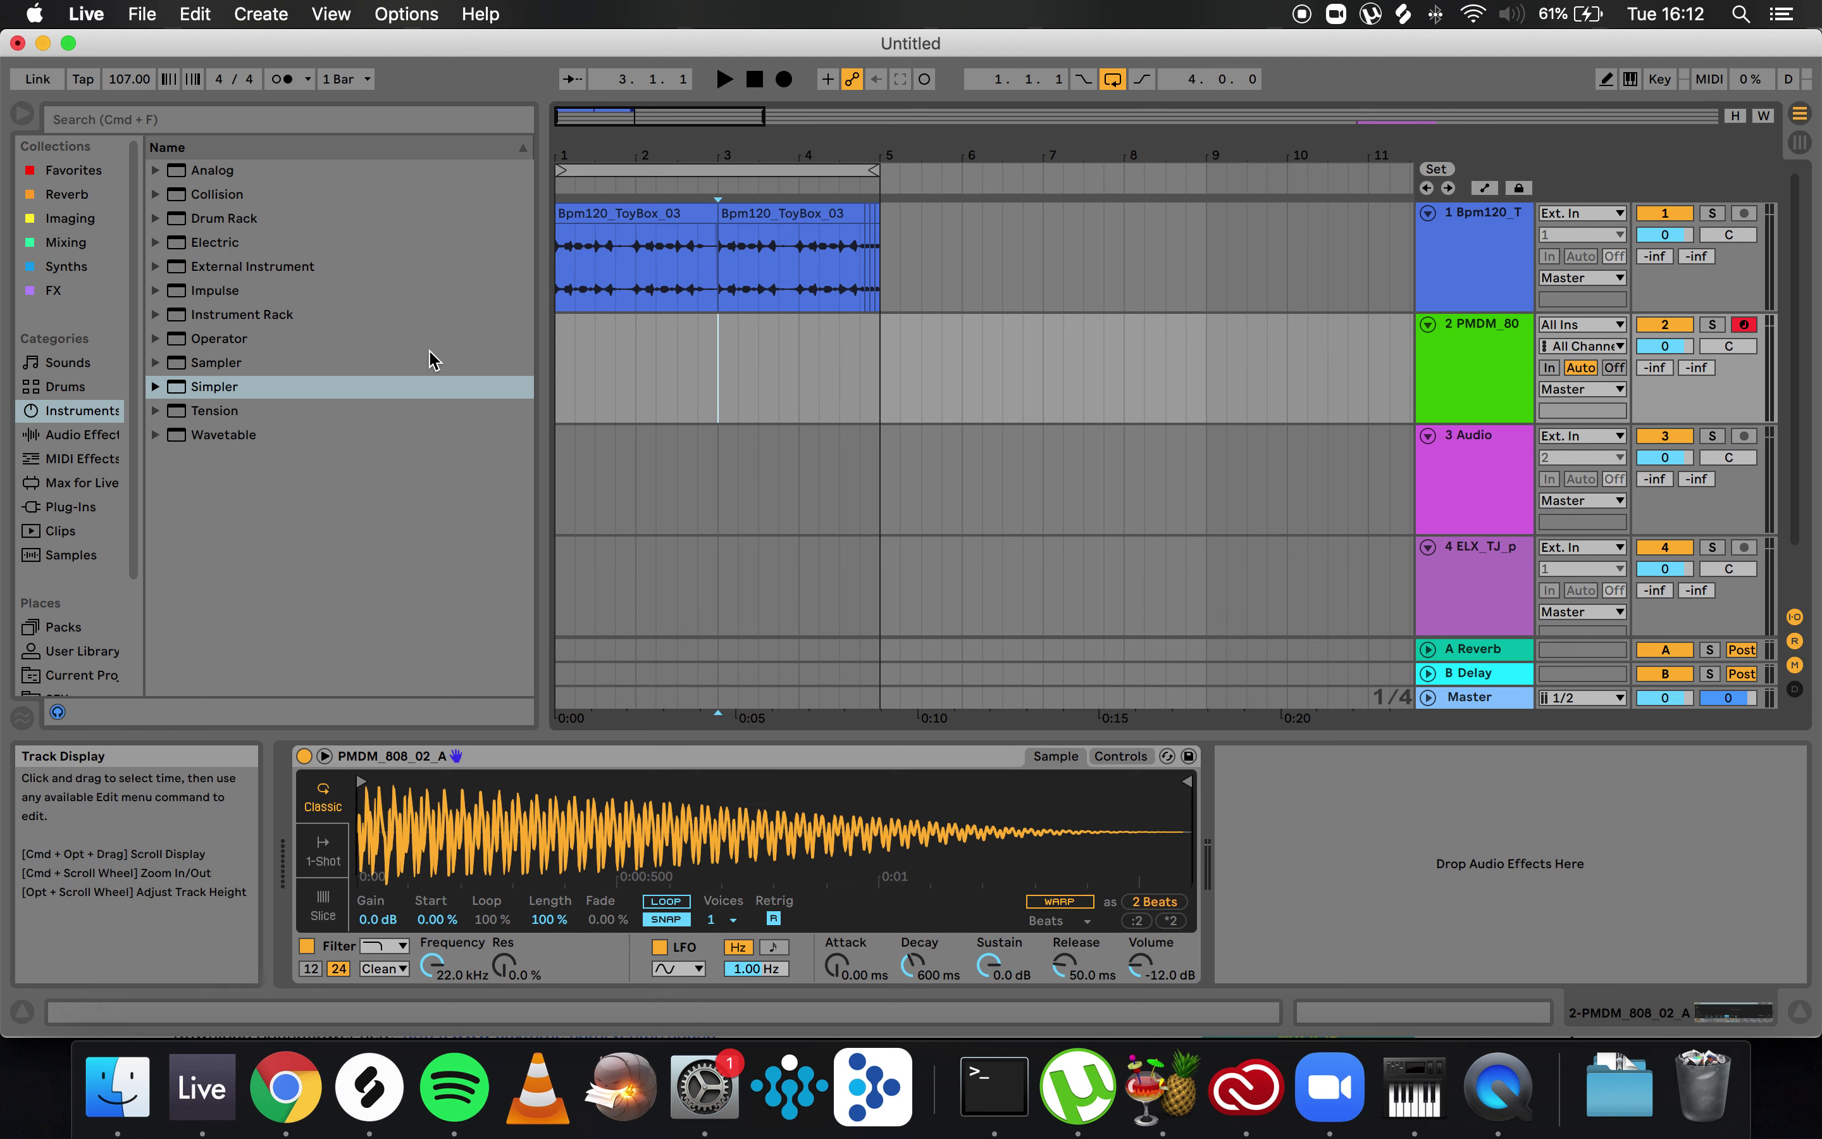
pyautogui.keyDown('shift'); pyautogui.click(556, 363); pyautogui.keyUp('shift')
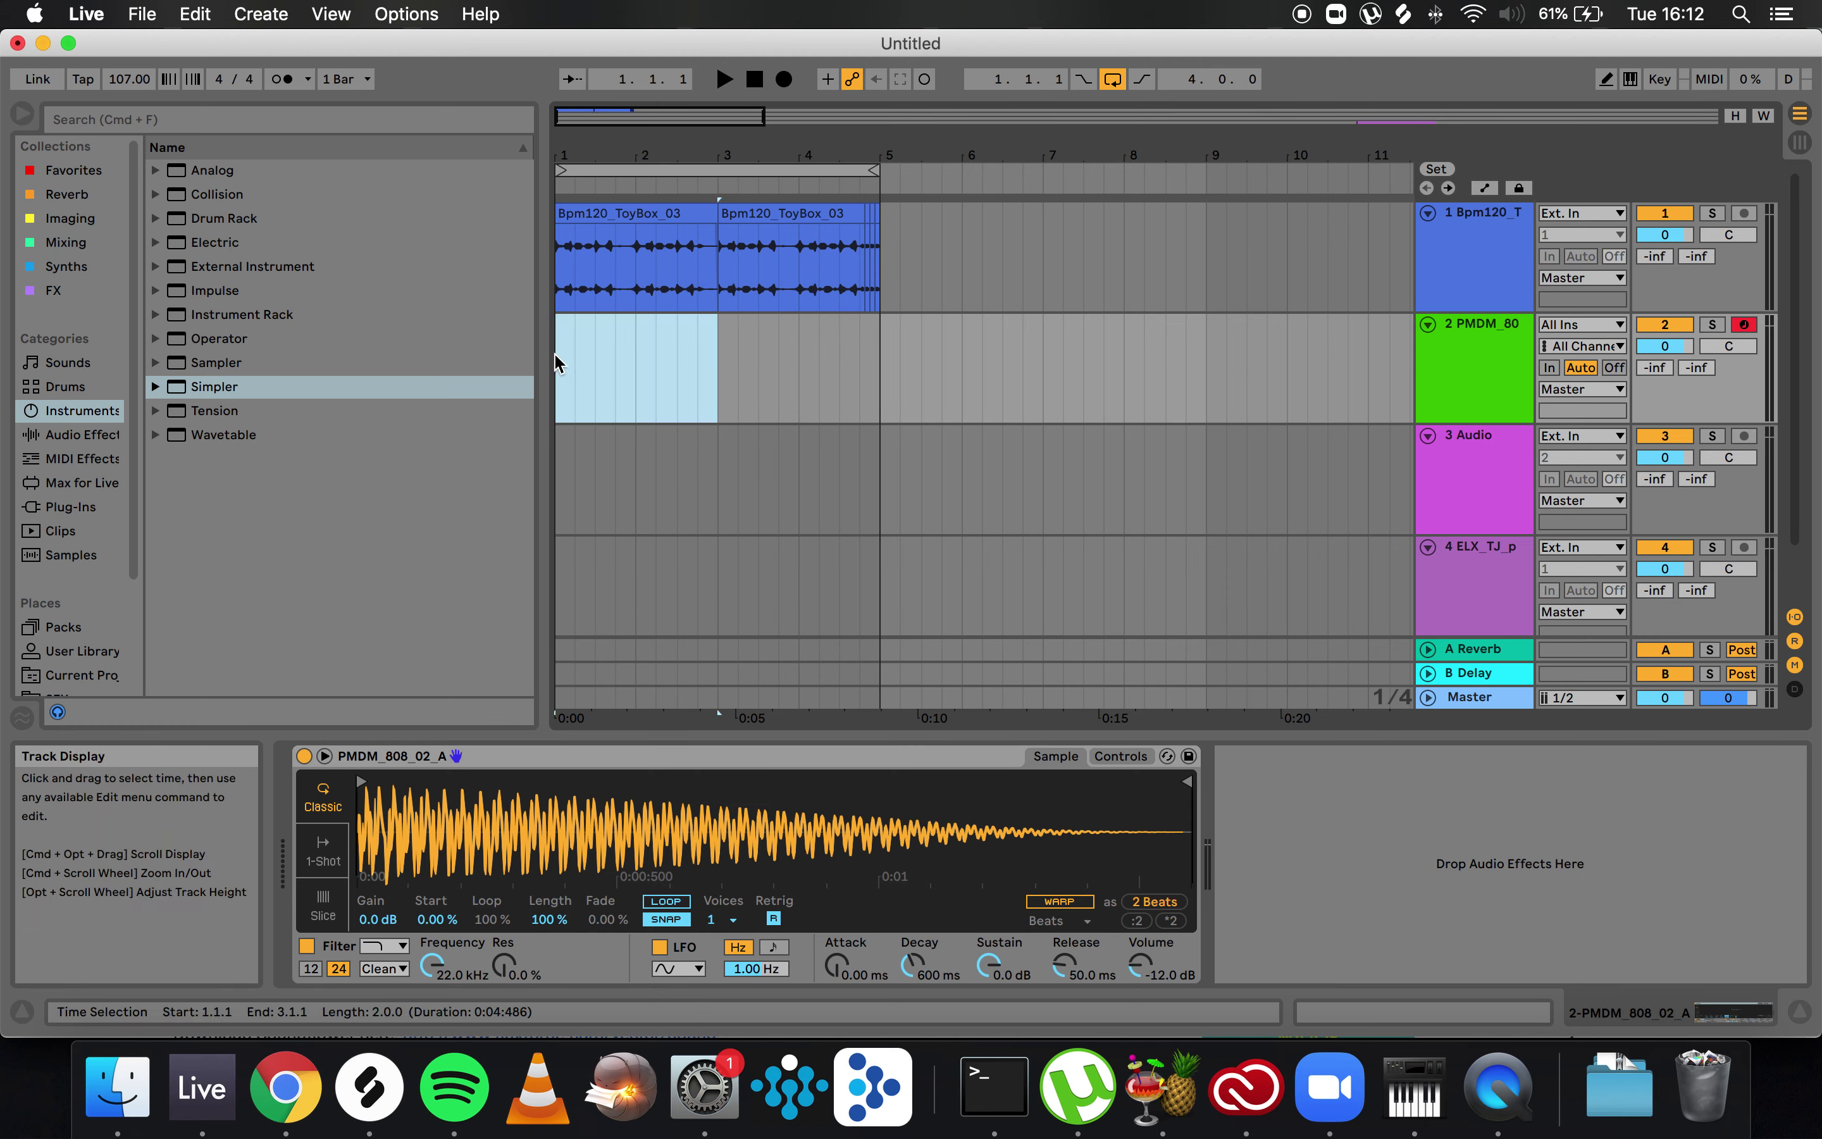
pyautogui.press('super+shift+m')
# - Draw a one-beat C3 note at the start of the MIDI clip and place a duplicate of it at 1.3.1
pyautogui.doubleClick(641, 931)
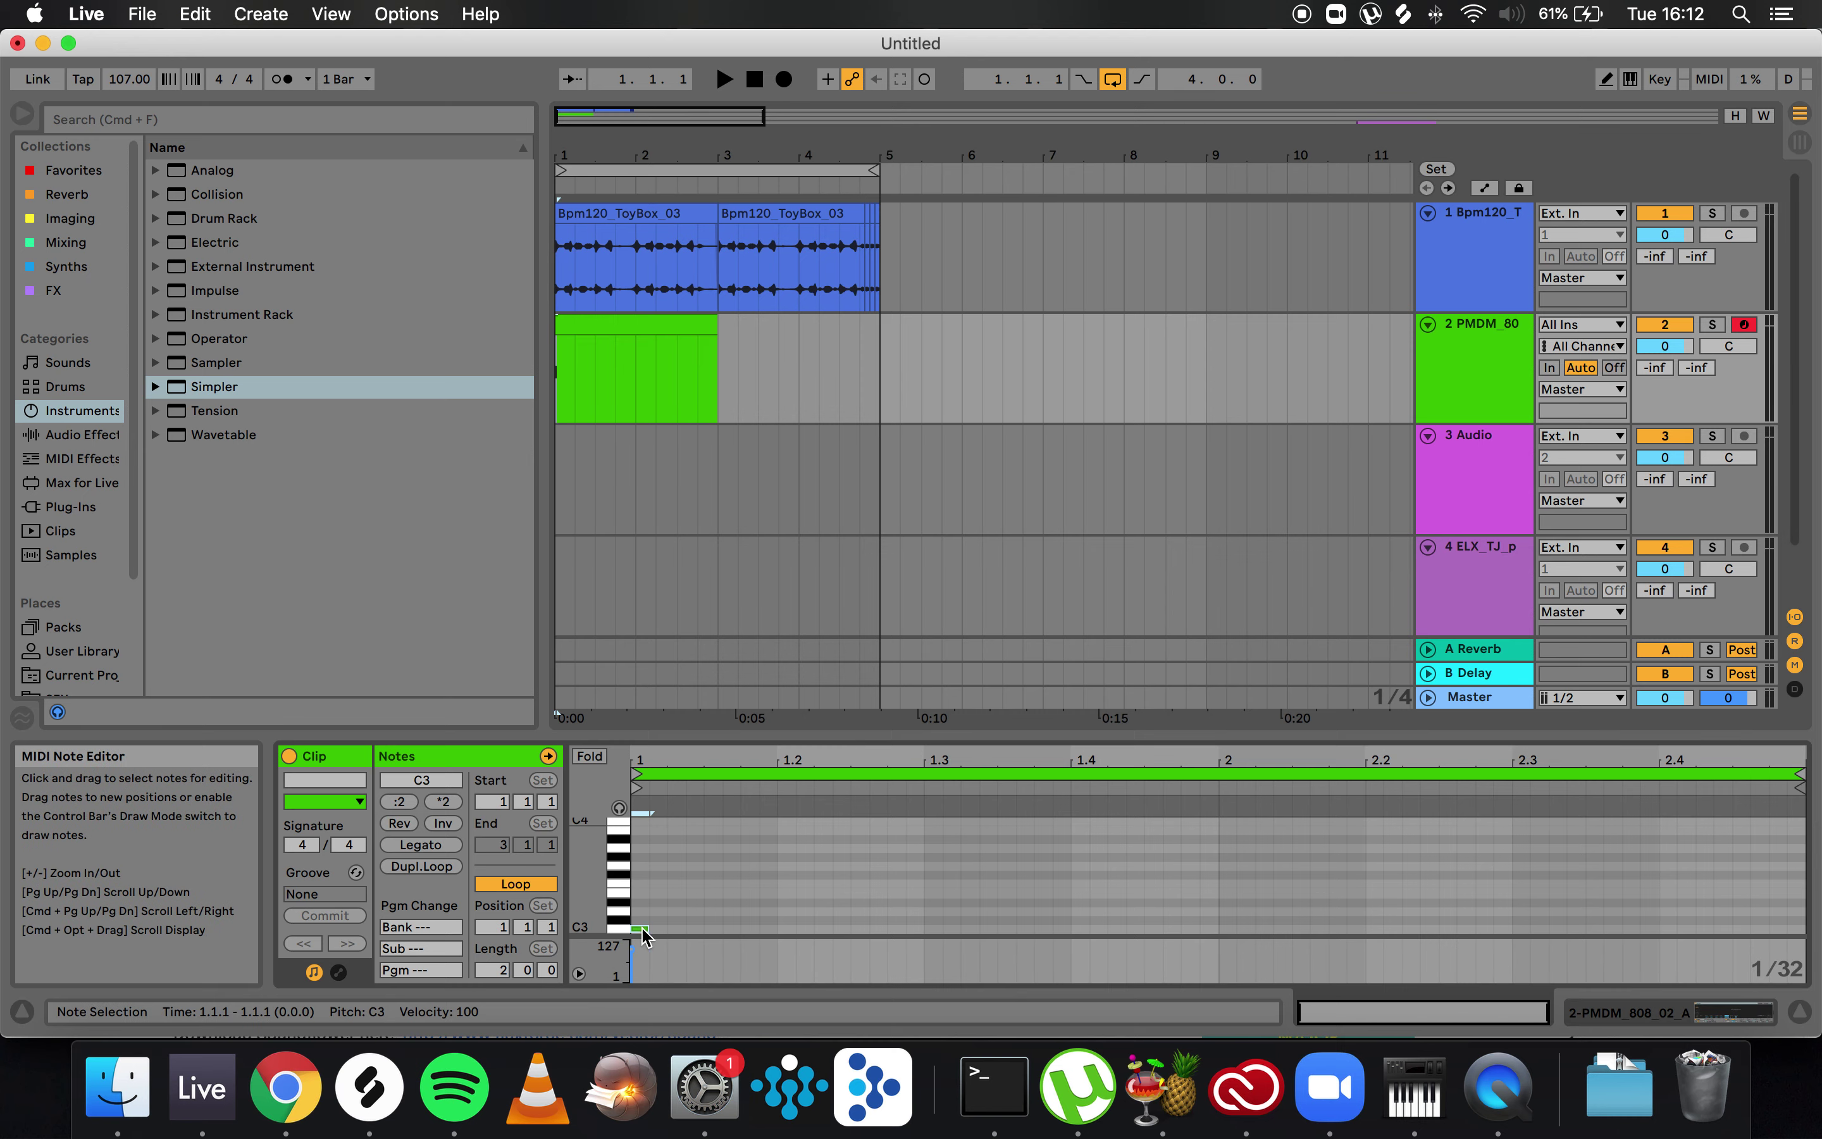
pyautogui.moveTo(653, 929); pyautogui.dragTo(777, 929)
pyautogui.press('space')
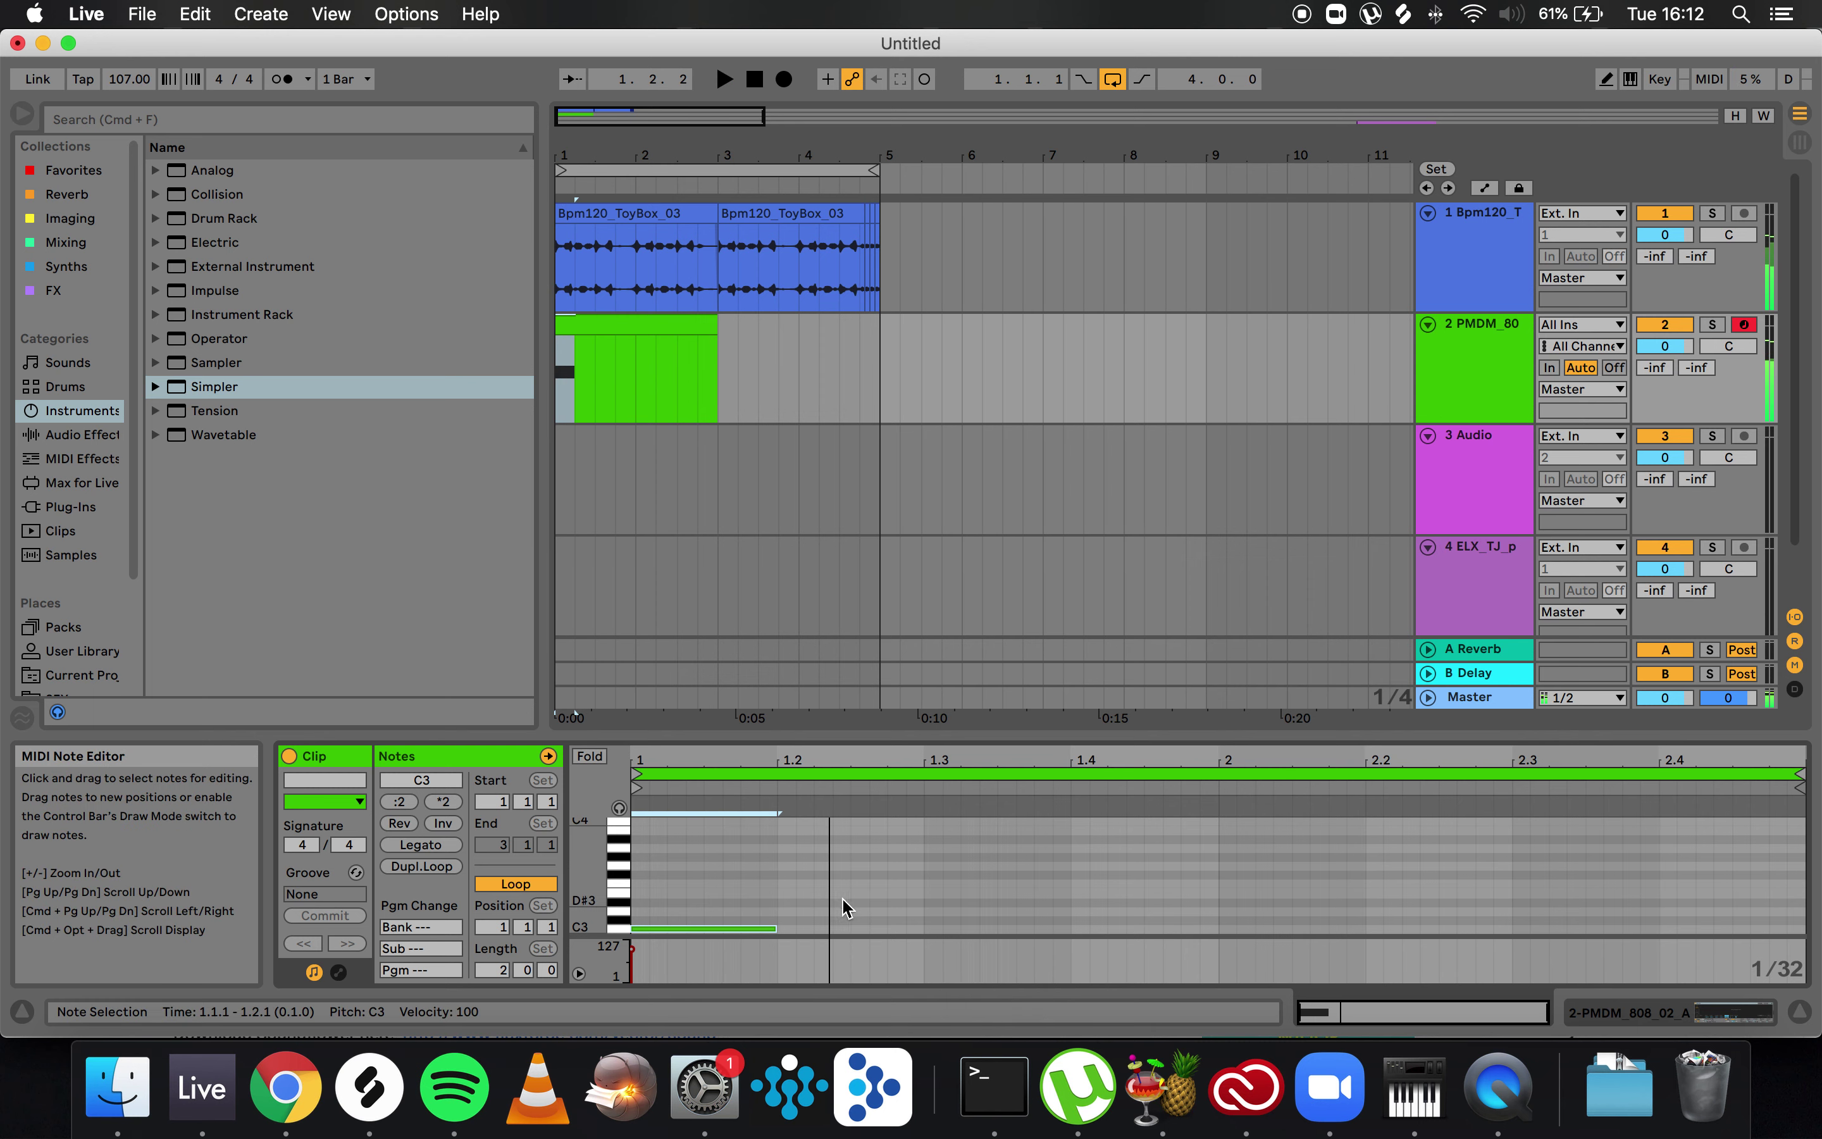
pyautogui.moveTo(777, 929); pyautogui.dragTo(878, 929)
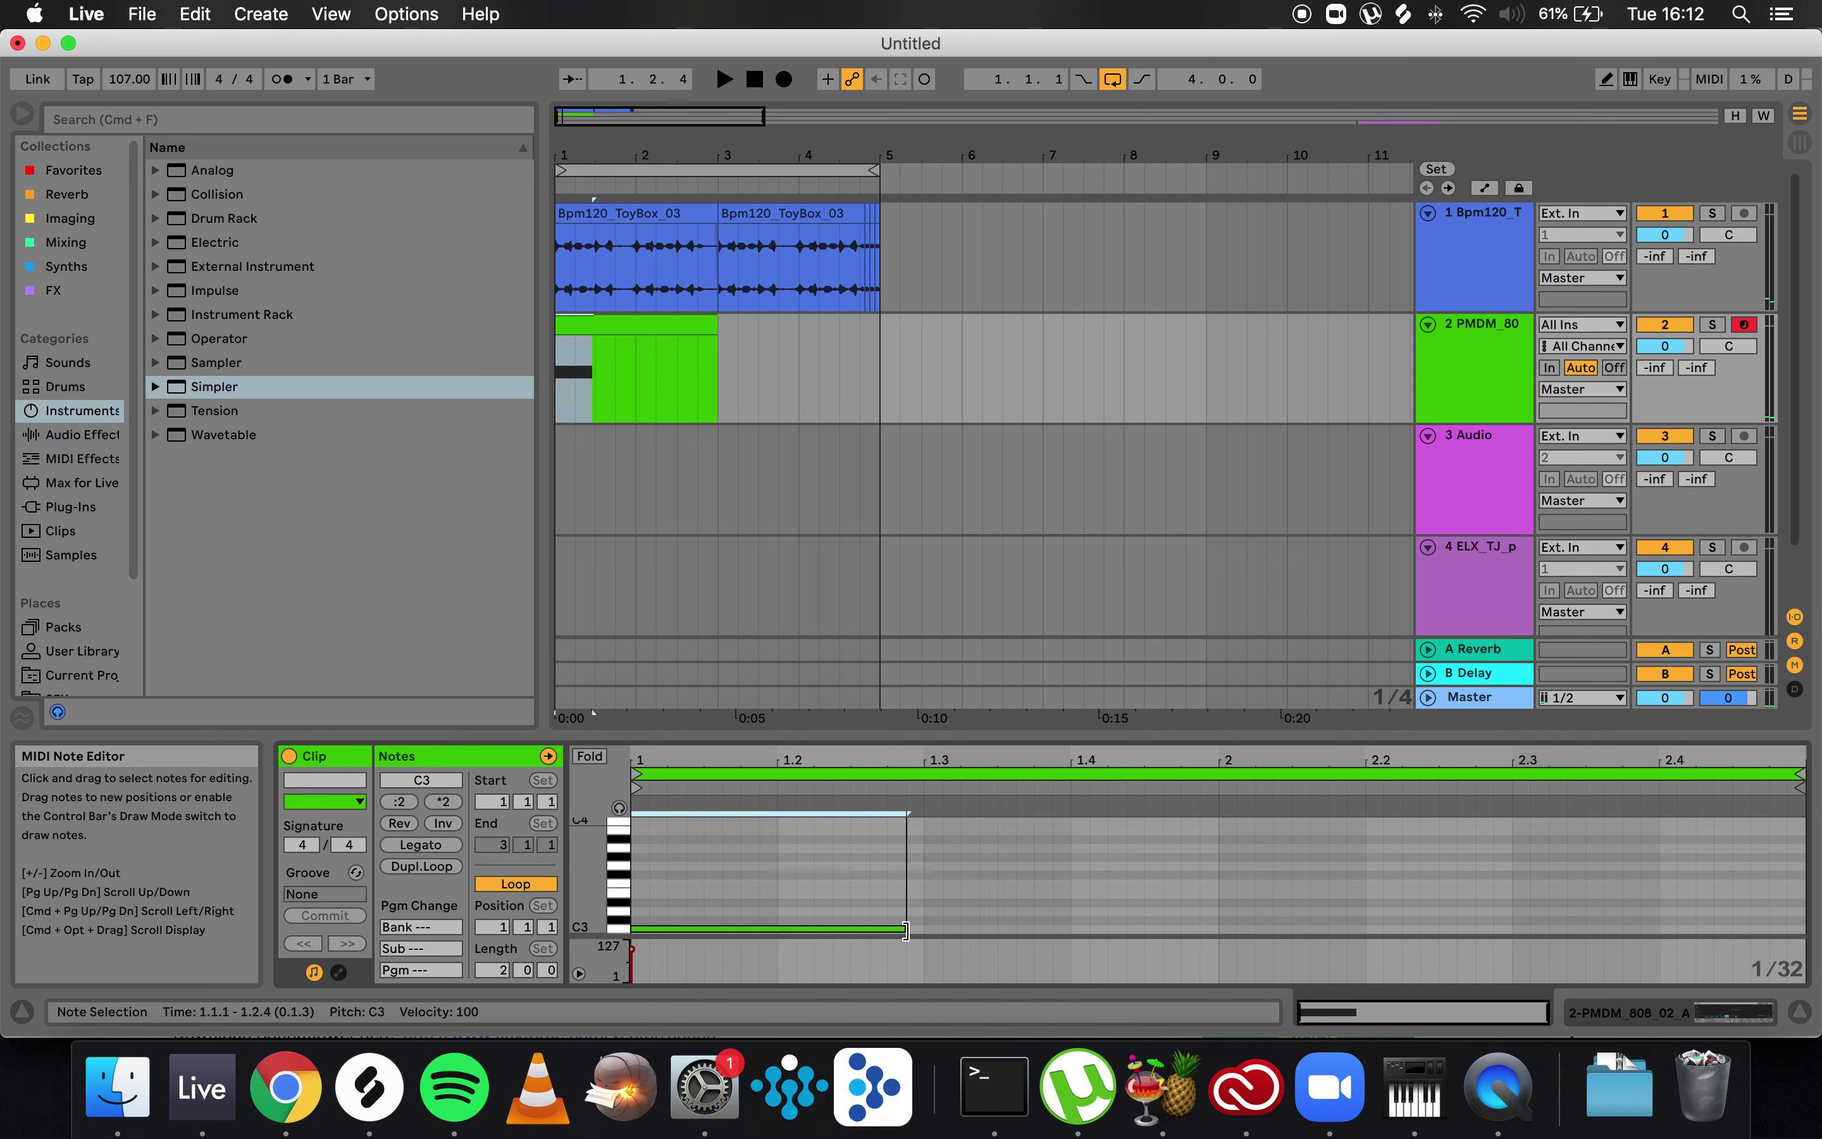
pyautogui.press('super+d')
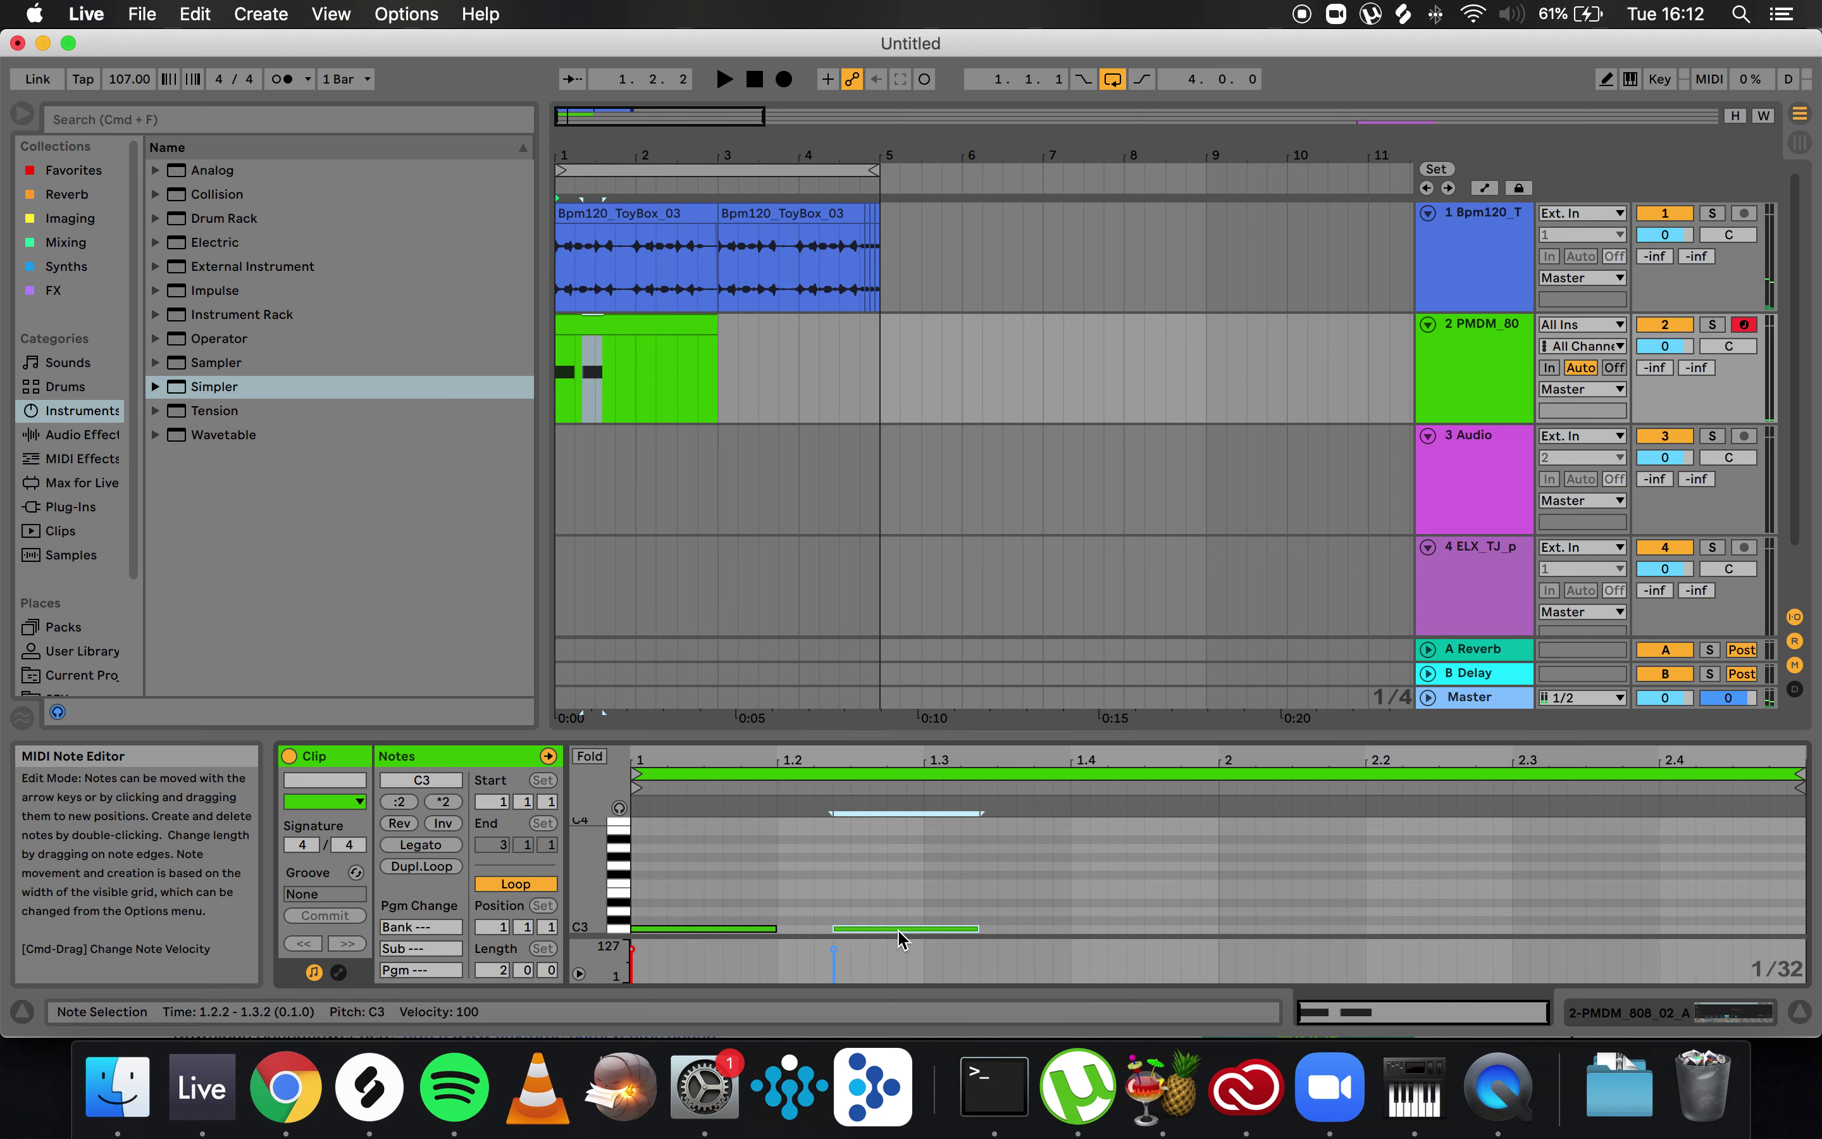
pyautogui.press('Right')
# - Set the MIDI note editor to a fixed 1/8 grid
pyautogui.rightClick(881, 904)
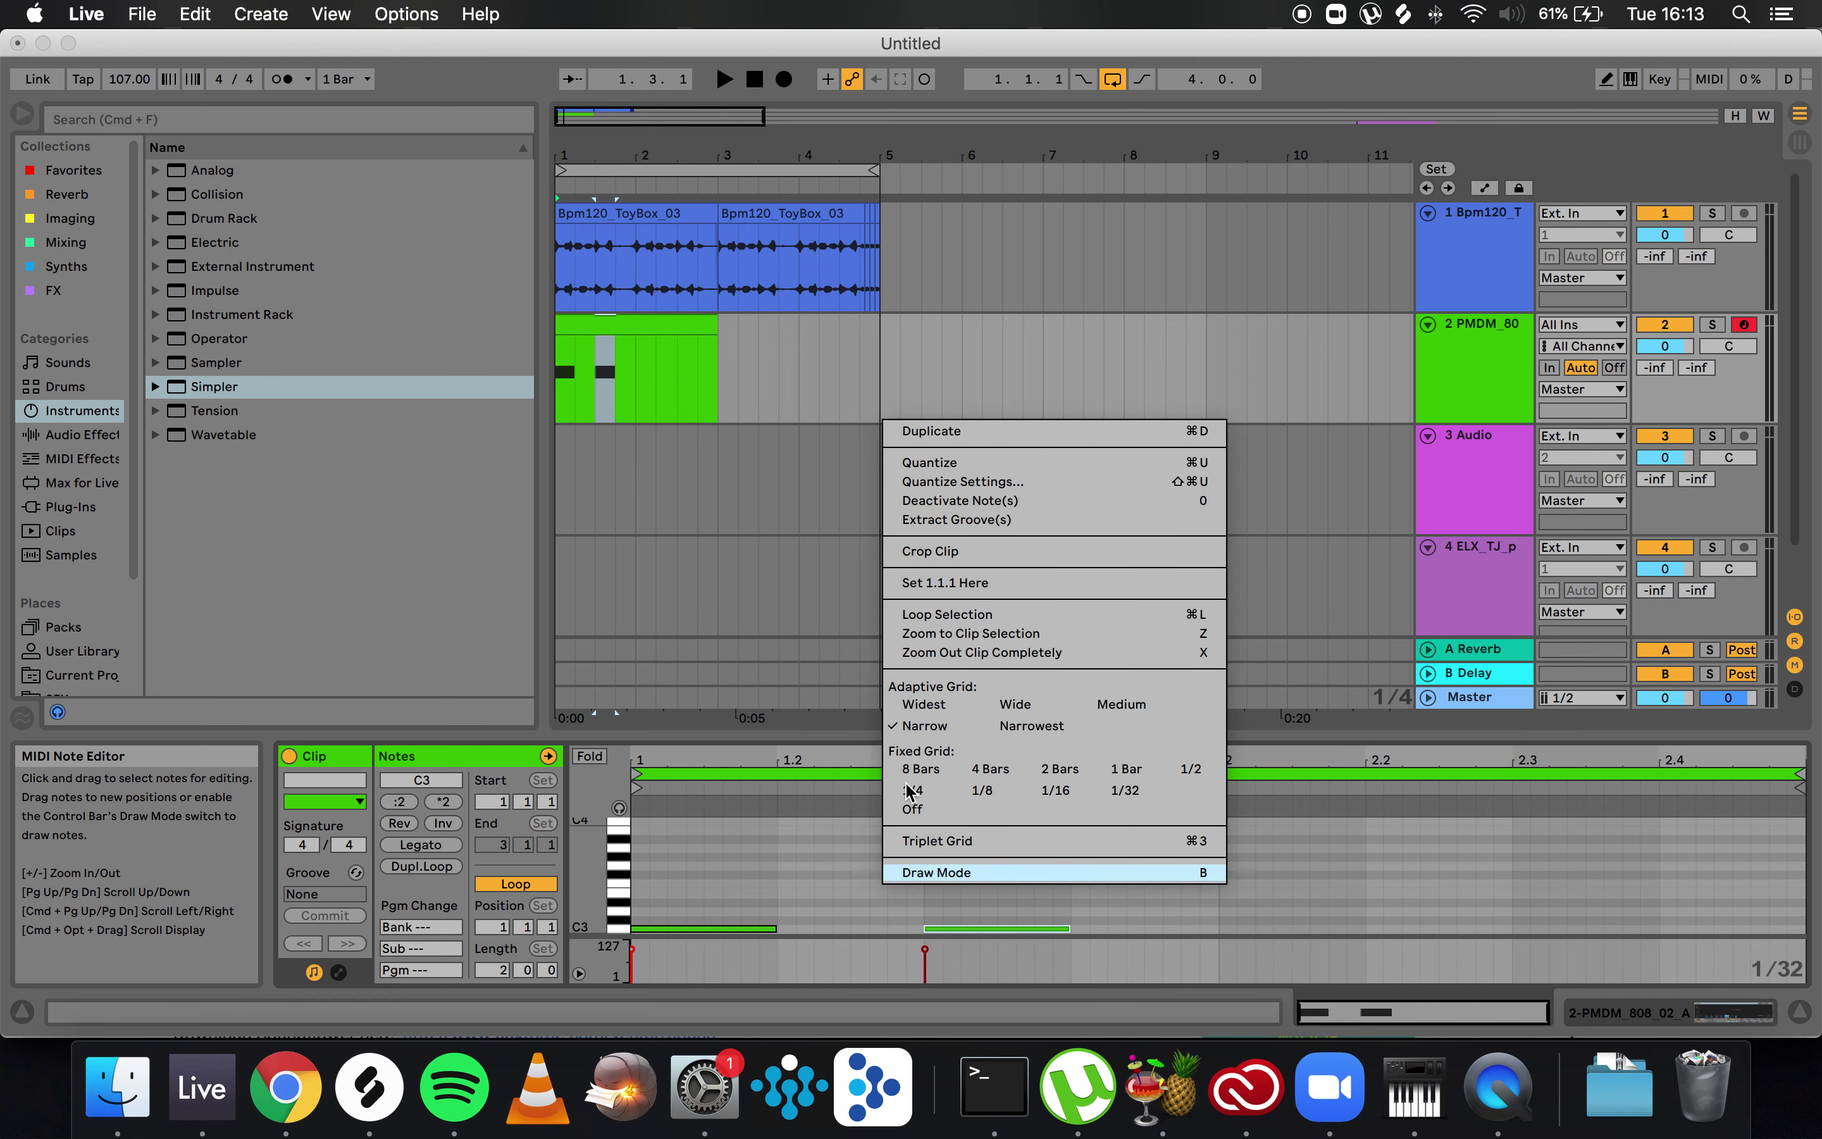
pyautogui.click(918, 787)
pyautogui.click(843, 888)
pyautogui.moveTo(996, 882); pyautogui.dragTo(952, 934)
pyautogui.rightClick(983, 863)
pyautogui.click(1061, 771)
# - Add a third C3 note, an eighth long, at 1.4.3 by duplication and shift the second note to 1.3.3
pyautogui.press('super+d')
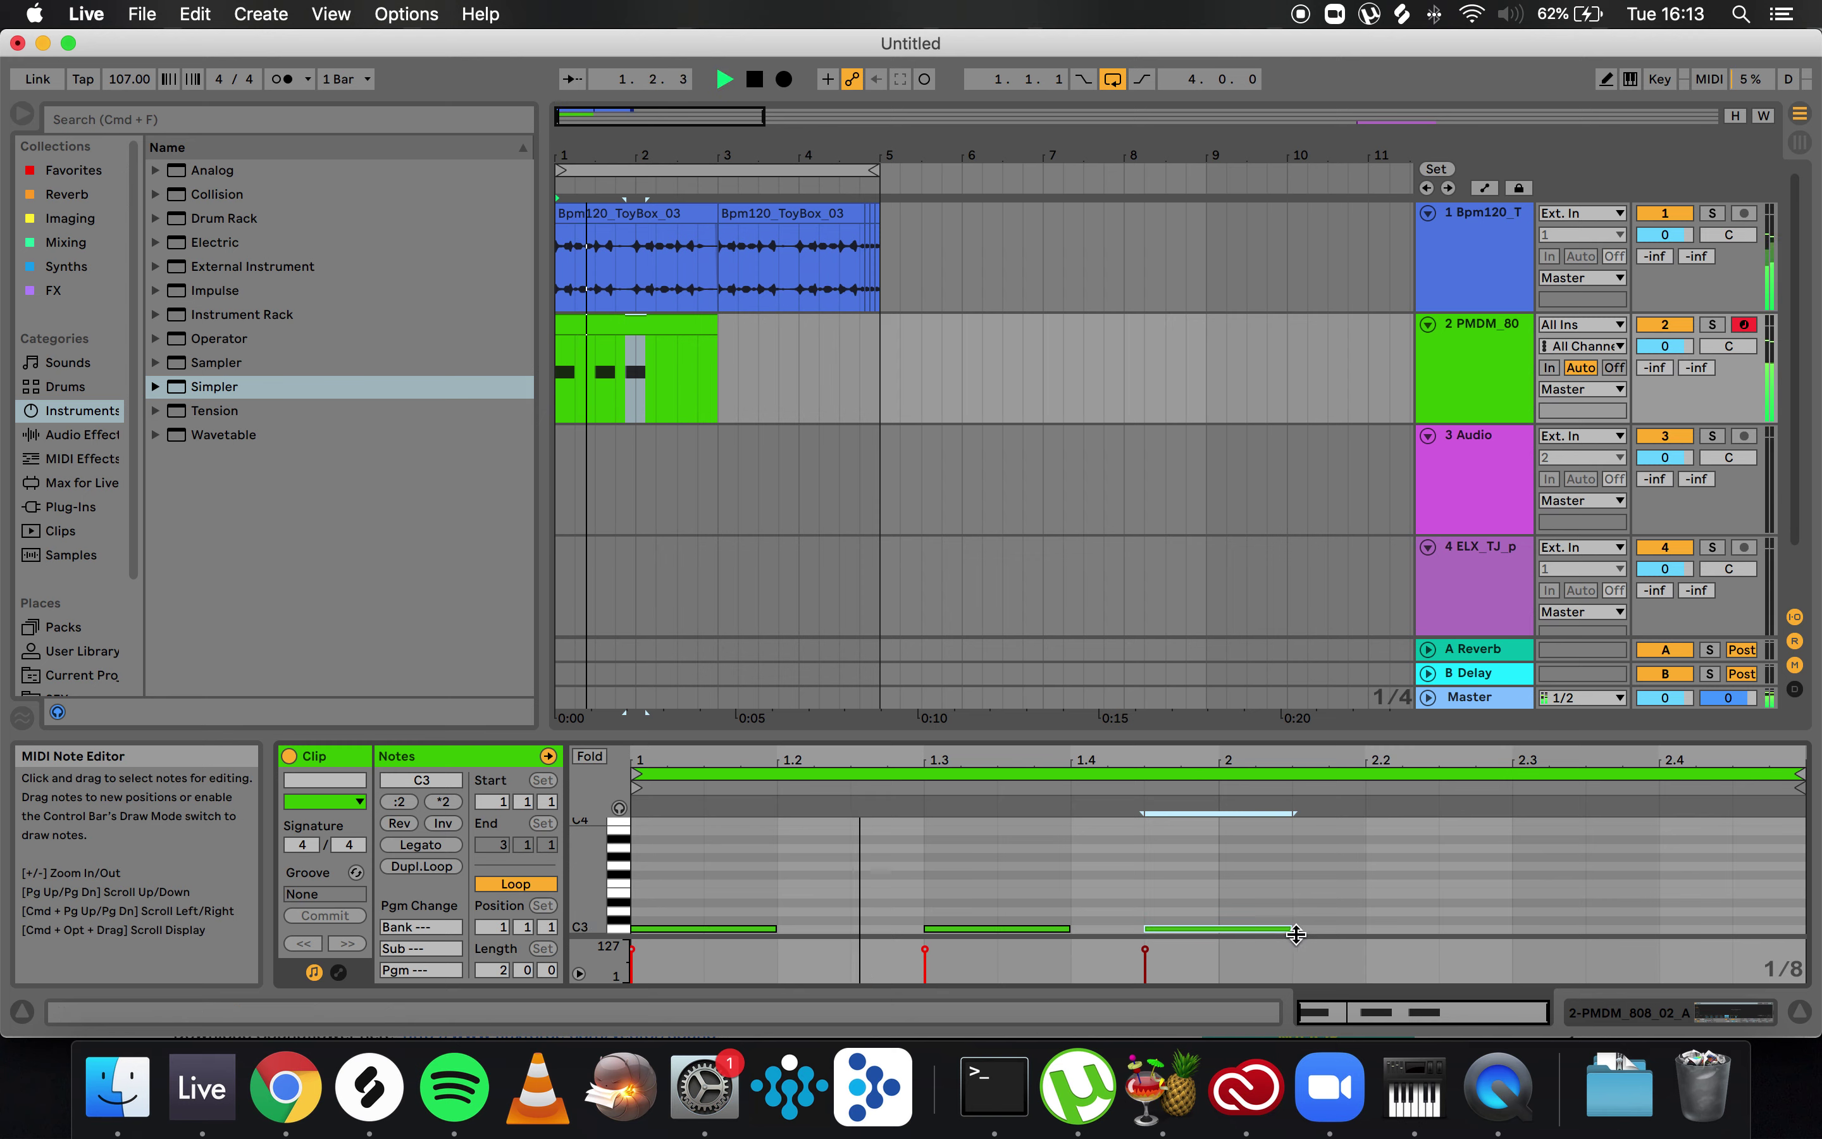
pyautogui.moveTo(1290, 929); pyautogui.dragTo(1221, 933)
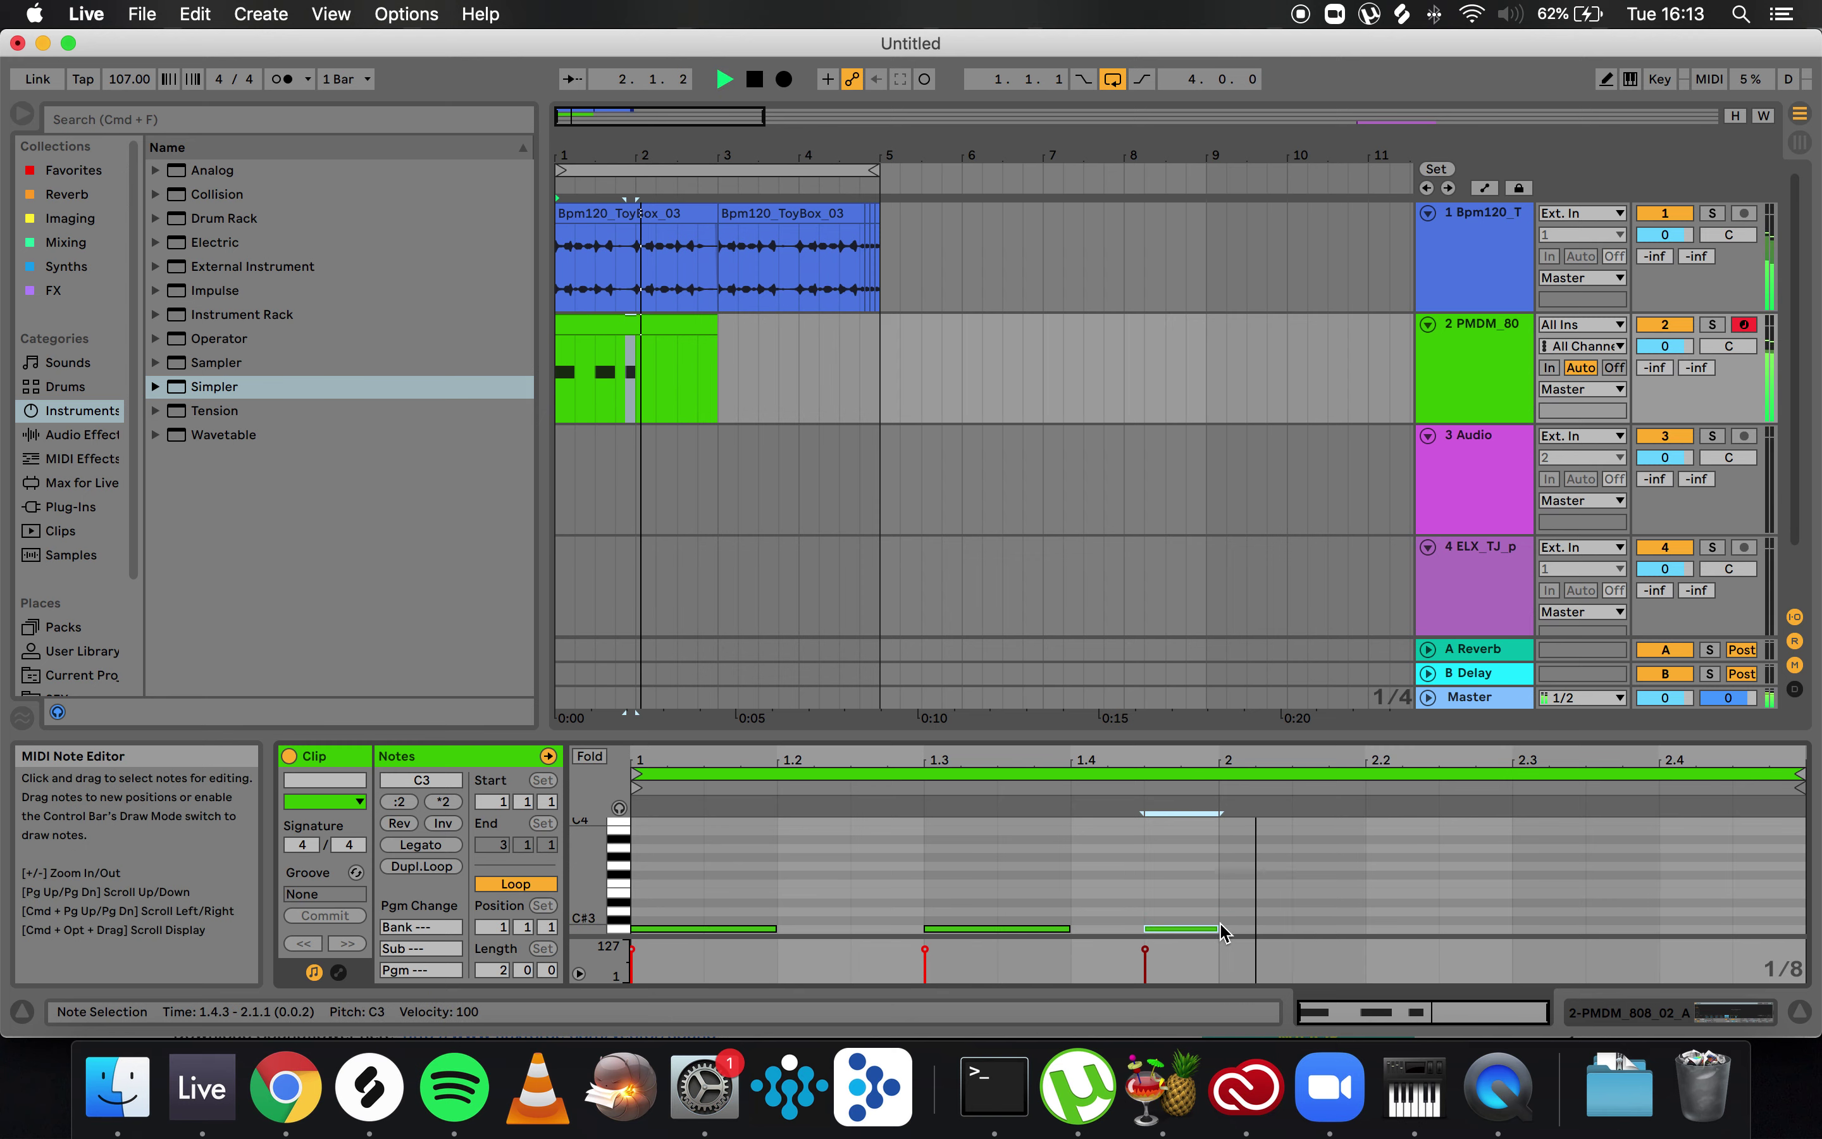
pyautogui.click(1029, 929)
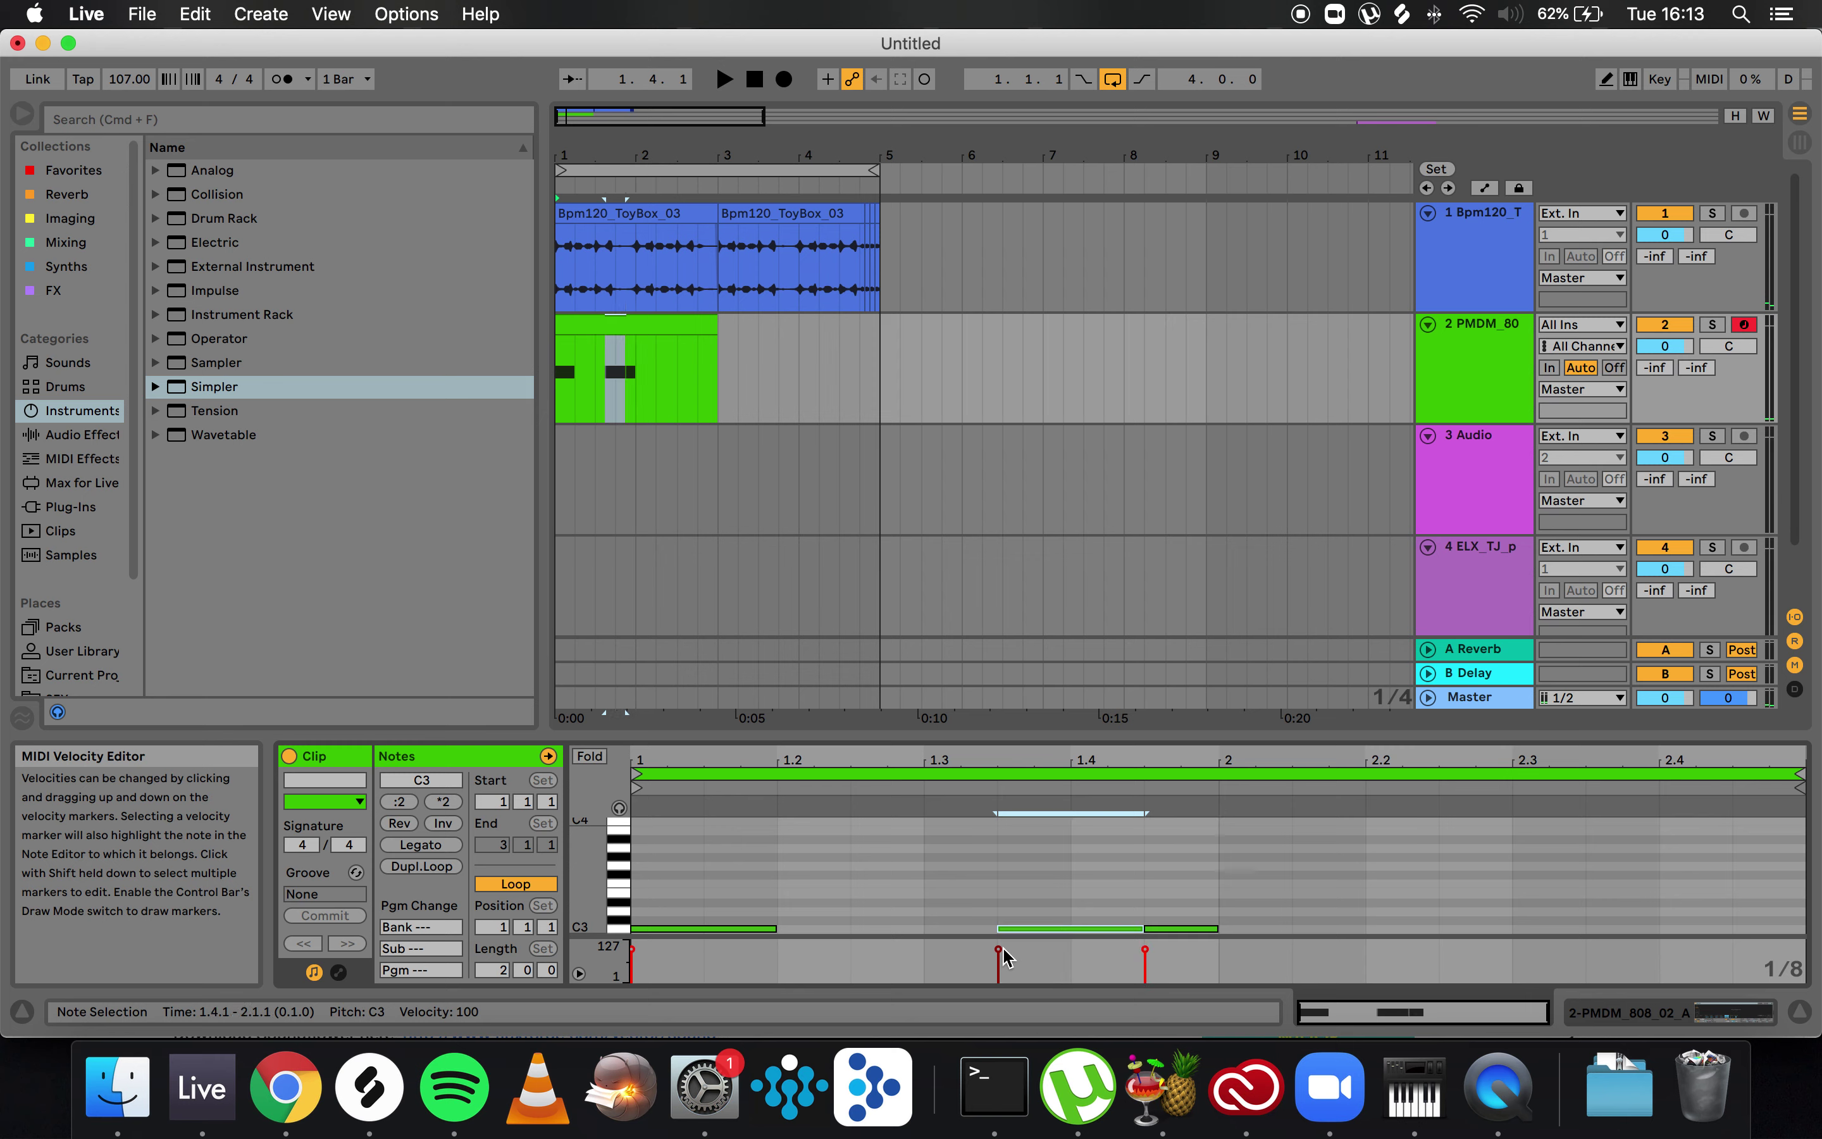
# - Add one-beat C3 notes at 2.1.1 and 2.4.1 in the 808 MIDI clip
pyautogui.click(1148, 846)
pyautogui.scroll(-1, 1179, 846)
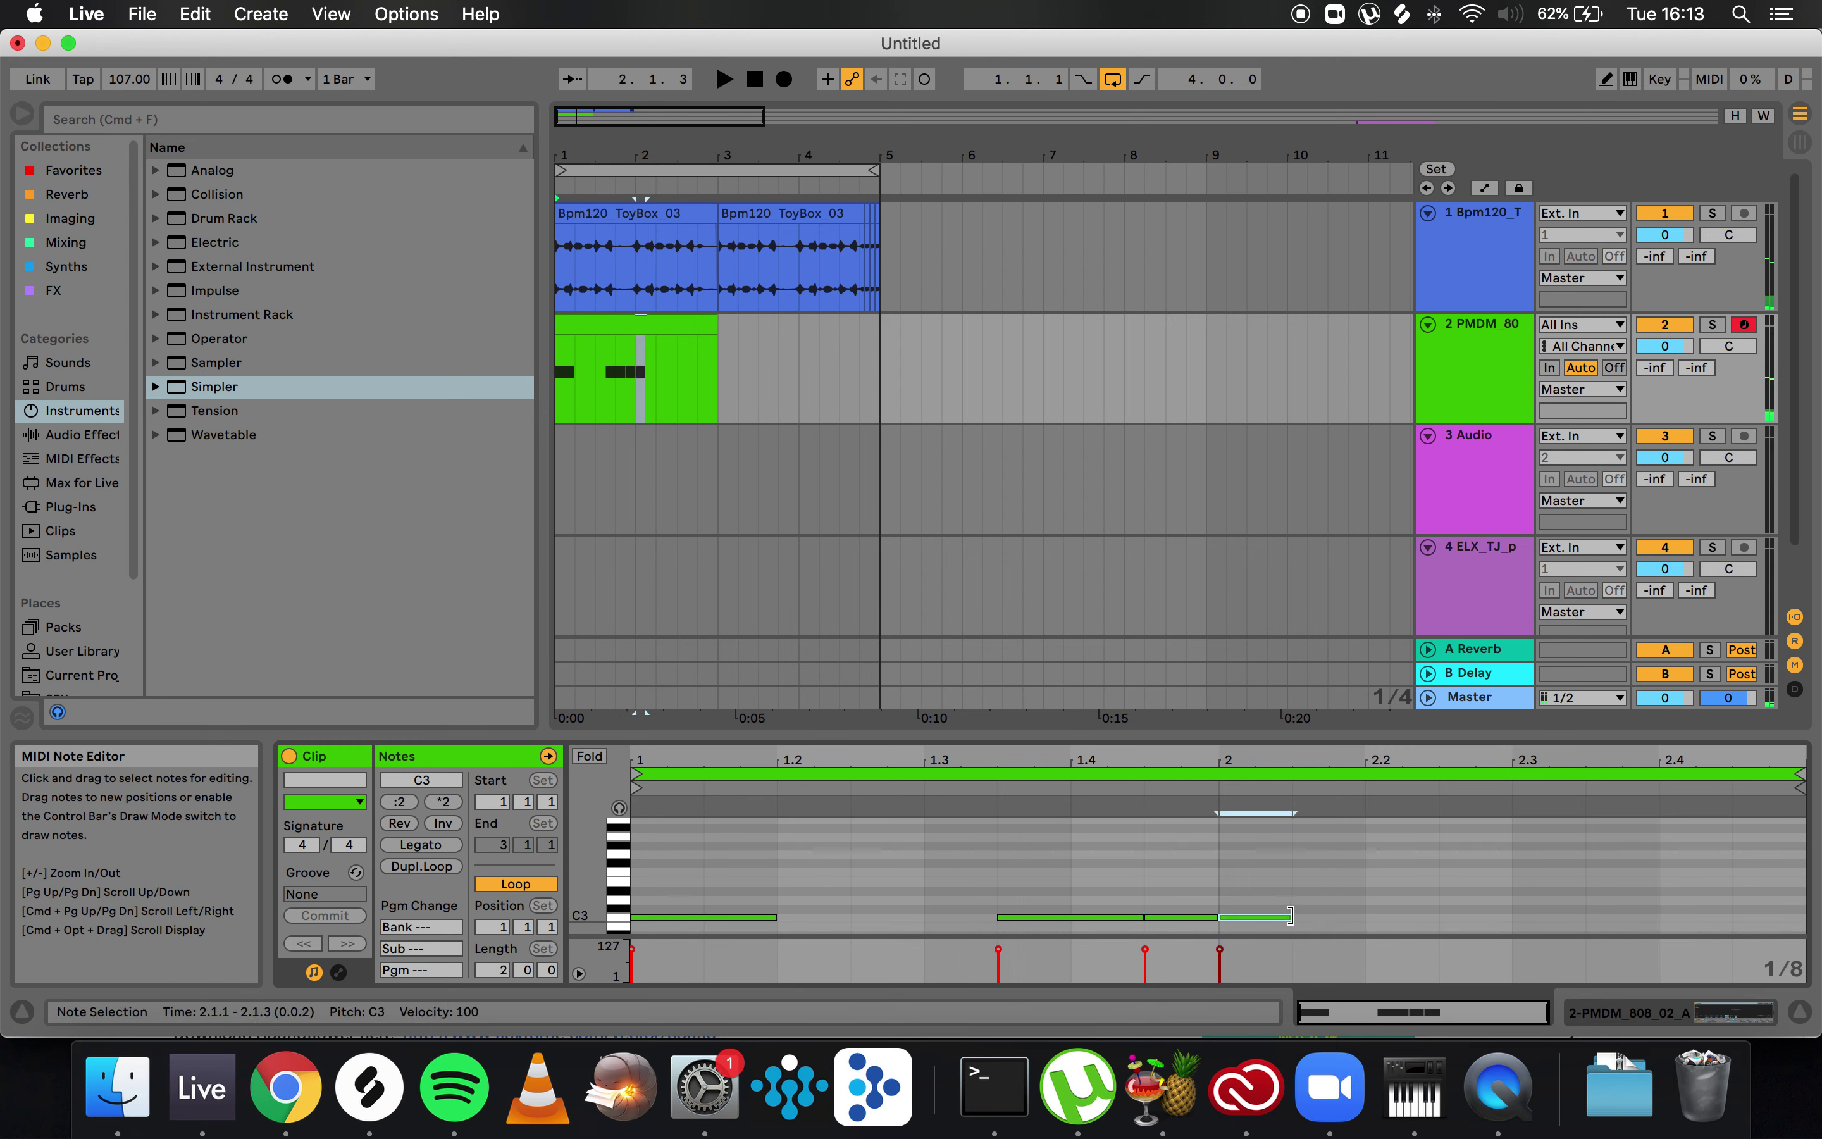
pyautogui.press('space')
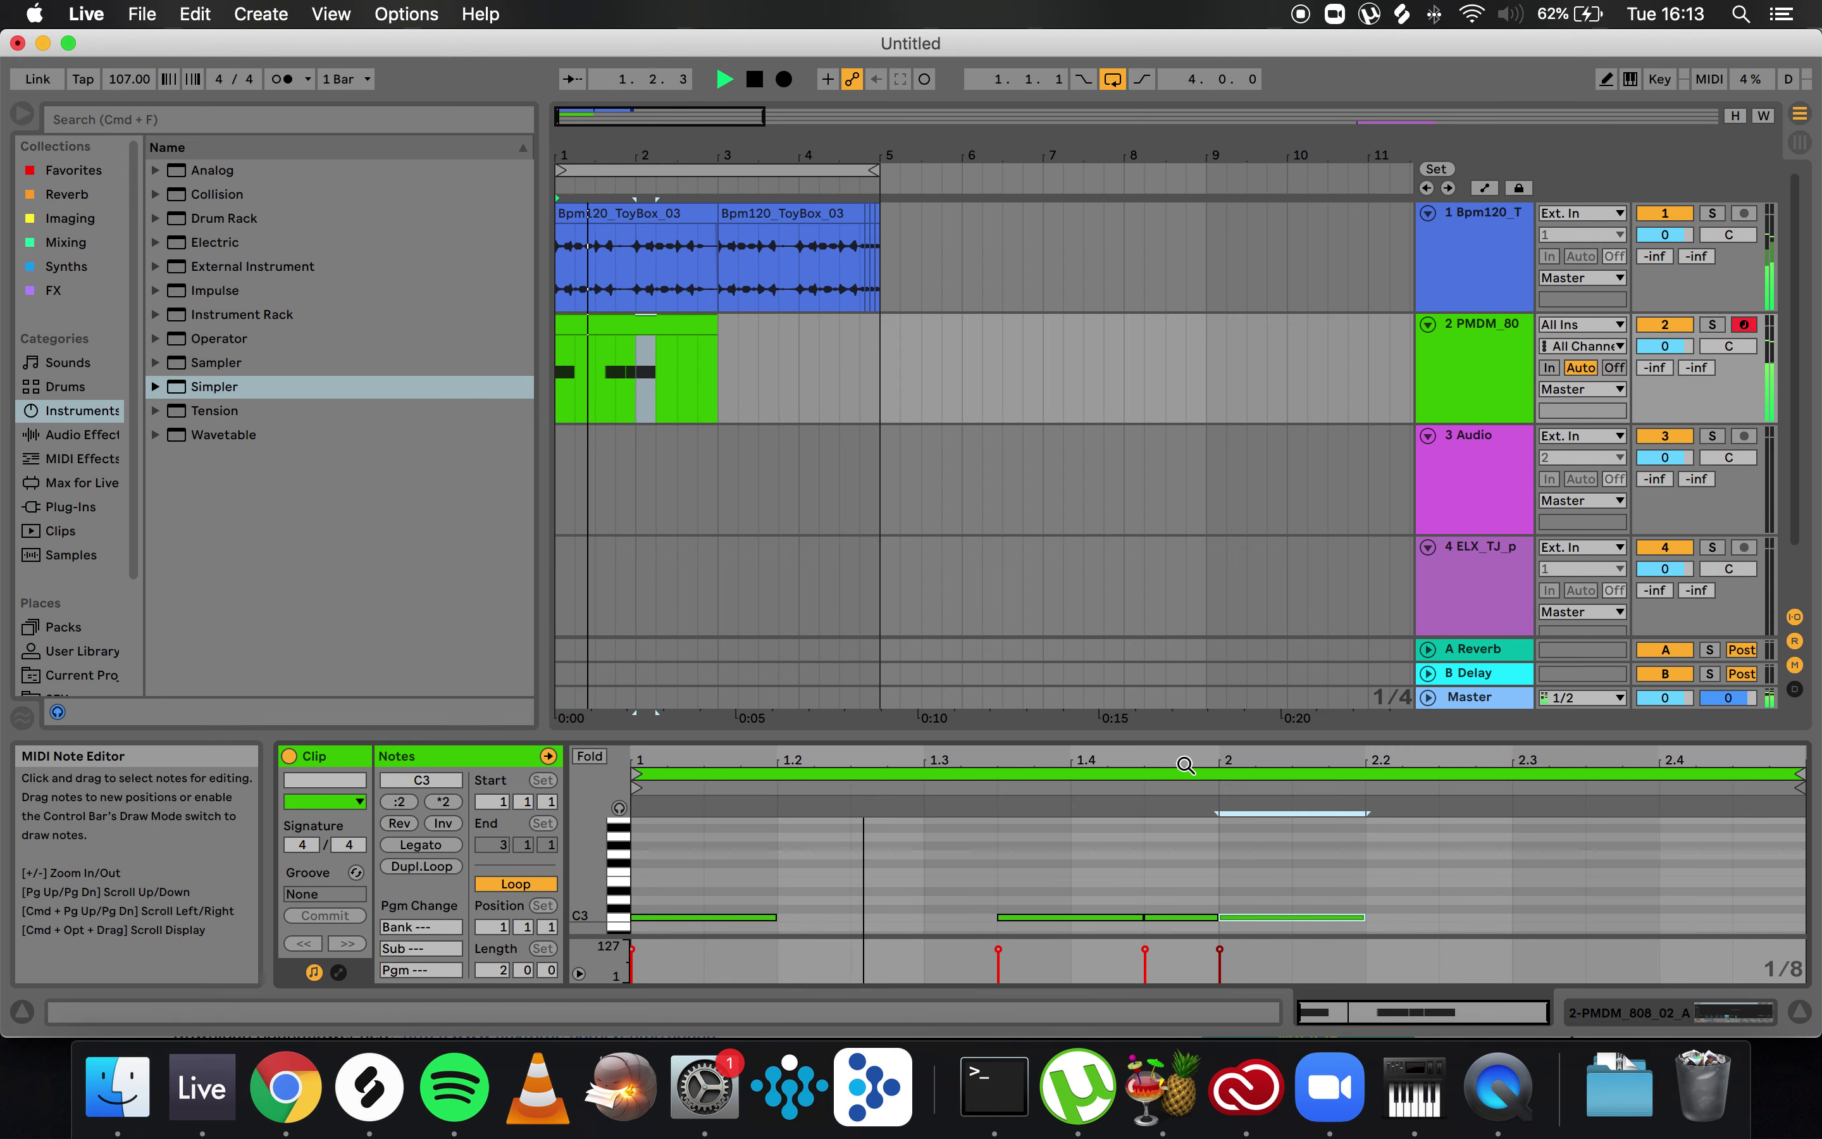
pyautogui.scroll(-1, 1399, 886)
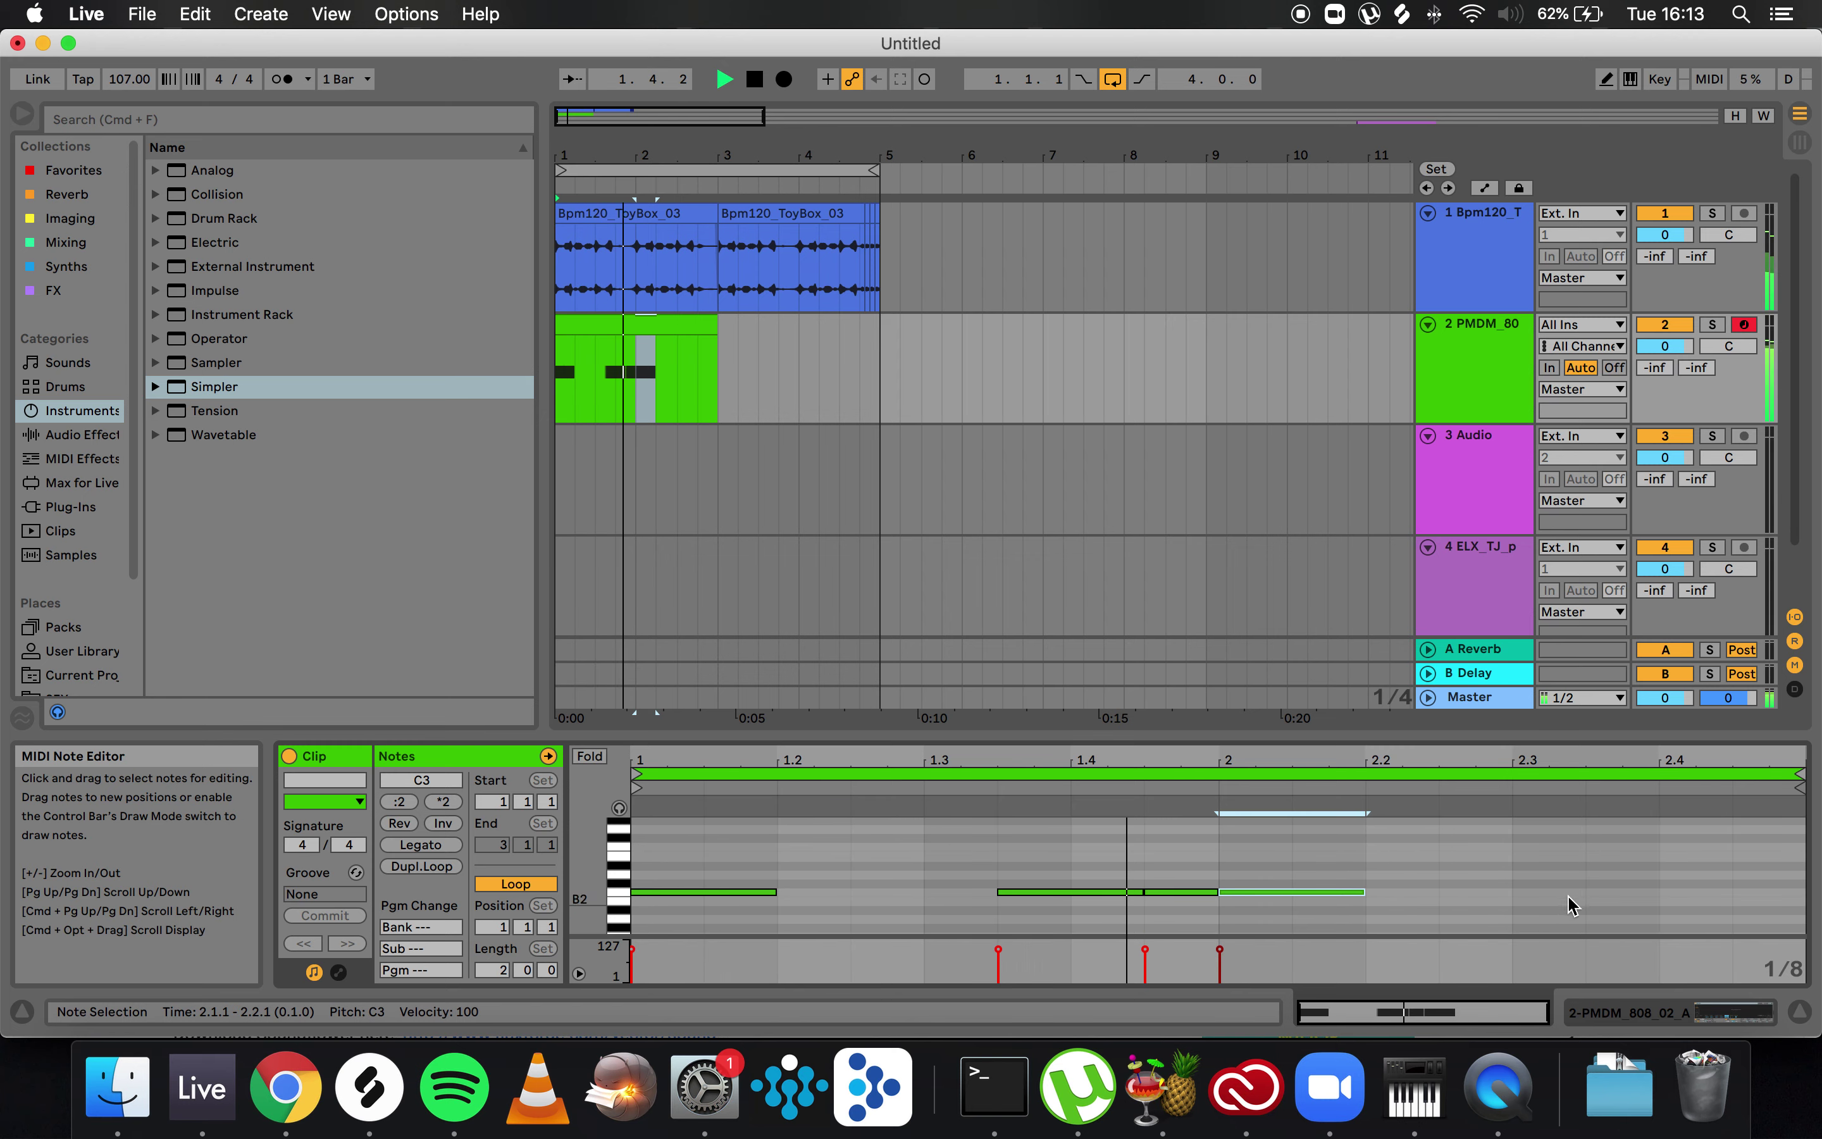
pyautogui.click(1657, 894)
pyautogui.press('super+v')
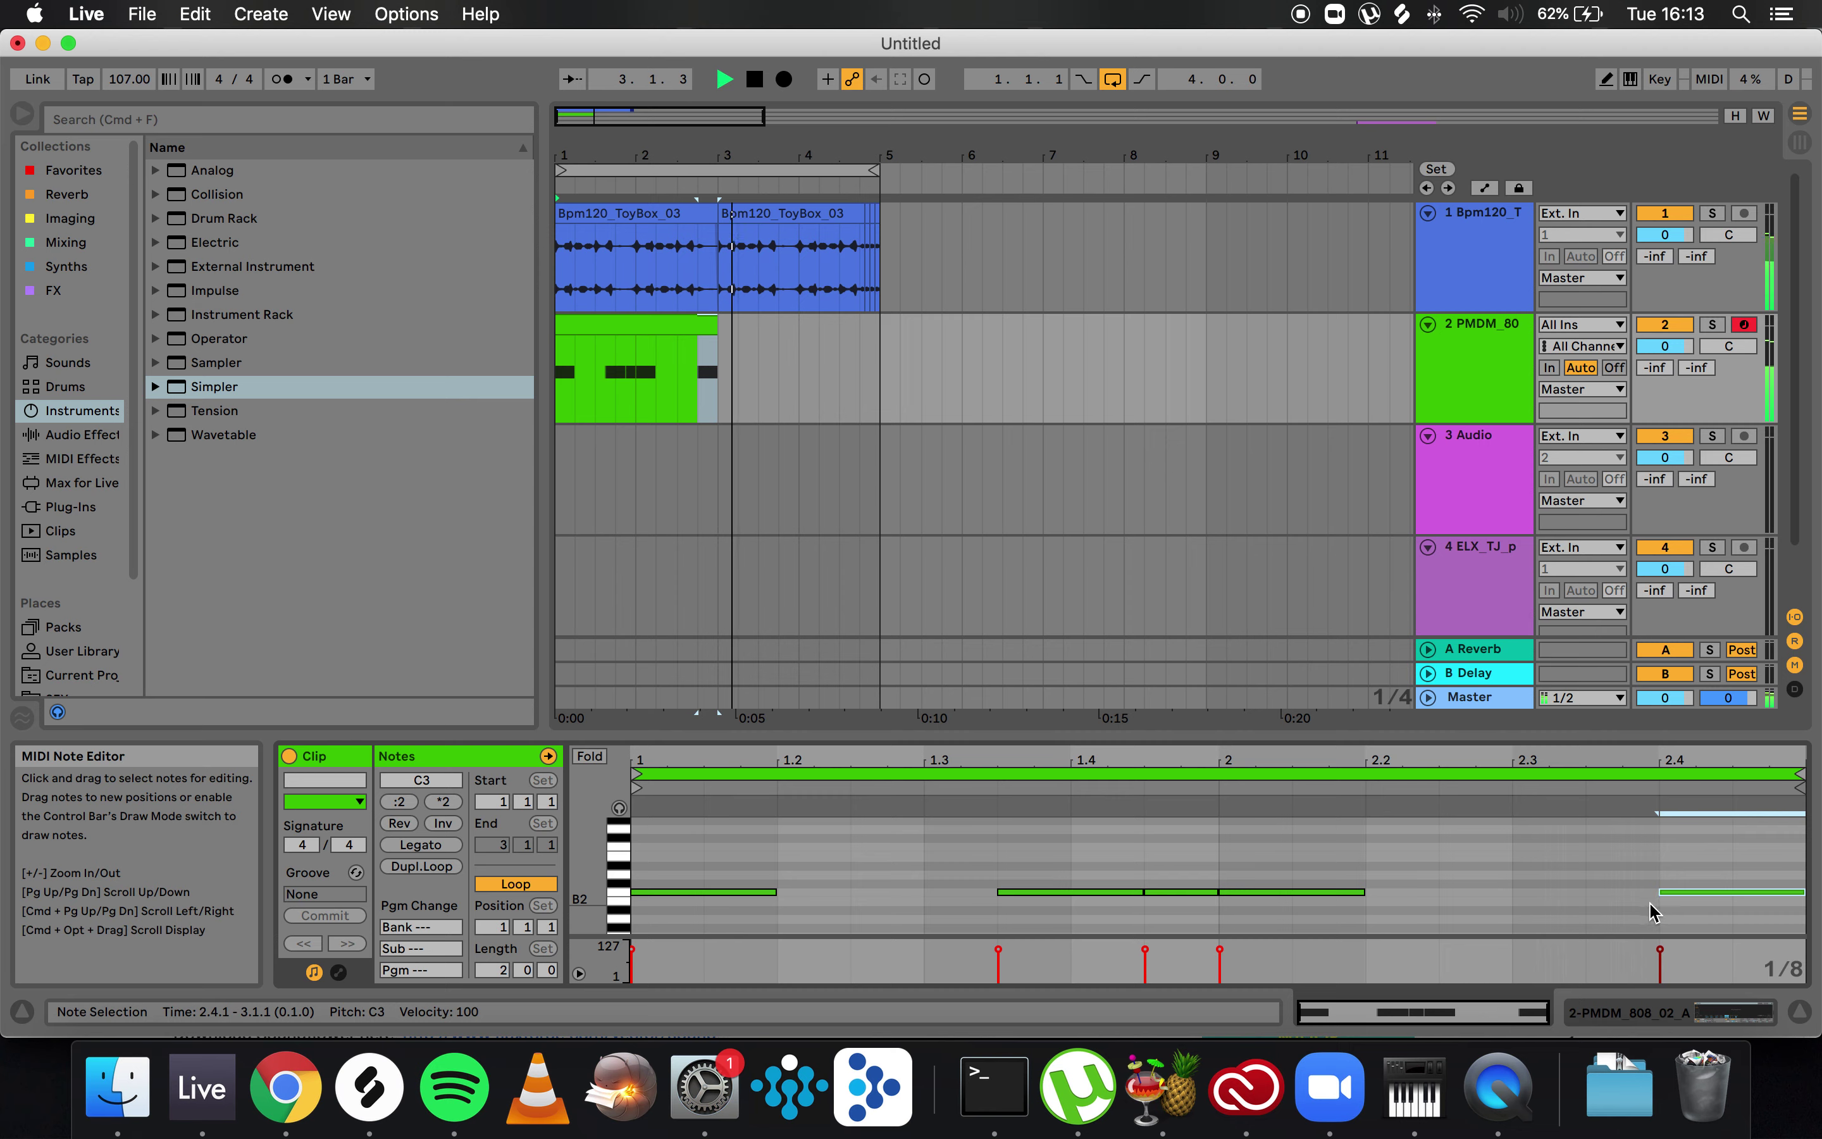
# - Duplicate the two-bar 808 clip to 3.1.1 and consolidate both clips into a single four-bar clip
pyautogui.click(644, 324)
pyautogui.press('cmd+d')
pyautogui.press('space')
pyautogui.keyDown('shift'); pyautogui.click(805, 328); pyautogui.keyUp('shift')
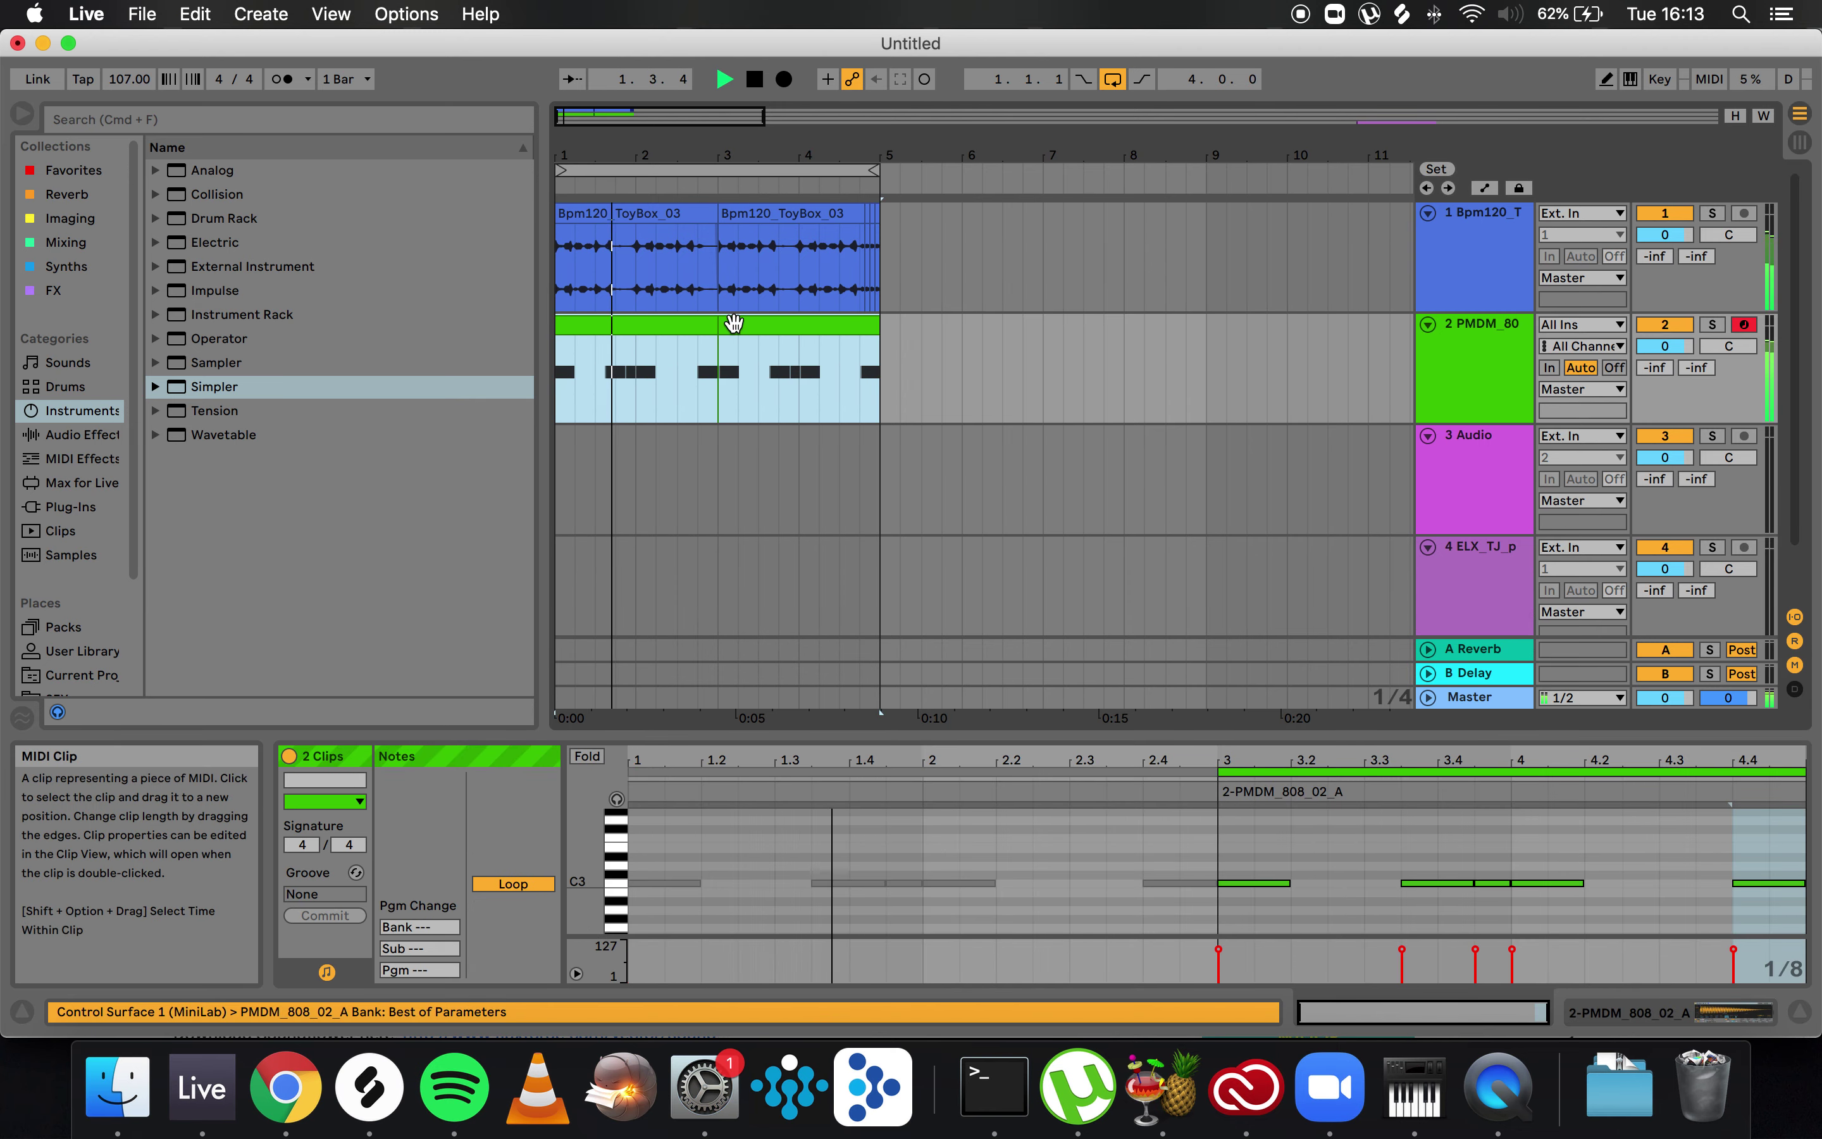
pyautogui.press('super+j')
pyautogui.click(1132, 874)
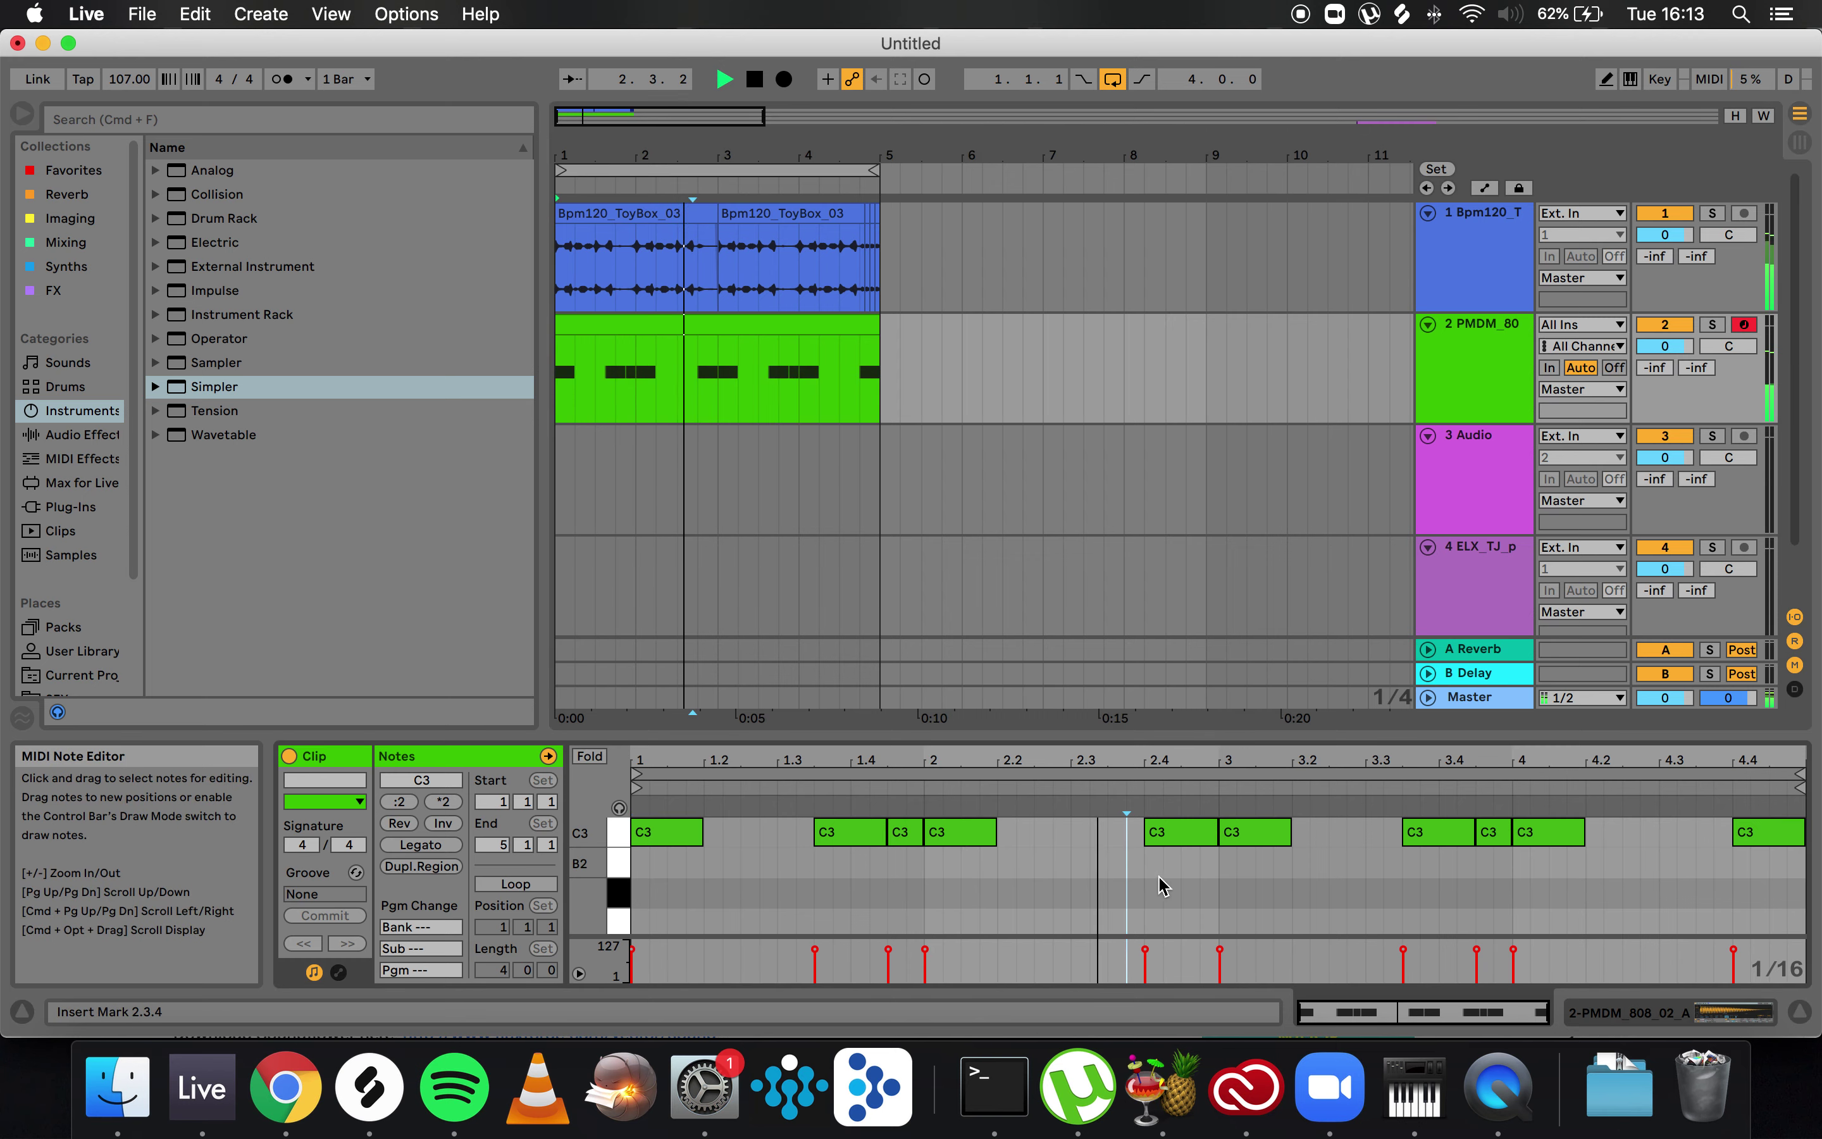
# - Transpose the short C3 note at 3.4.3 up an octave to C4 and play the pattern
pyautogui.scroll(2, 1180, 891)
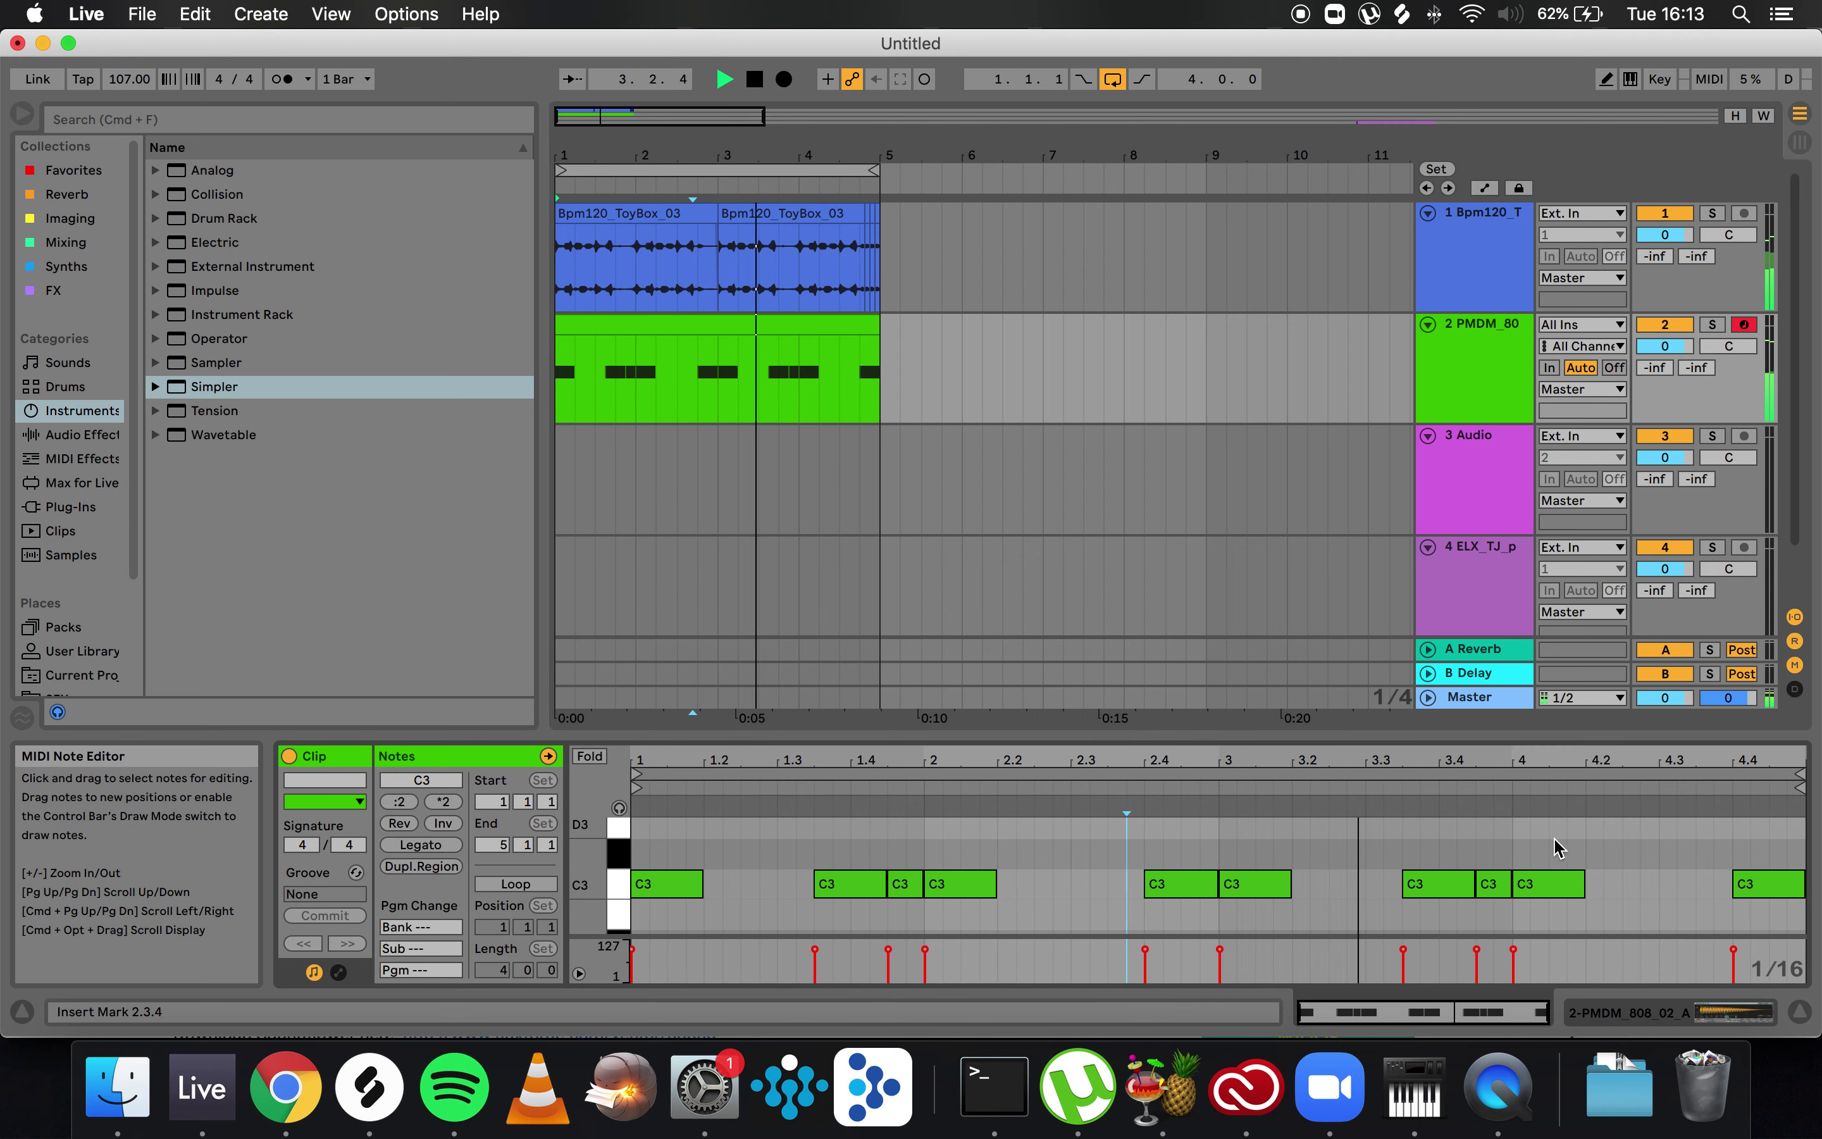
pyautogui.click(1496, 882)
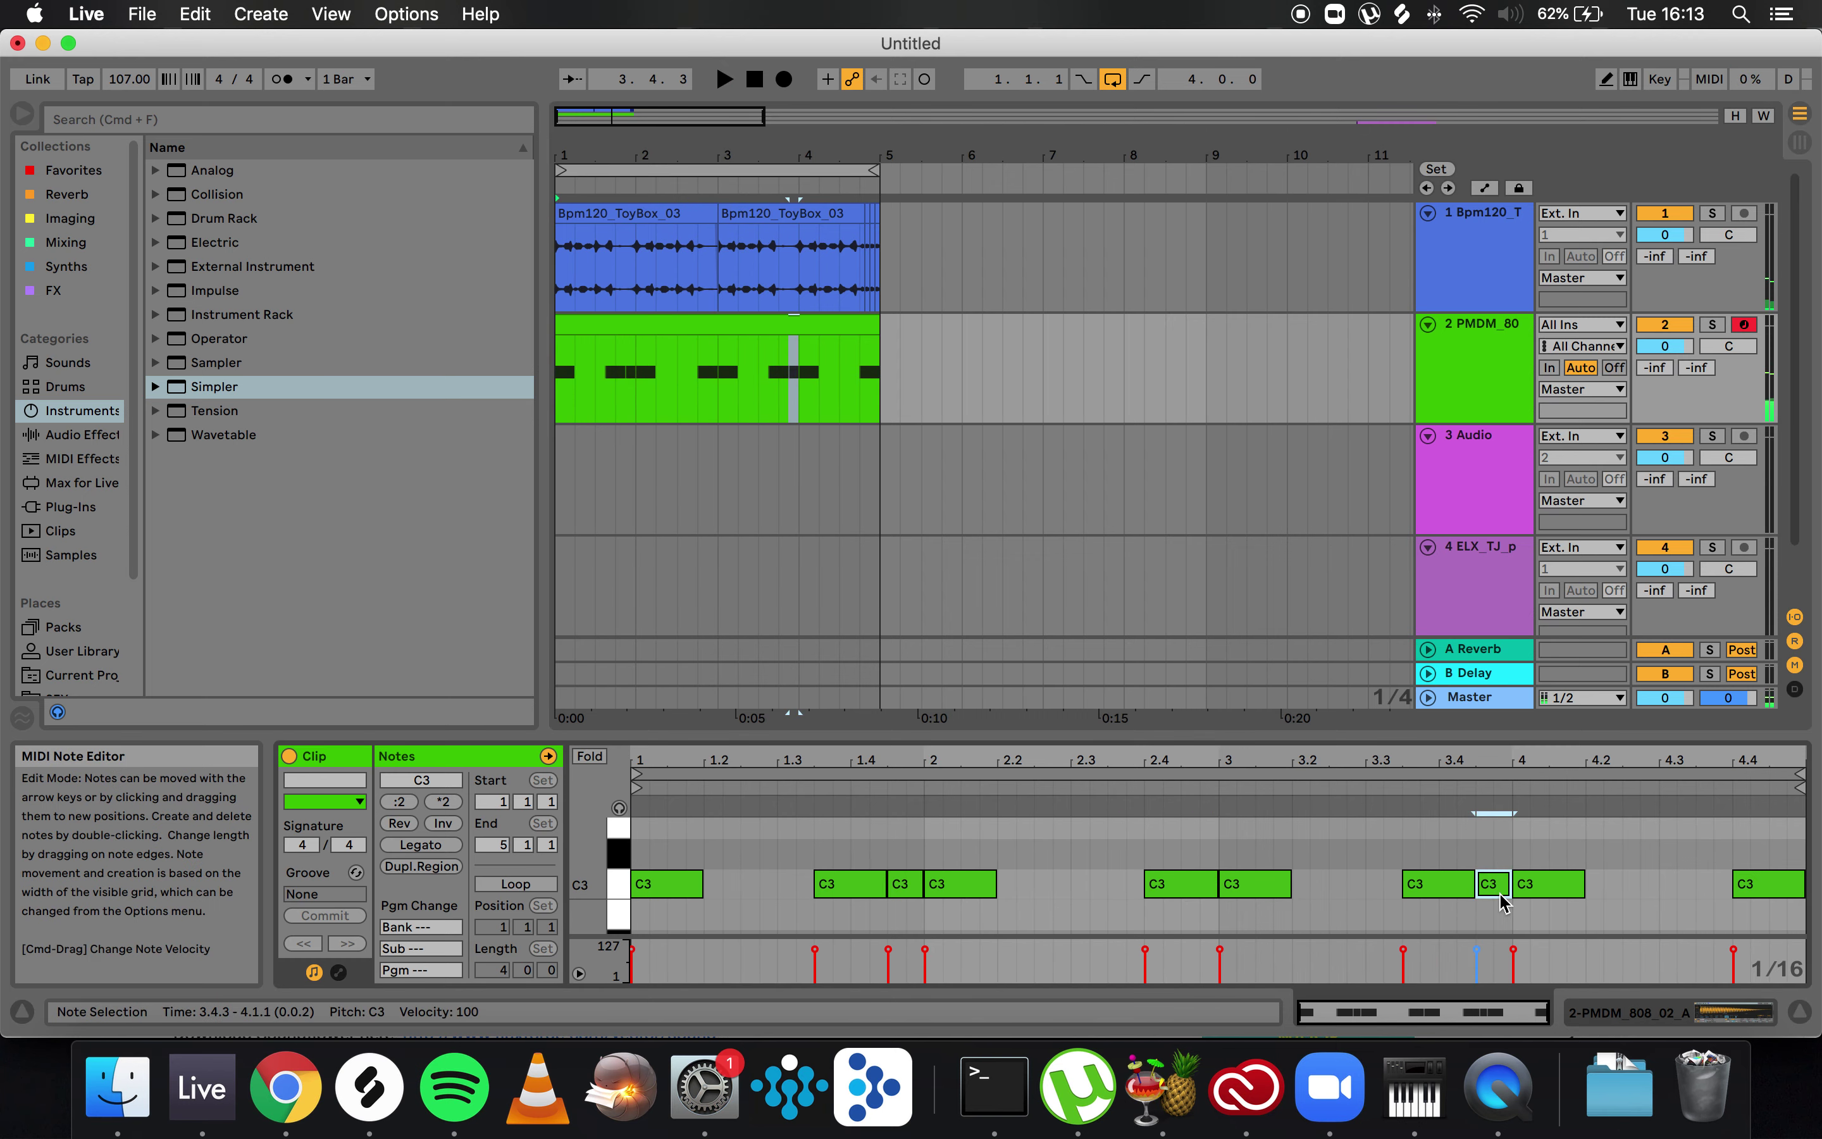
pyautogui.hotkey('shift', 'Up')
pyautogui.press('space')
pyautogui.scroll(-5, 1032, 866)
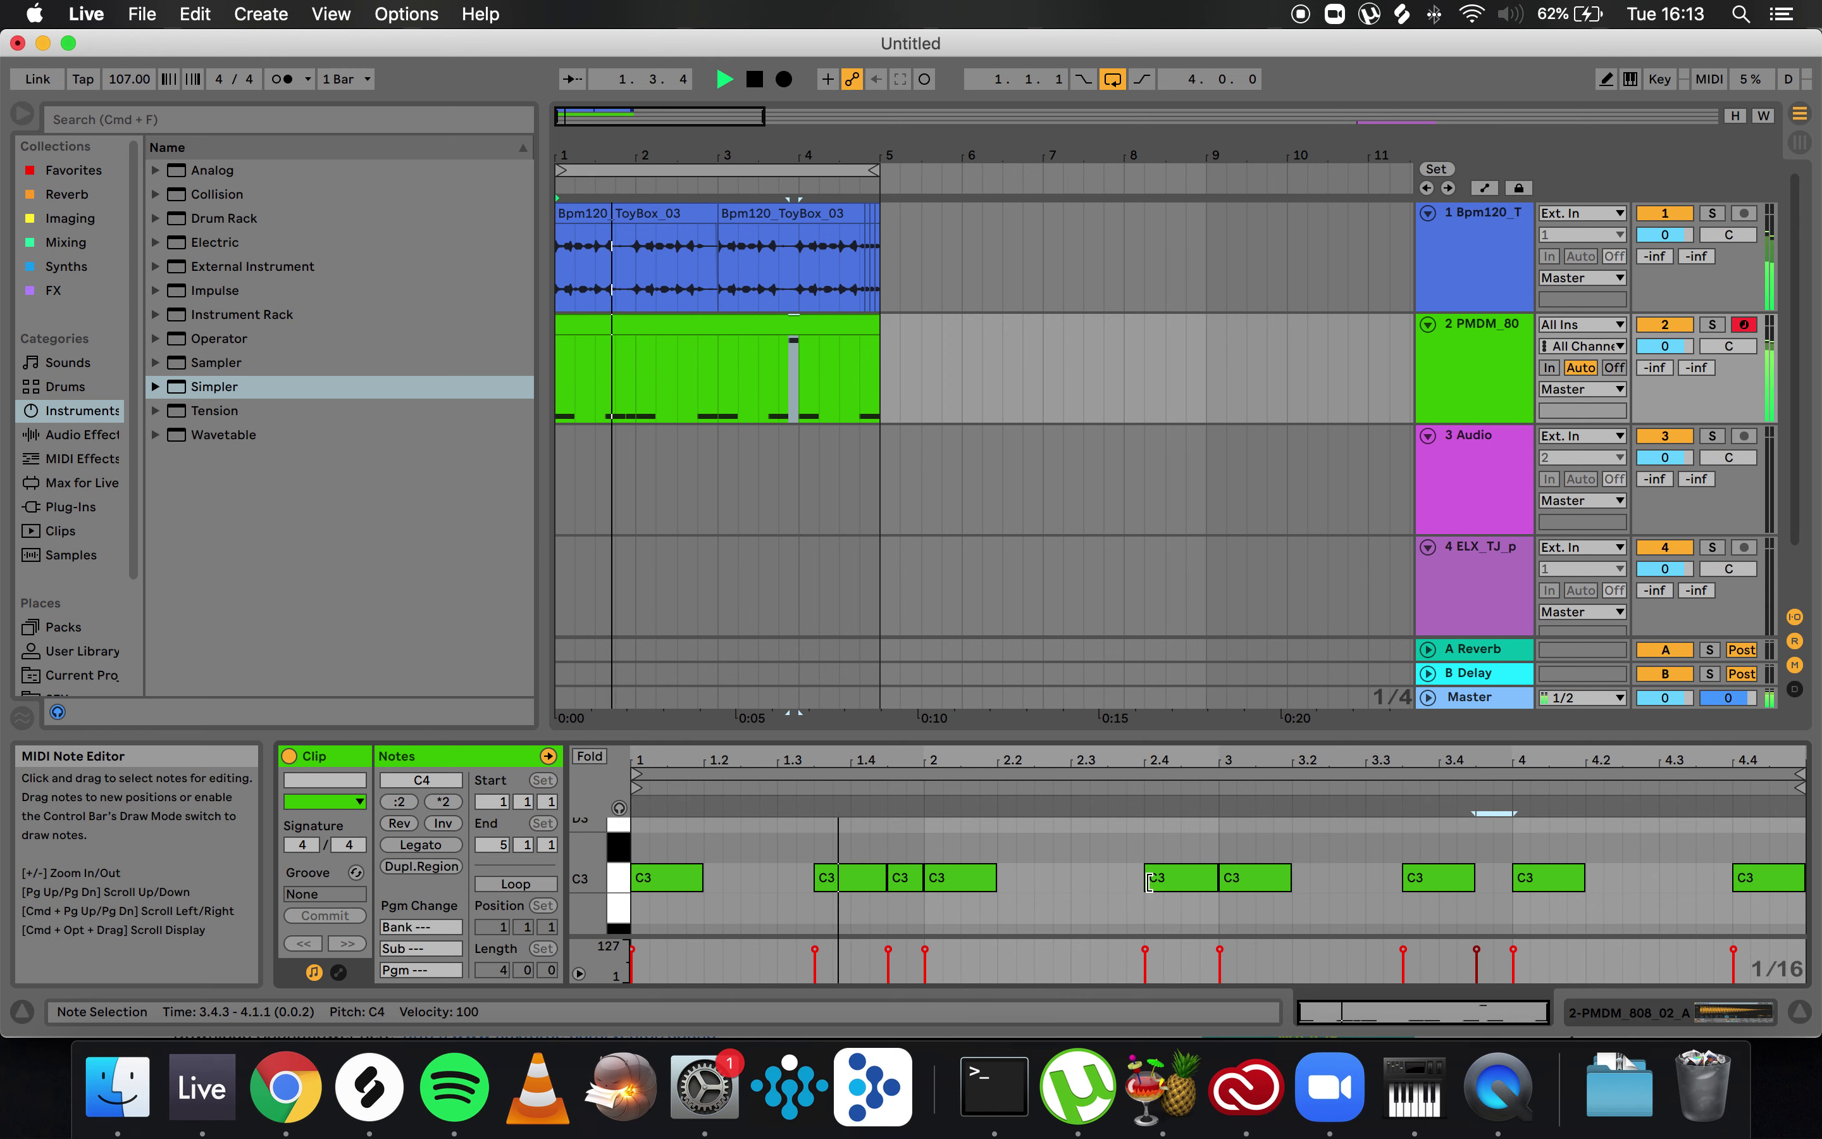
# - Lower the note at 1.3.3 by a semitone to B2 and listen to the pattern
pyautogui.moveTo(805, 848); pyautogui.dragTo(843, 903)
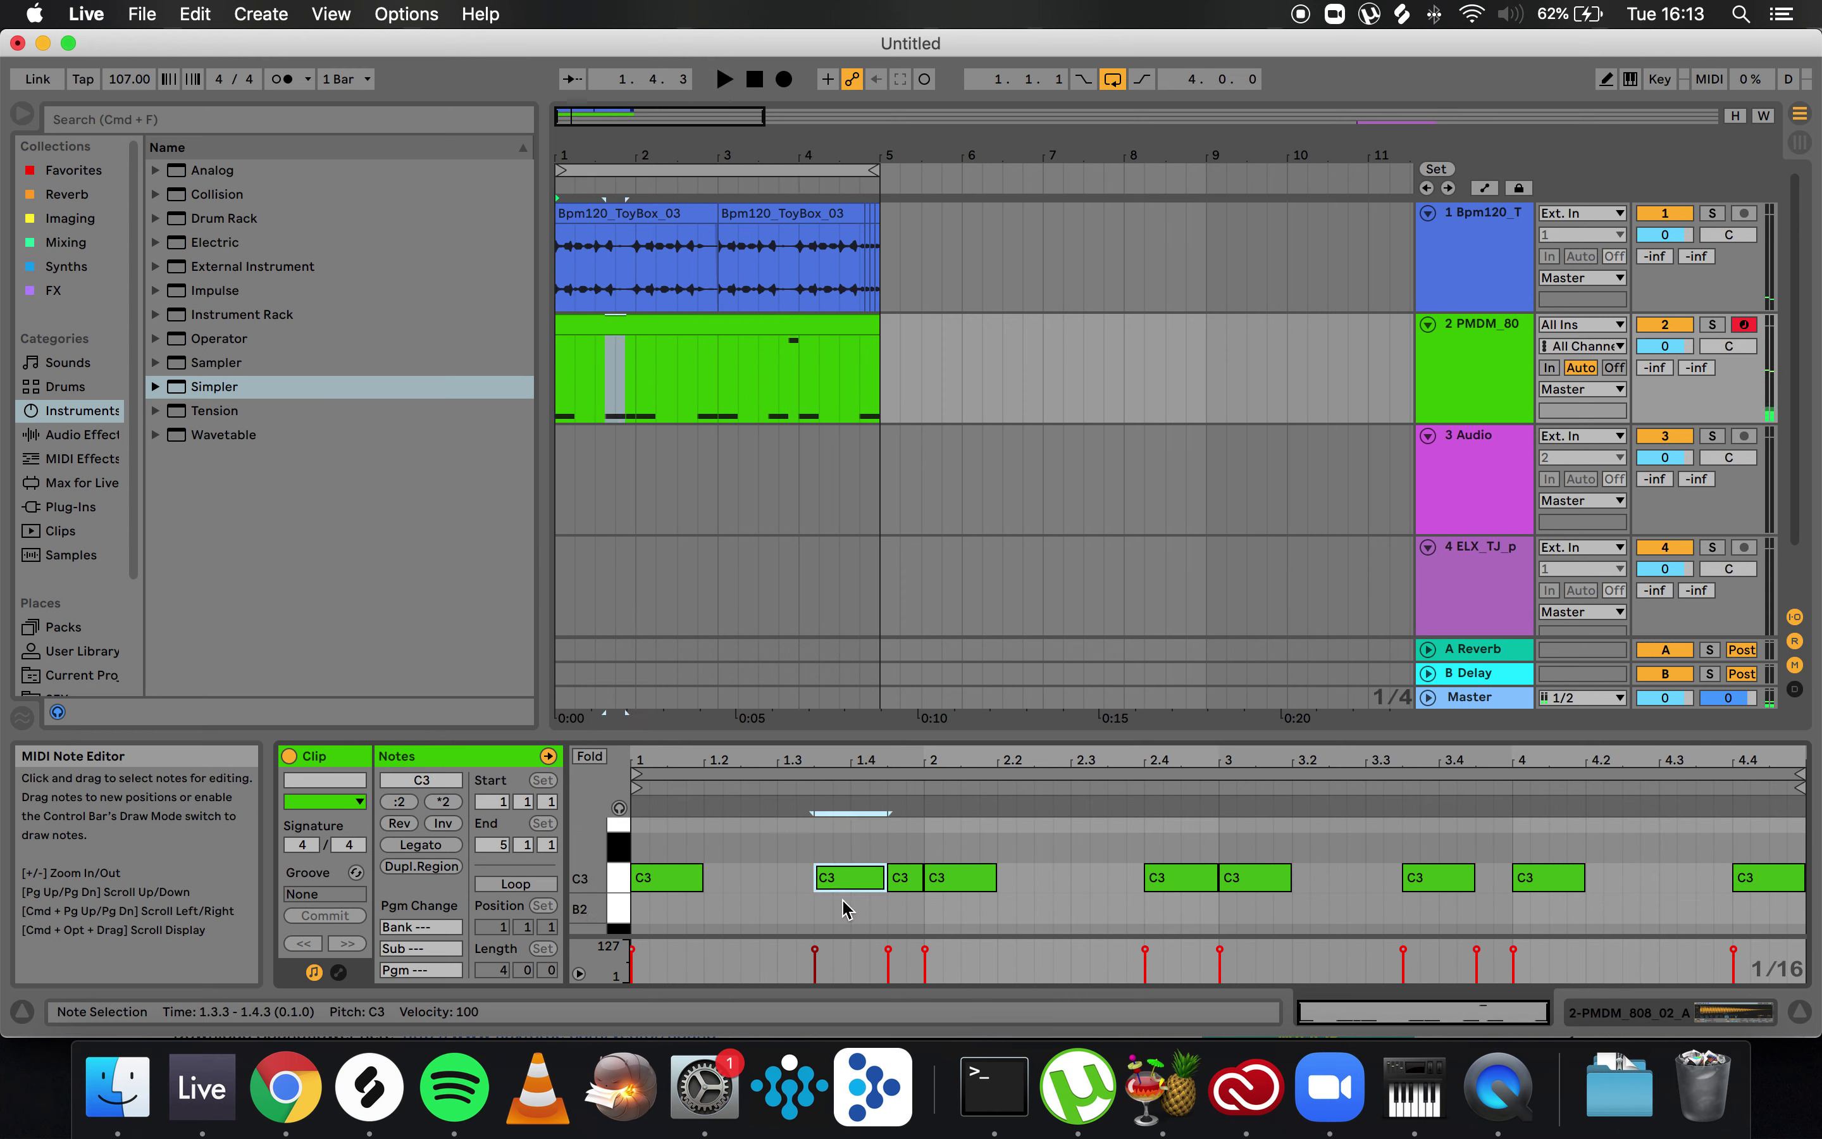
pyautogui.press('Down')
pyautogui.press('space')
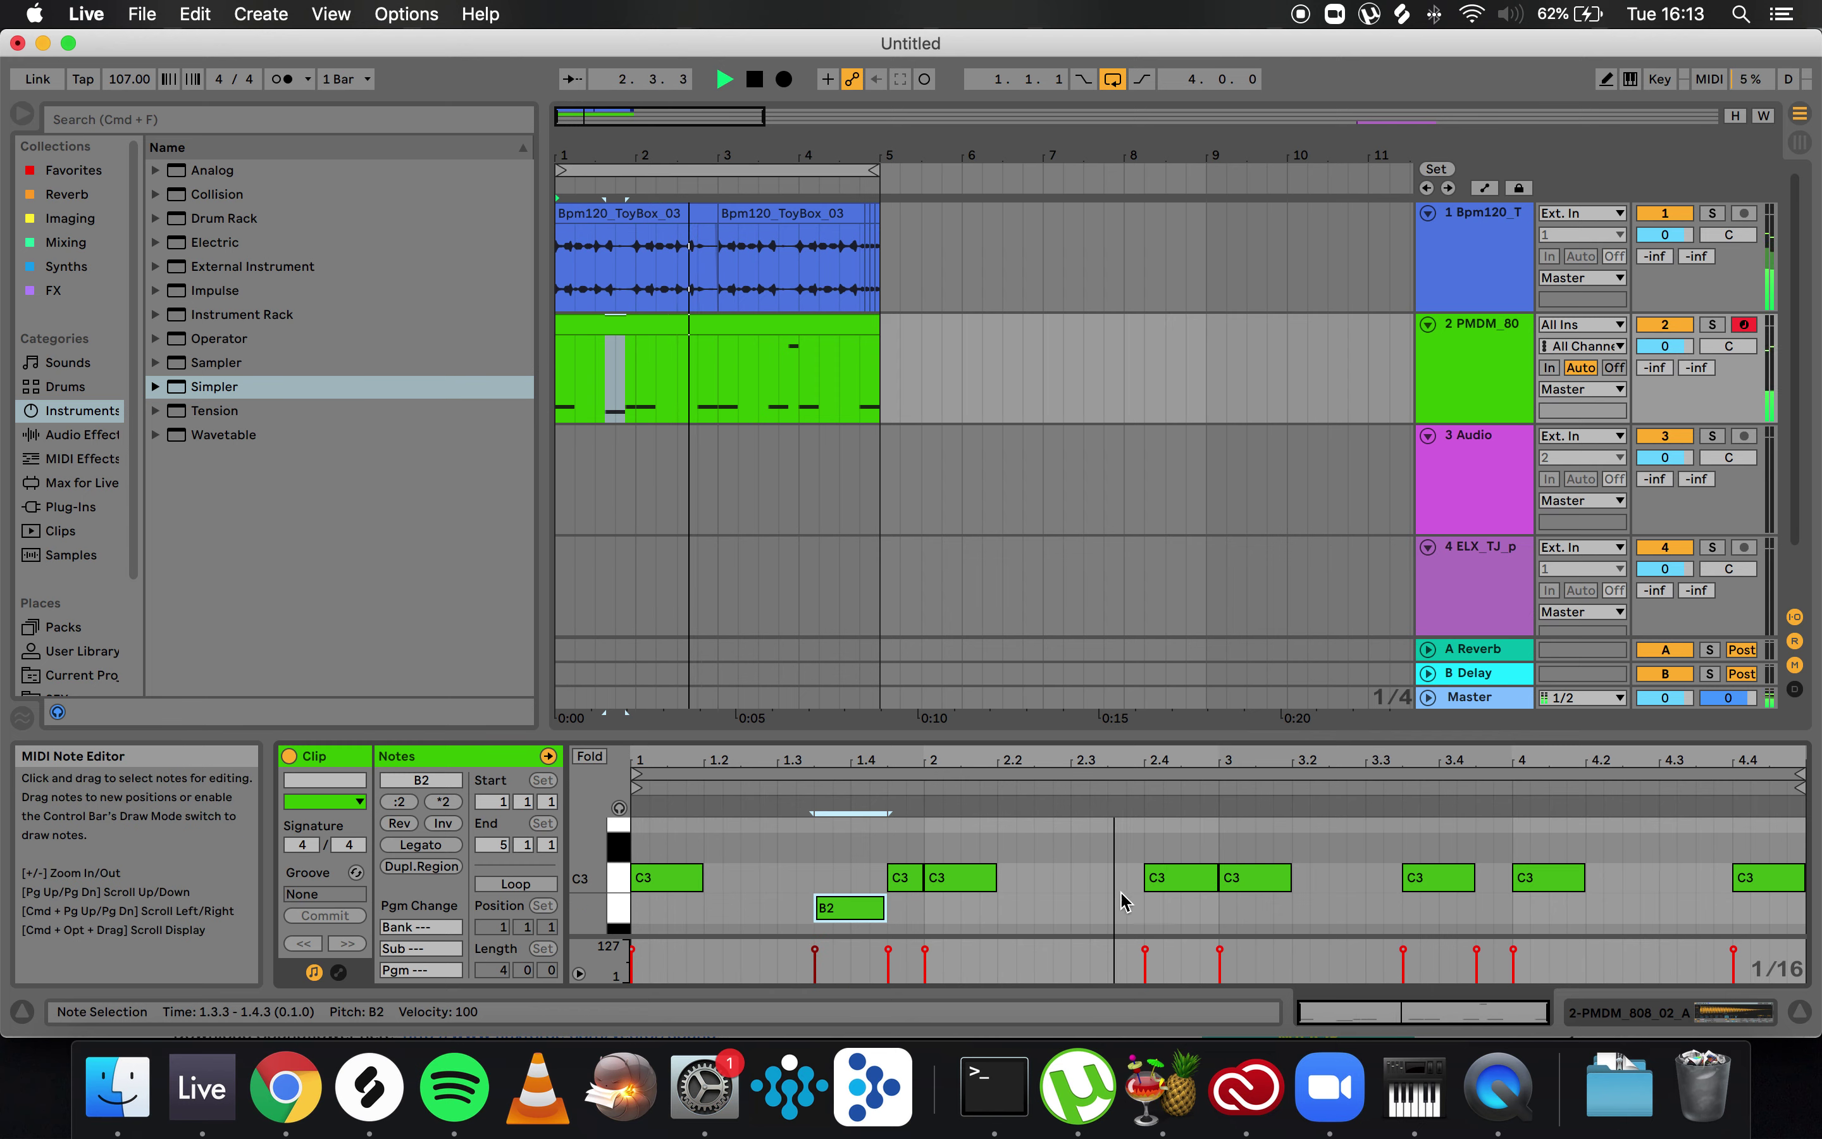
pyautogui.press('space')
# - Raise the note at 2.4.1 to D3 and play the pattern
pyautogui.click(1201, 886)
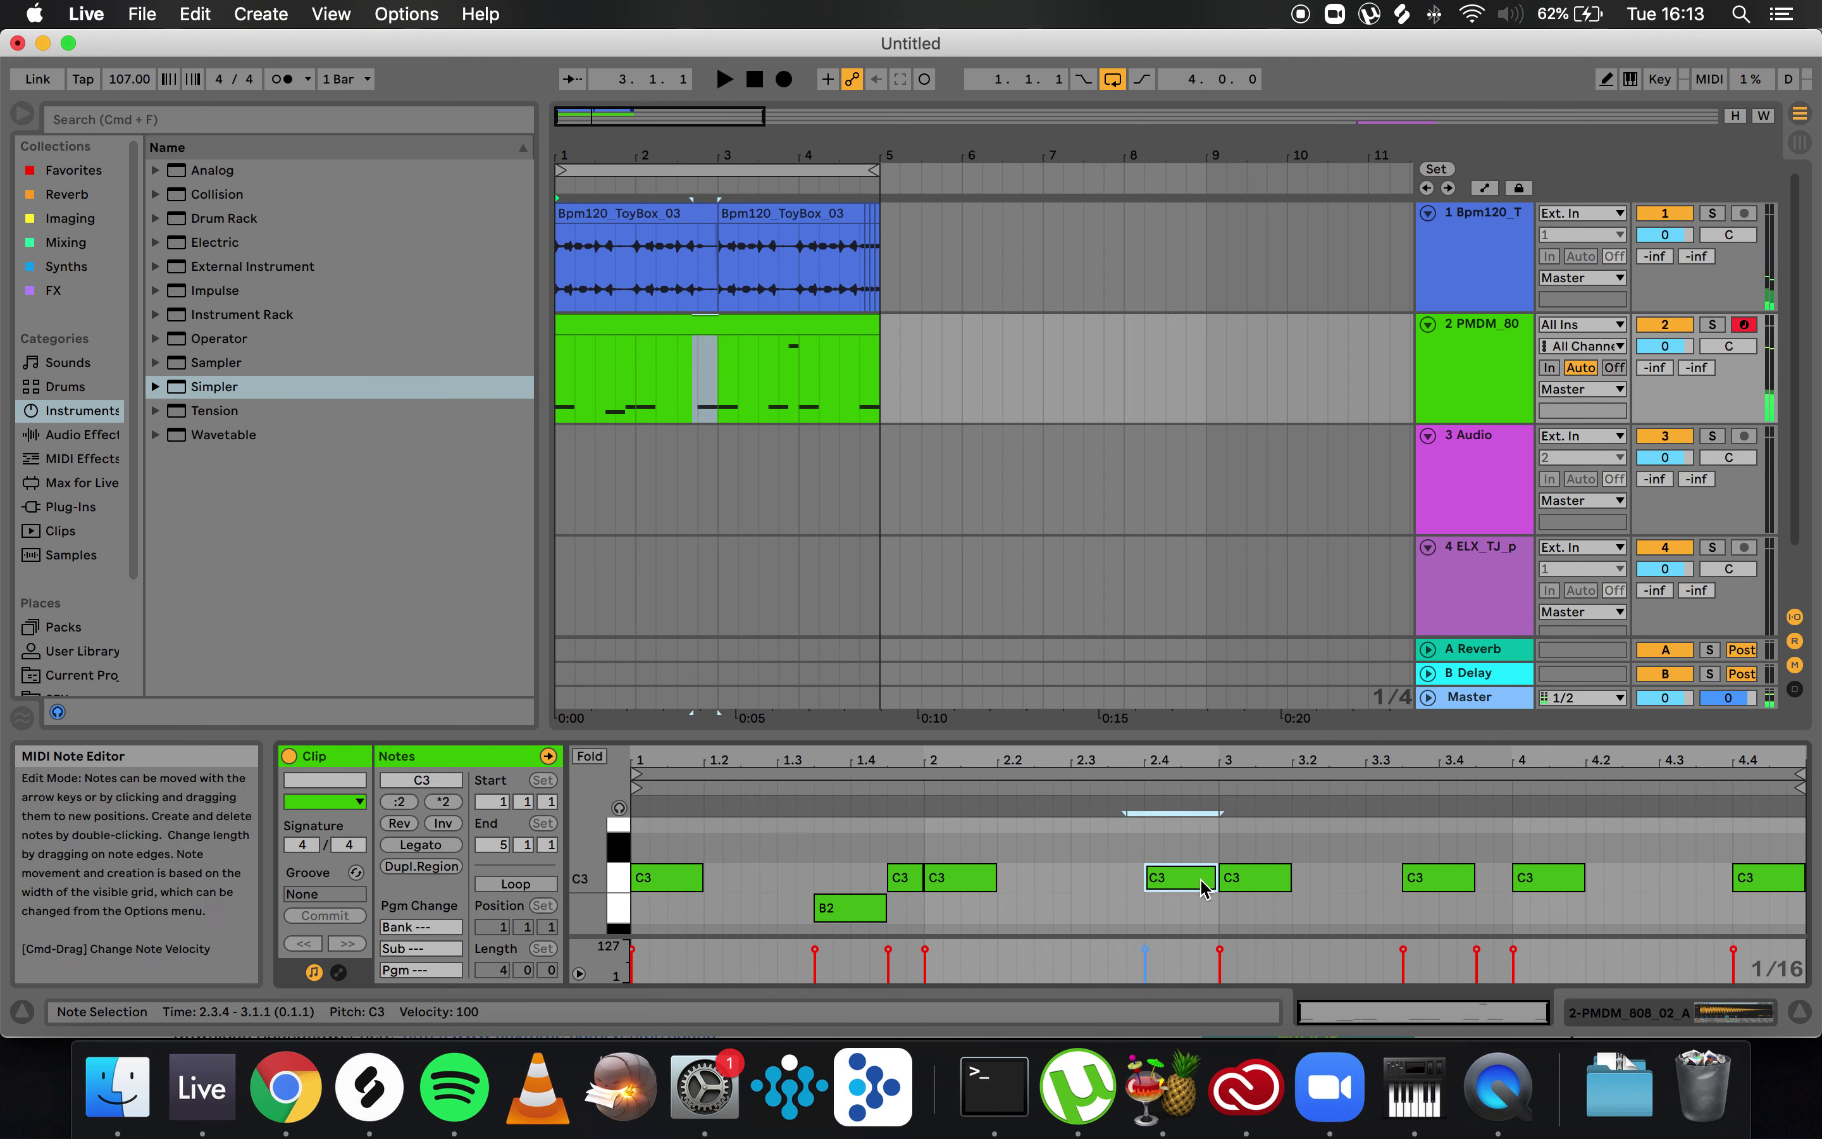
pyautogui.press('Up')
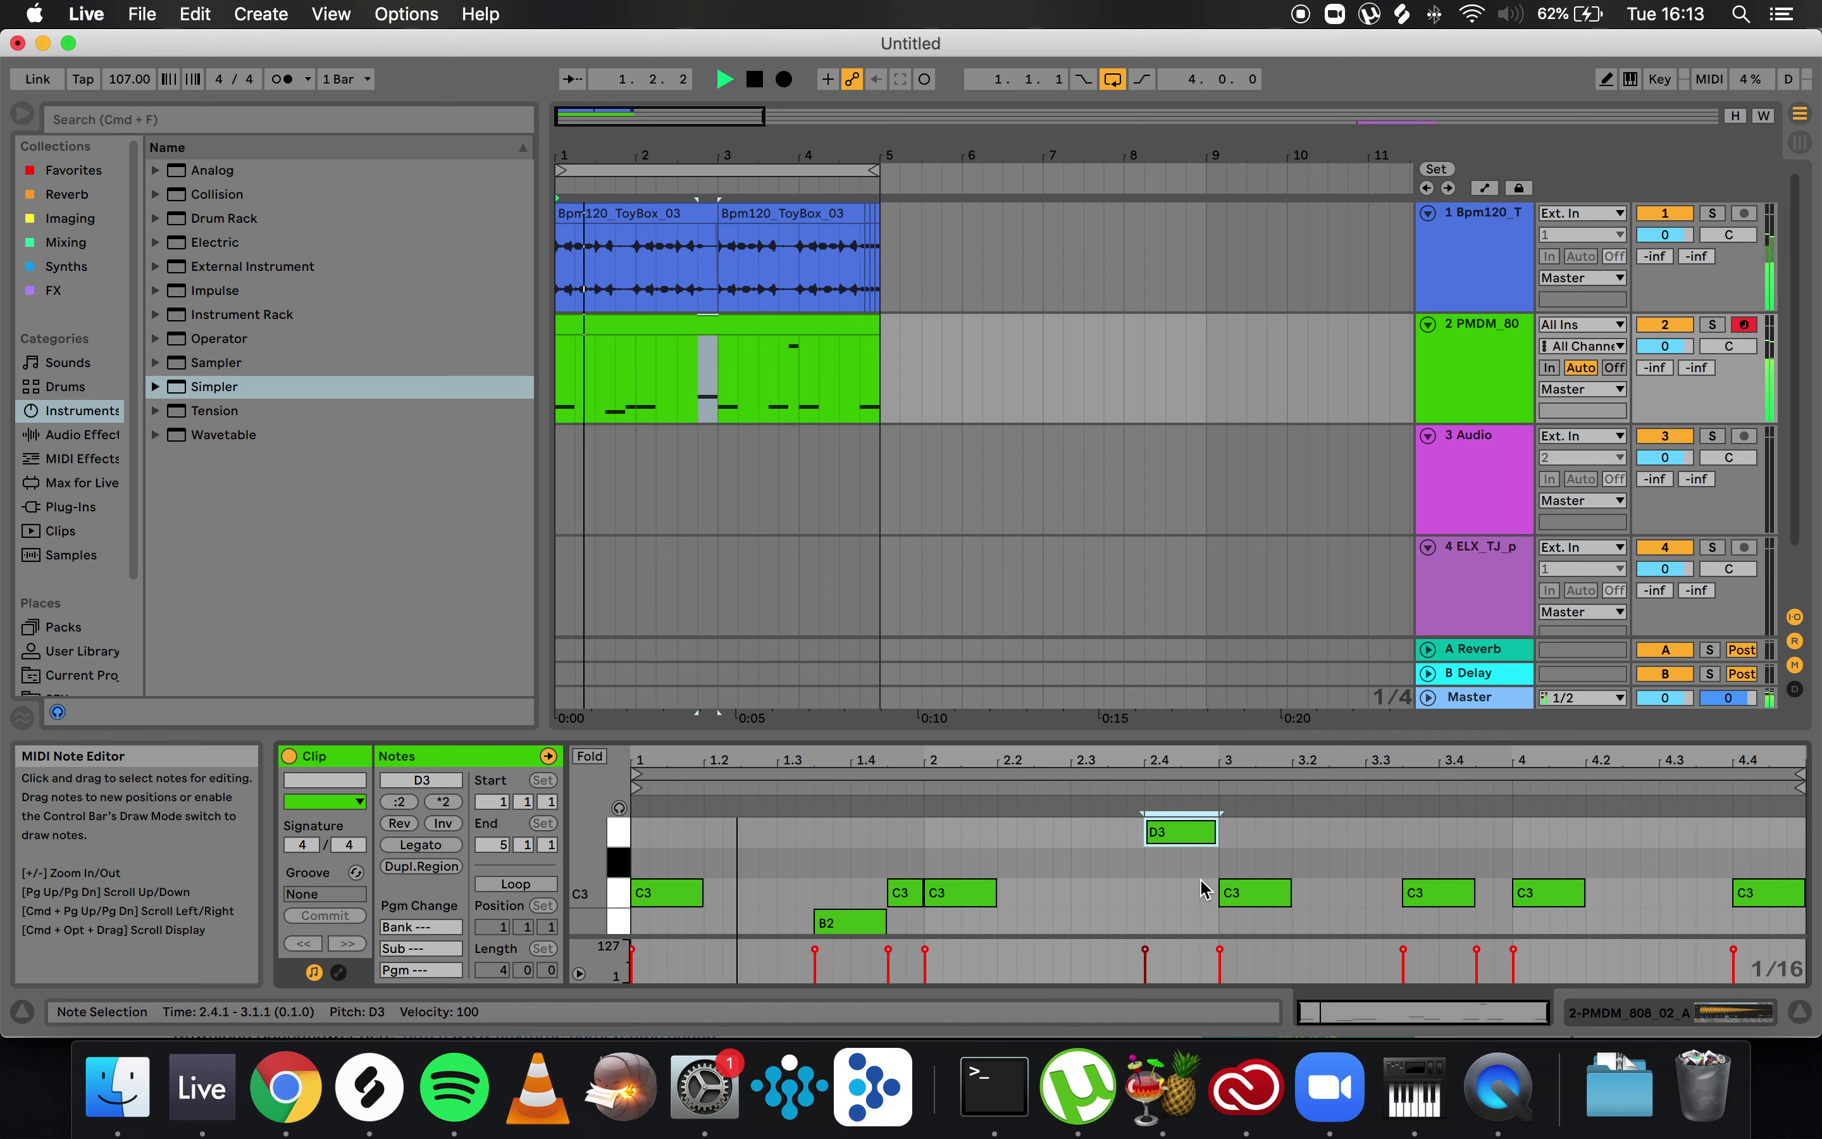
pyautogui.scroll(2, 1472, 925)
pyautogui.scroll(-1, 1463, 855)
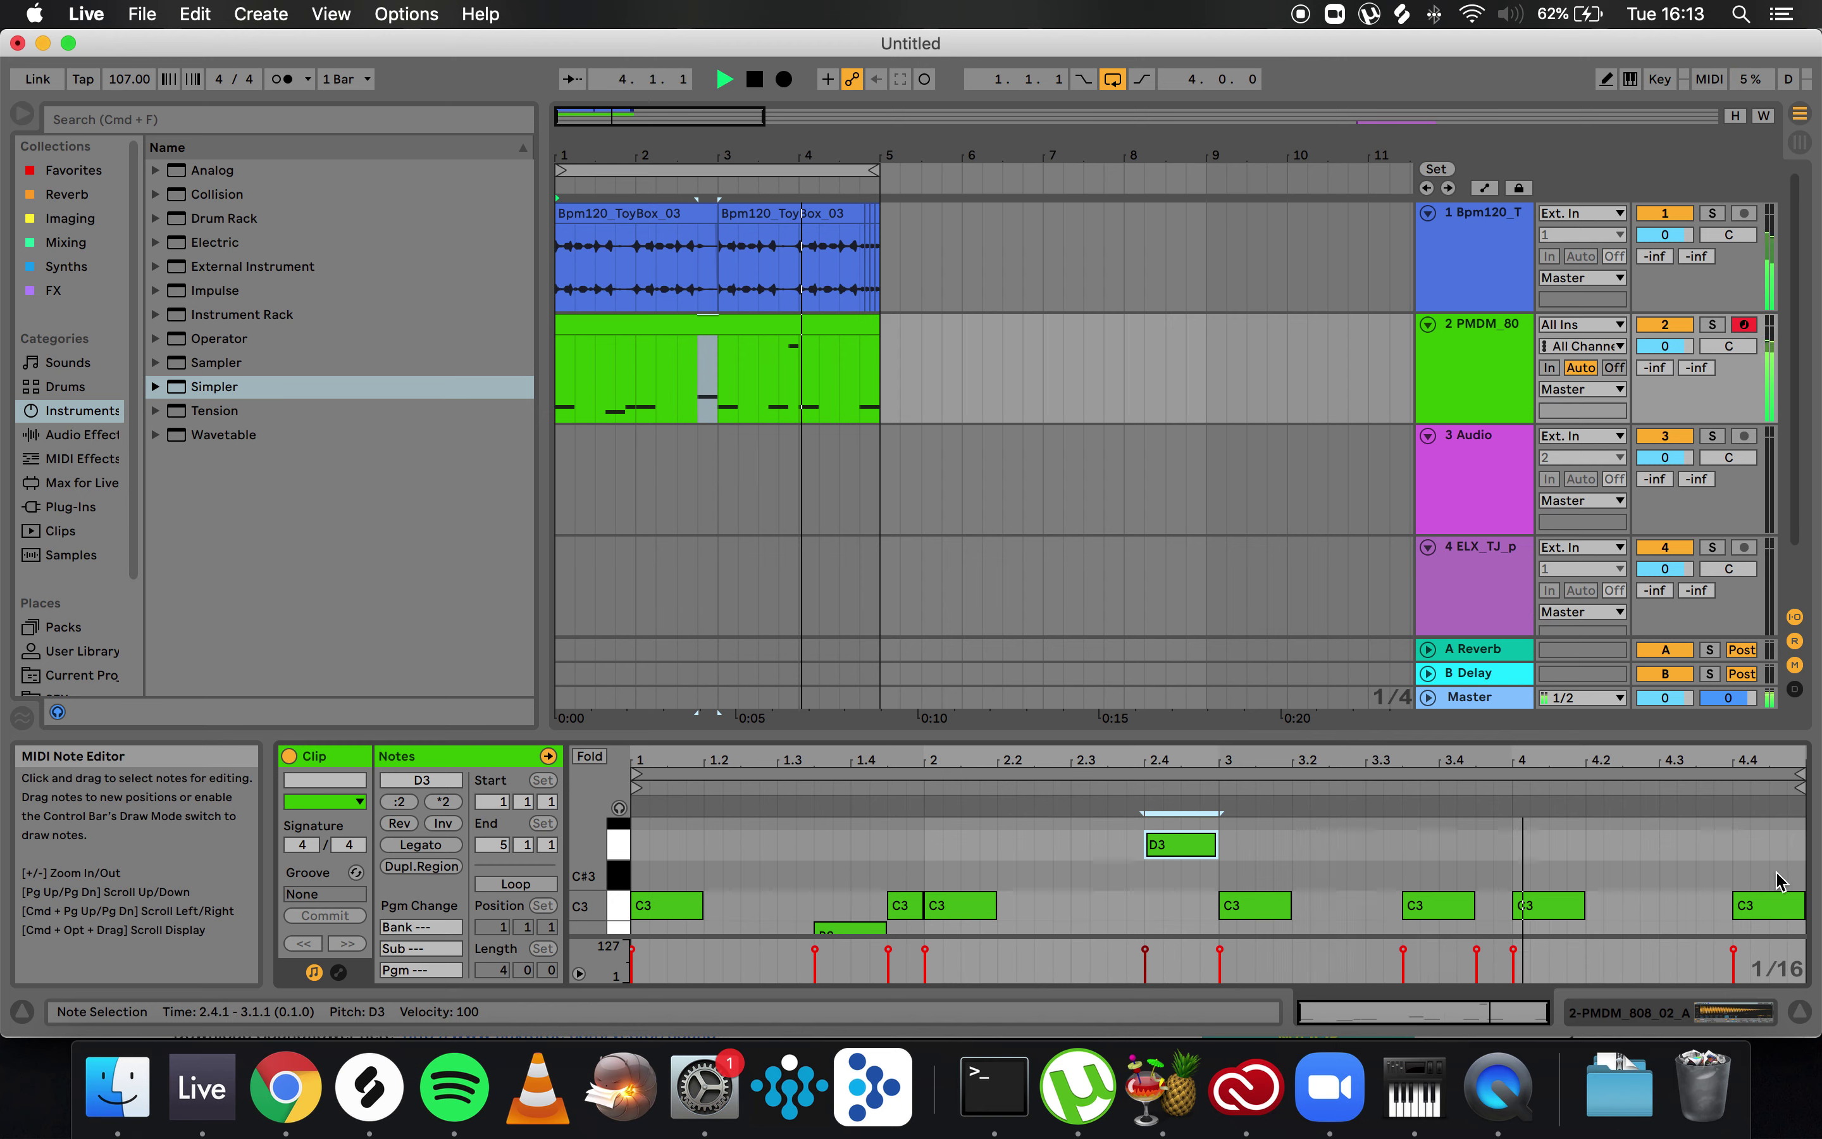
# - Shorten the last C3 note at 4.4.1 to an eighth and add a D3 copy of it at 4.4.3
pyautogui.click(1799, 905)
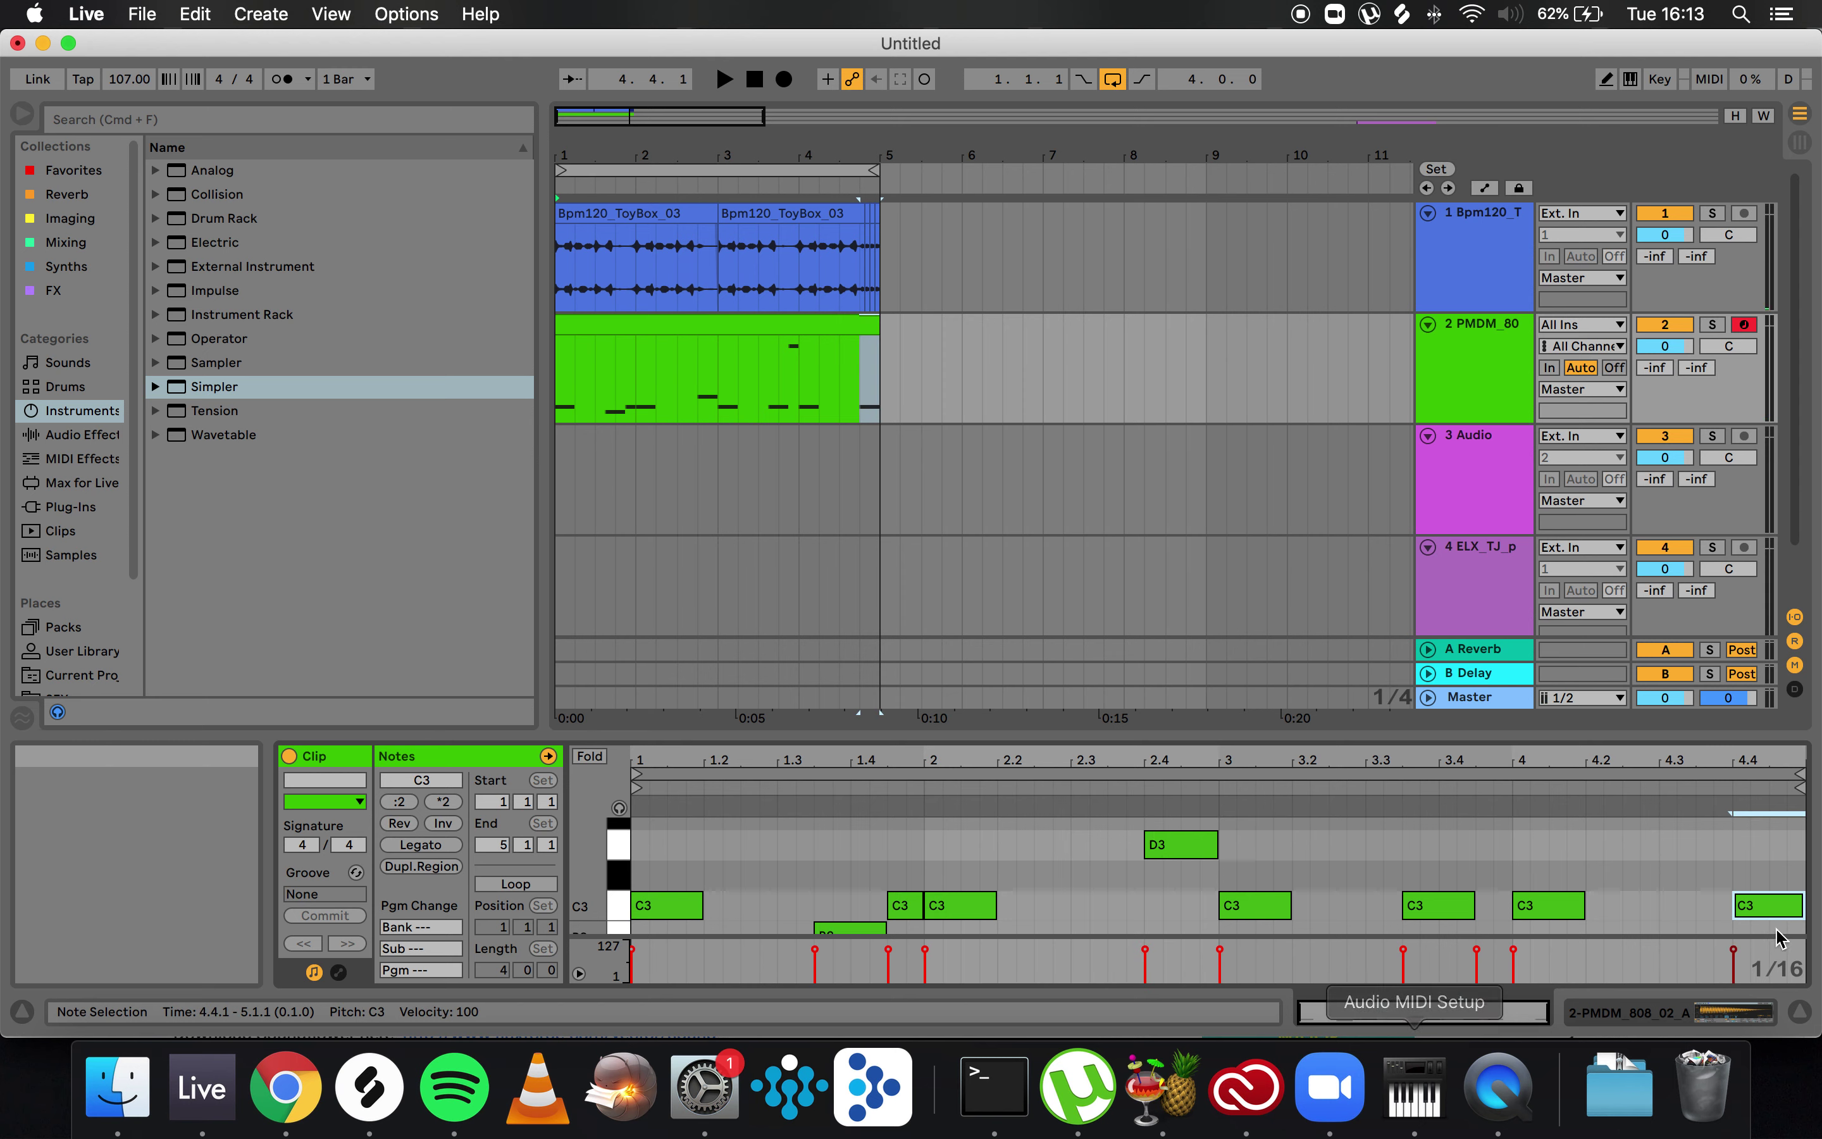
pyautogui.moveTo(1802, 905); pyautogui.dragTo(1791, 905)
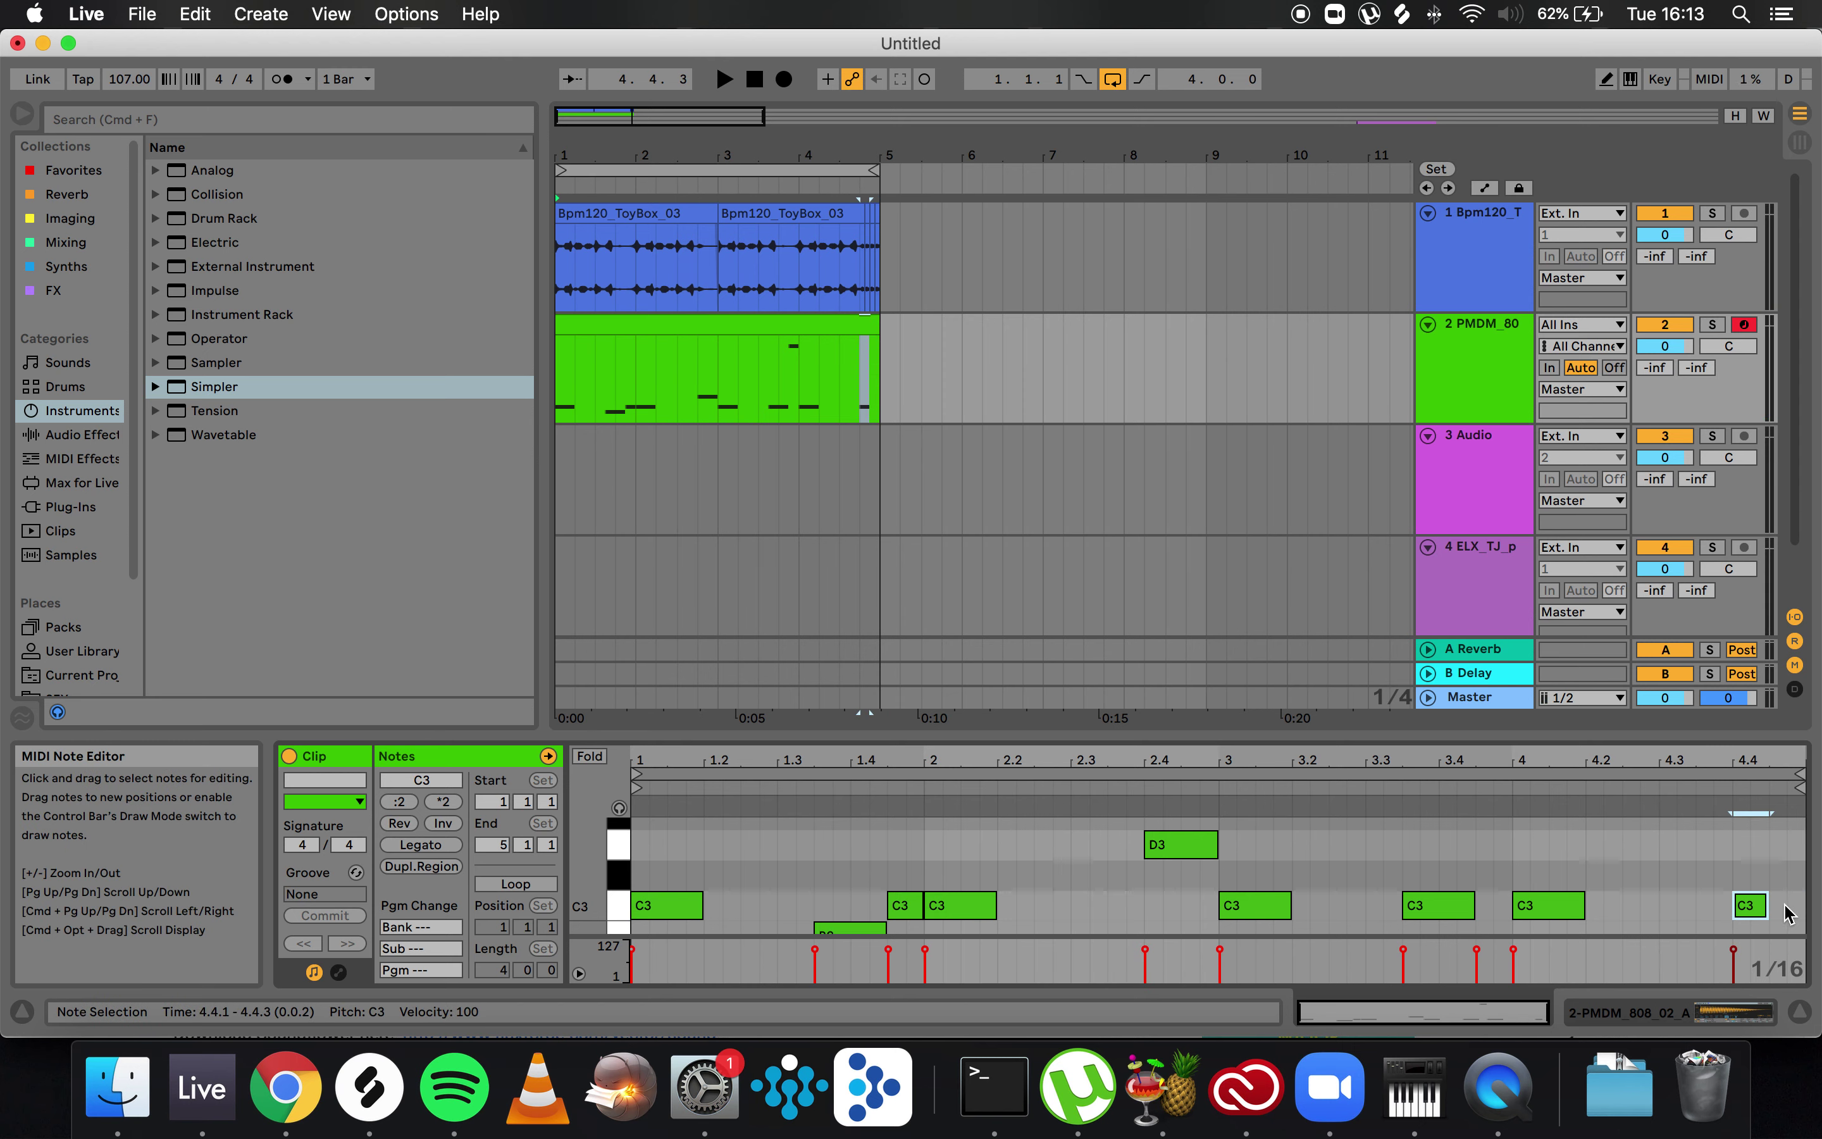
pyautogui.moveTo(1763, 905); pyautogui.dragTo(1781, 905)
pyautogui.press('Up')
pyautogui.press('Up')
# - Add an E3 note at 4.4.4 and trim it to a sixteenth so it ends at 5.1.1
pyautogui.press('Up')
pyautogui.press('Up')
pyautogui.press('Right')
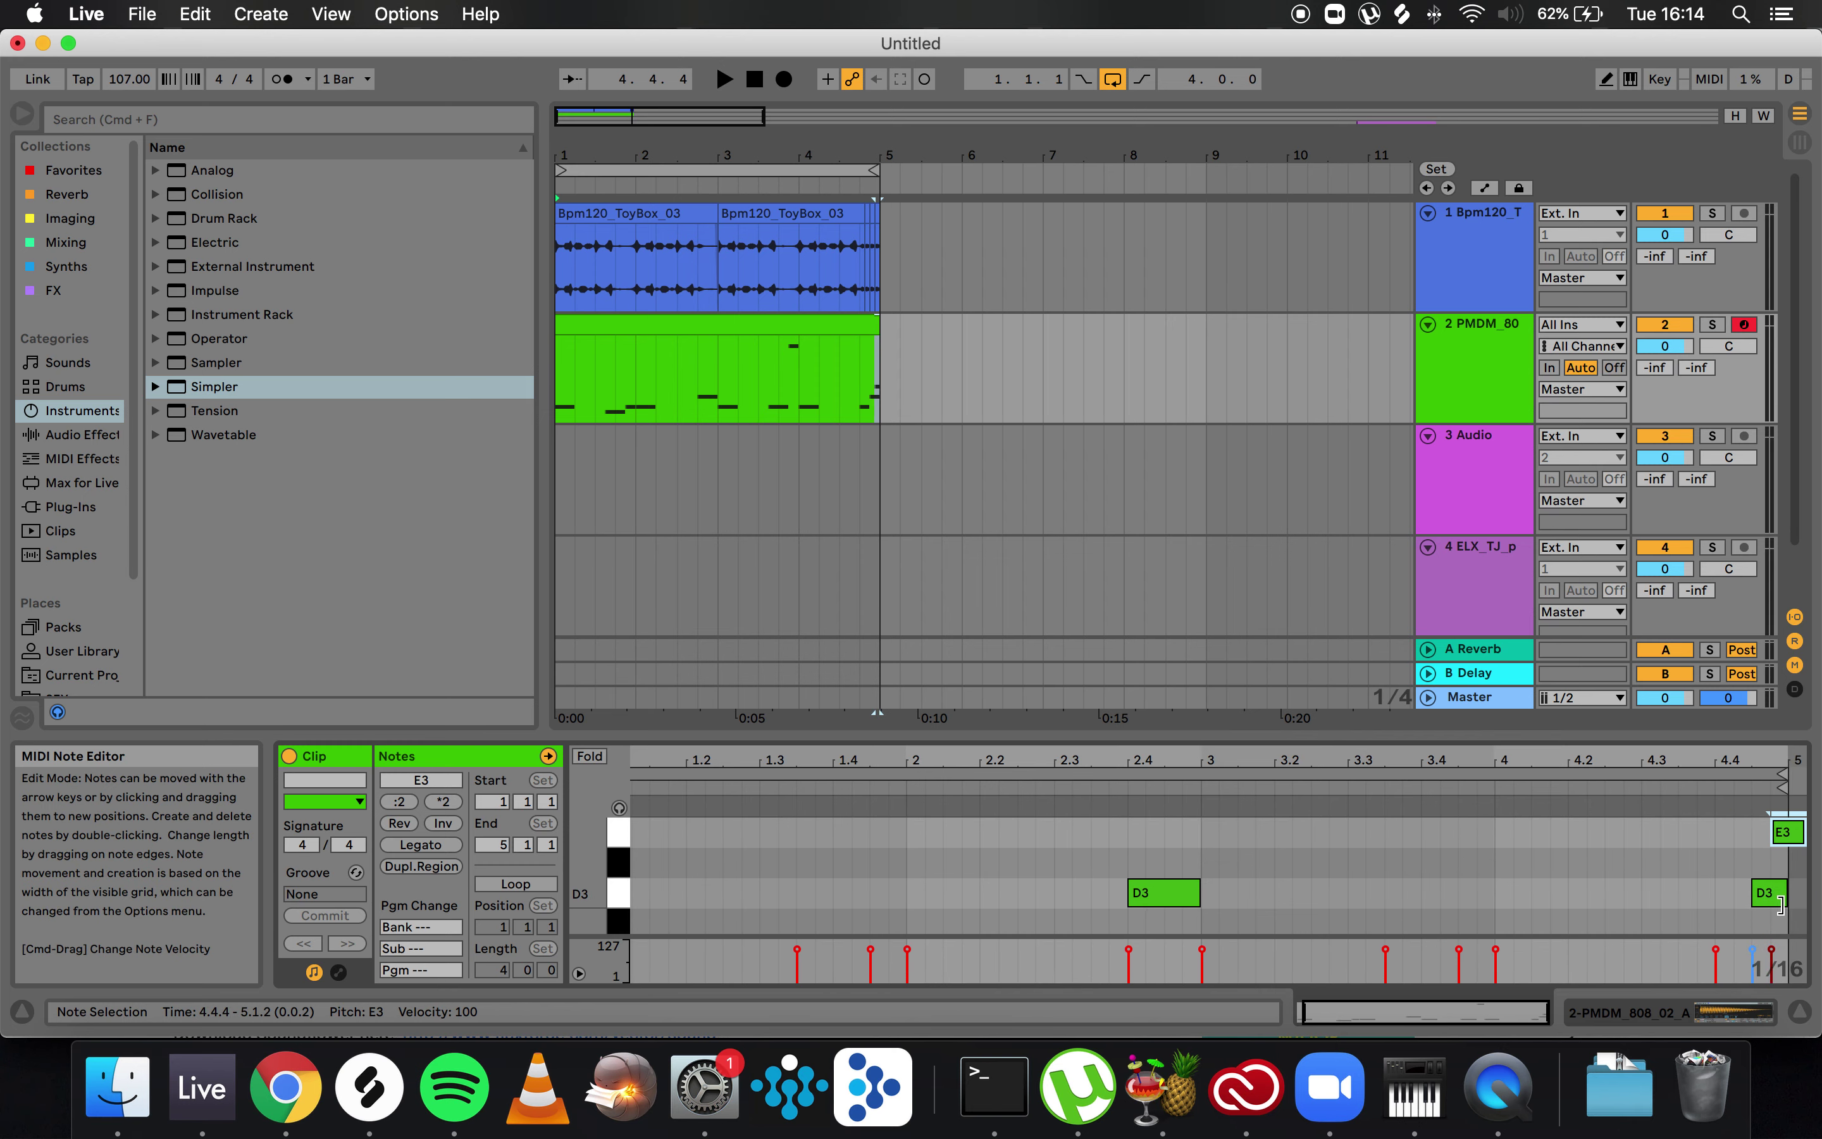
pyautogui.press('space')
pyautogui.moveTo(1803, 831); pyautogui.dragTo(1787, 827)
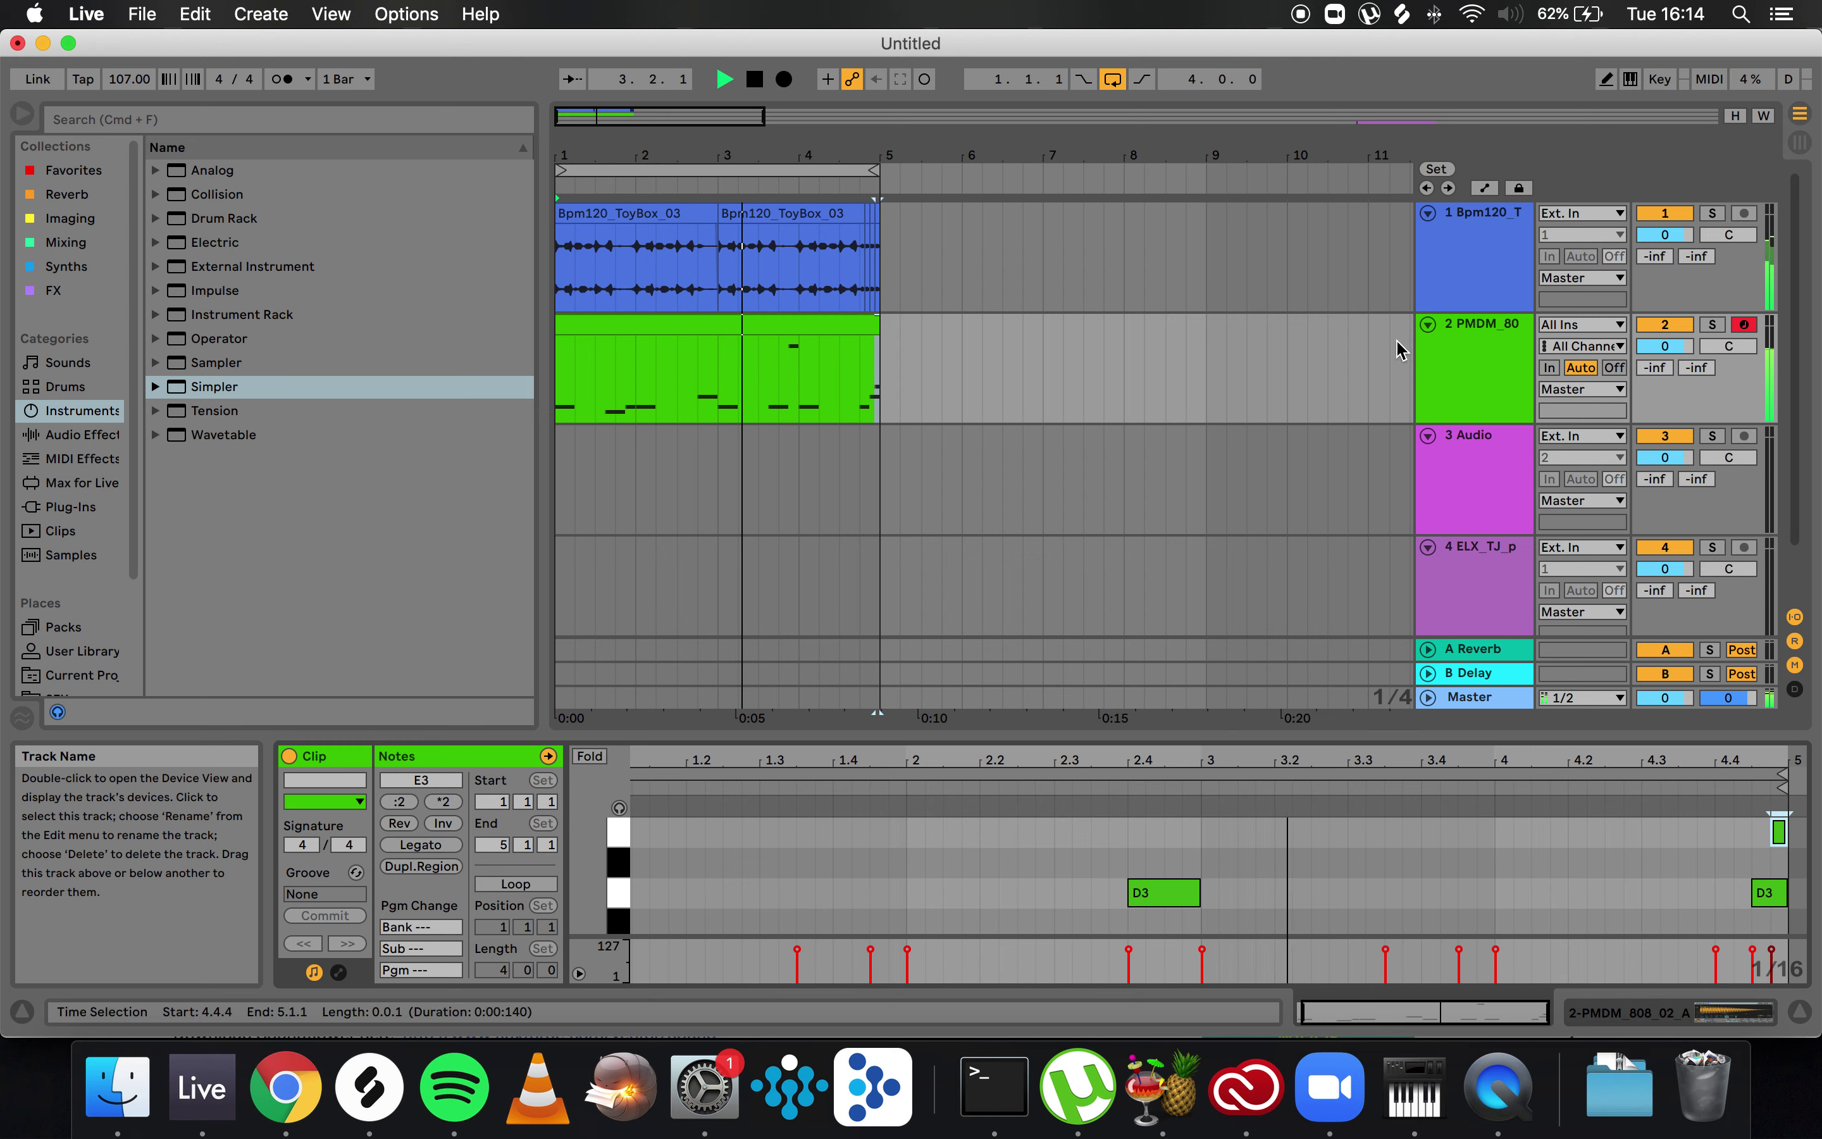
# - Fold the 808 and Audio tracks and glance at the sample list in Splice
pyautogui.click(1427, 323)
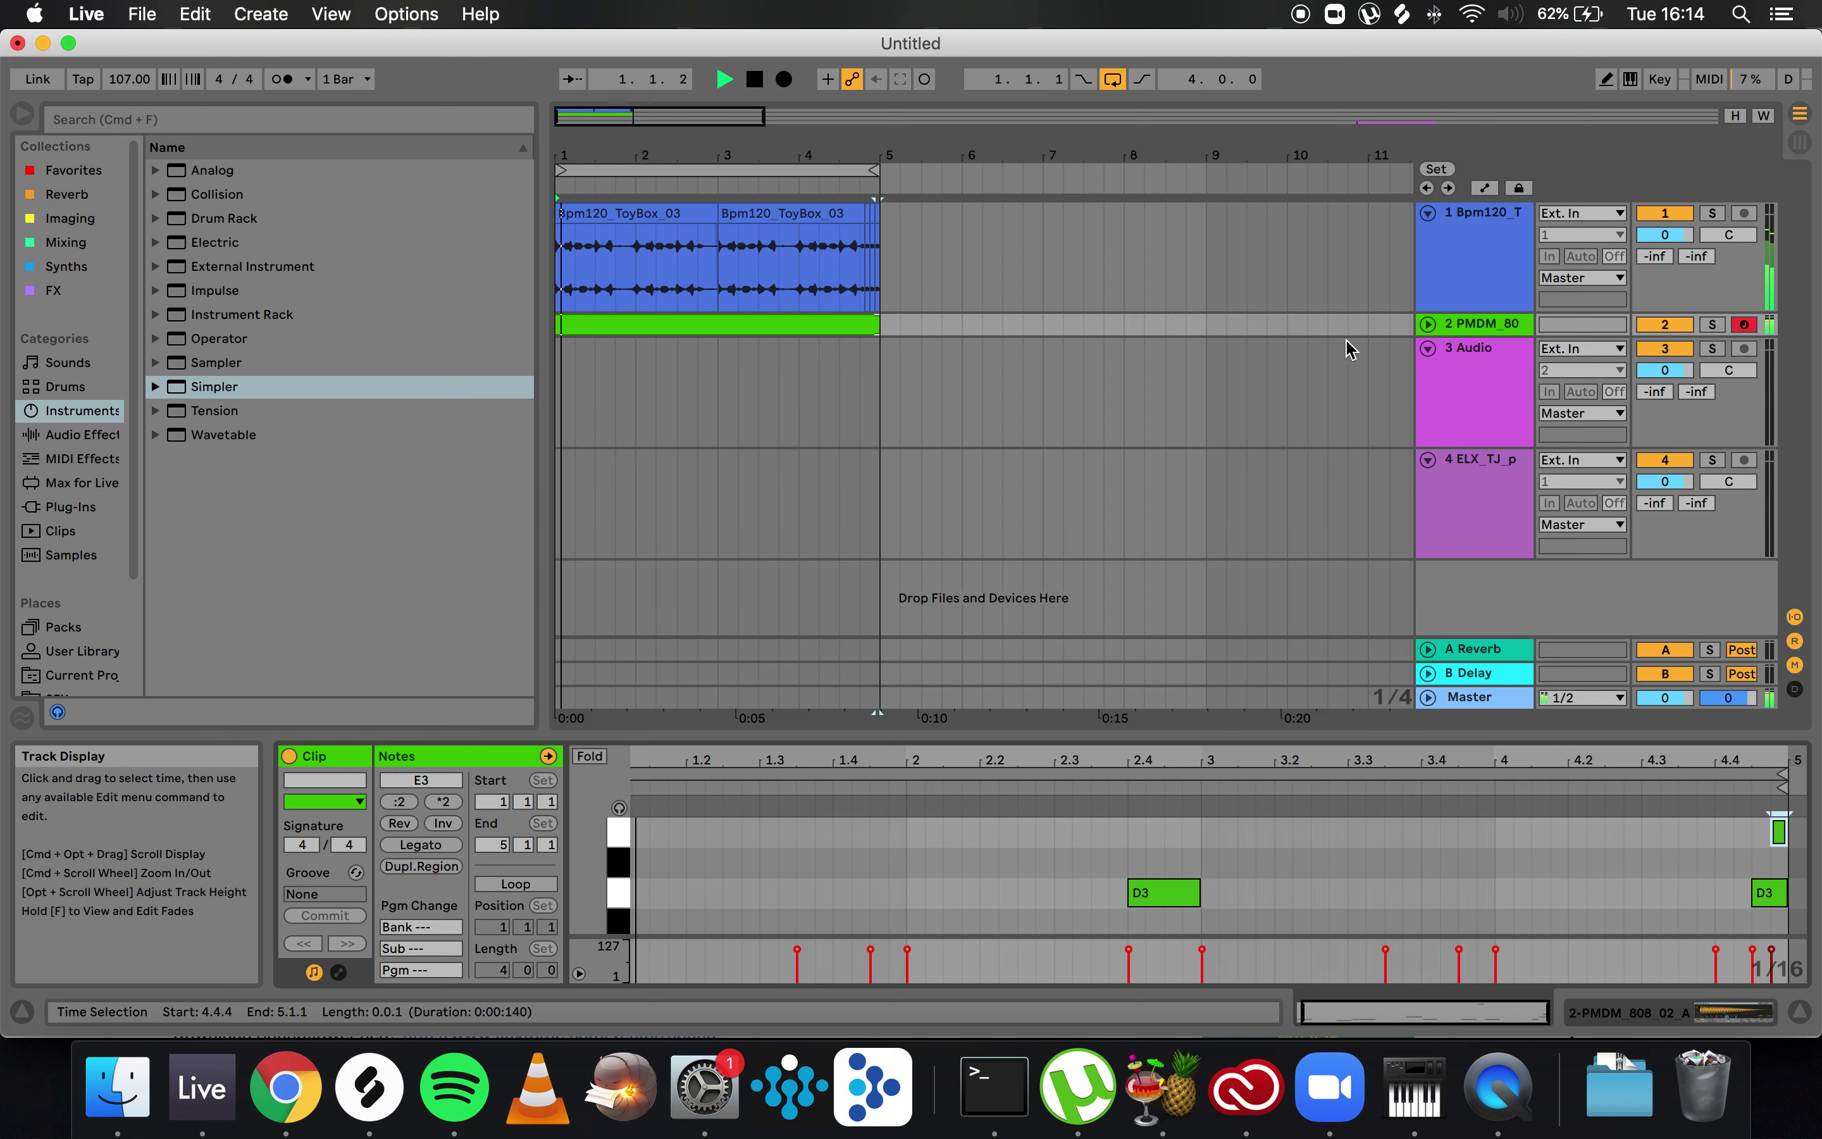
pyautogui.click(1427, 348)
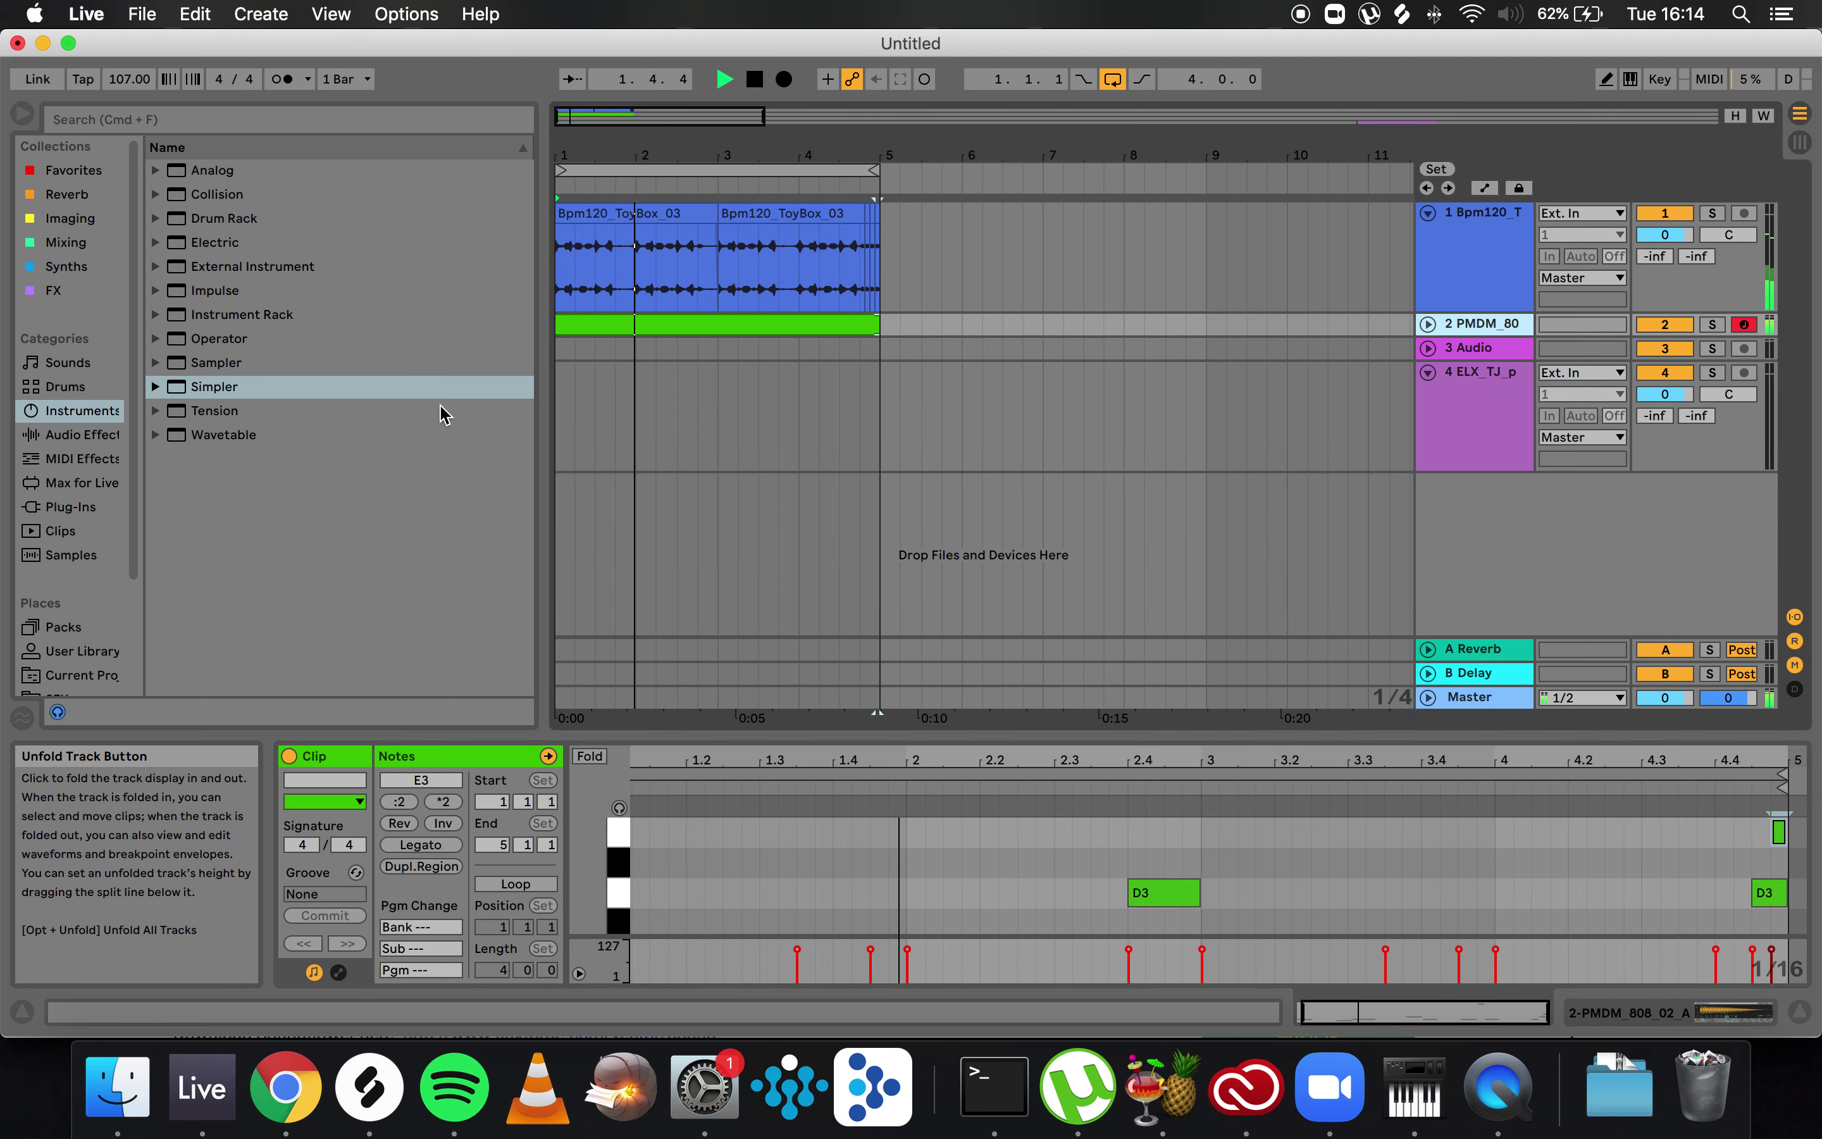
pyautogui.click(369, 1087)
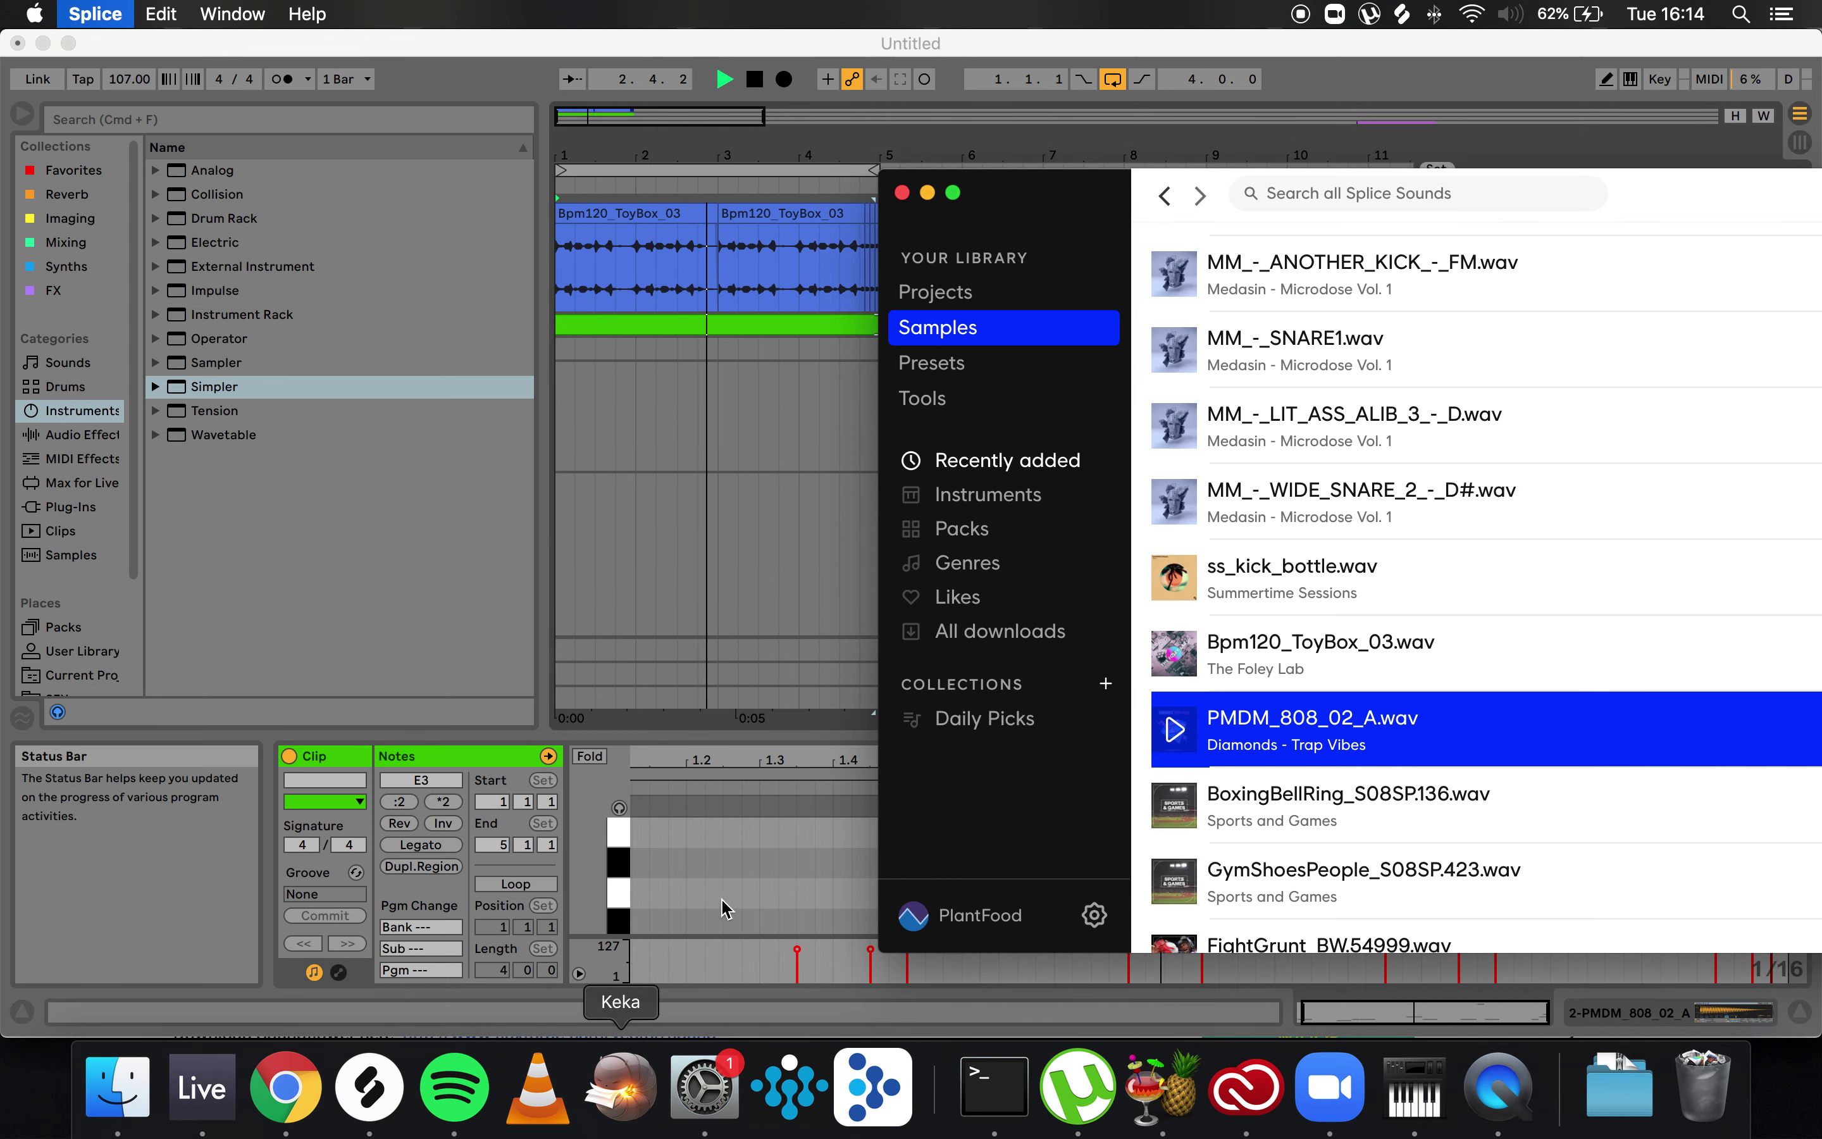
pyautogui.click(678, 214)
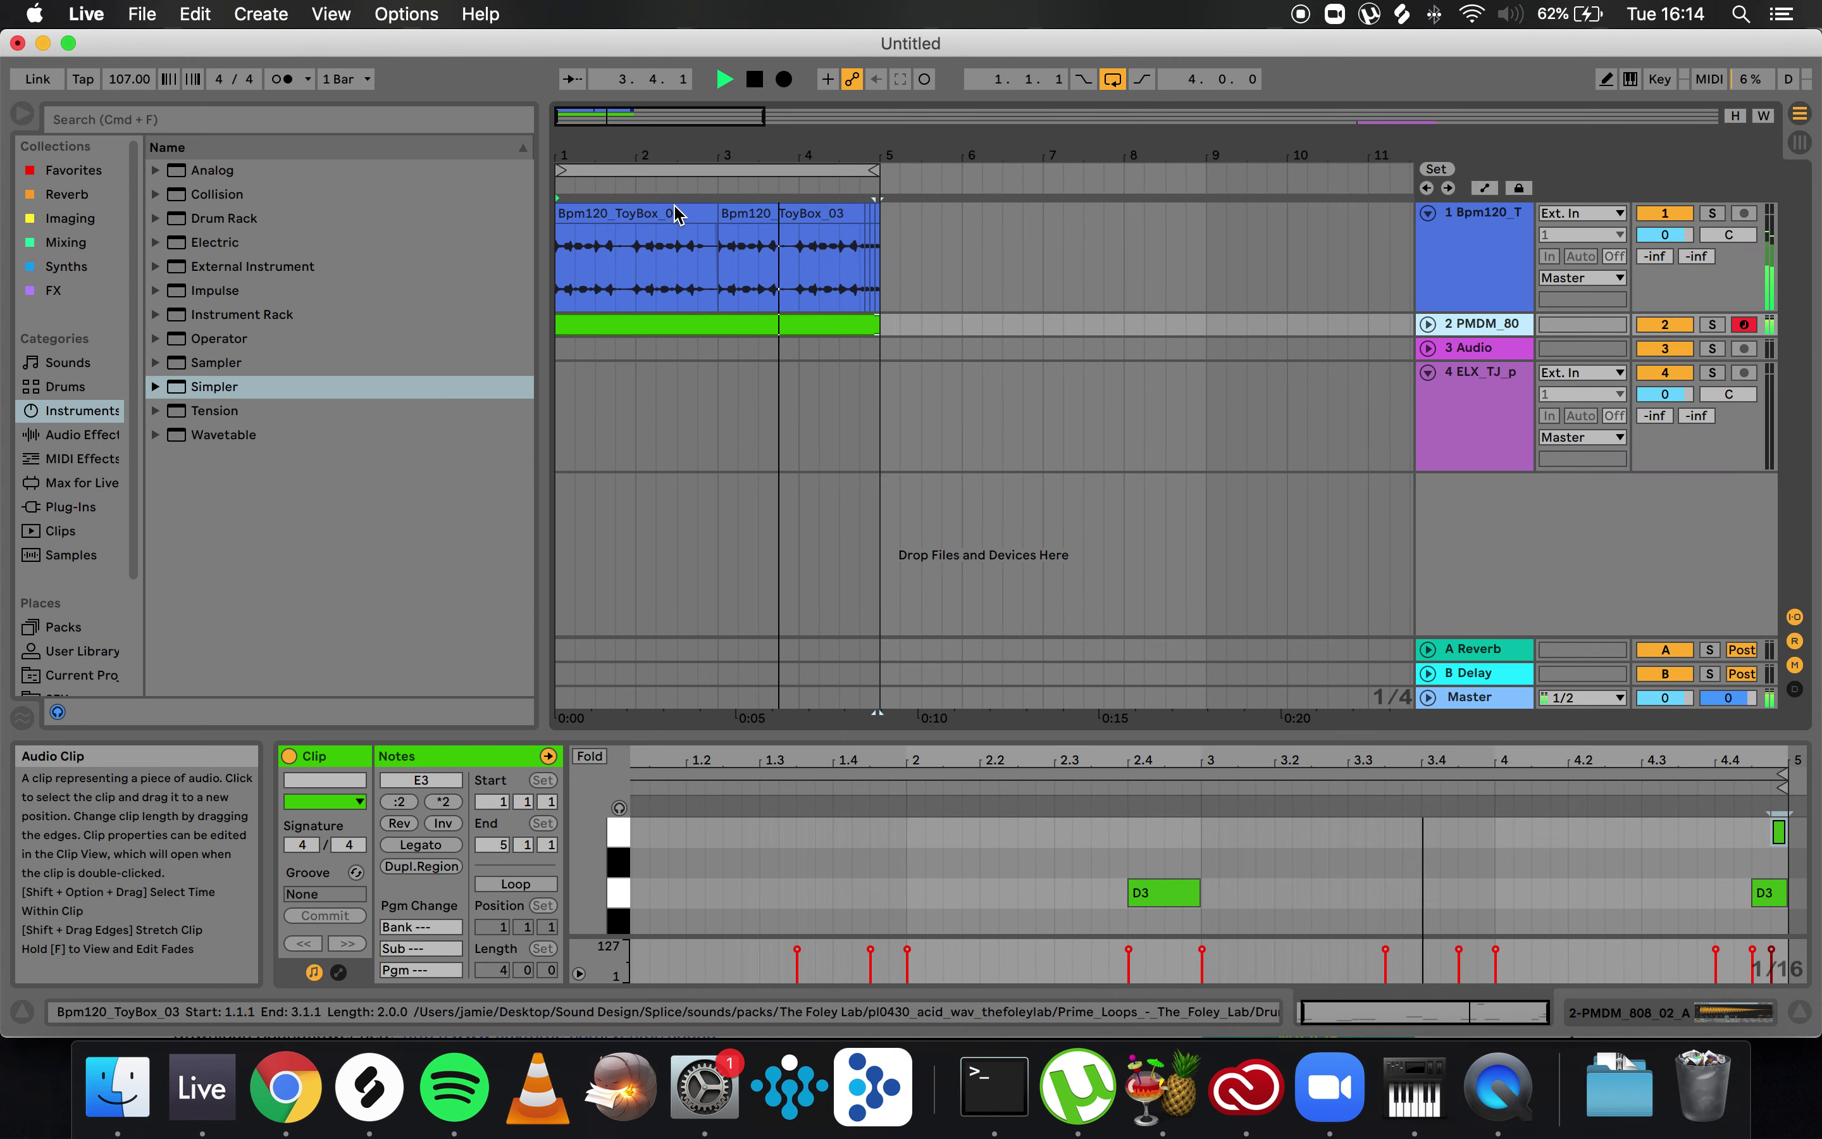
# - Consolidate all the foley loop clips on track 1 into one four-bar clip, accepting the audio stop
pyautogui.click(678, 214)
pyautogui.keyDown('shift'); pyautogui.click(801, 214); pyautogui.keyUp('shift')
pyautogui.keyDown('shift'); pyautogui.click(878, 214); pyautogui.keyUp('shift')
pyautogui.press('super+j')
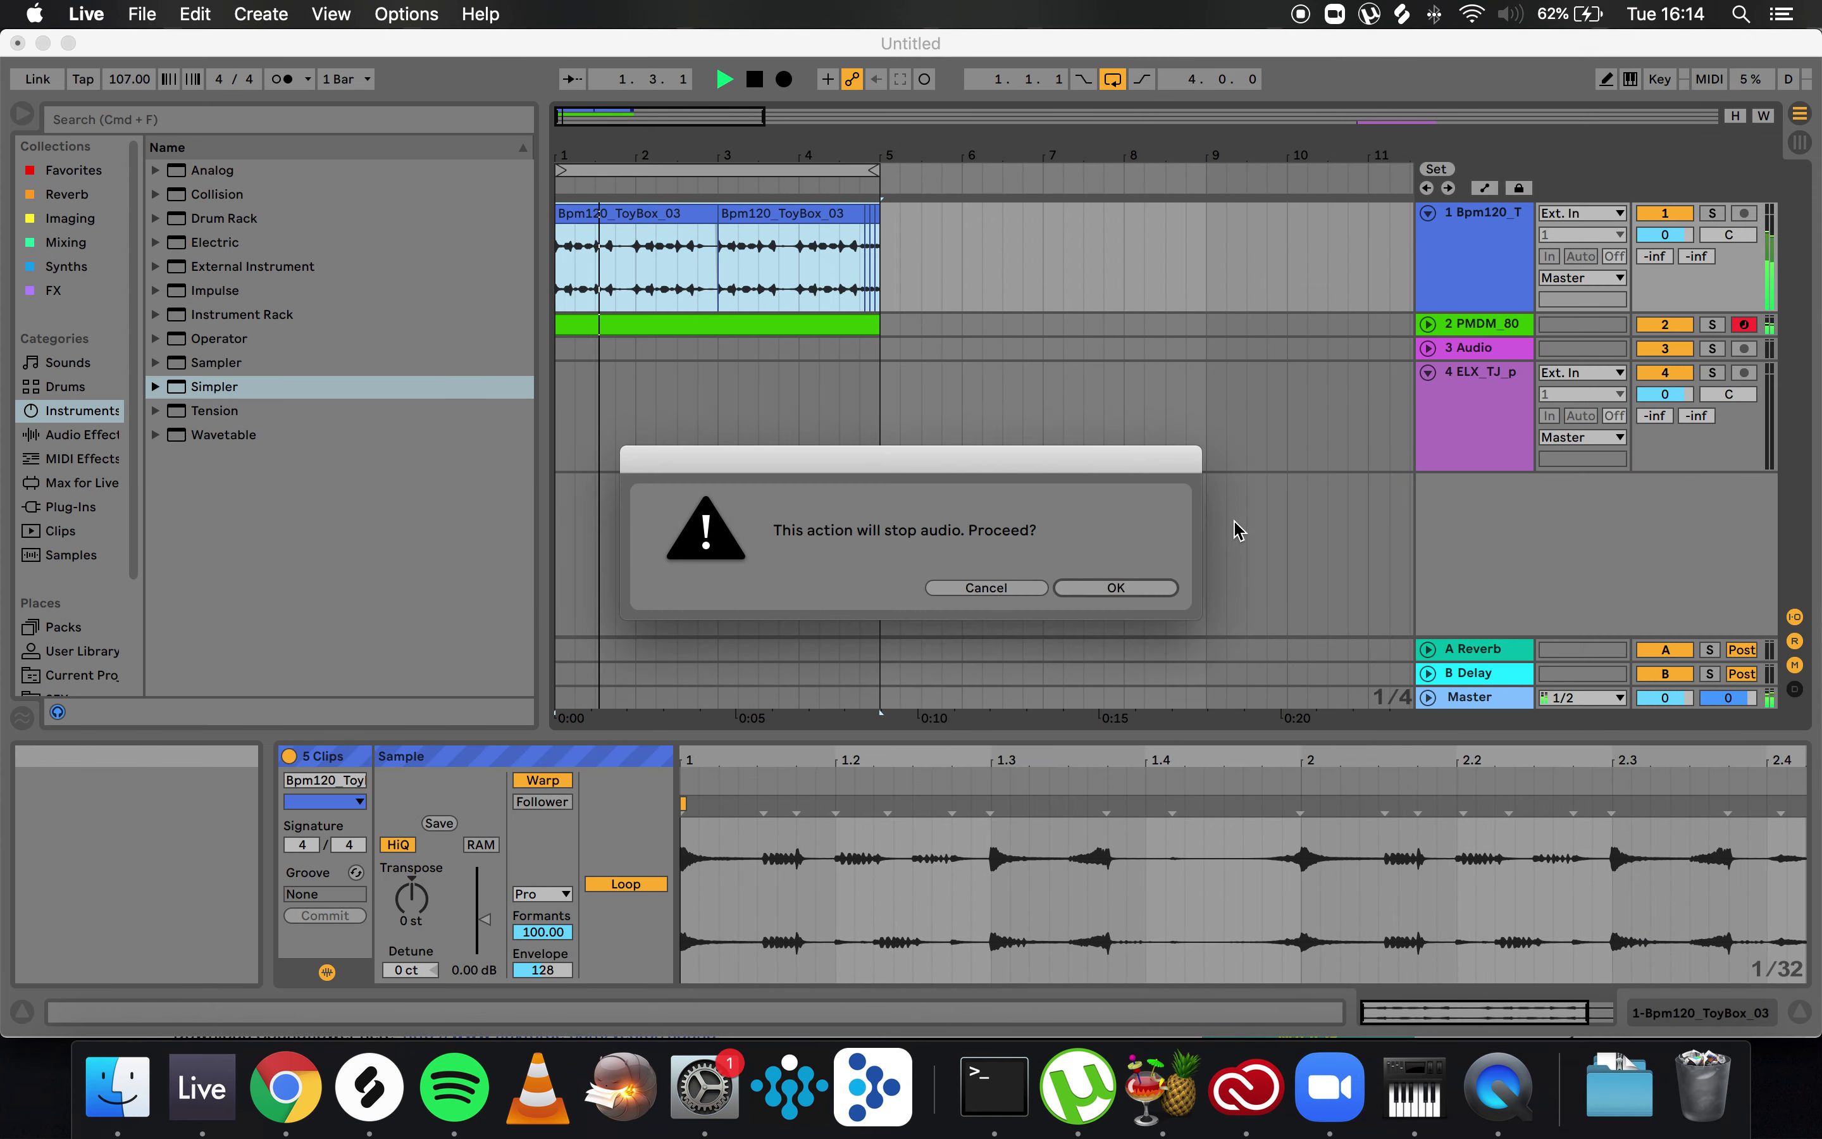
pyautogui.click(1116, 588)
# - Transpose the consolidated foley clip up 5 semitones and lower its gain to -10.3 dB
pyautogui.moveTo(411, 897)
pyautogui.mouseDown()
pyautogui.moveTo(484, 932)
pyautogui.moveTo(412, 890)
pyautogui.mouseUp()
pyautogui.press('space')
pyautogui.press('space')
# - Set the foley clip's warp mode to Complex Pro while playing the beat
pyautogui.click(542, 894)
pyautogui.click(545, 1025)
pyautogui.press('space')
pyautogui.click(543, 893)
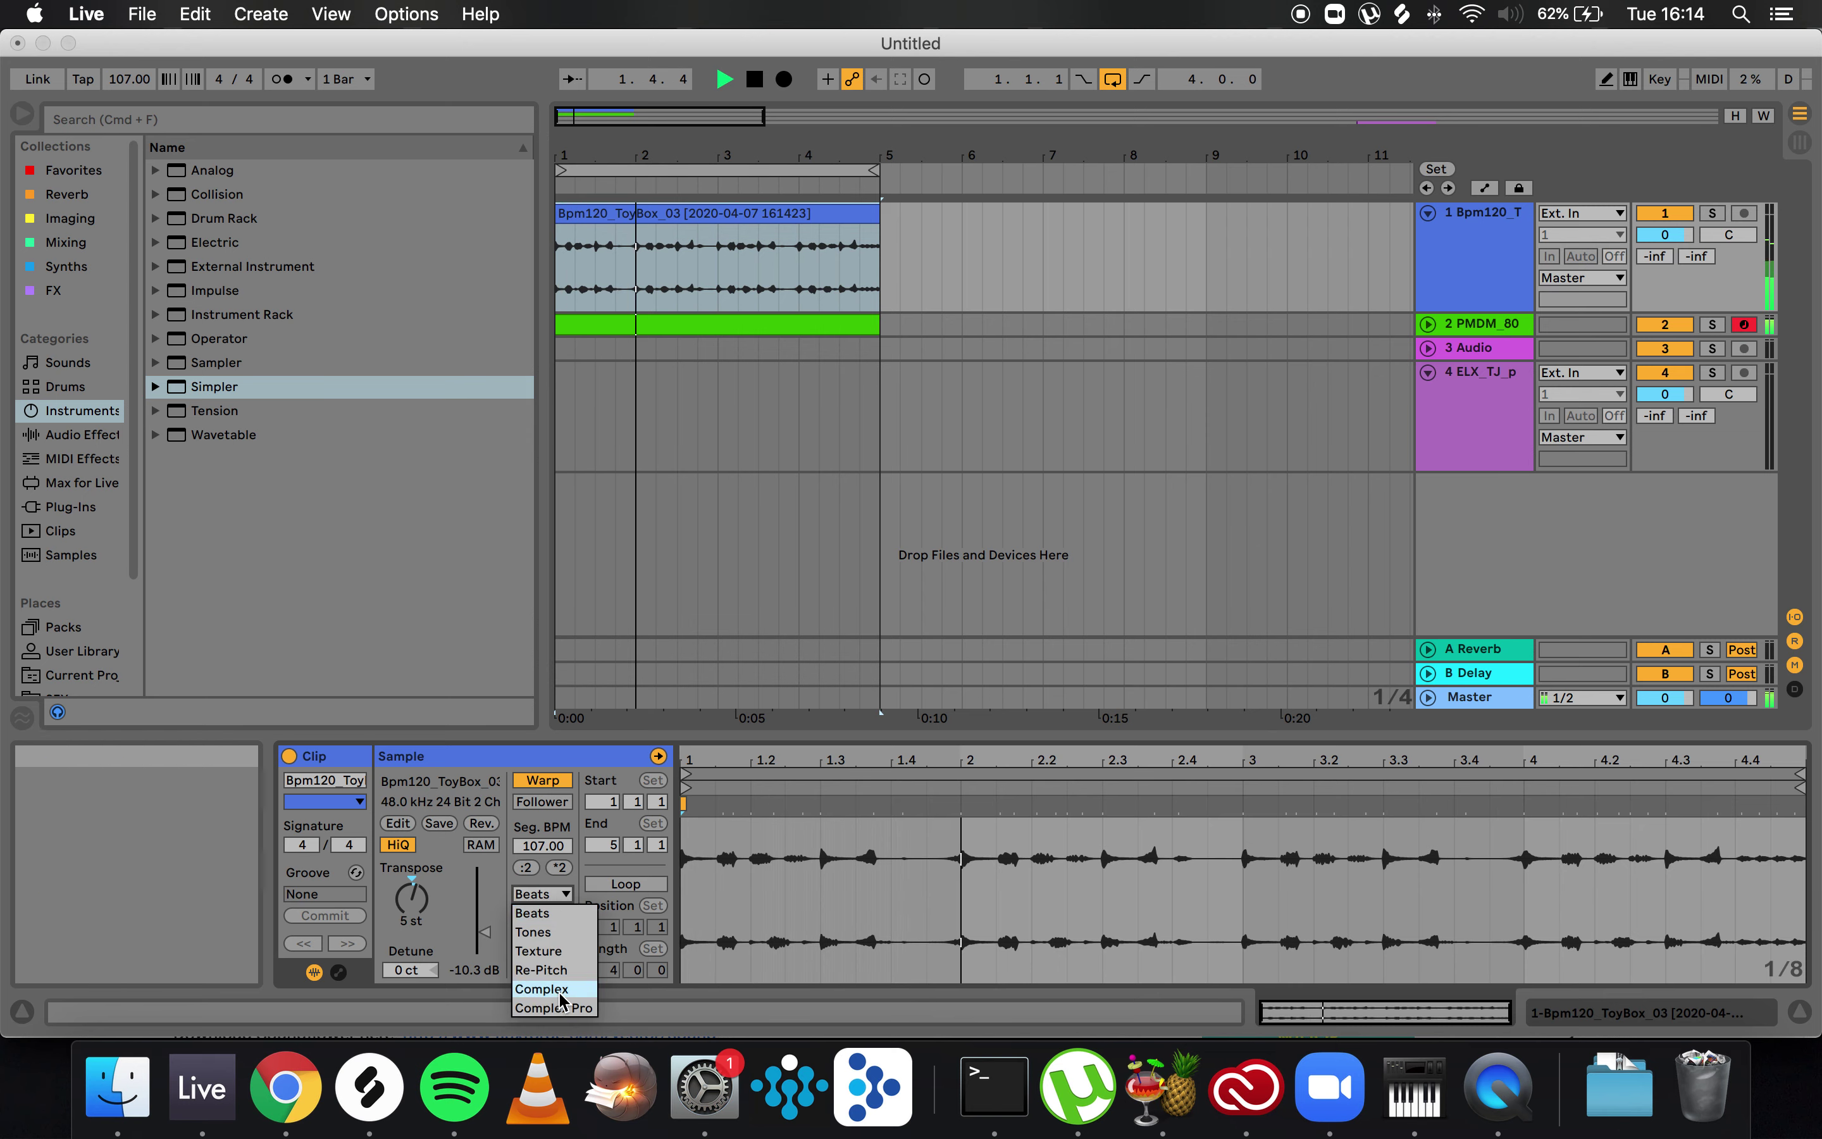
pyautogui.click(542, 1014)
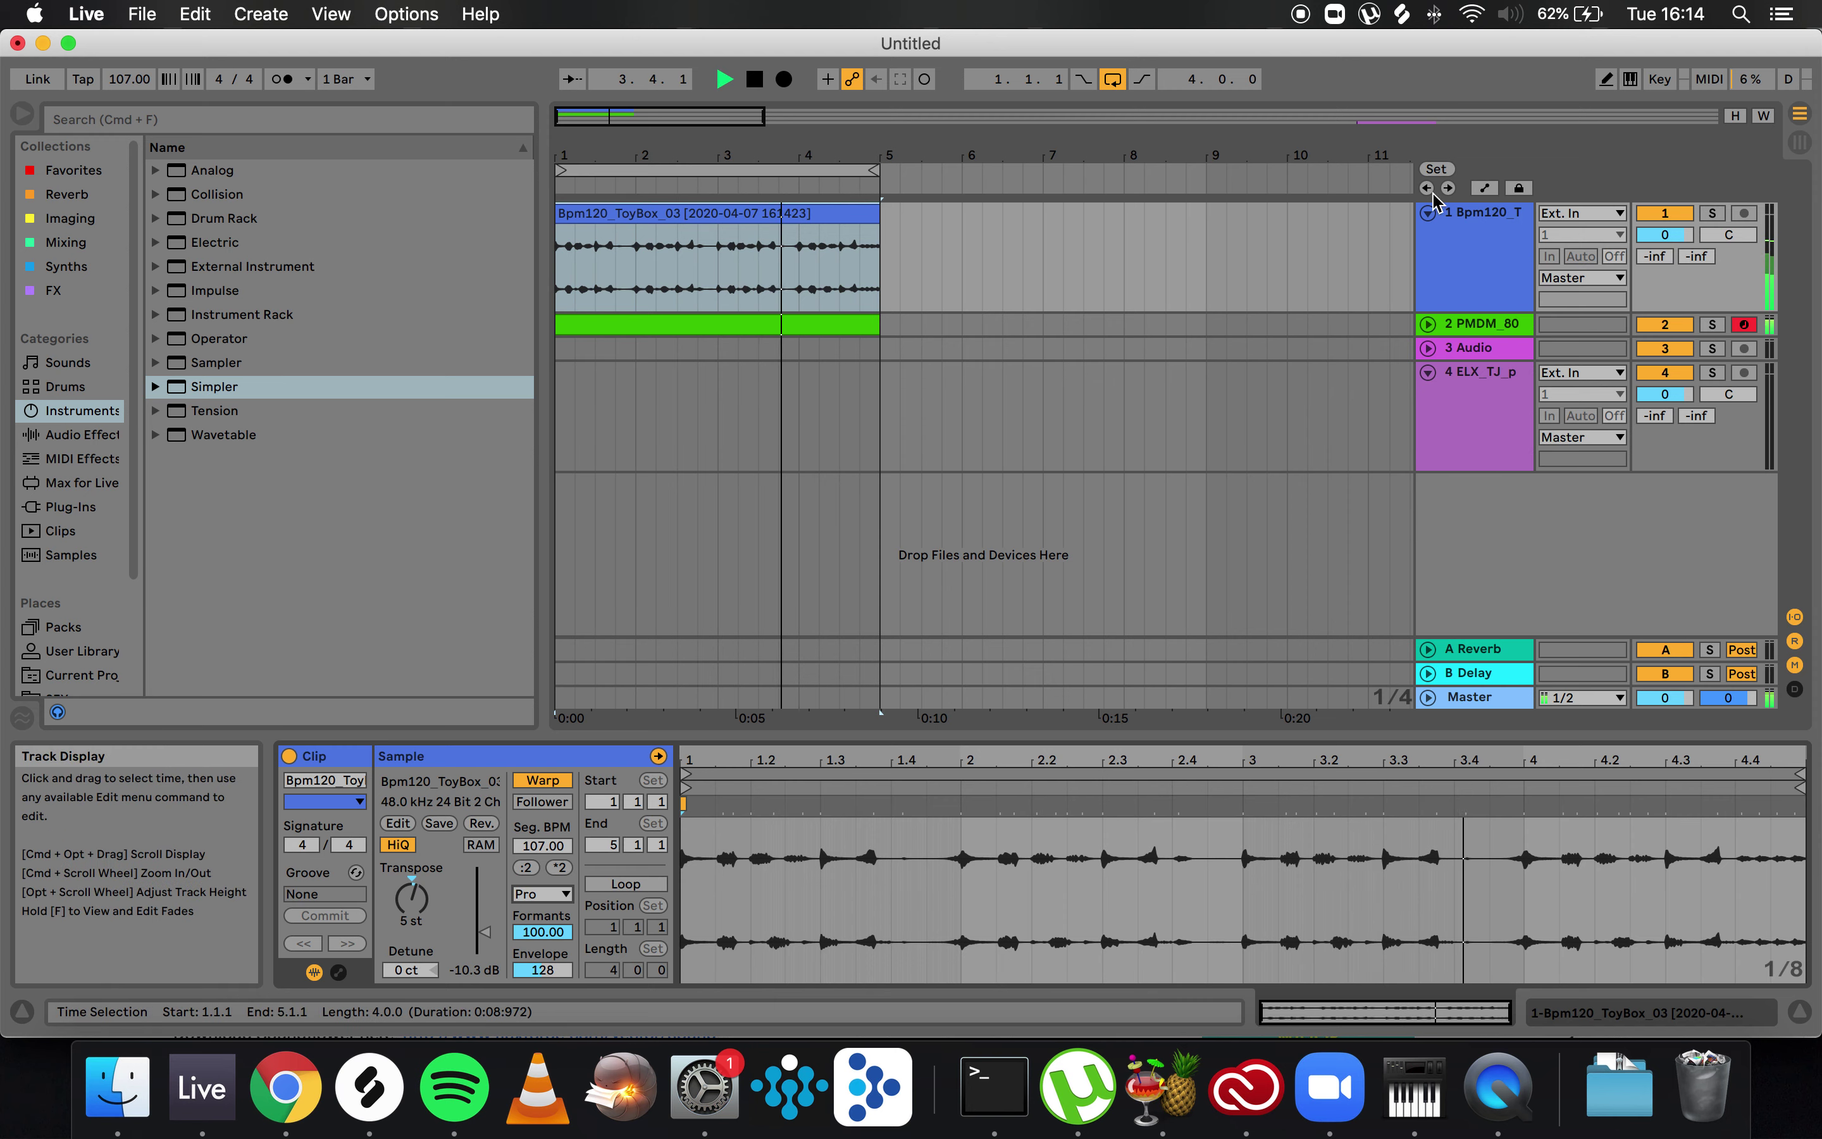
# - Fold the foley loop track, select the empty Audio track, and stop playback
pyautogui.click(1427, 214)
pyautogui.click(1476, 265)
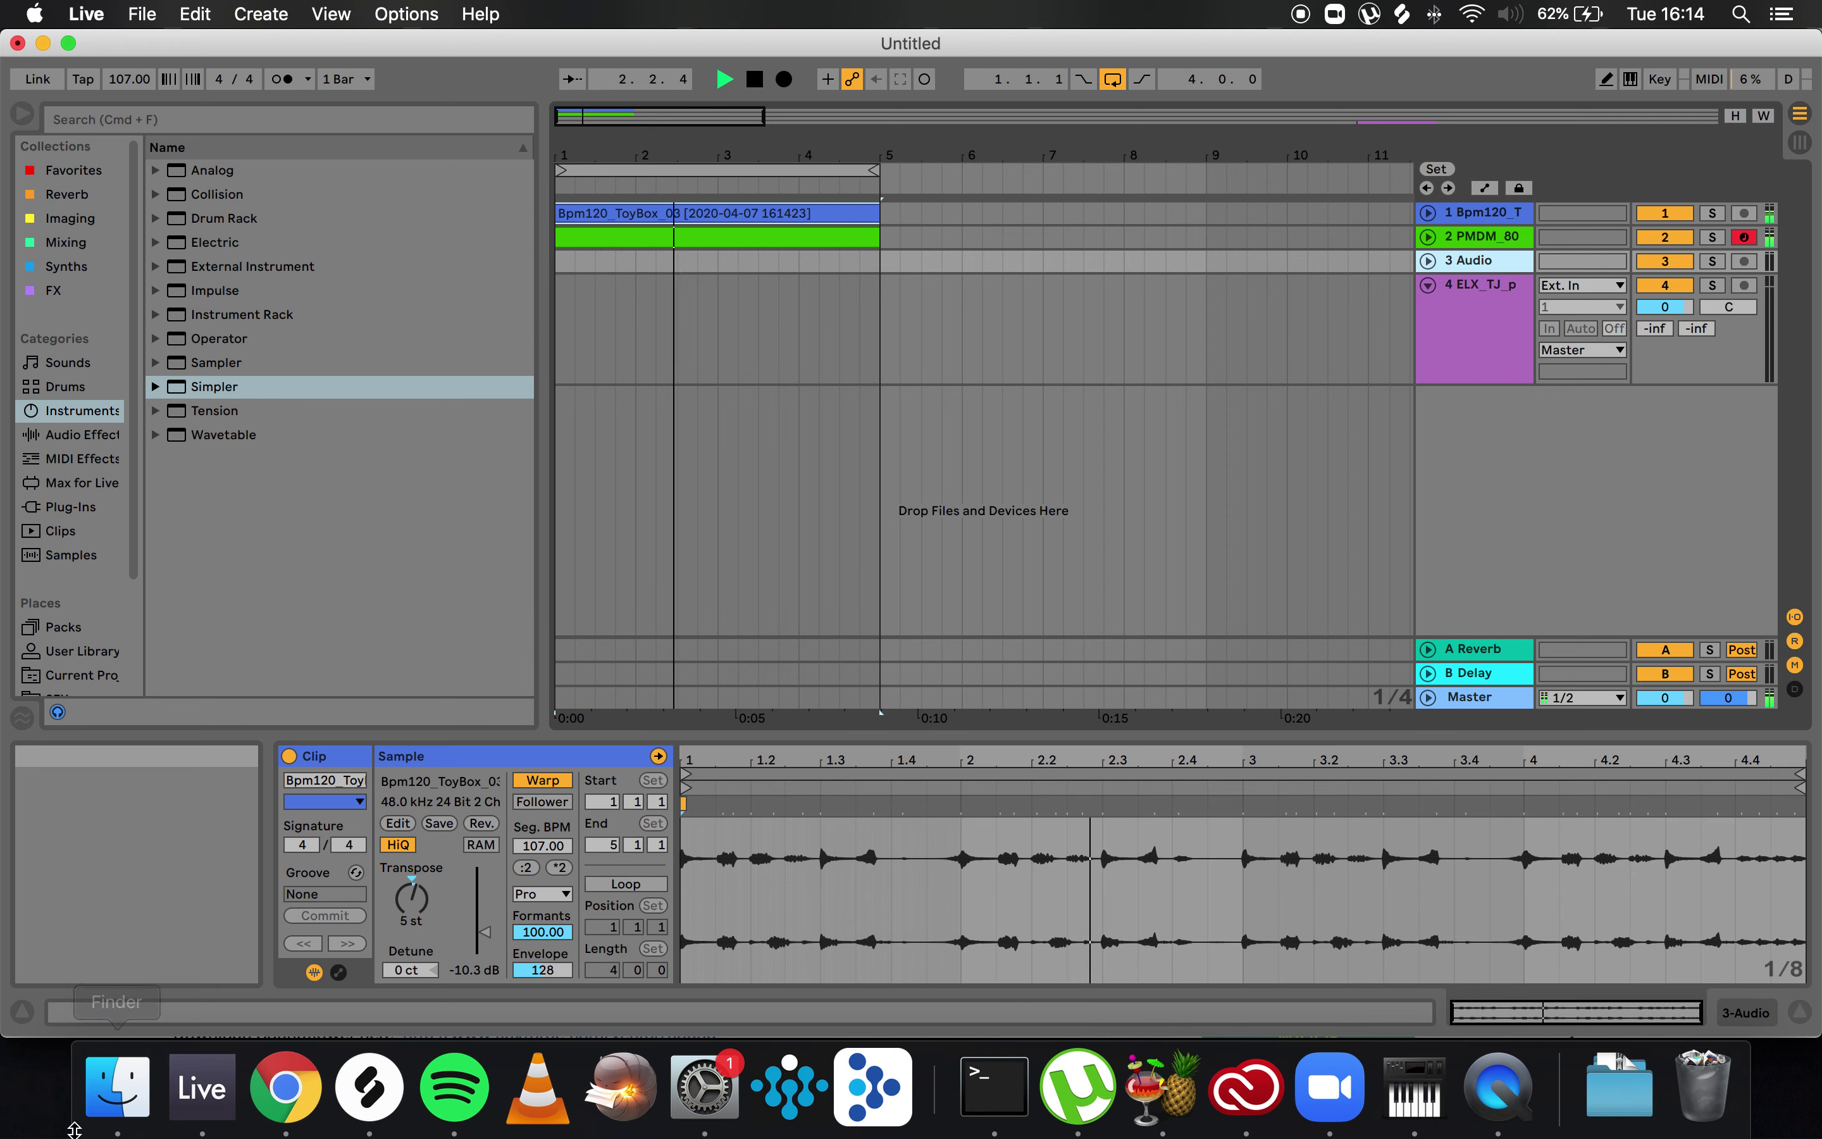
pyautogui.click(369, 1087)
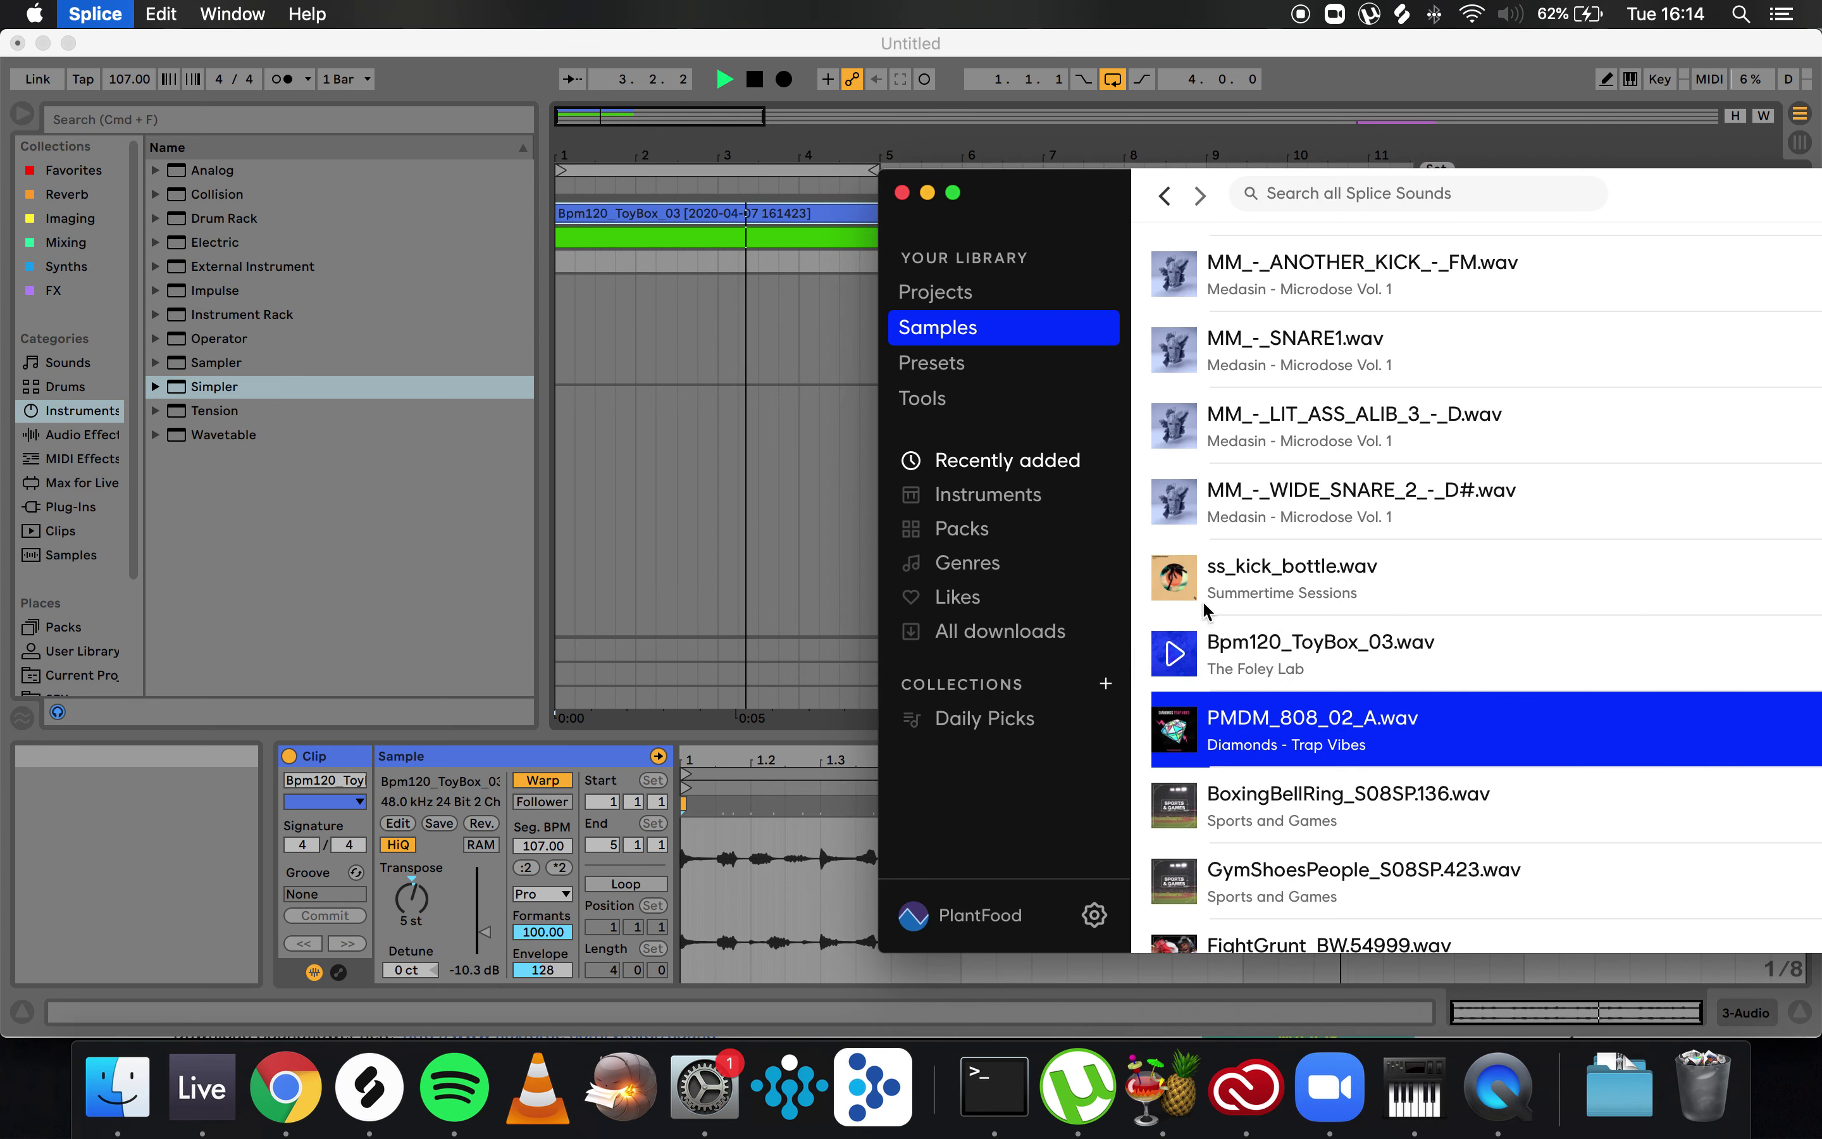
pyautogui.press('space')
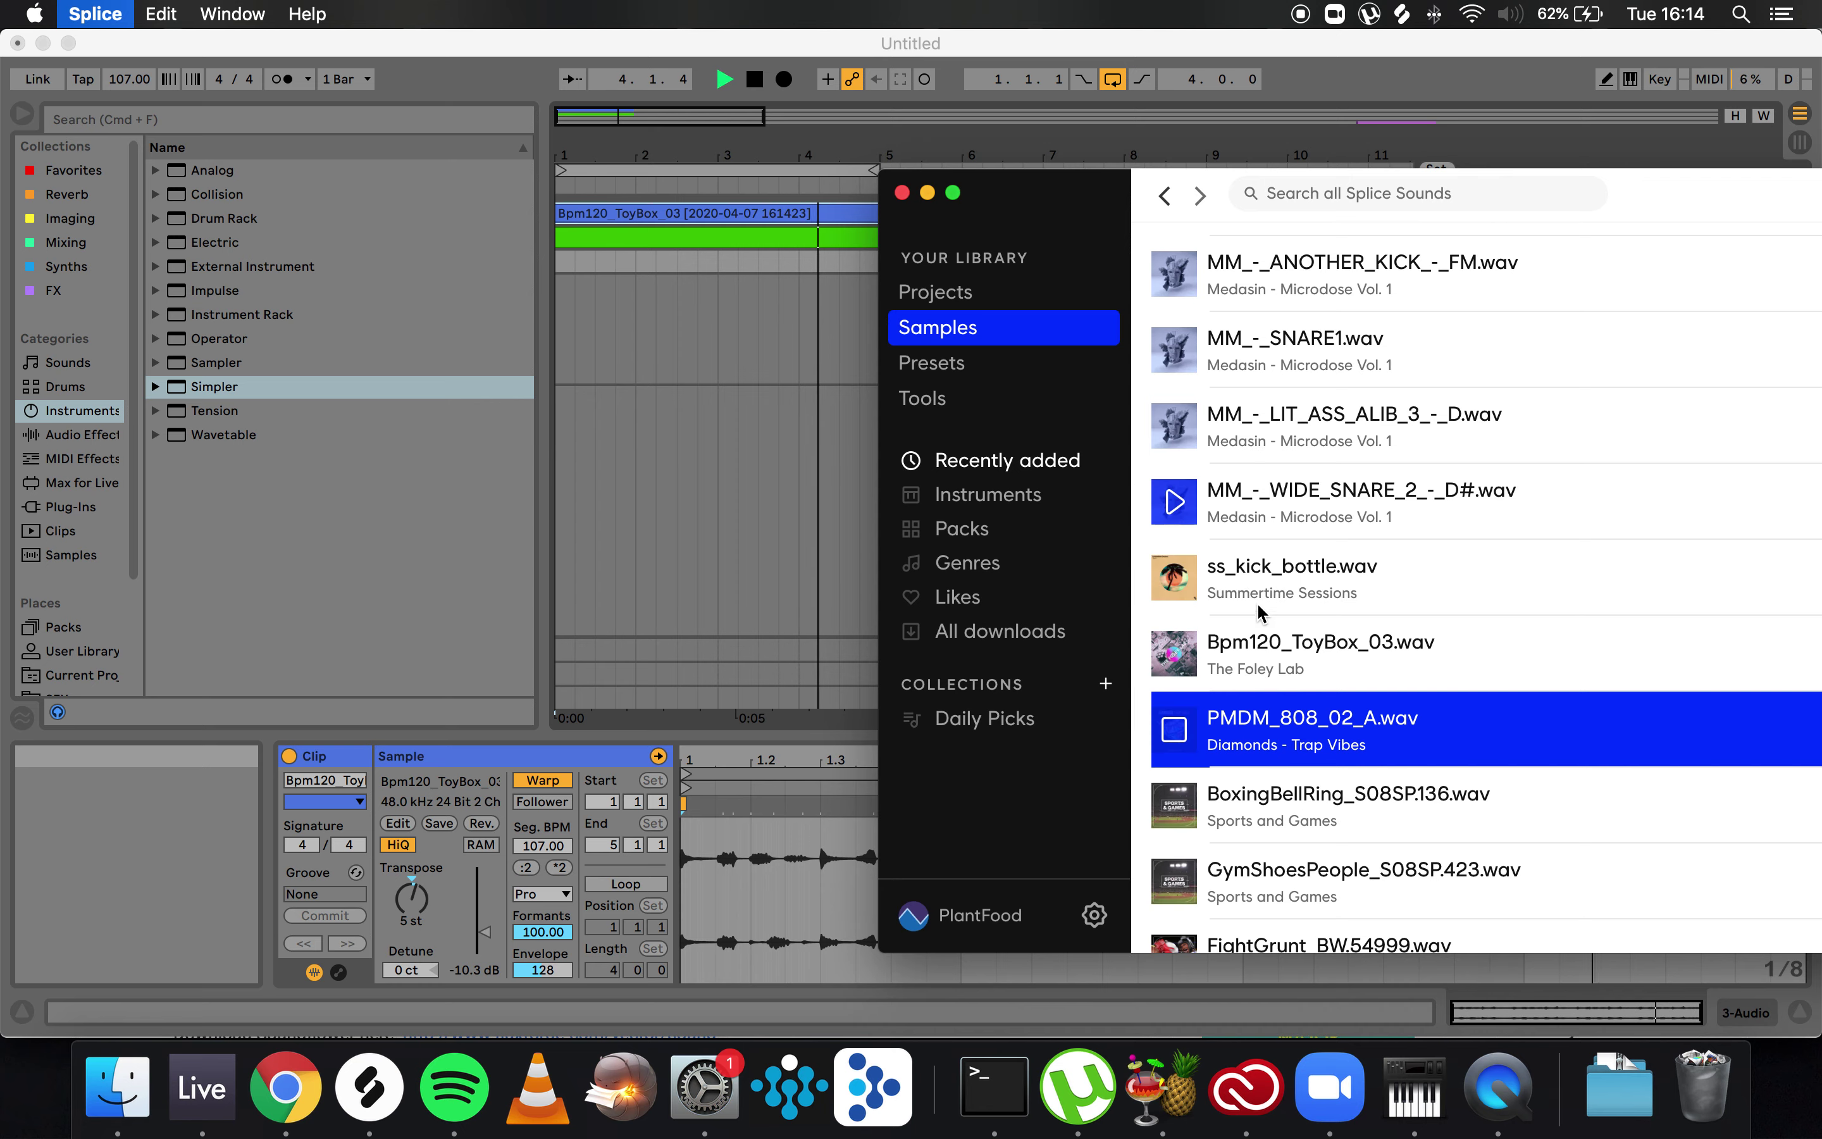
pyautogui.click(688, 357)
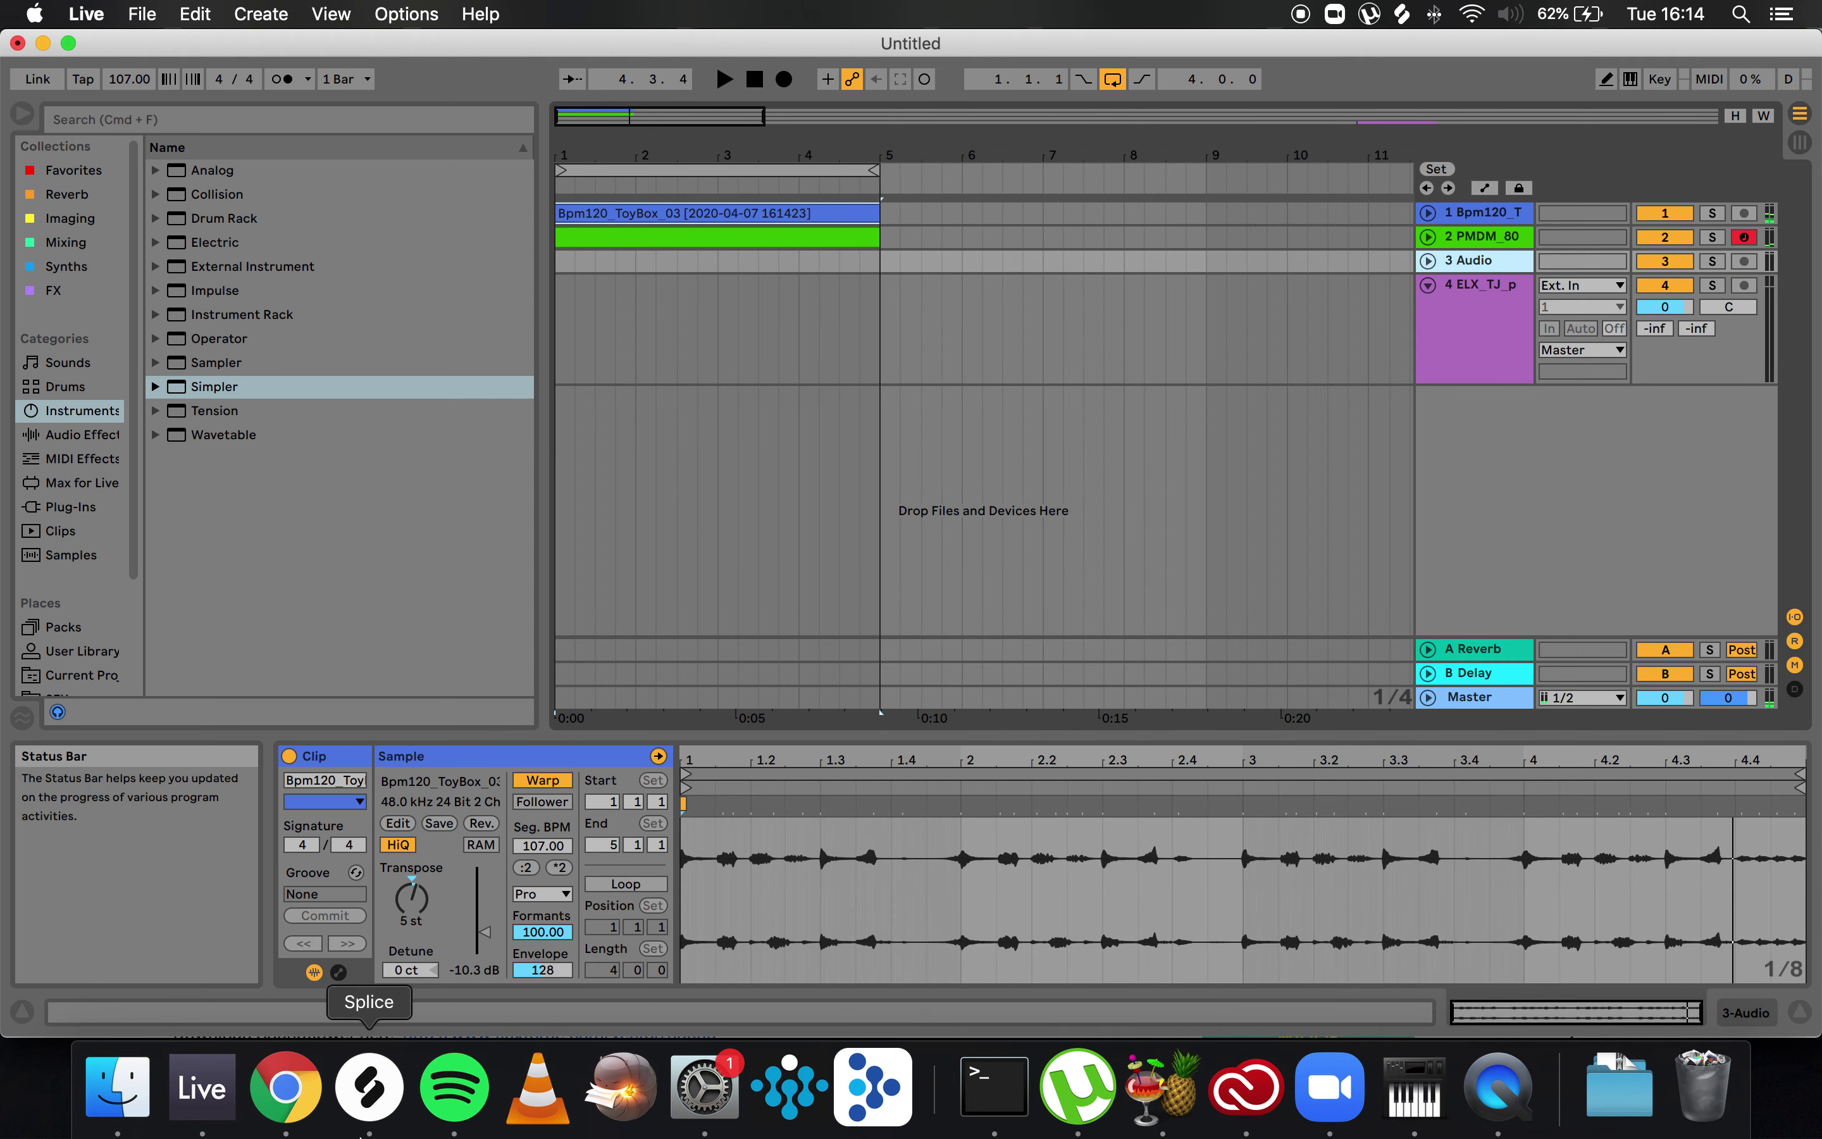
# - Switch to Splice and place the ss_kick_bottle.wav sample on the empty Audio track at 2.1.1
pyautogui.click(369, 1093)
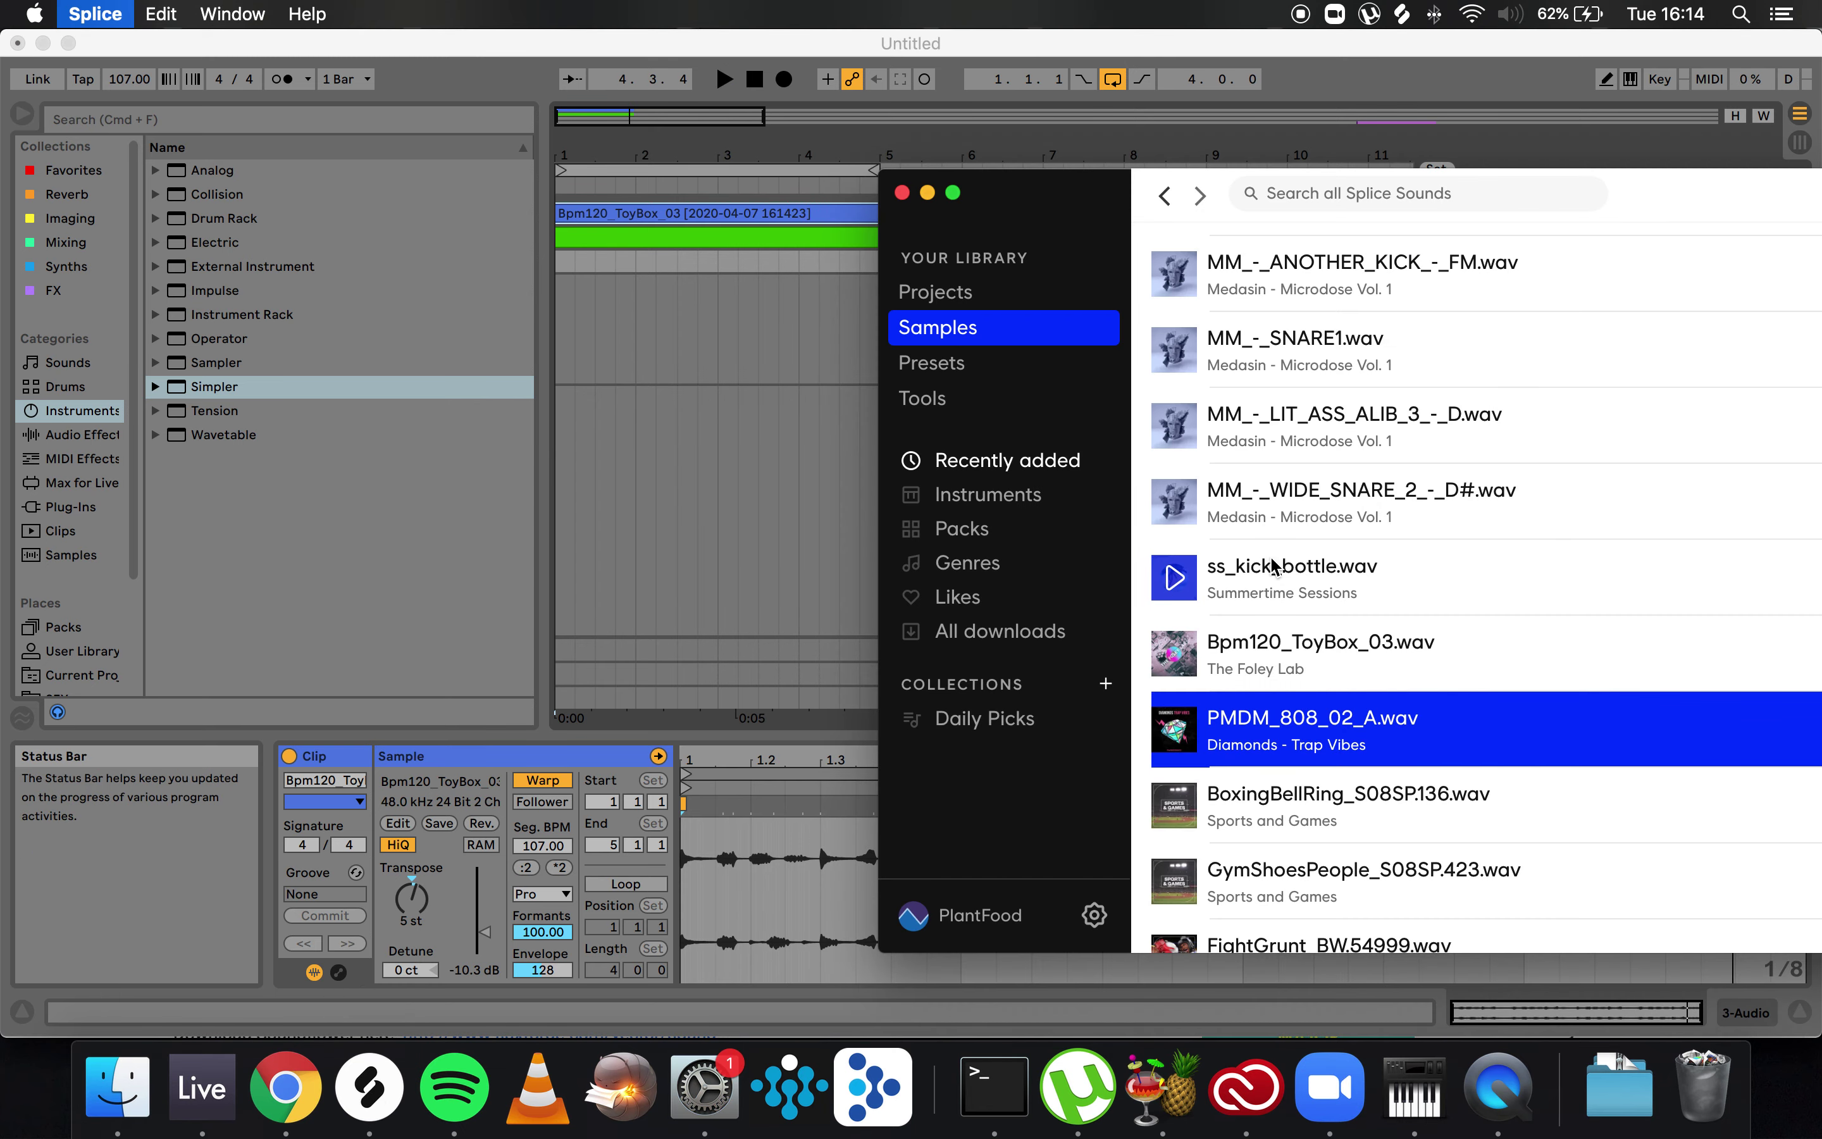
pyautogui.click(1322, 646)
pyautogui.moveTo(1322, 646); pyautogui.dragTo(557, 264)
pyautogui.moveTo(1272, 622); pyautogui.dragTo(640, 263)
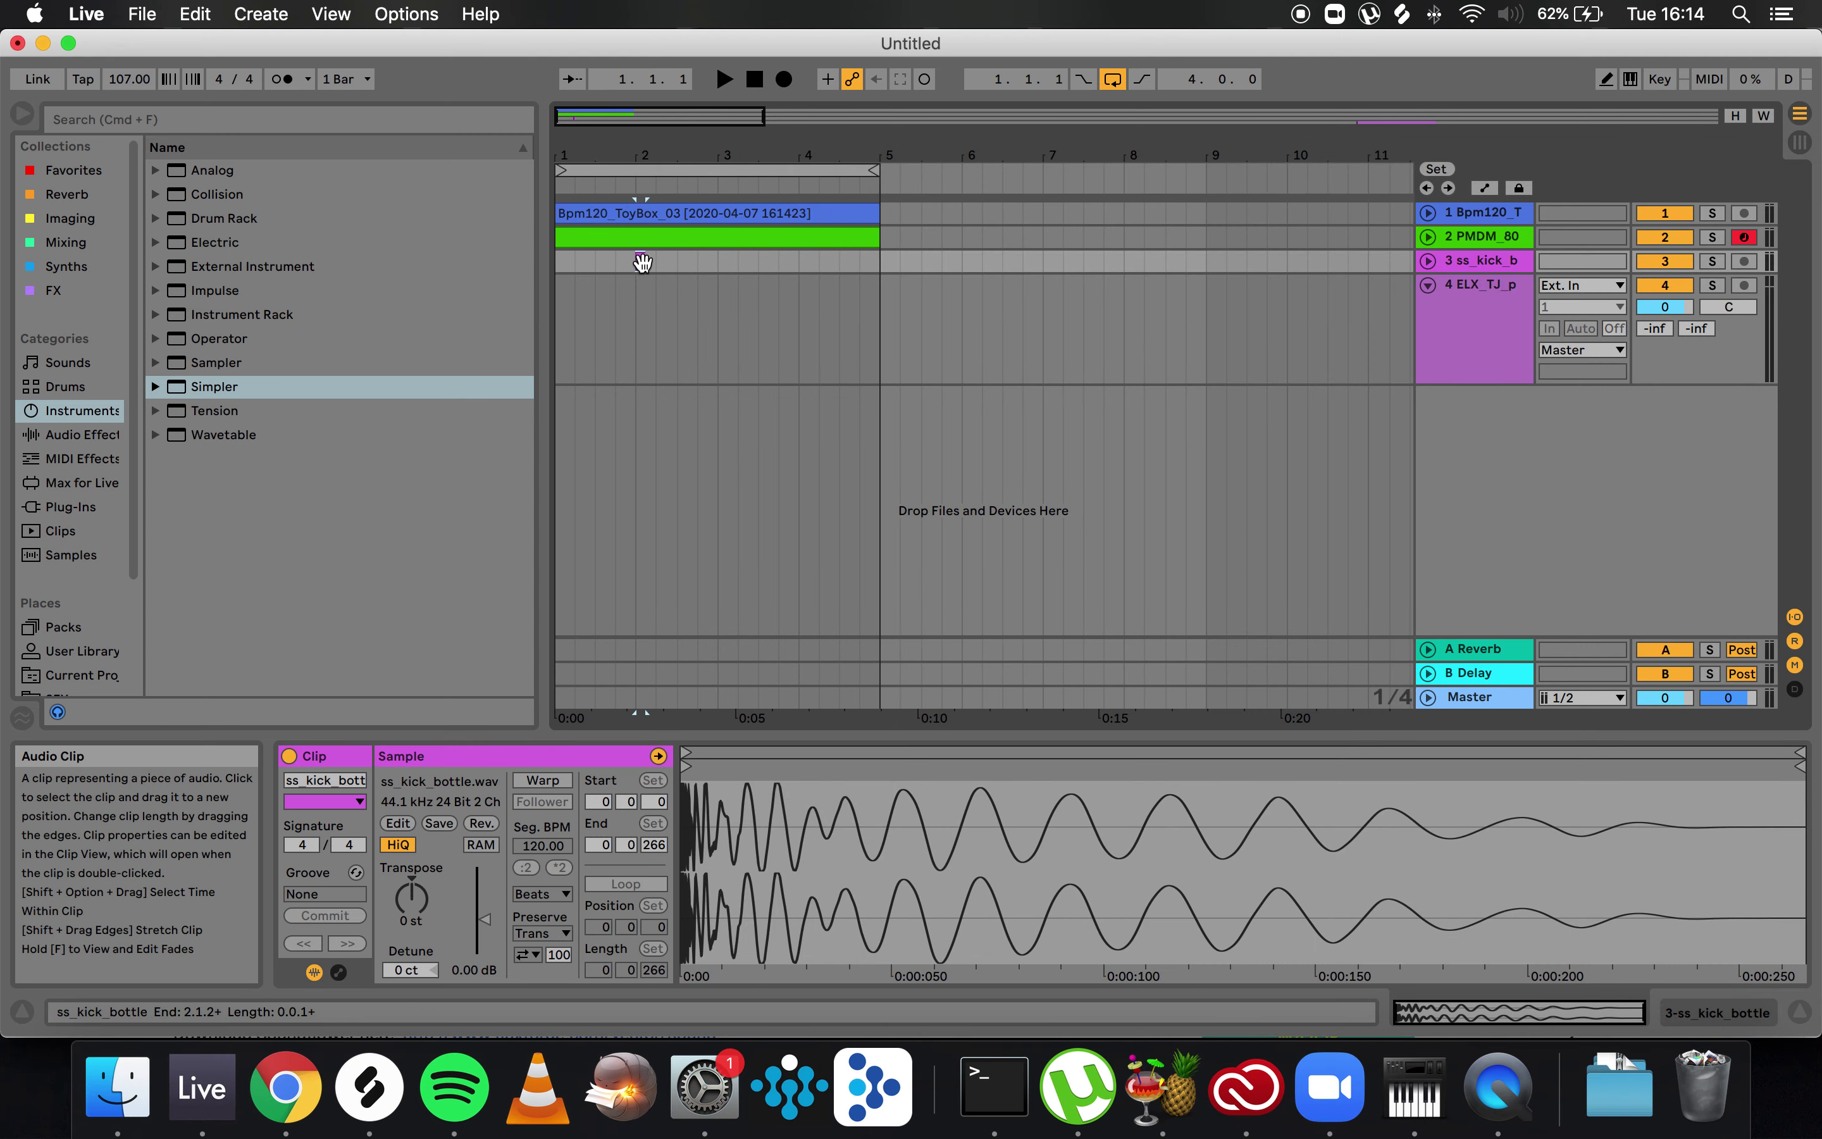
# - Unfold the kick track, move the kick clip to 1.1.1, and play it briefly
pyautogui.scroll(5, 641, 262)
pyautogui.hscroll(-3, 1363, 293)
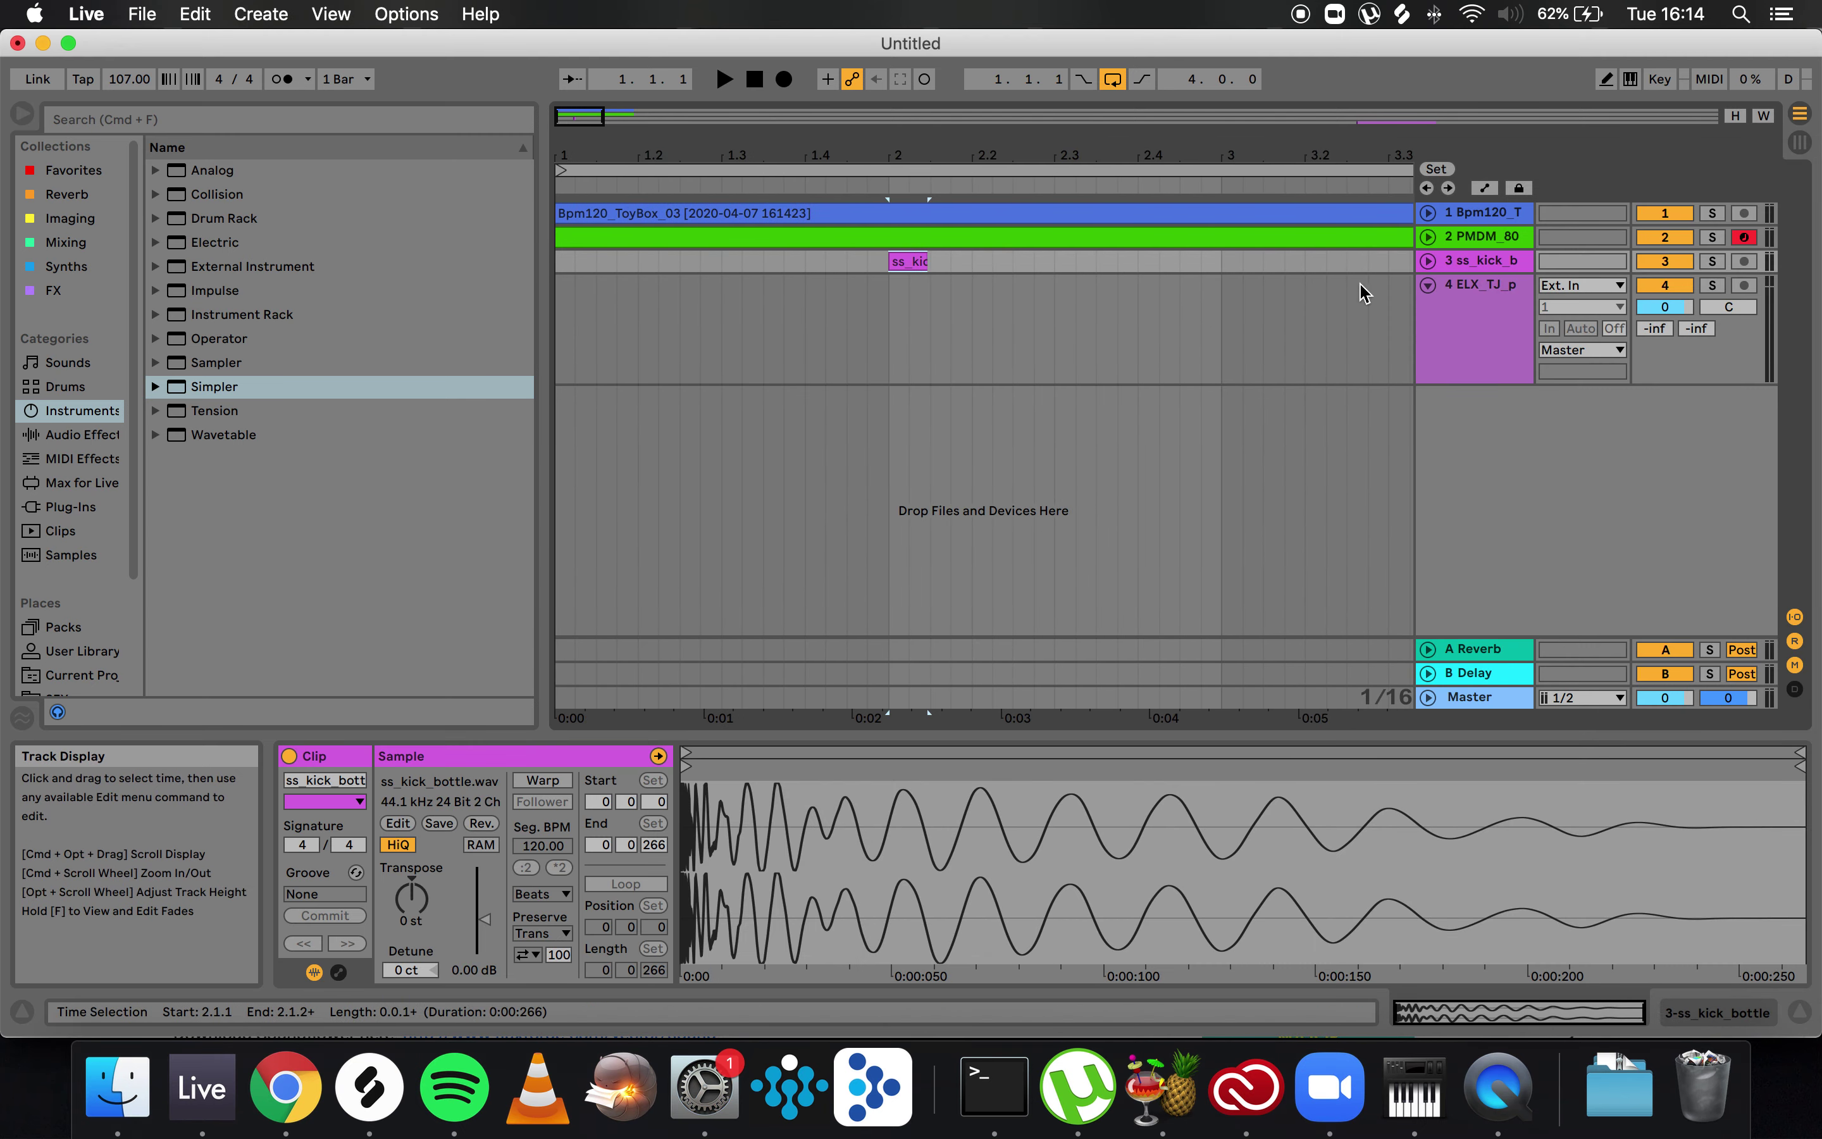
pyautogui.click(1428, 261)
pyautogui.moveTo(907, 301)
pyautogui.mouseDown()
pyautogui.moveTo(546, 276)
pyautogui.moveTo(569, 276)
pyautogui.mouseUp()
pyautogui.press('space')
pyautogui.press('space')
# - Unfold the 808 track, place a copy of the kick clip at 1.2.4, and play the arrangement
pyautogui.click(1447, 240)
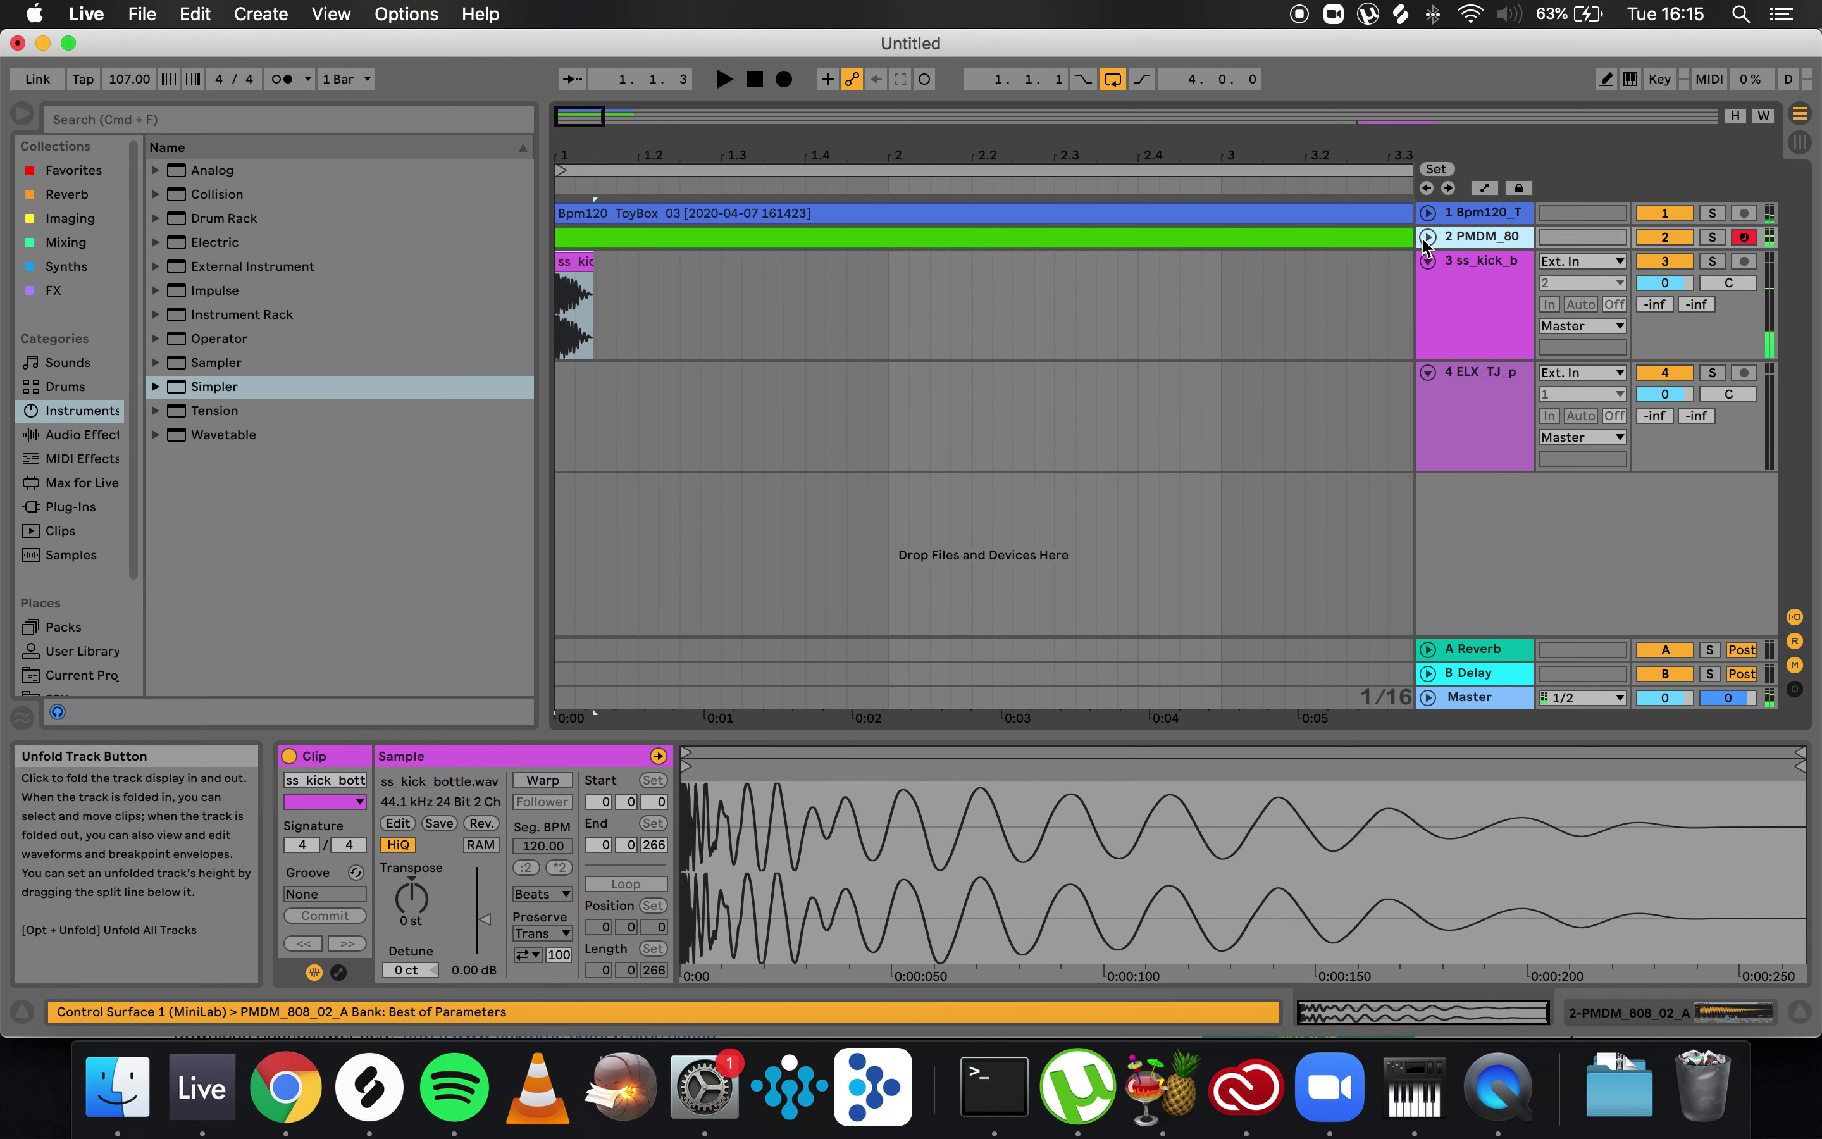
pyautogui.click(1428, 235)
pyautogui.click(700, 409)
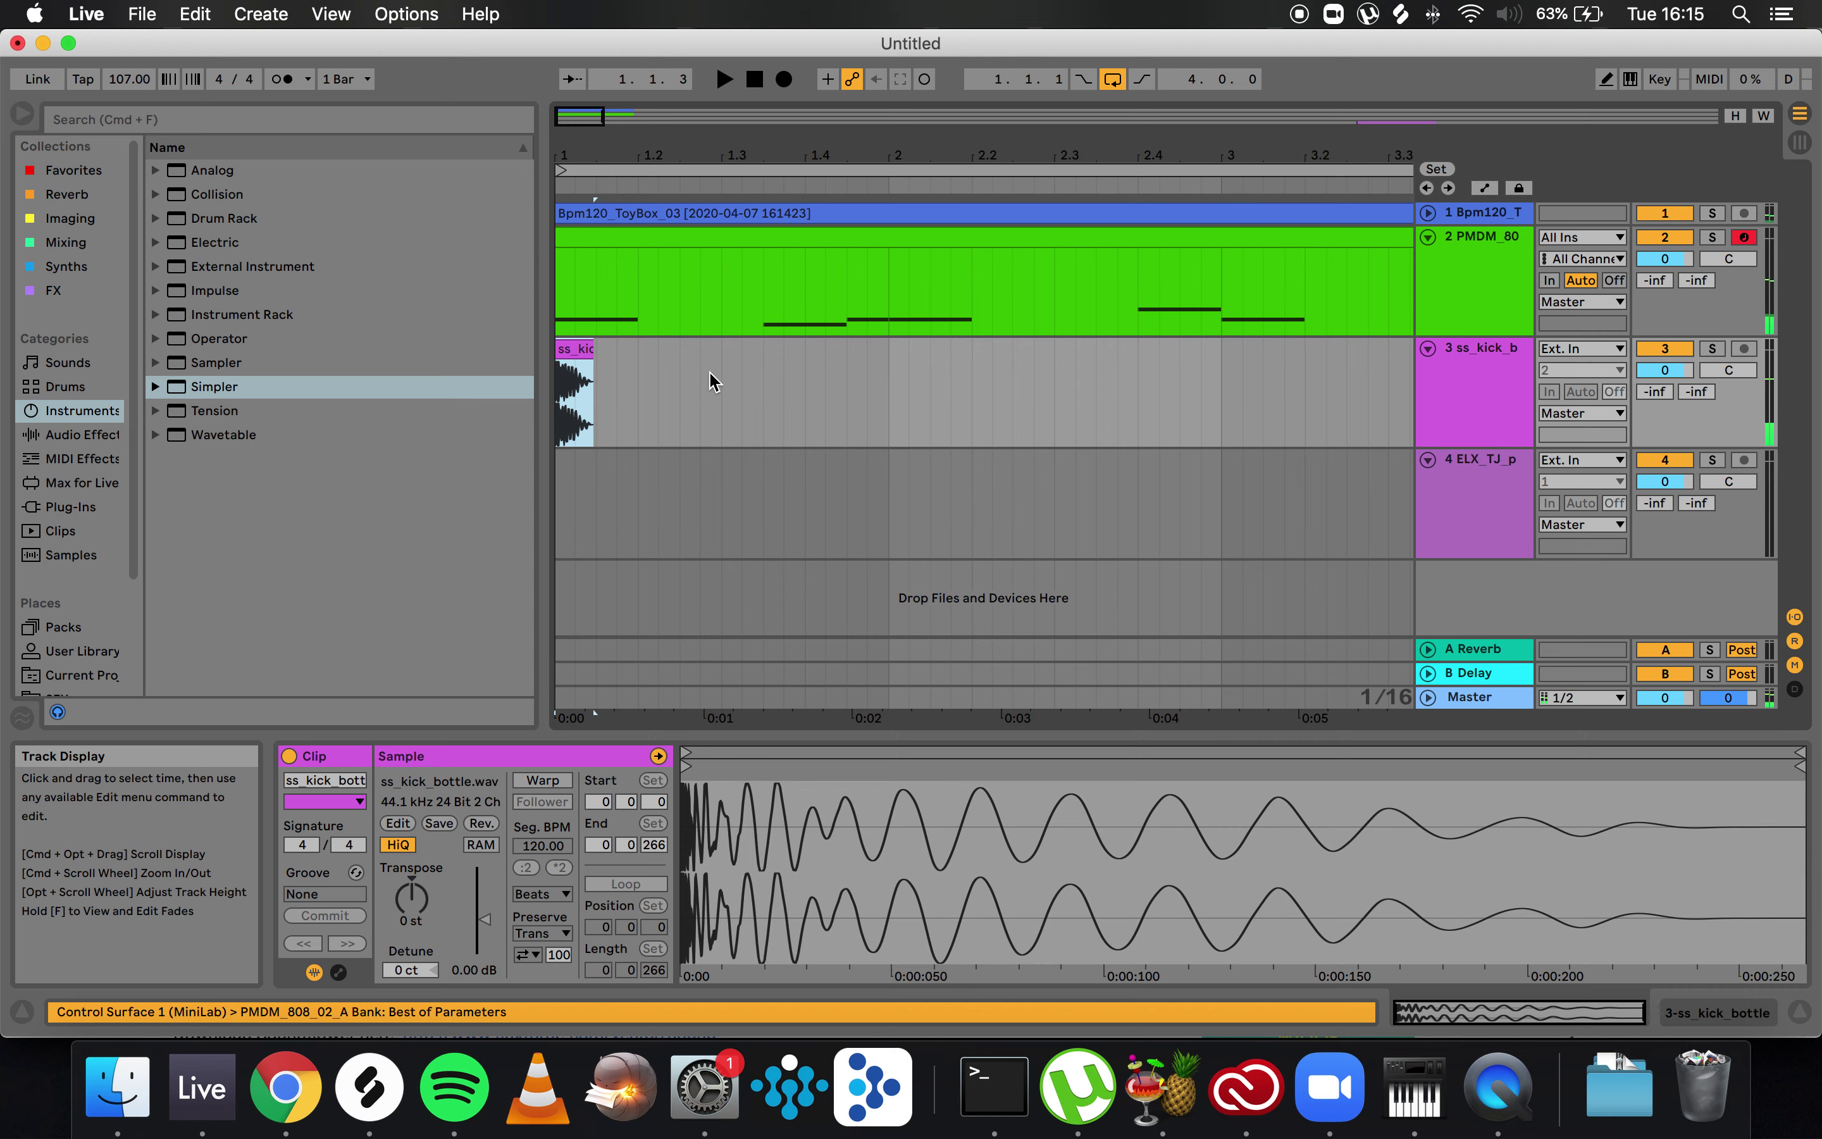
pyautogui.click(714, 382)
pyautogui.click(572, 384)
pyautogui.press('space')
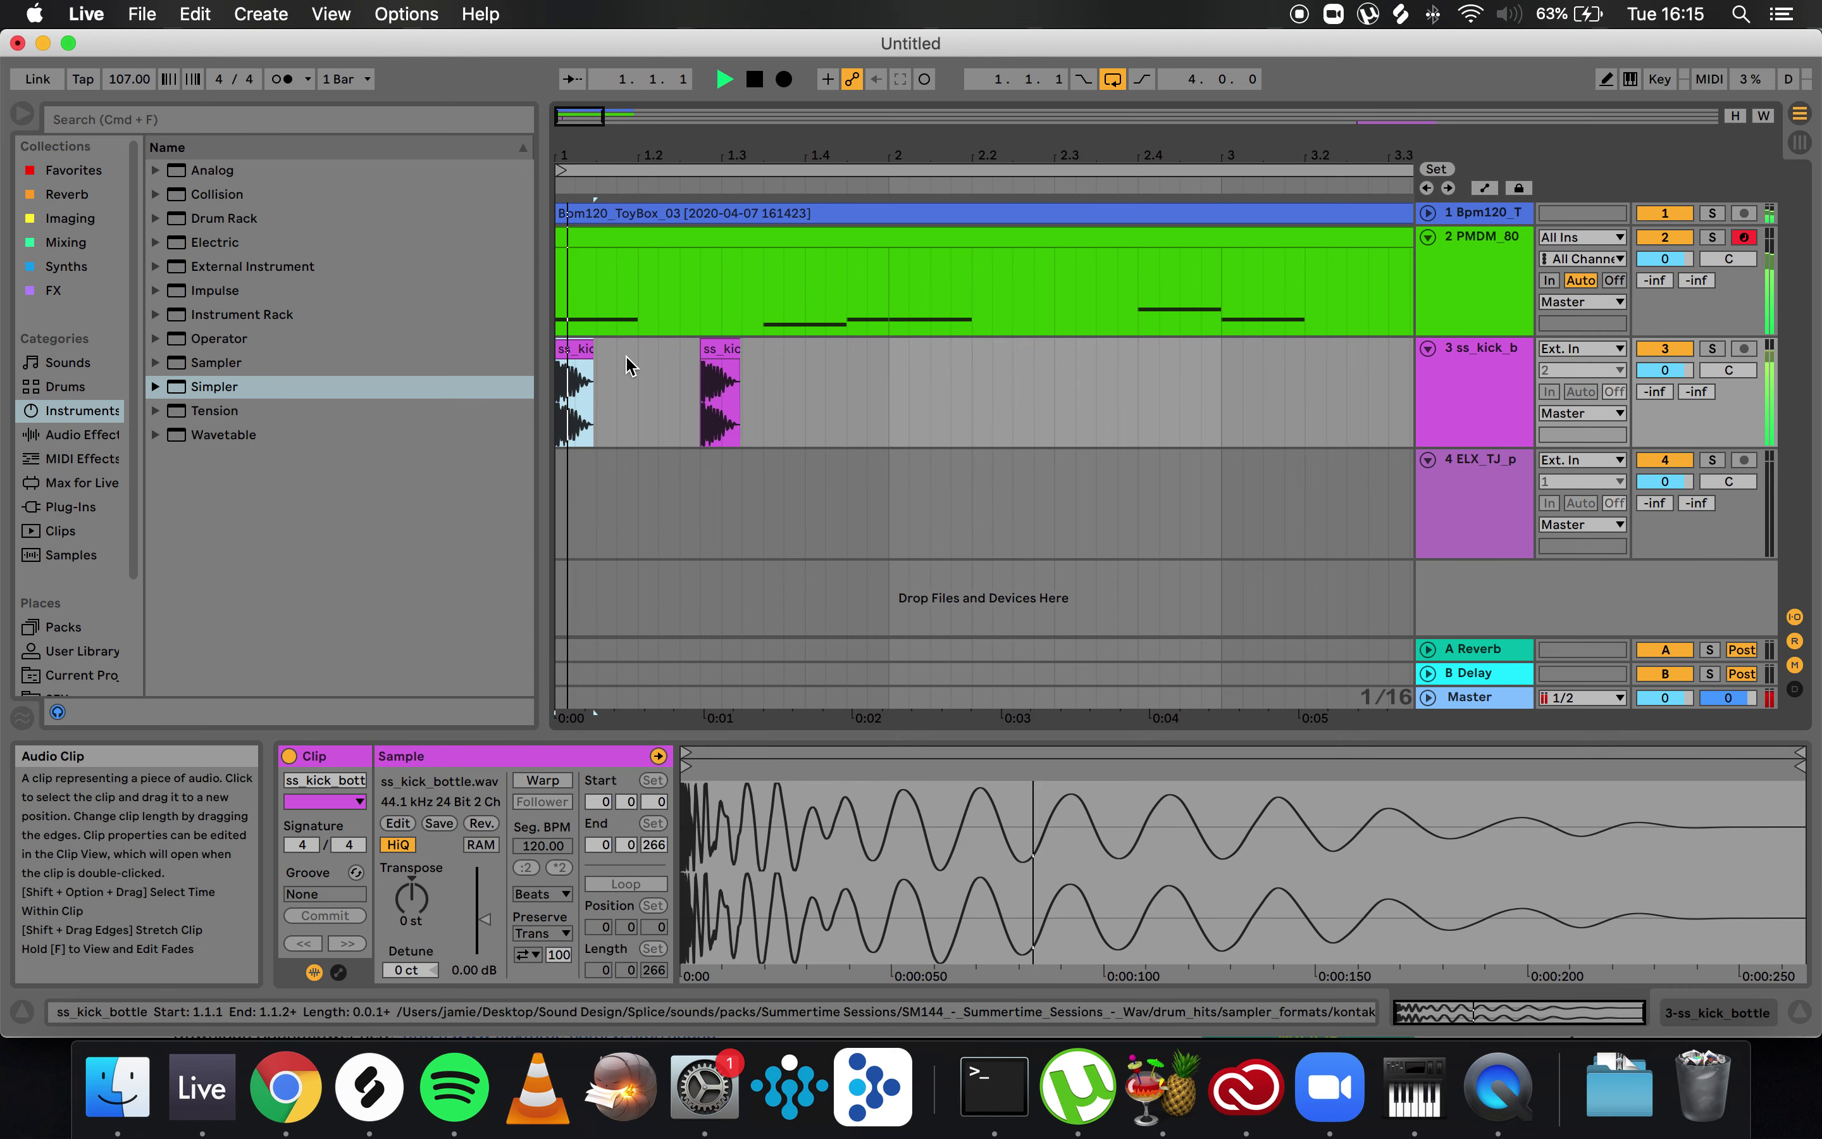
# - Place a copy of the kick clip at 1.3.3 on the kick track and play the arrangement from the start
pyautogui.press('space')
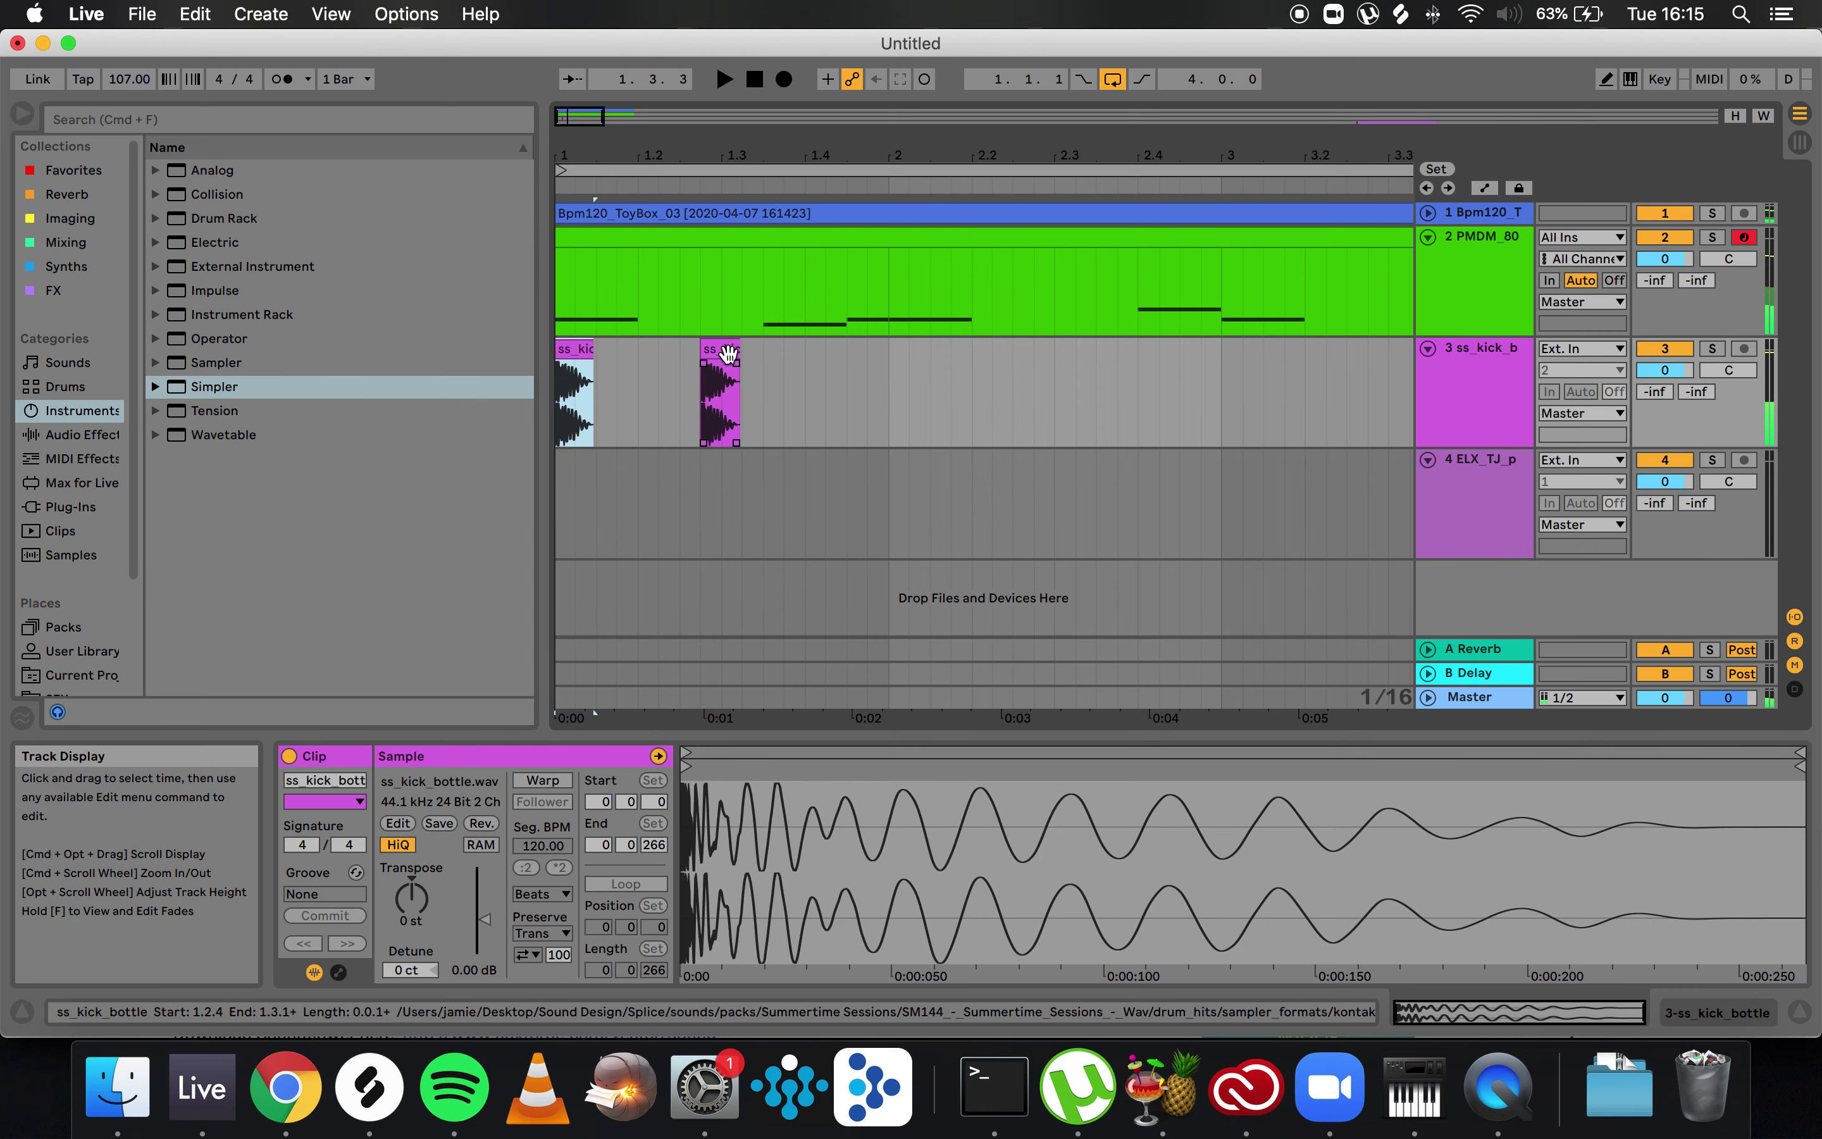
pyautogui.click(768, 367)
pyautogui.press('super+v')
pyautogui.click(574, 391)
pyautogui.press('space')
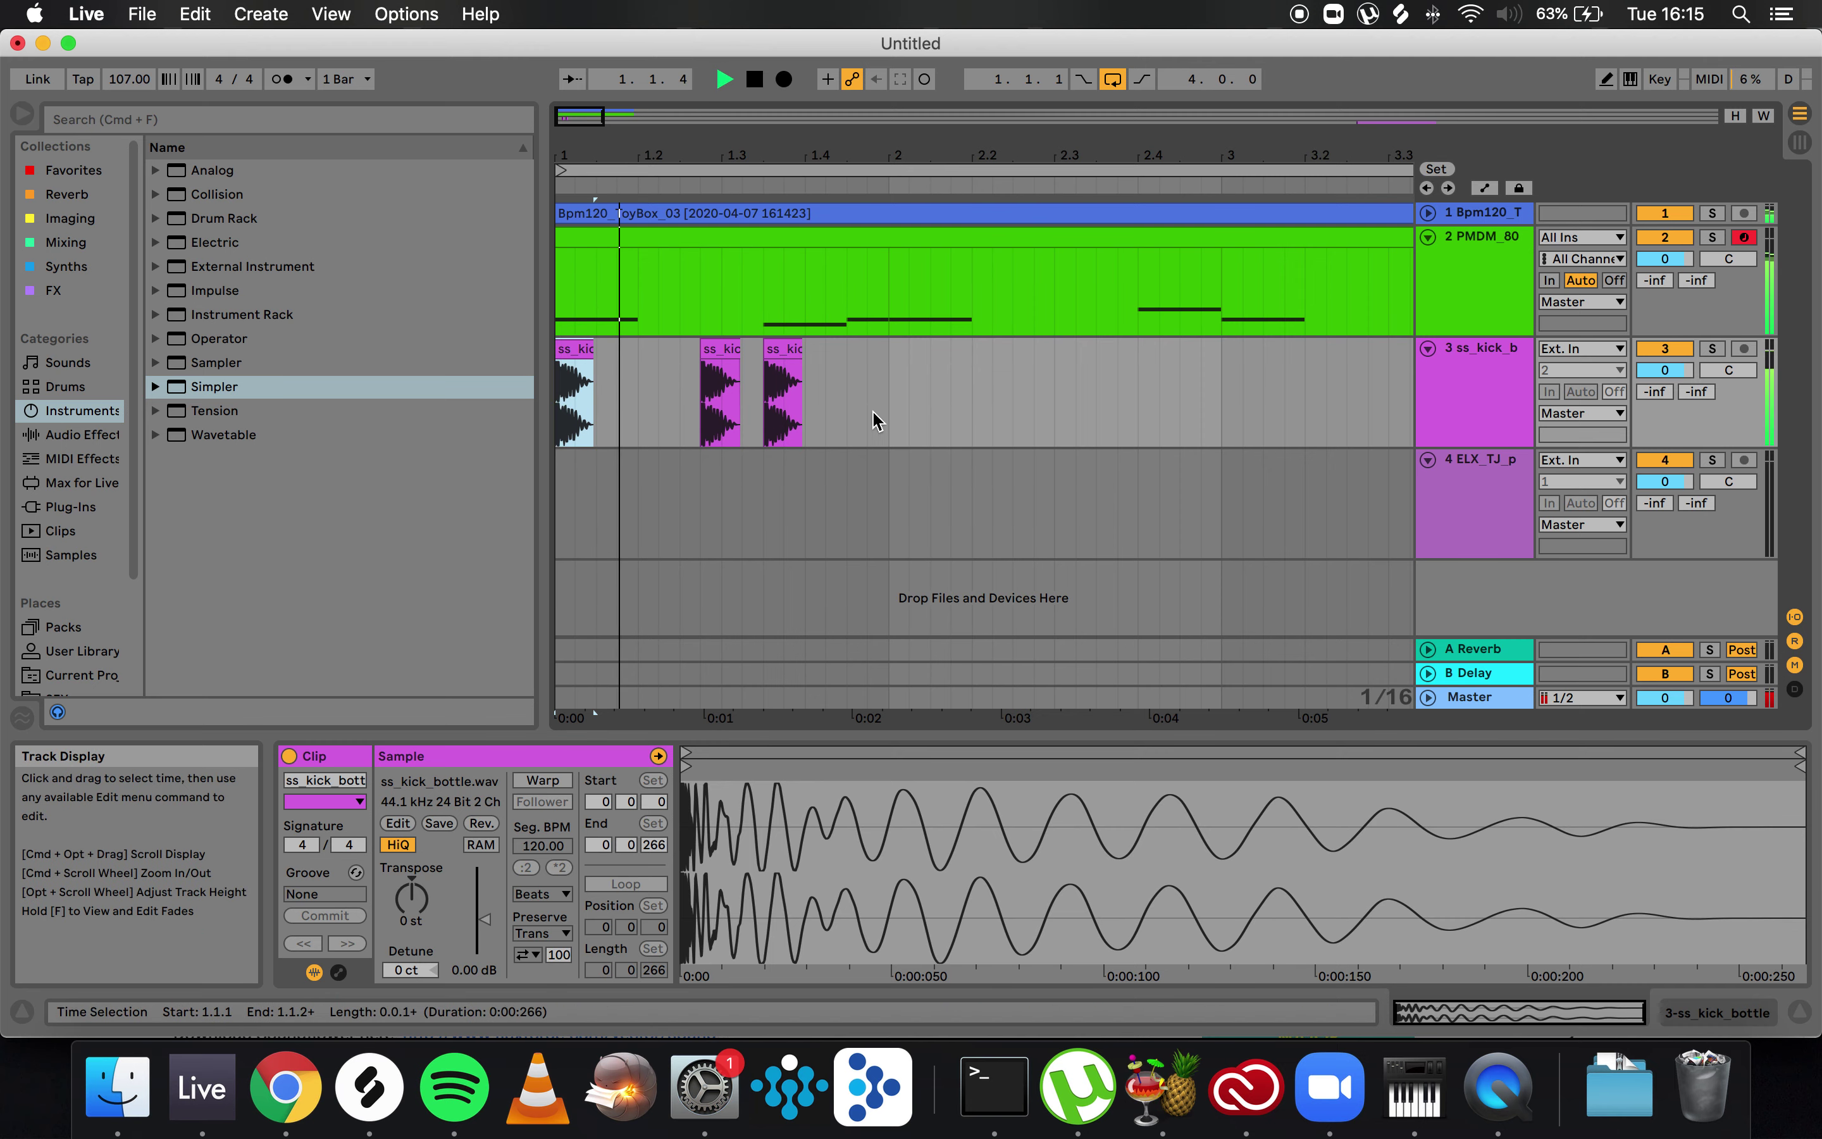
# - Place another kick copy at 2.1.1 and play the arrangement from the start
pyautogui.press('space')
pyautogui.click(890, 361)
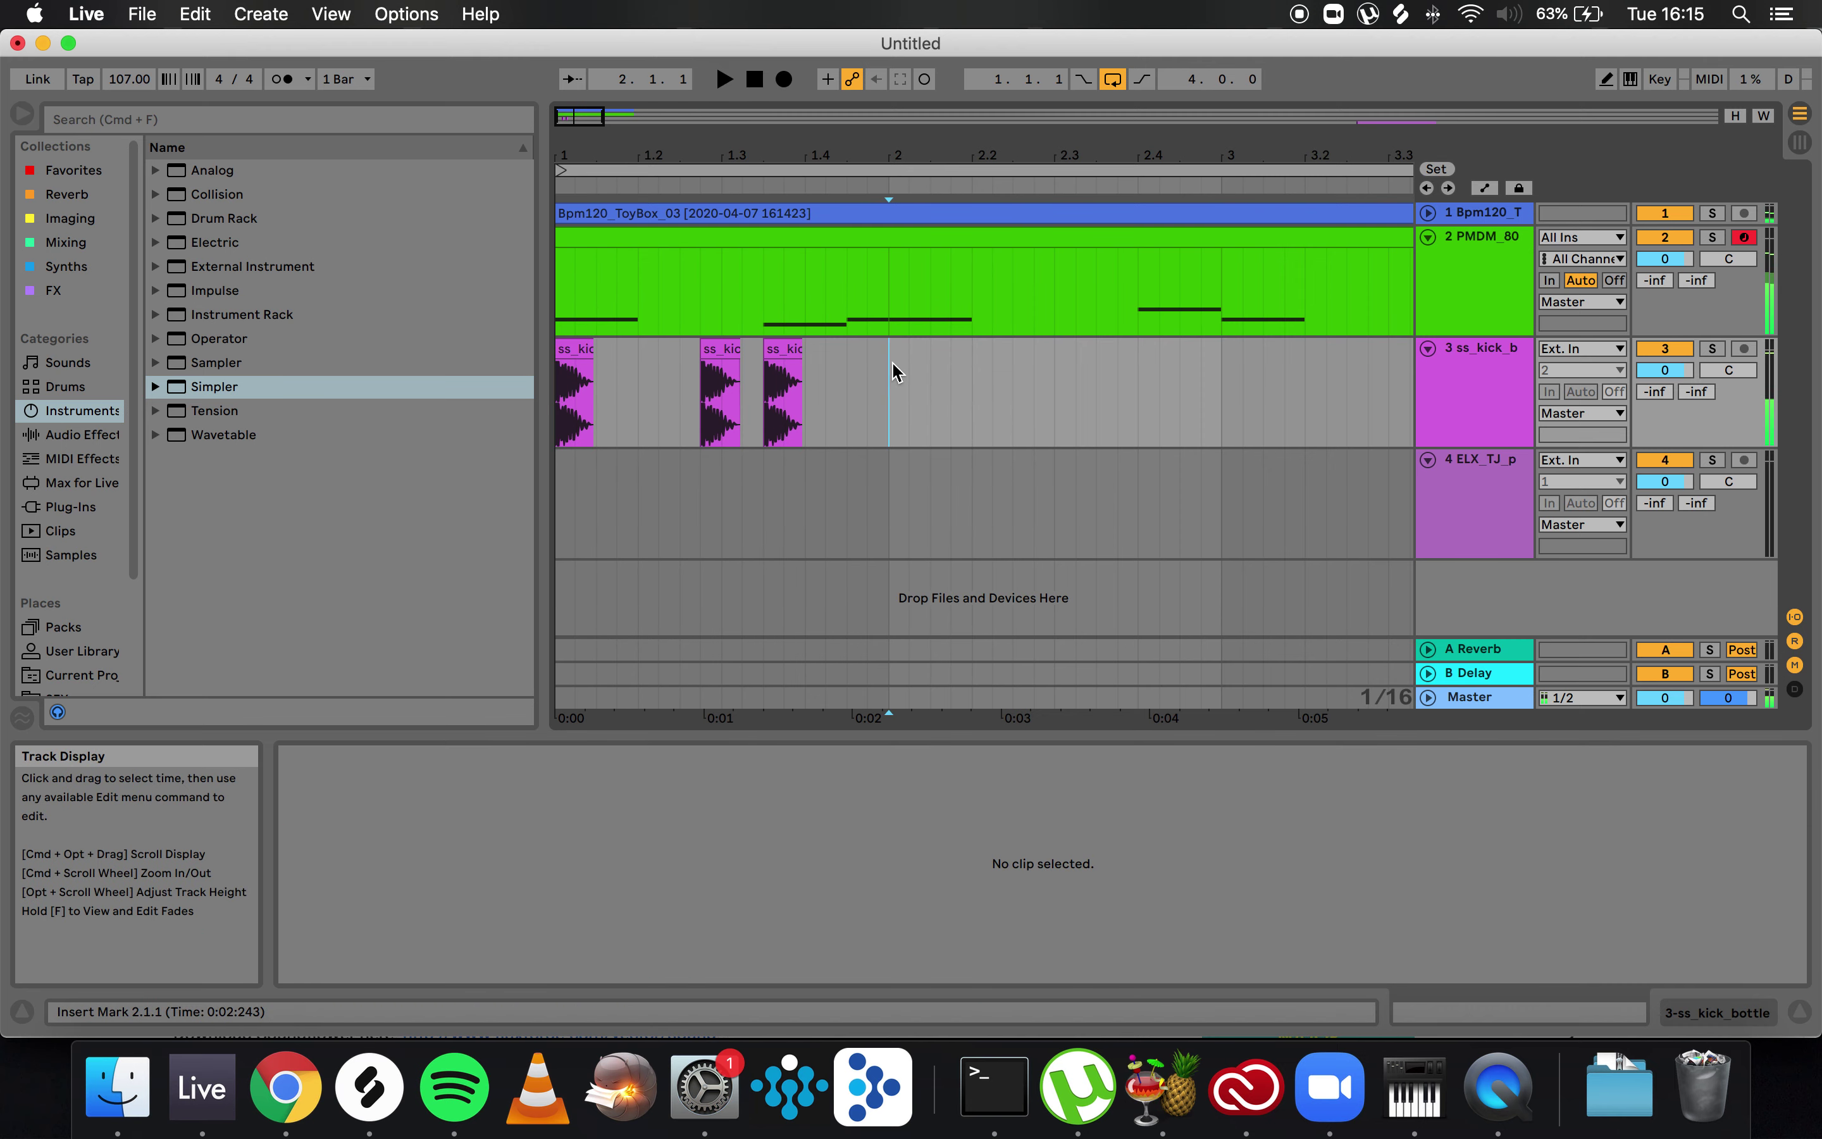
pyautogui.press('super+v')
pyautogui.click(579, 348)
pyautogui.press('space')
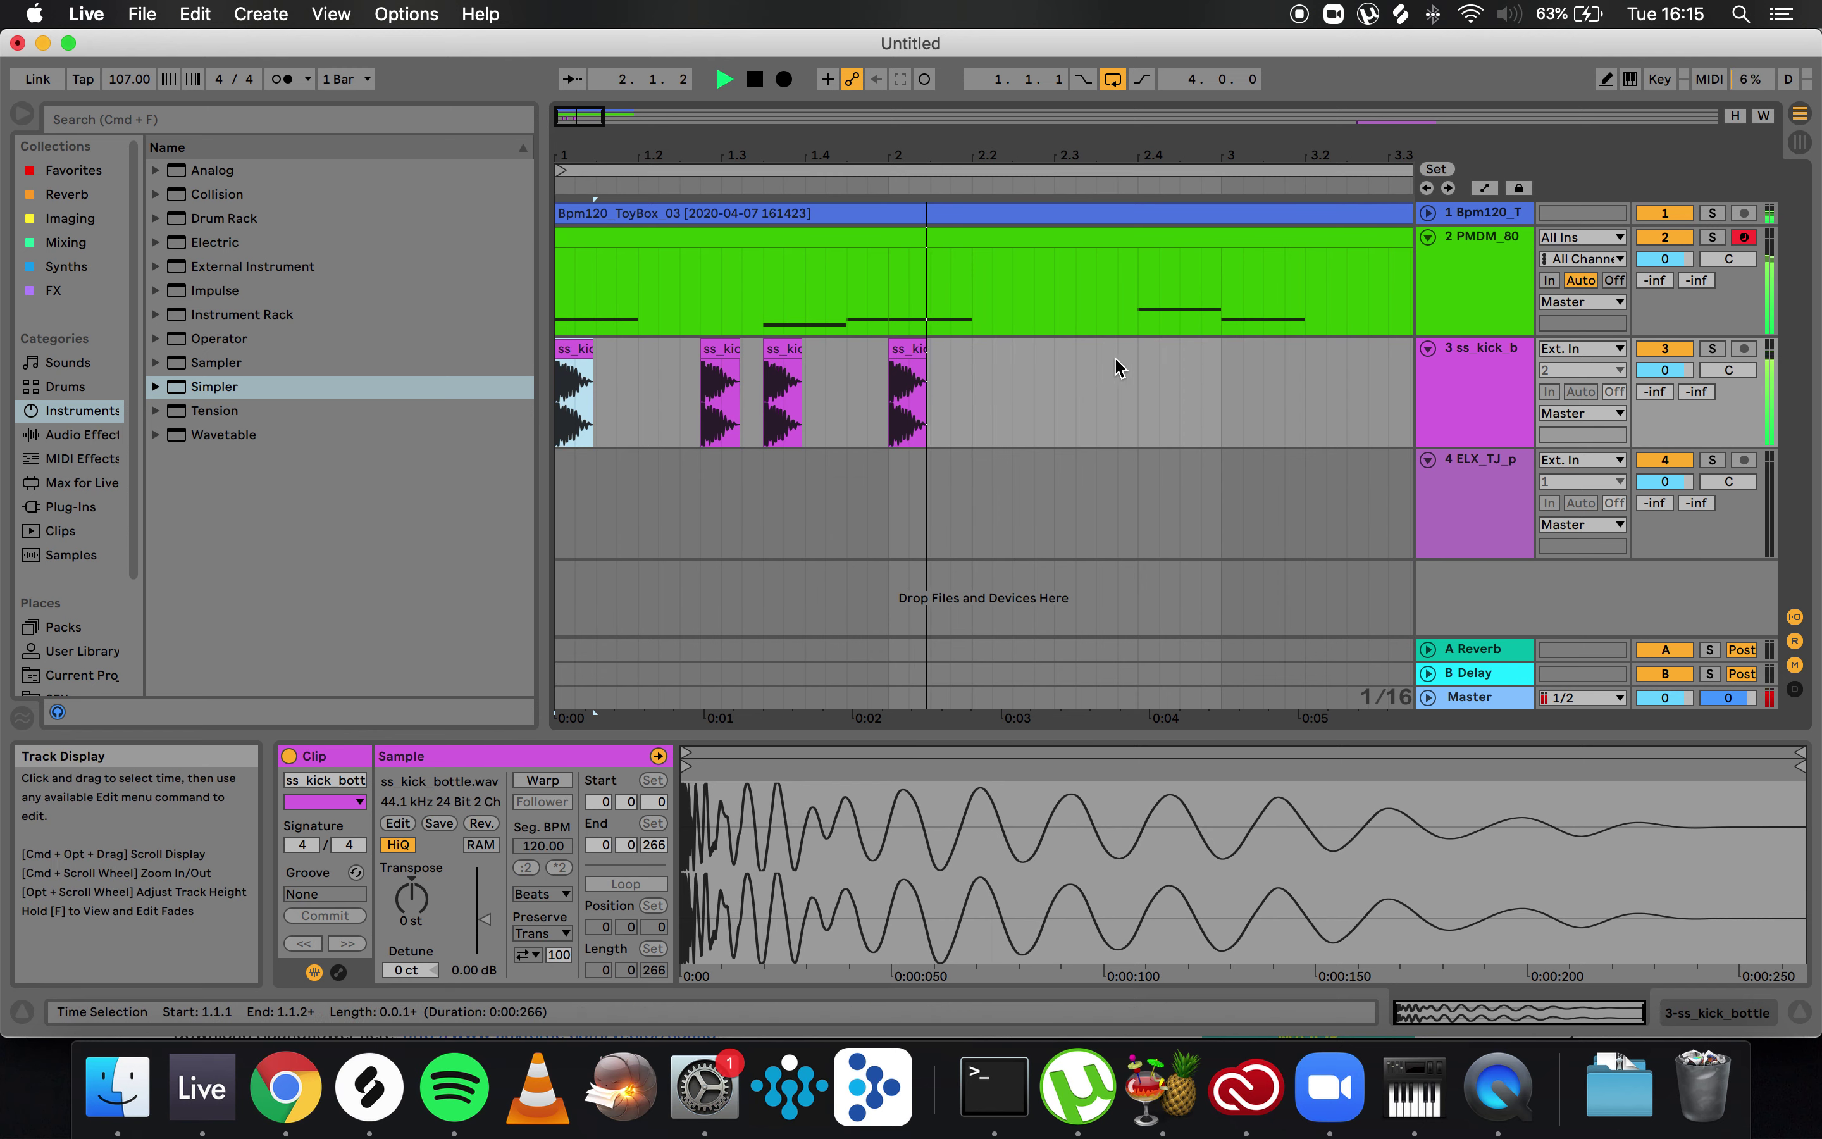
# - Add kick copies at 2.4.1 and 3.1.1 under the 808 notes and stop playback
pyautogui.click(1139, 354)
pyautogui.press('super+v')
pyautogui.press('space')
pyautogui.click(1201, 388)
pyautogui.press('super+v')
pyautogui.hscroll(2, 1145, 399)
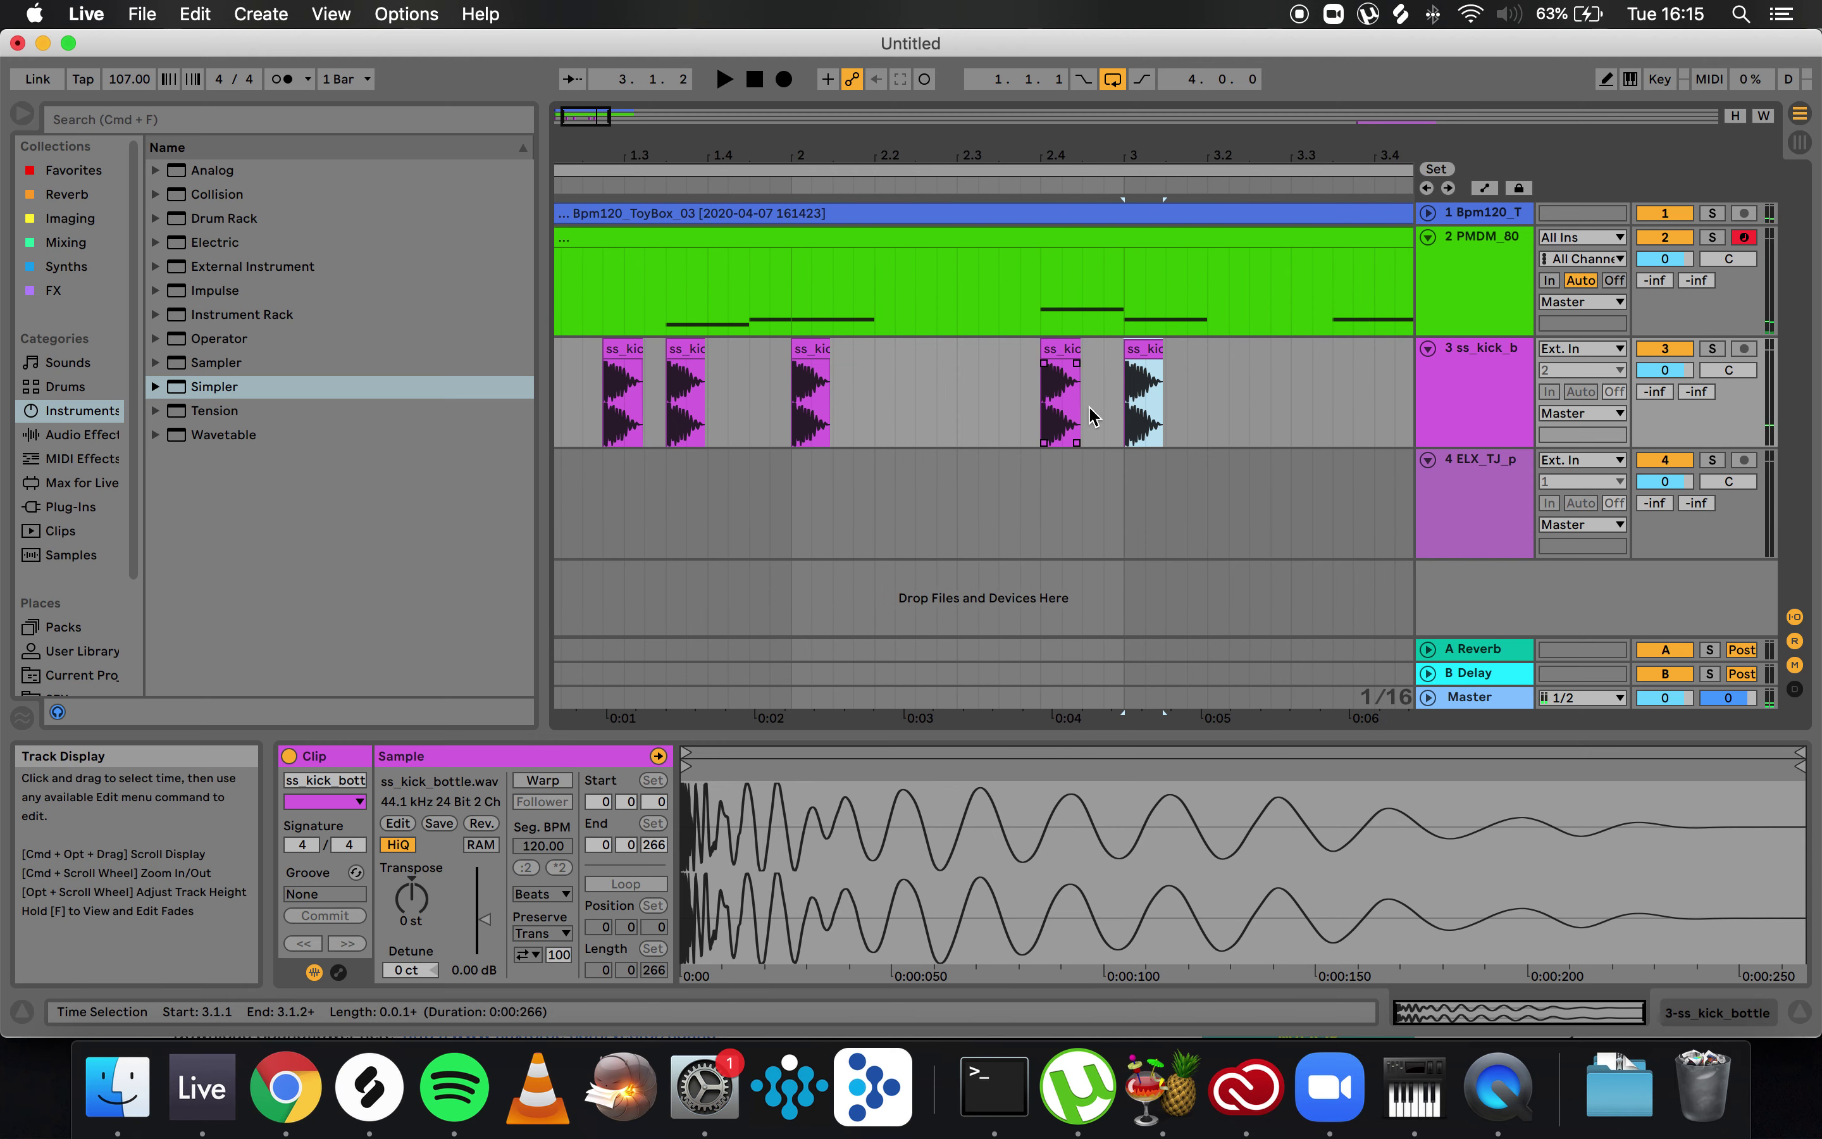
# - Copy the kick clip at 3.1.1 and paste it at 2.4.4
pyautogui.moveTo(1146, 388); pyautogui.dragTo(1130, 396)
pyautogui.press('super+c')
pyautogui.click(1106, 388)
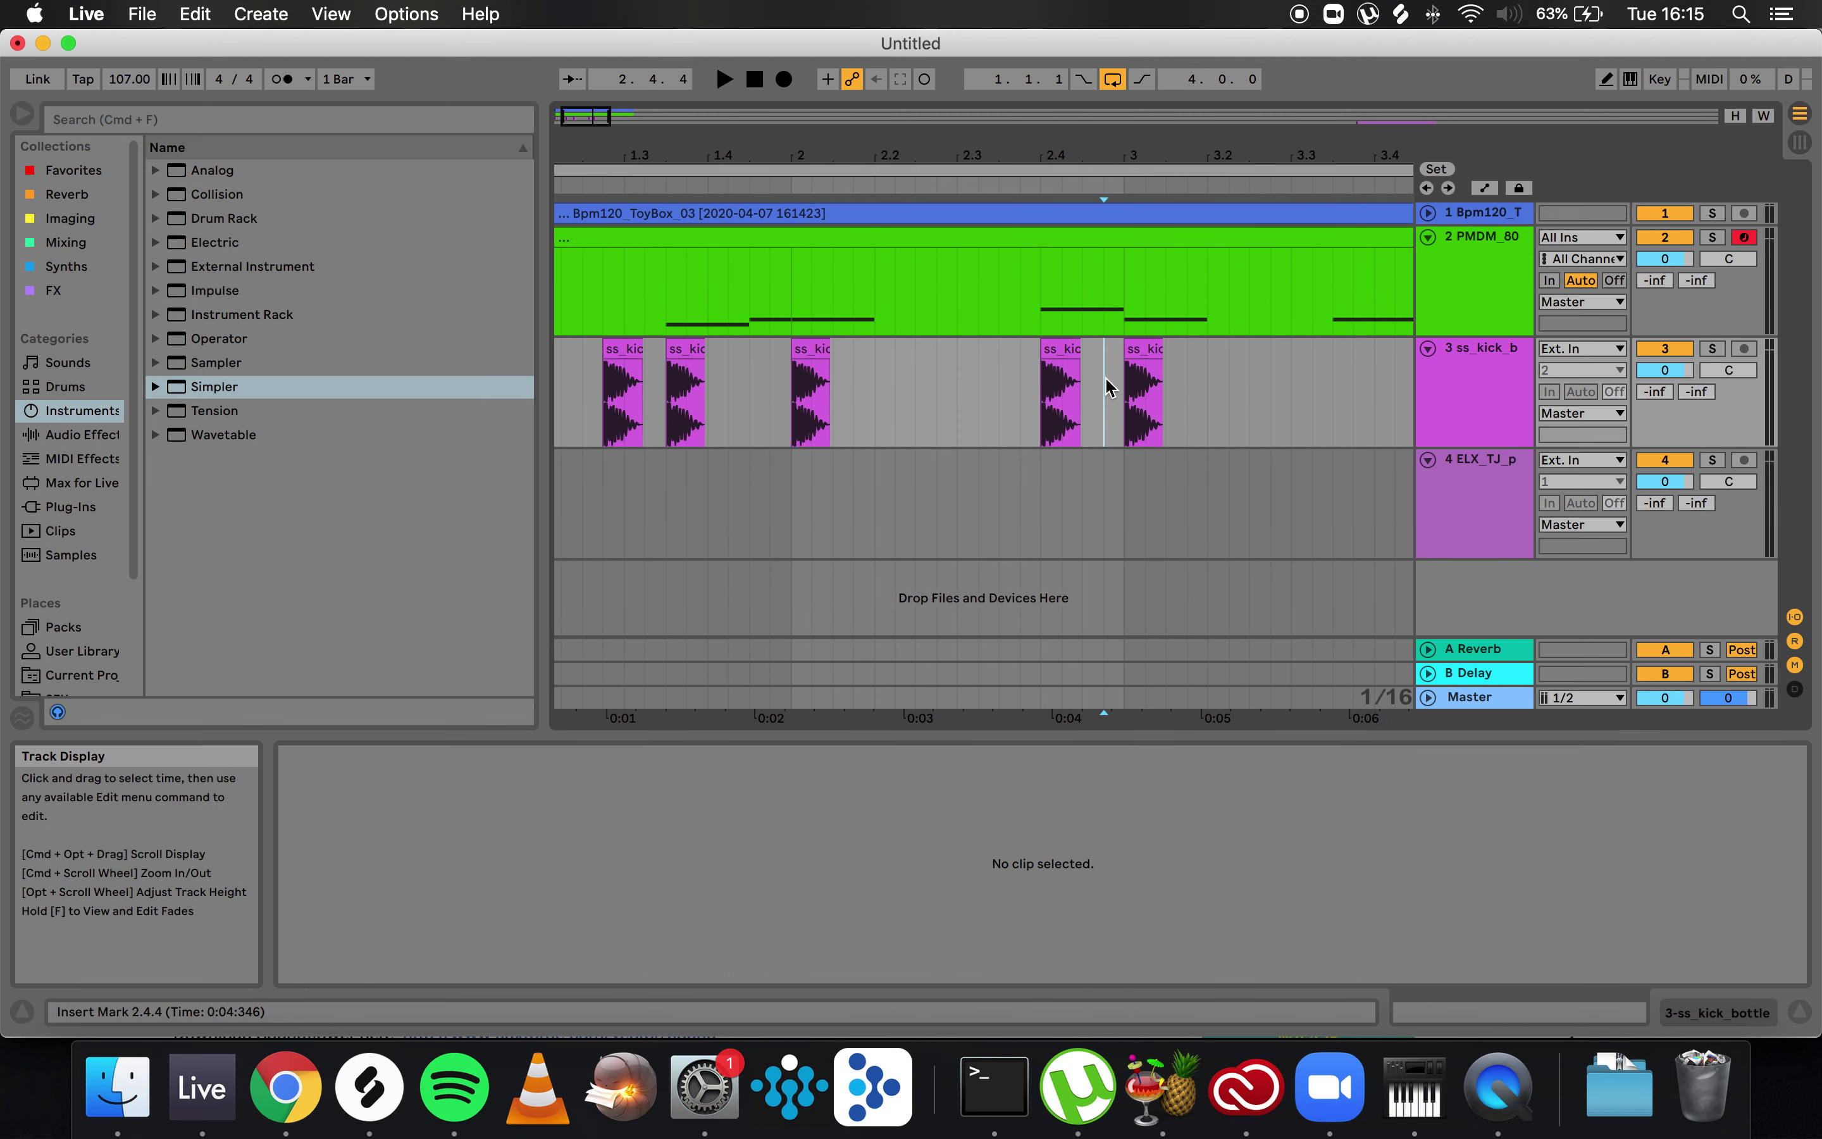
pyautogui.press('super+v')
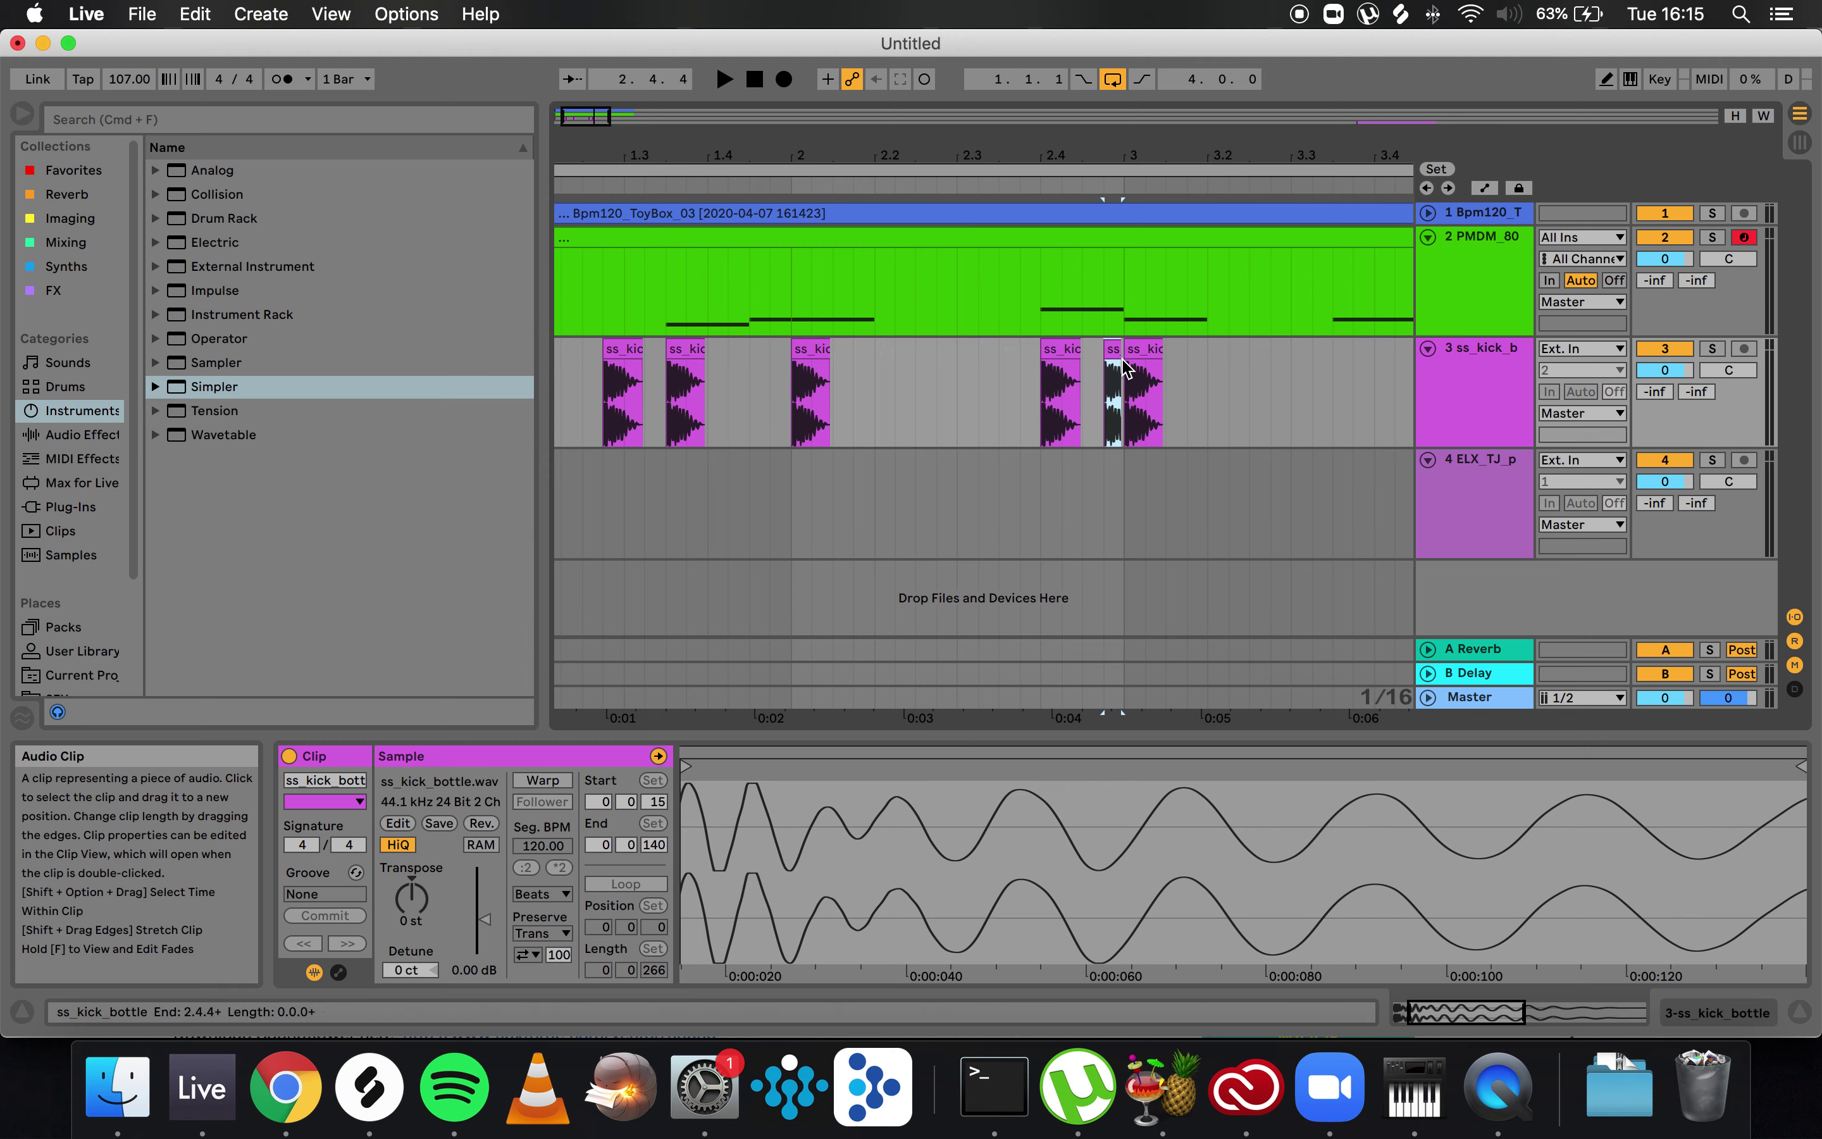
# - Transpose the short kick at 2.4.4 up 2 semitones and audition it from 2.3.4
pyautogui.scroll(2, 1107, 374)
pyautogui.click(1141, 367)
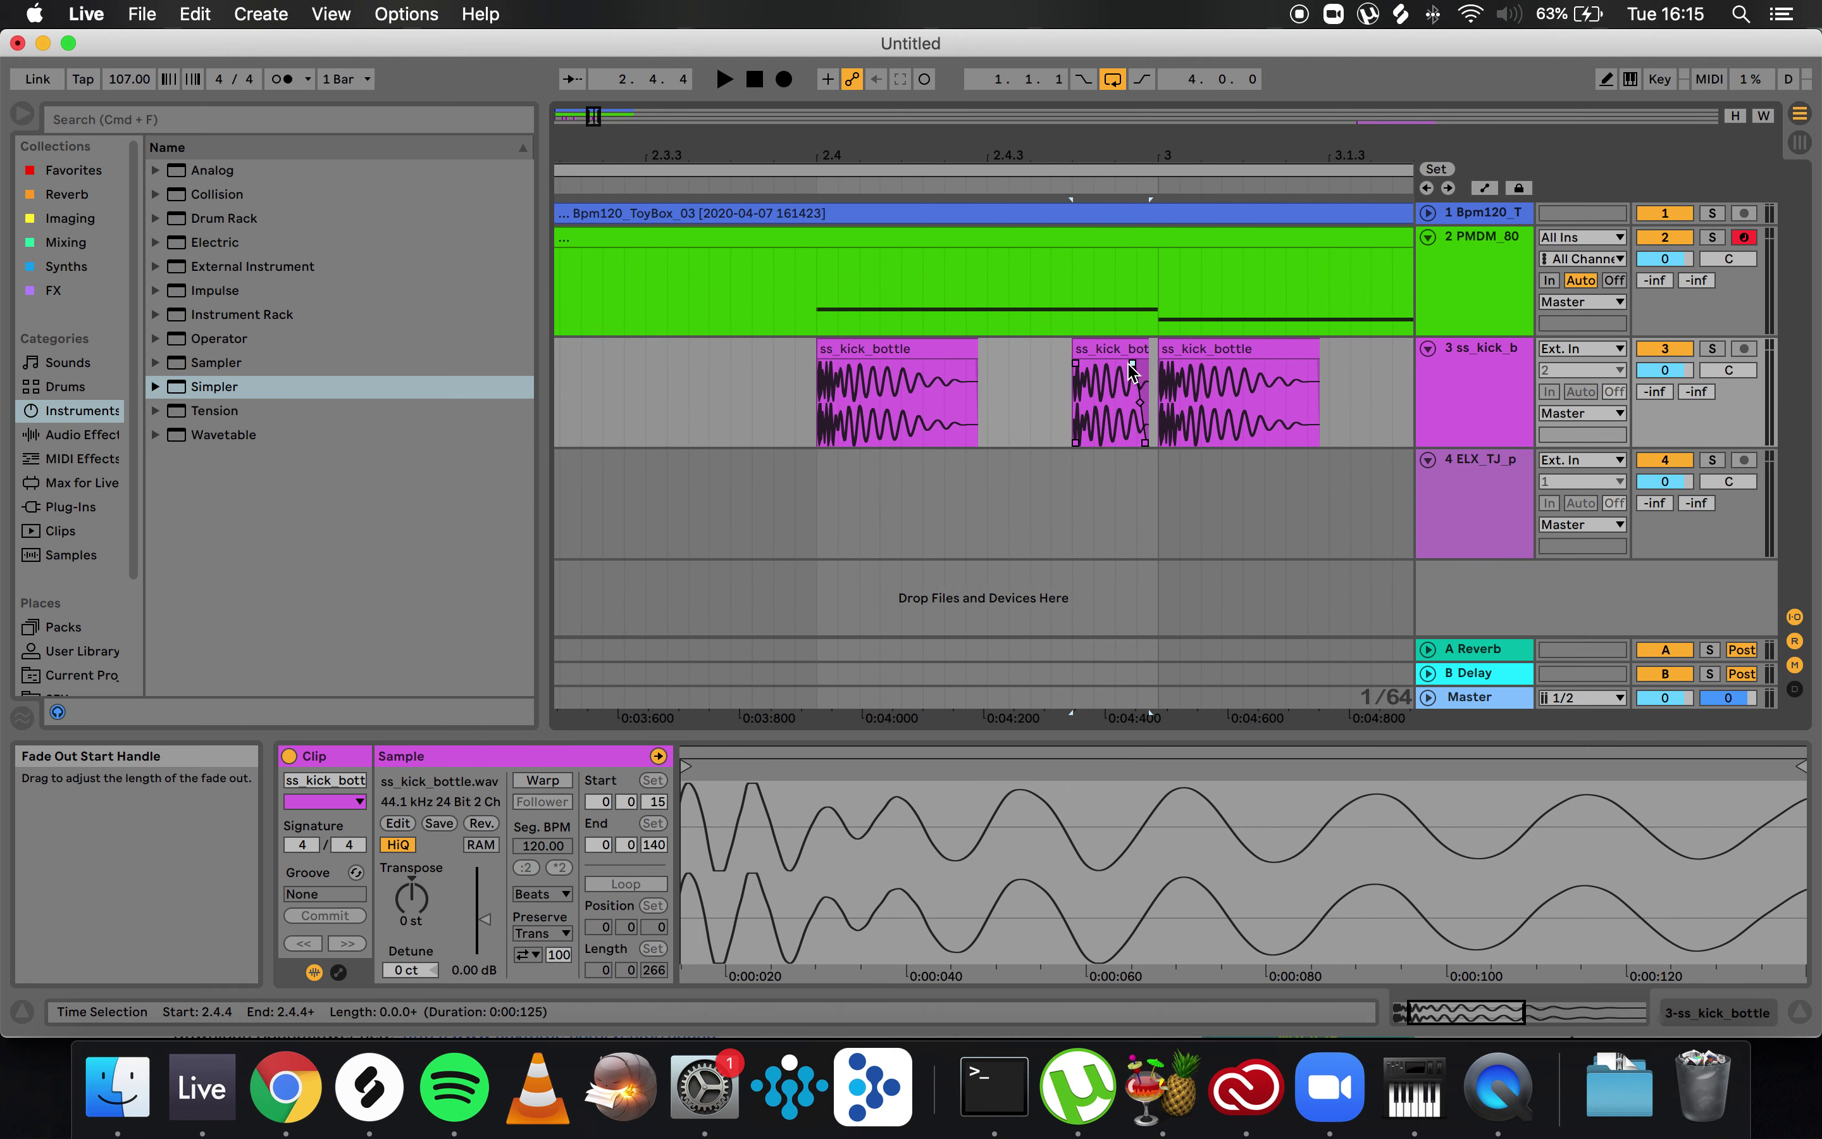
pyautogui.moveTo(411, 898); pyautogui.dragTo(411, 892)
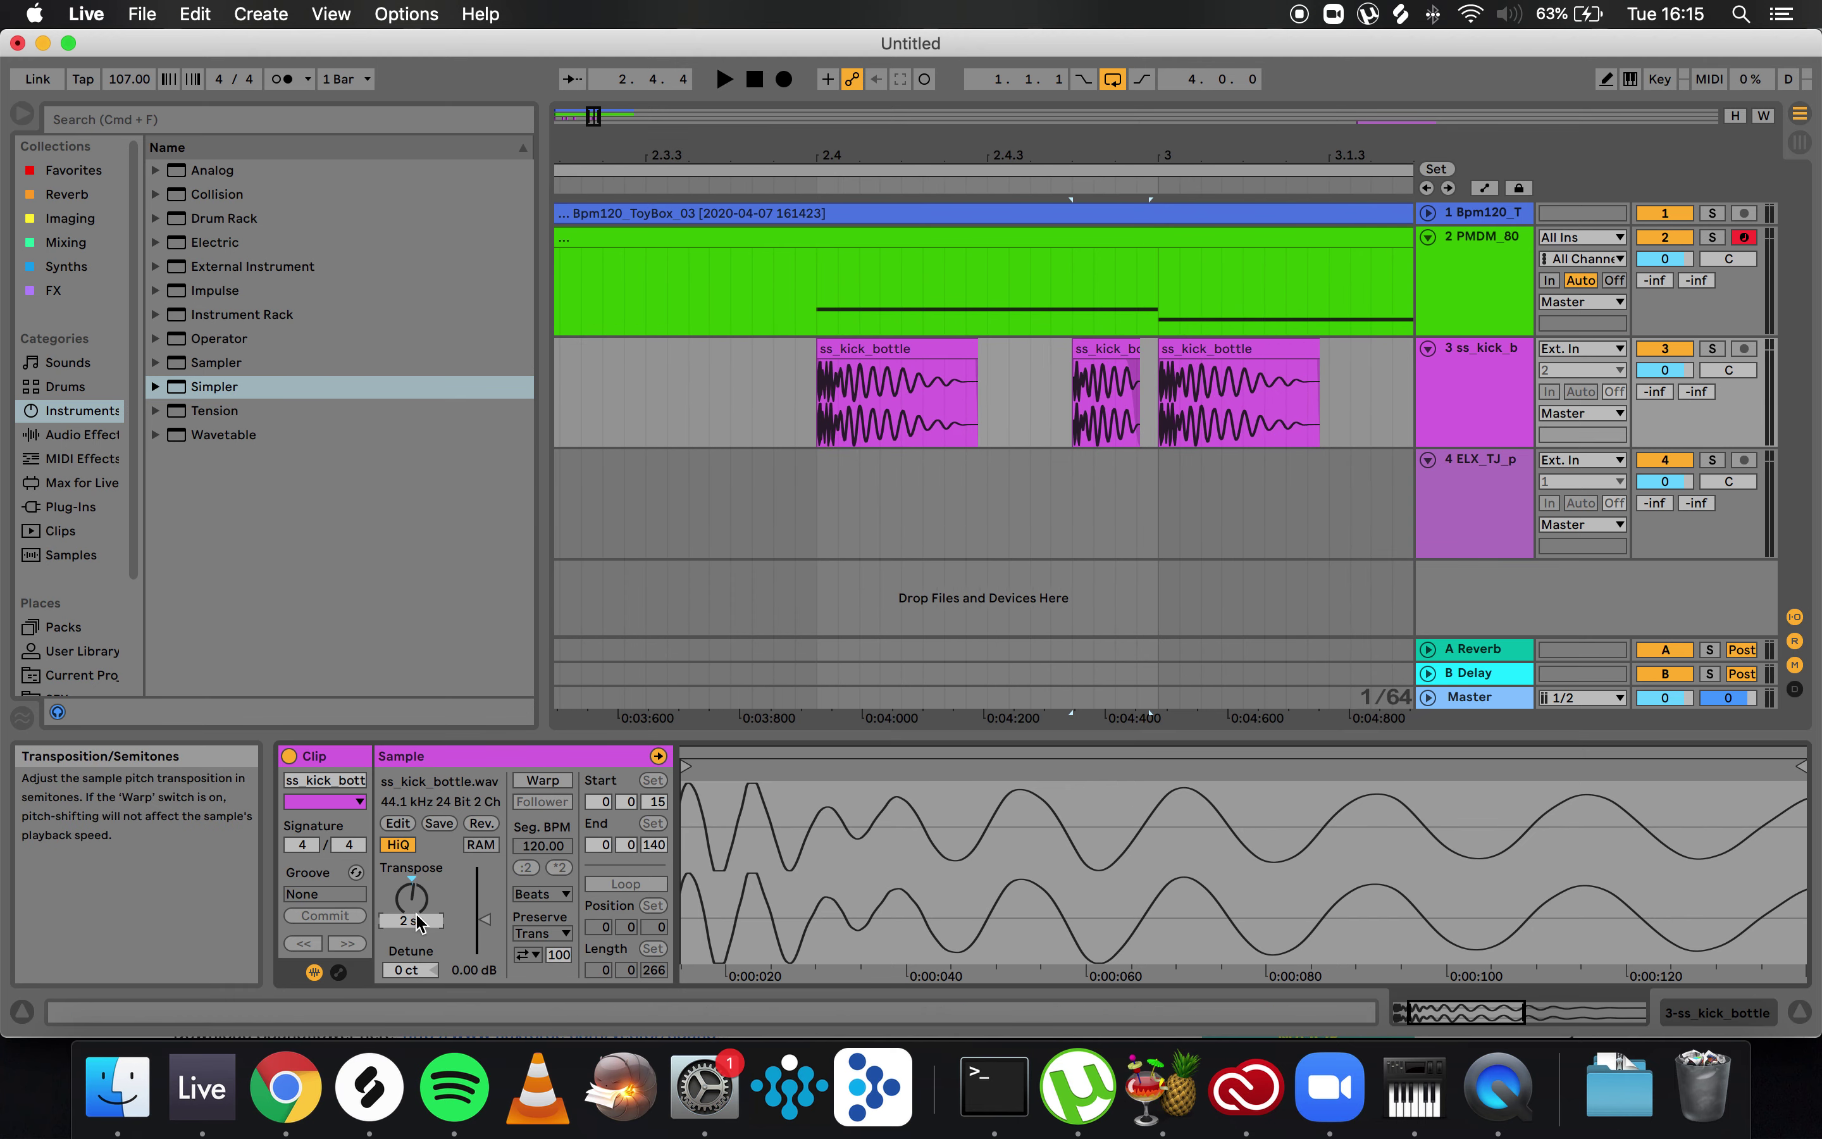
pyautogui.click(731, 435)
pyautogui.press('space')
pyautogui.press('space')
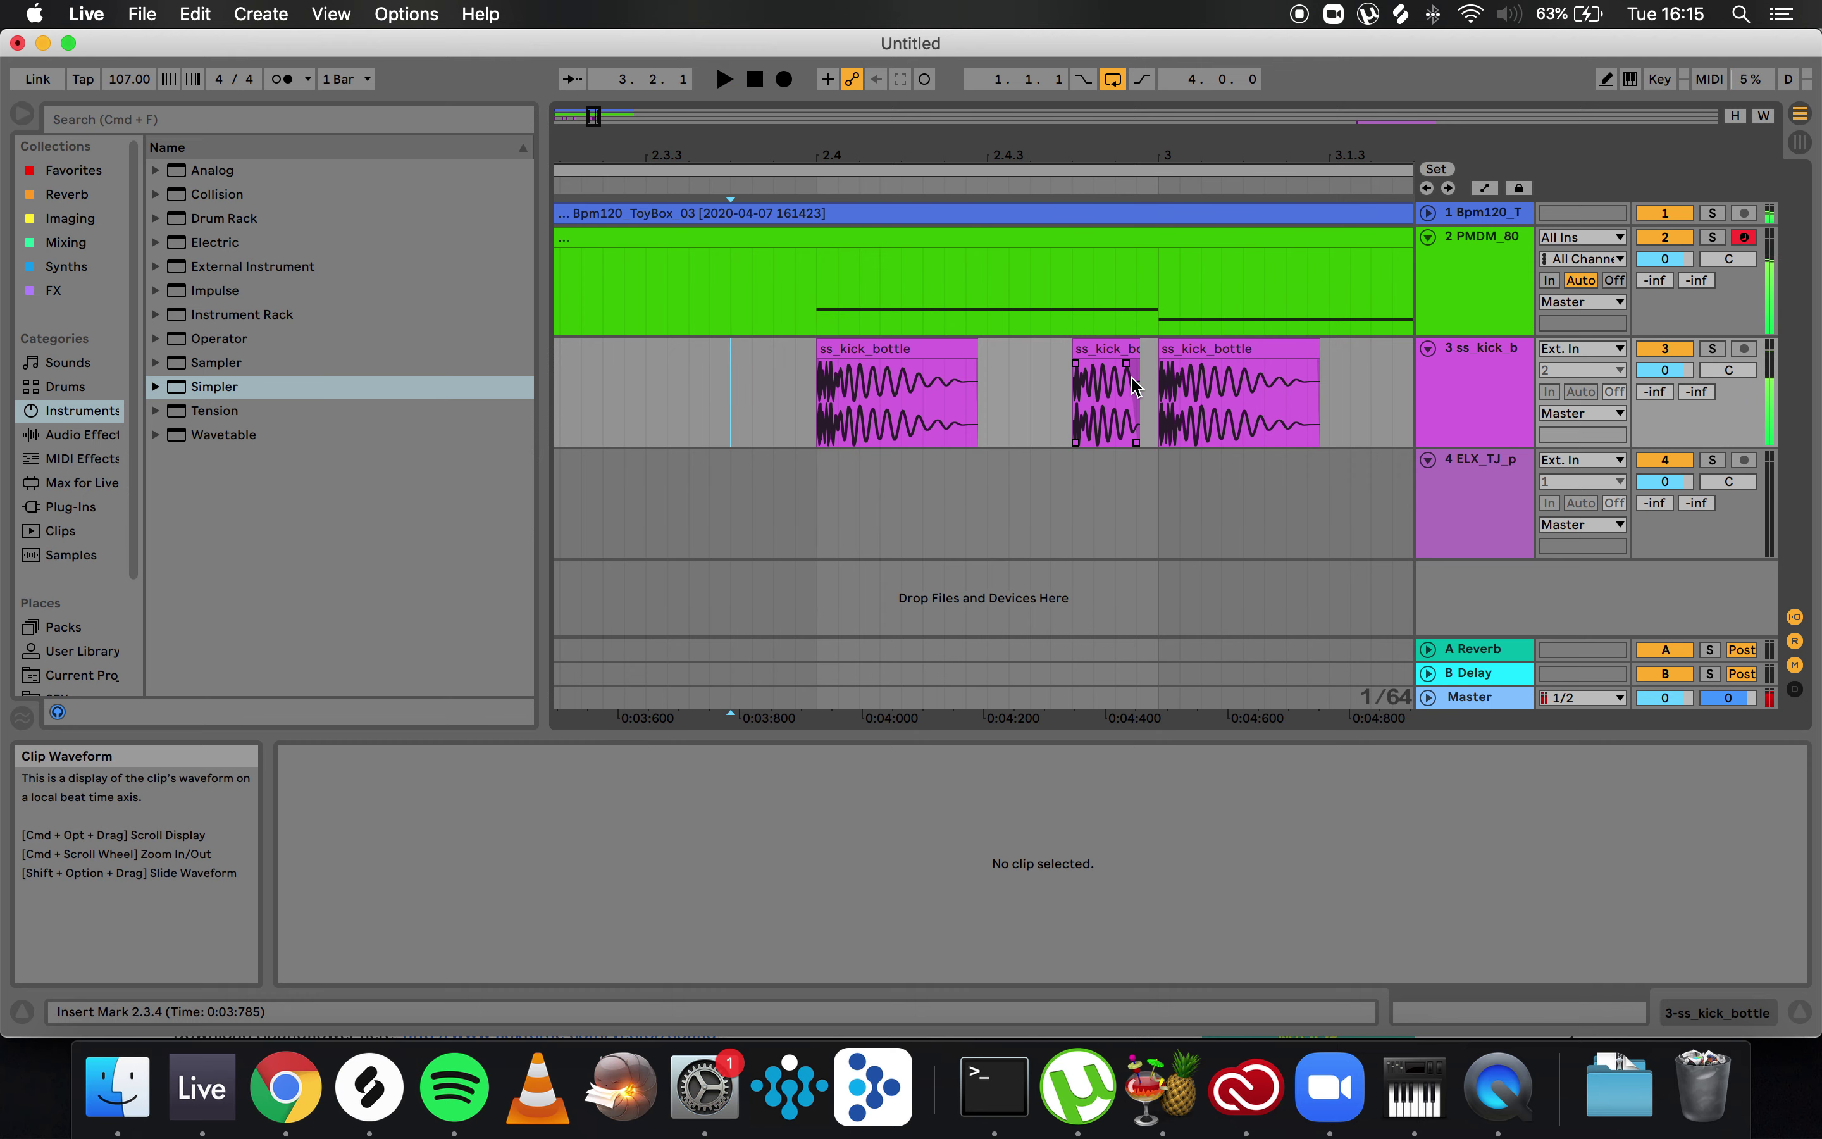
# - Play the kick pattern with the 808 and foley loop from 1.1.1
pyautogui.press('-')
pyautogui.press('-')
pyautogui.press('-')
pyautogui.press('-')
pyautogui.hscroll(-3, 607, 411)
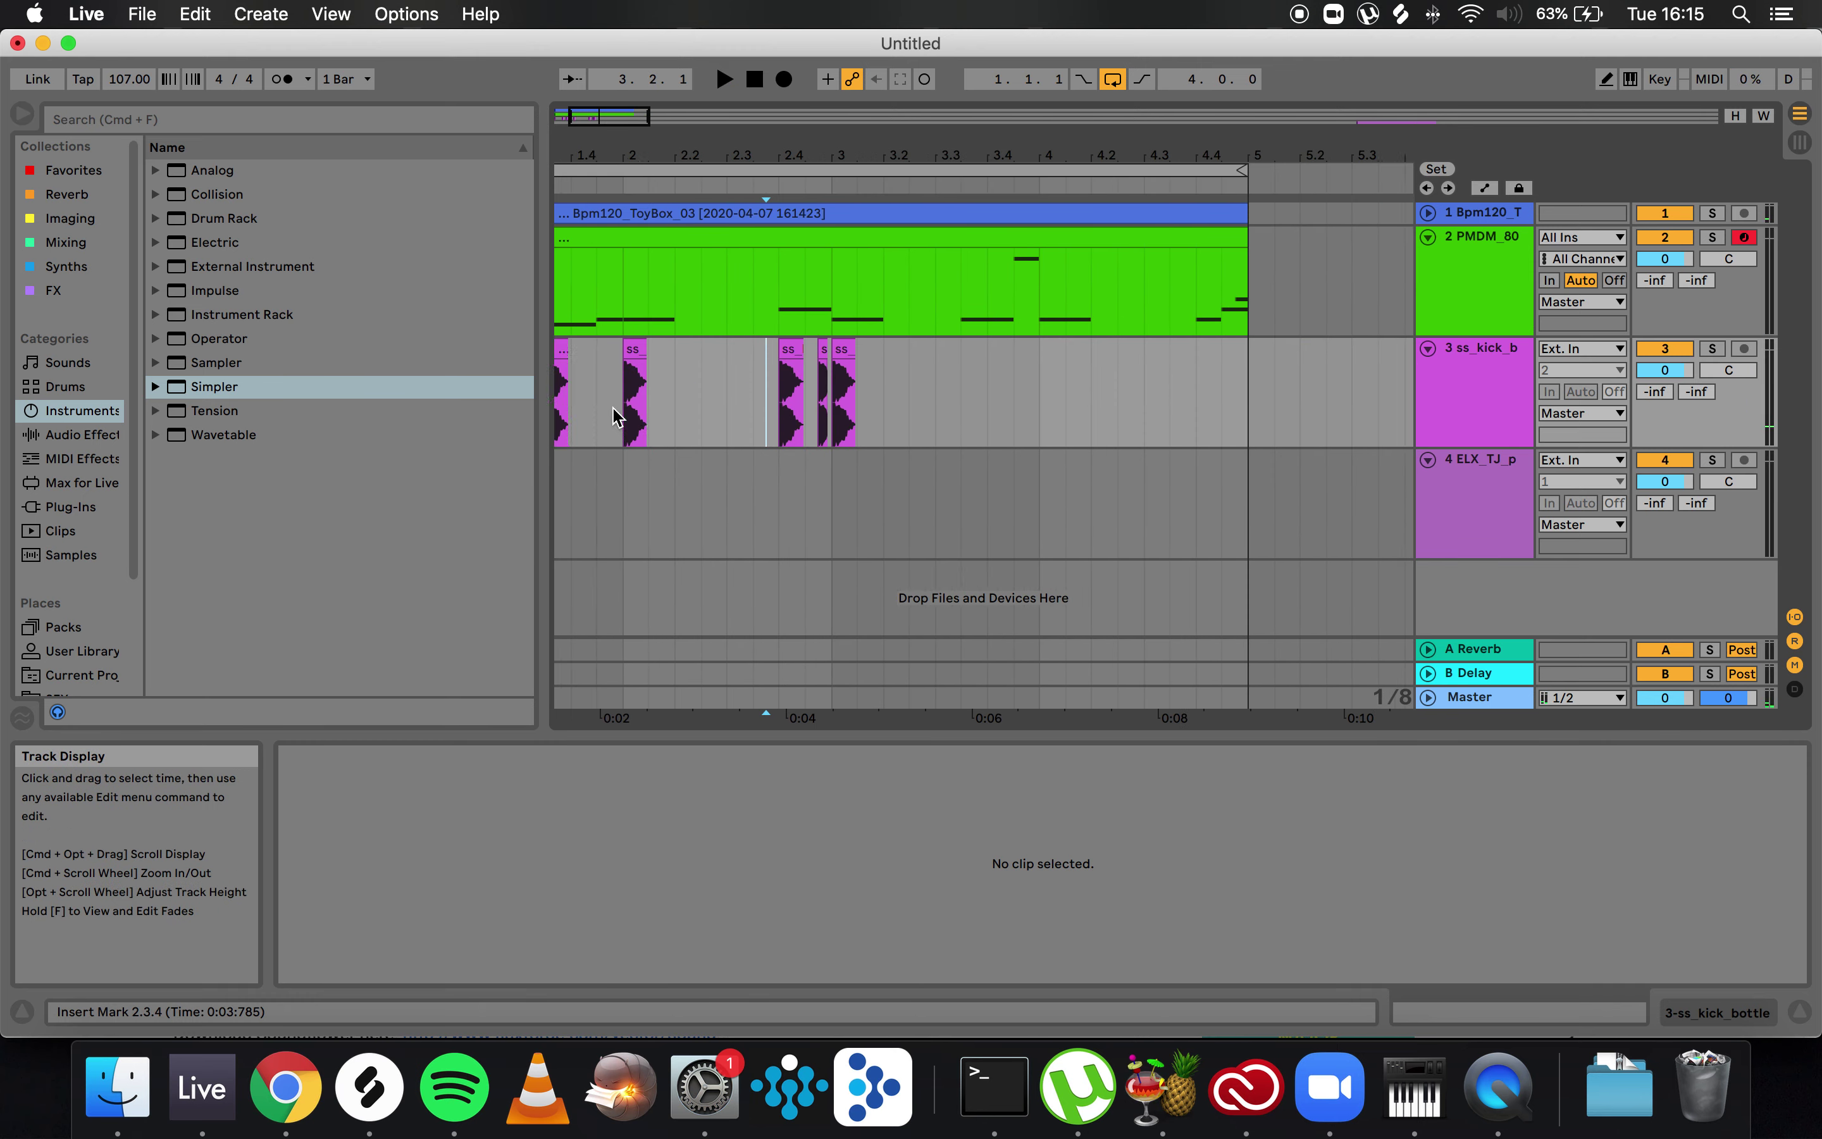
pyautogui.click(547, 355)
pyautogui.press('space')
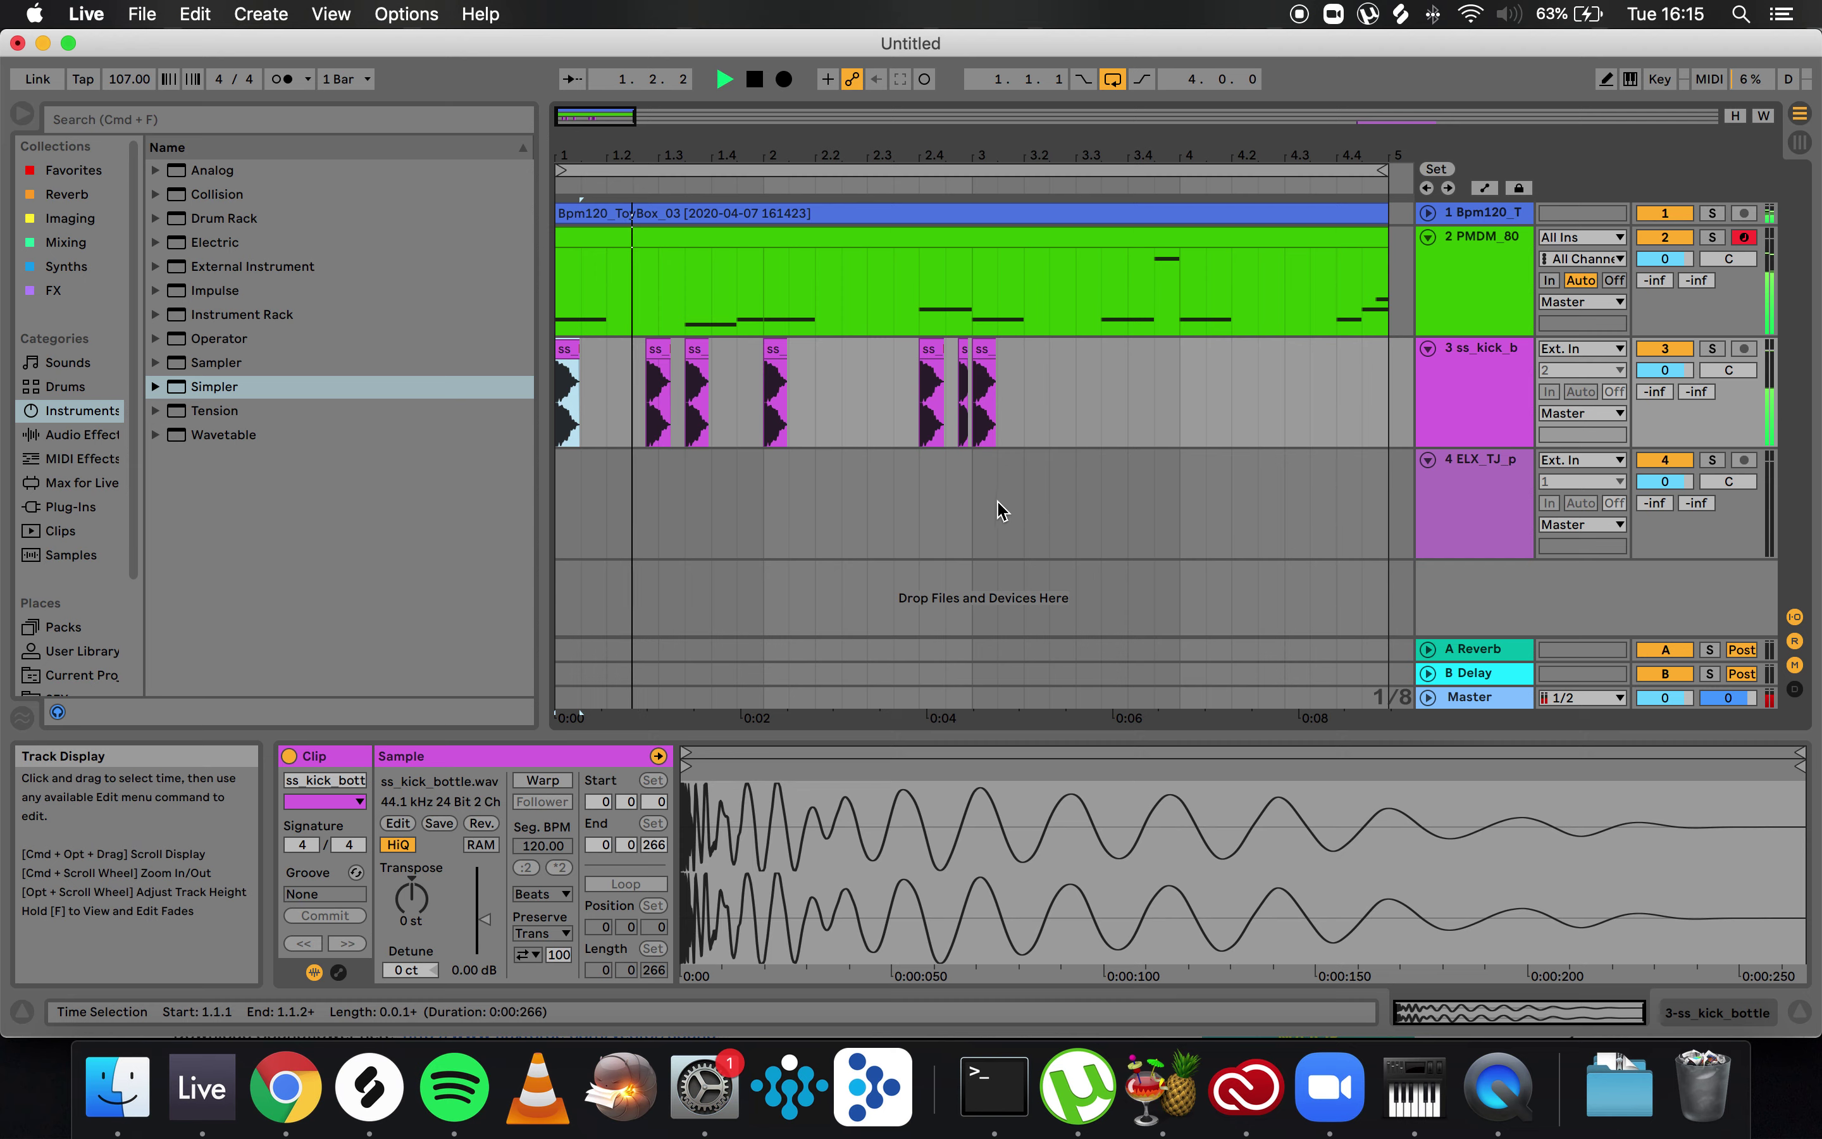
# - Paste copies of the 3.1.1 kick at 3.3.3, 3.4.3 and 4.1.1, and stop playback
pyautogui.click(982, 369)
pyautogui.press('super+c')
pyautogui.click(1102, 369)
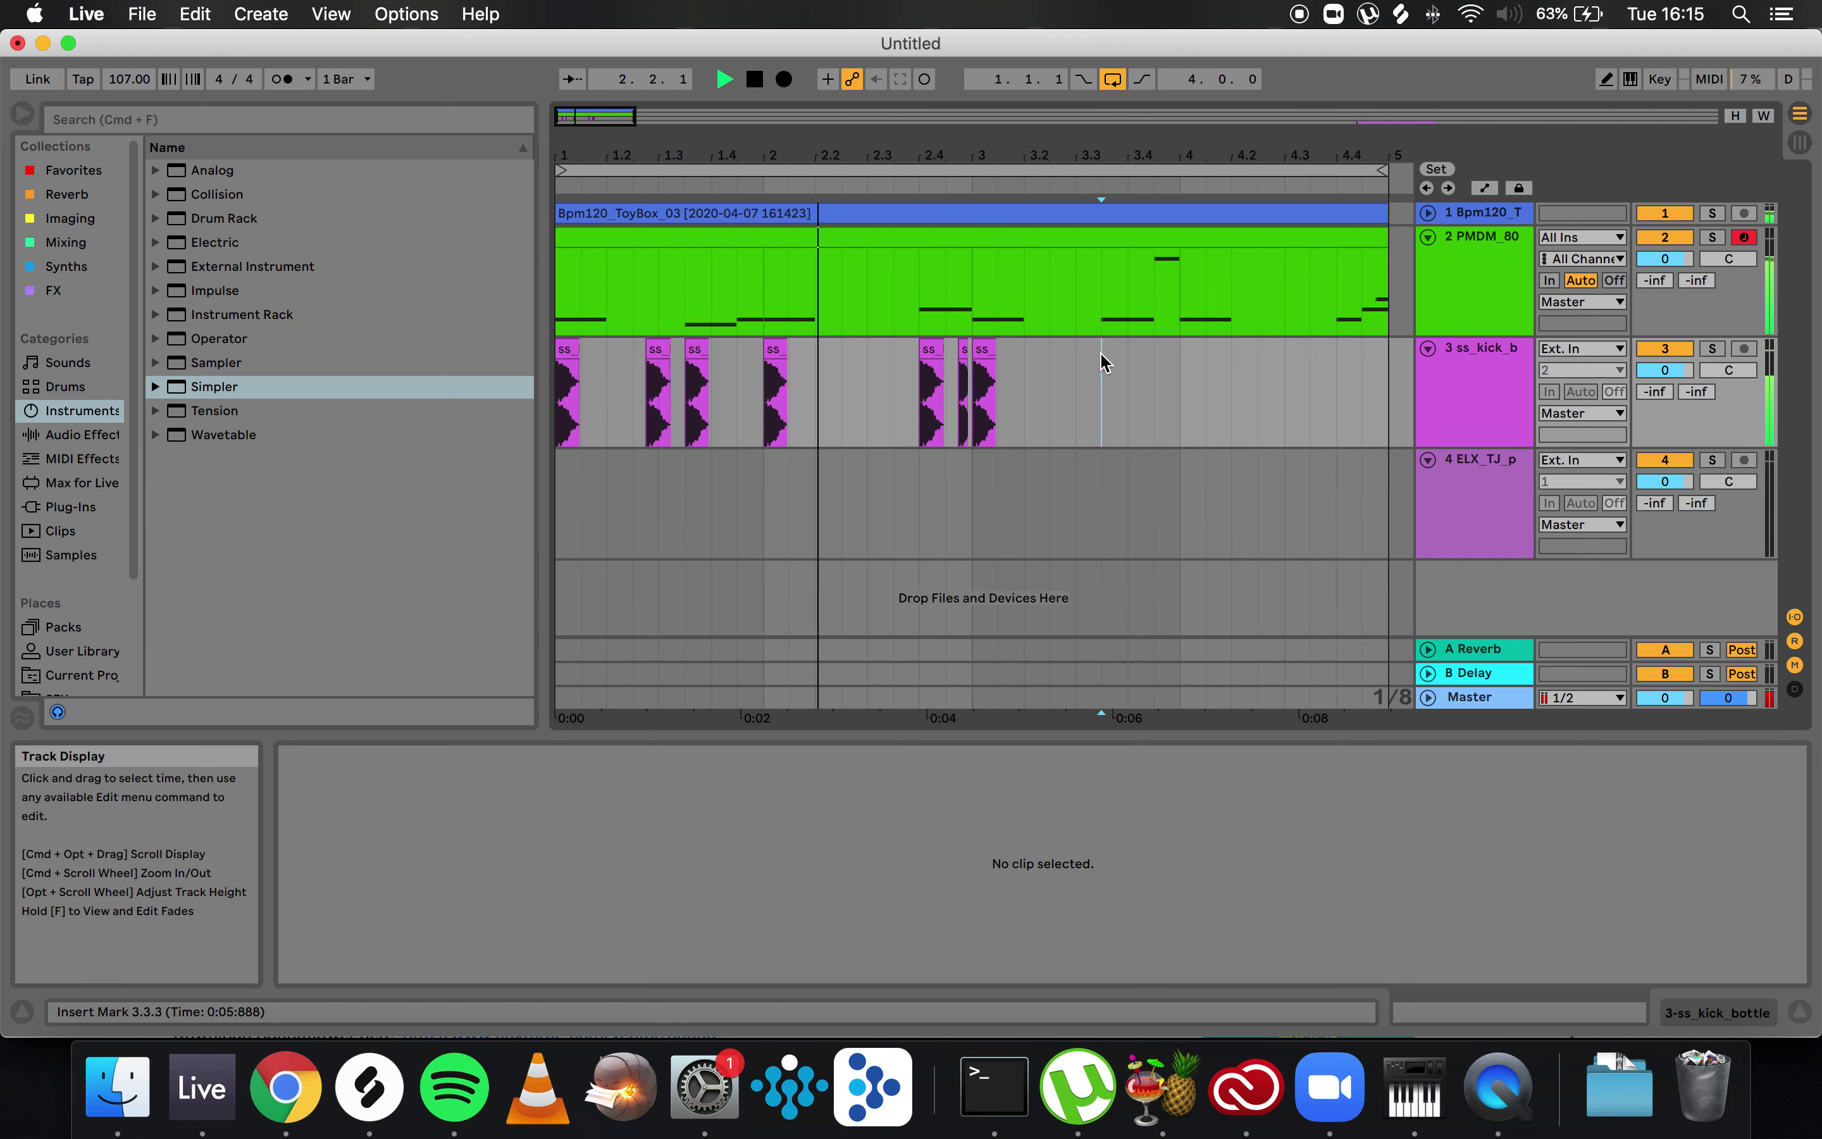
pyautogui.press('super+v')
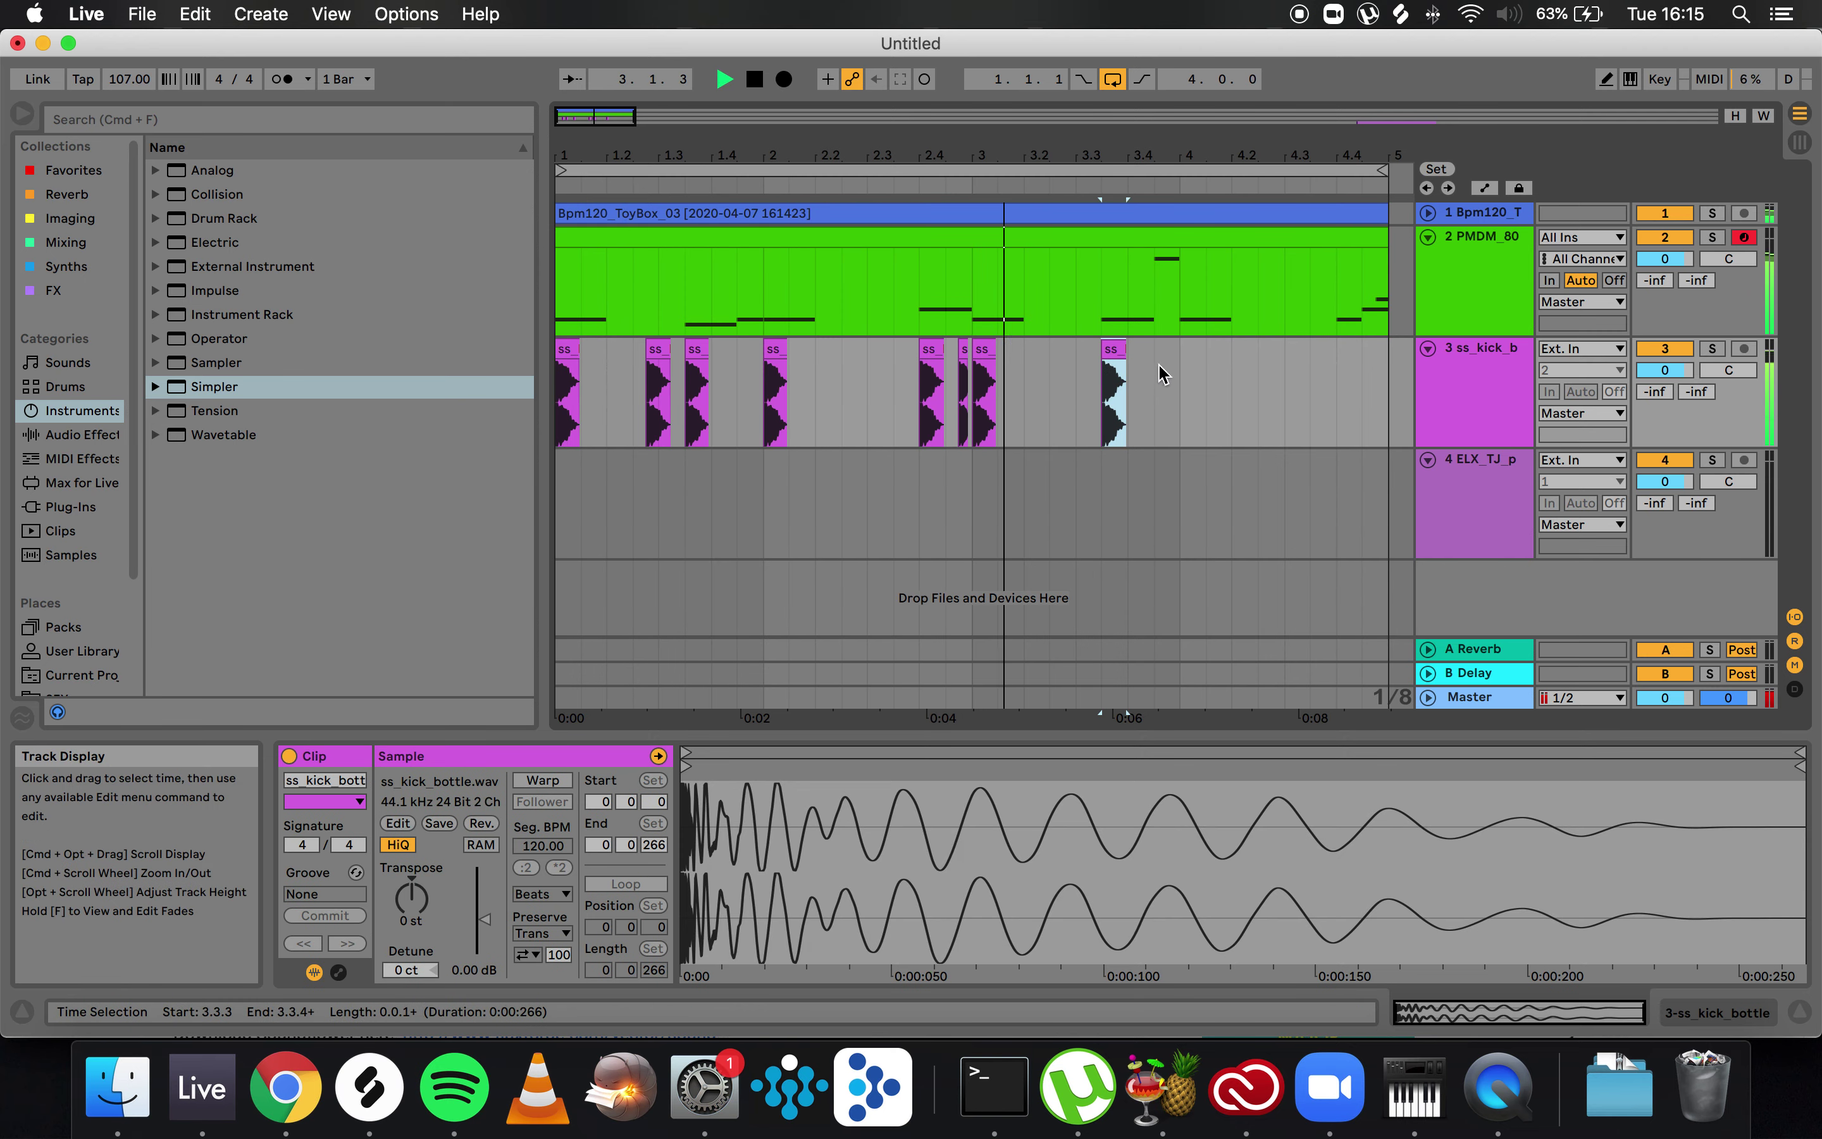
pyautogui.press('space')
pyautogui.click(1152, 373)
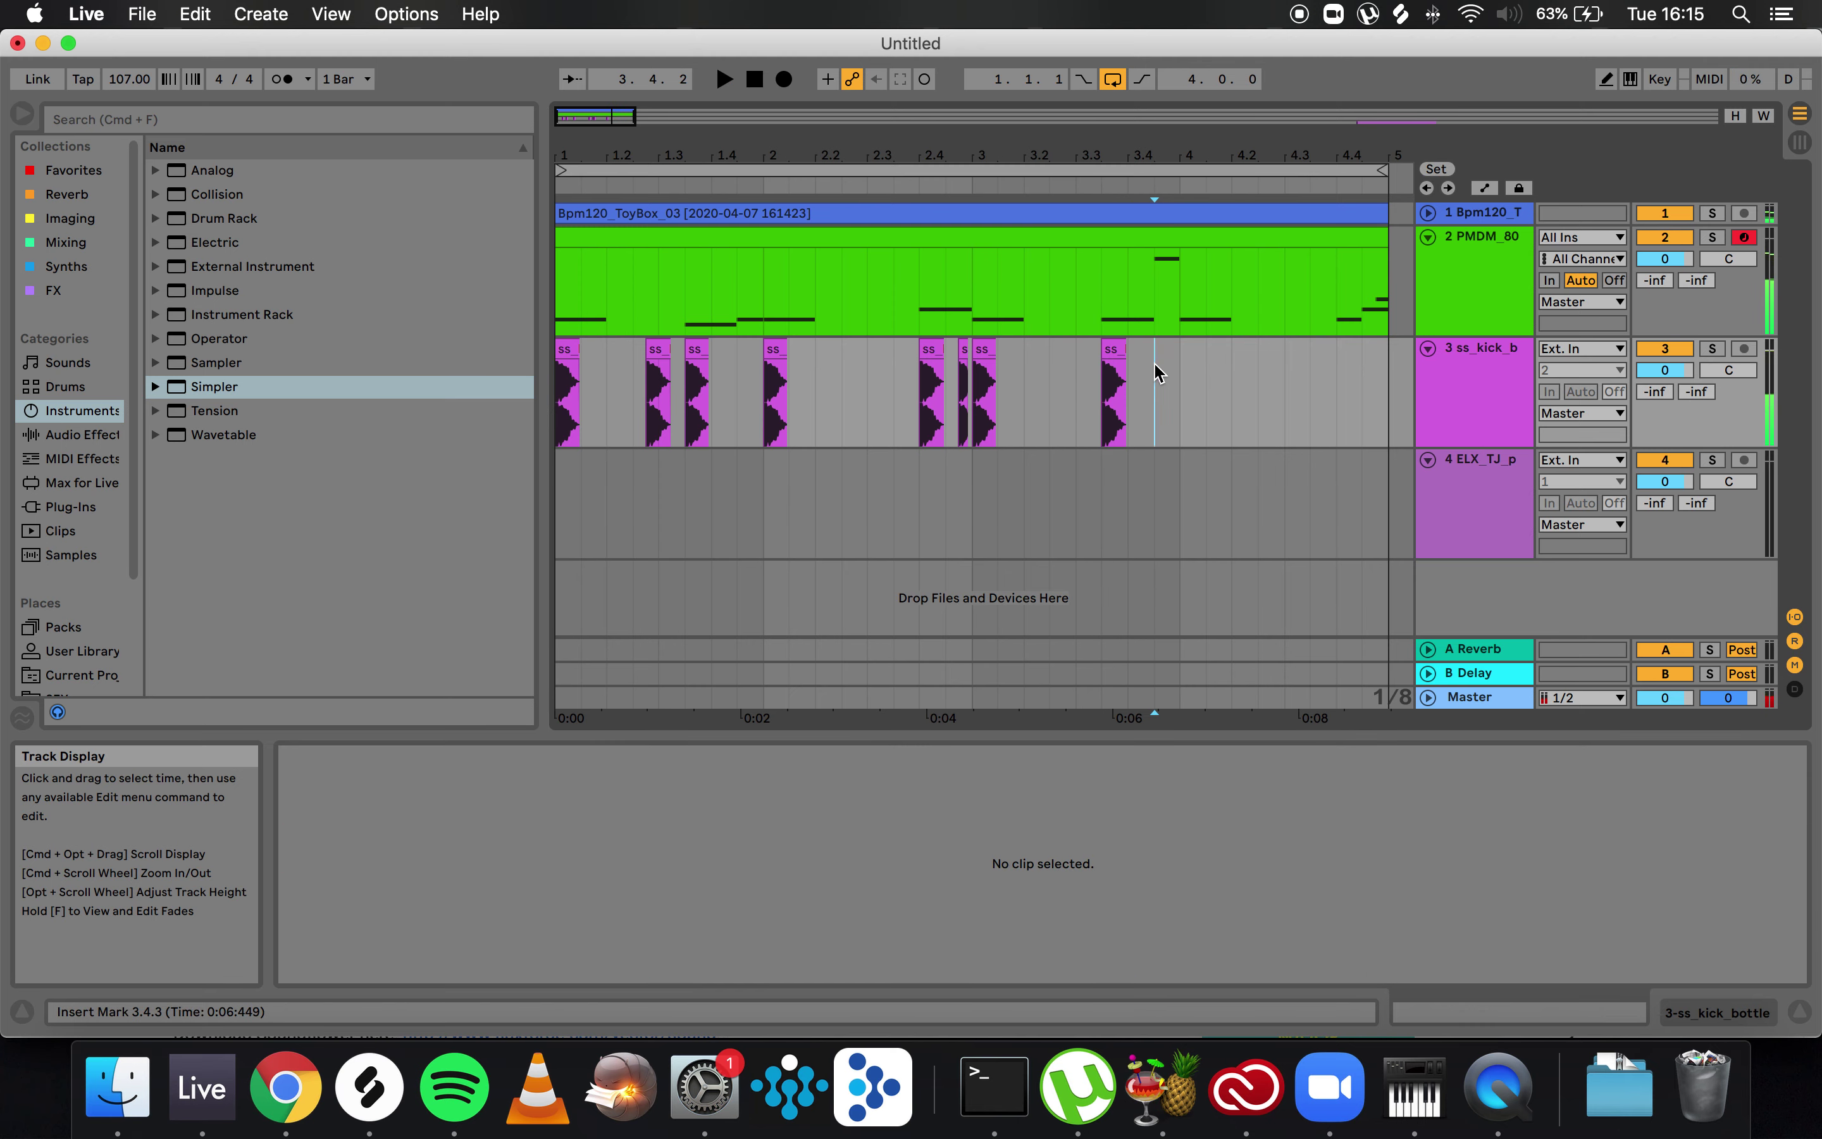
pyautogui.press('super+v')
pyautogui.click(1189, 373)
pyautogui.press('super+v')
# - Transpose the kick clip at 3.4.3 up 5 semitones and audition it from bar 3
pyautogui.click(1160, 363)
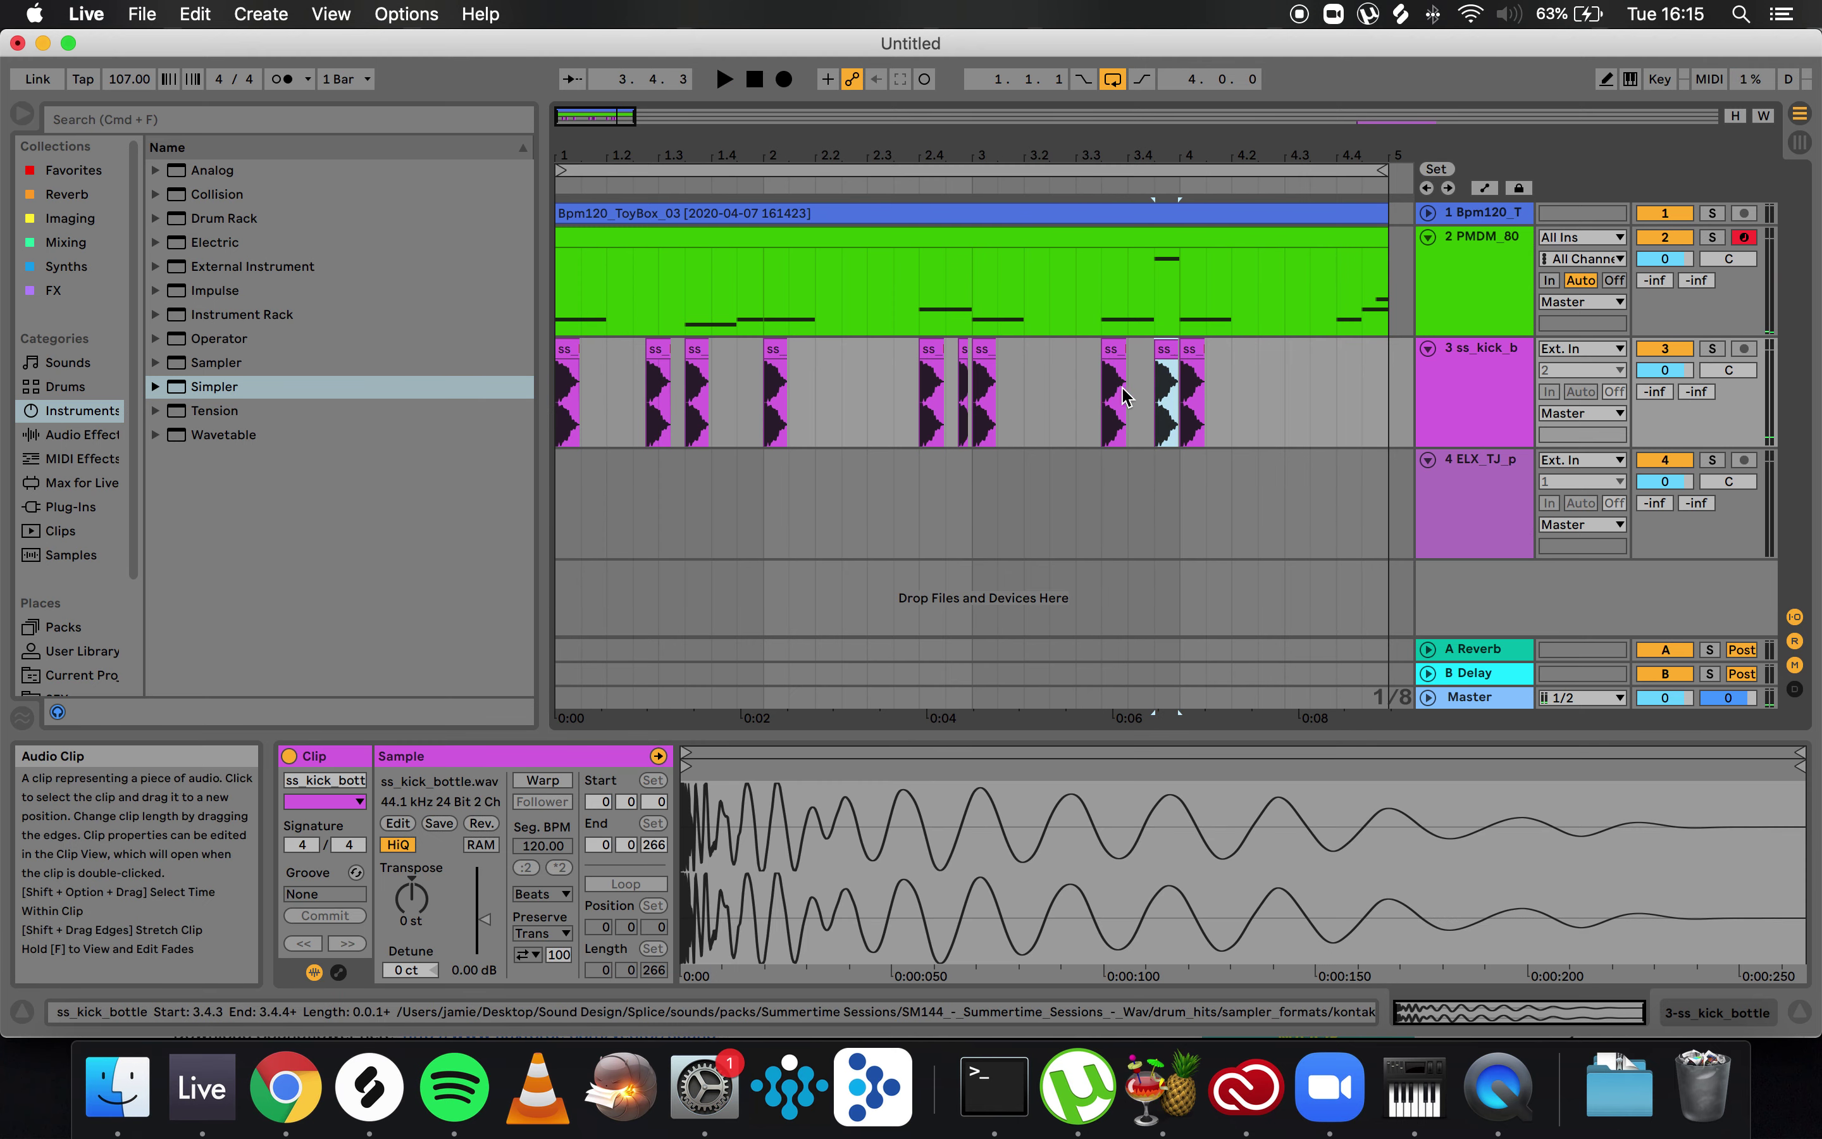
pyautogui.moveTo(412, 898); pyautogui.dragTo(411, 889)
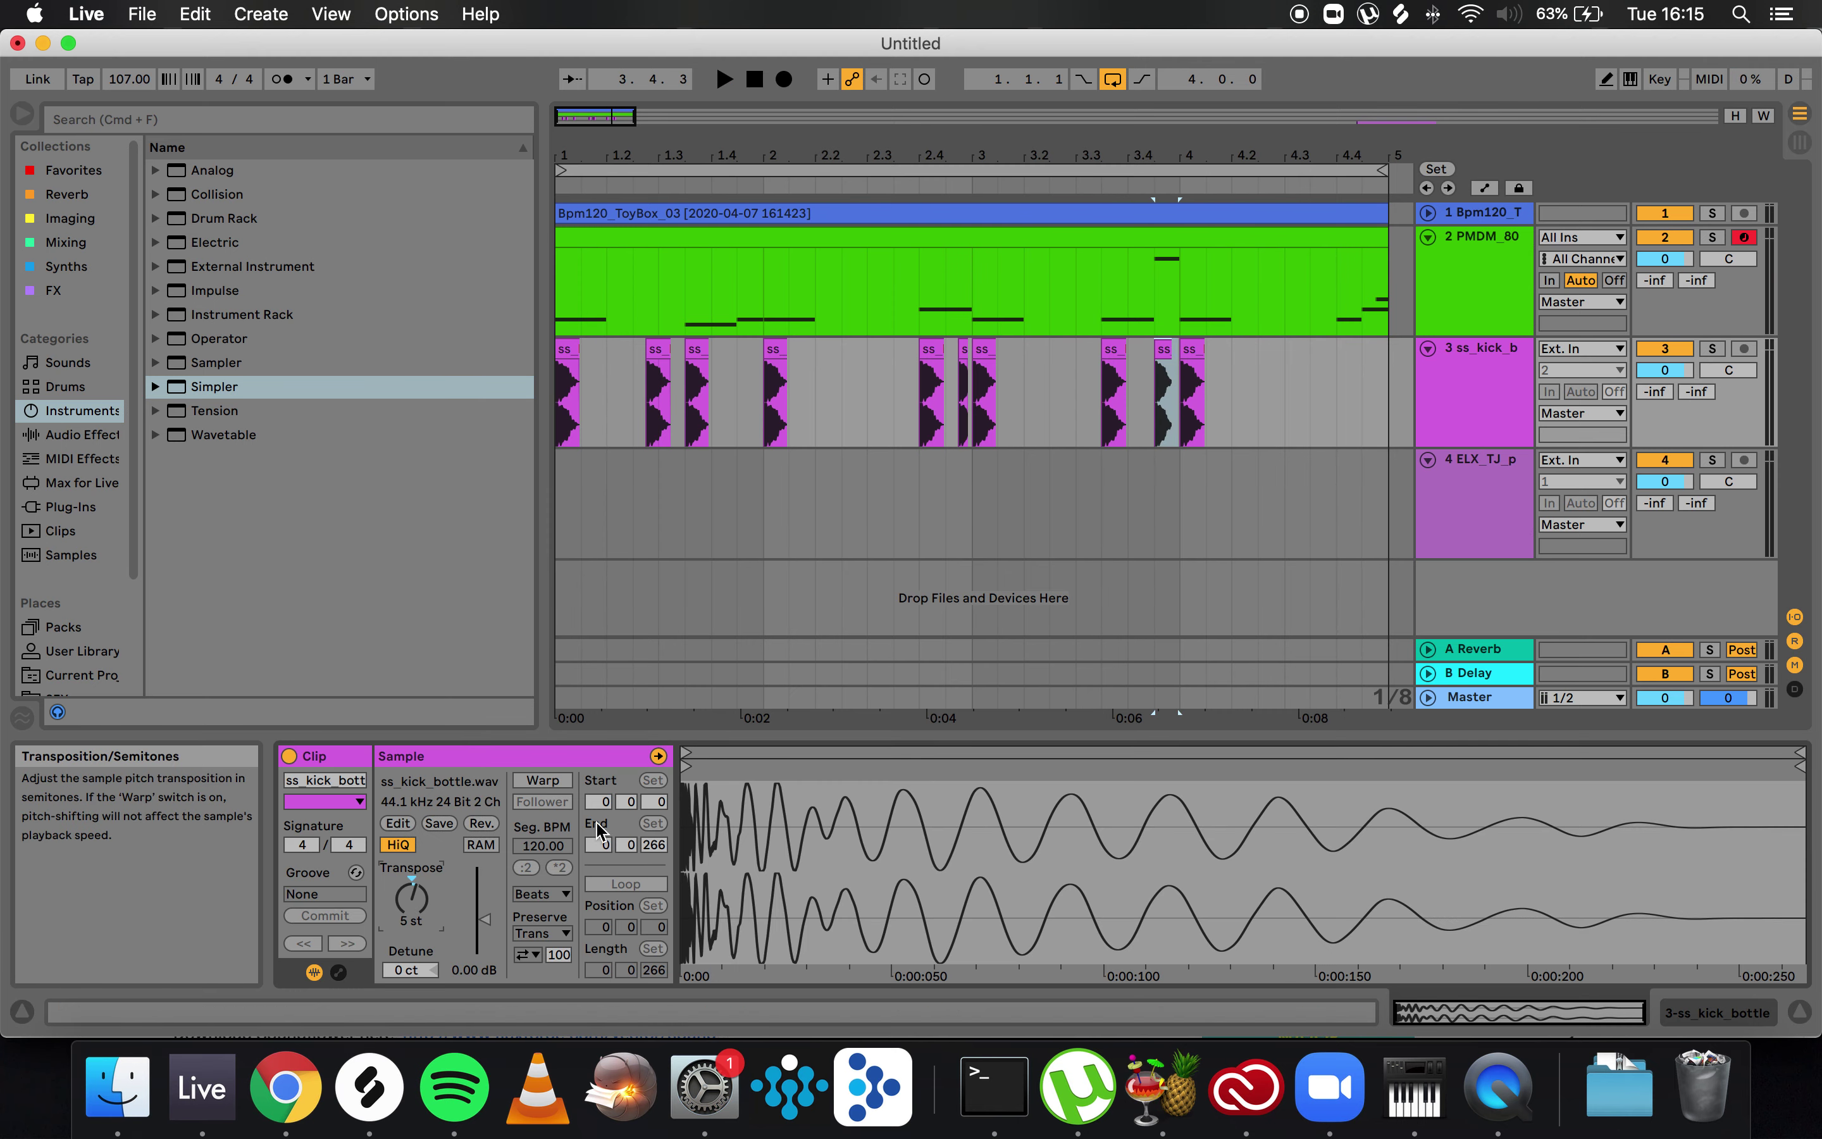
pyautogui.click(1050, 419)
pyautogui.press('space')
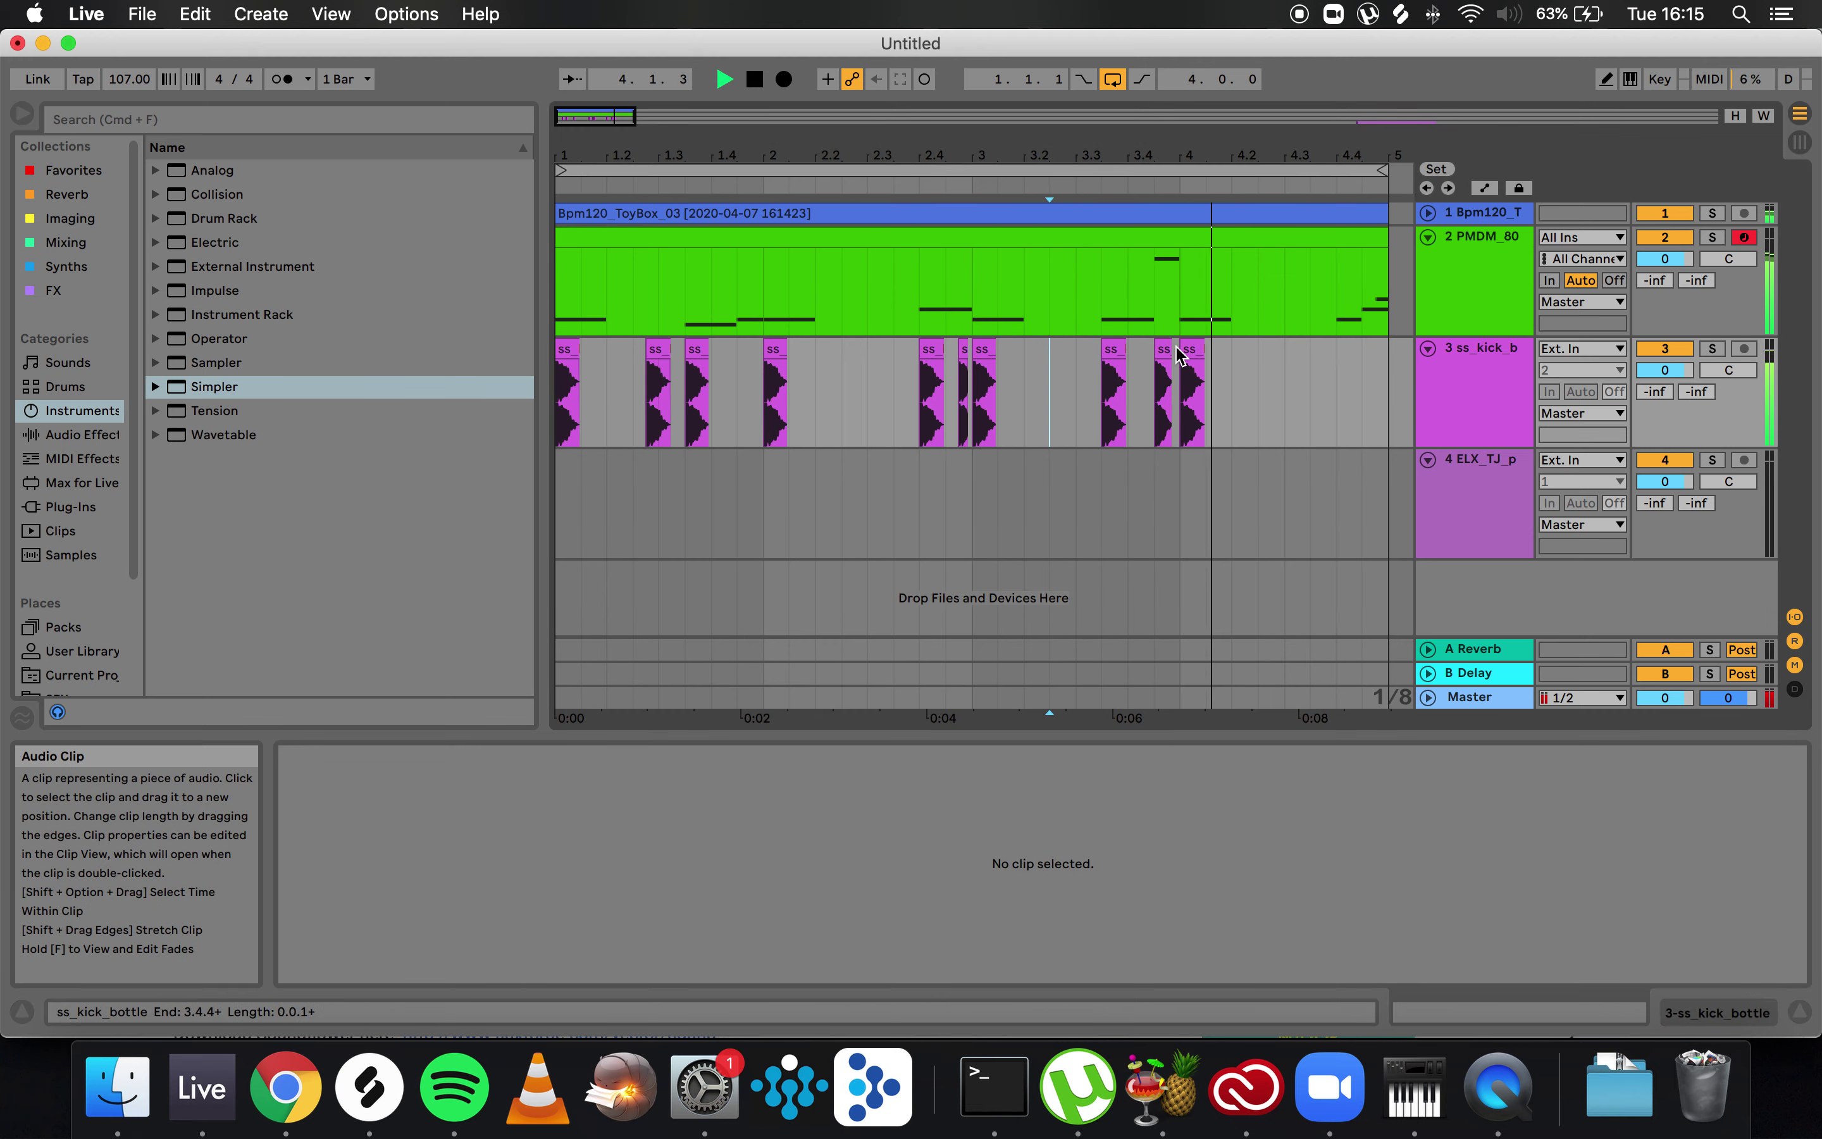
# - Paste a kick at 4.4.1, trim it to a sixteenth note, and duplicate it three times to reach 5.1.1
pyautogui.click(1337, 366)
pyautogui.press('space')
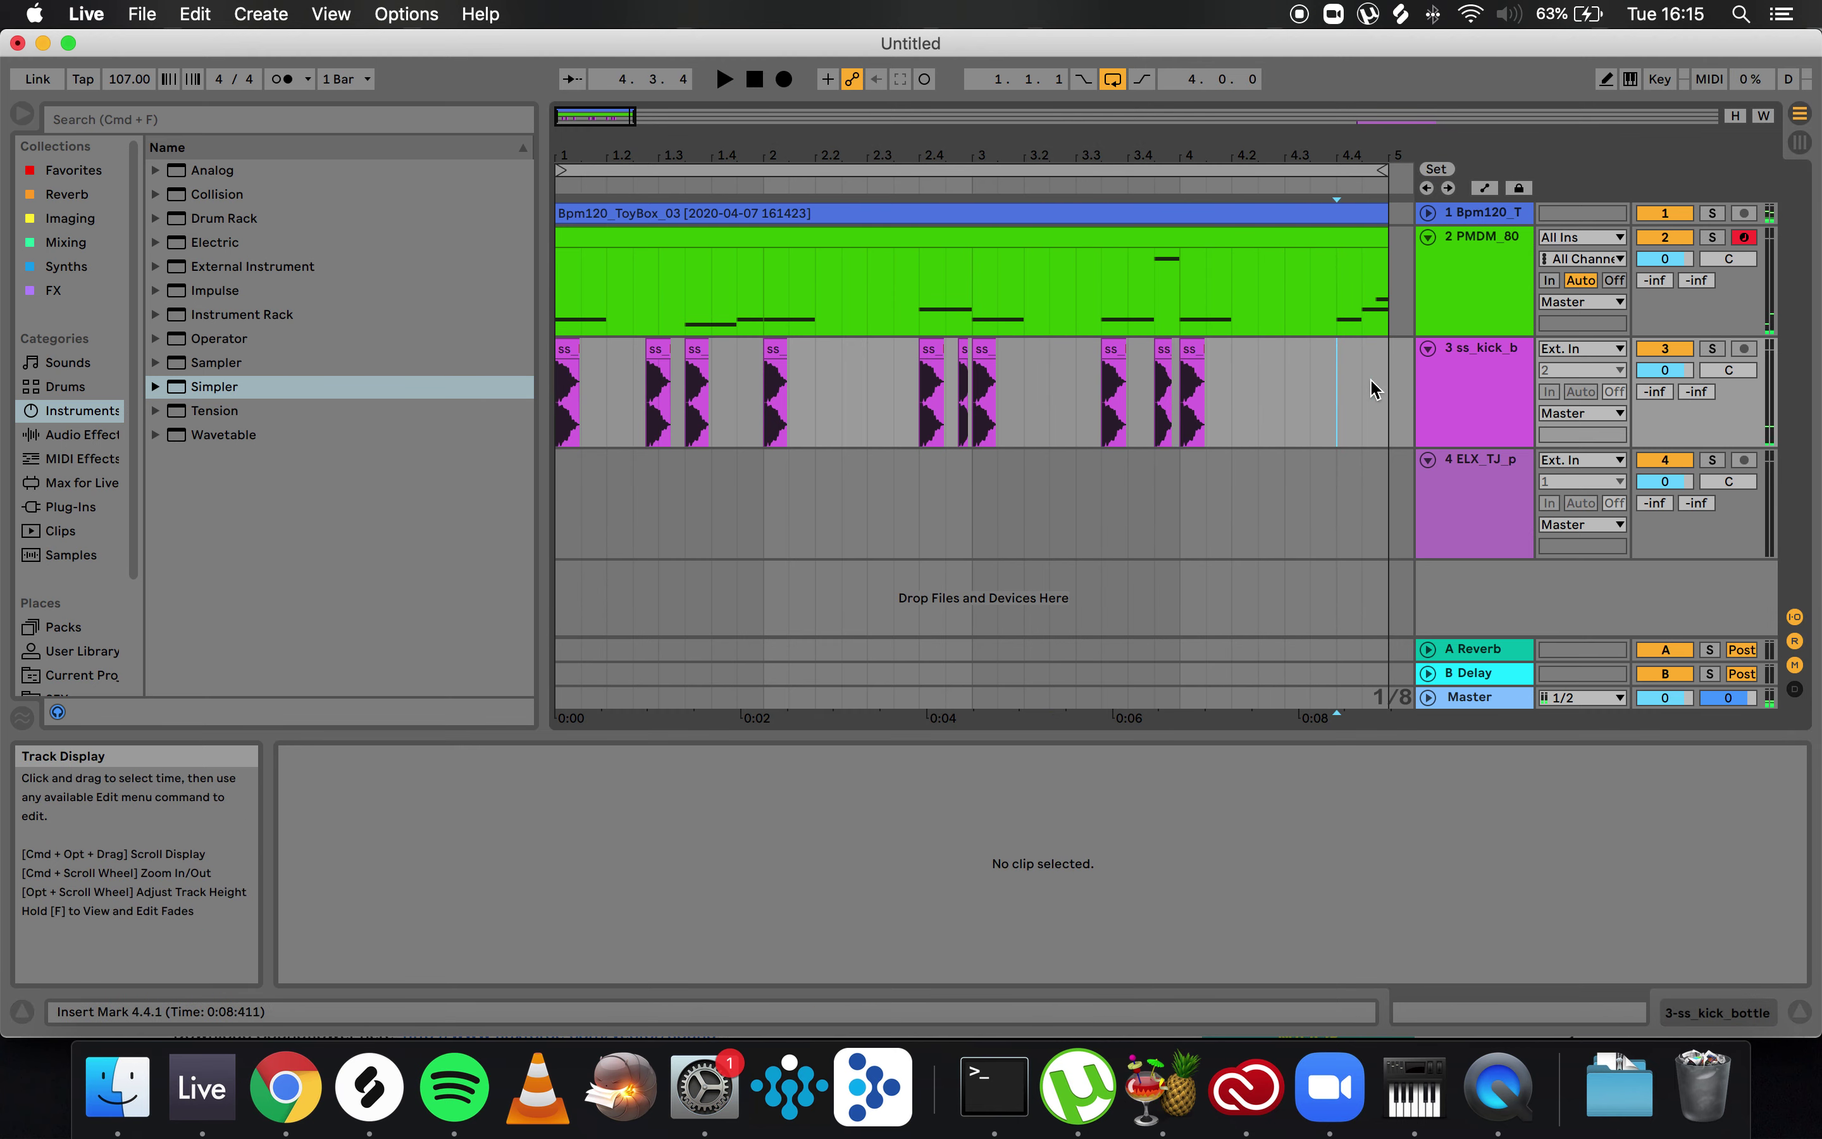
pyautogui.press('+')
pyautogui.press('+')
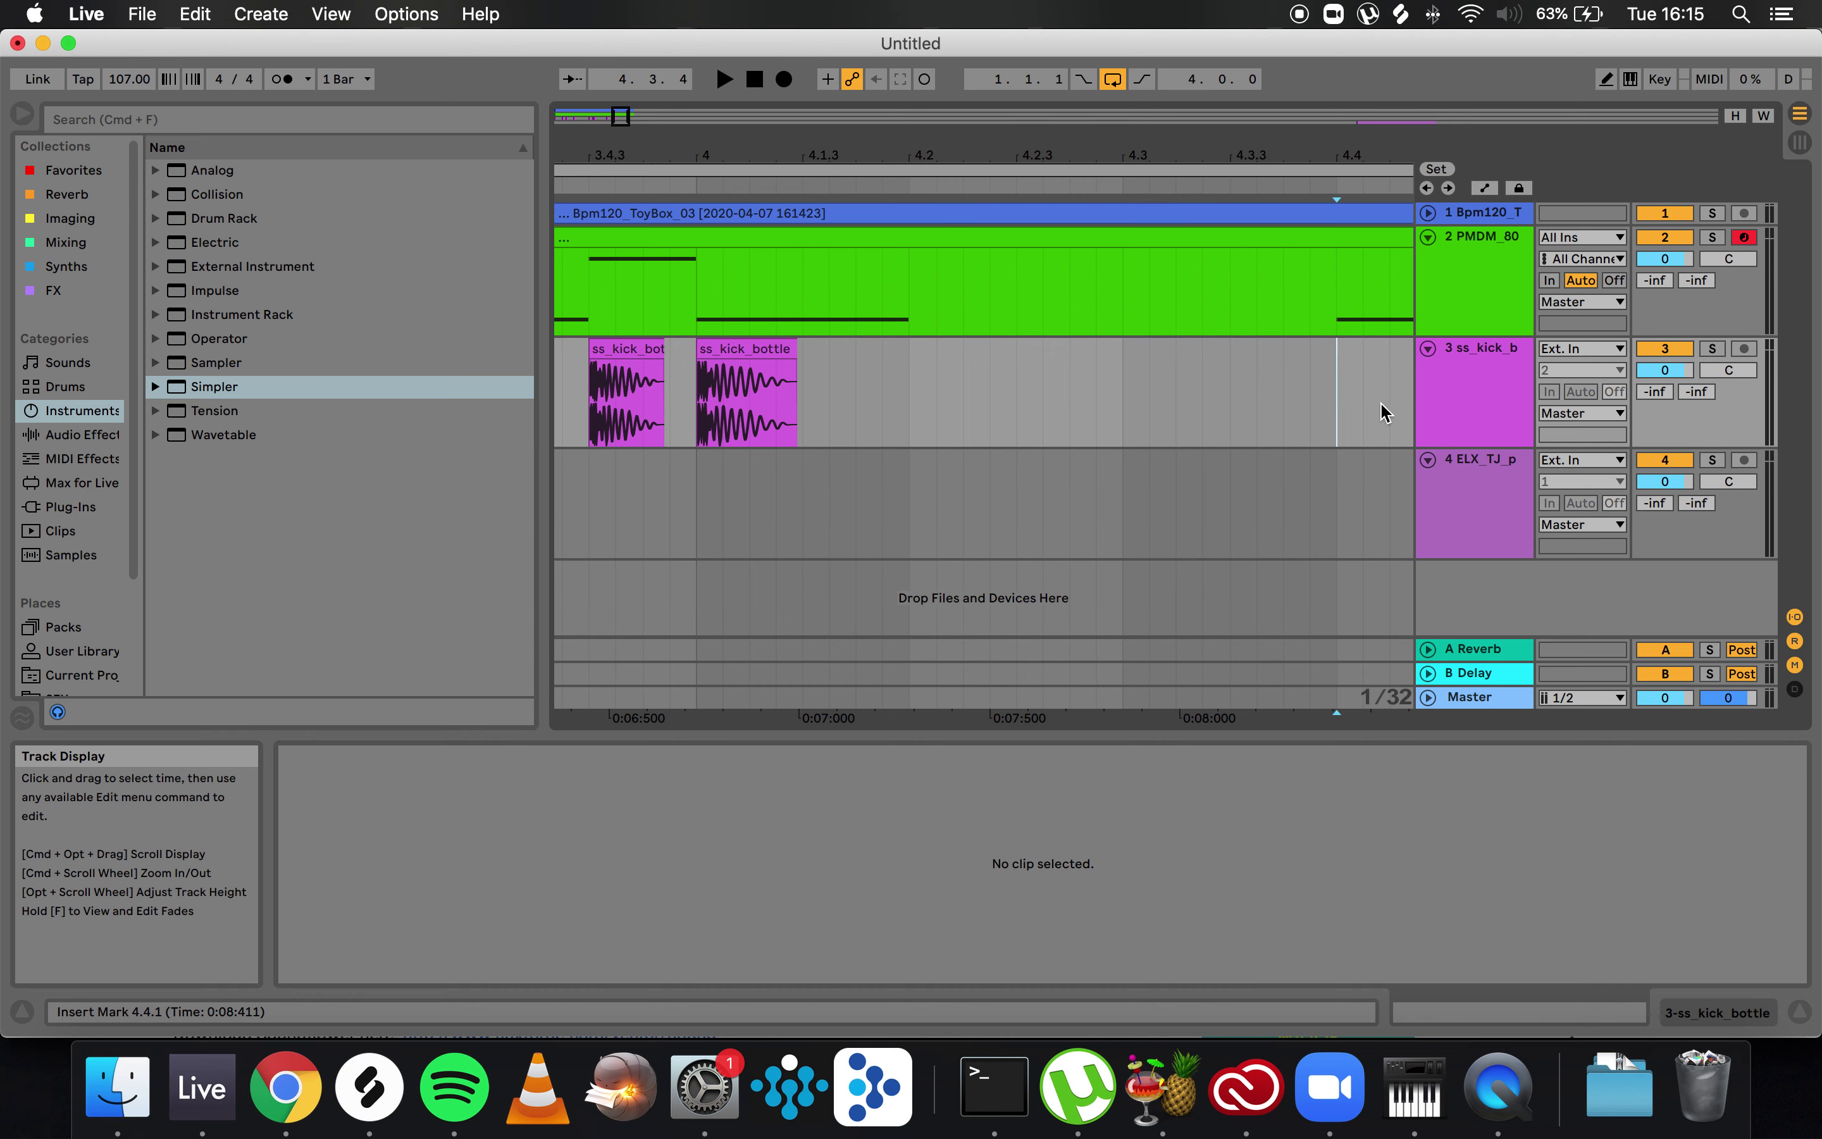
pyautogui.press('super+v')
pyautogui.moveTo(1244, 344); pyautogui.dragTo(1228, 366)
pyautogui.press('super+d')
pyautogui.press('super+d')
pyautogui.press('super+d')
pyautogui.click(1118, 383)
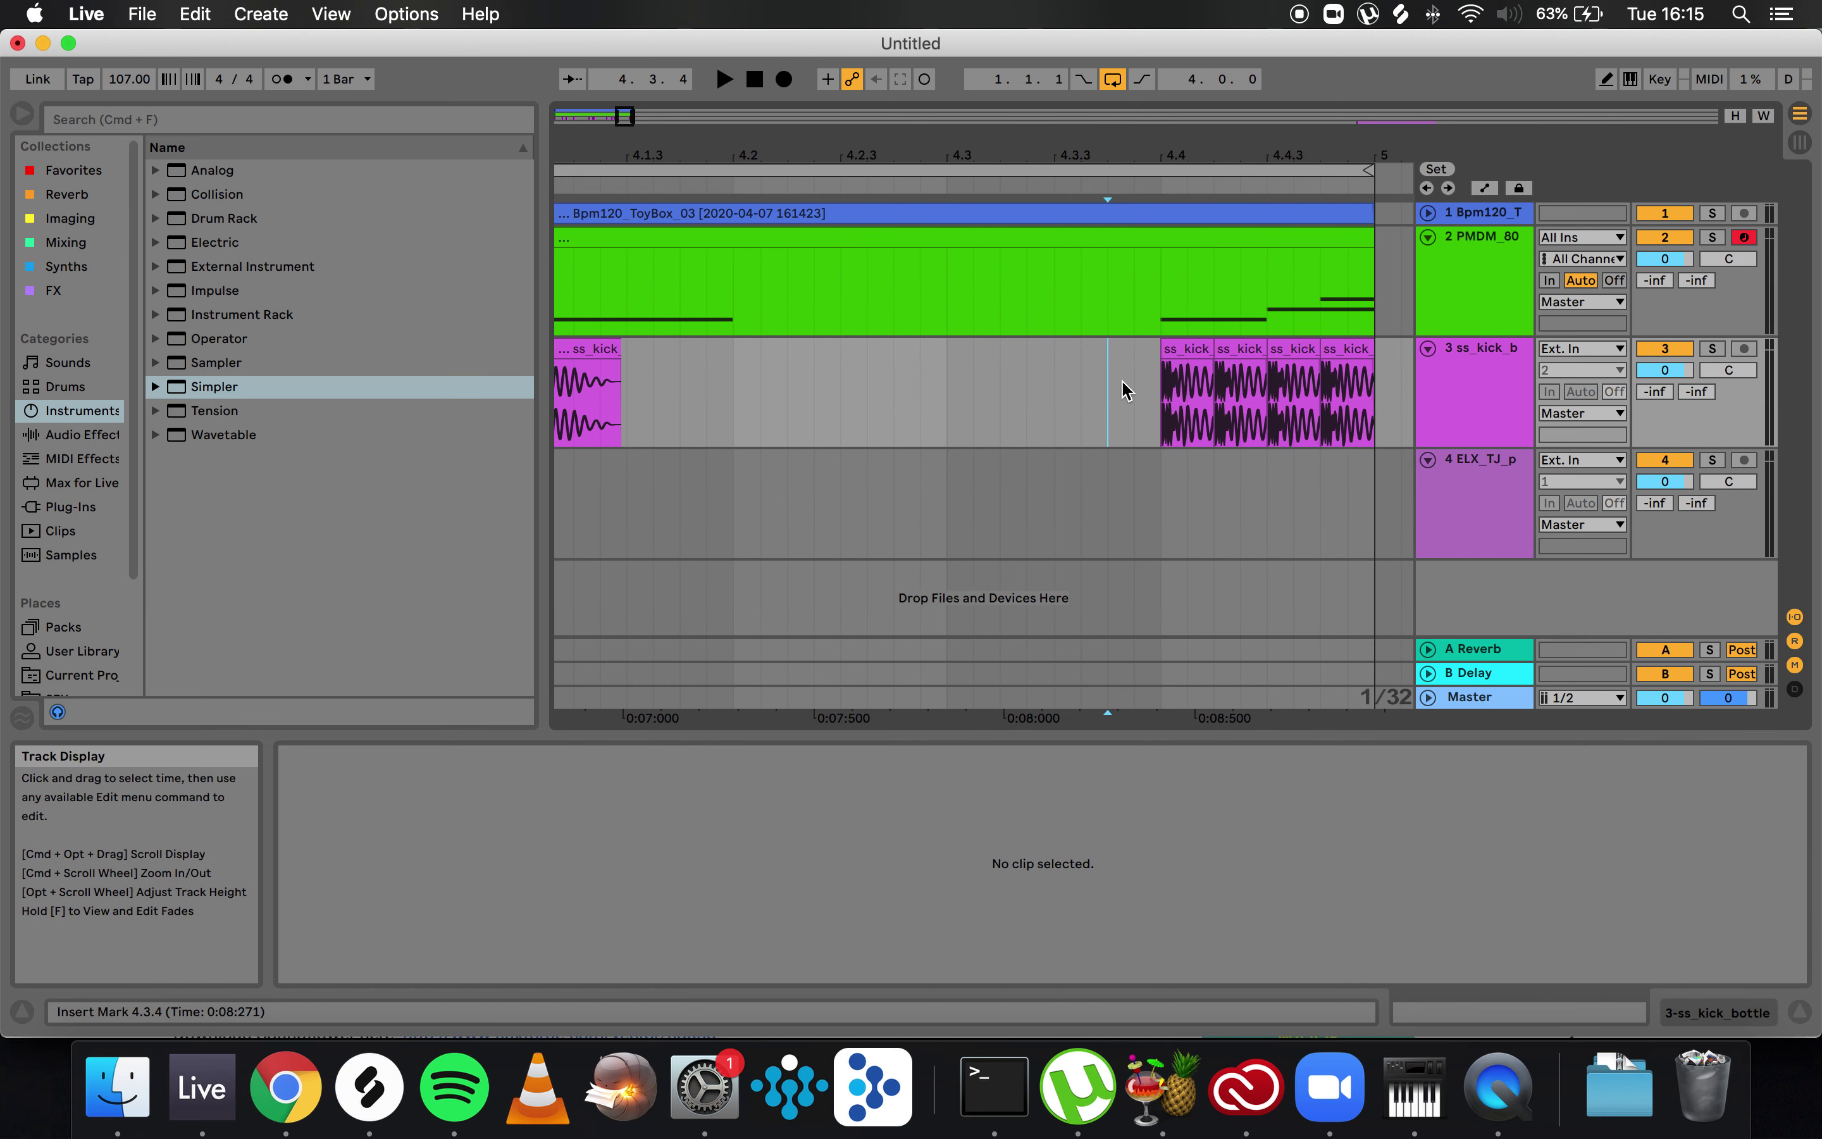
# - Audition the sixteenth-note kick roll at the end of bar 4, and play the arrangement from 1.1.1
pyautogui.click(1183, 348)
pyautogui.press('space')
pyautogui.click(1027, 387)
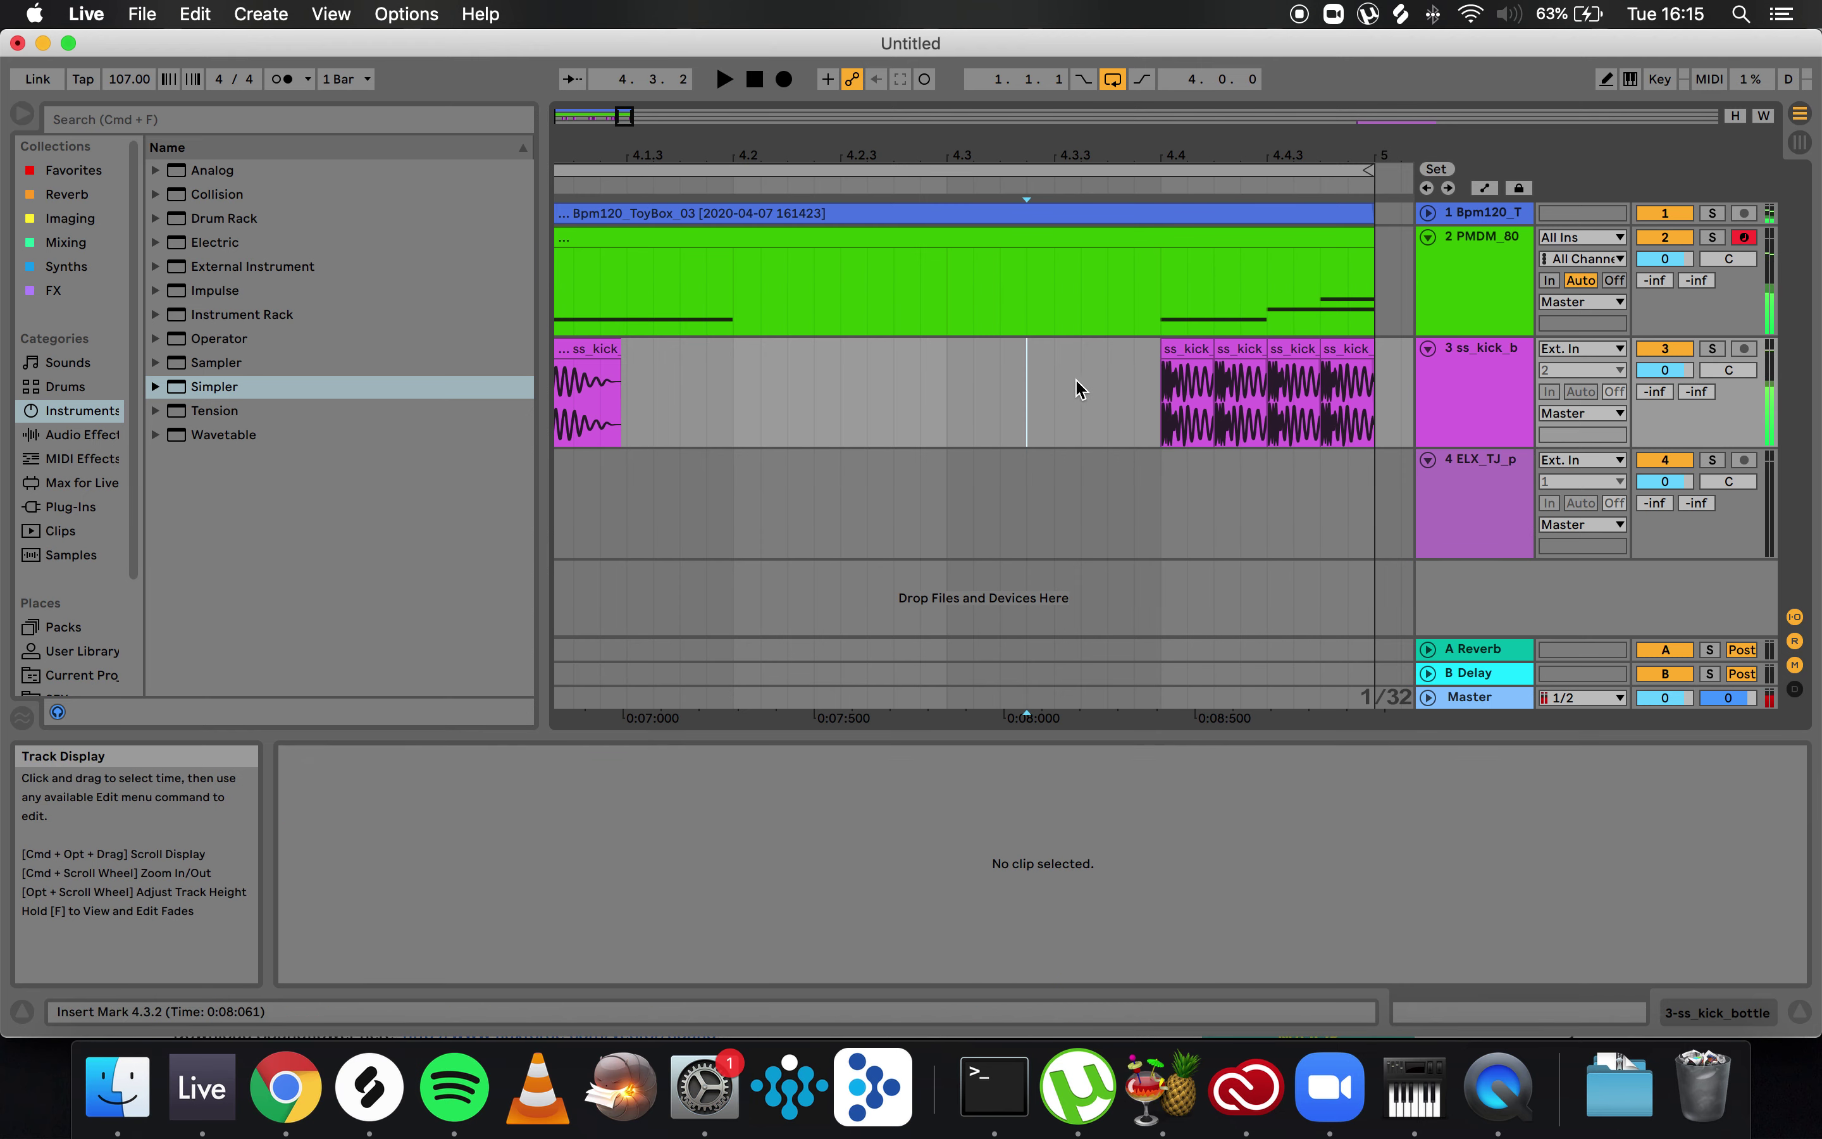
pyautogui.click(1292, 349)
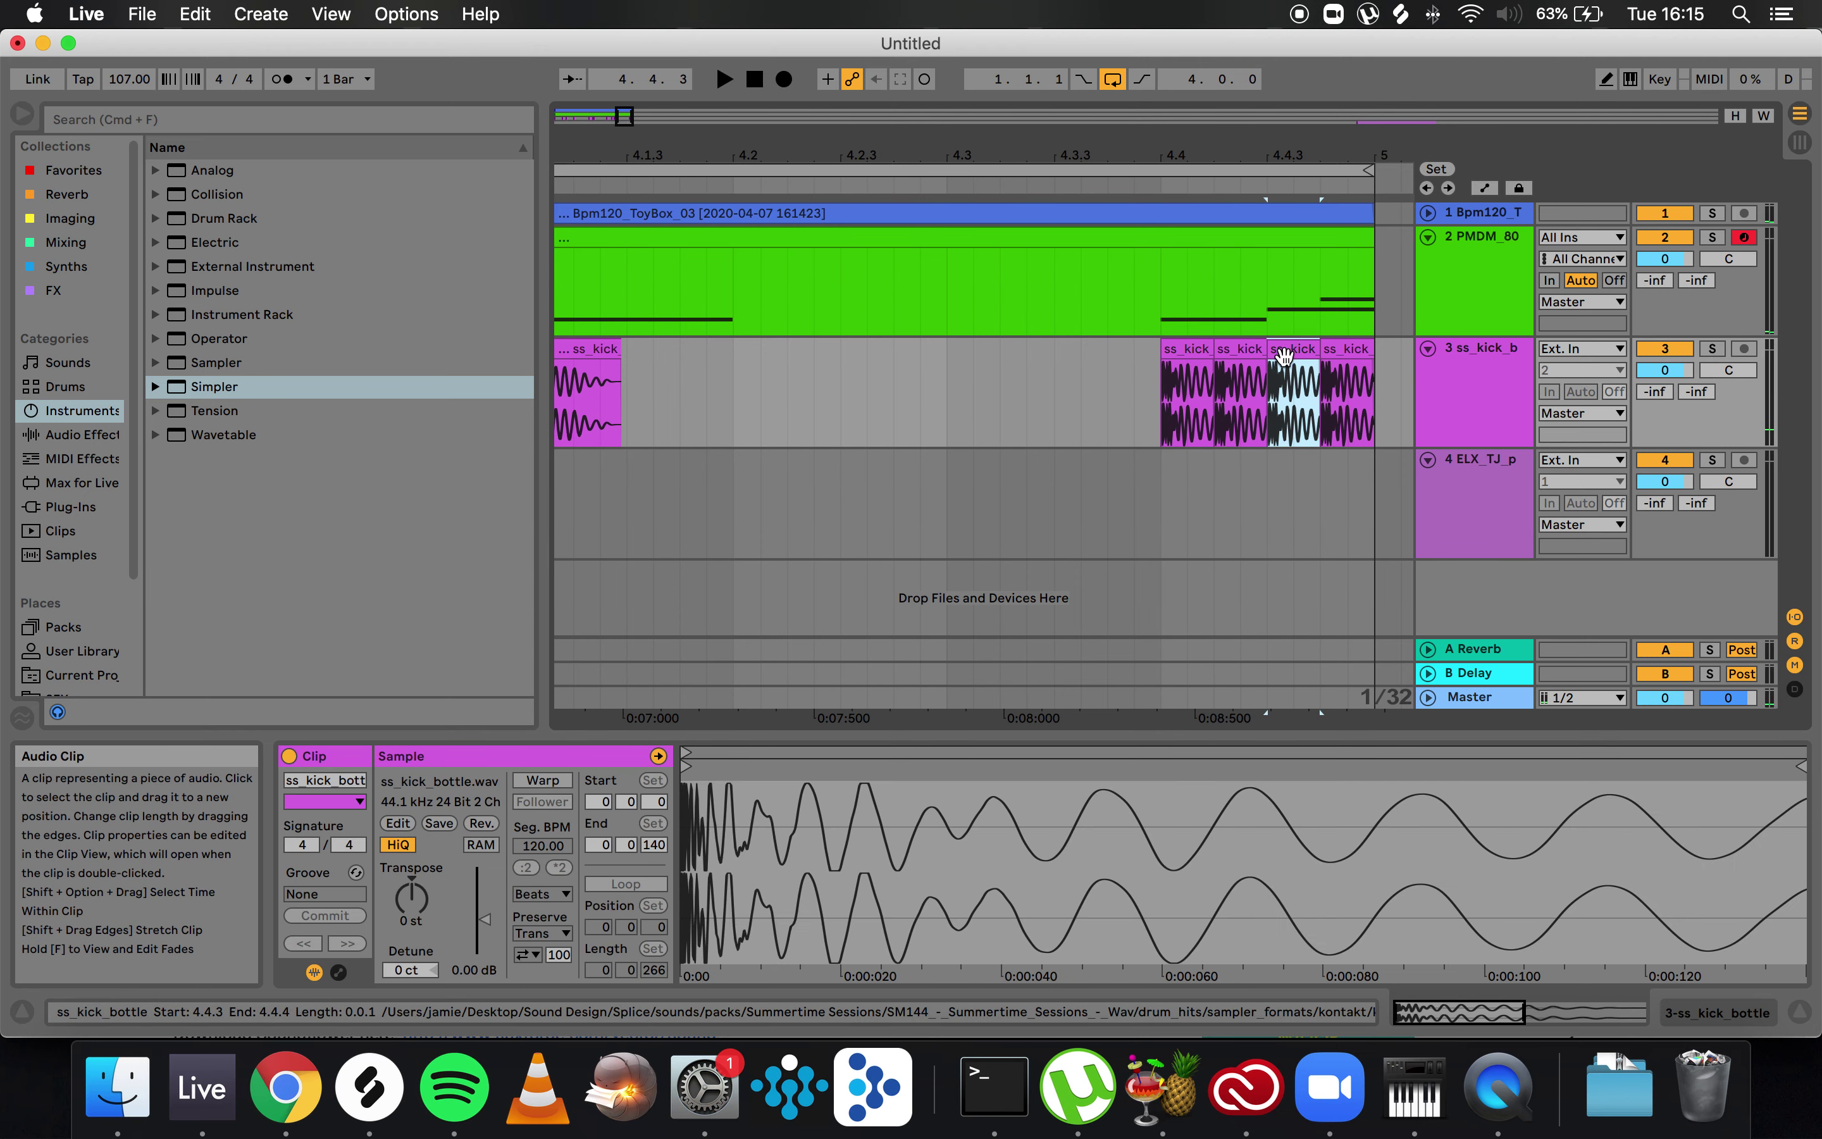
pyautogui.scroll(-6, 1285, 356)
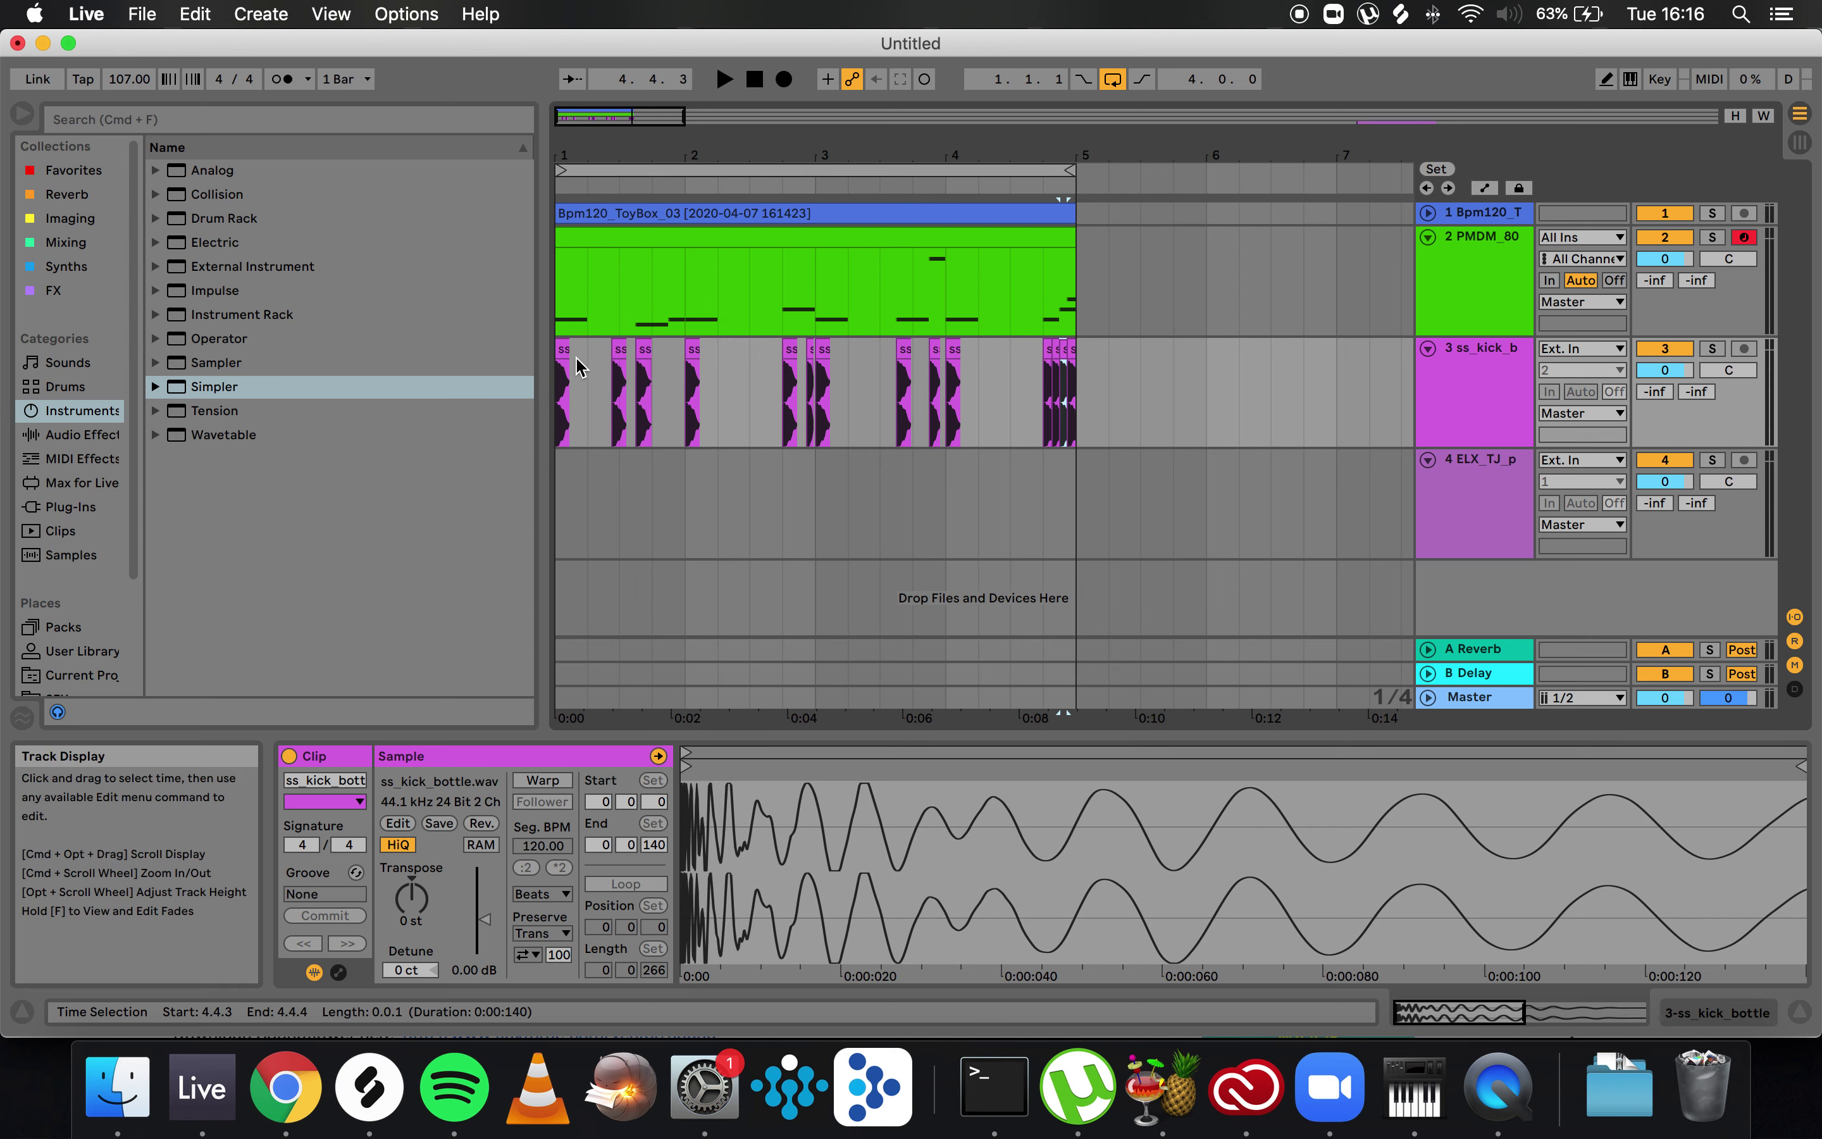
pyautogui.click(560, 387)
pyautogui.press('space')
# - Insert an audio track below the kick track and place MM_-_WIDE_SNARE_2_-_D#.wav from Splice on it at 1.2.1
pyautogui.click(1449, 367)
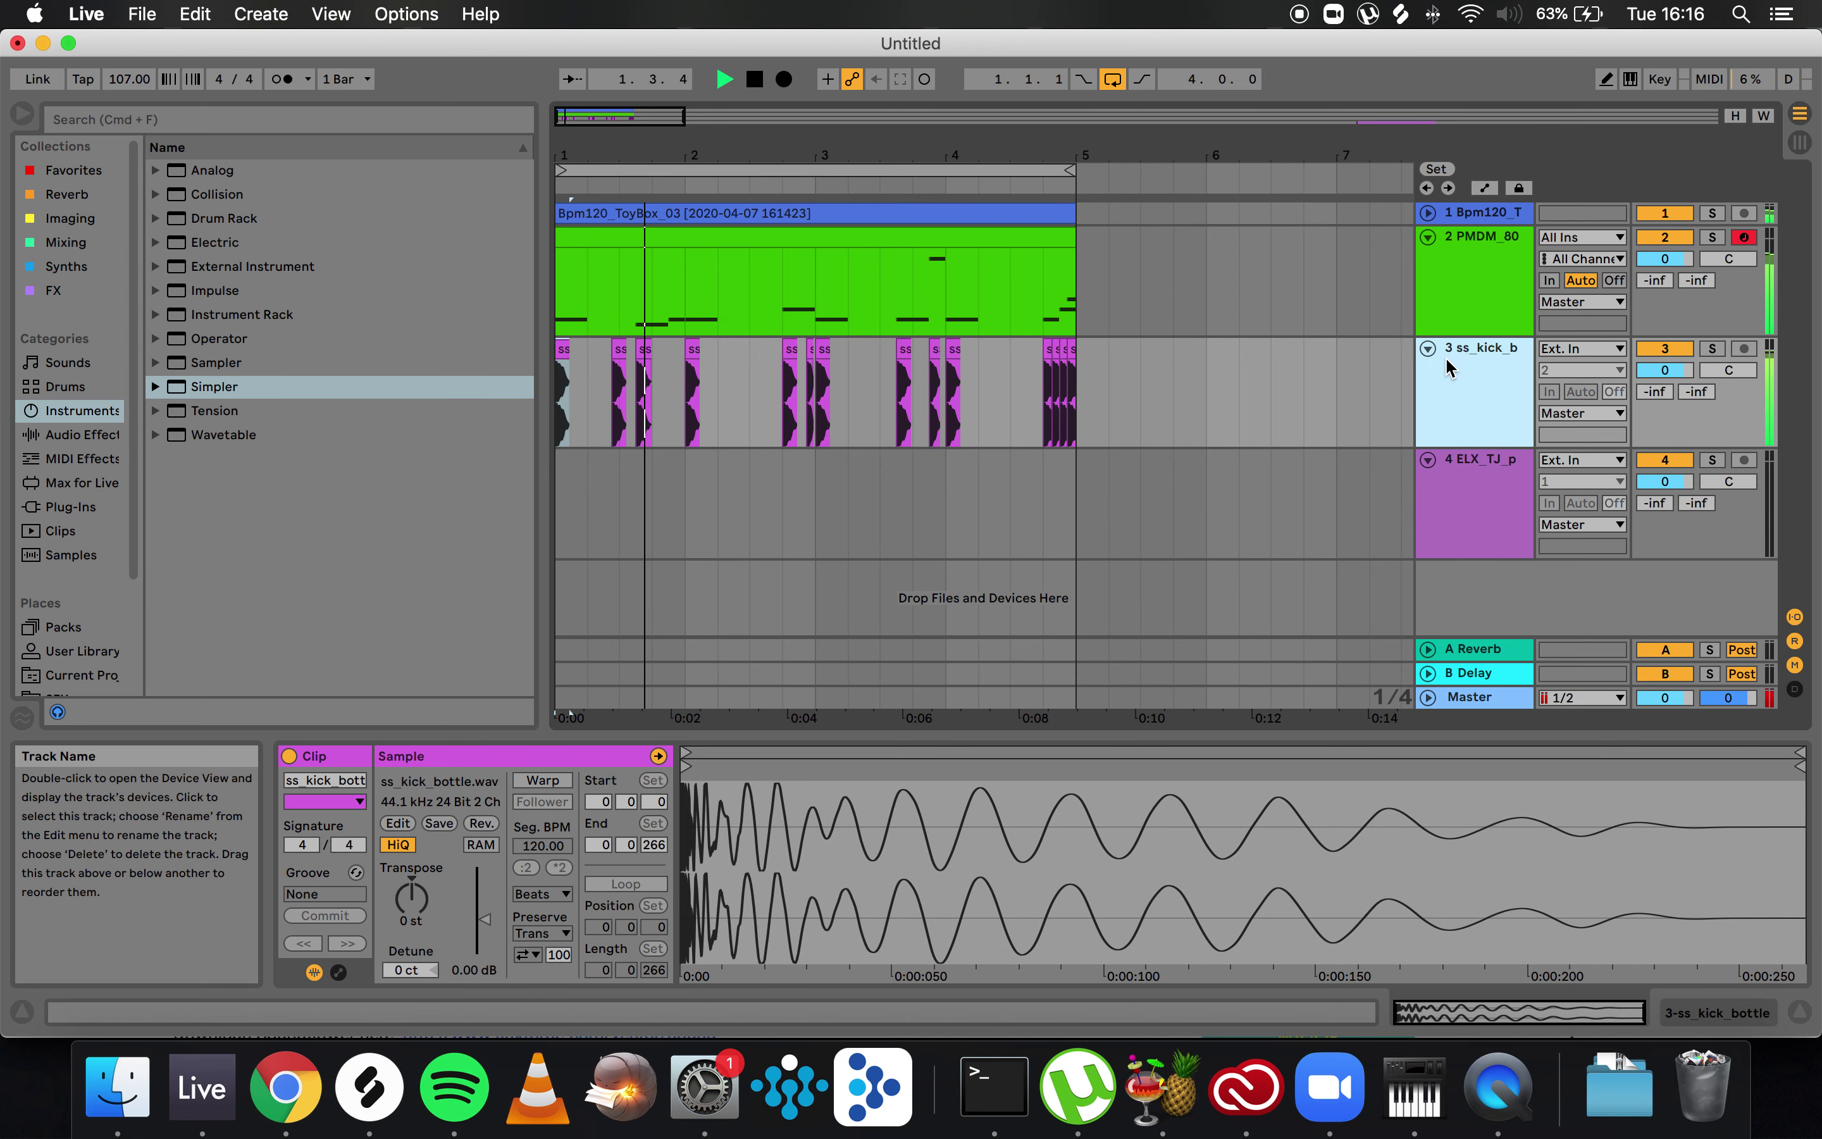
pyautogui.press('super+t')
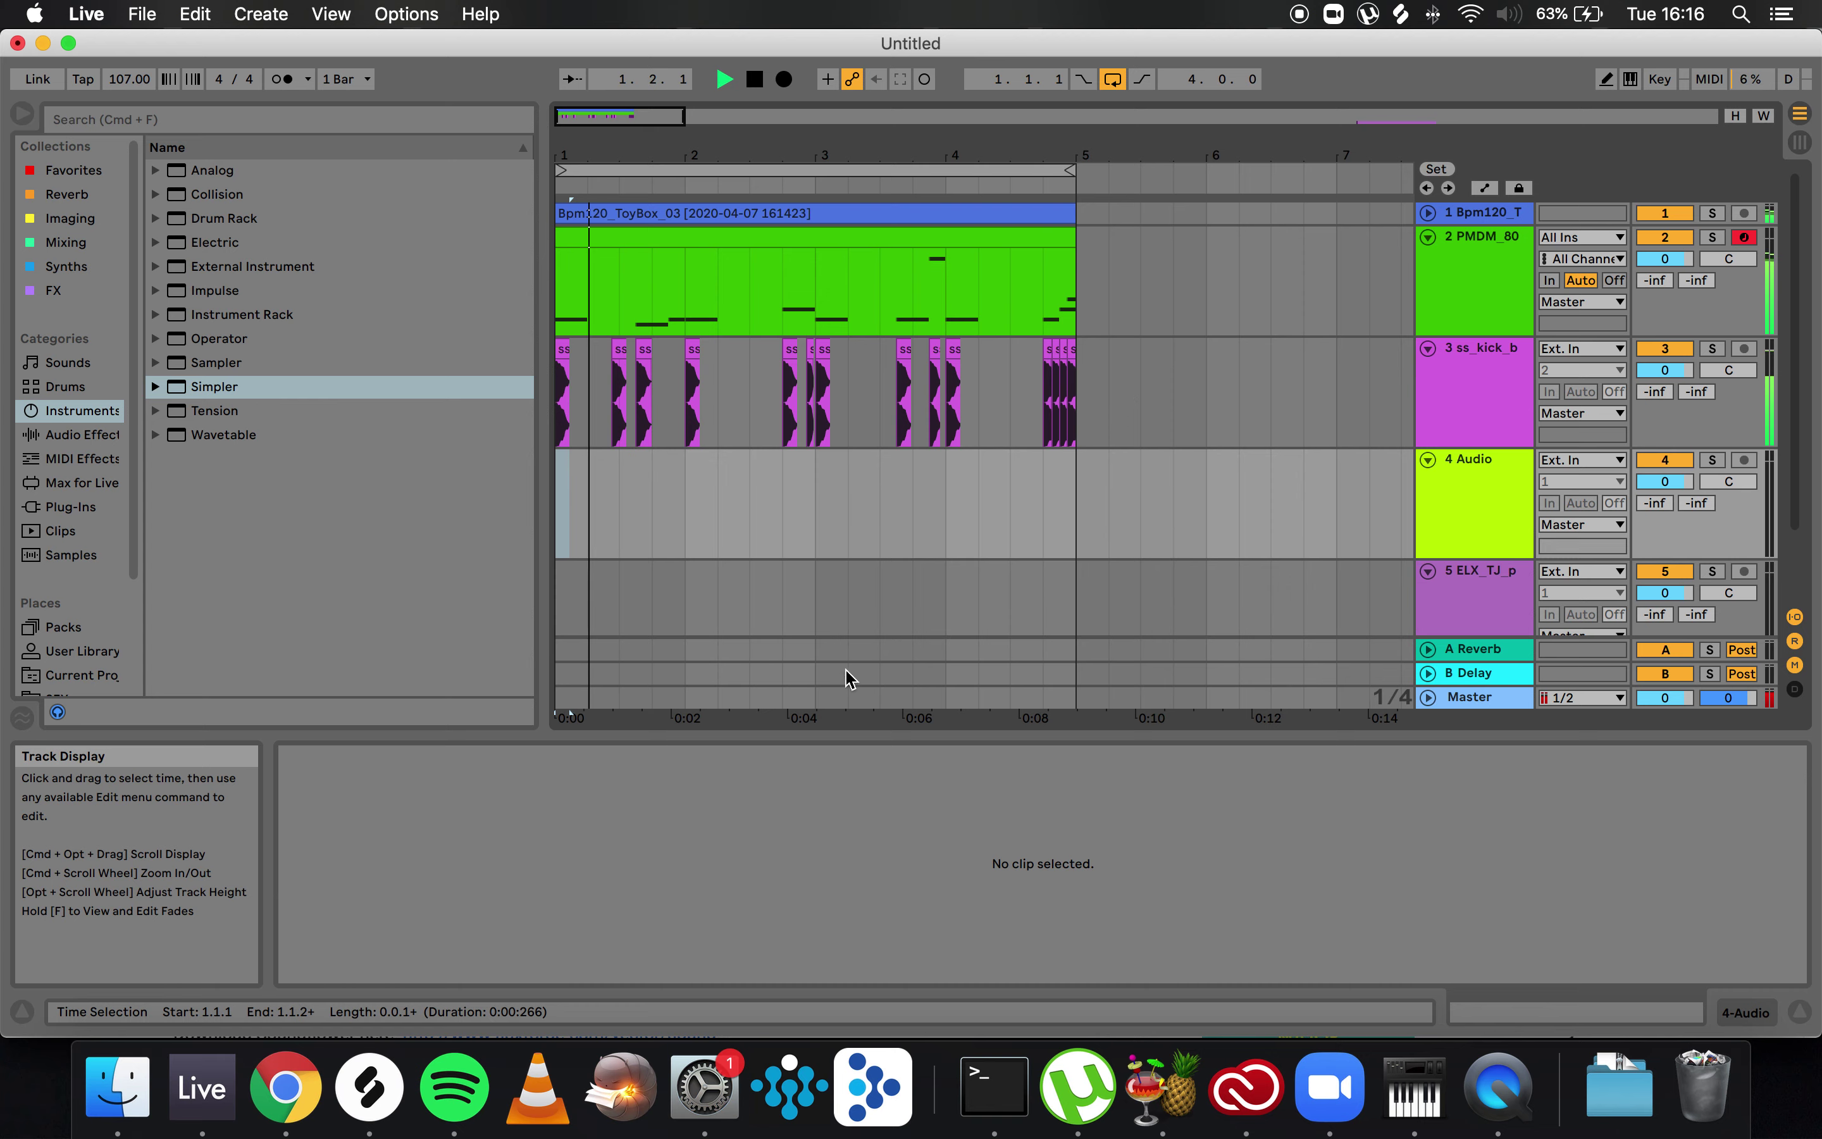
pyautogui.click(369, 1087)
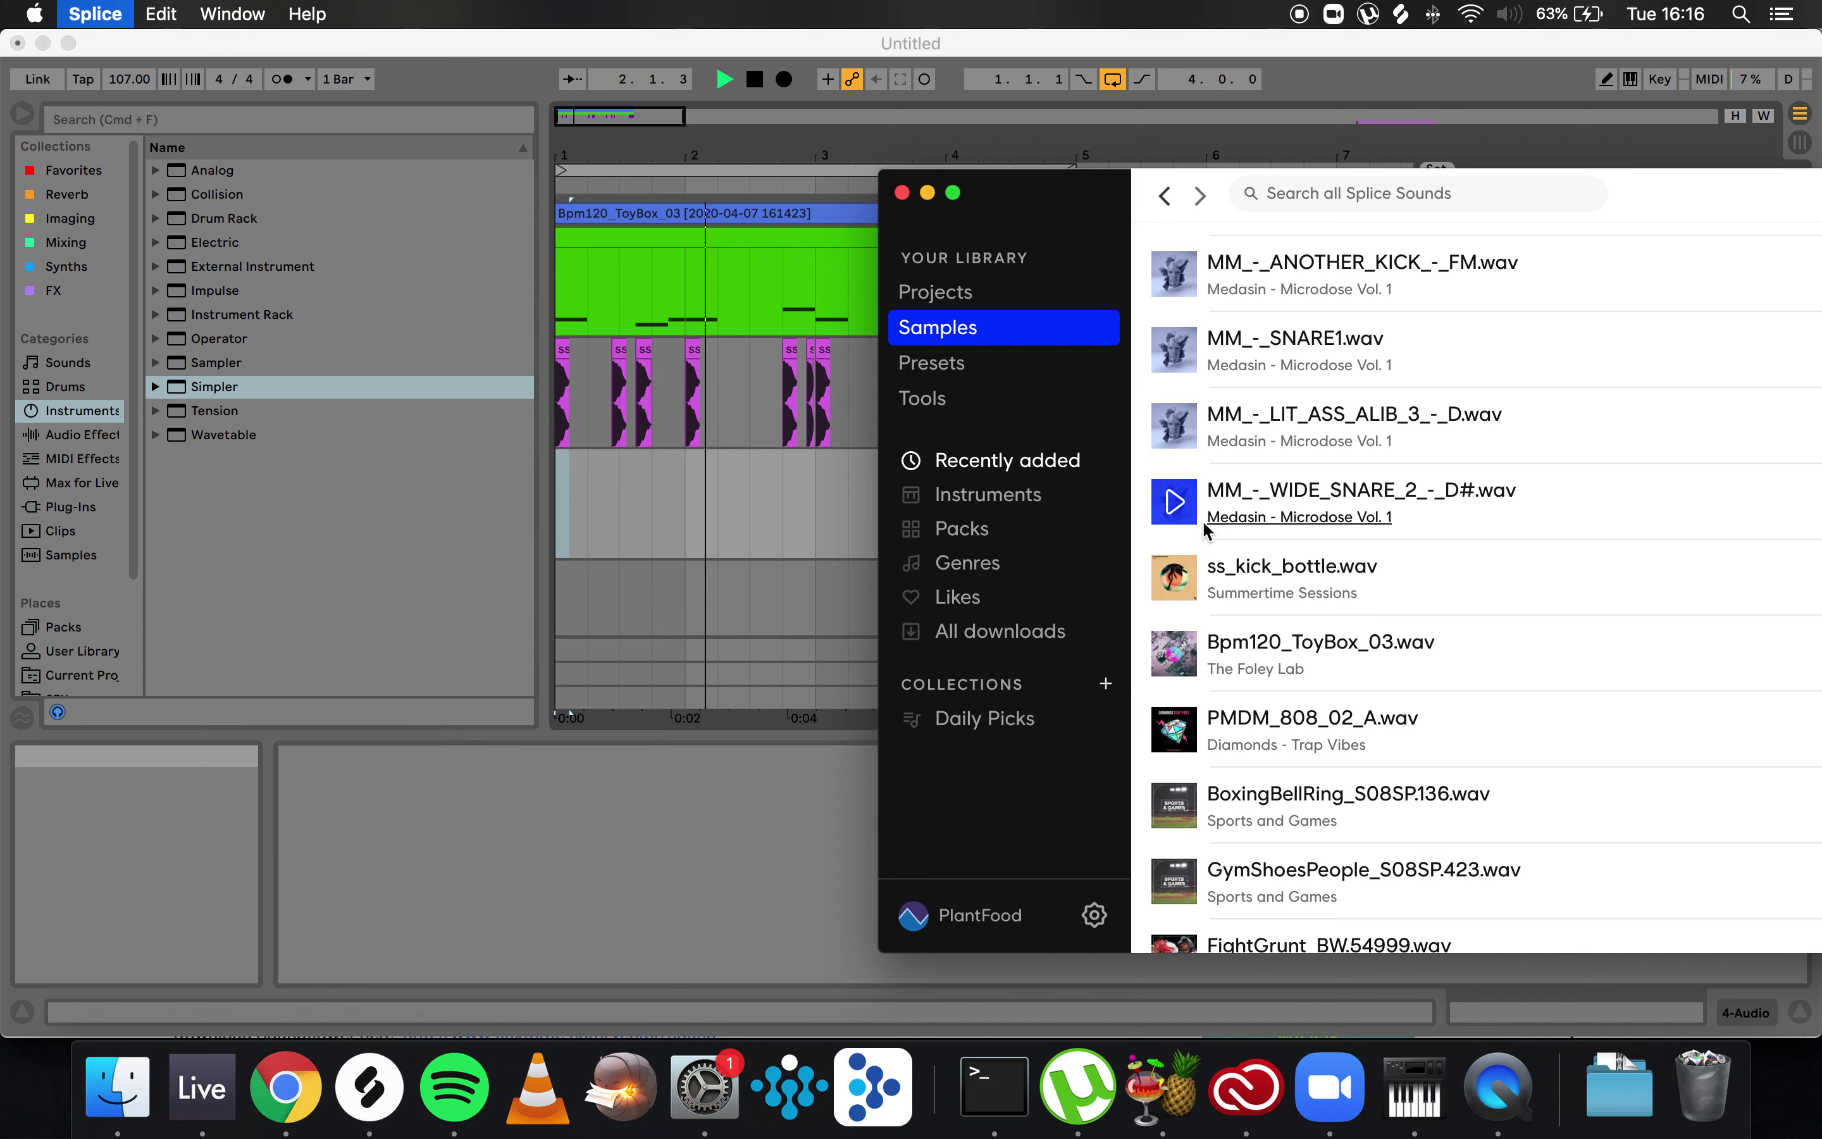
pyautogui.click(699, 491)
pyautogui.press('space')
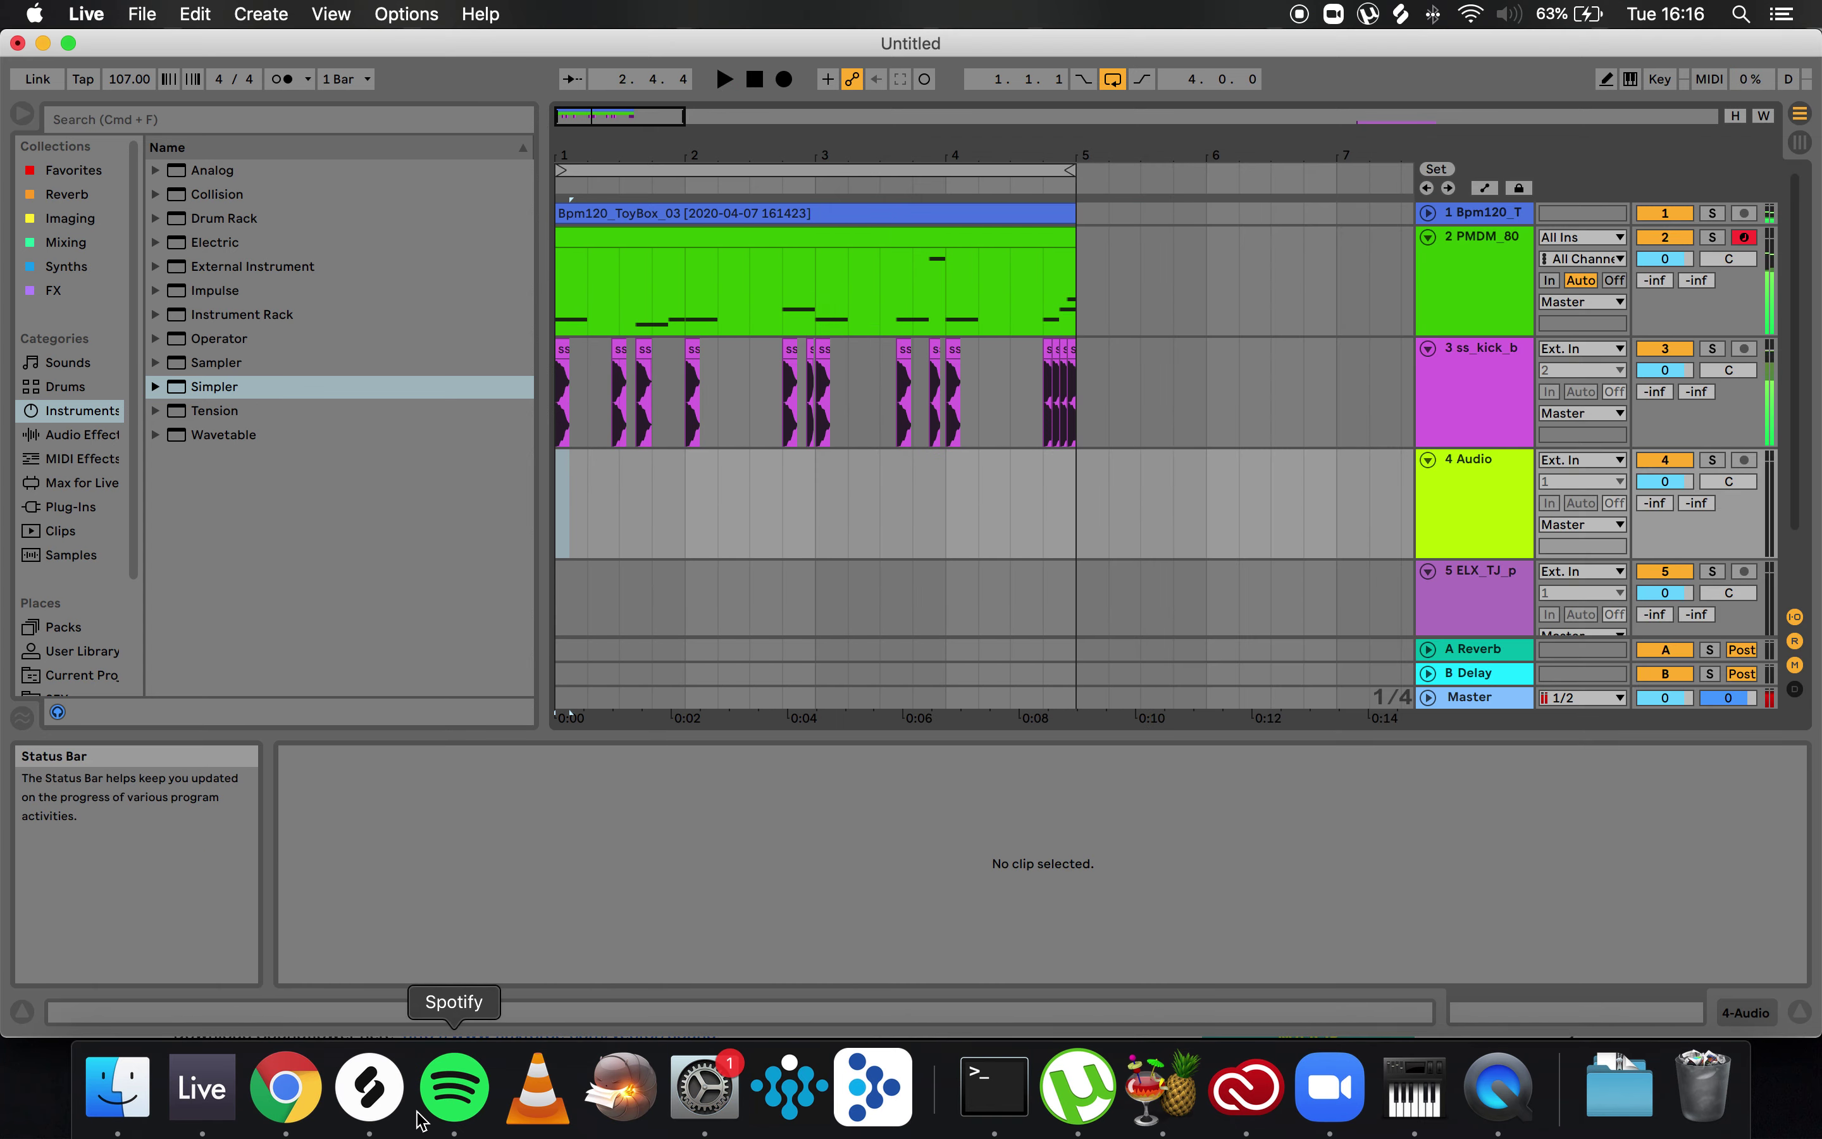
pyautogui.click(369, 1087)
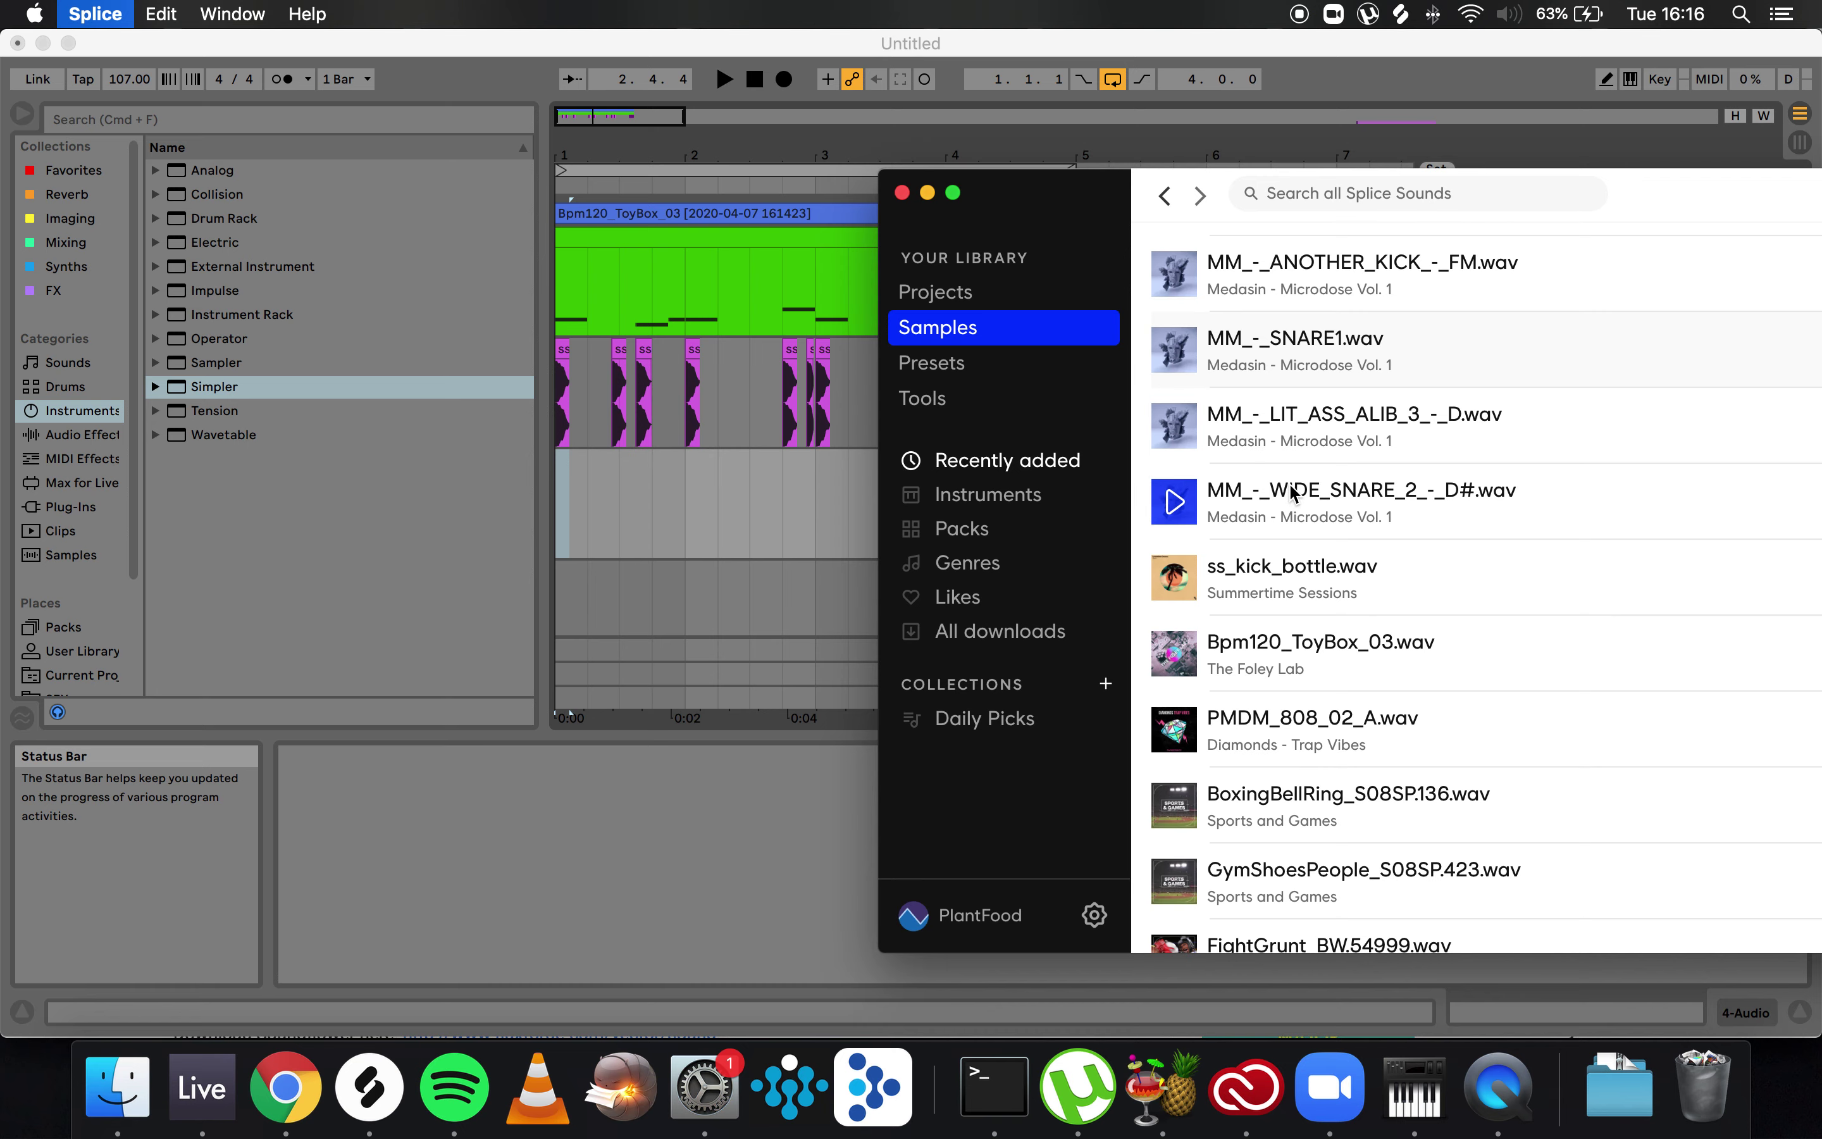
pyautogui.moveTo(1292, 493); pyautogui.dragTo(607, 482)
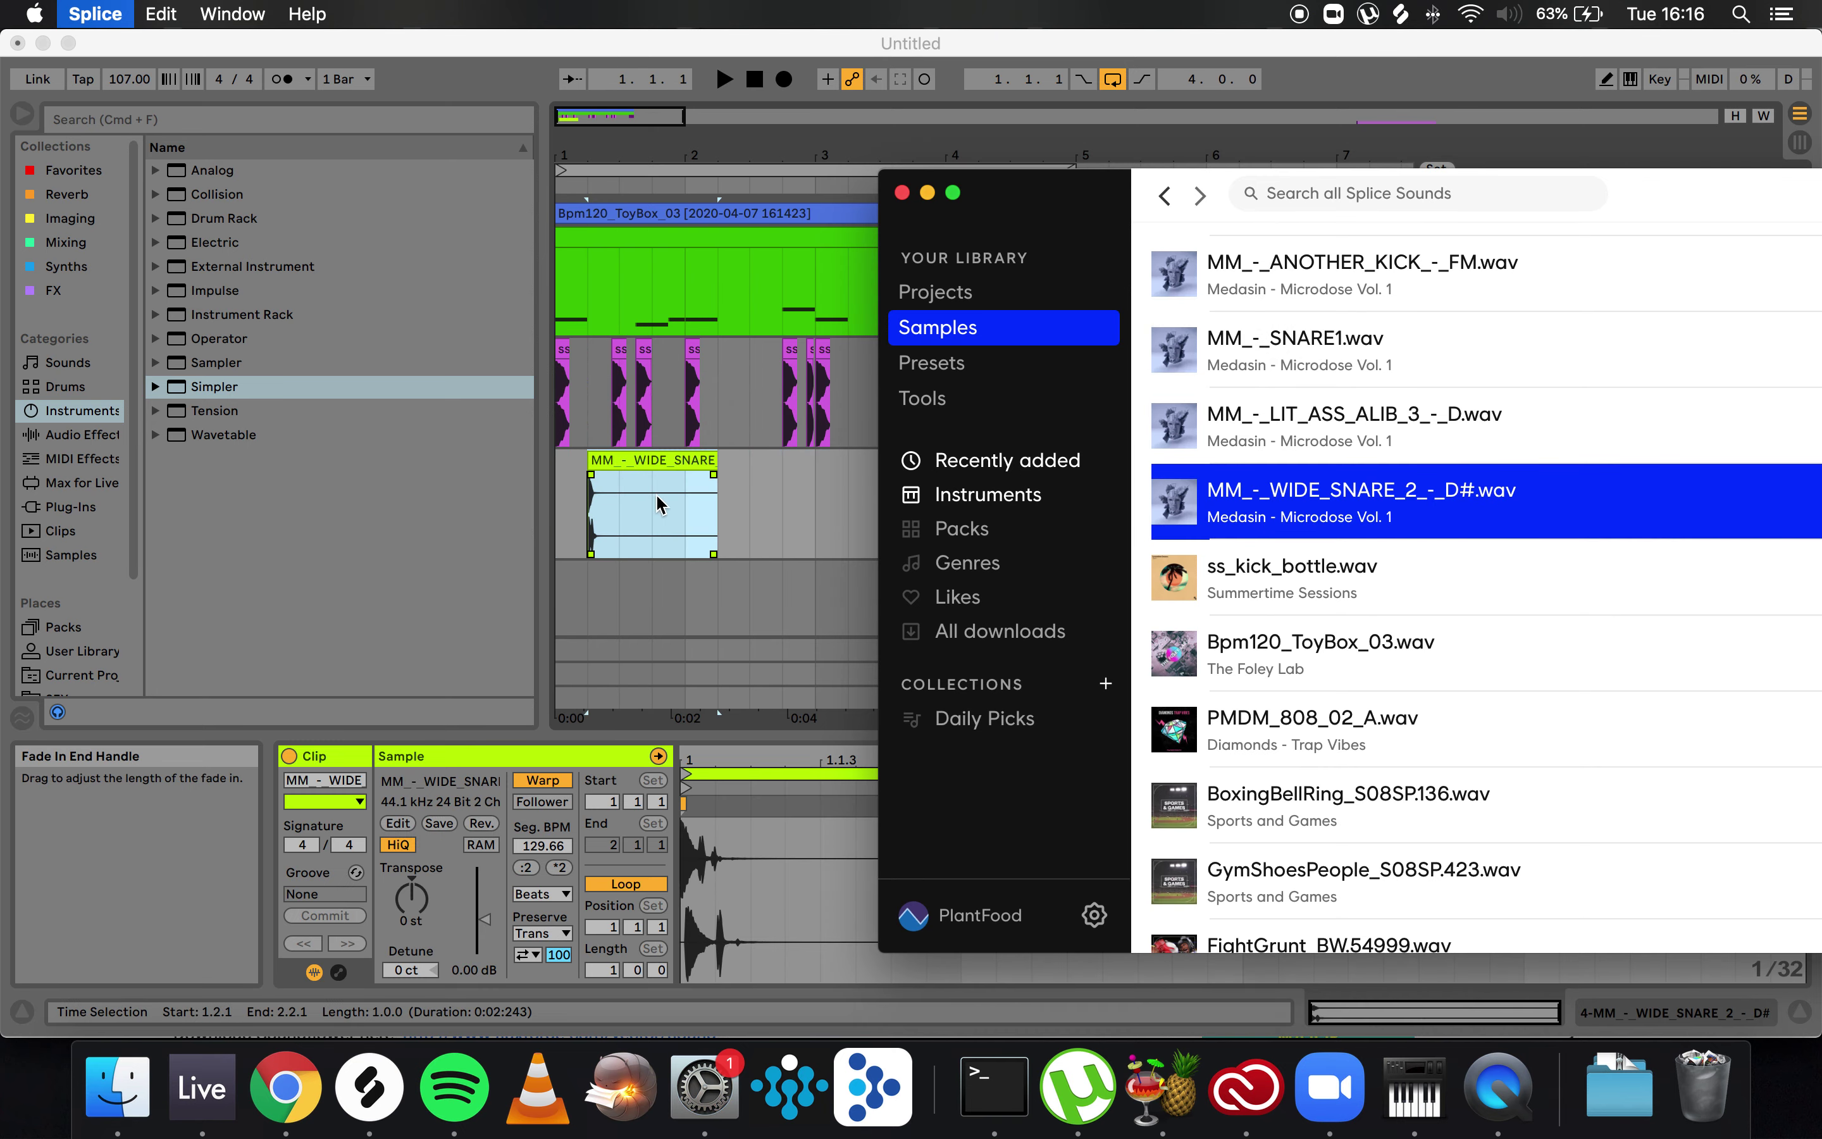
# - Disable warping on the wide snare clip and trim it to one beat
pyautogui.click(529, 777)
pyautogui.click(543, 780)
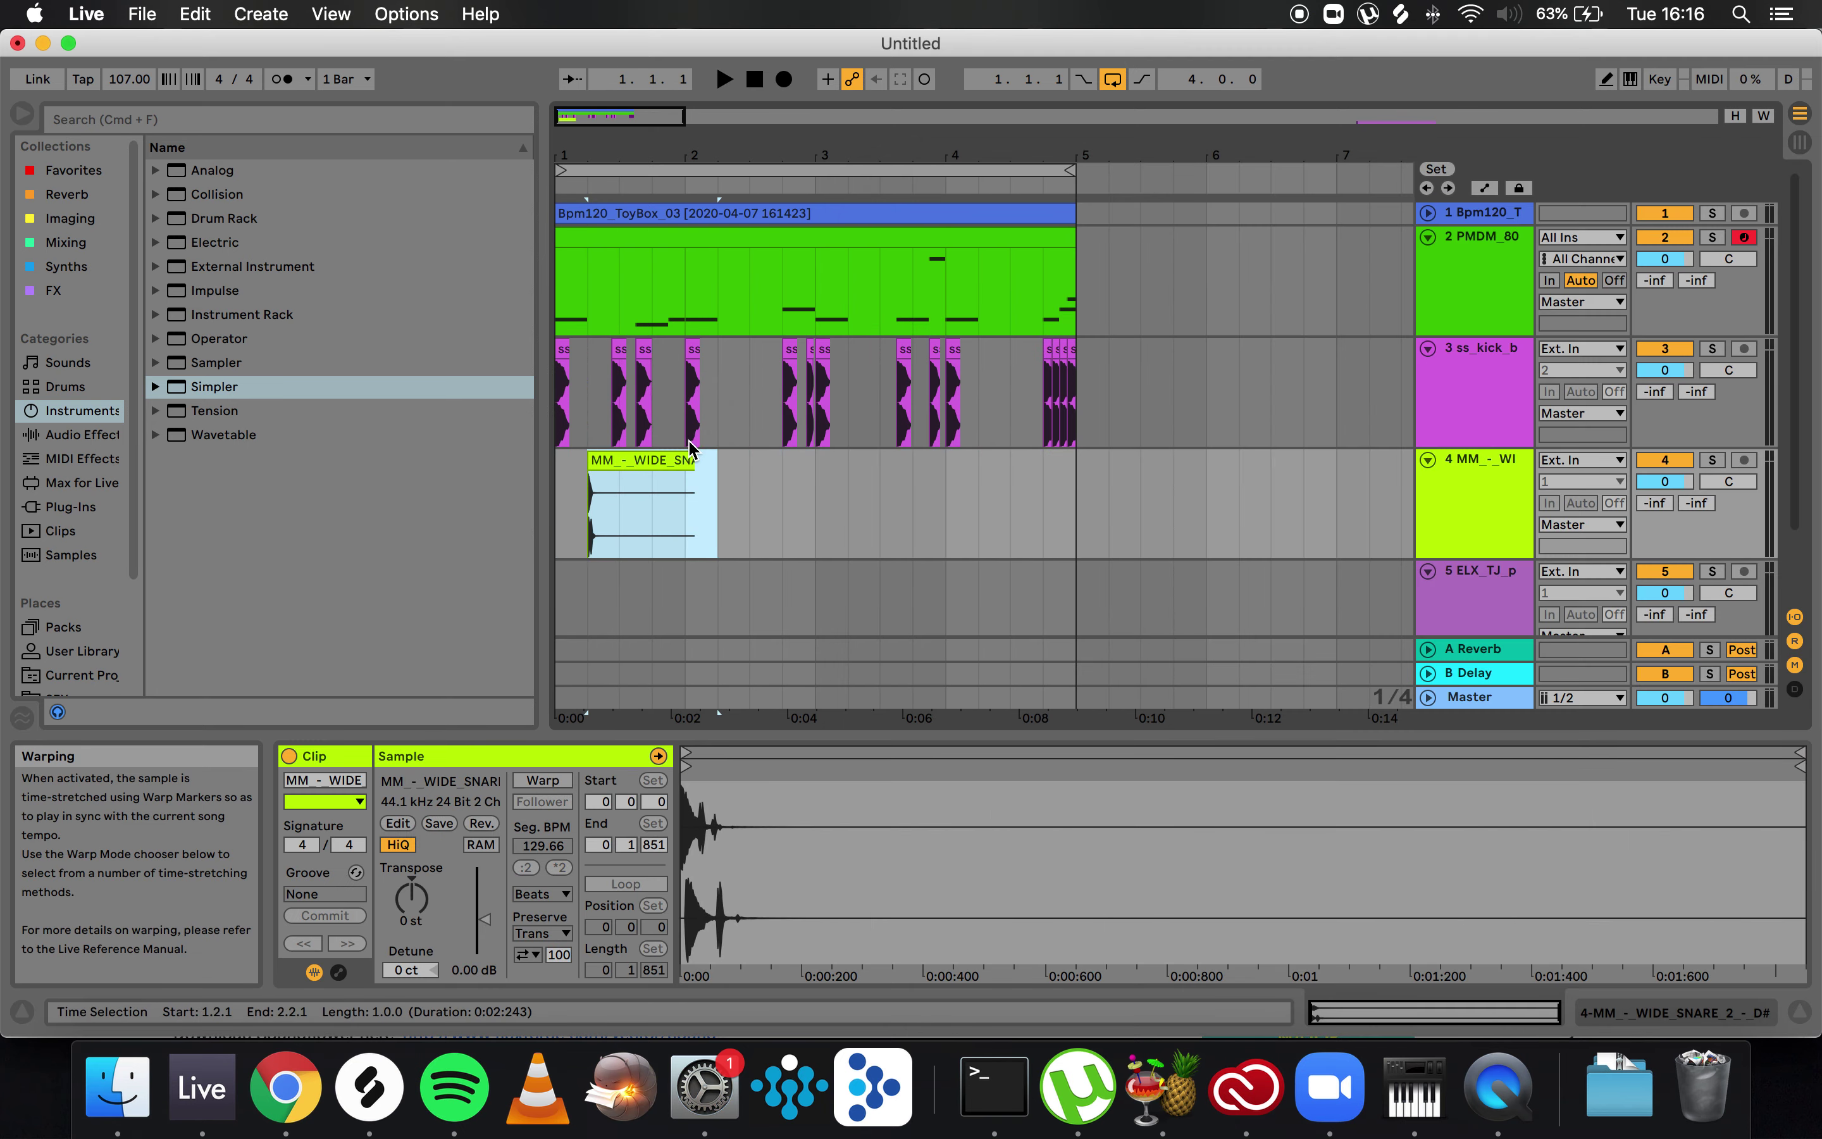
pyautogui.moveTo(679, 460); pyautogui.dragTo(542, 481)
# - Duplicate the snare track's first bar into bars 2 to 4 and play the arrangement from 1.1.1
pyautogui.press('super+d')
pyautogui.press('super+d')
pyautogui.press('super+d')
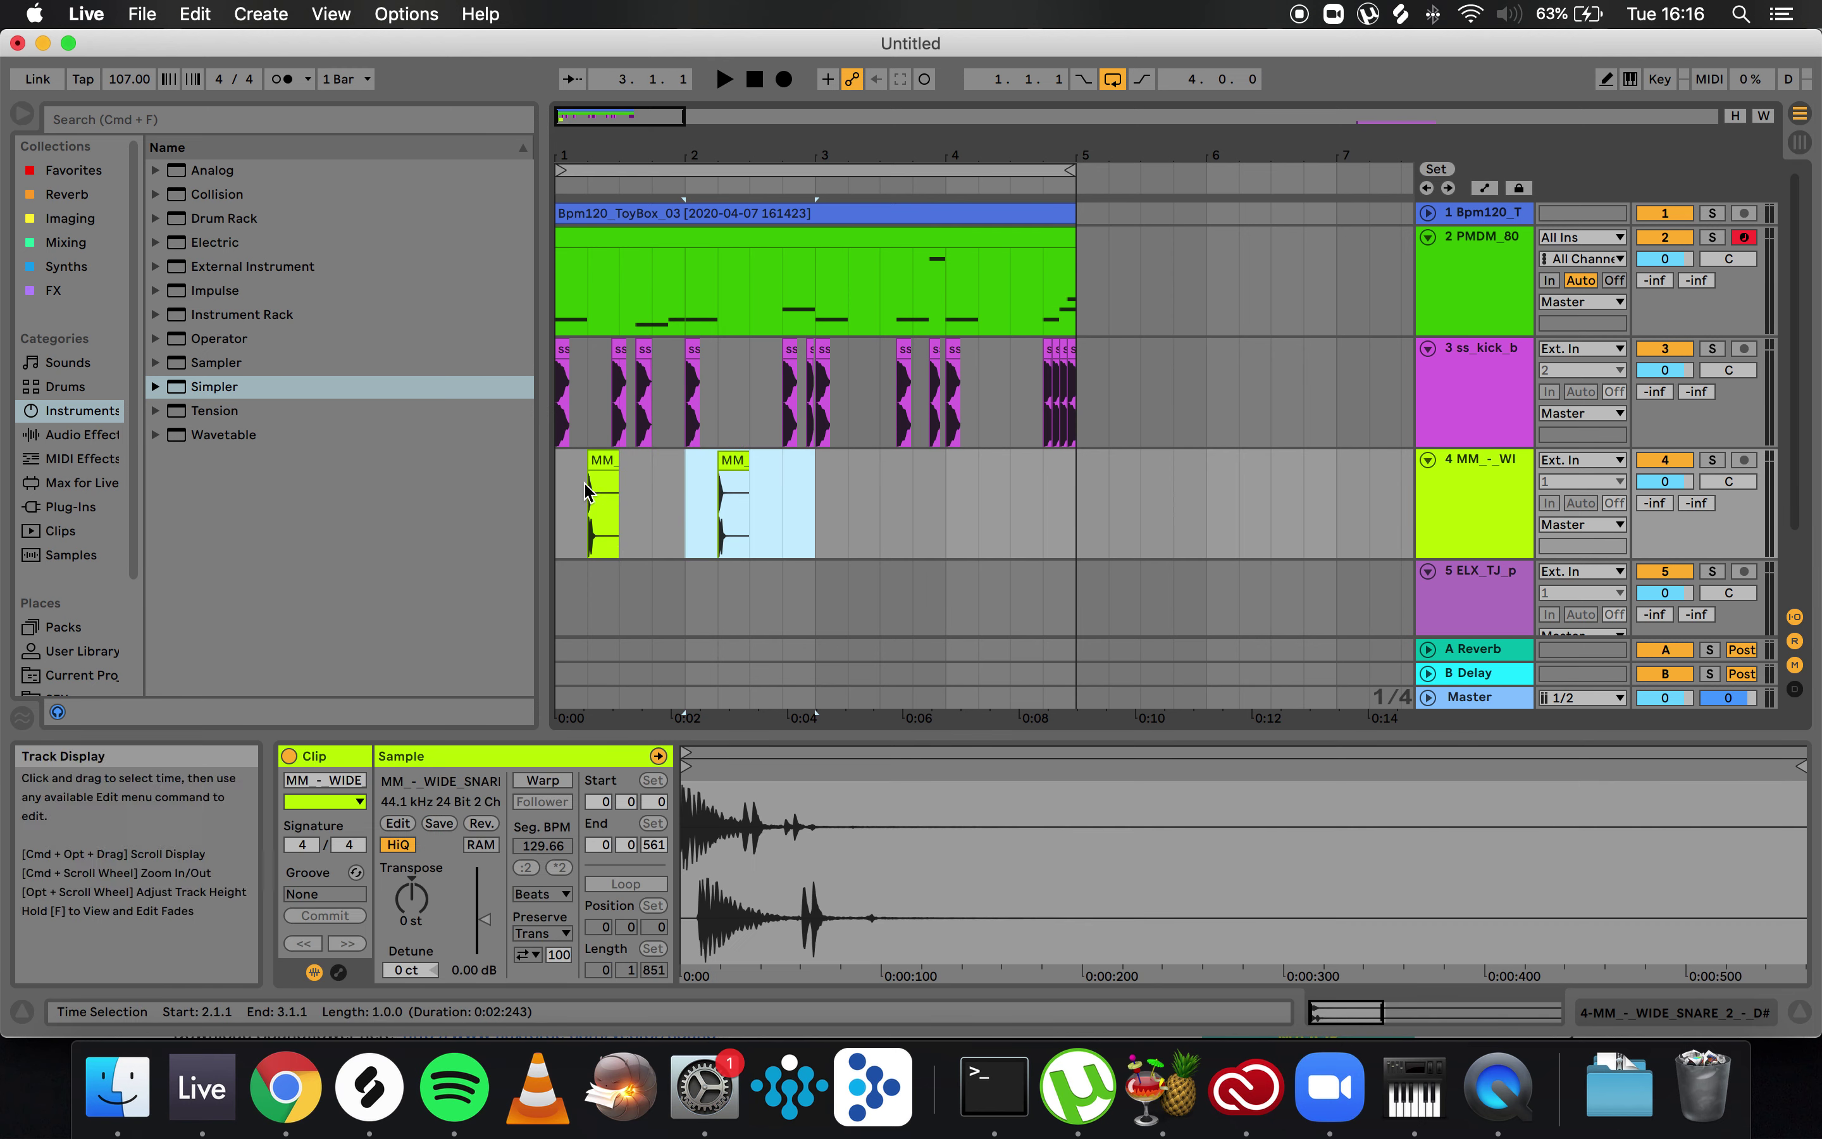
pyautogui.click(563, 498)
pyautogui.press('space')
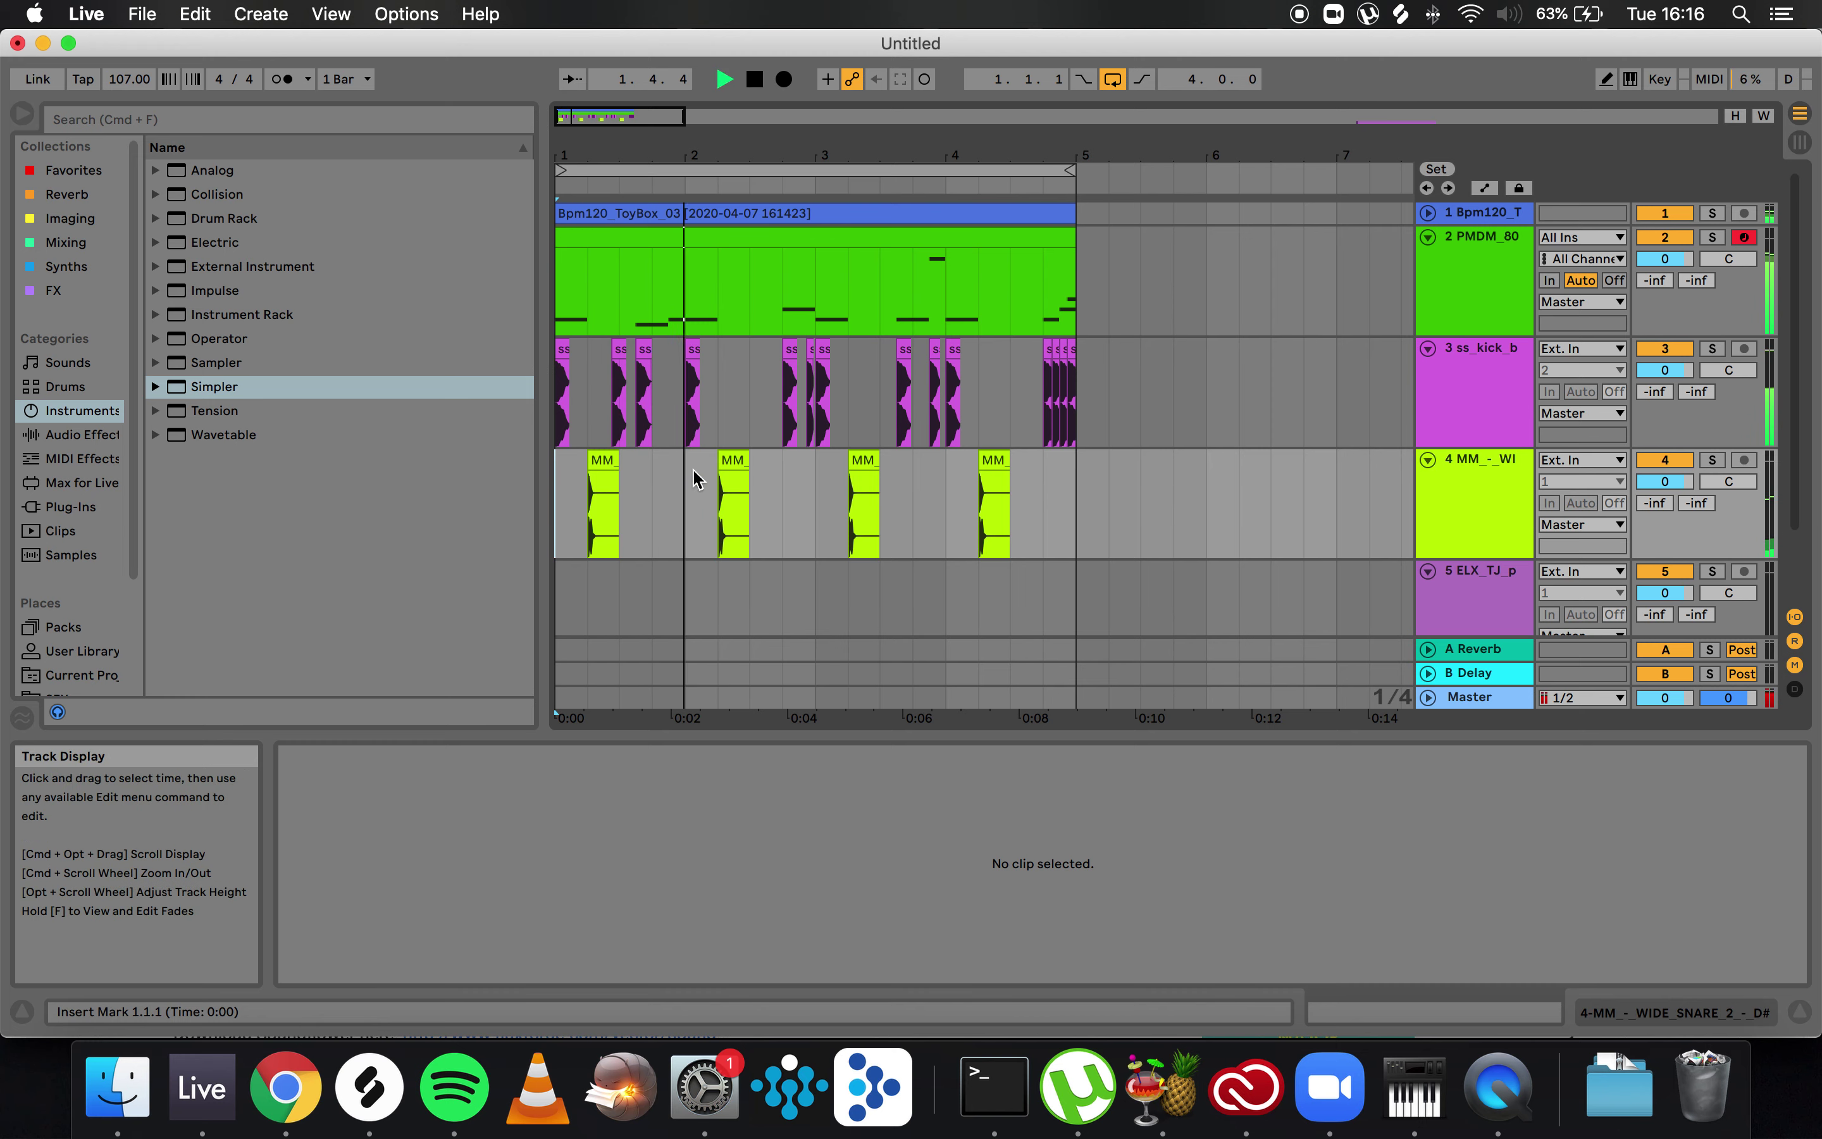
# - Stop playback and duplicate the snare track's first half bar up to 5.1.1, placing snares on beats 2 and 4 of every bar
pyautogui.press('space')
pyautogui.click(611, 459)
pyautogui.keyDown('shift'); pyautogui.click(559, 468); pyautogui.keyUp('shift')
pyautogui.press('super+d')
pyautogui.press('super+d')
pyautogui.press('super+d')
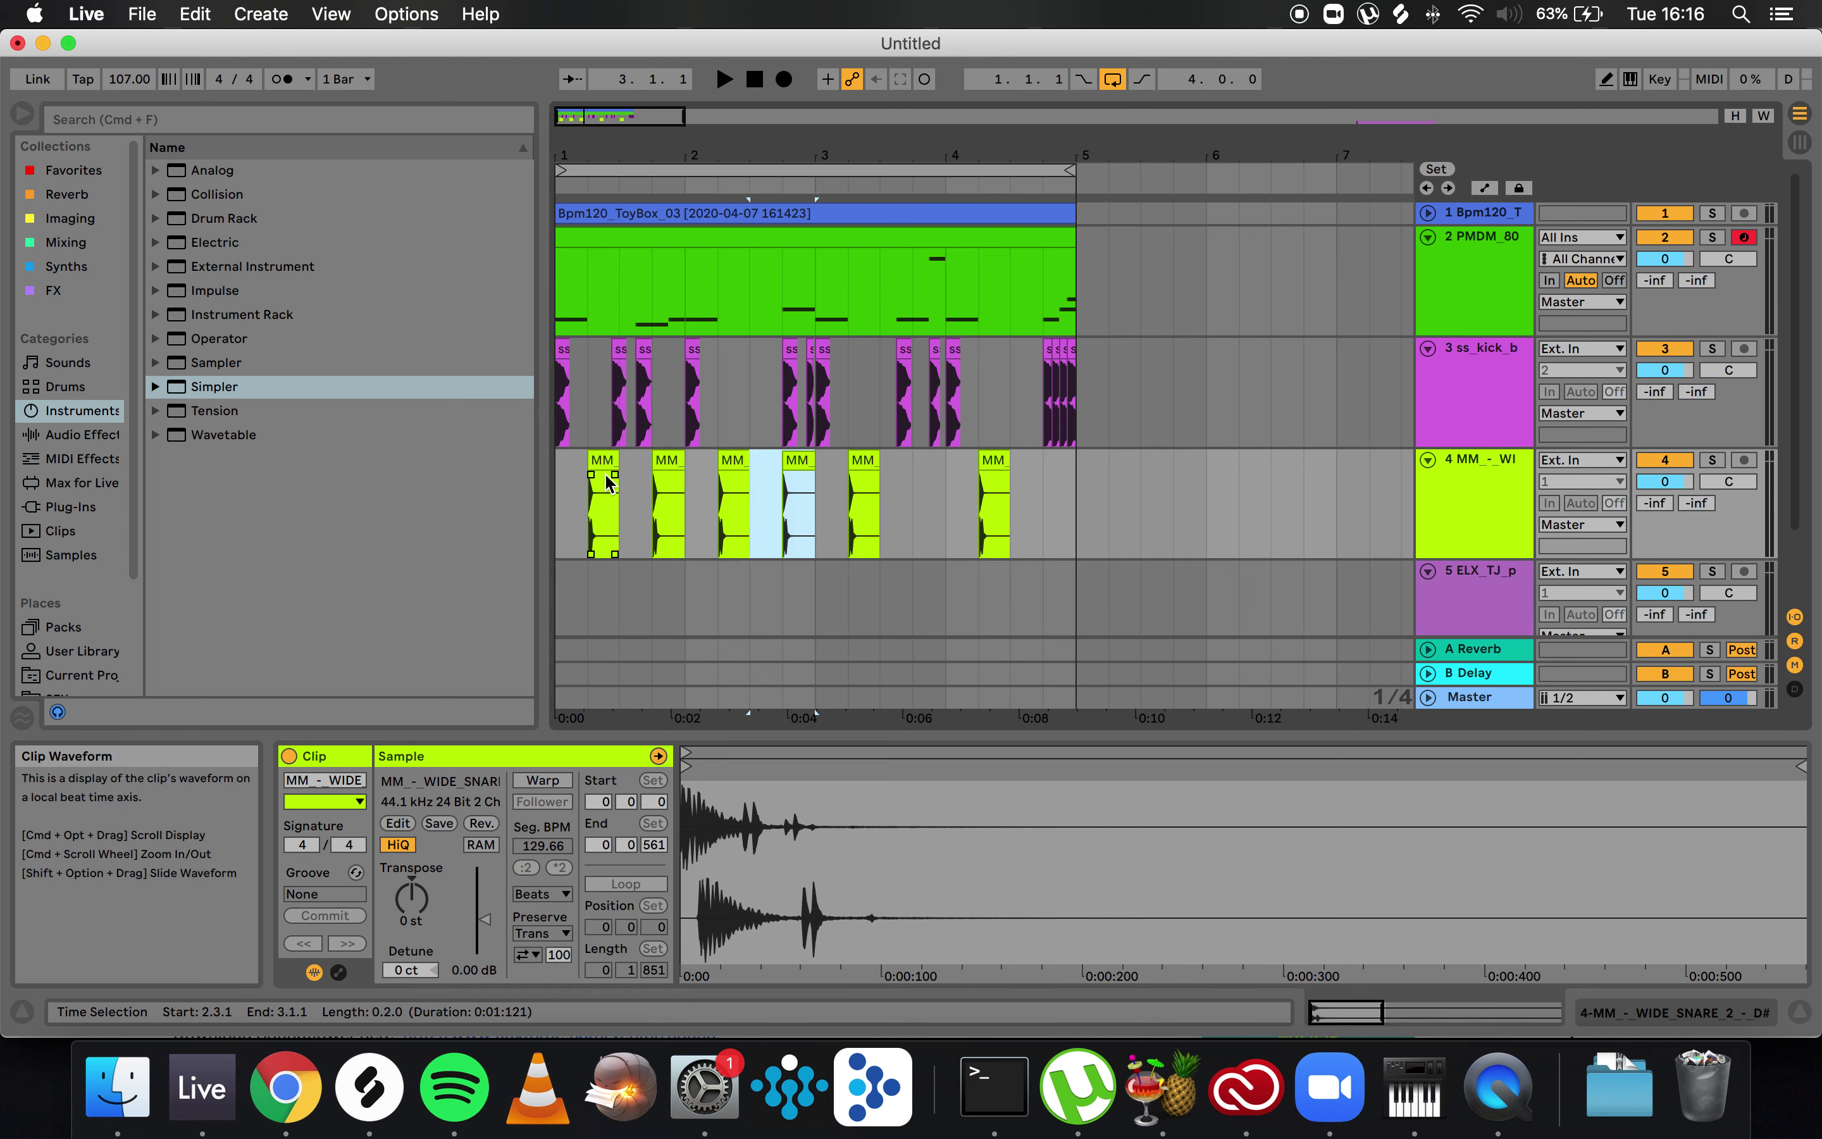
pyautogui.press('super+d')
pyautogui.press('super+d')
pyautogui.press('super+d')
pyautogui.press('super+d')
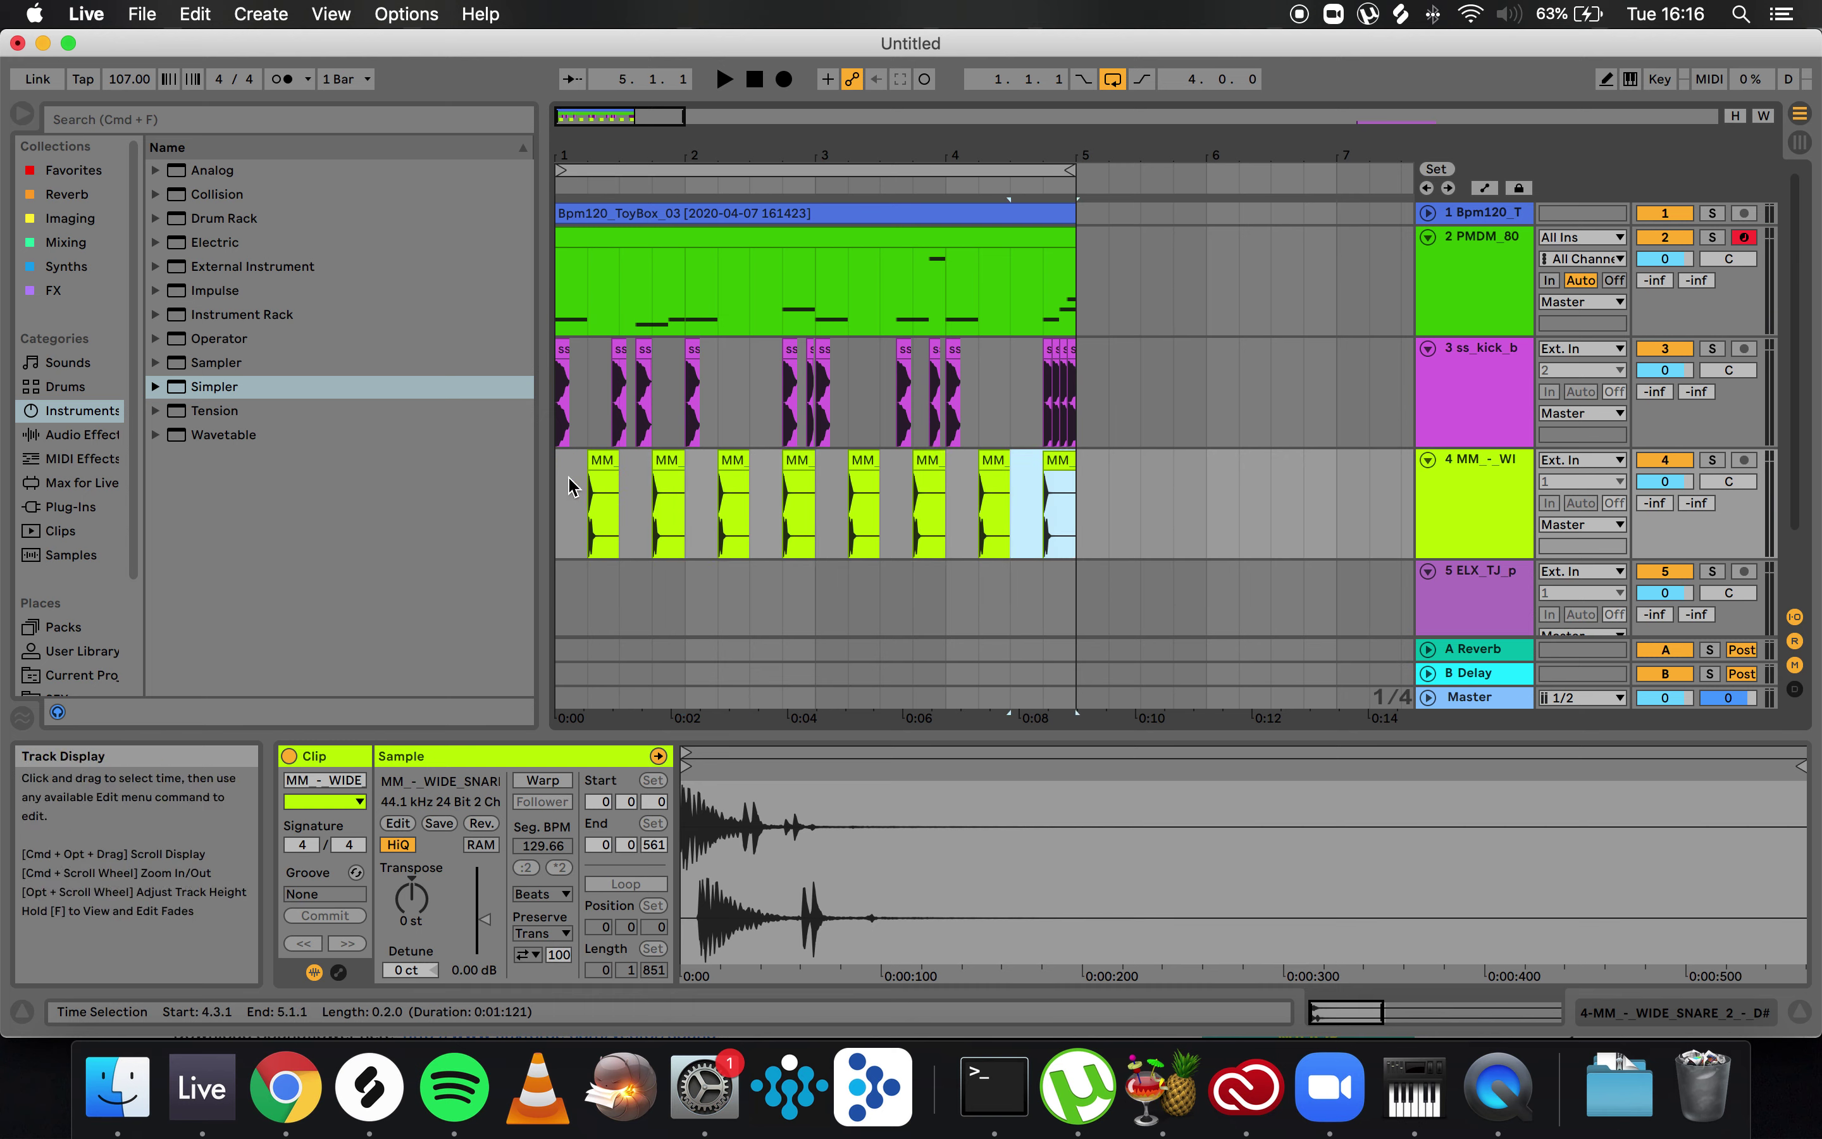
# - Play the arrangement from 1.1.1 and fold the wide snare track
pyautogui.click(558, 486)
pyautogui.press('space')
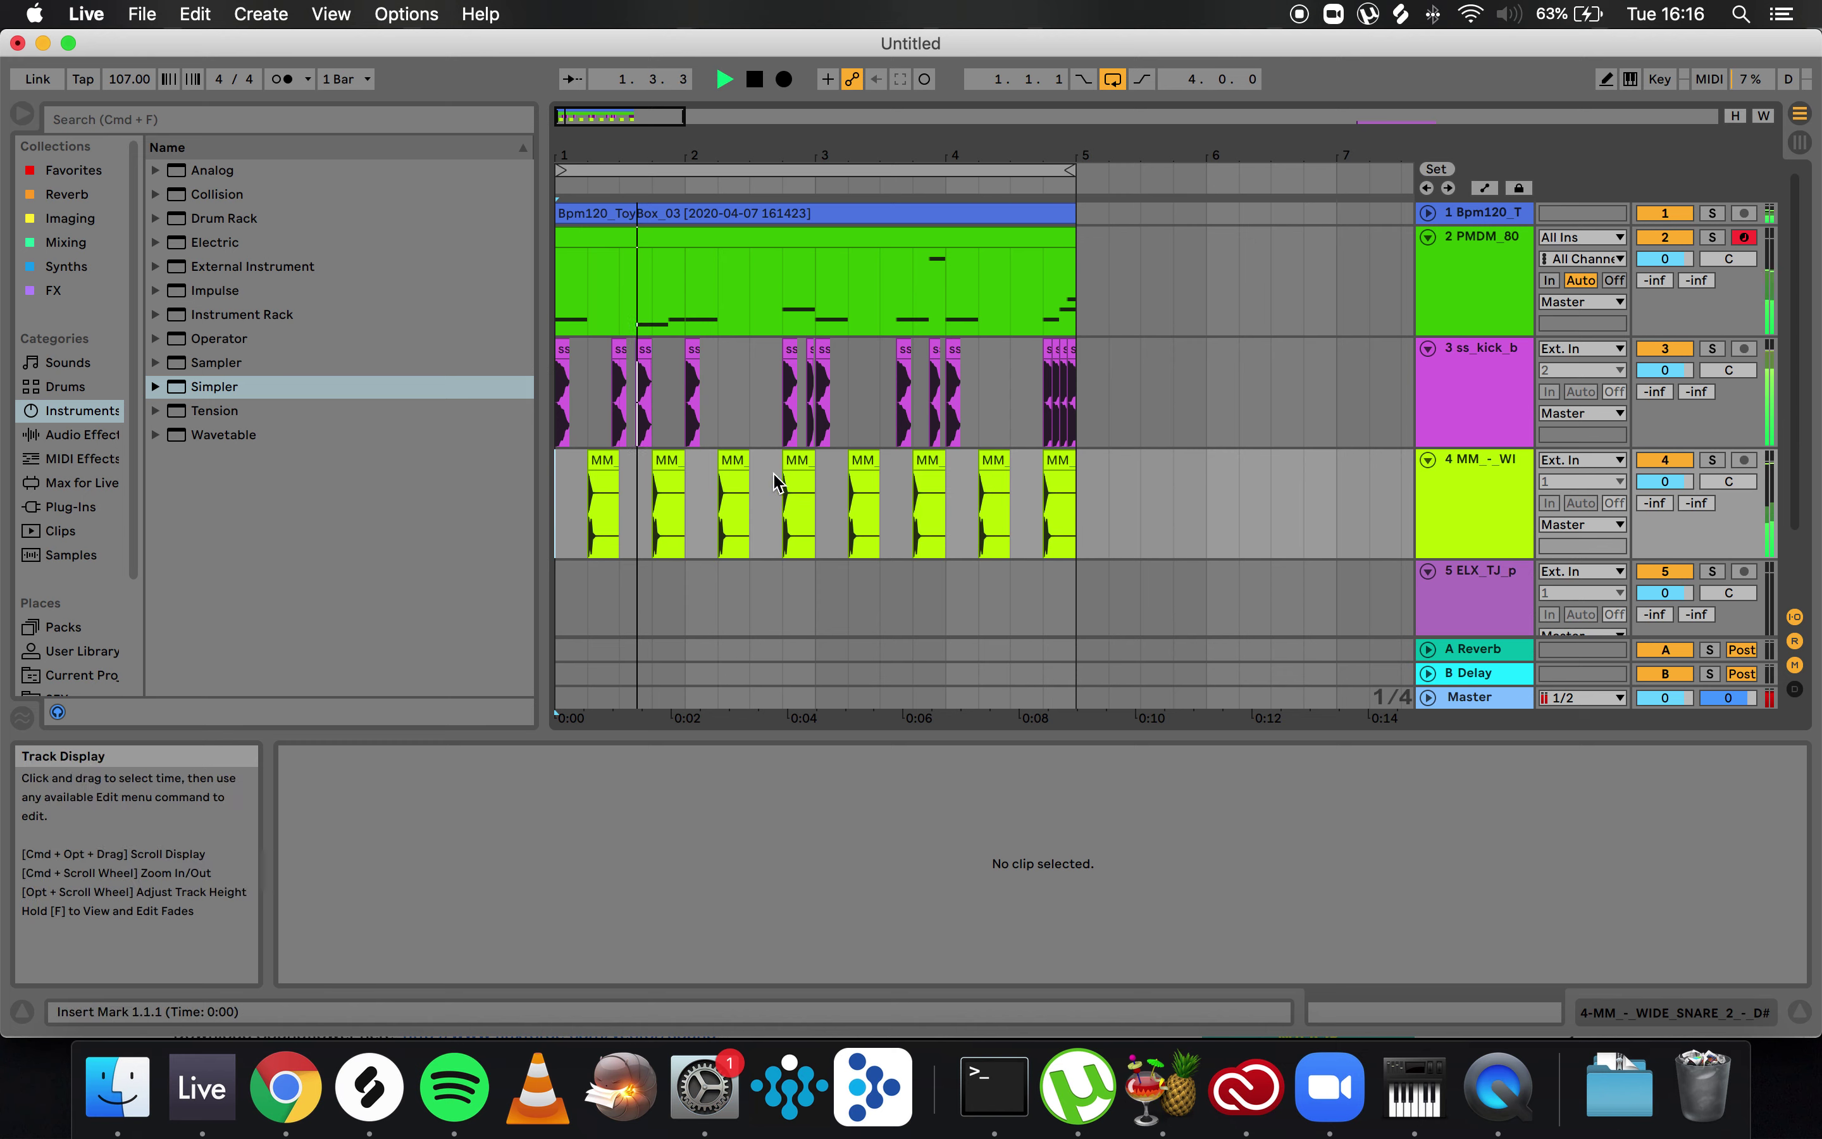
pyautogui.click(1428, 460)
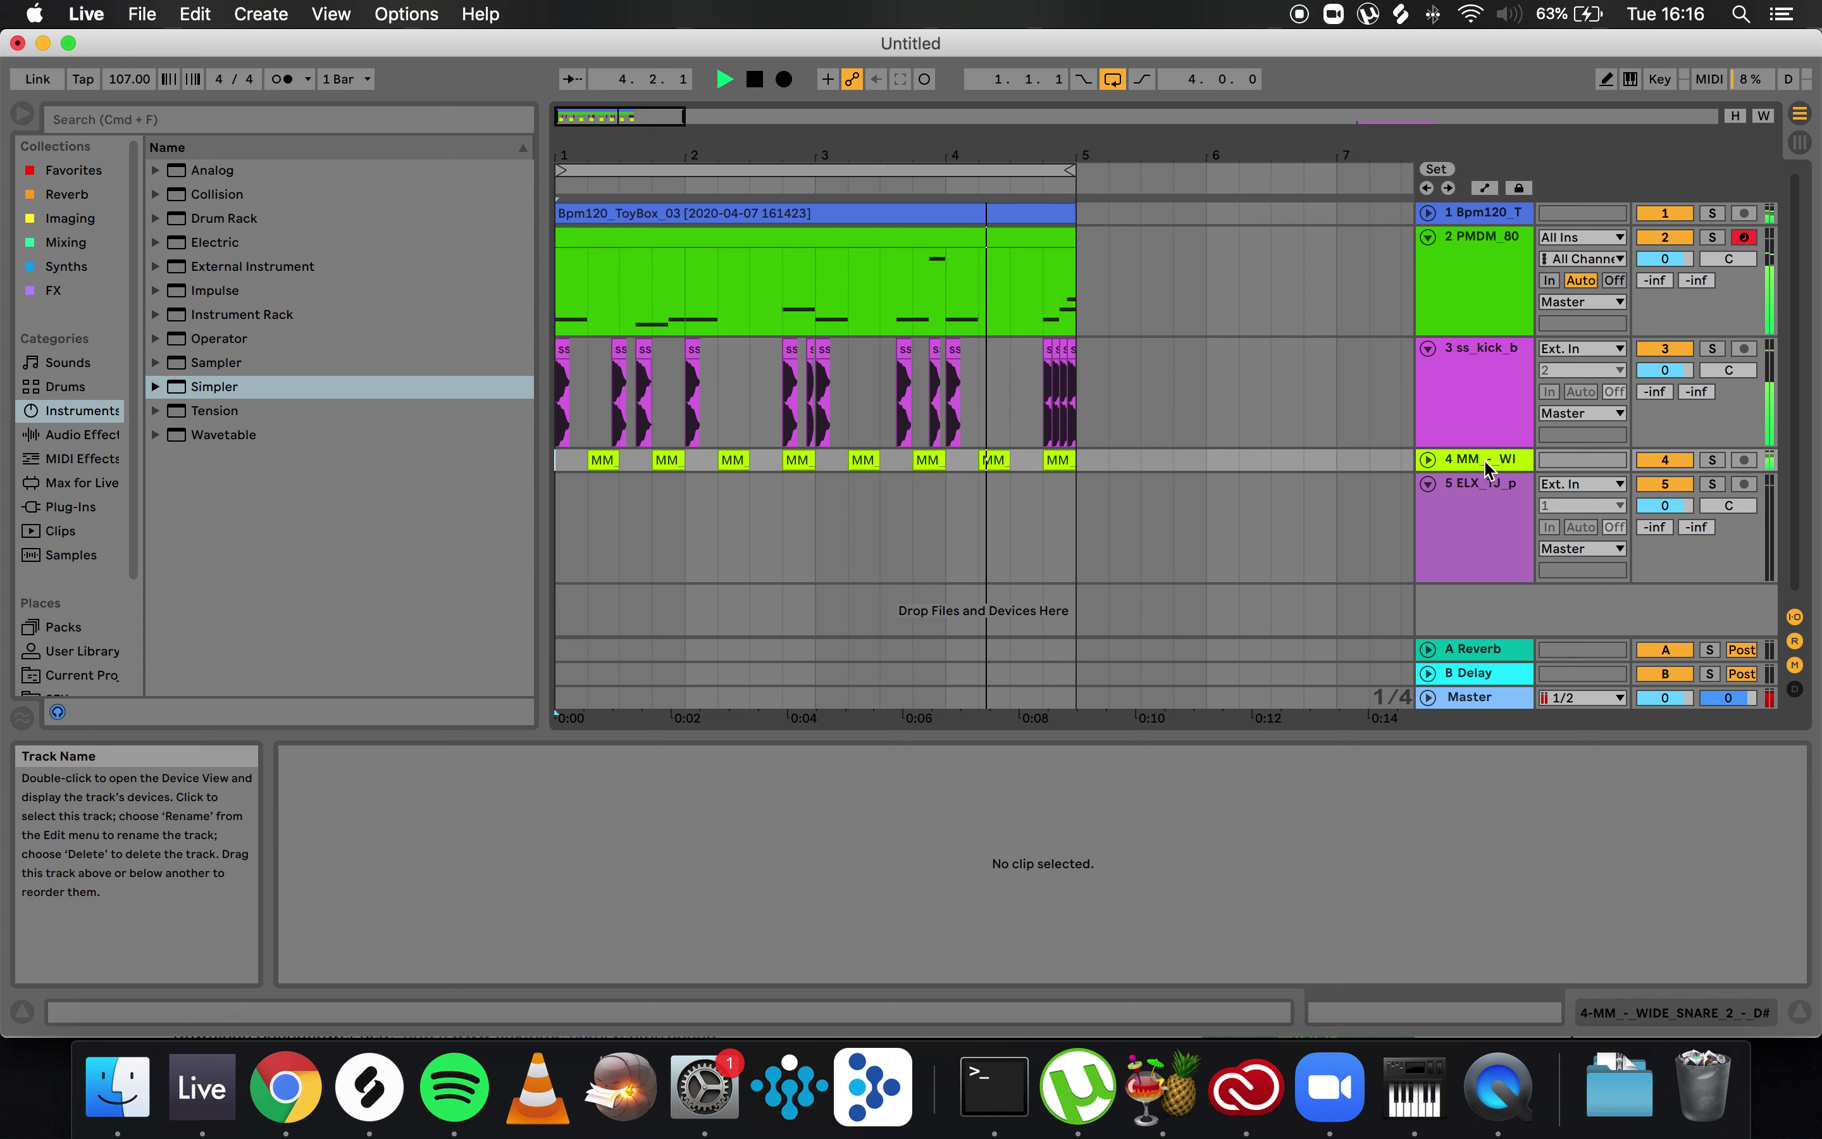
# - Insert an audio track below the wide snare track, place MM_-_SNARE1.wav from Splice on it at 2.1.1 and disable warping
pyautogui.click(1473, 486)
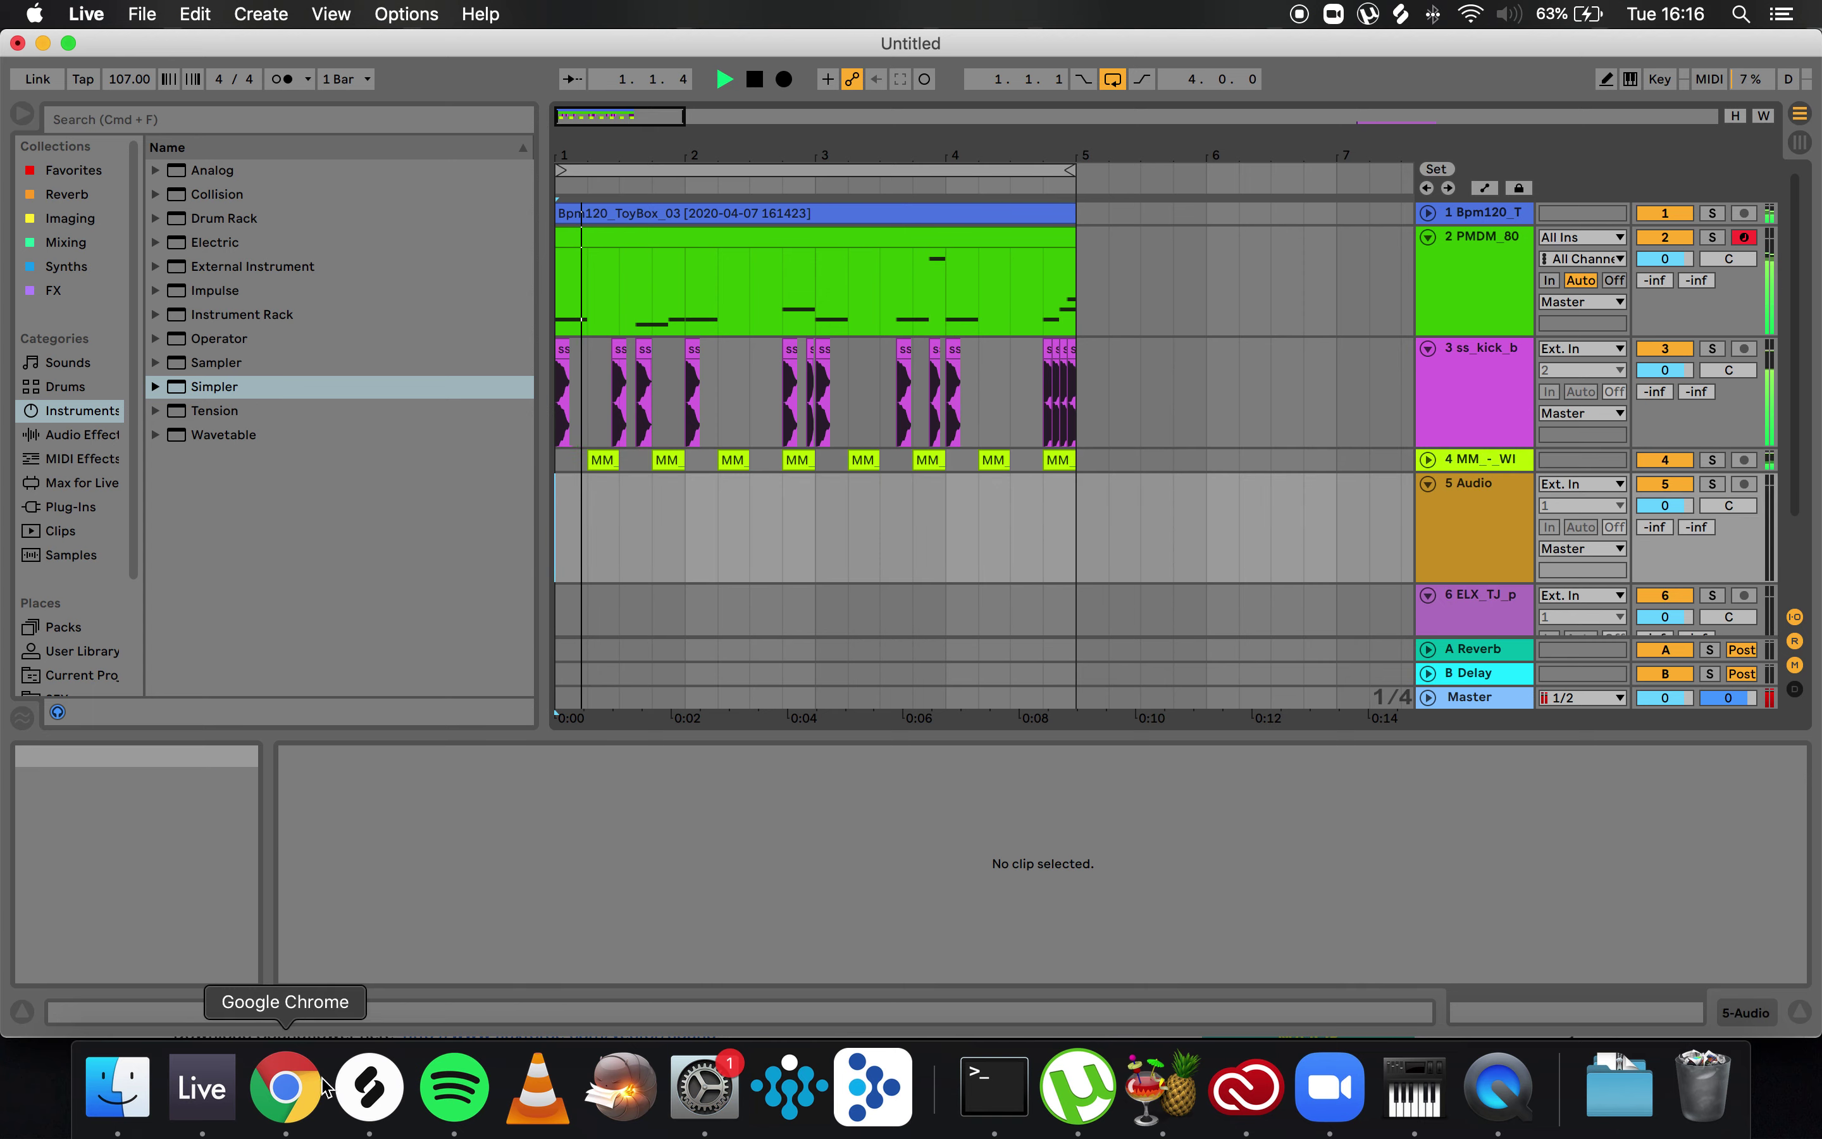
pyautogui.click(370, 1089)
pyautogui.click(1337, 497)
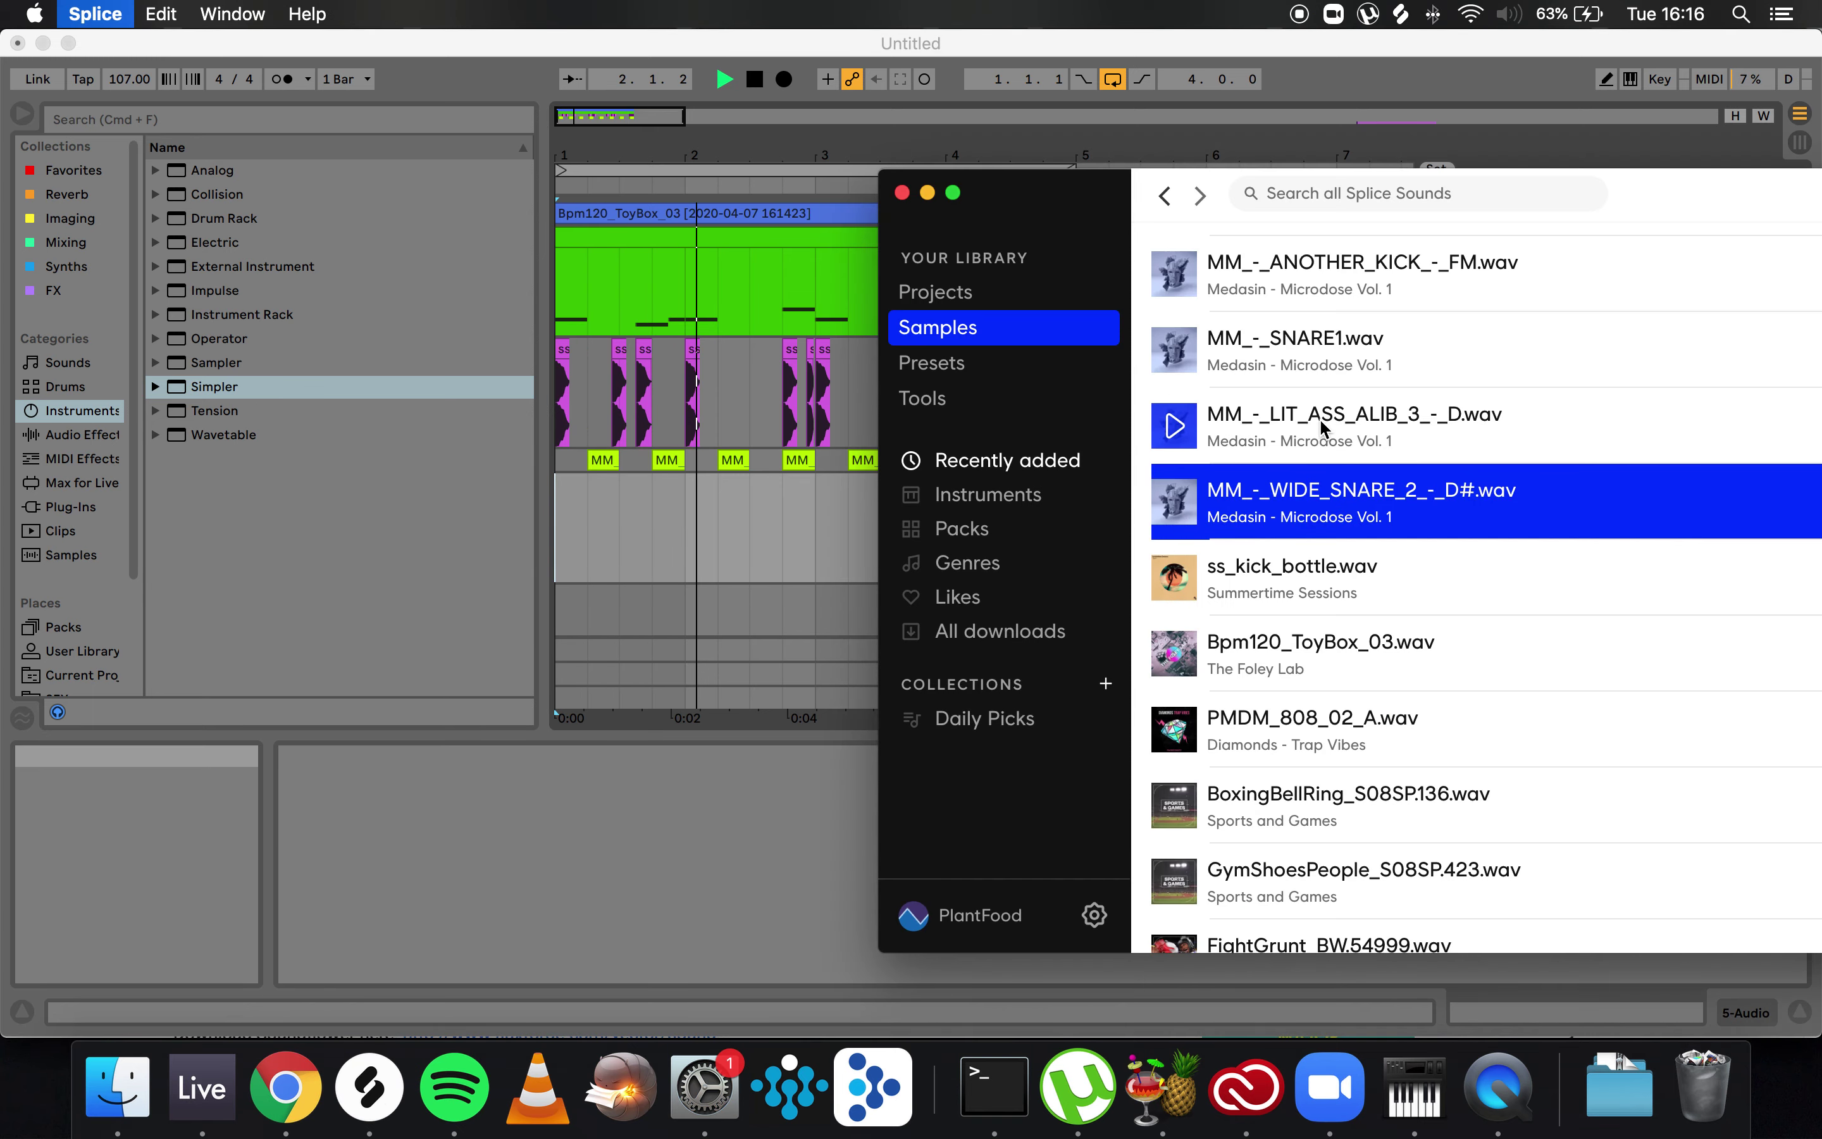
pyautogui.click(635, 541)
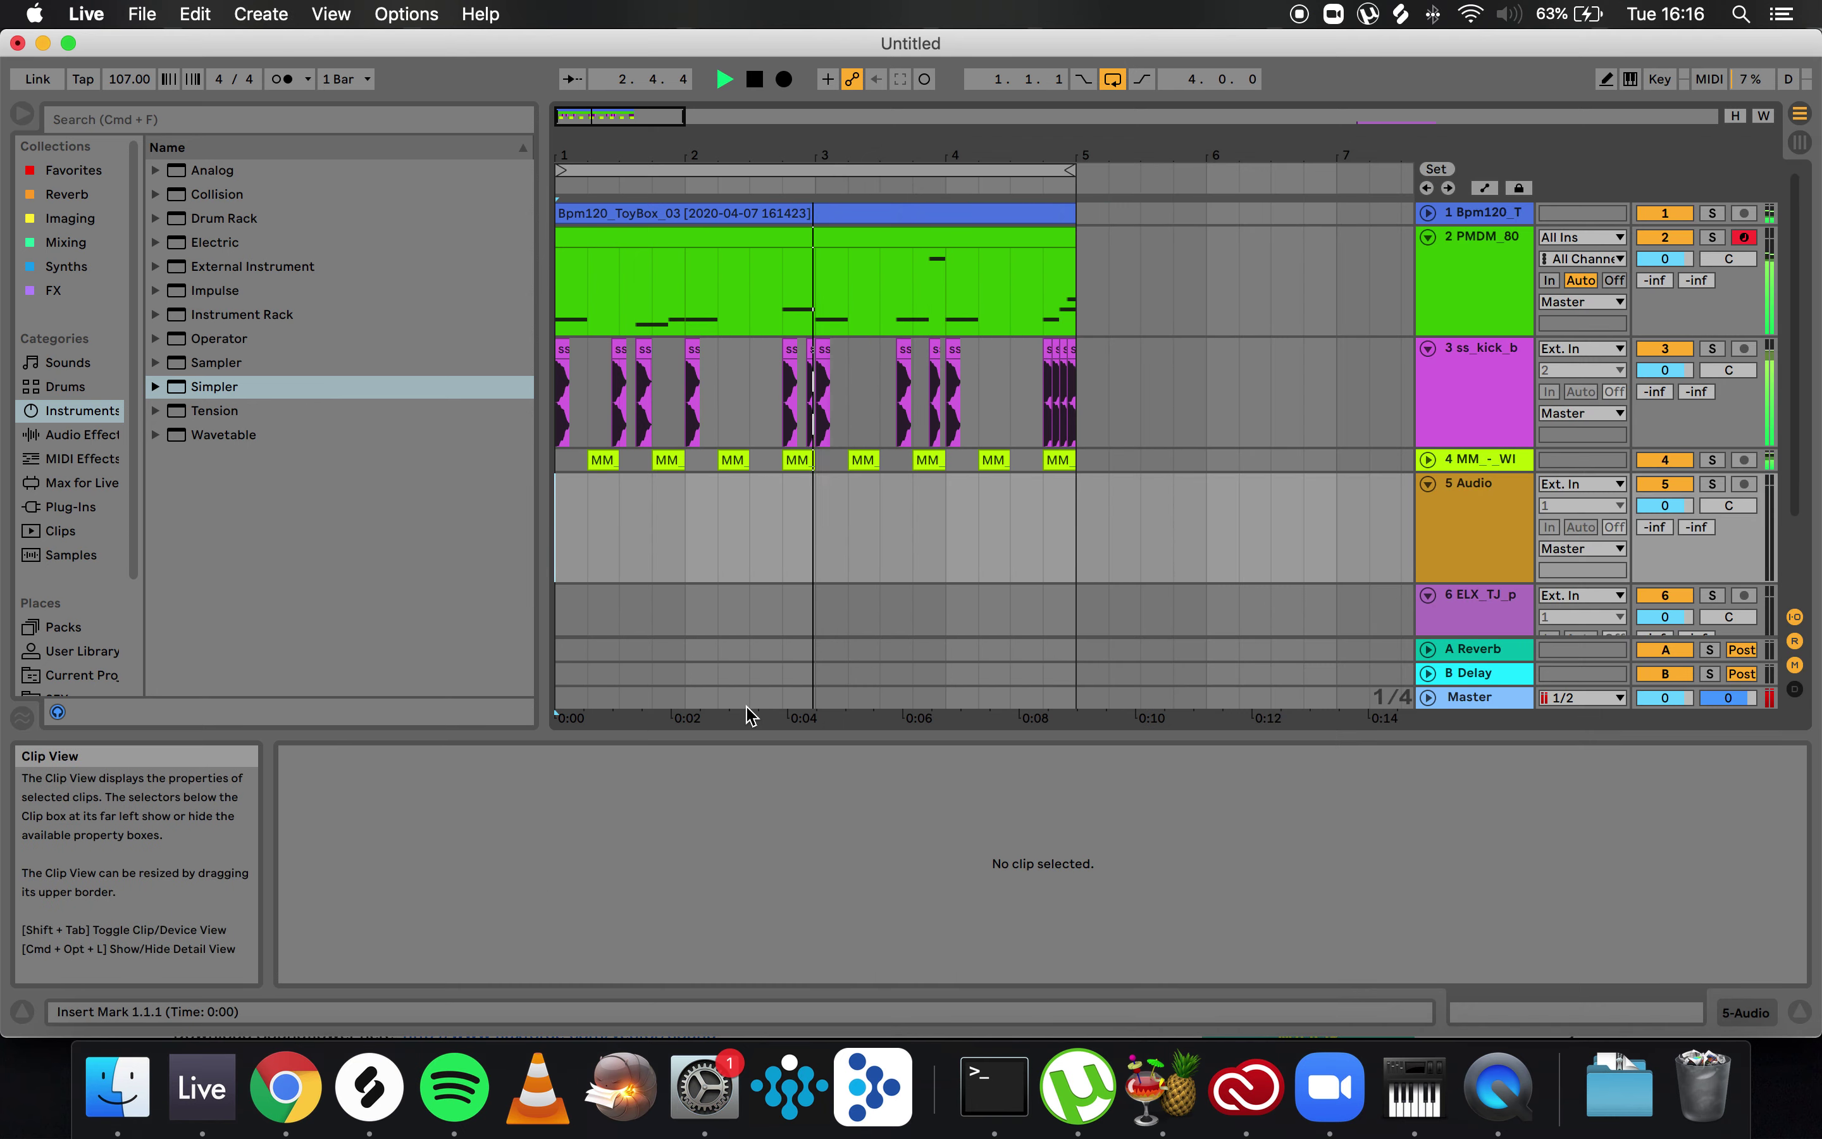
pyautogui.press('space')
pyautogui.click(364, 1089)
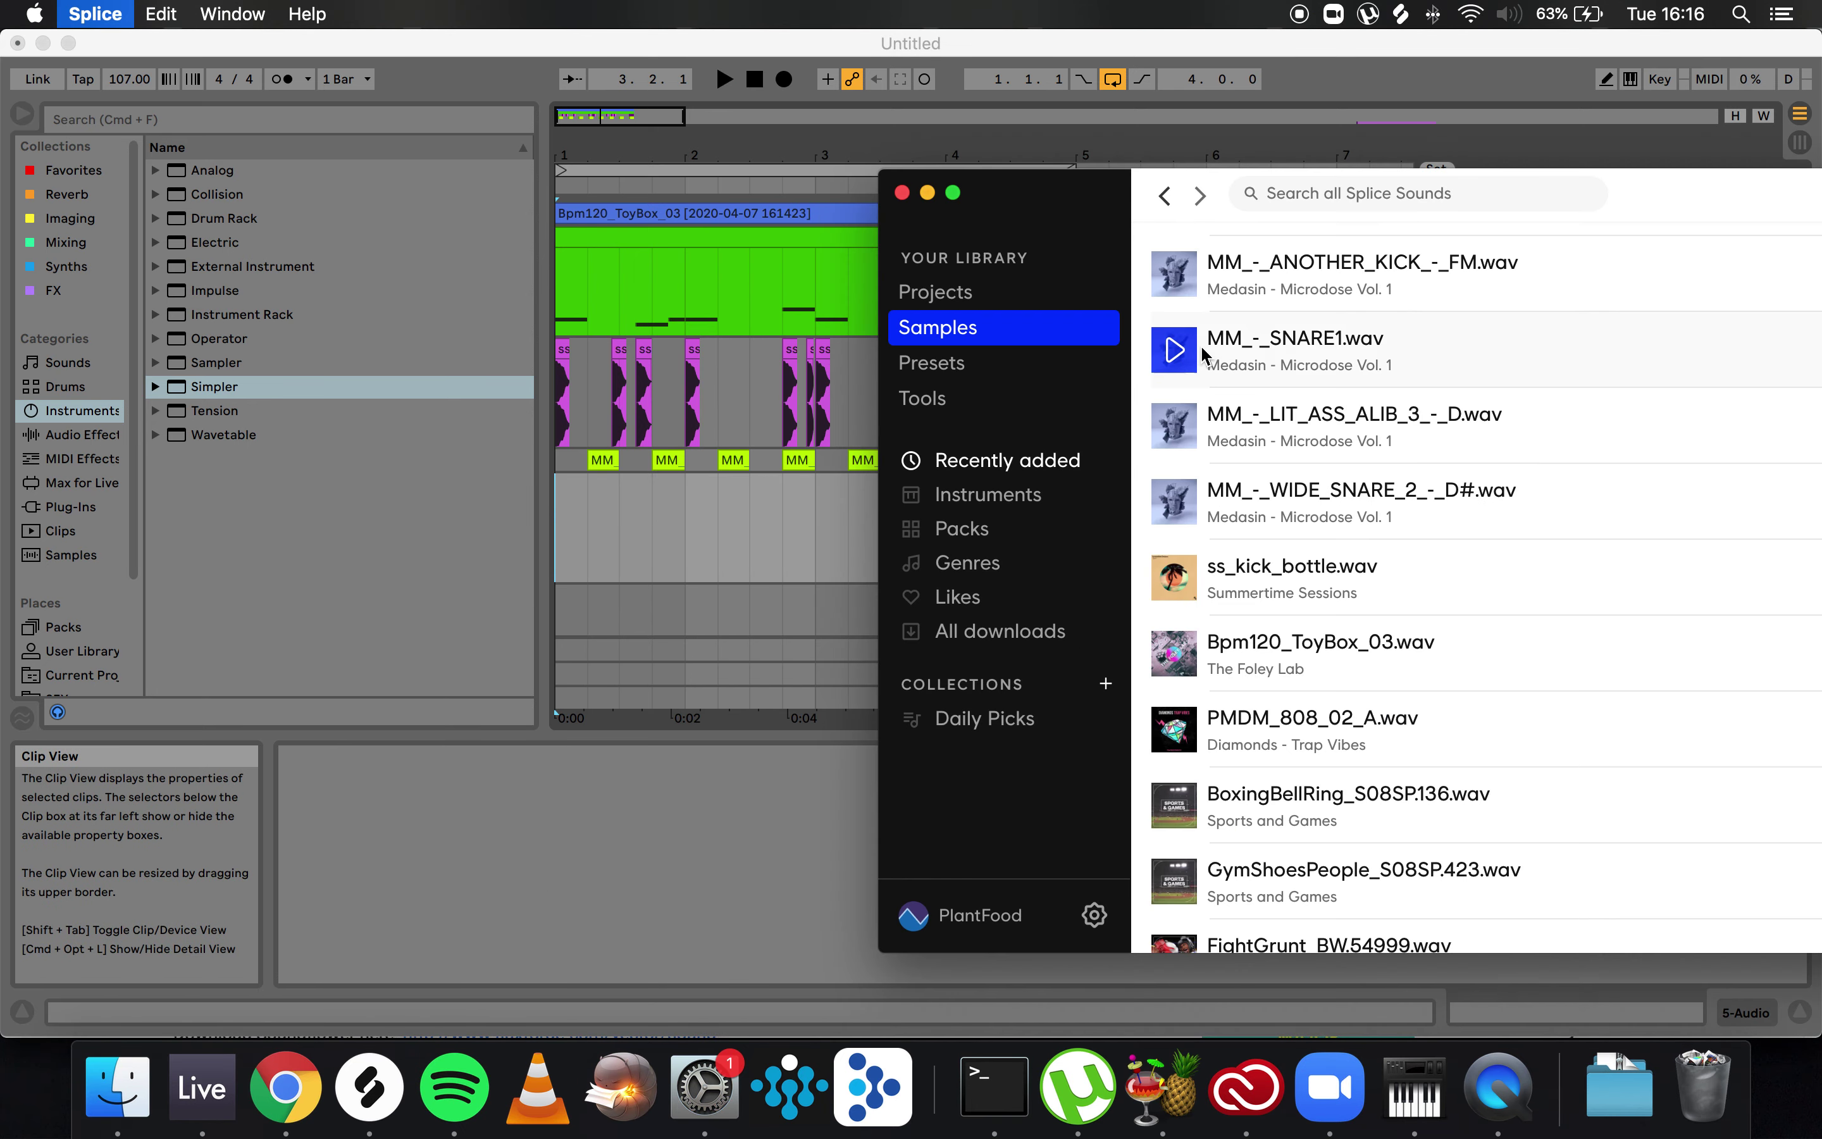
pyautogui.moveTo(1265, 350); pyautogui.dragTo(689, 527)
pyautogui.click(583, 795)
pyautogui.click(619, 538)
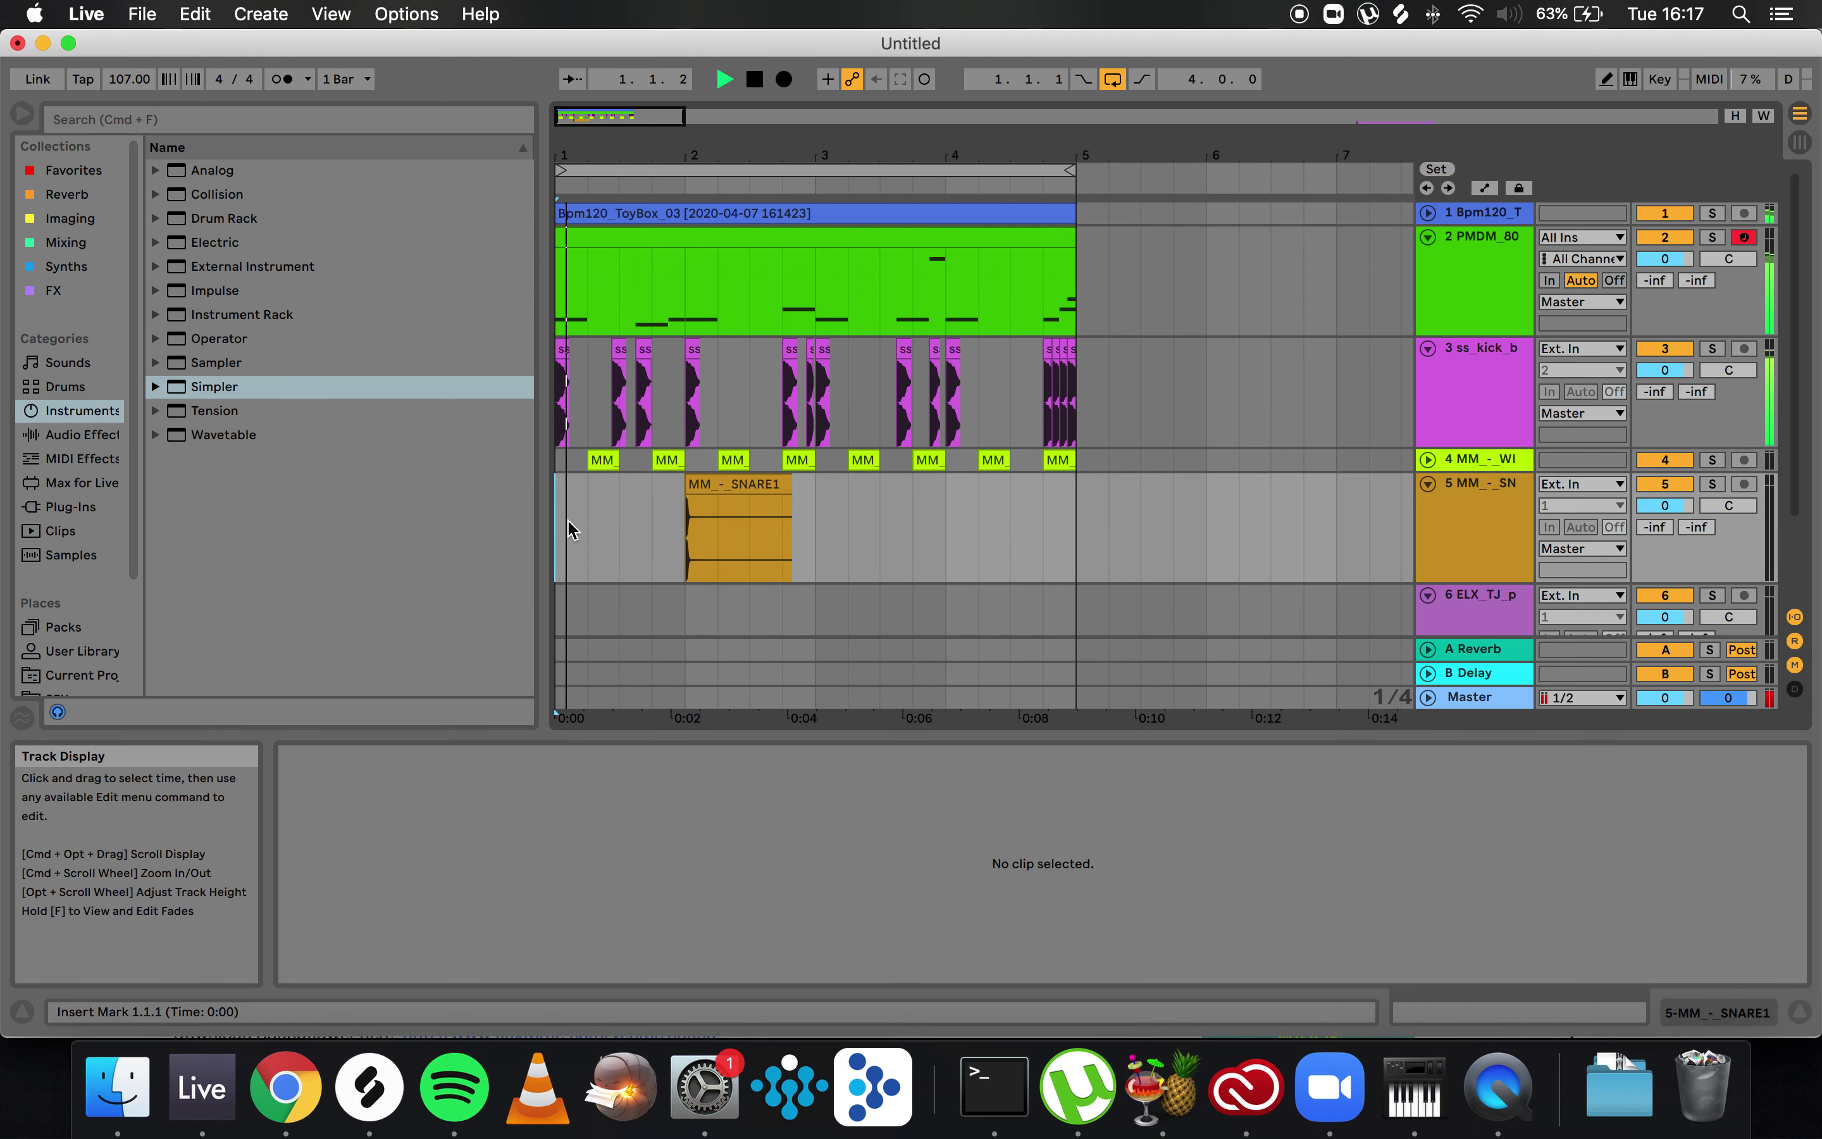
# - Move the MM_-_SNARE1 clip to 1.3.2 and play the arrangement from 1.1.1
pyautogui.press('+')
pyautogui.press('+')
pyautogui.press('+')
pyautogui.press('space')
pyautogui.moveTo(1177, 486); pyautogui.dragTo(888, 485)
pyautogui.scroll(-1, 610, 388)
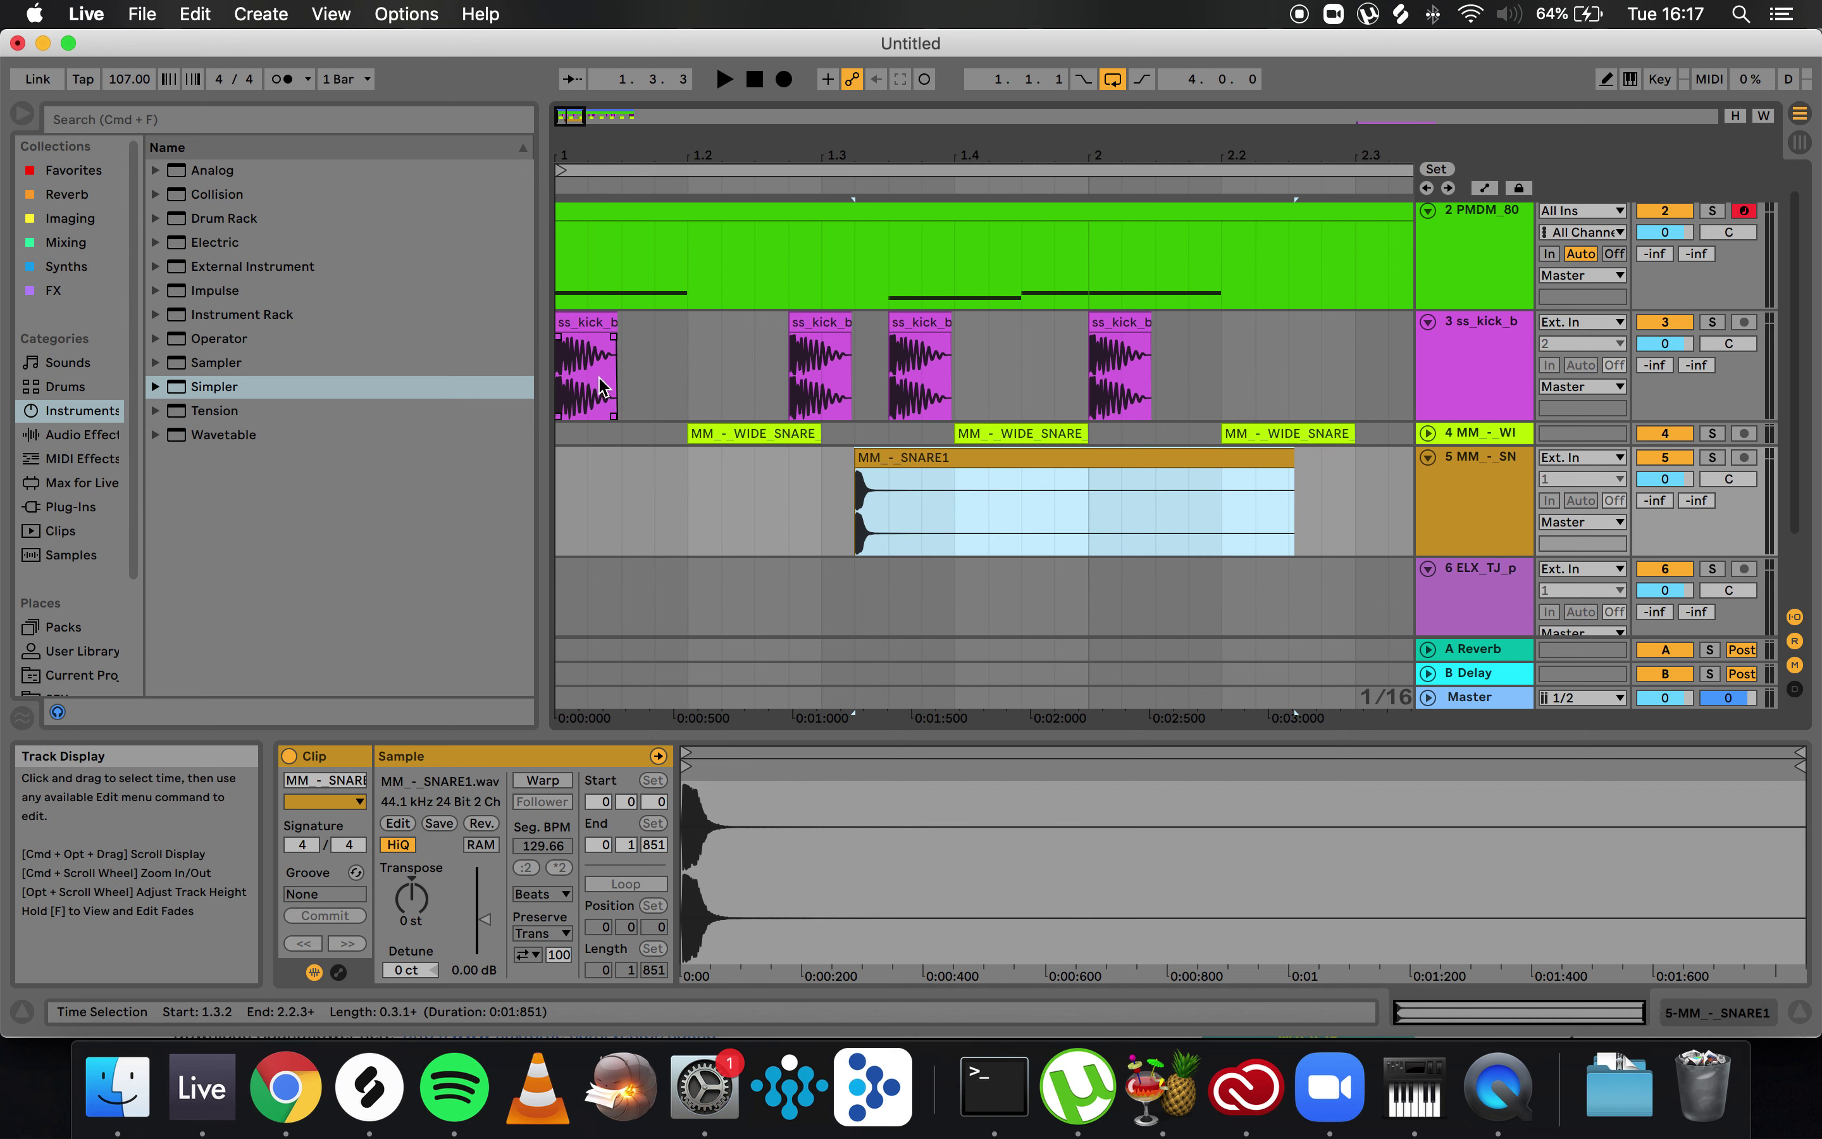
pyautogui.click(575, 326)
pyautogui.press('space')
# - Trim the end of the MM_-_SNARE1 clip to 2.1.1
pyautogui.moveTo(1292, 512); pyautogui.dragTo(1089, 513)
pyautogui.click(993, 475)
pyautogui.press('space')
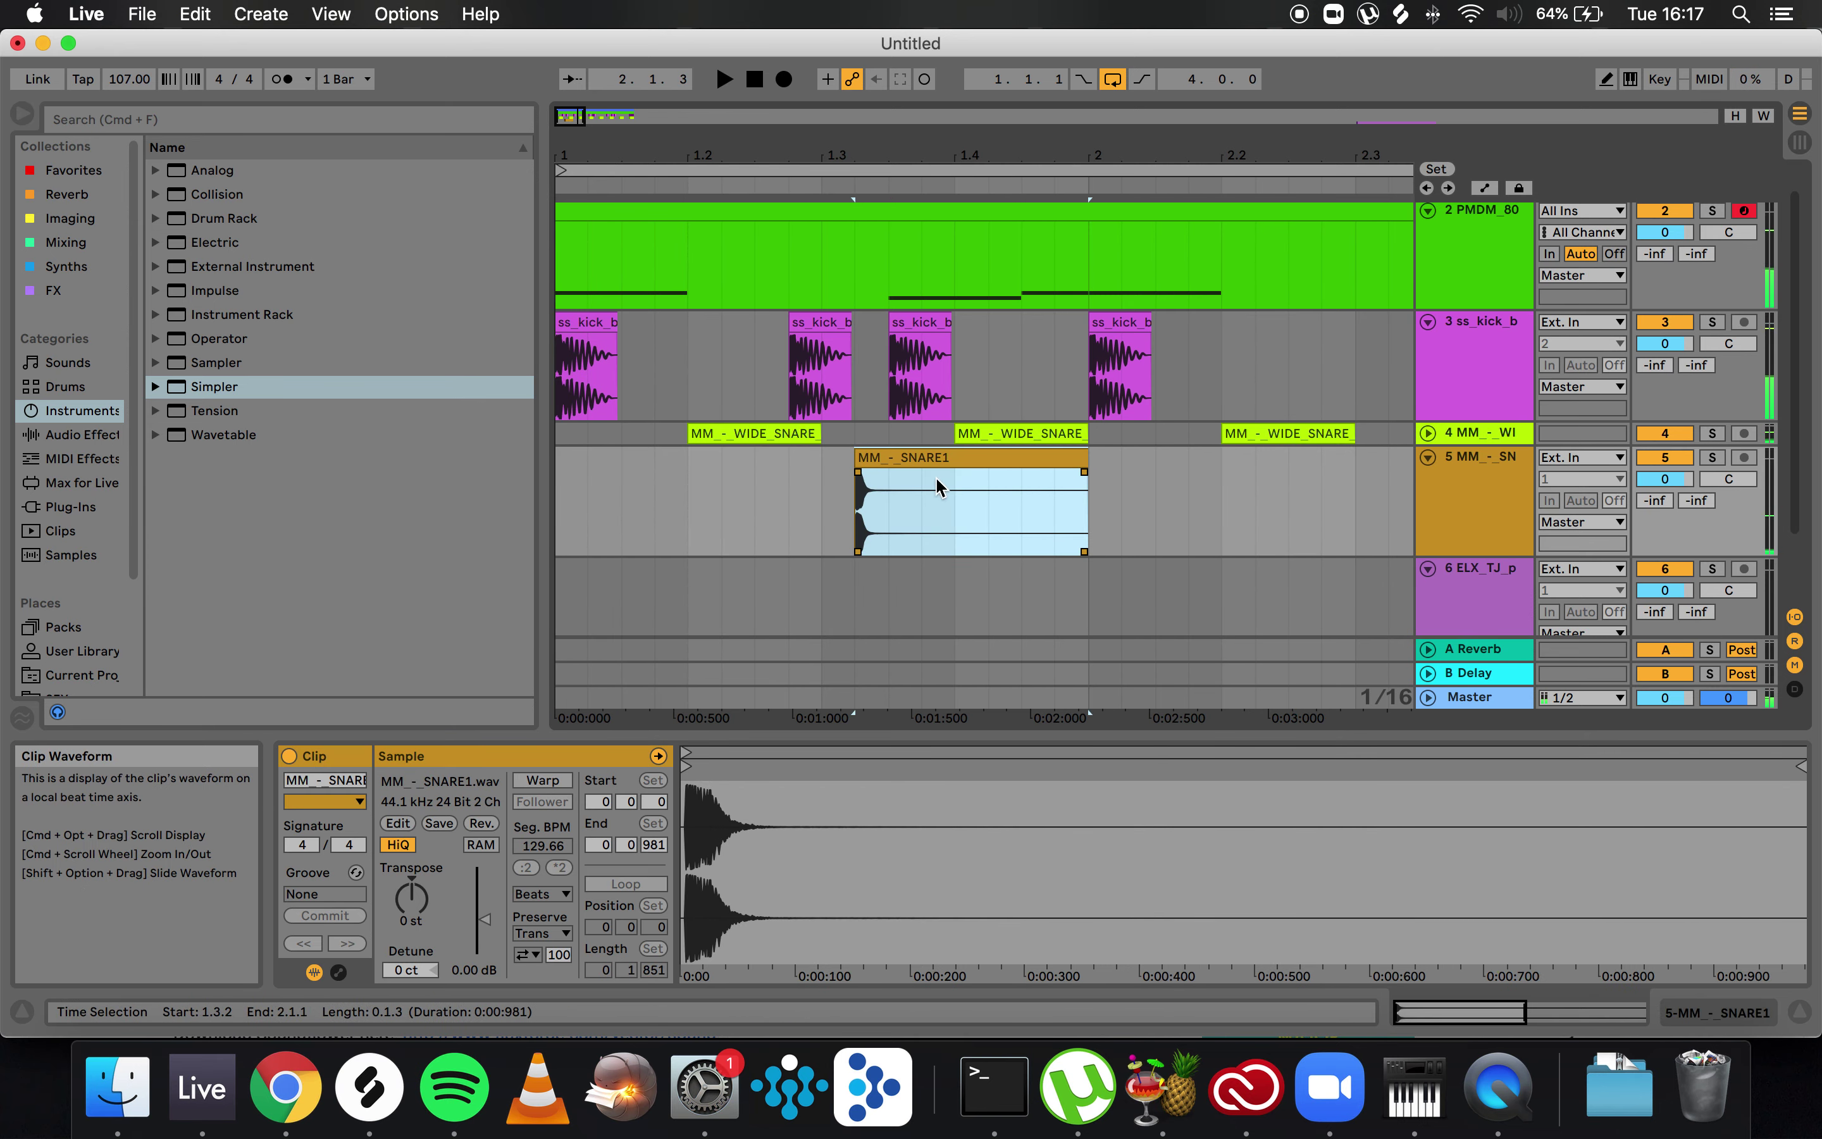
pyautogui.press('-')
# - Transpose the MM_-_SNARE1 clip up to 6 semitones and listen to it with the beat
pyautogui.moveTo(411, 898); pyautogui.dragTo(412, 892)
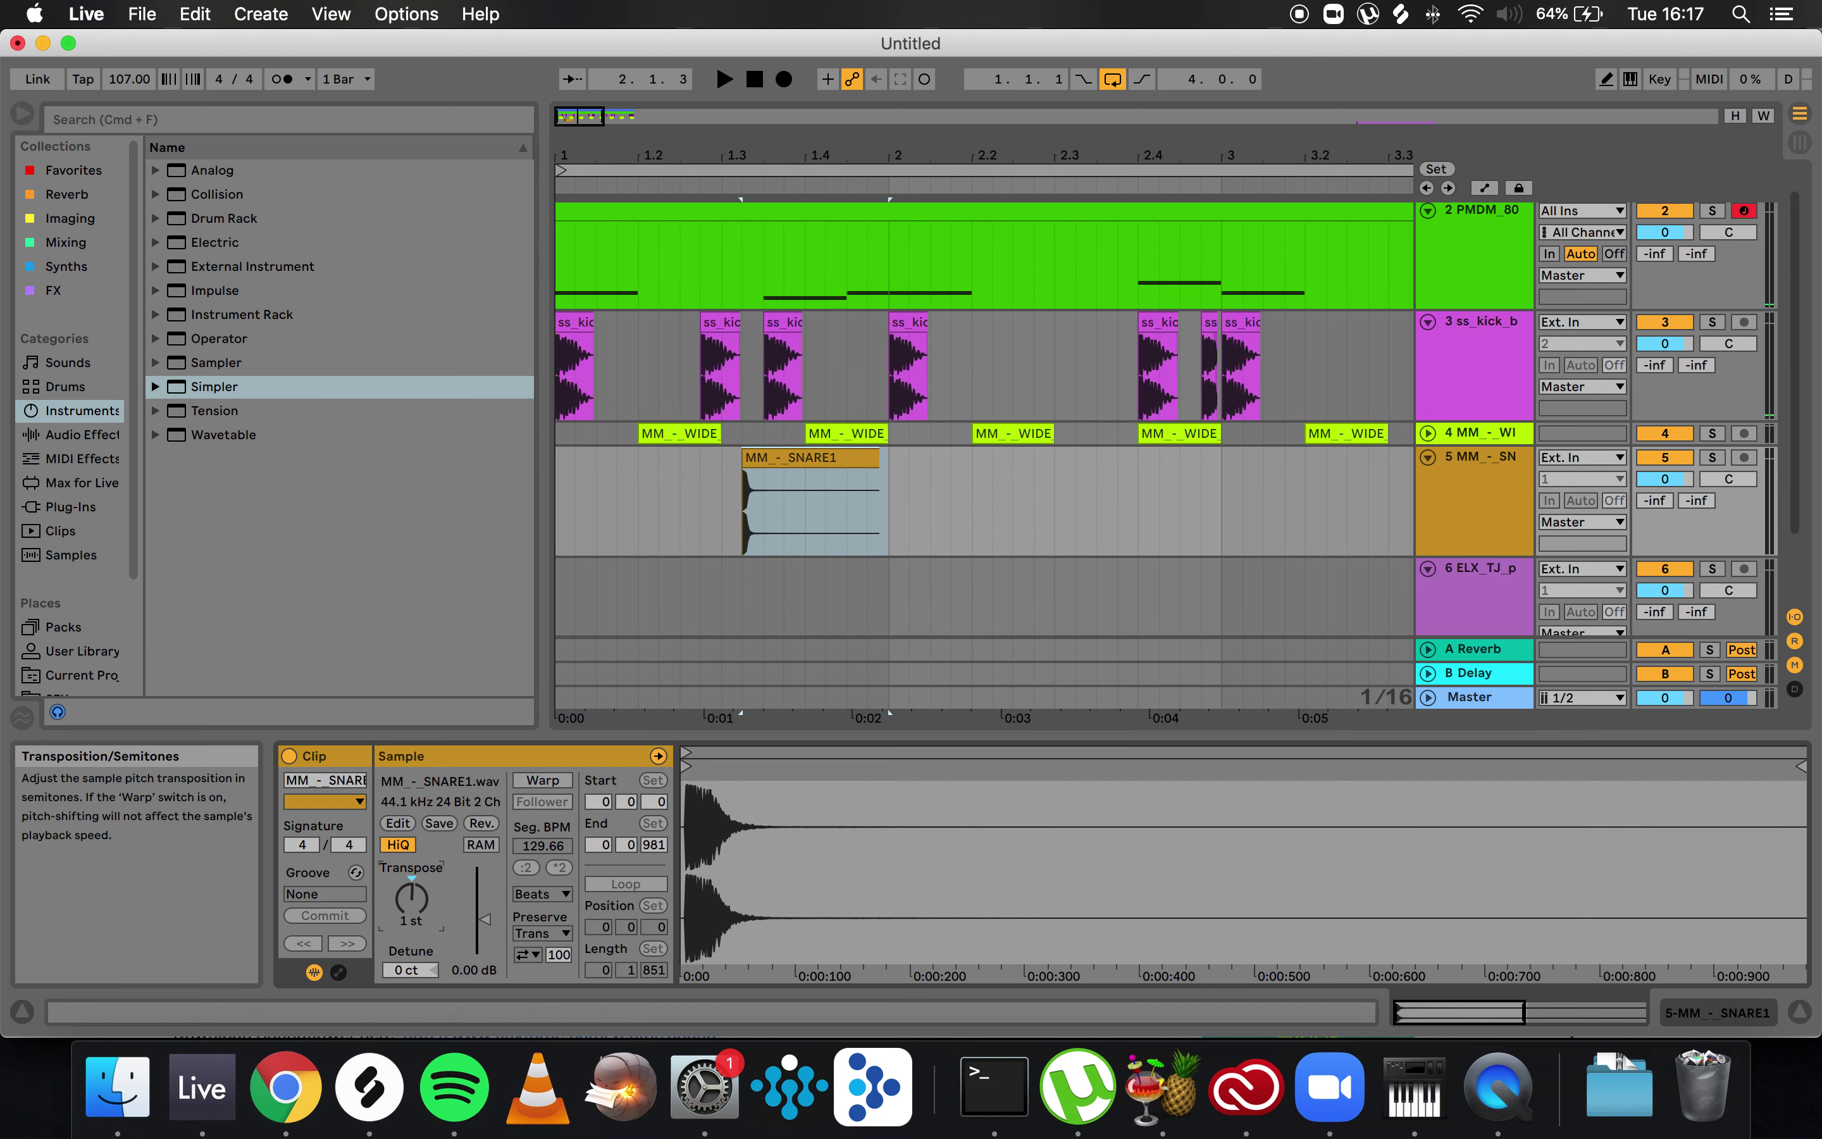
pyautogui.click(561, 435)
pyautogui.press('space')
pyautogui.press('space')
# - Duplicate the MM_-_SNARE1 track's first bar into bar 2 and delete the original clip in bar 1
pyautogui.moveTo(895, 482); pyautogui.dragTo(531, 476)
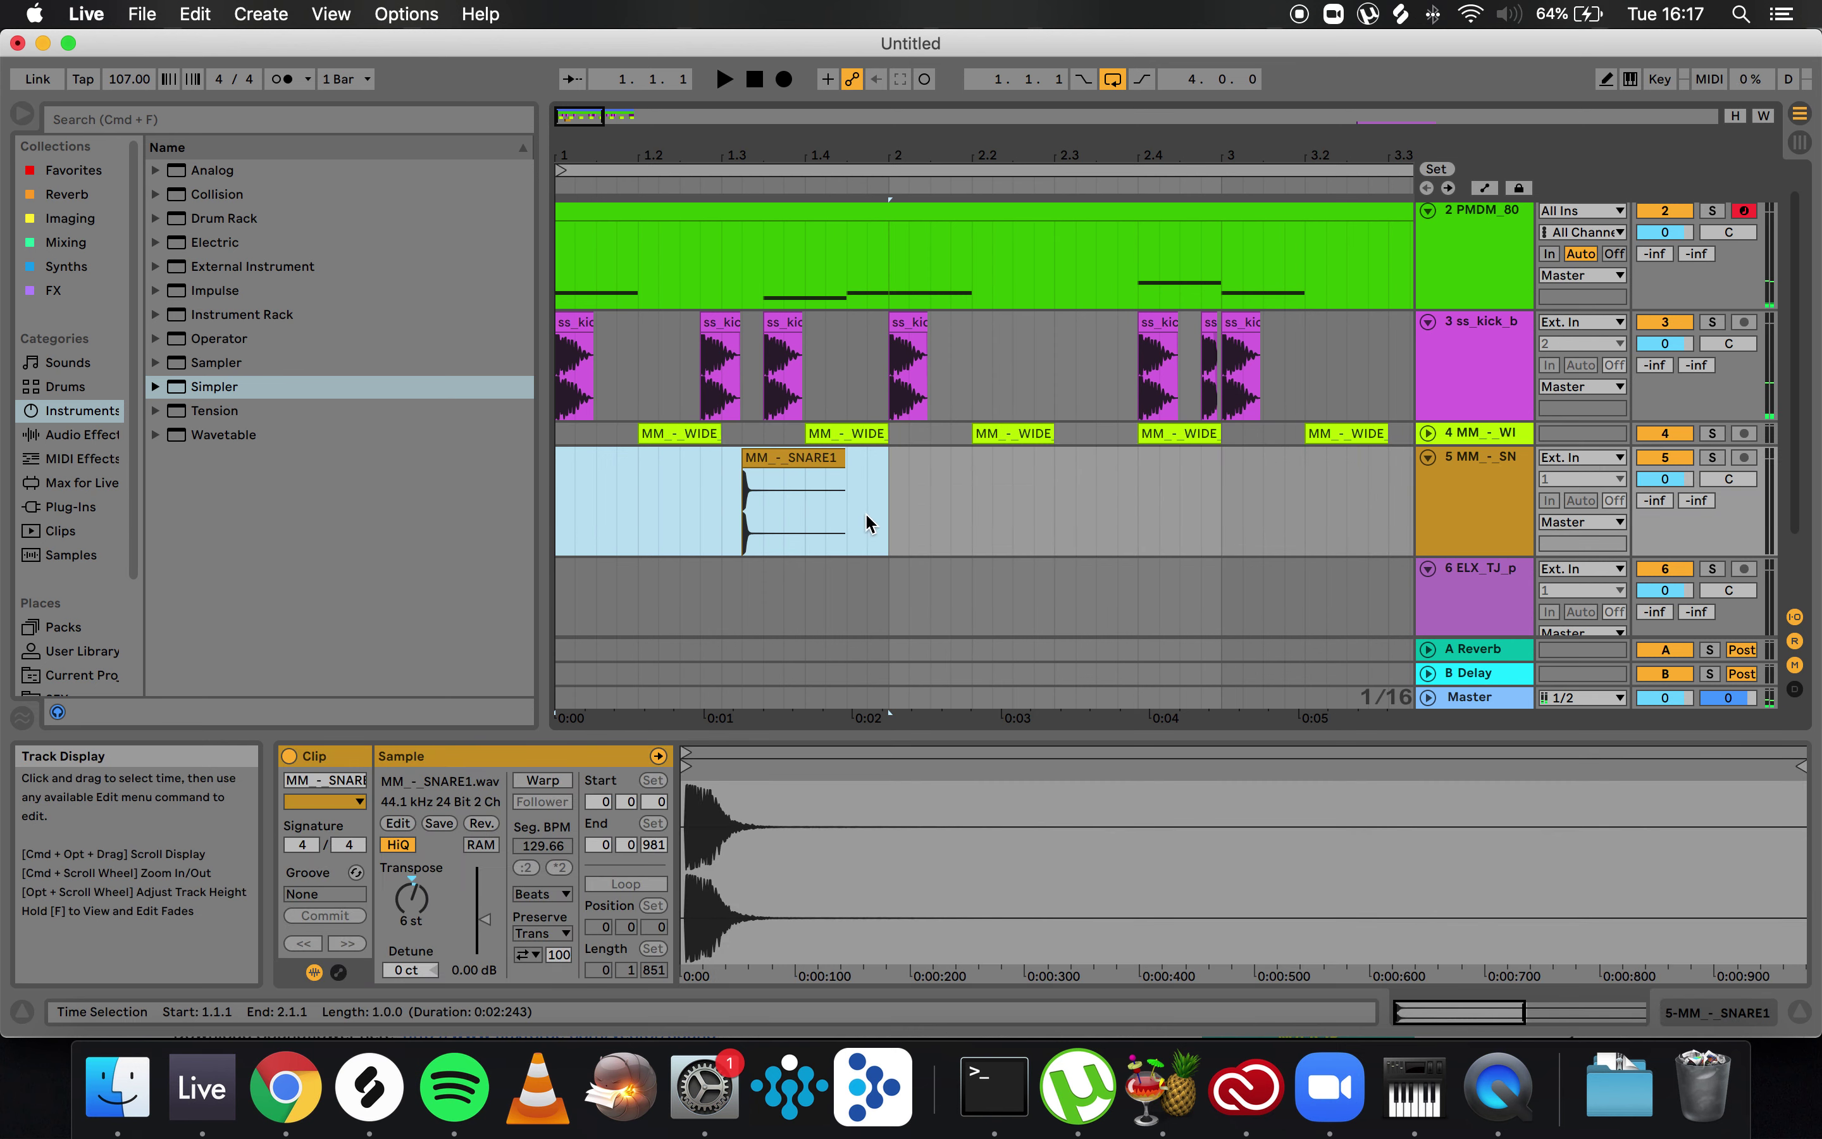
pyautogui.press('super+d')
pyautogui.click(783, 463)
pyautogui.press('Delete')
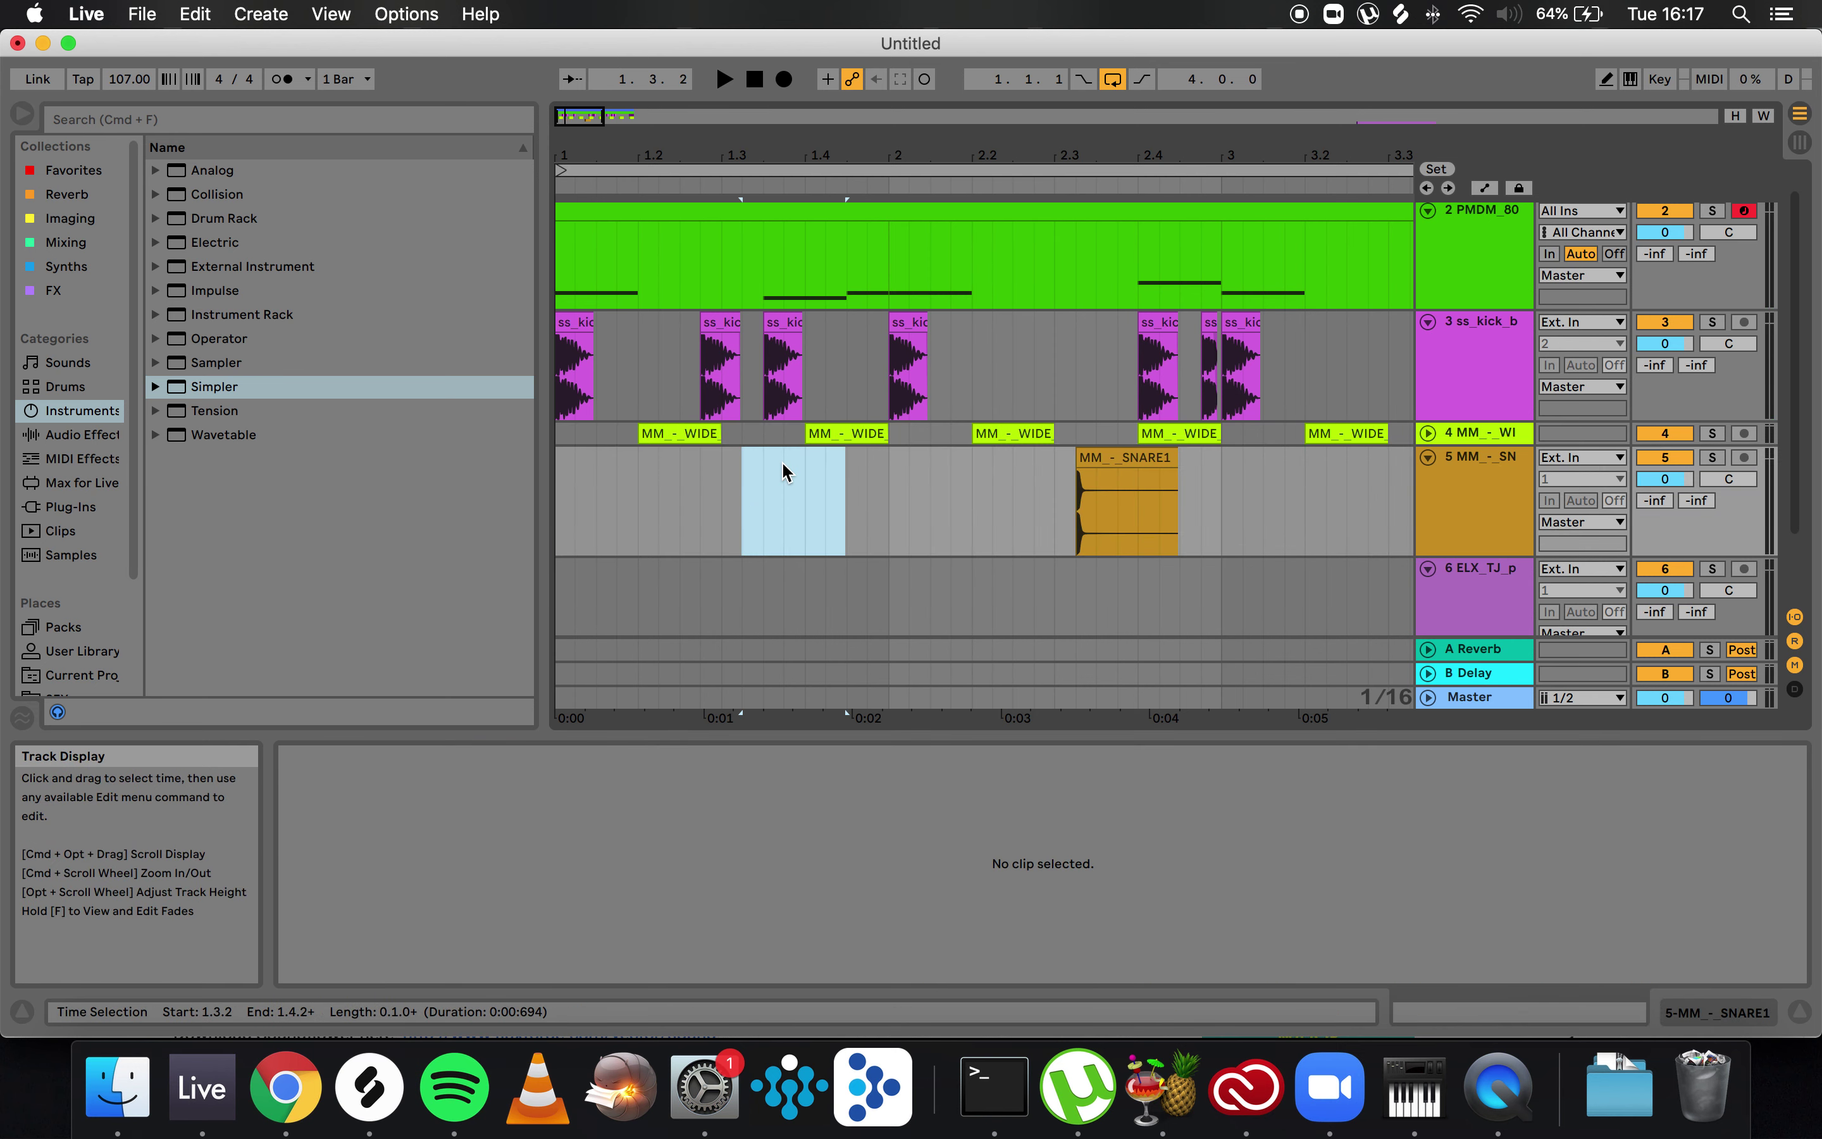
# - Duplicate bars 1 and 2 of the MM_-_SNARE1 track into bars 3 and 4
pyautogui.moveTo(1221, 474); pyautogui.dragTo(520, 484)
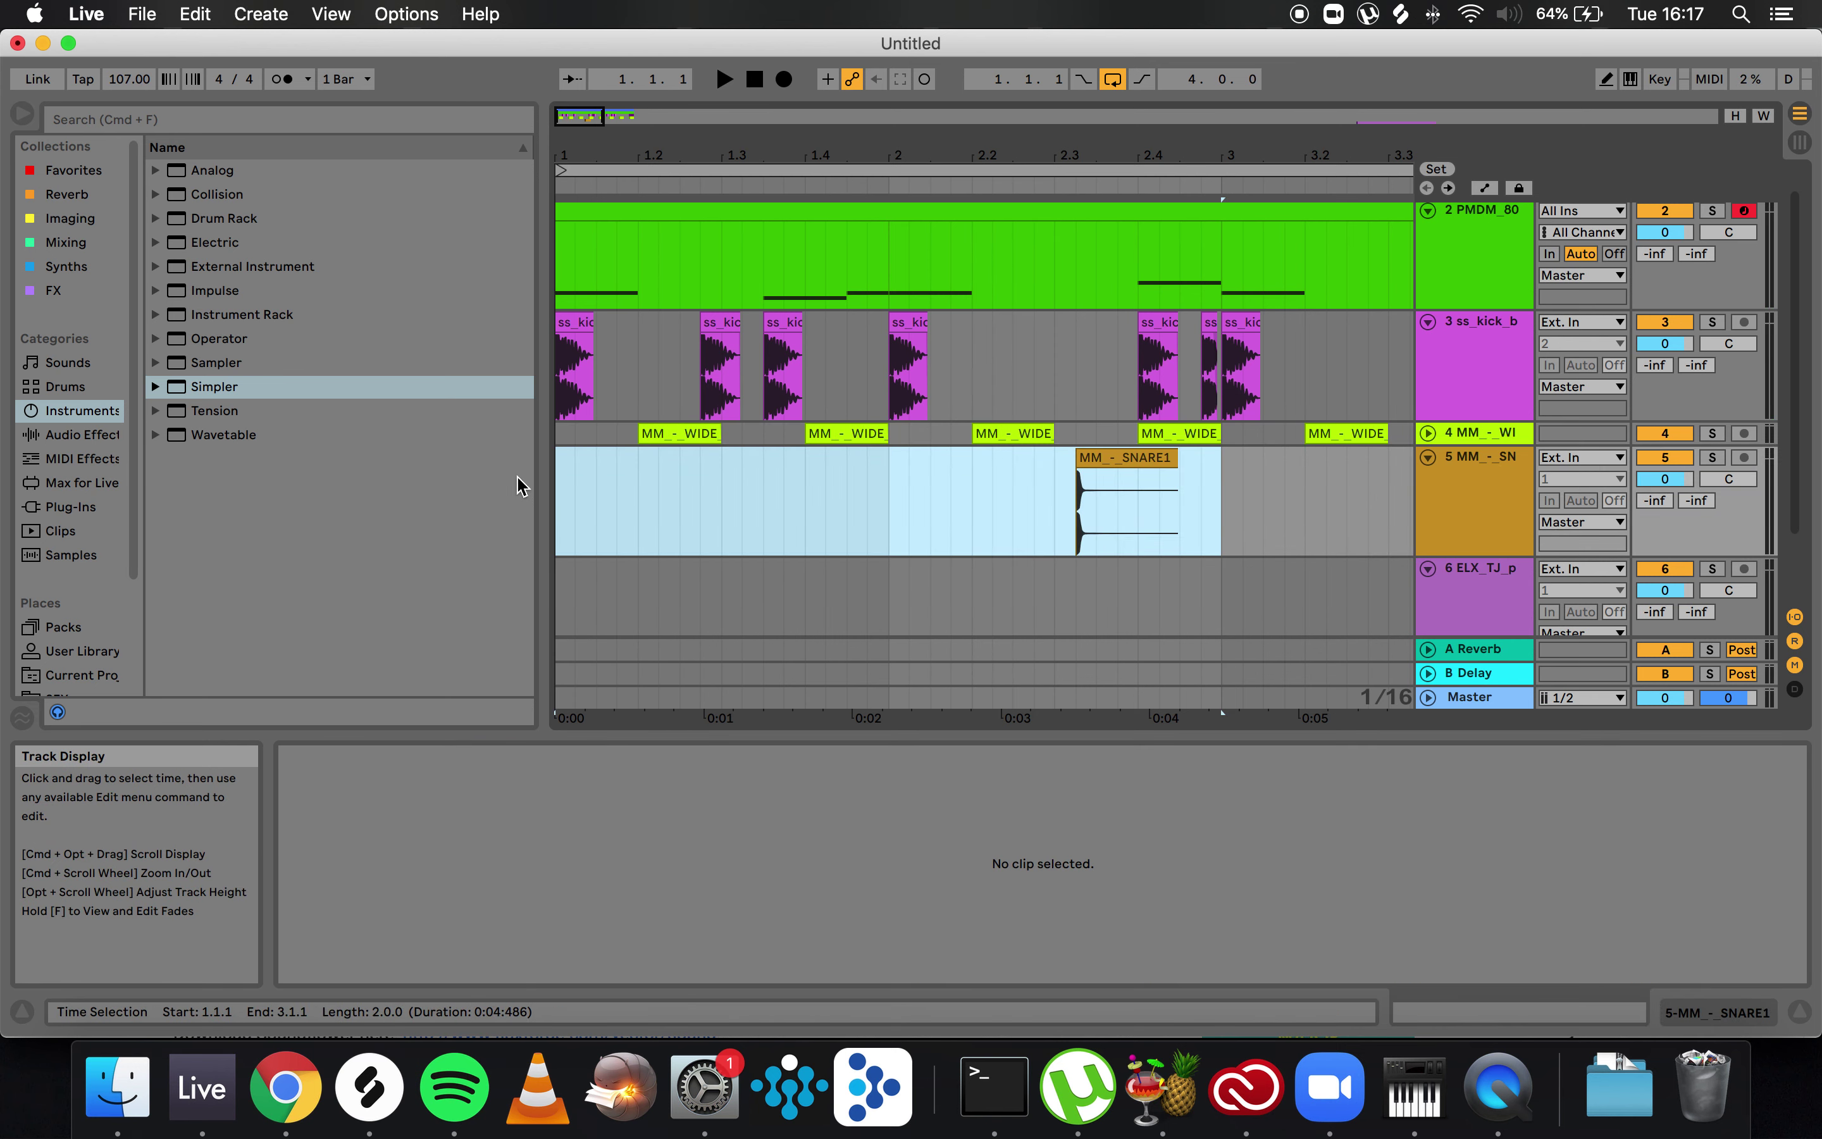
pyautogui.press('super+d')
pyautogui.press('-')
pyautogui.press('-')
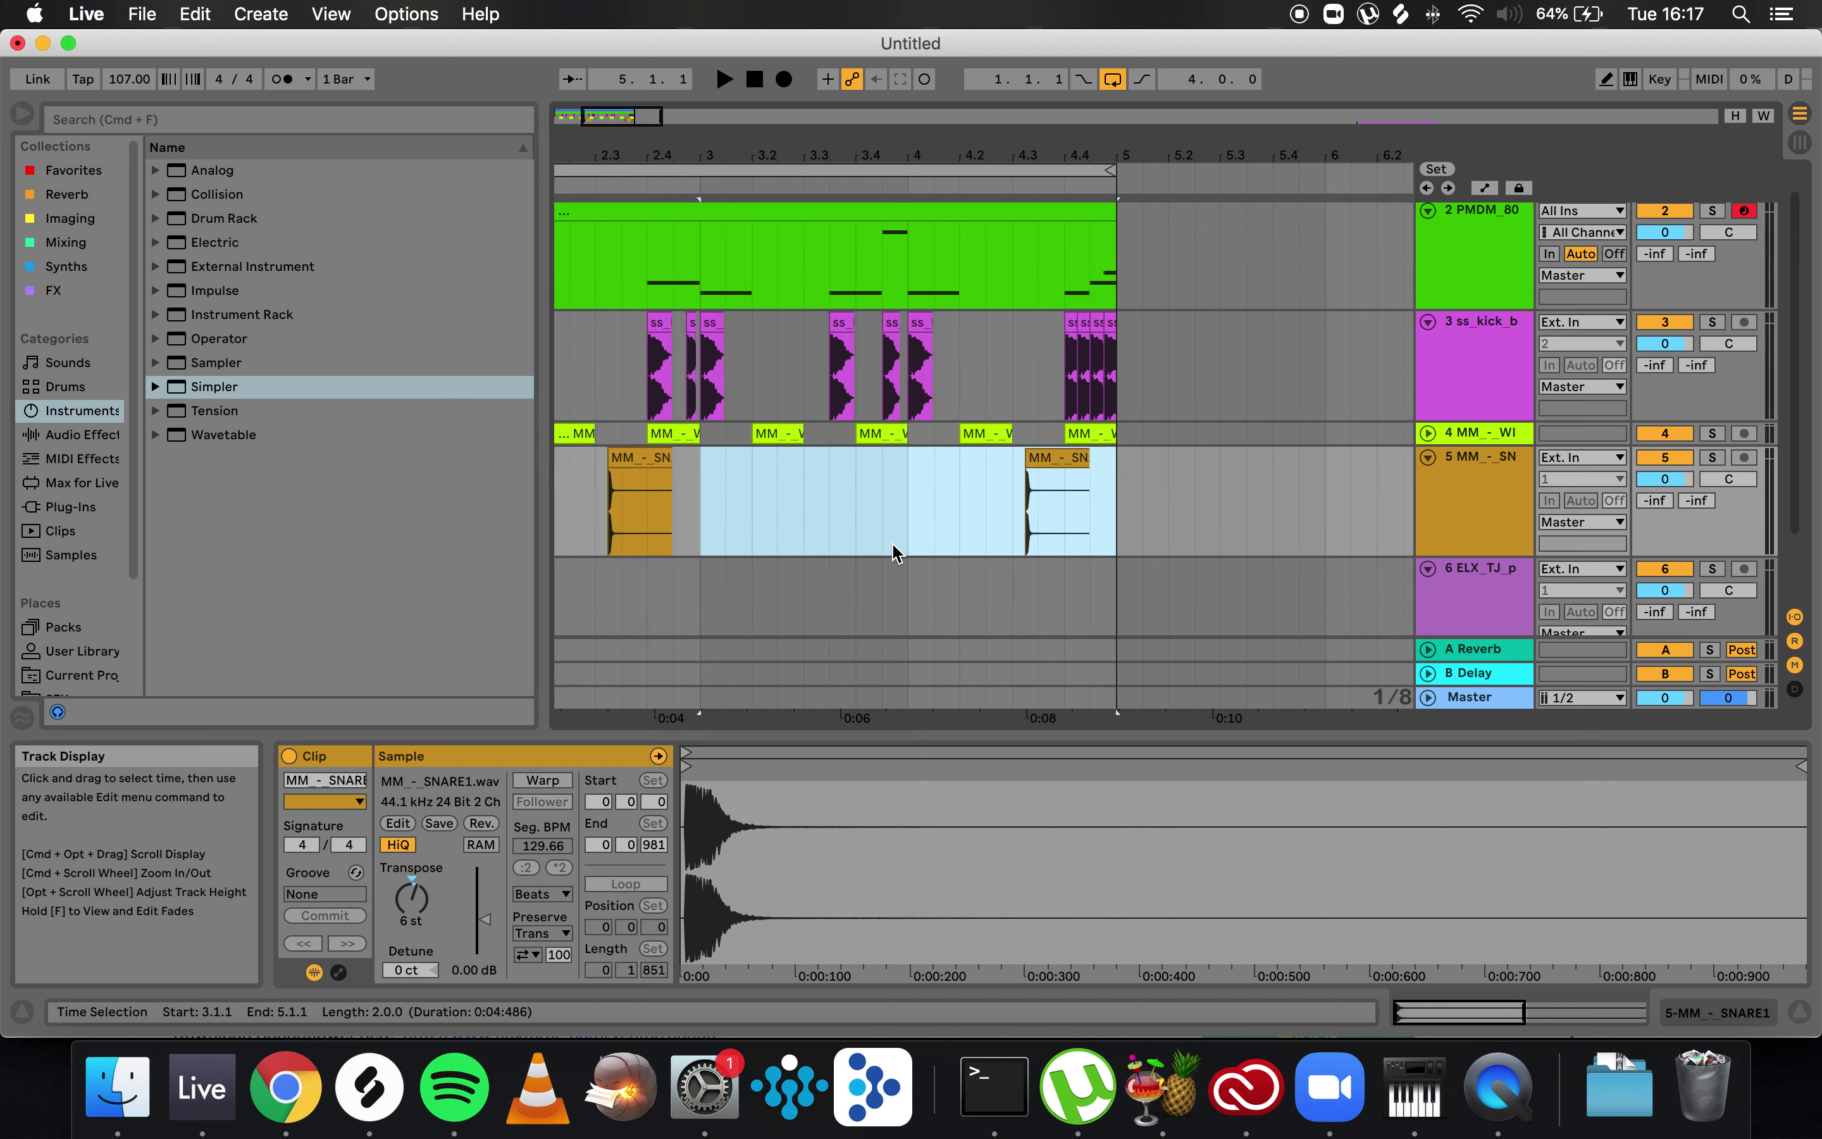
# - Shorten the bar 4 MM_-_SNARE1 clip to end at 4.4.1 and duplicate it right after itself
pyautogui.click(935, 470)
pyautogui.moveTo(1019, 461); pyautogui.dragTo(1005, 462)
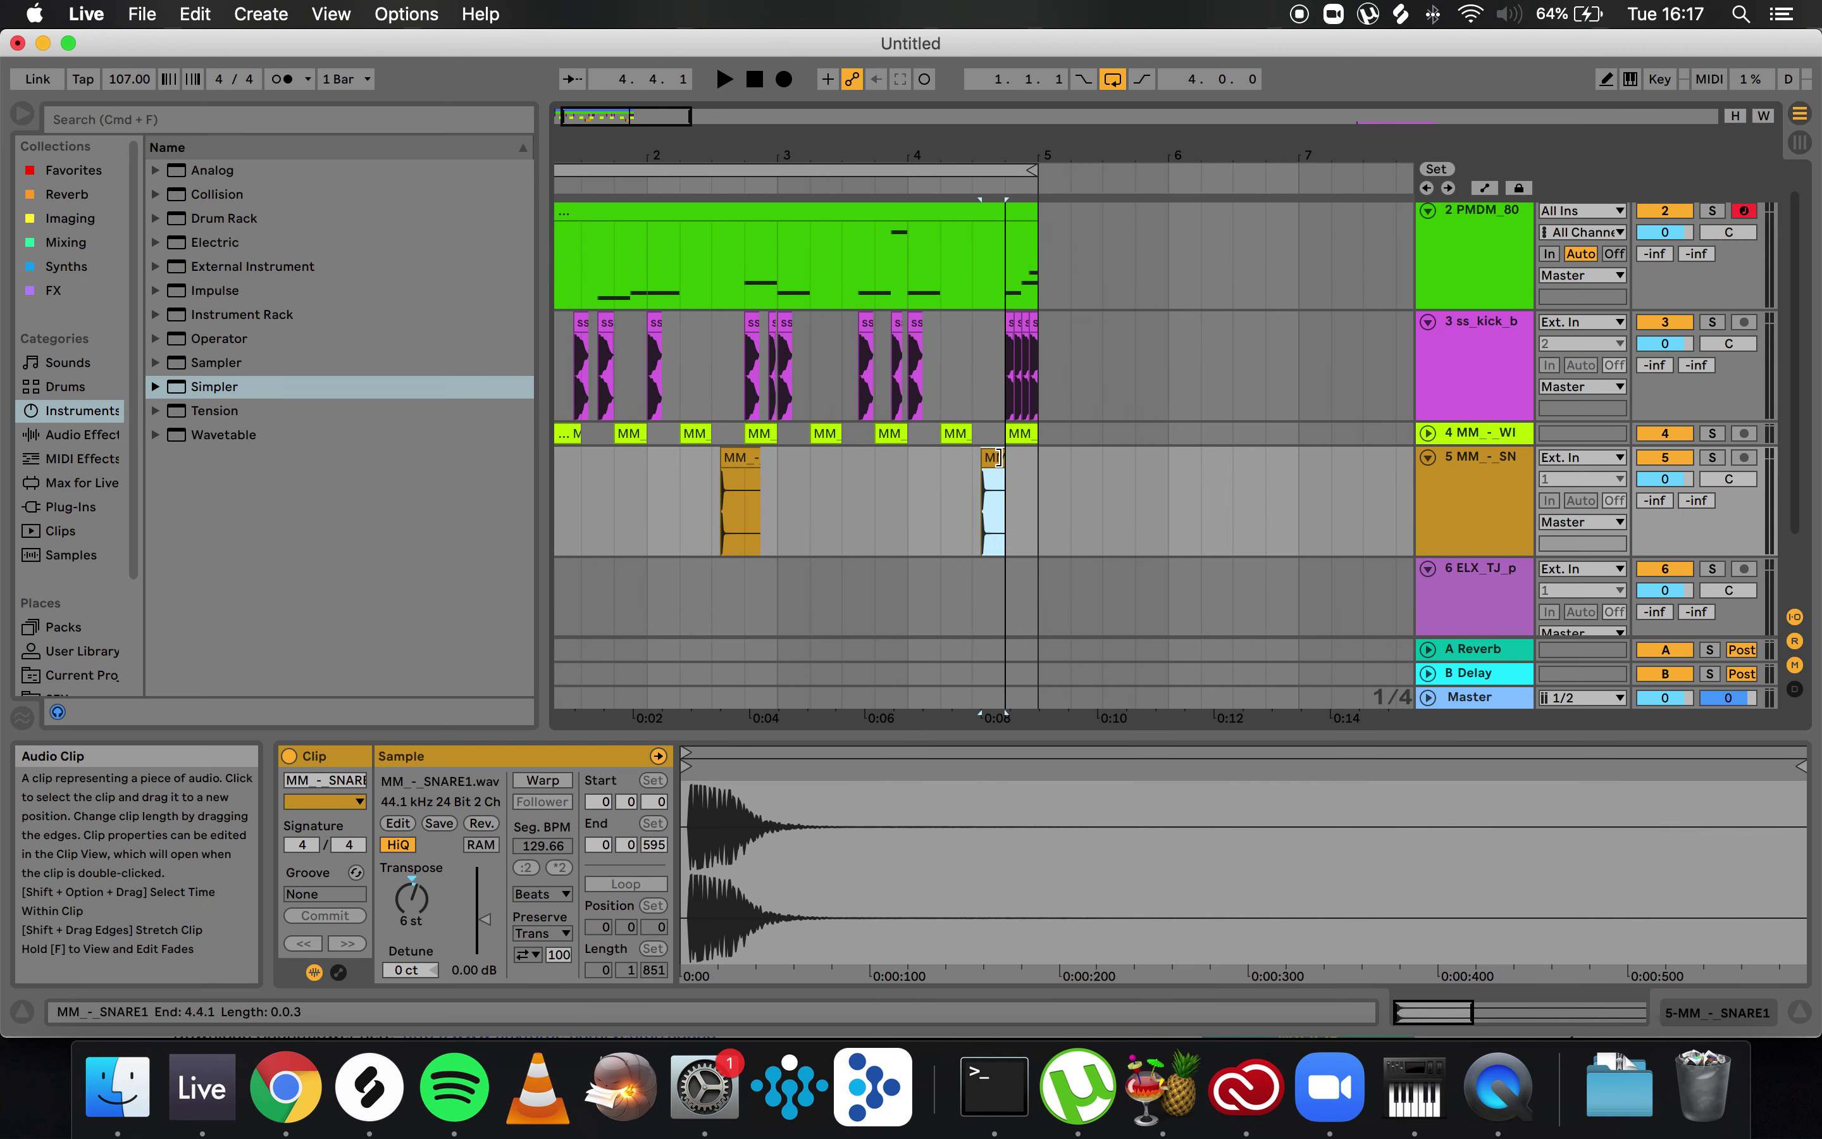
pyautogui.press('super+d')
# - Play the beat from 1.1.1 and fold the MM_-_SNARE1 track
pyautogui.click(903, 517)
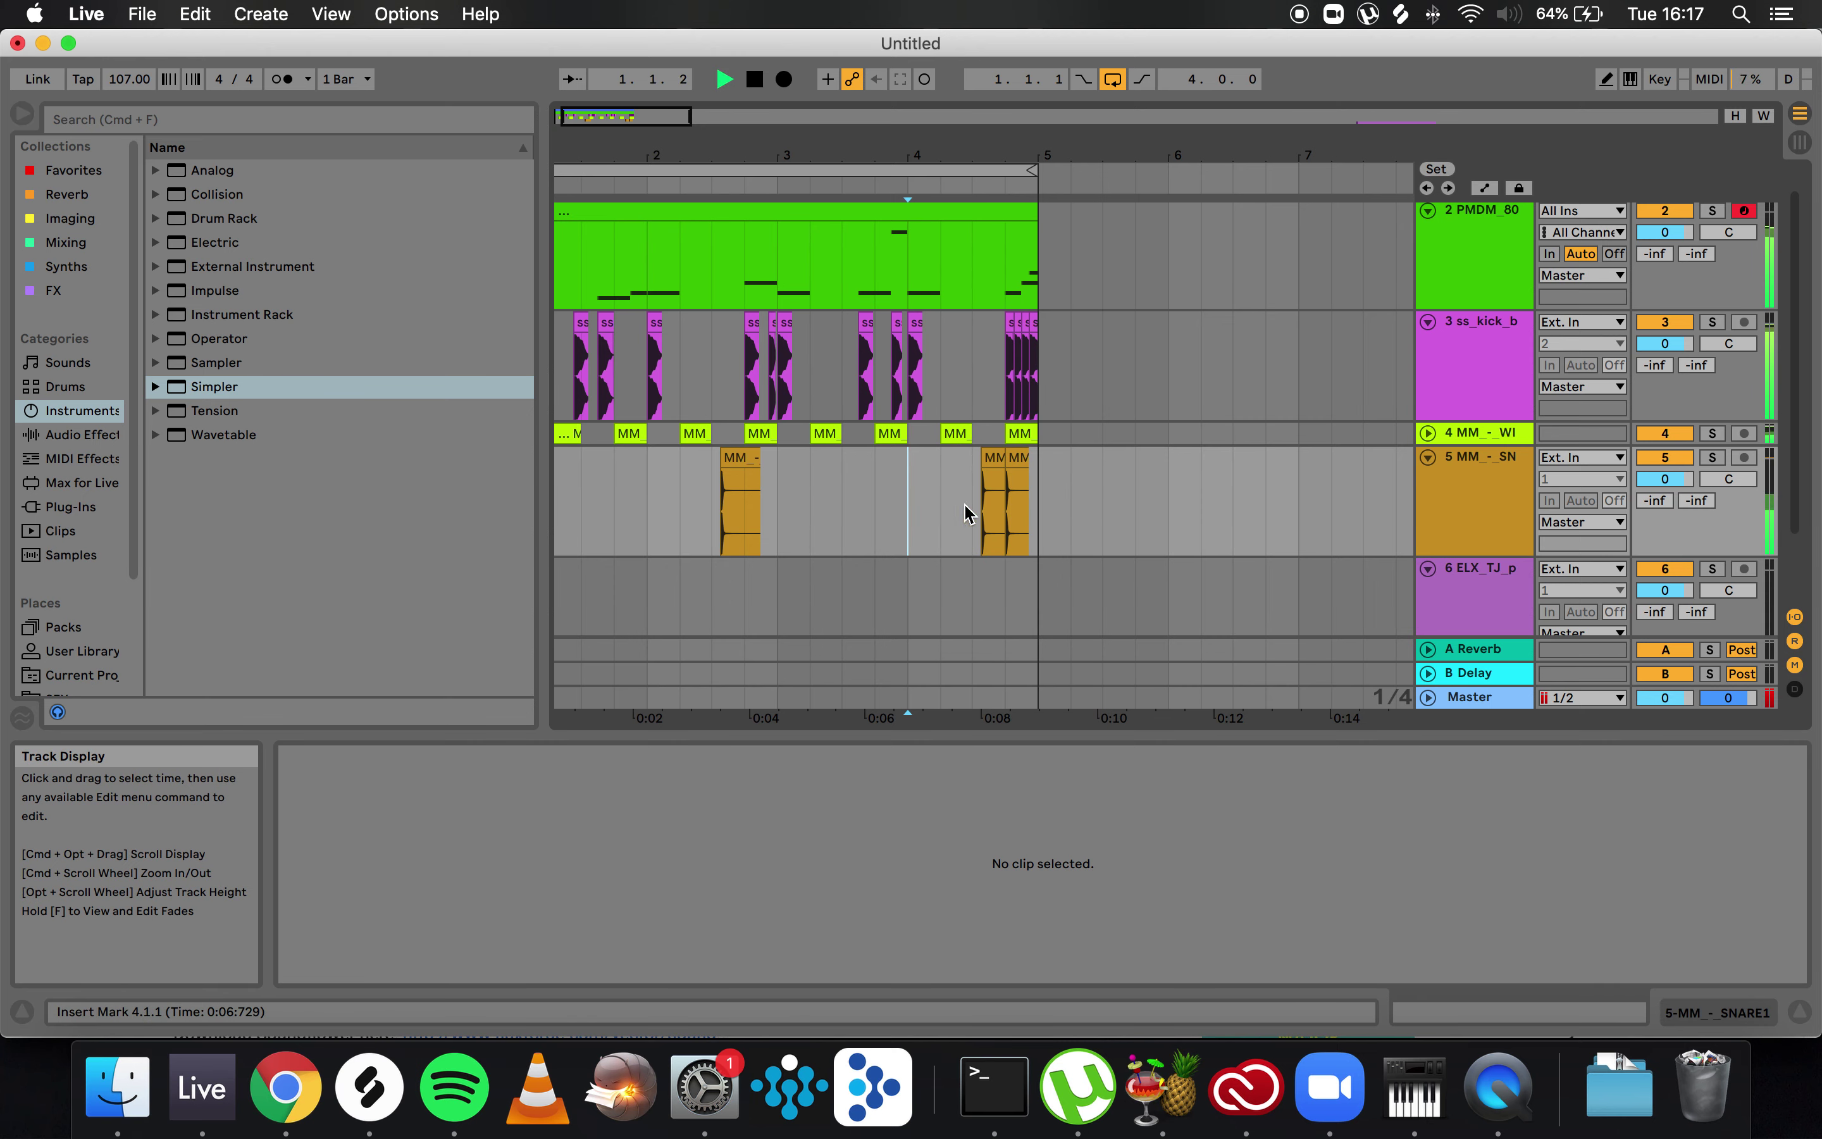
pyautogui.hscroll(-2, 755, 506)
pyautogui.press('space')
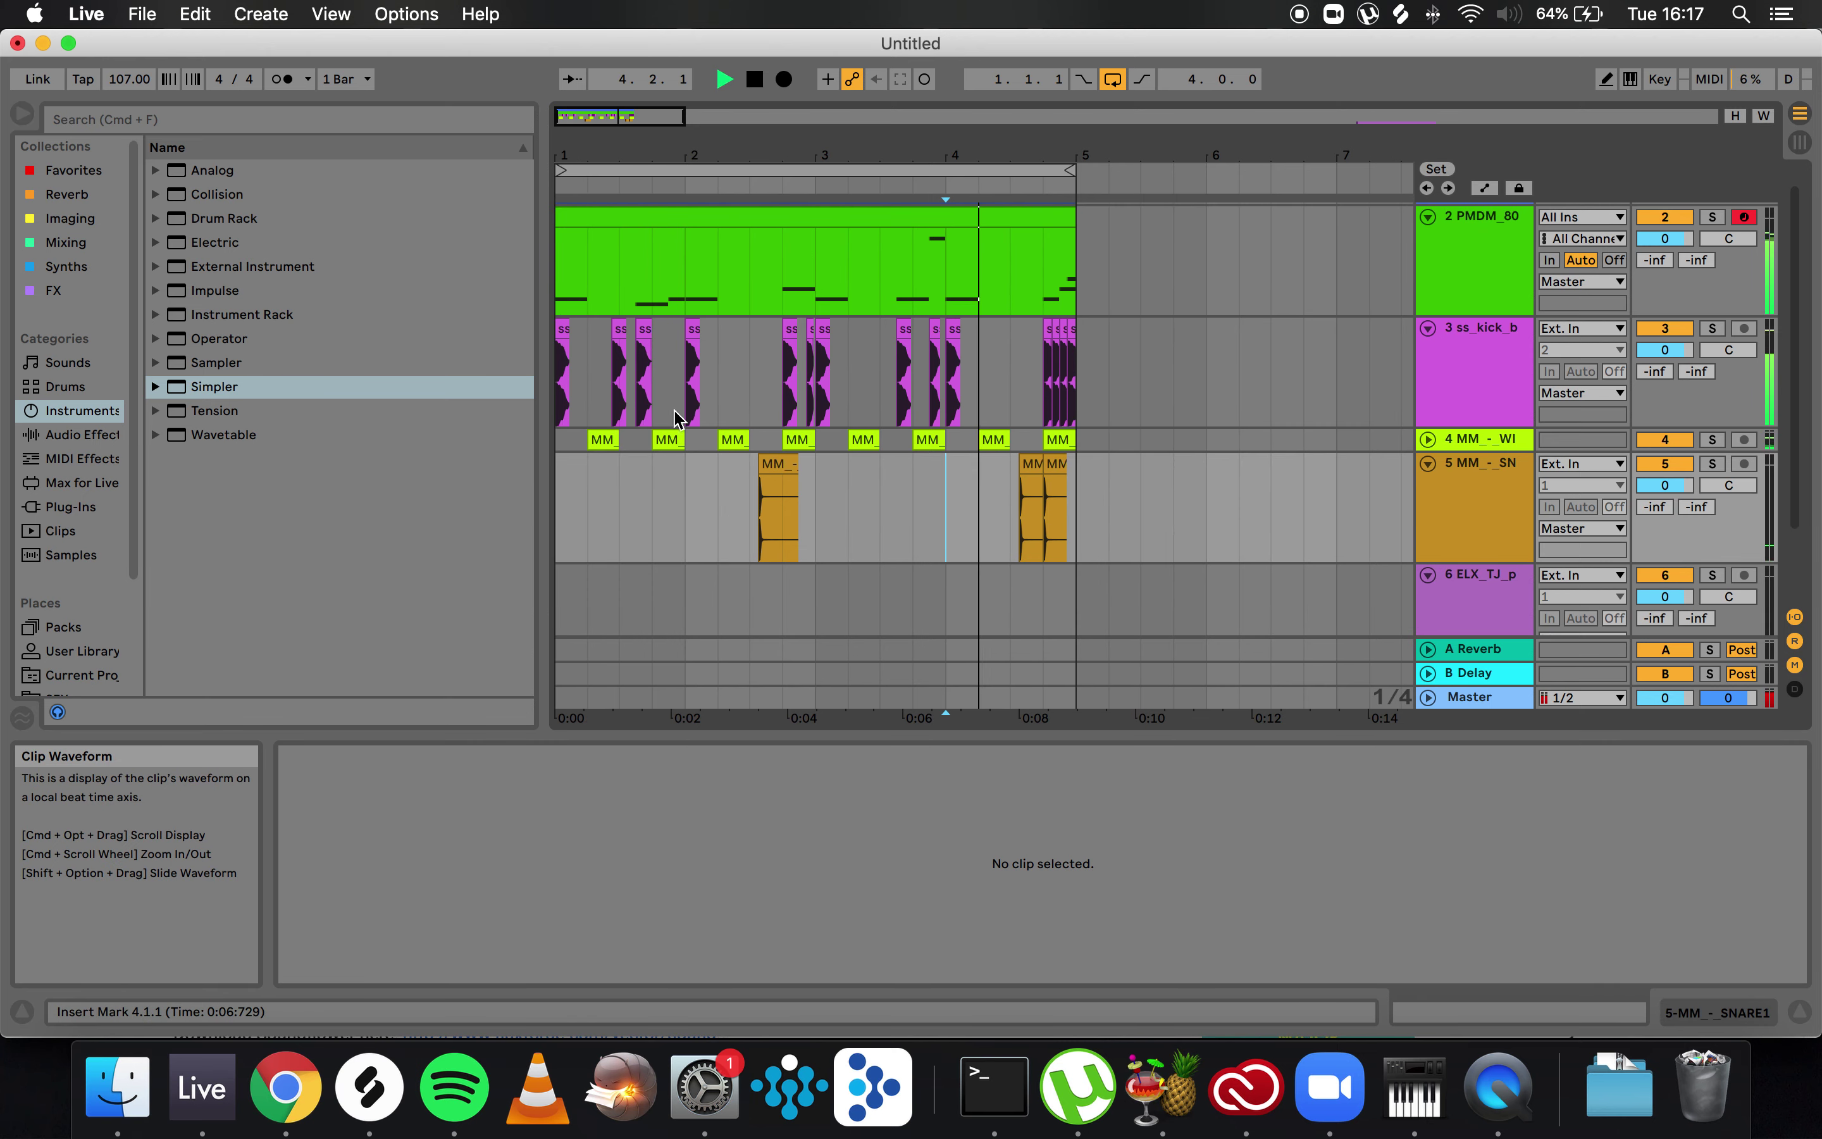
pyautogui.click(571, 328)
pyautogui.press('space')
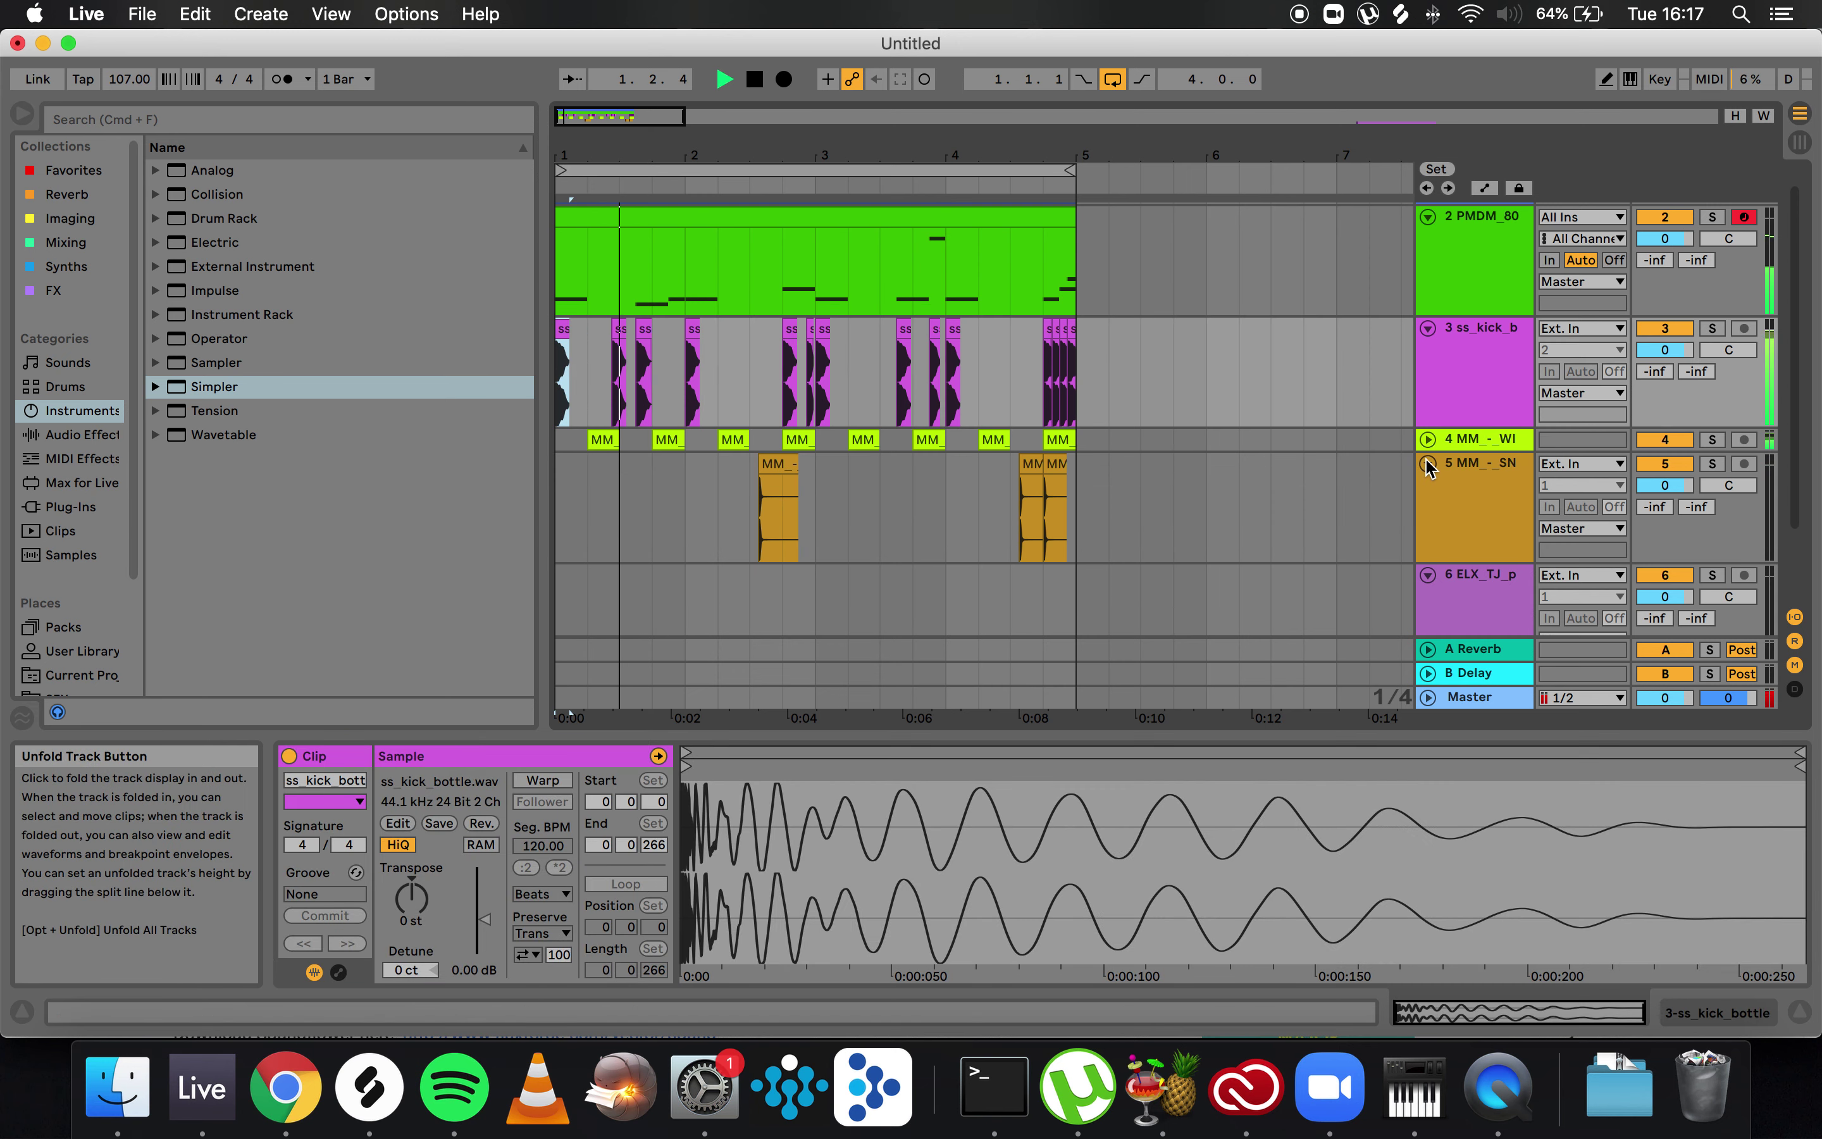
pyautogui.click(1429, 464)
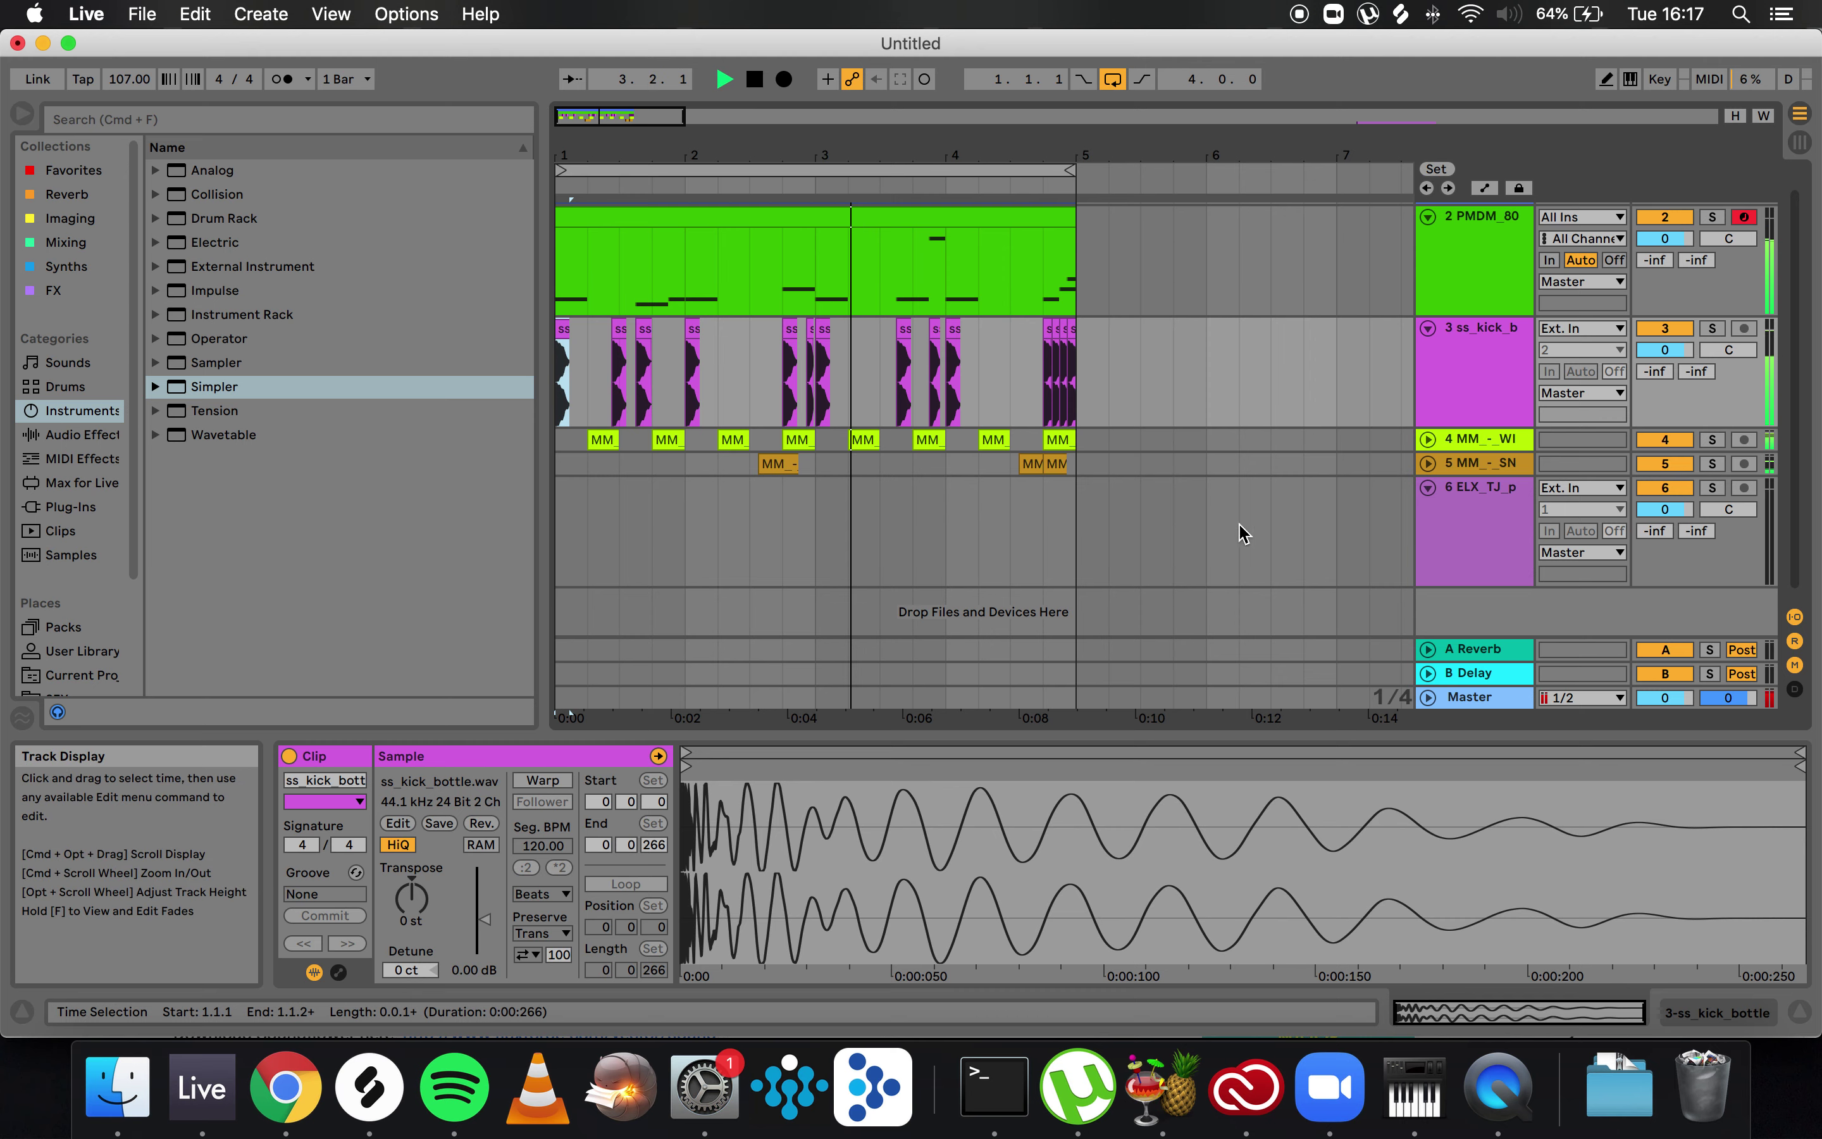
# - Move the ELX_TJ_percussion_thin_fill_140 clip from about bar 41 to 3.1.1 and stop playback
pyautogui.hscroll(5, 1271, 479)
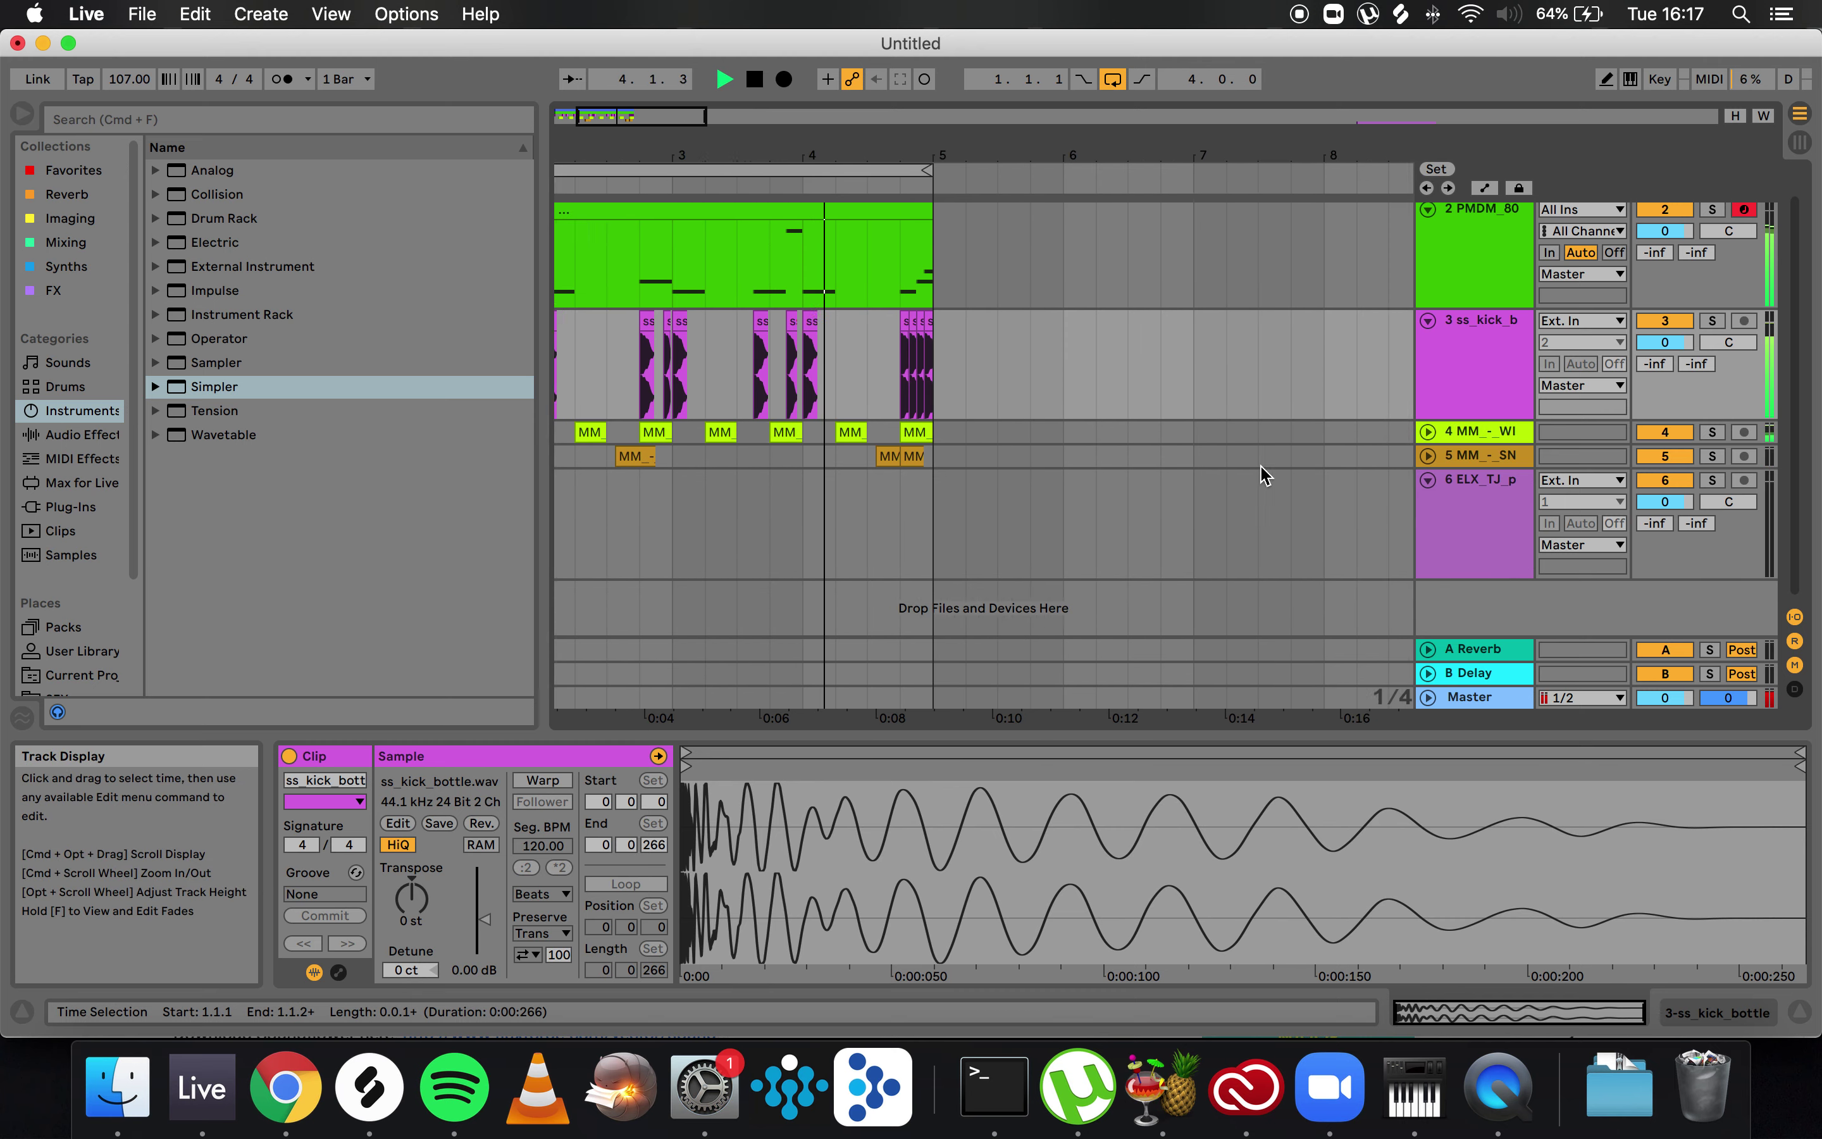
pyautogui.hscroll(5, 1188, 509)
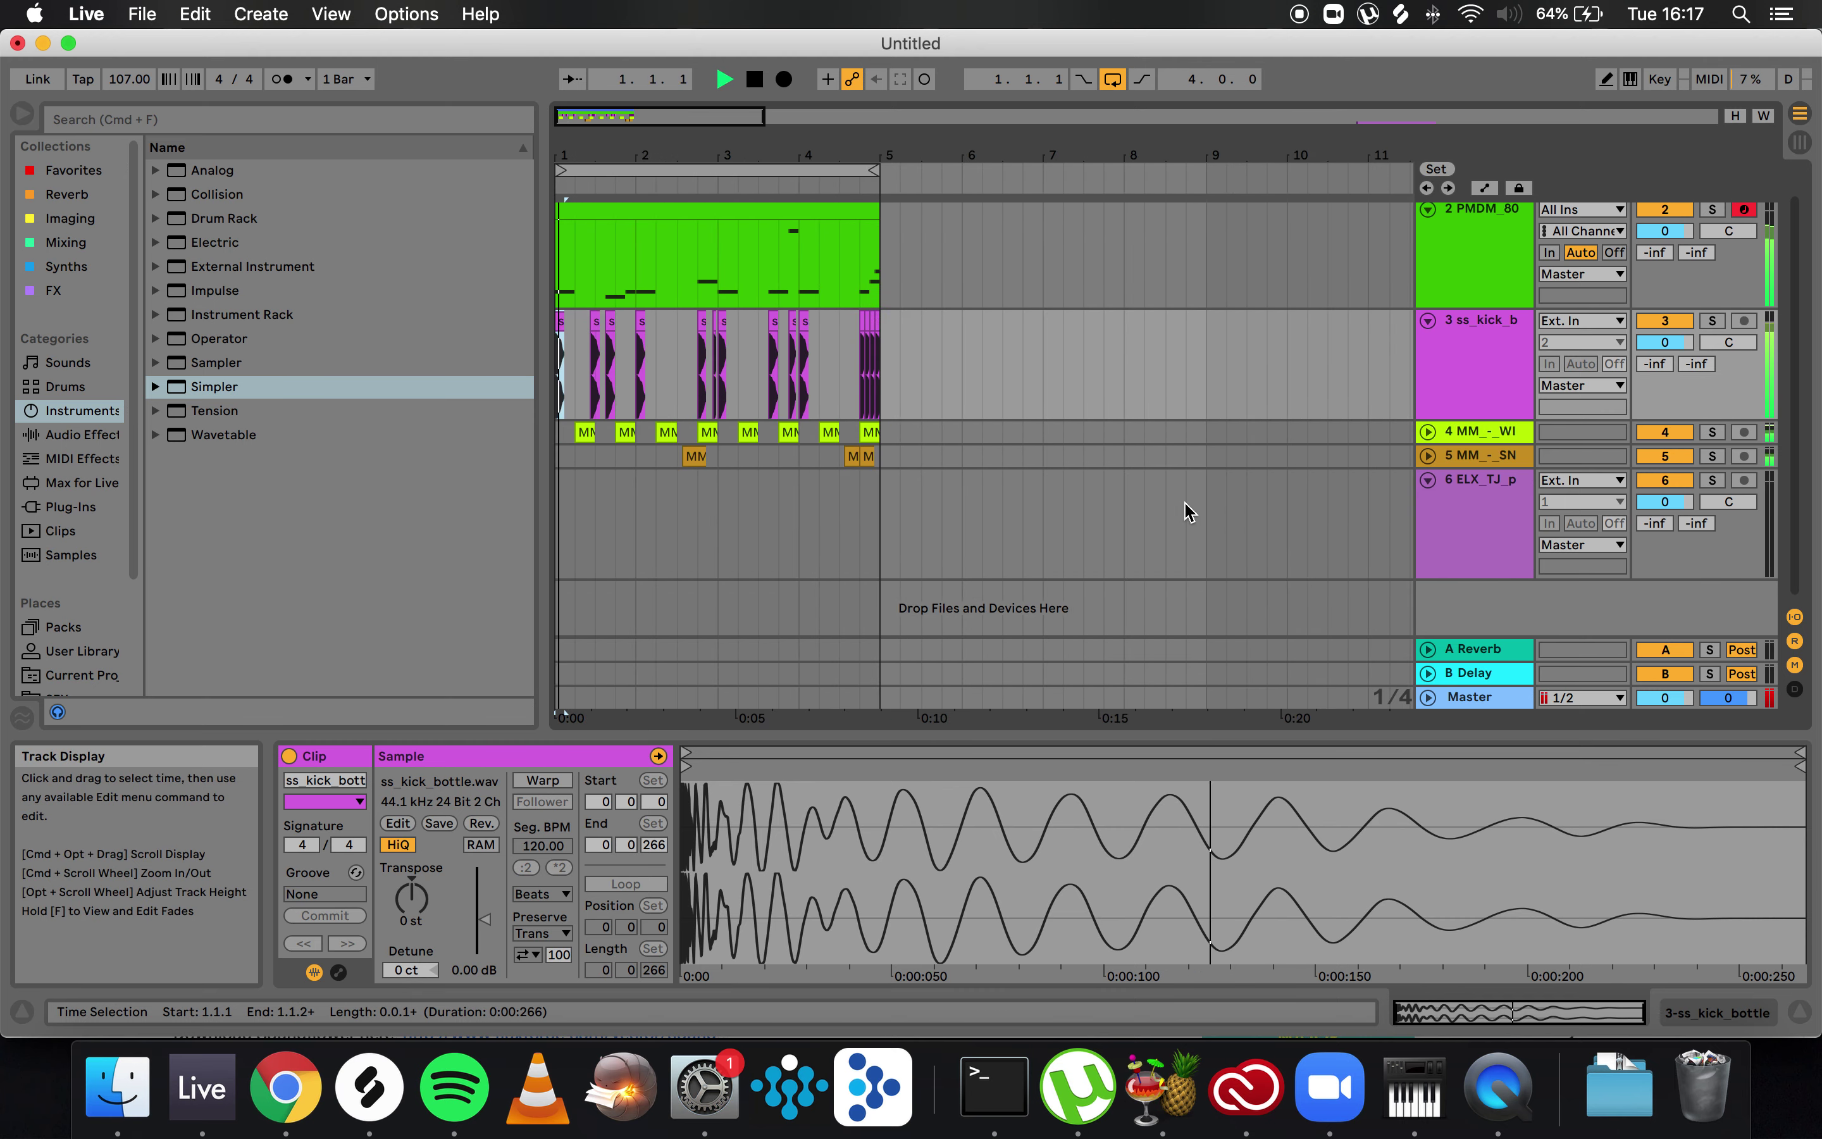
pyautogui.scroll(-3, 1318, 500)
pyautogui.hscroll(10, 1301, 505)
pyautogui.hscroll(10, 1301, 510)
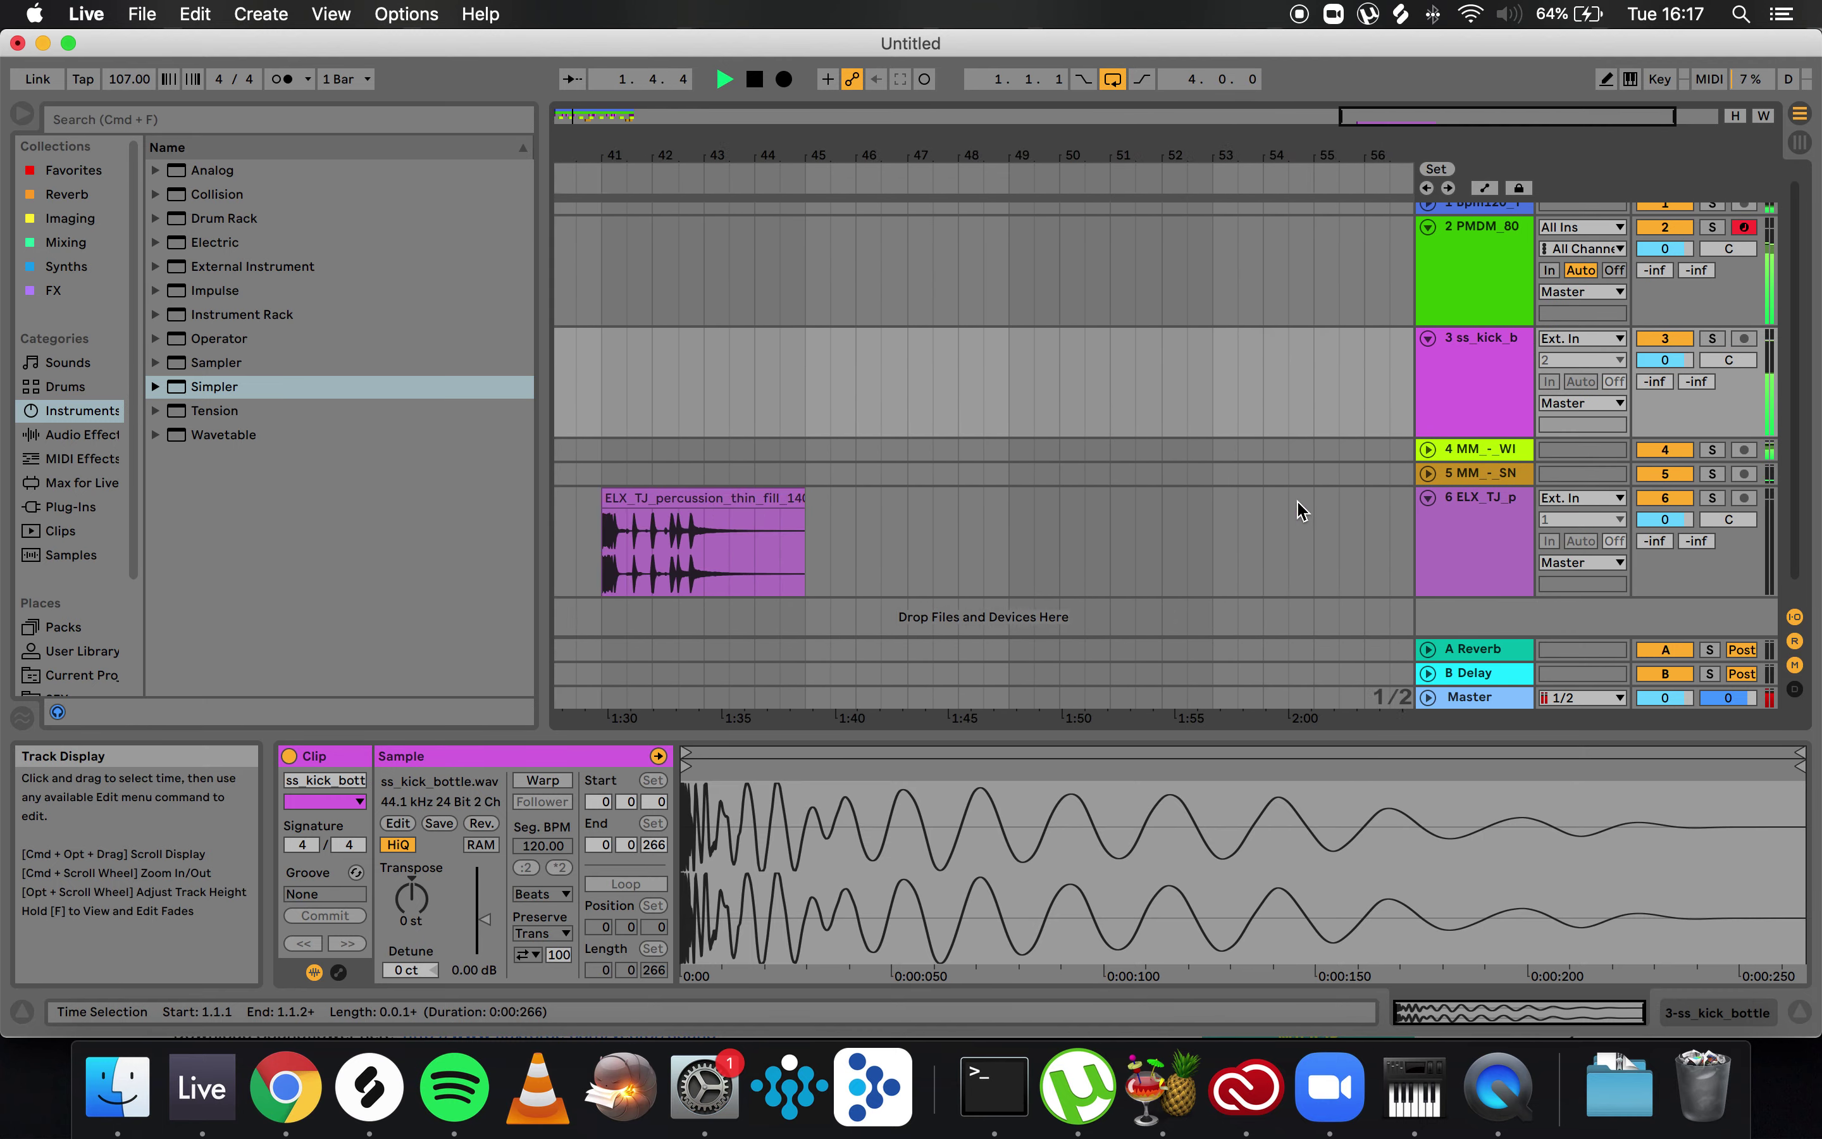
pyautogui.hscroll(-4, 1297, 510)
pyautogui.moveTo(1026, 479); pyautogui.dragTo(752, 489)
pyautogui.press('Delete')
pyautogui.hscroll(-15, 753, 488)
pyautogui.press('space')
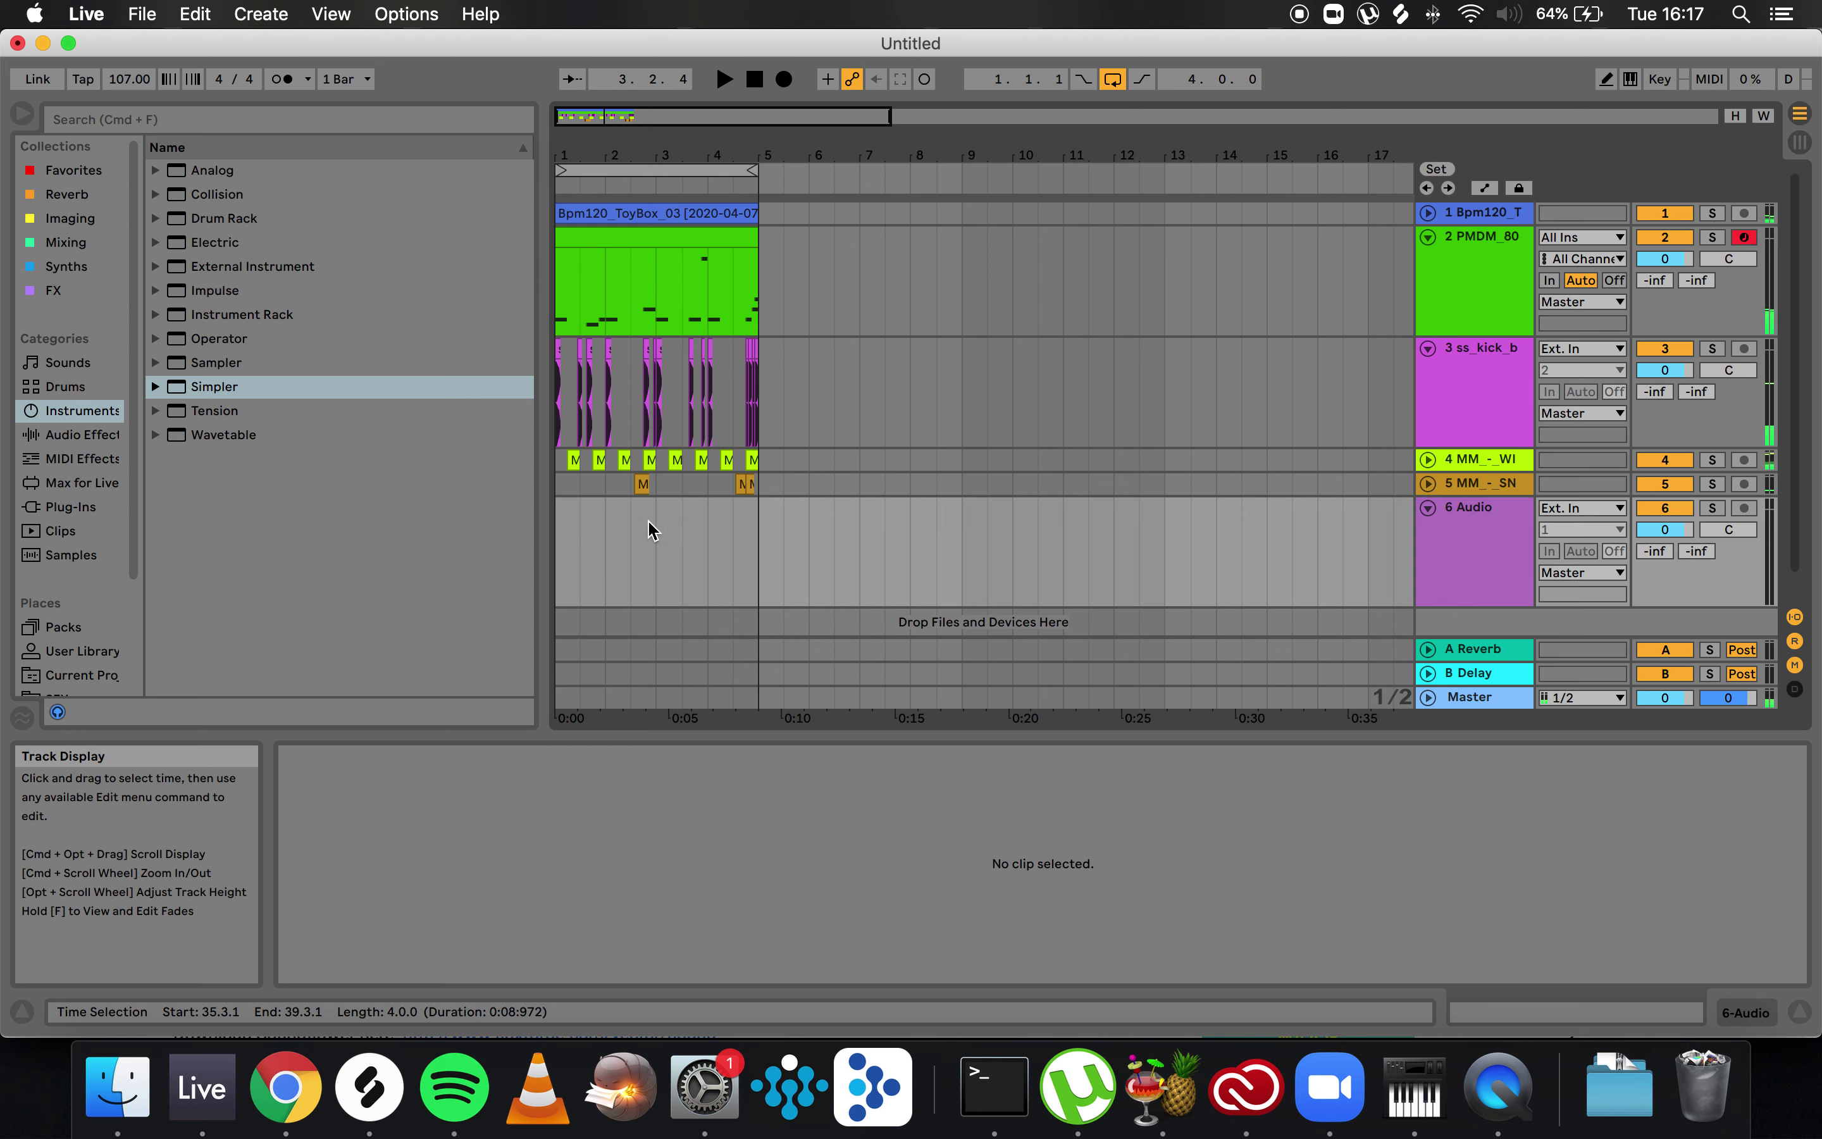
pyautogui.press('super+shift+z')
# - Play from 2.3.1, then set the percussion fill clip's warp mode to Complex Pro and its gain to -6.33 dB
pyautogui.click(631, 543)
pyautogui.press('space')
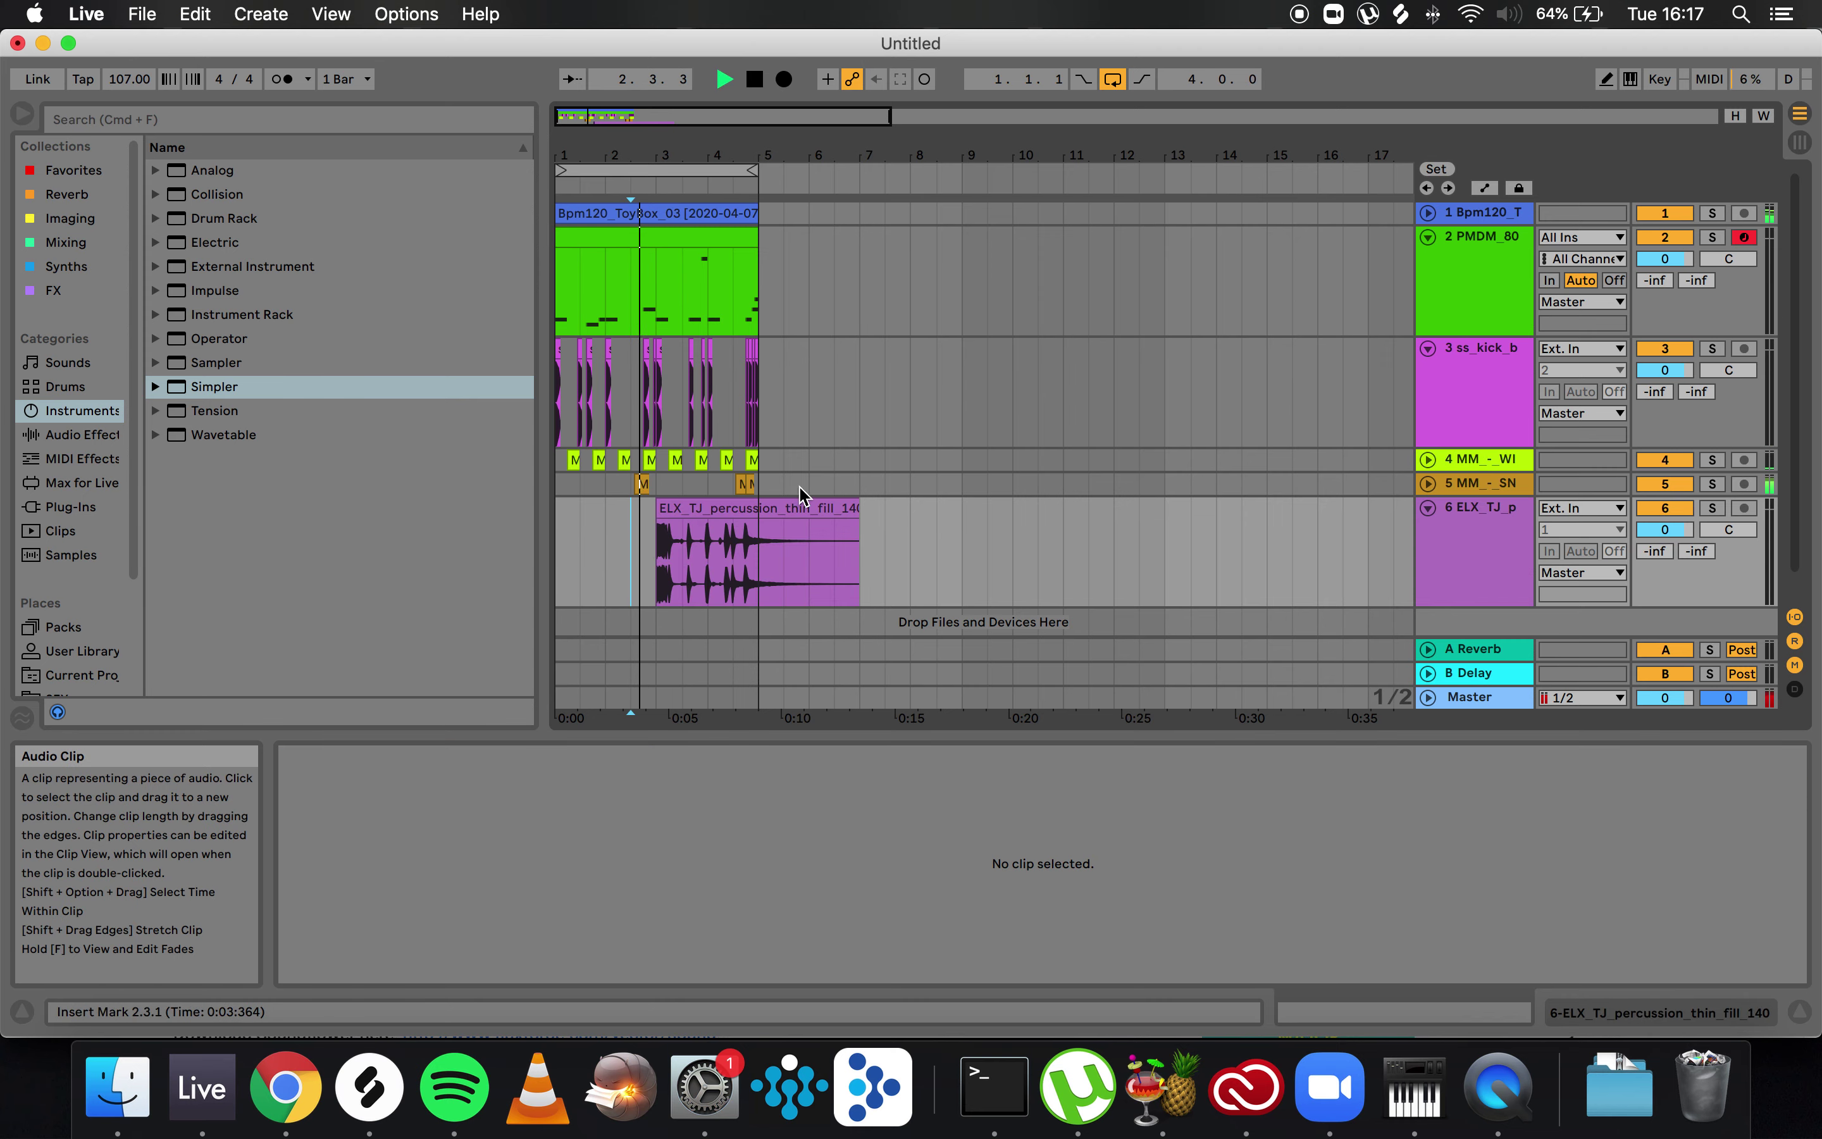
pyautogui.click(802, 527)
pyautogui.press('space')
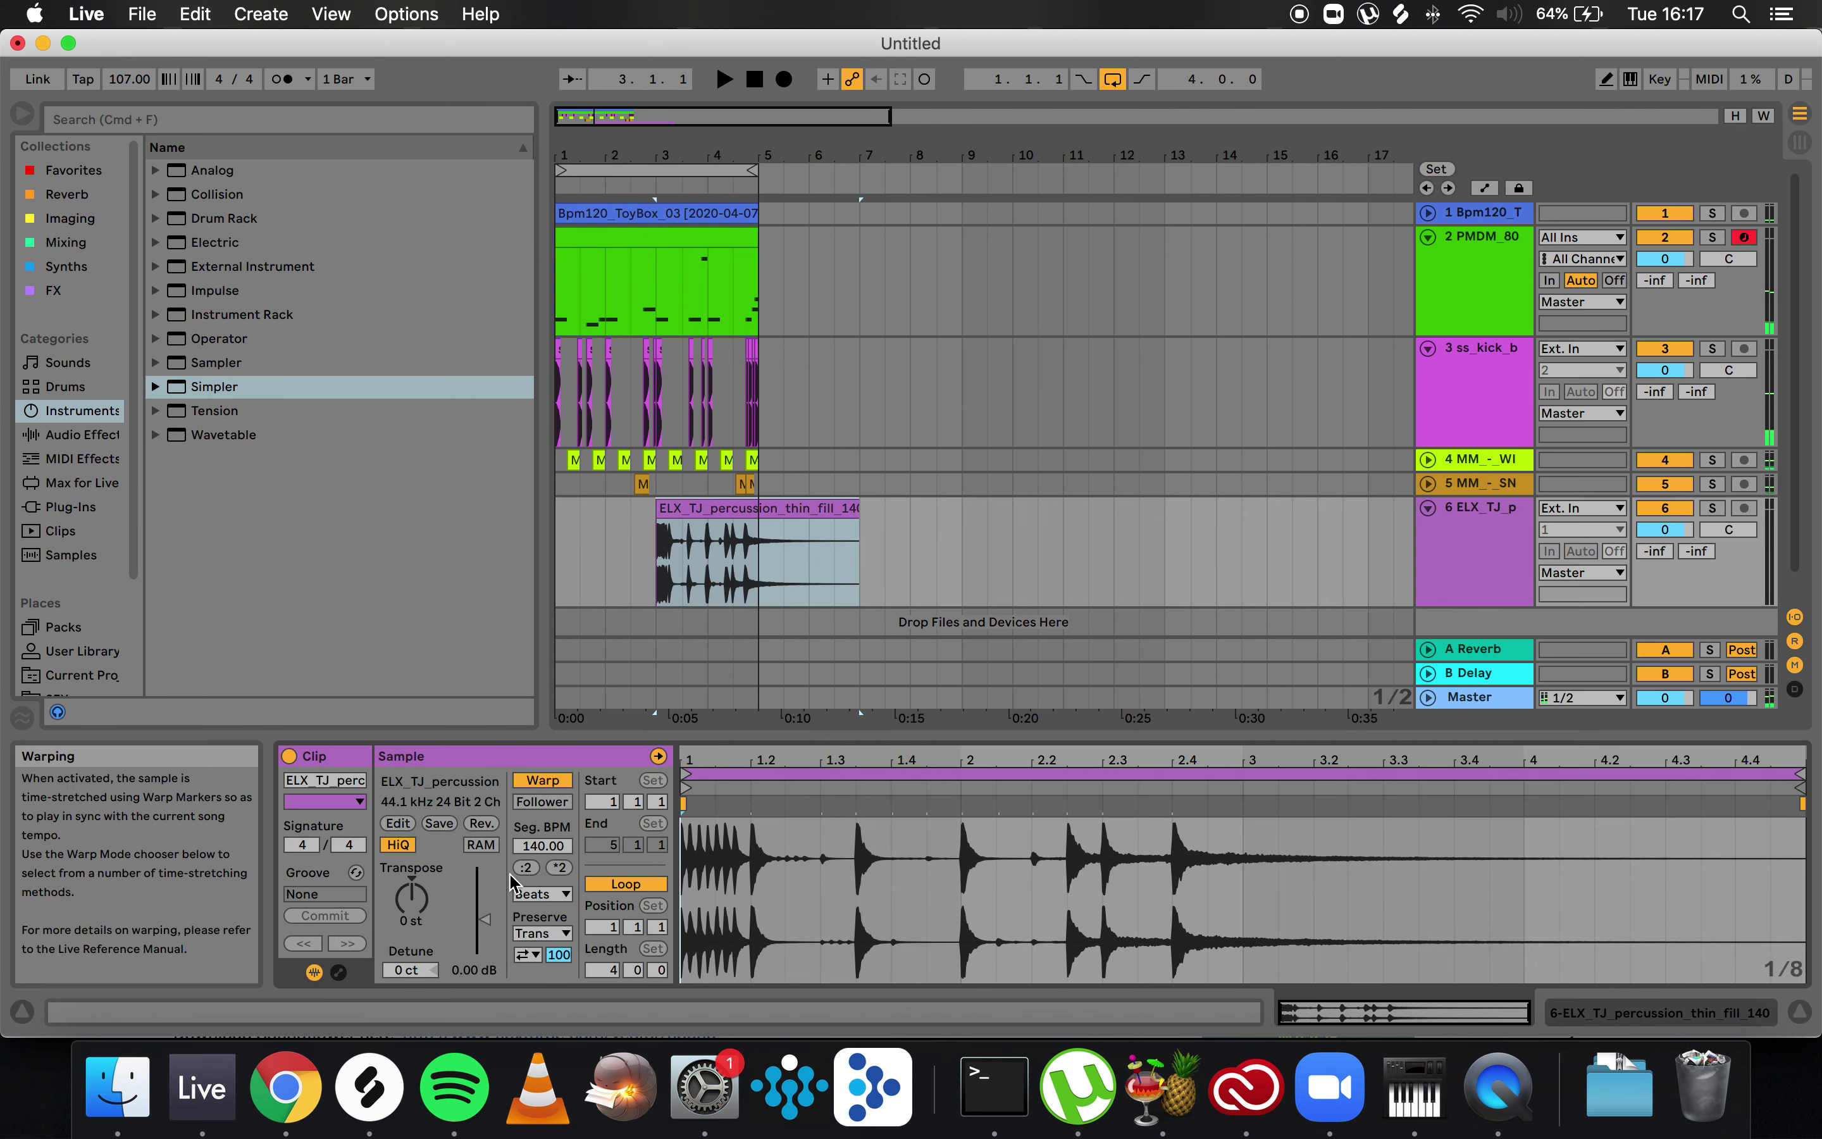
pyautogui.click(541, 893)
pyautogui.click(542, 1013)
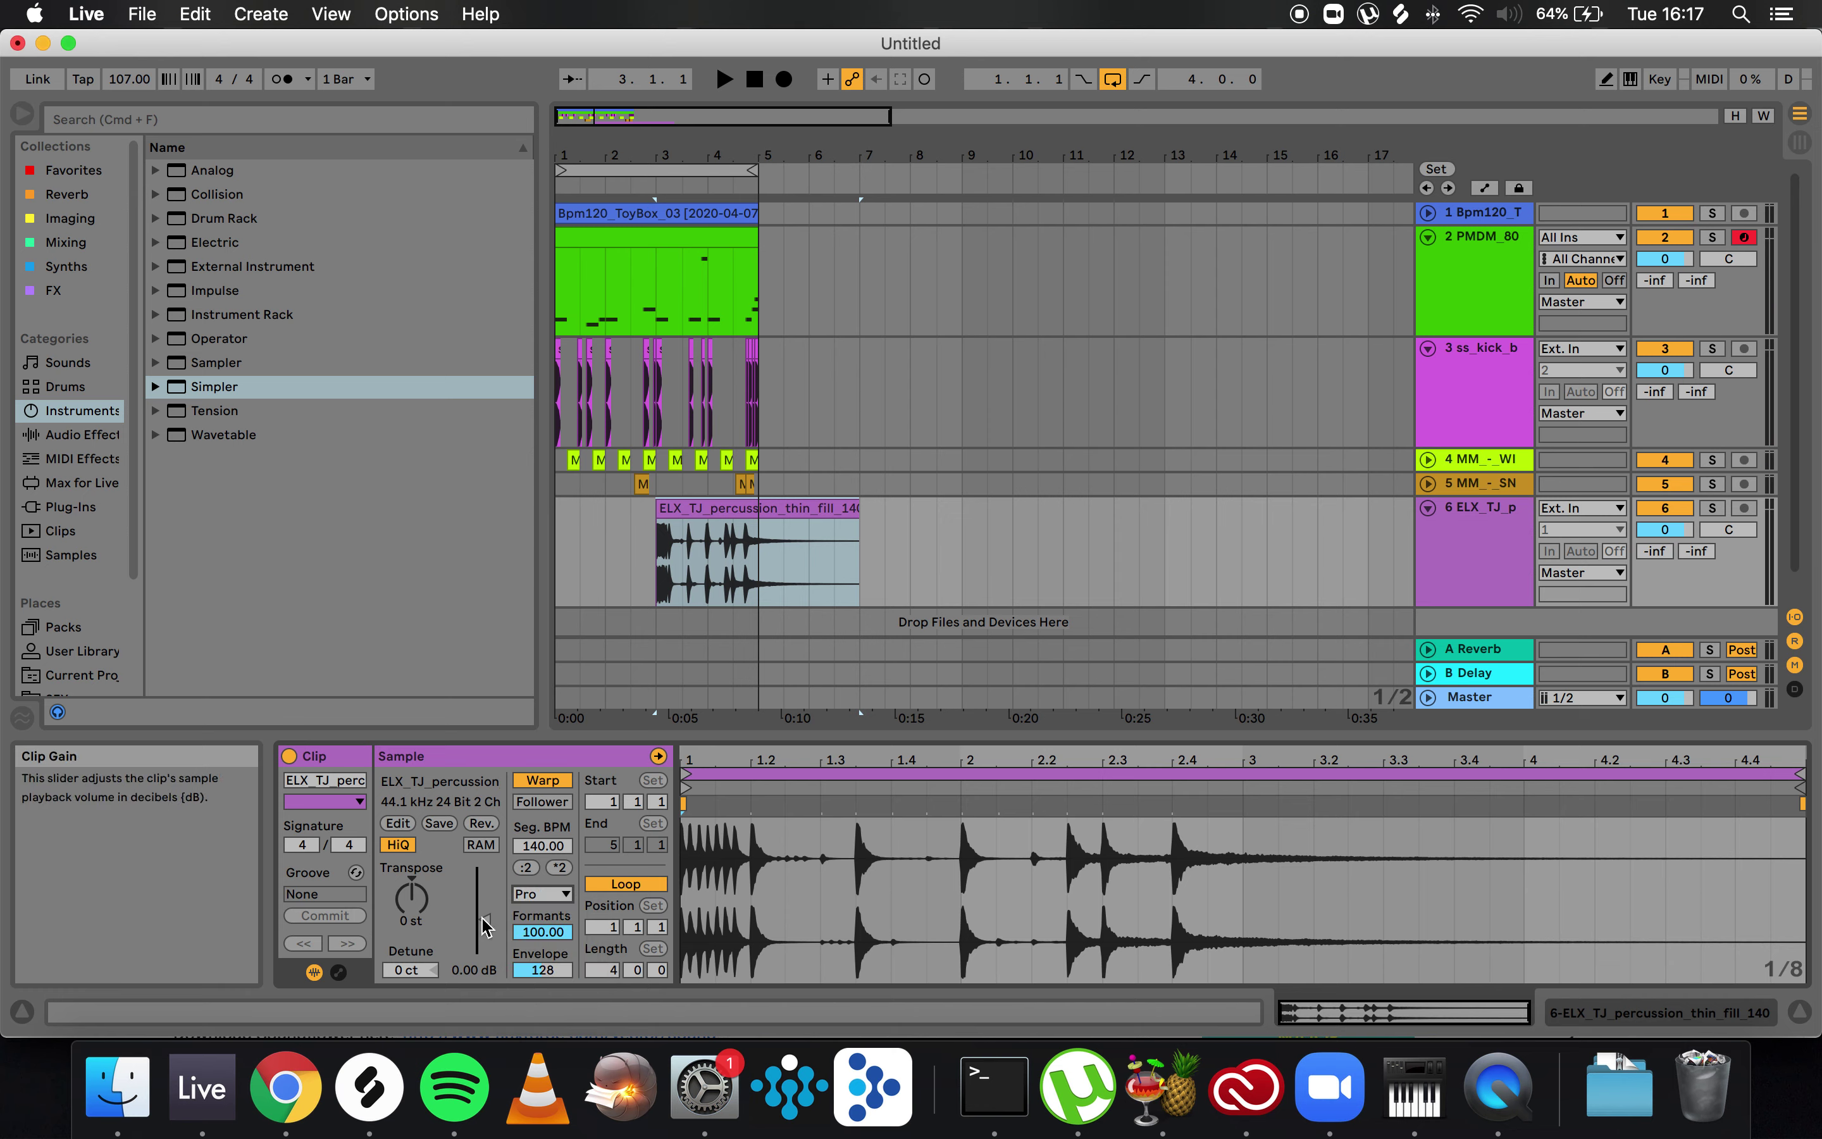
pyautogui.moveTo(482, 925); pyautogui.dragTo(483, 933)
# - Trim the percussion fill clip to span 4.1.1 to 5.1.1 while playing the arrangement
pyautogui.click(661, 517)
pyautogui.moveTo(661, 517); pyautogui.dragTo(709, 517)
pyautogui.press('space')
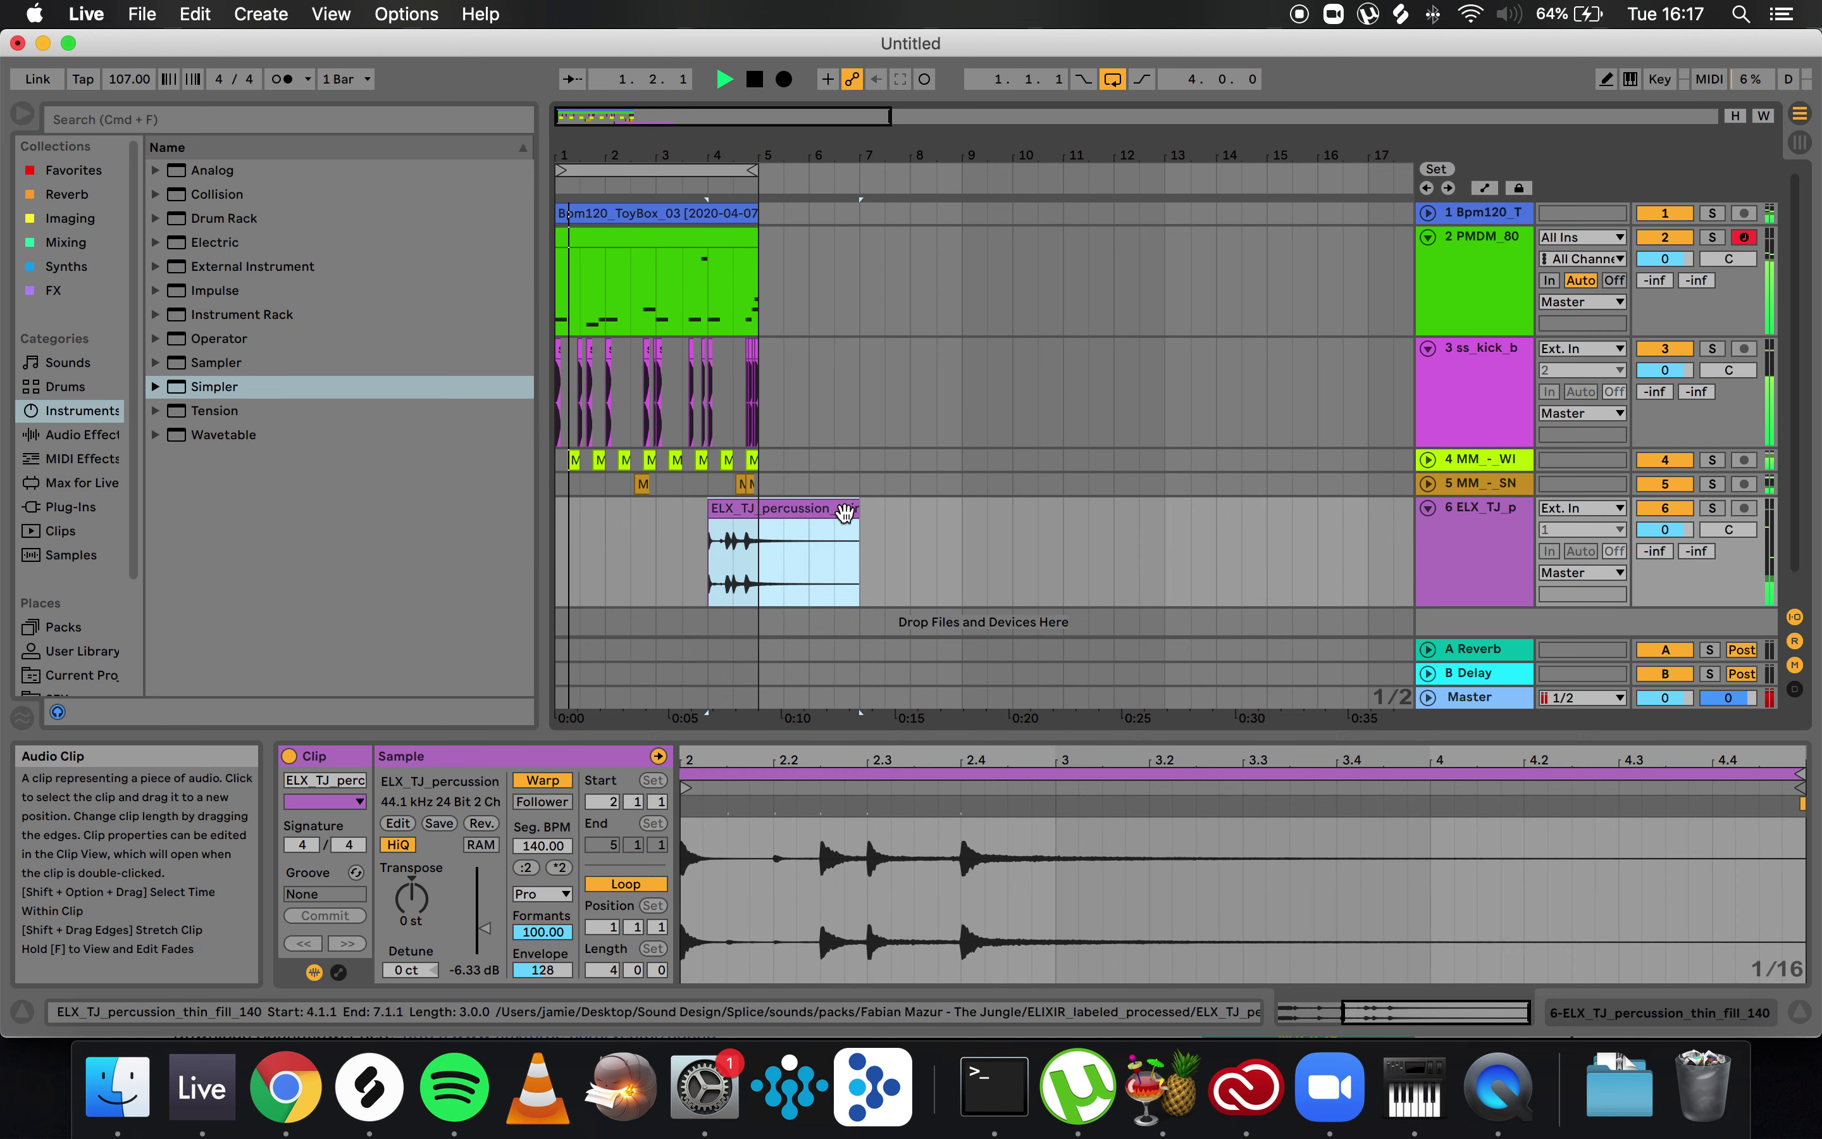
pyautogui.moveTo(858, 508); pyautogui.dragTo(761, 503)
pyautogui.click(663, 526)
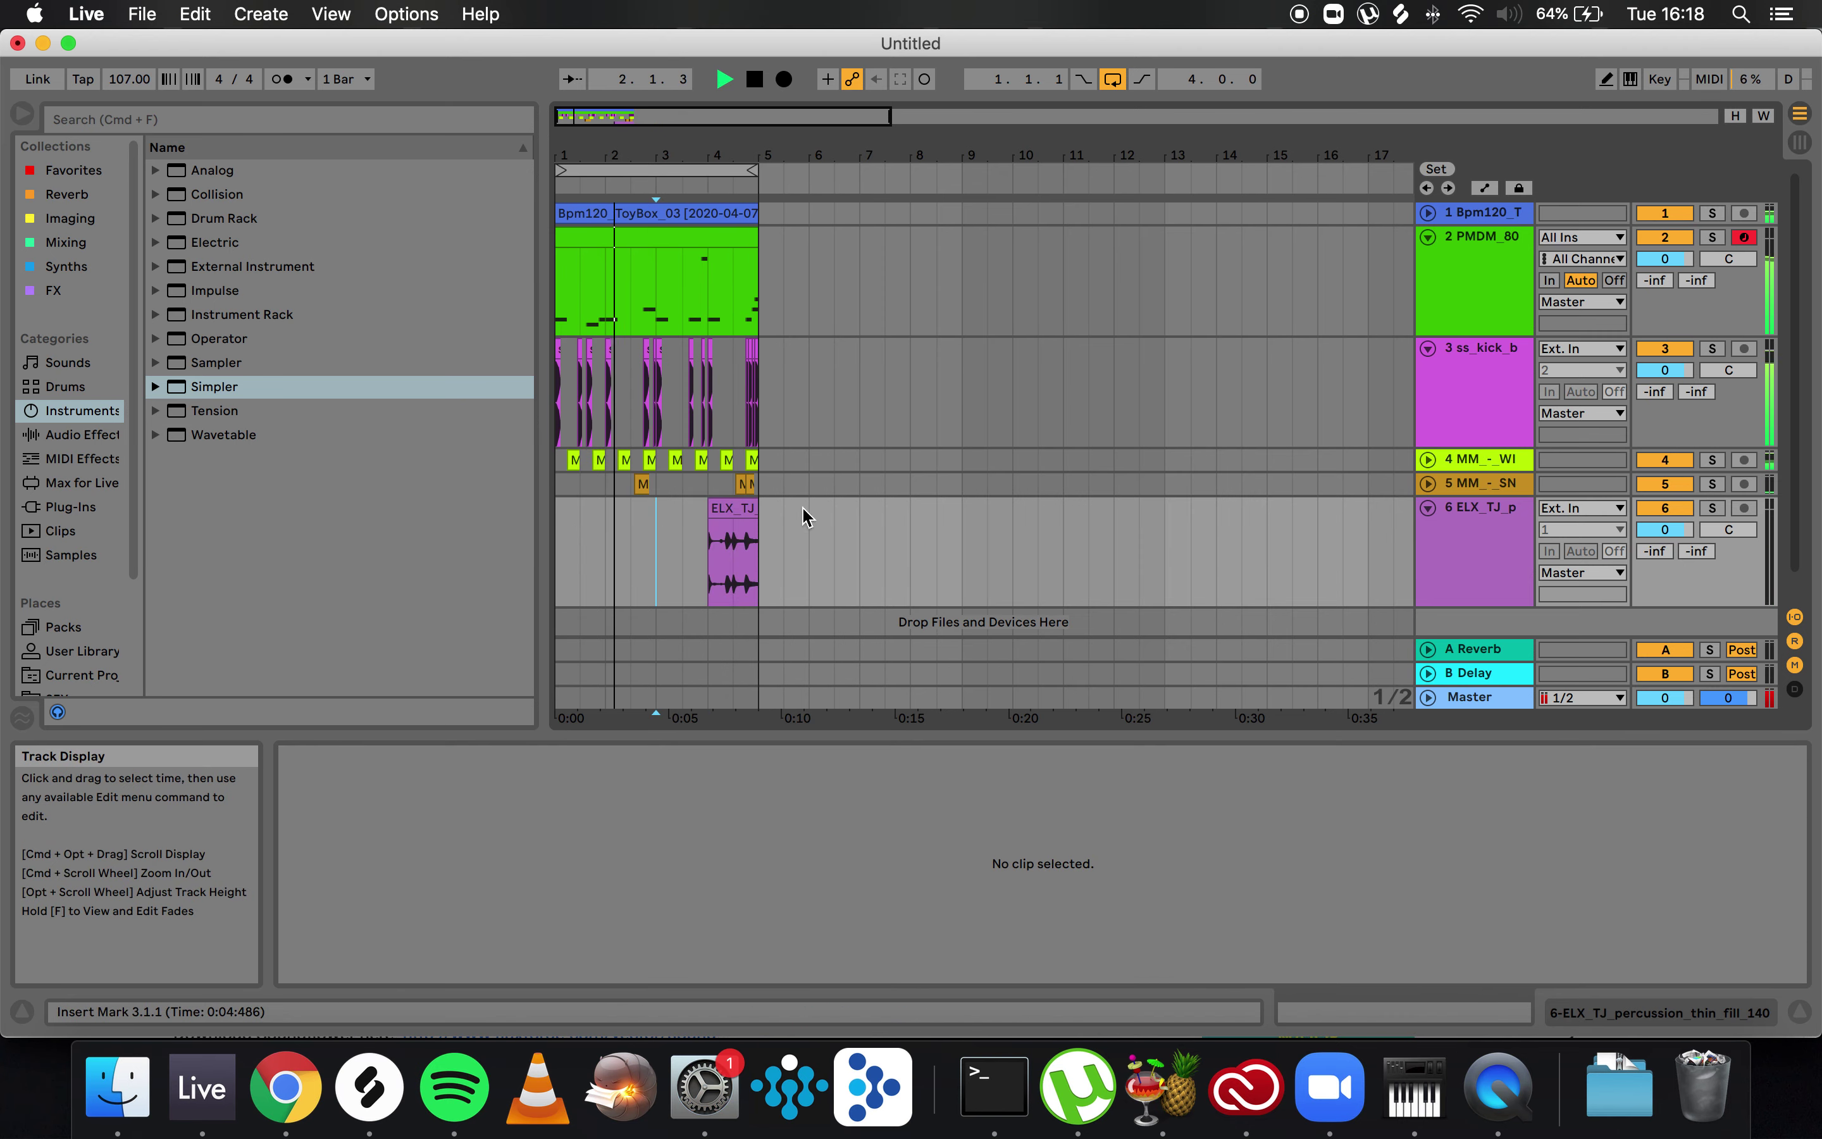
# - Fold the percussion fill track and lower its clip's gain to -6.99 dB
pyautogui.scroll(-1, 813, 490)
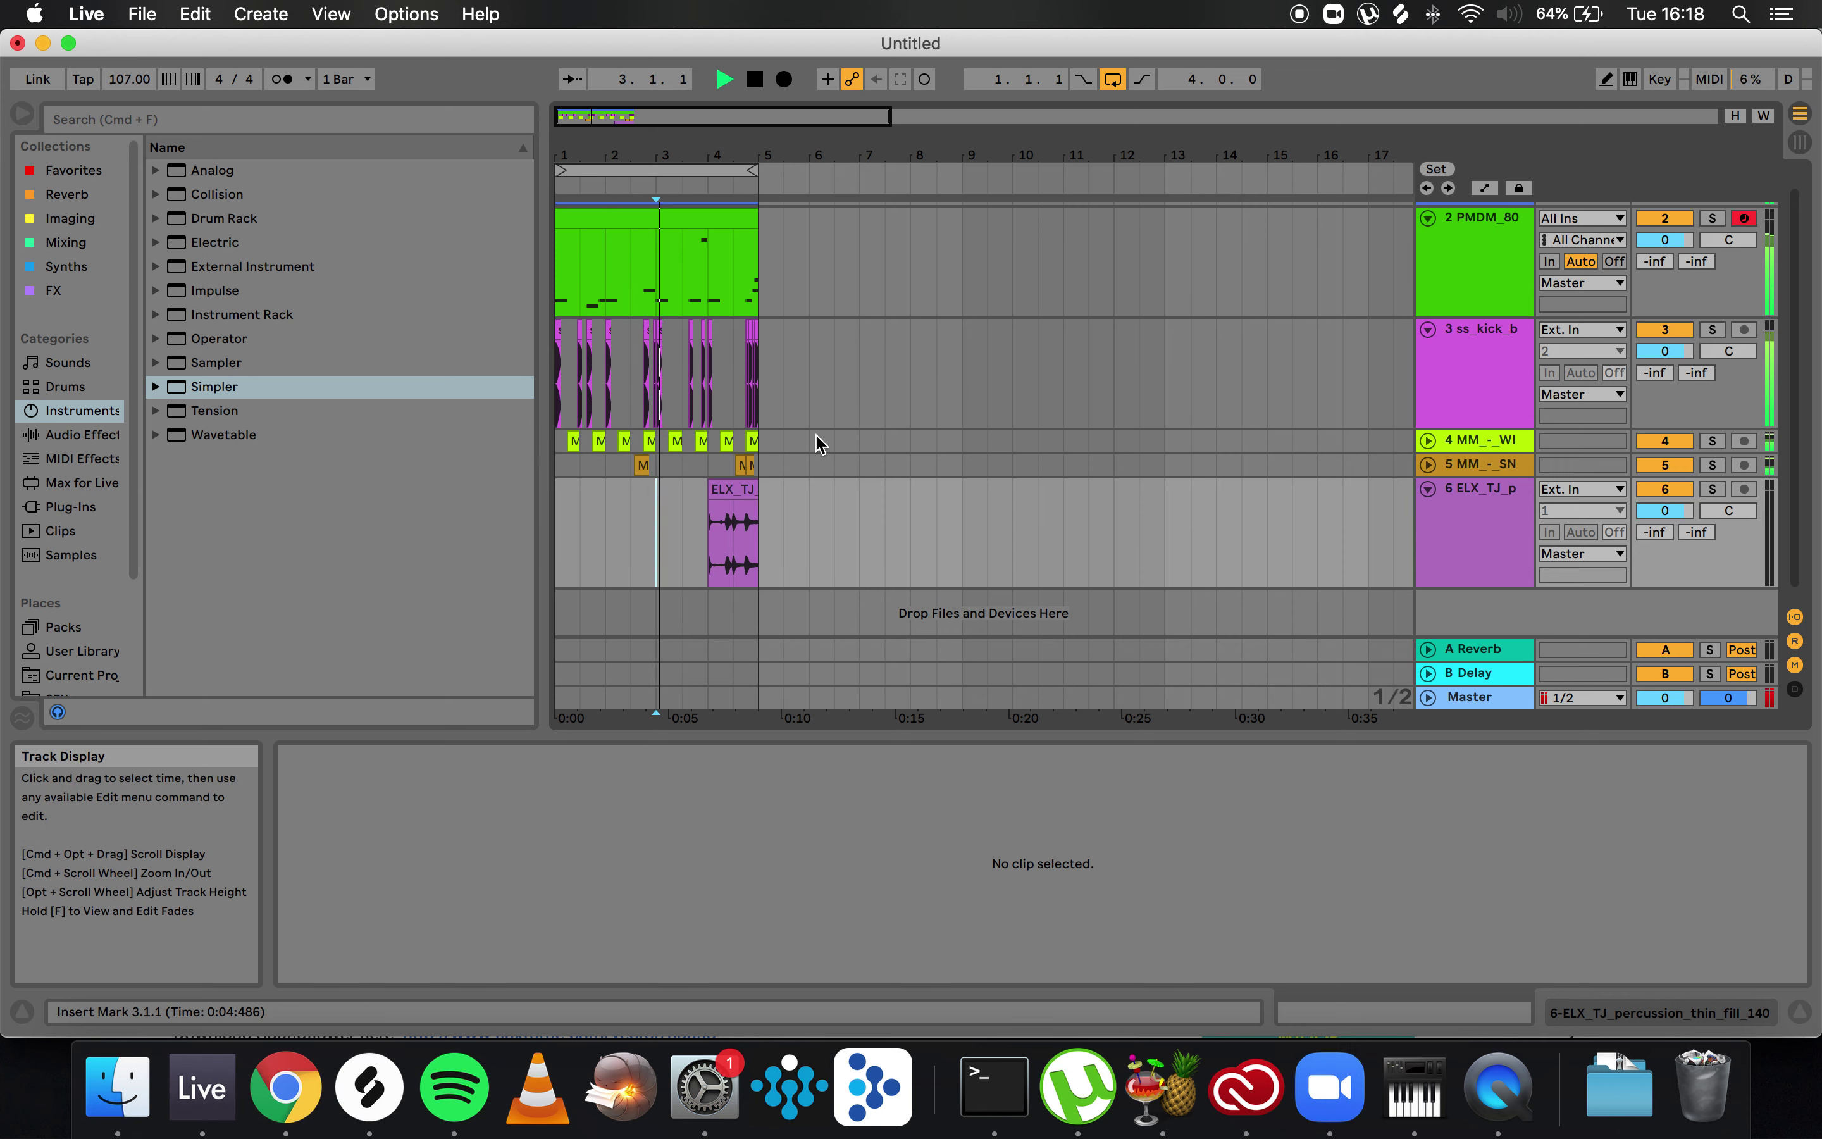
pyautogui.click(1429, 487)
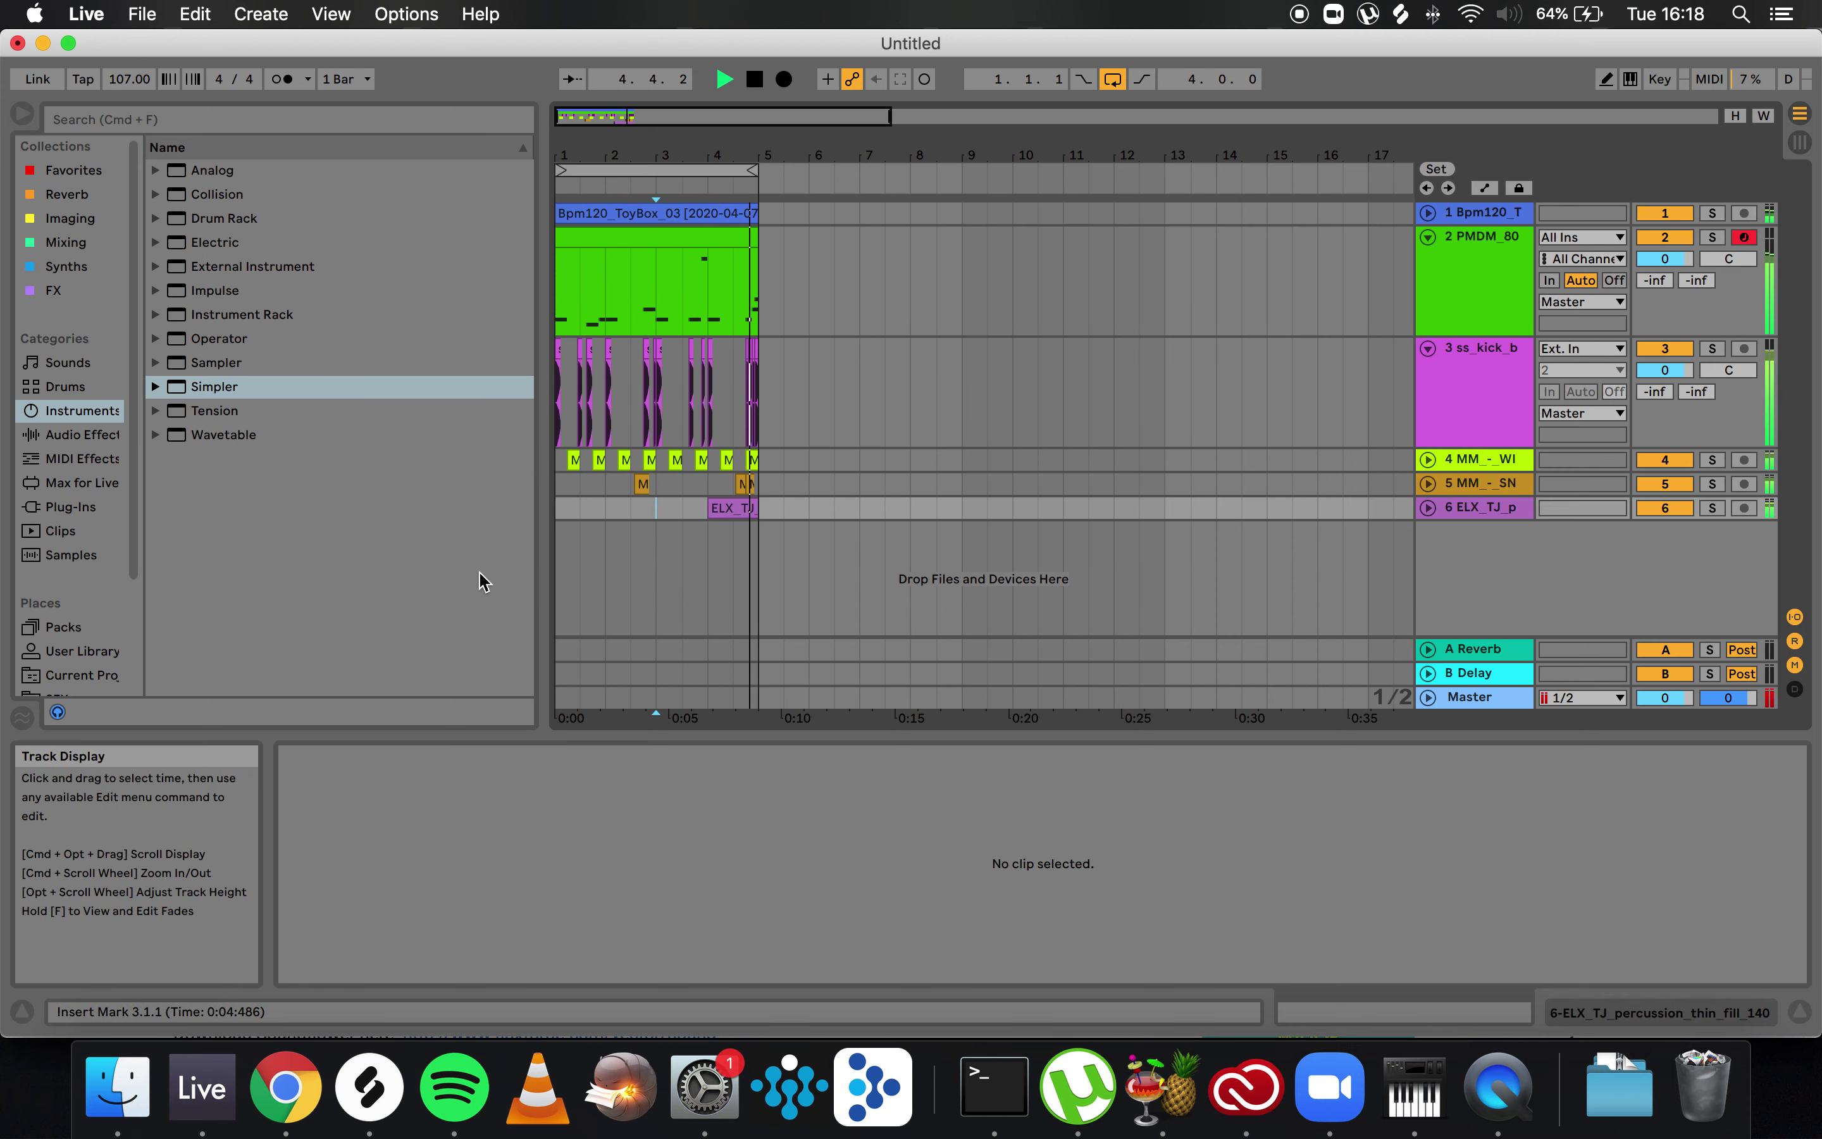
pyautogui.click(724, 508)
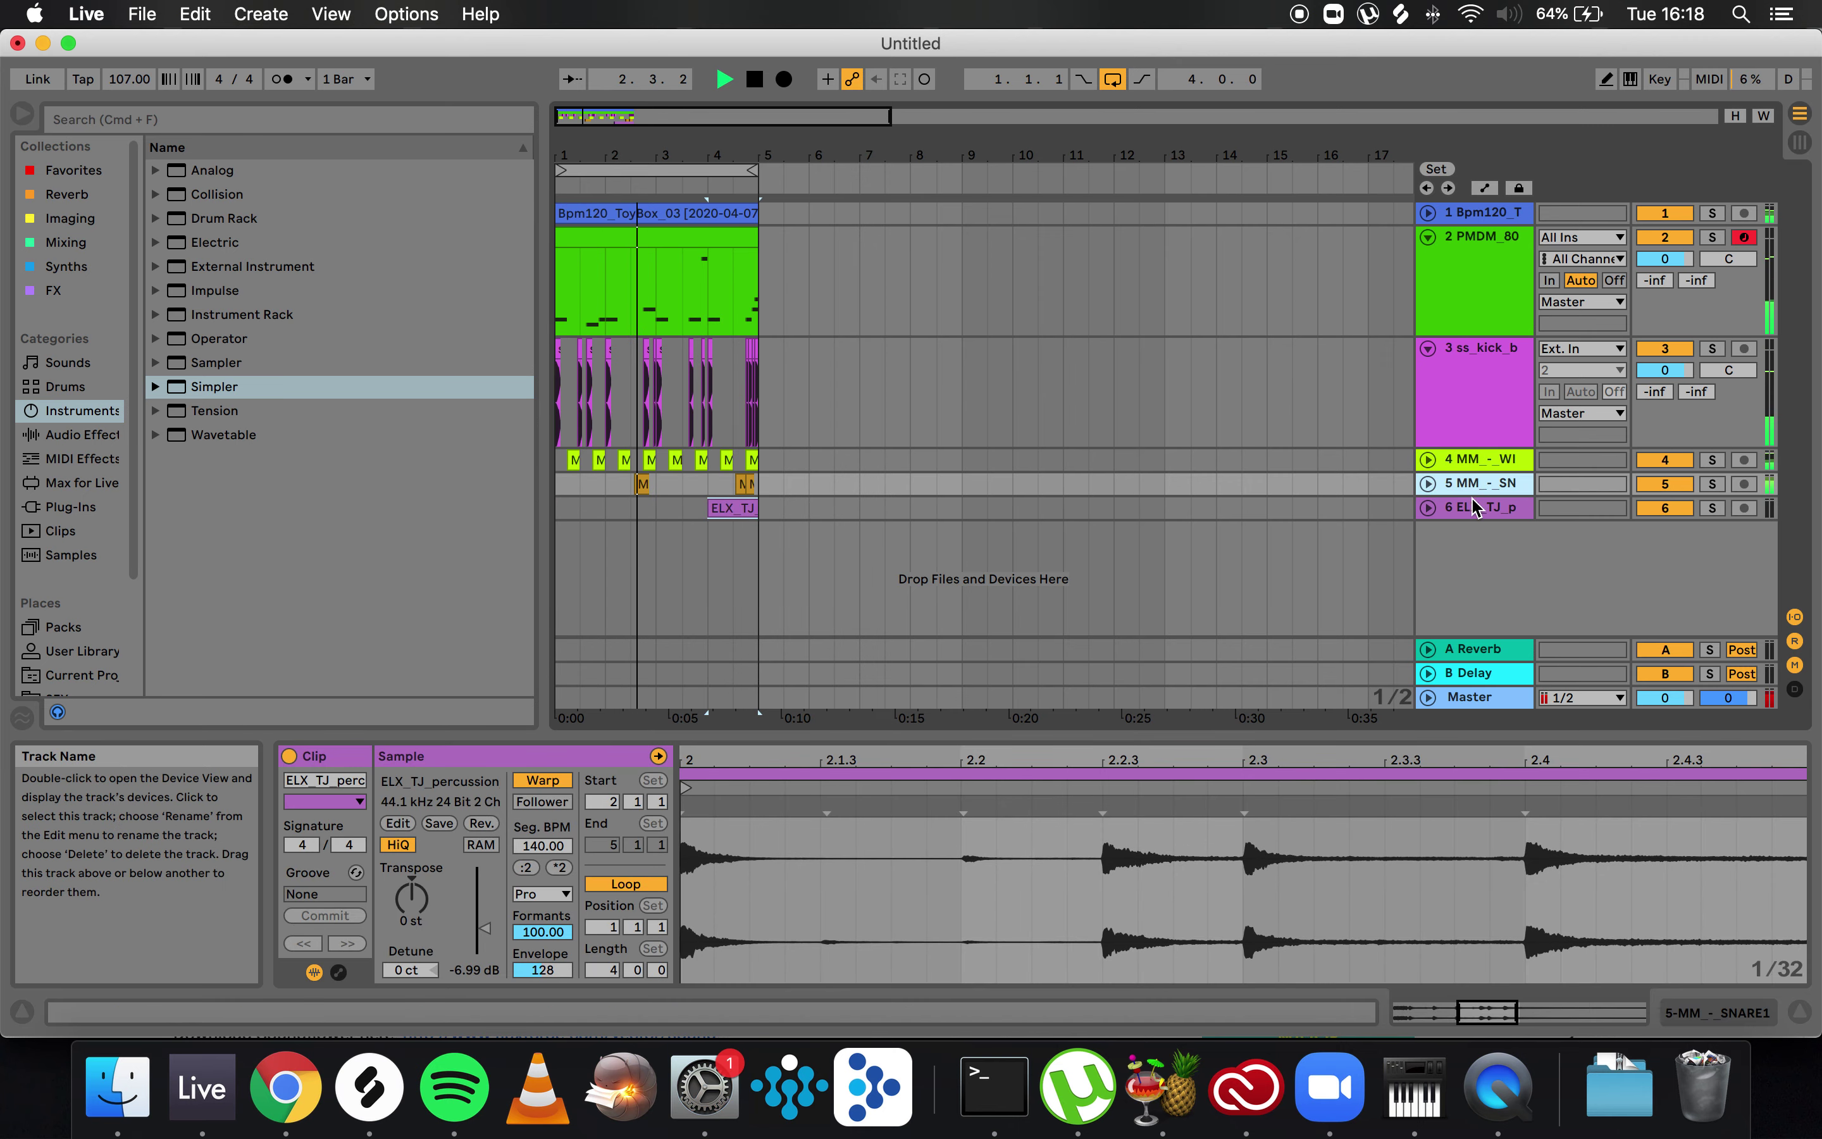
pyautogui.press('super+t')
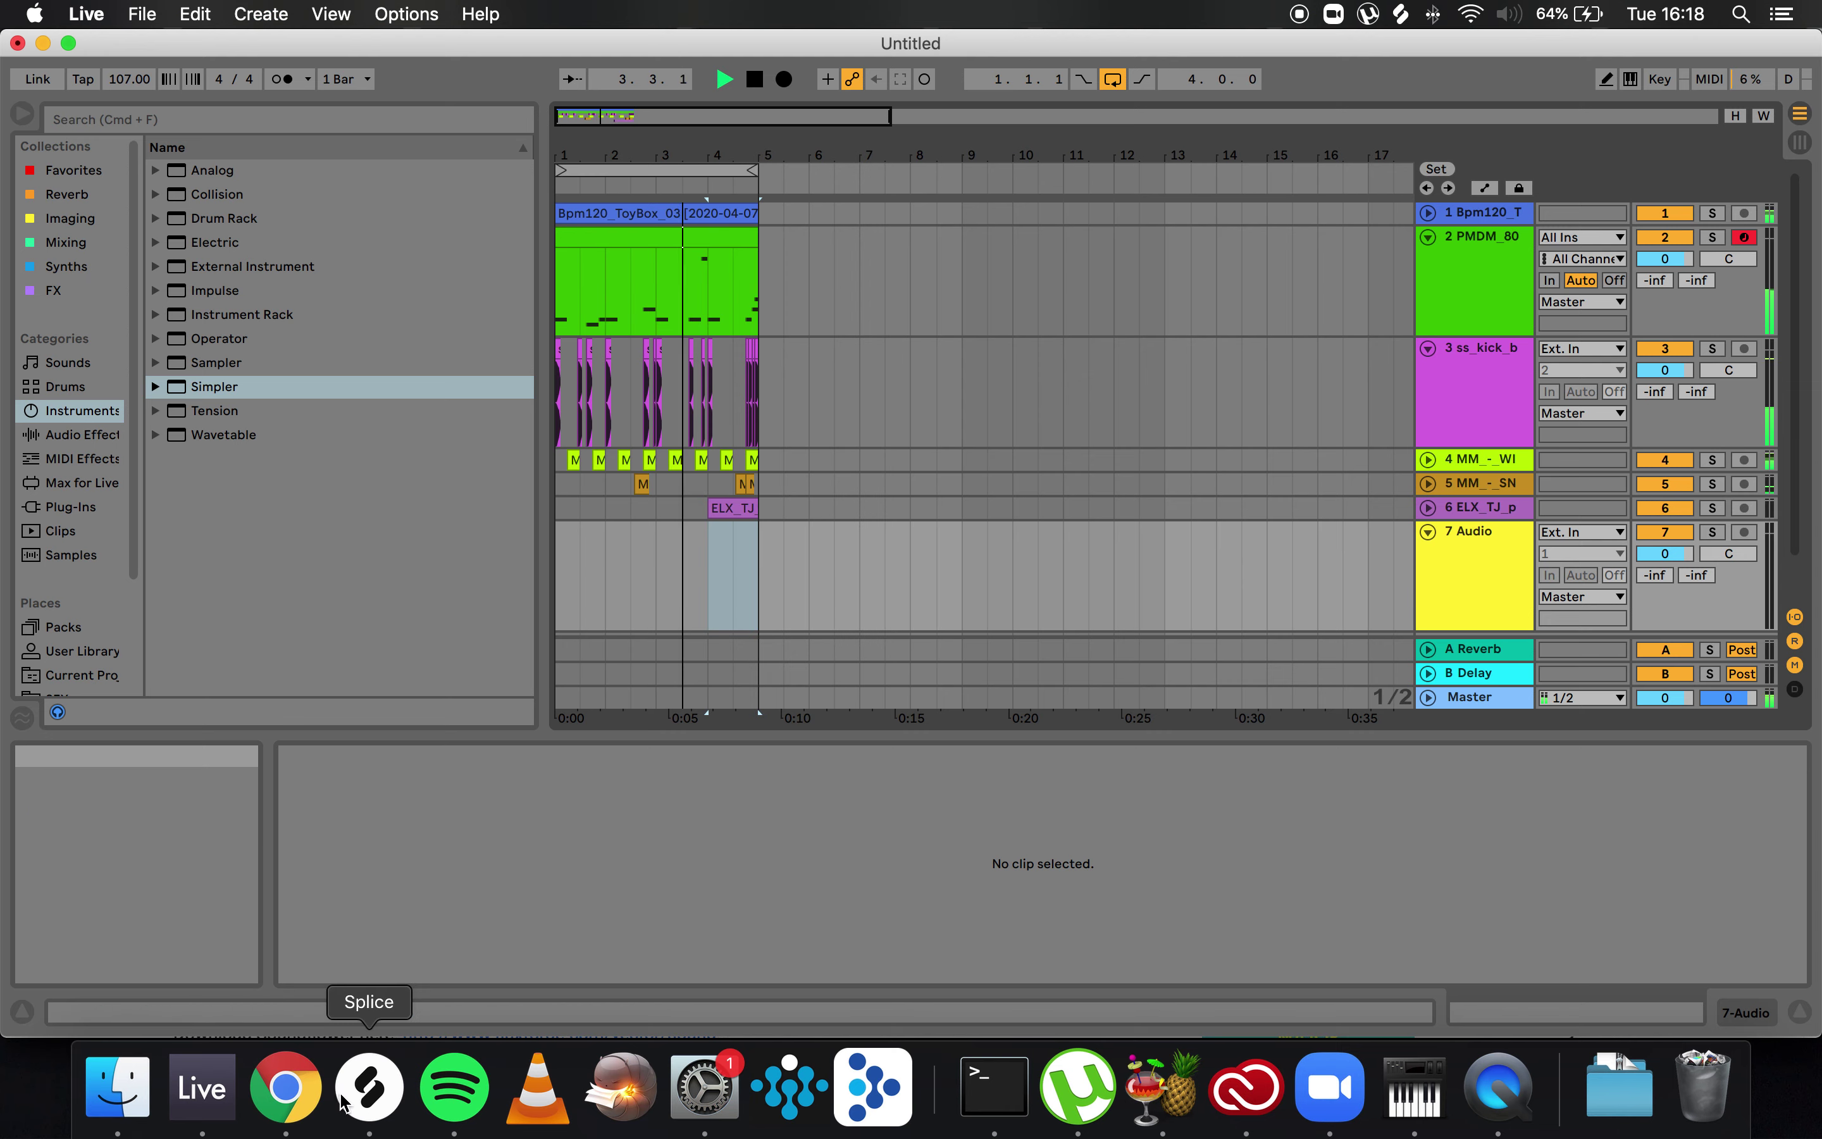
pyautogui.click(369, 1084)
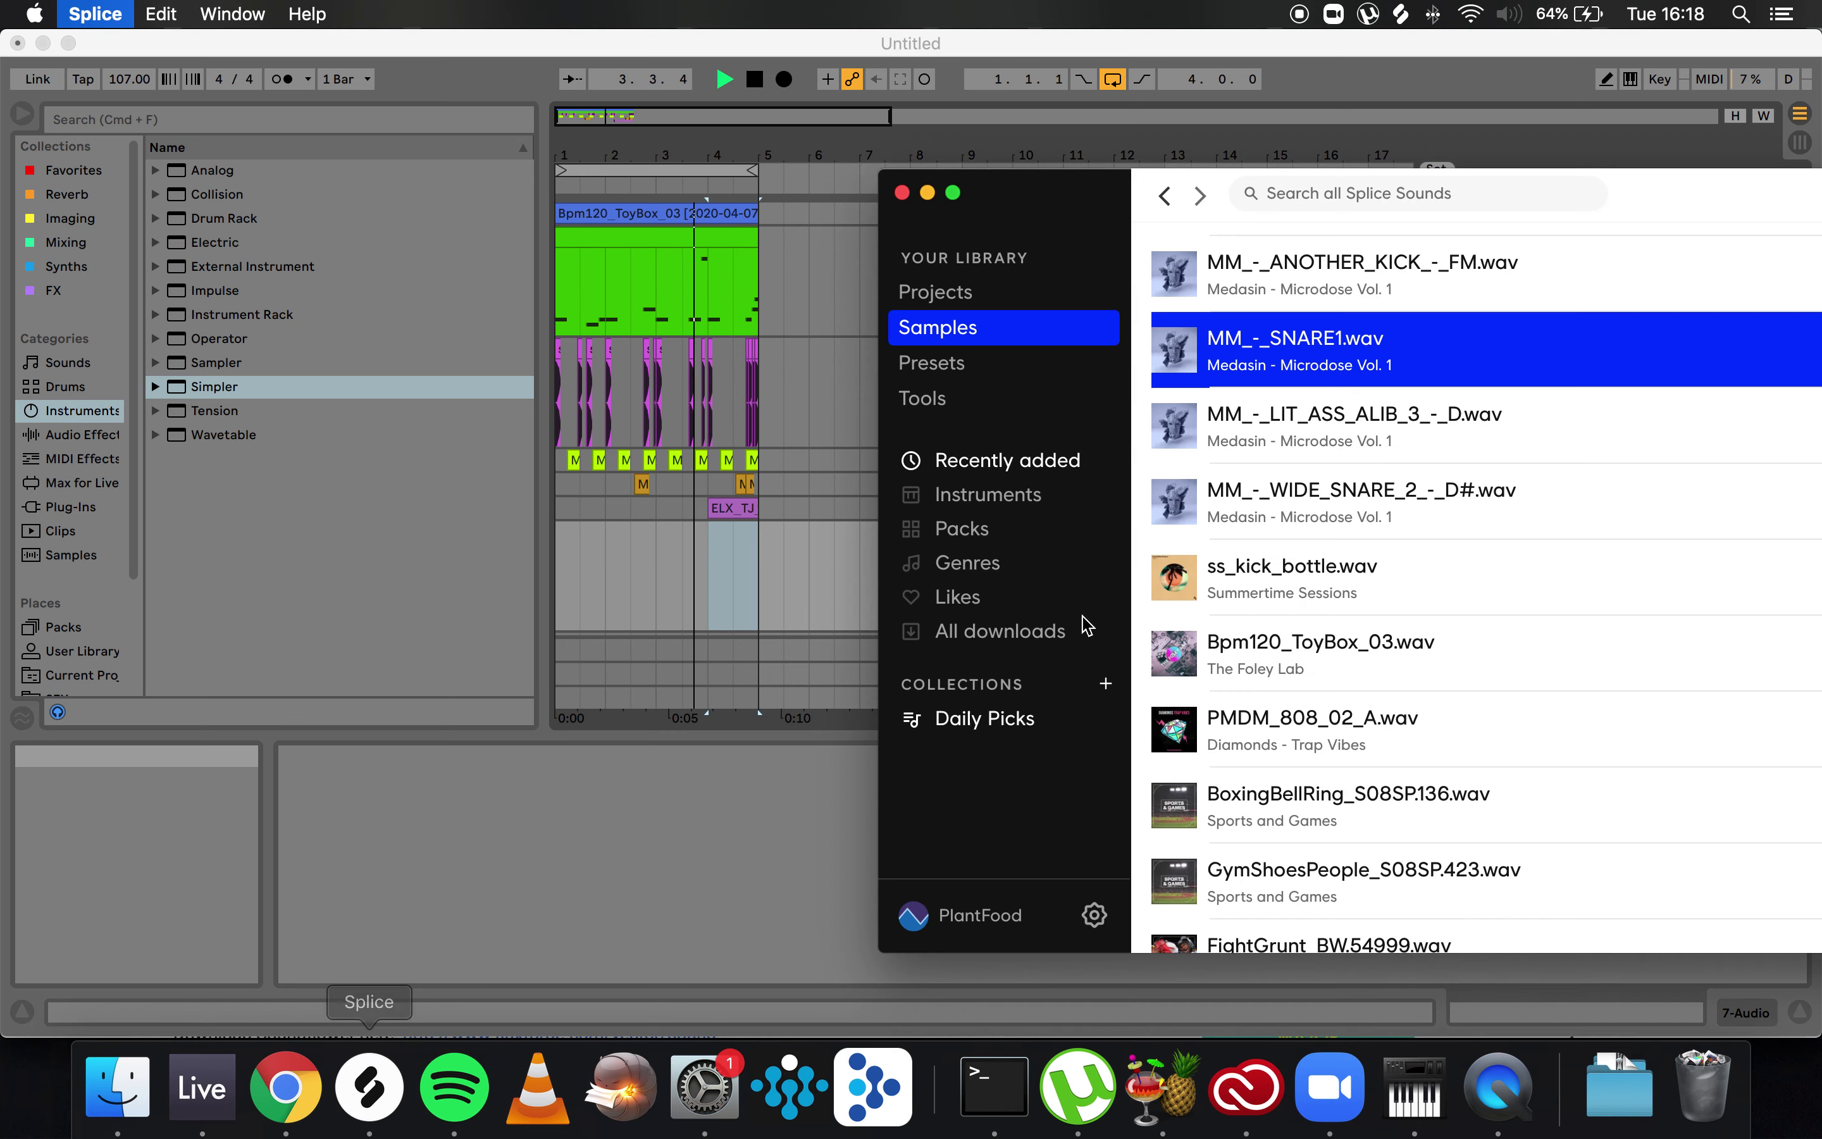
pyautogui.click(661, 557)
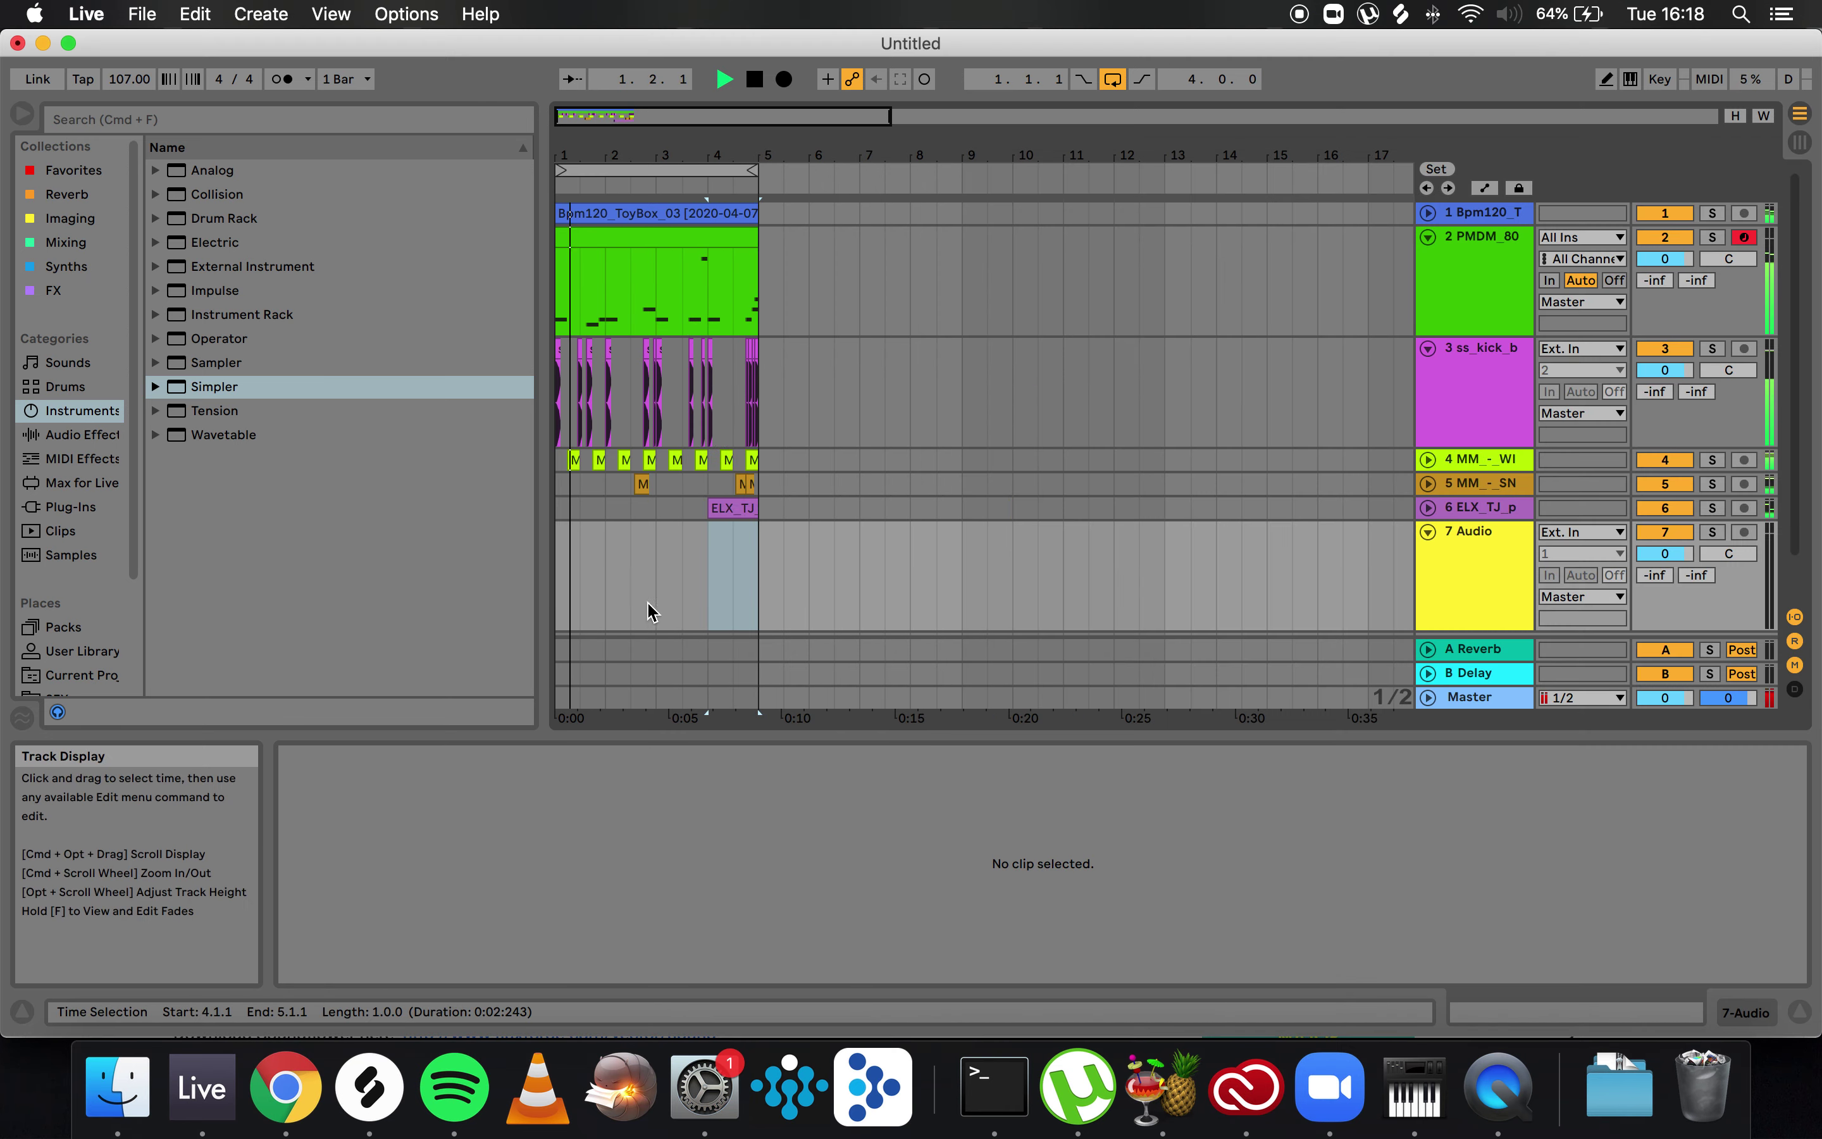
pyautogui.click(369, 1084)
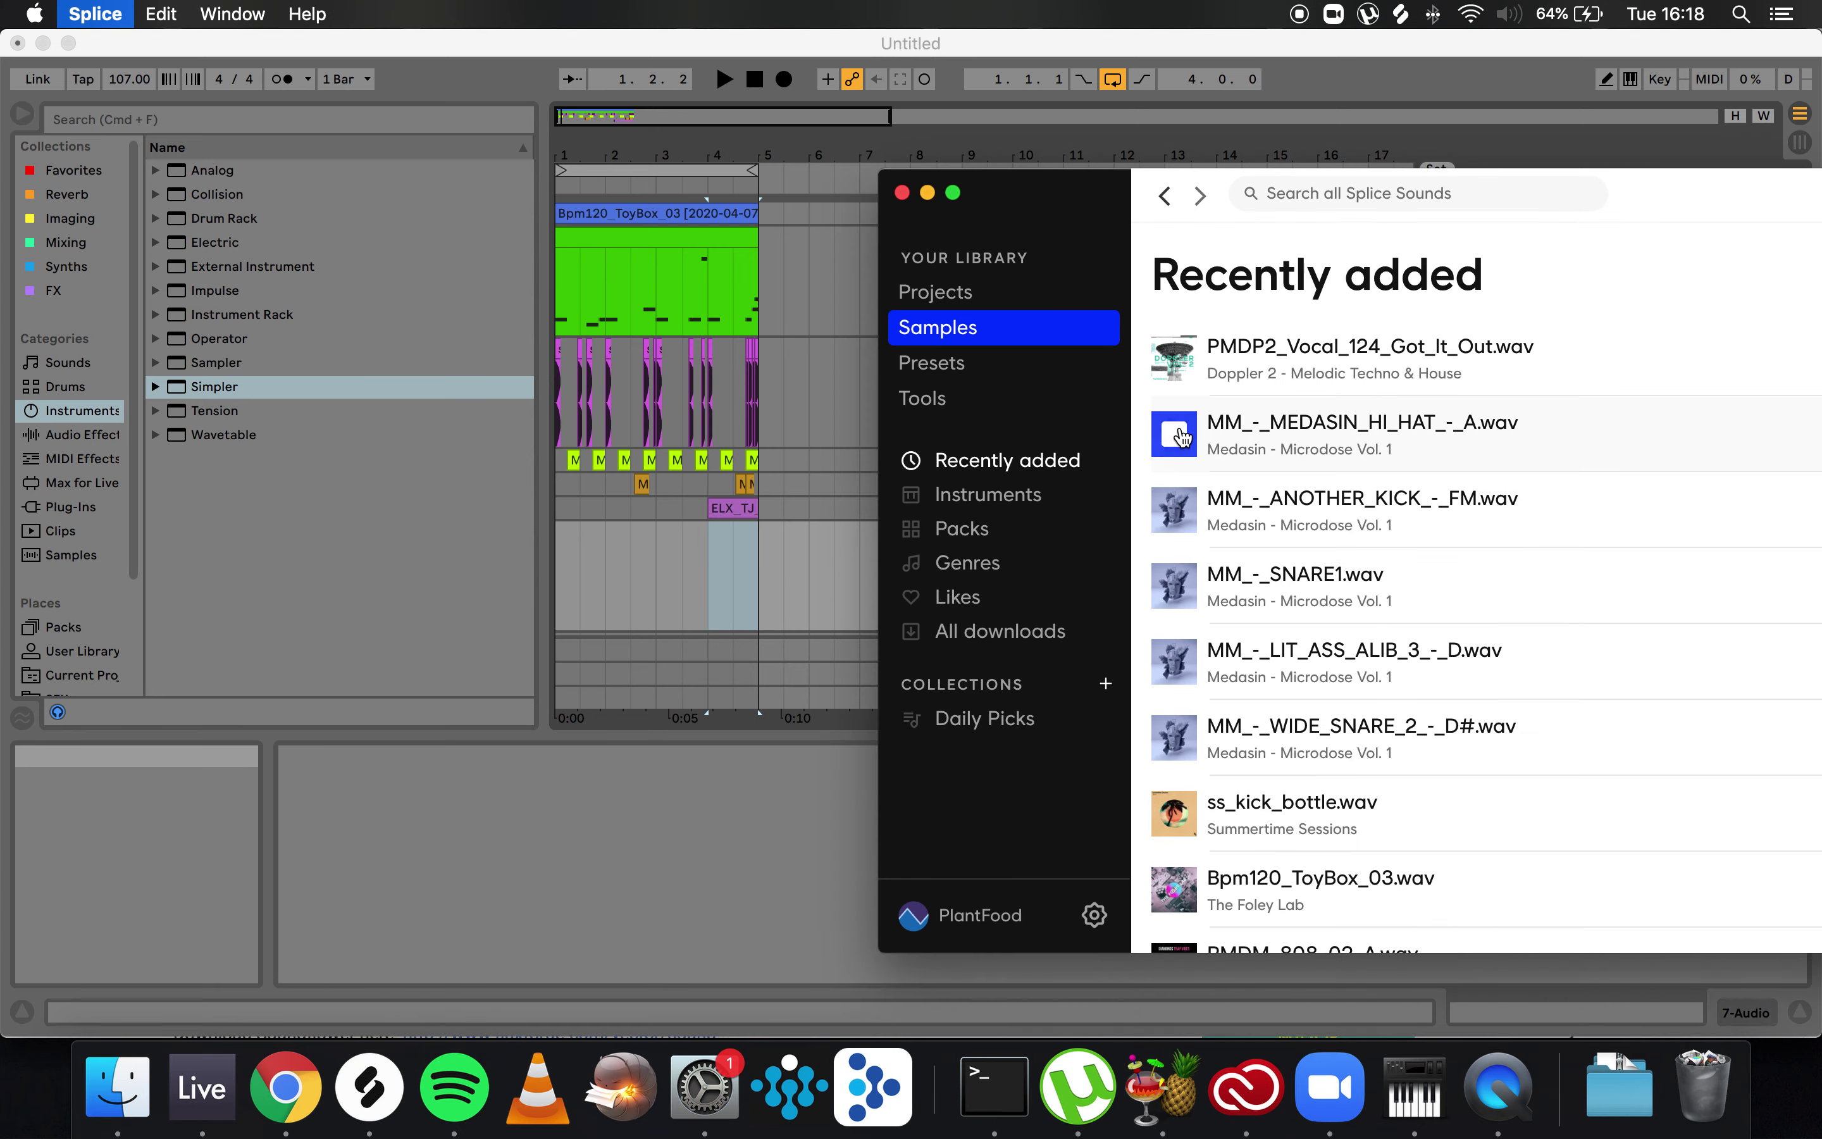
pyautogui.moveTo(1307, 431); pyautogui.dragTo(560, 544)
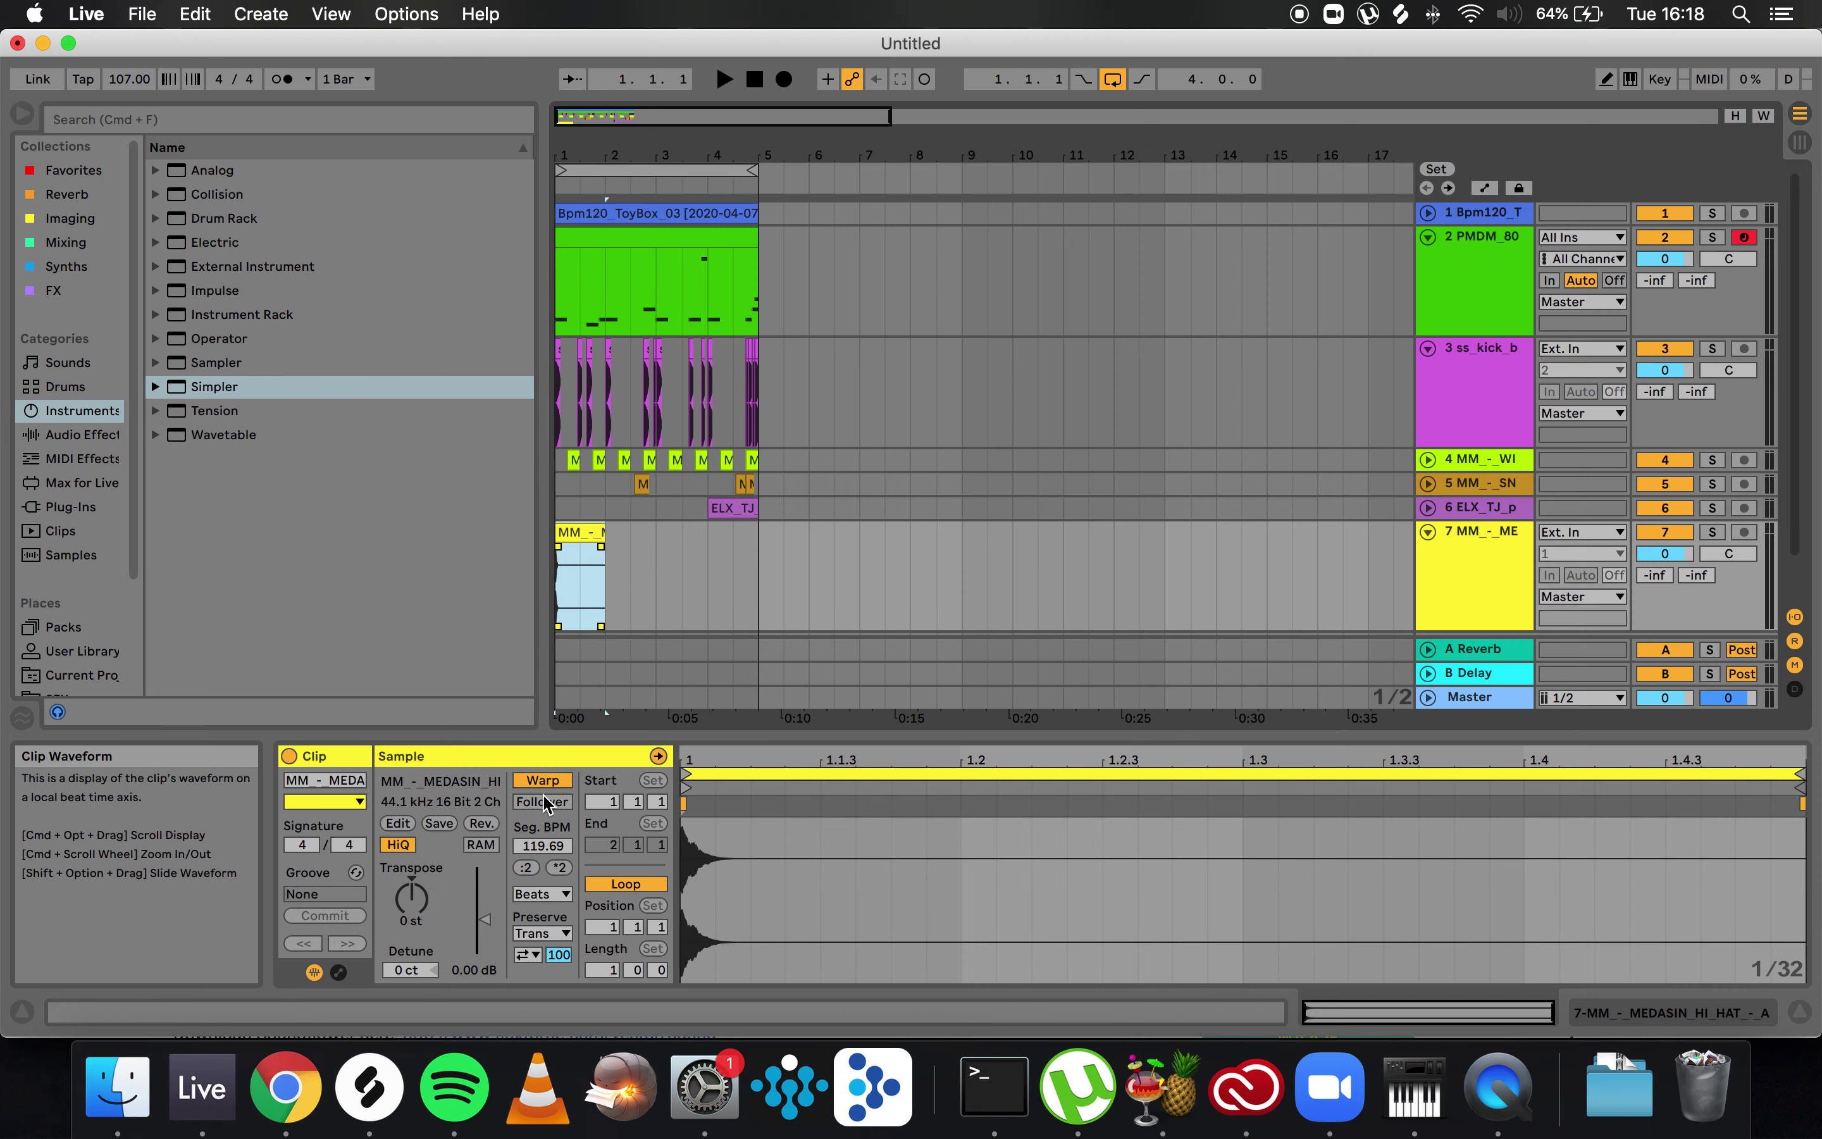
pyautogui.scroll(5, 593, 574)
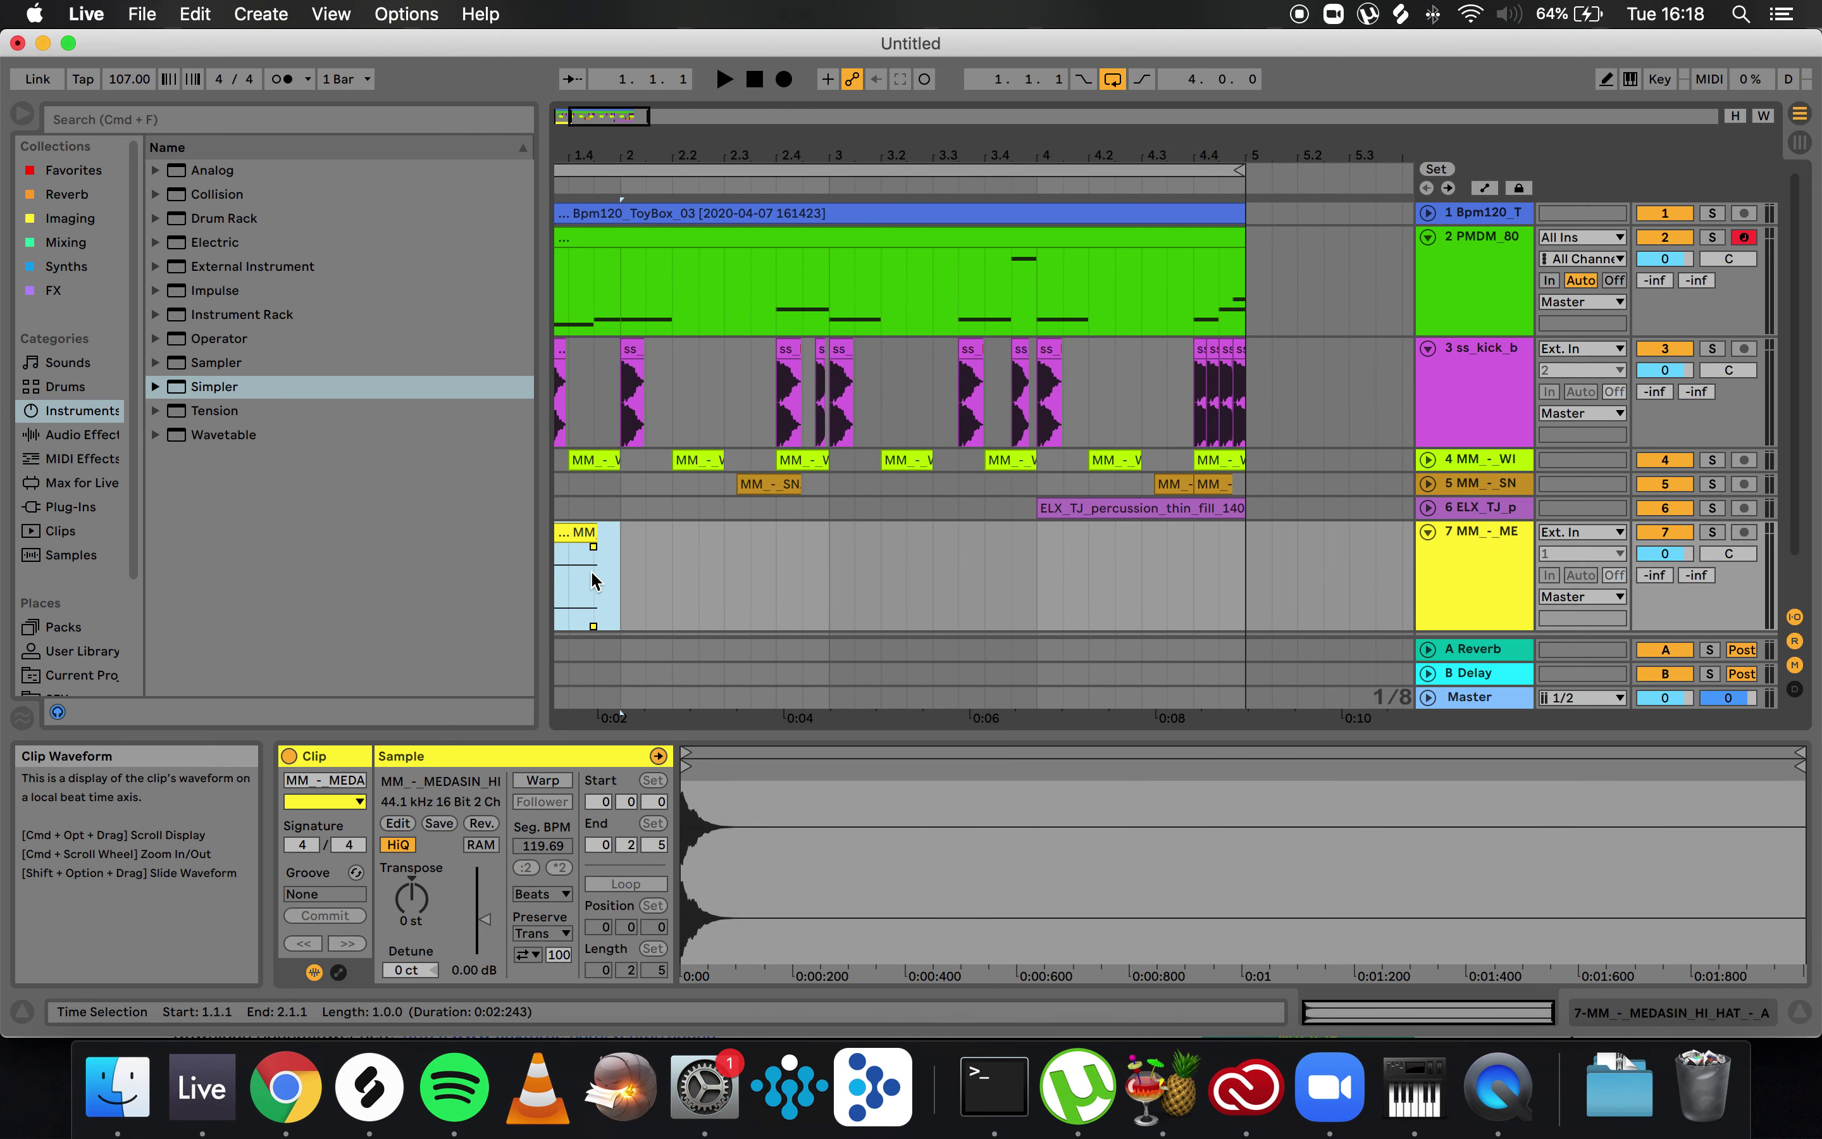
pyautogui.moveTo(734, 517); pyautogui.dragTo(633, 517)
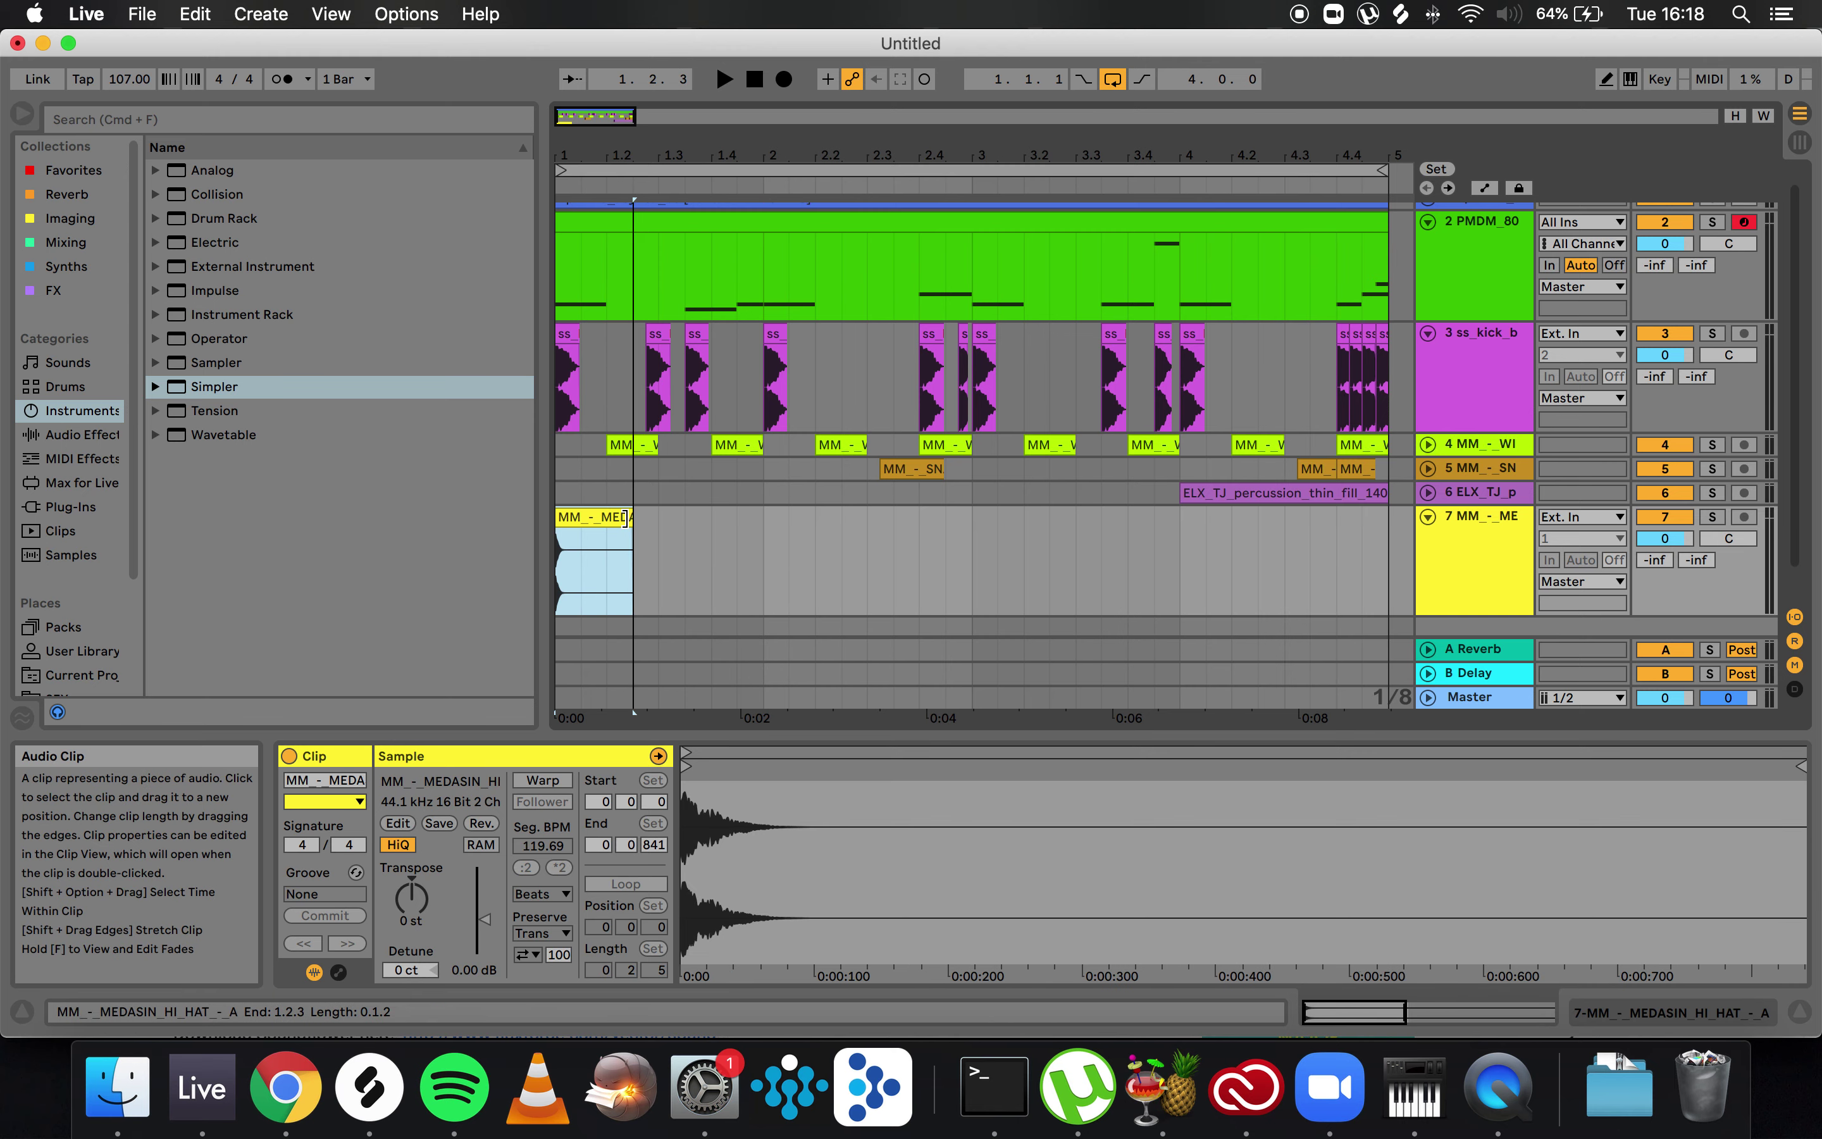
pyautogui.press('Delete')
pyautogui.click(1472, 532)
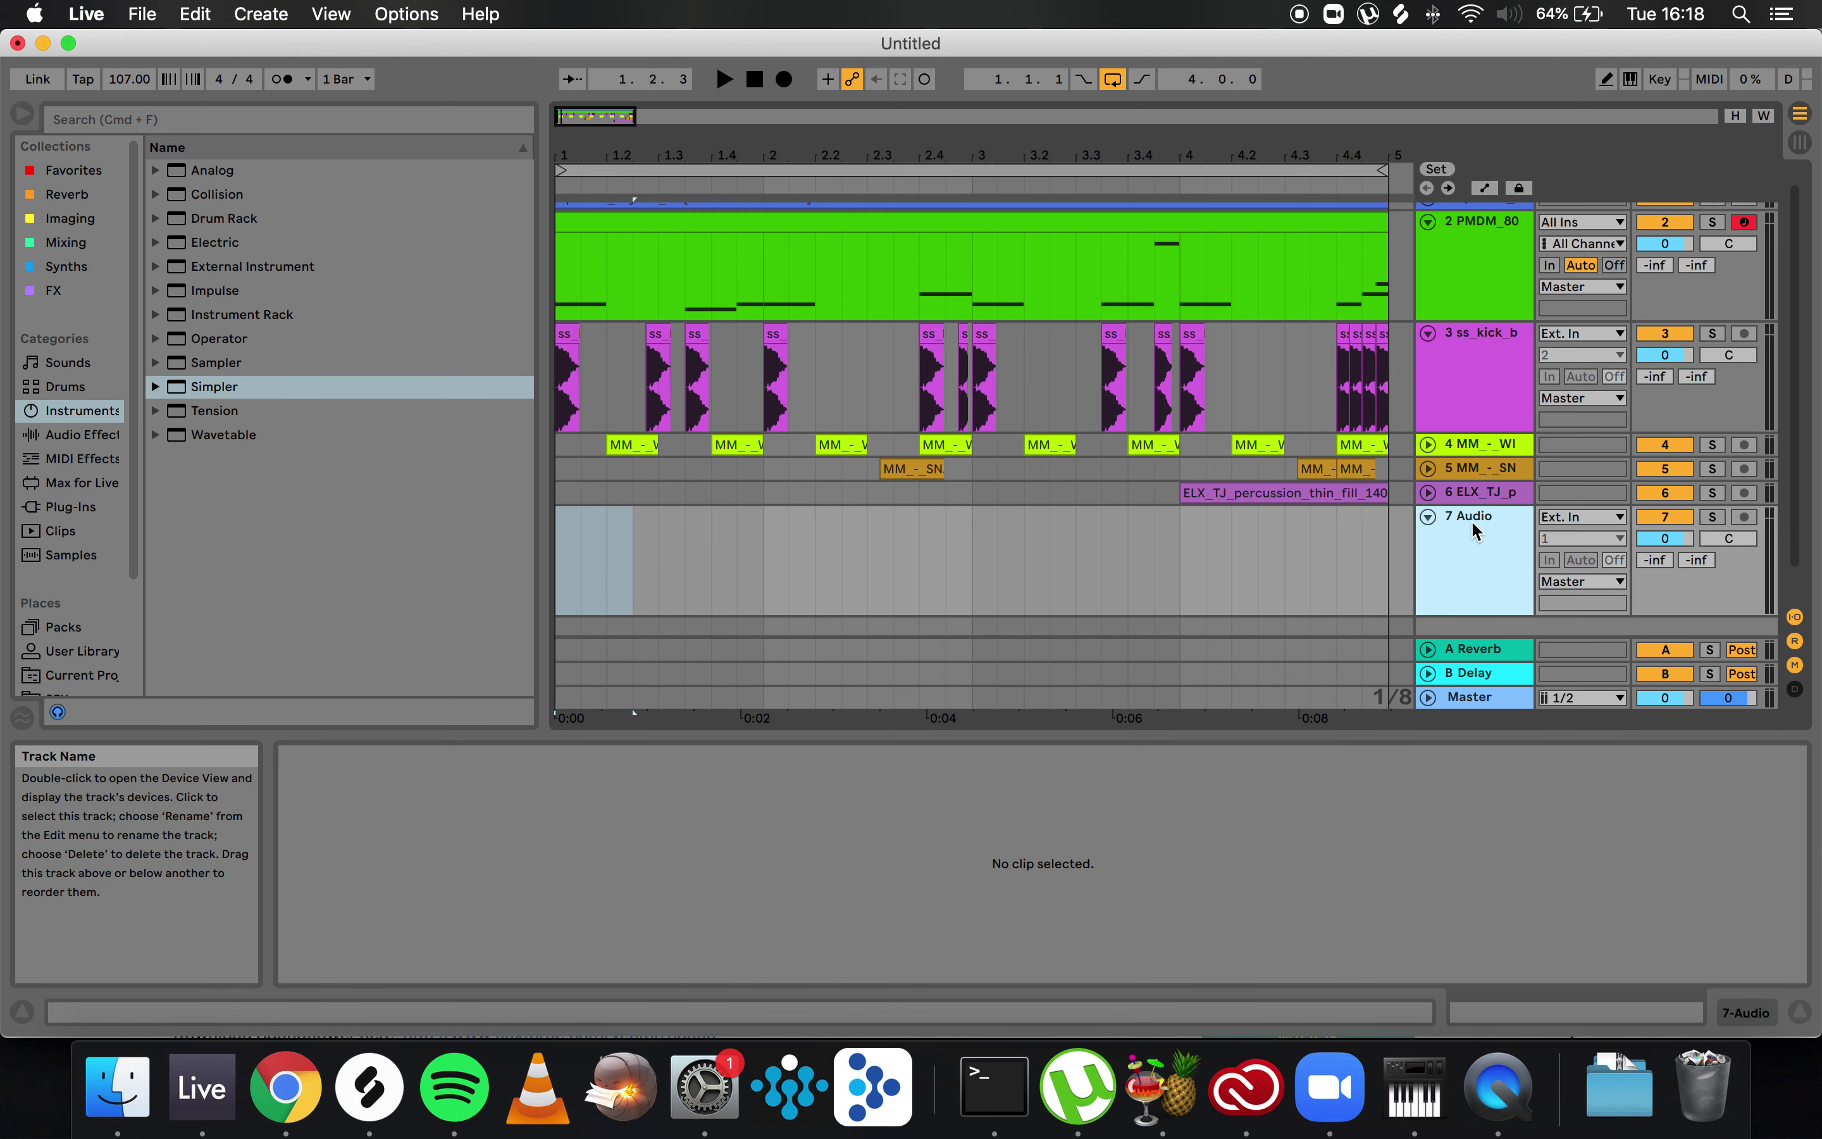
pyautogui.press('Delete')
# - Add a MIDI track with Simpler below the percussion fill and load MM_-_MEDASIN_HI_HAT_-_A.wav from Splice into it
pyautogui.press('super+shift+t')
pyautogui.moveTo(215, 387); pyautogui.dragTo(732, 582)
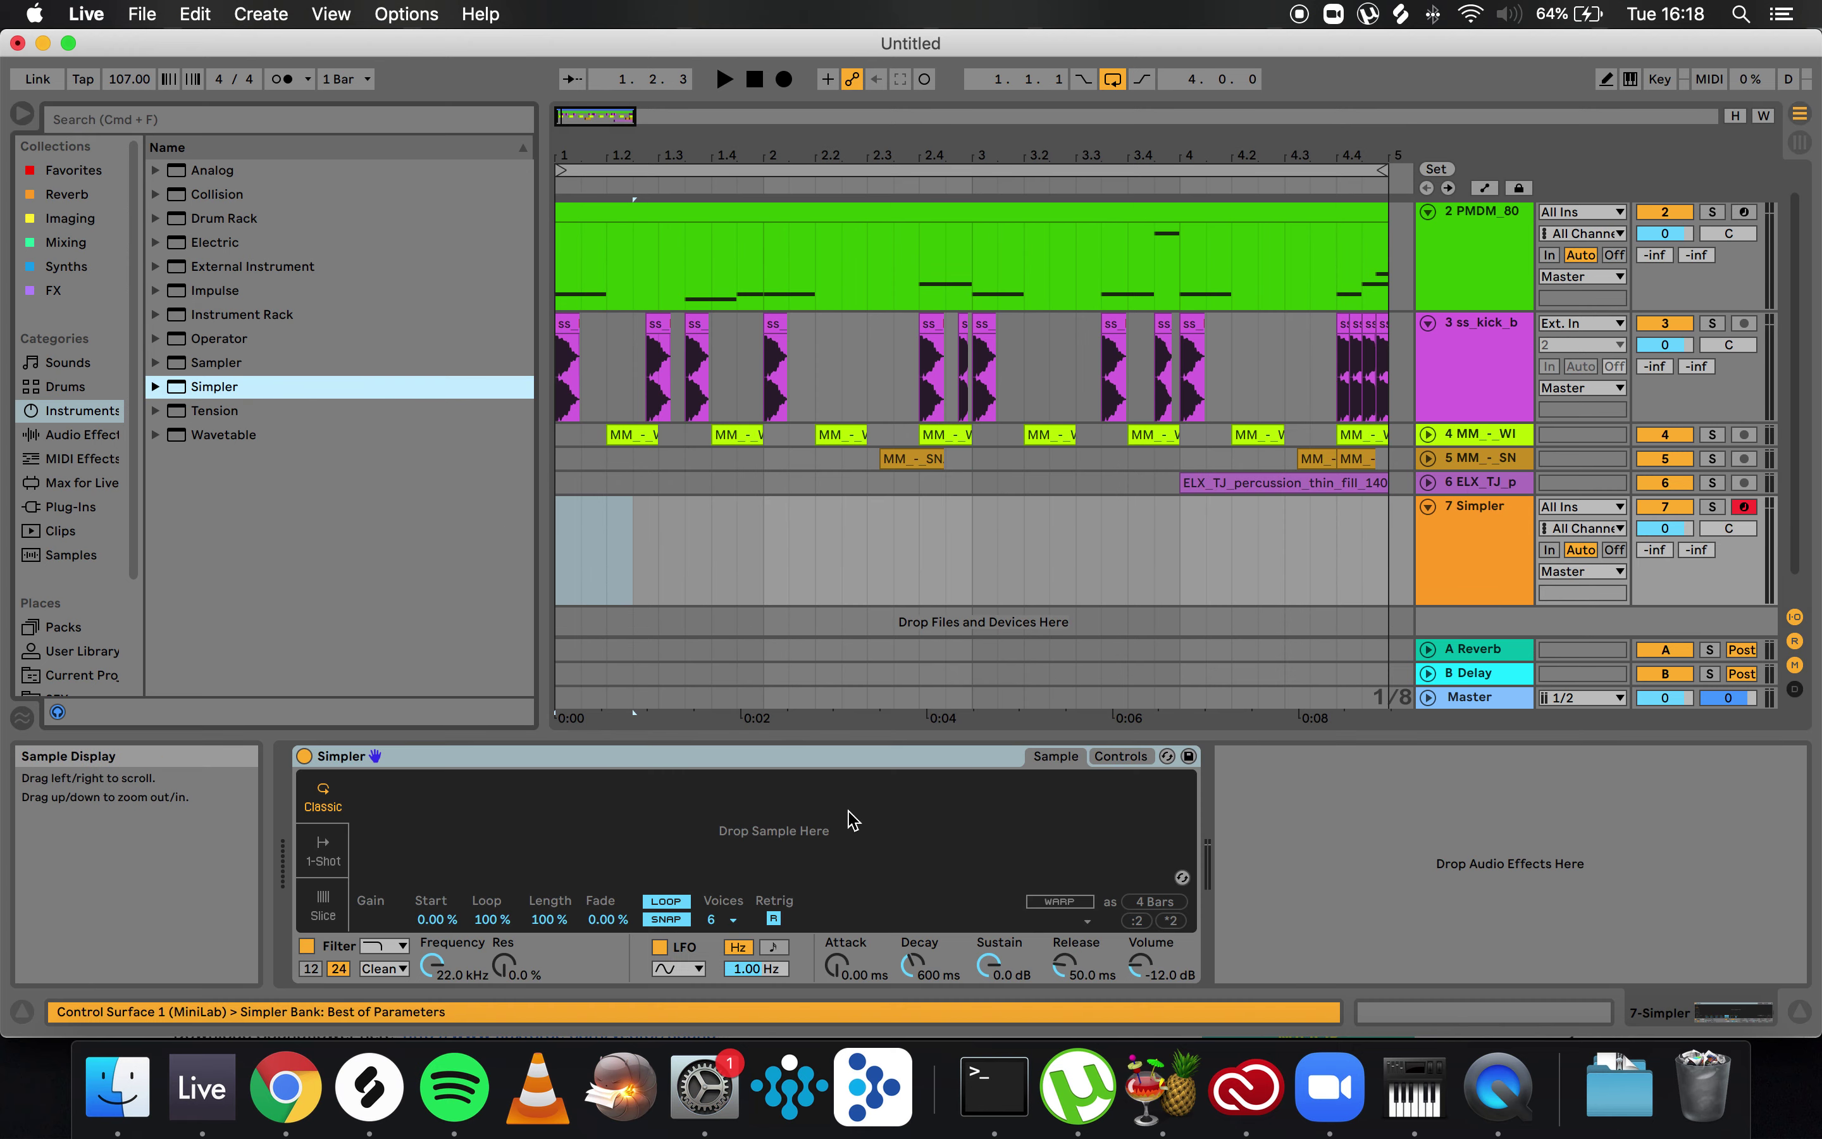
pyautogui.click(369, 1087)
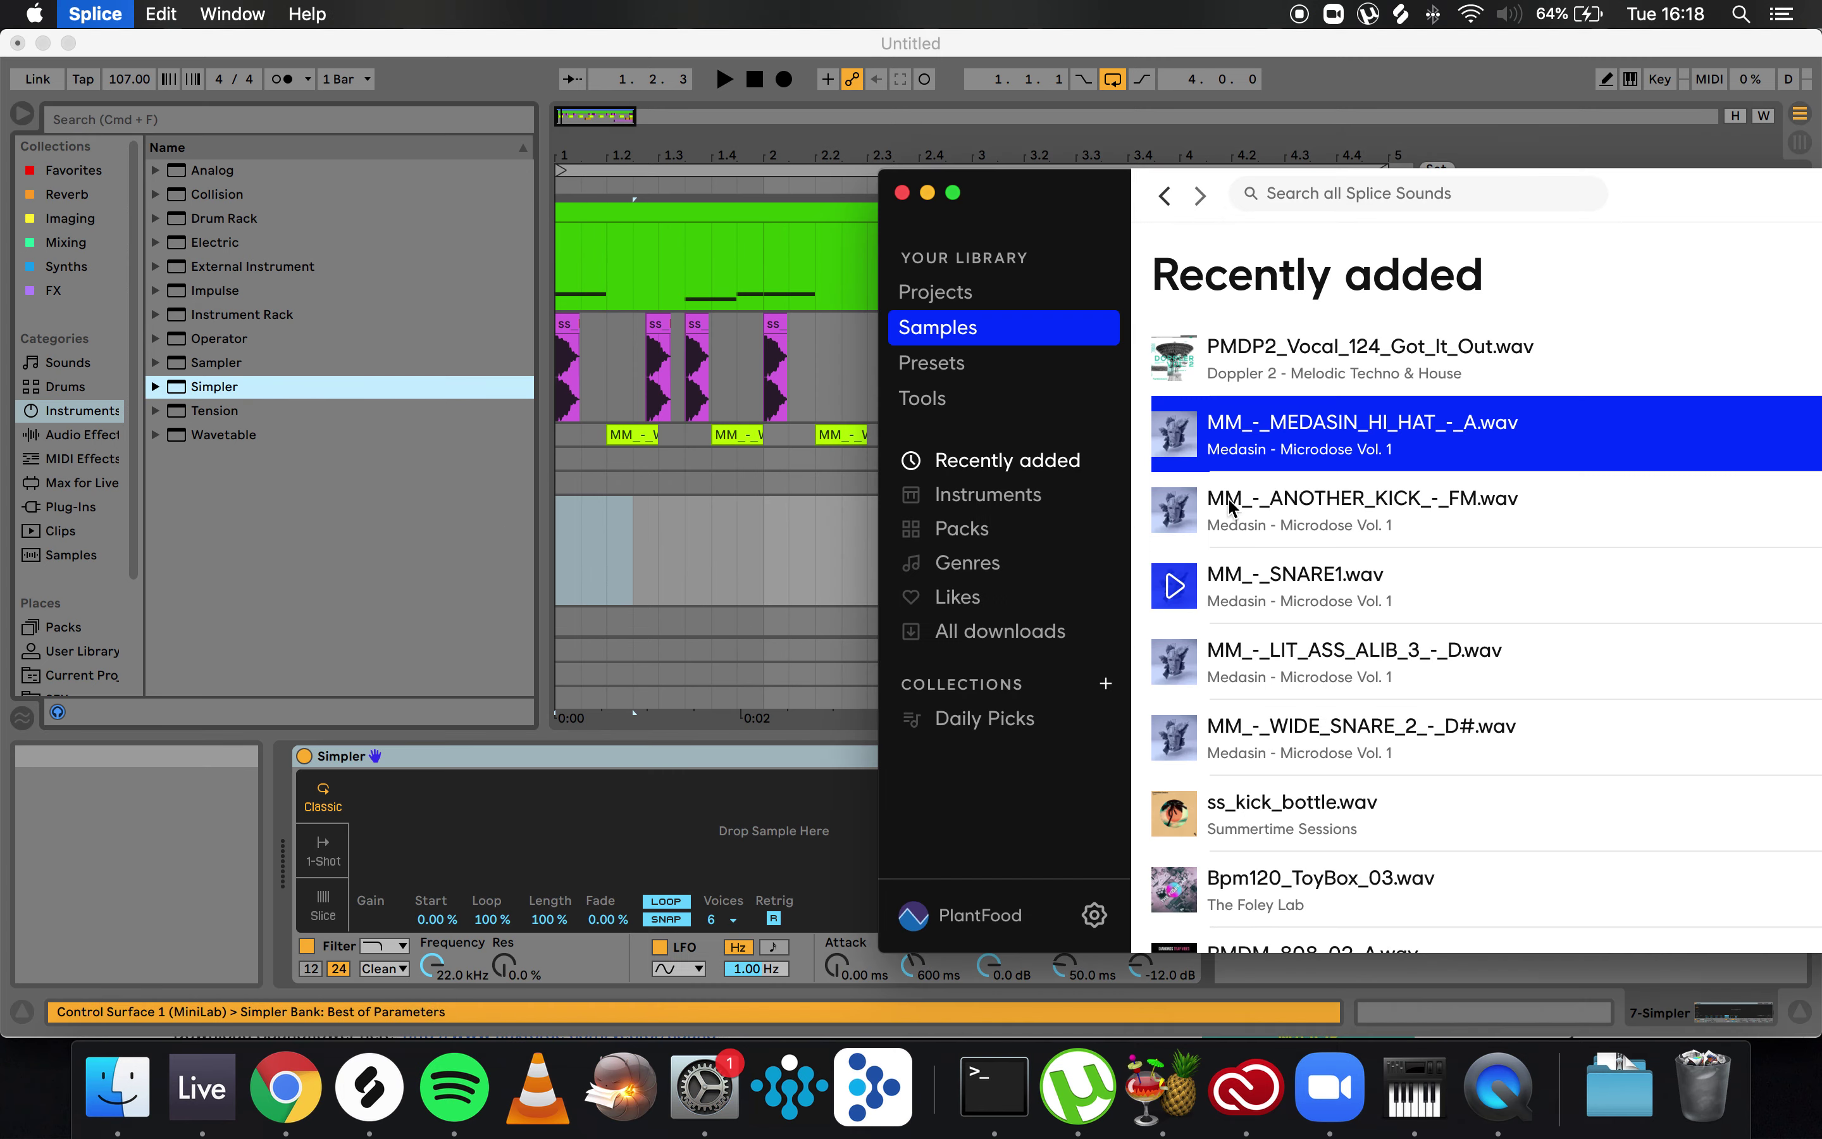
pyautogui.moveTo(1235, 435); pyautogui.dragTo(562, 826)
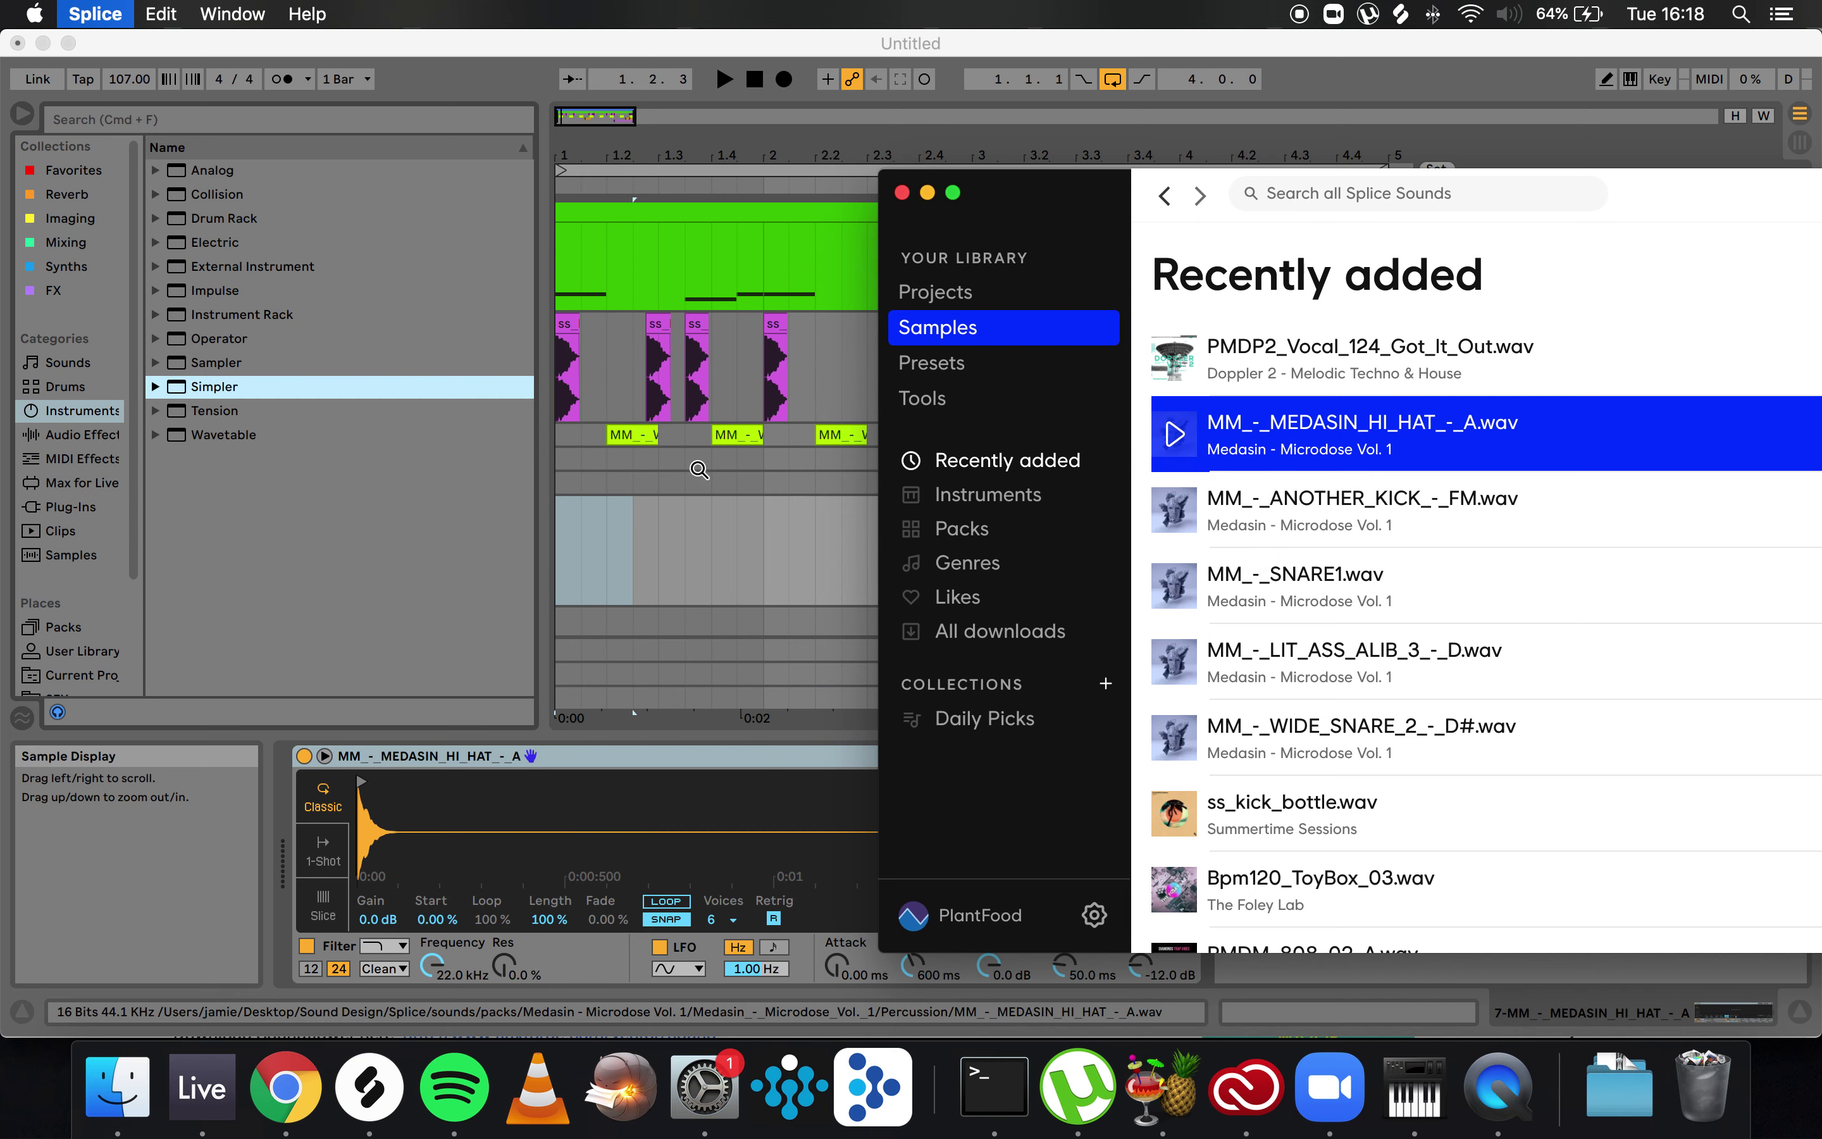
# - Create a MIDI clip from 1.1.1 to 2.1.1 on the hi-hat track and draw a C3 note at 1.1.1 ending just before 1.1.3
pyautogui.click(619, 511)
pyautogui.click(557, 512)
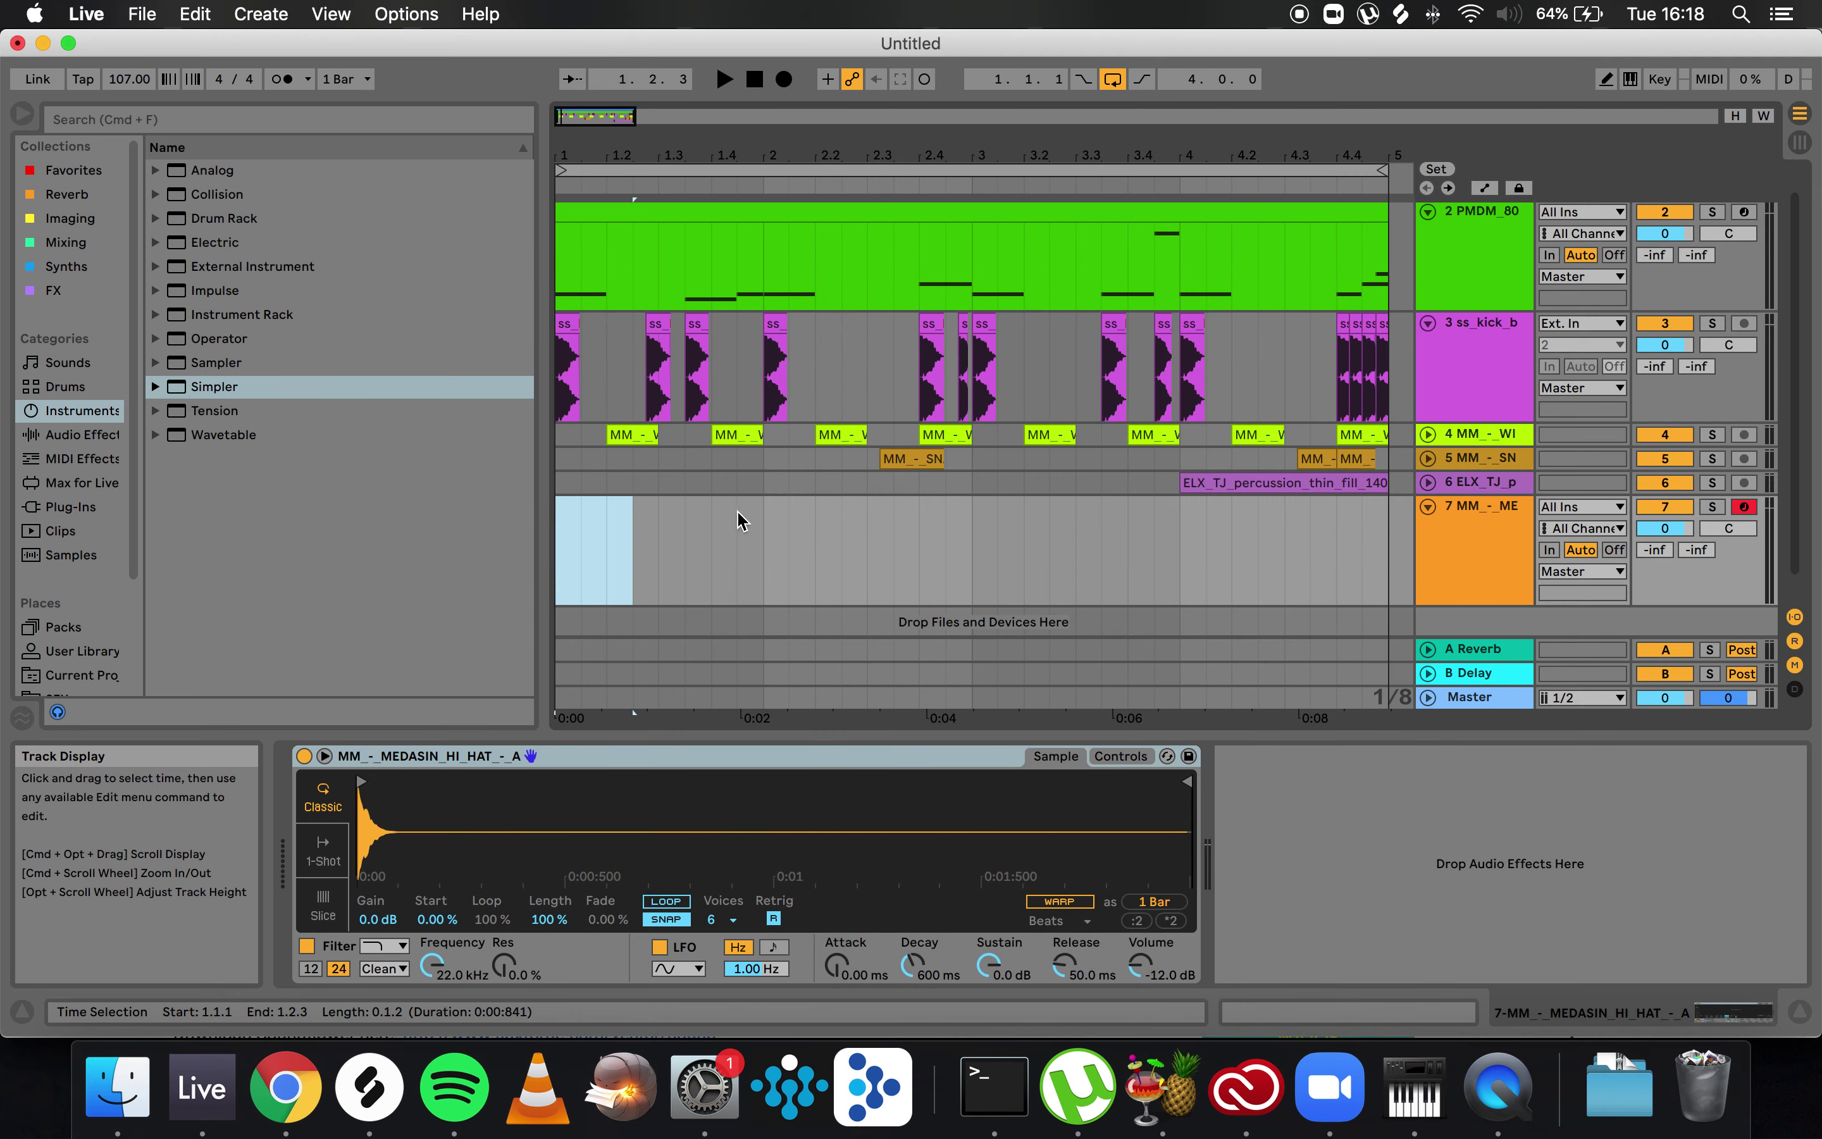
pyautogui.moveTo(740, 518); pyautogui.dragTo(765, 525)
pyautogui.press('super+shift+m')
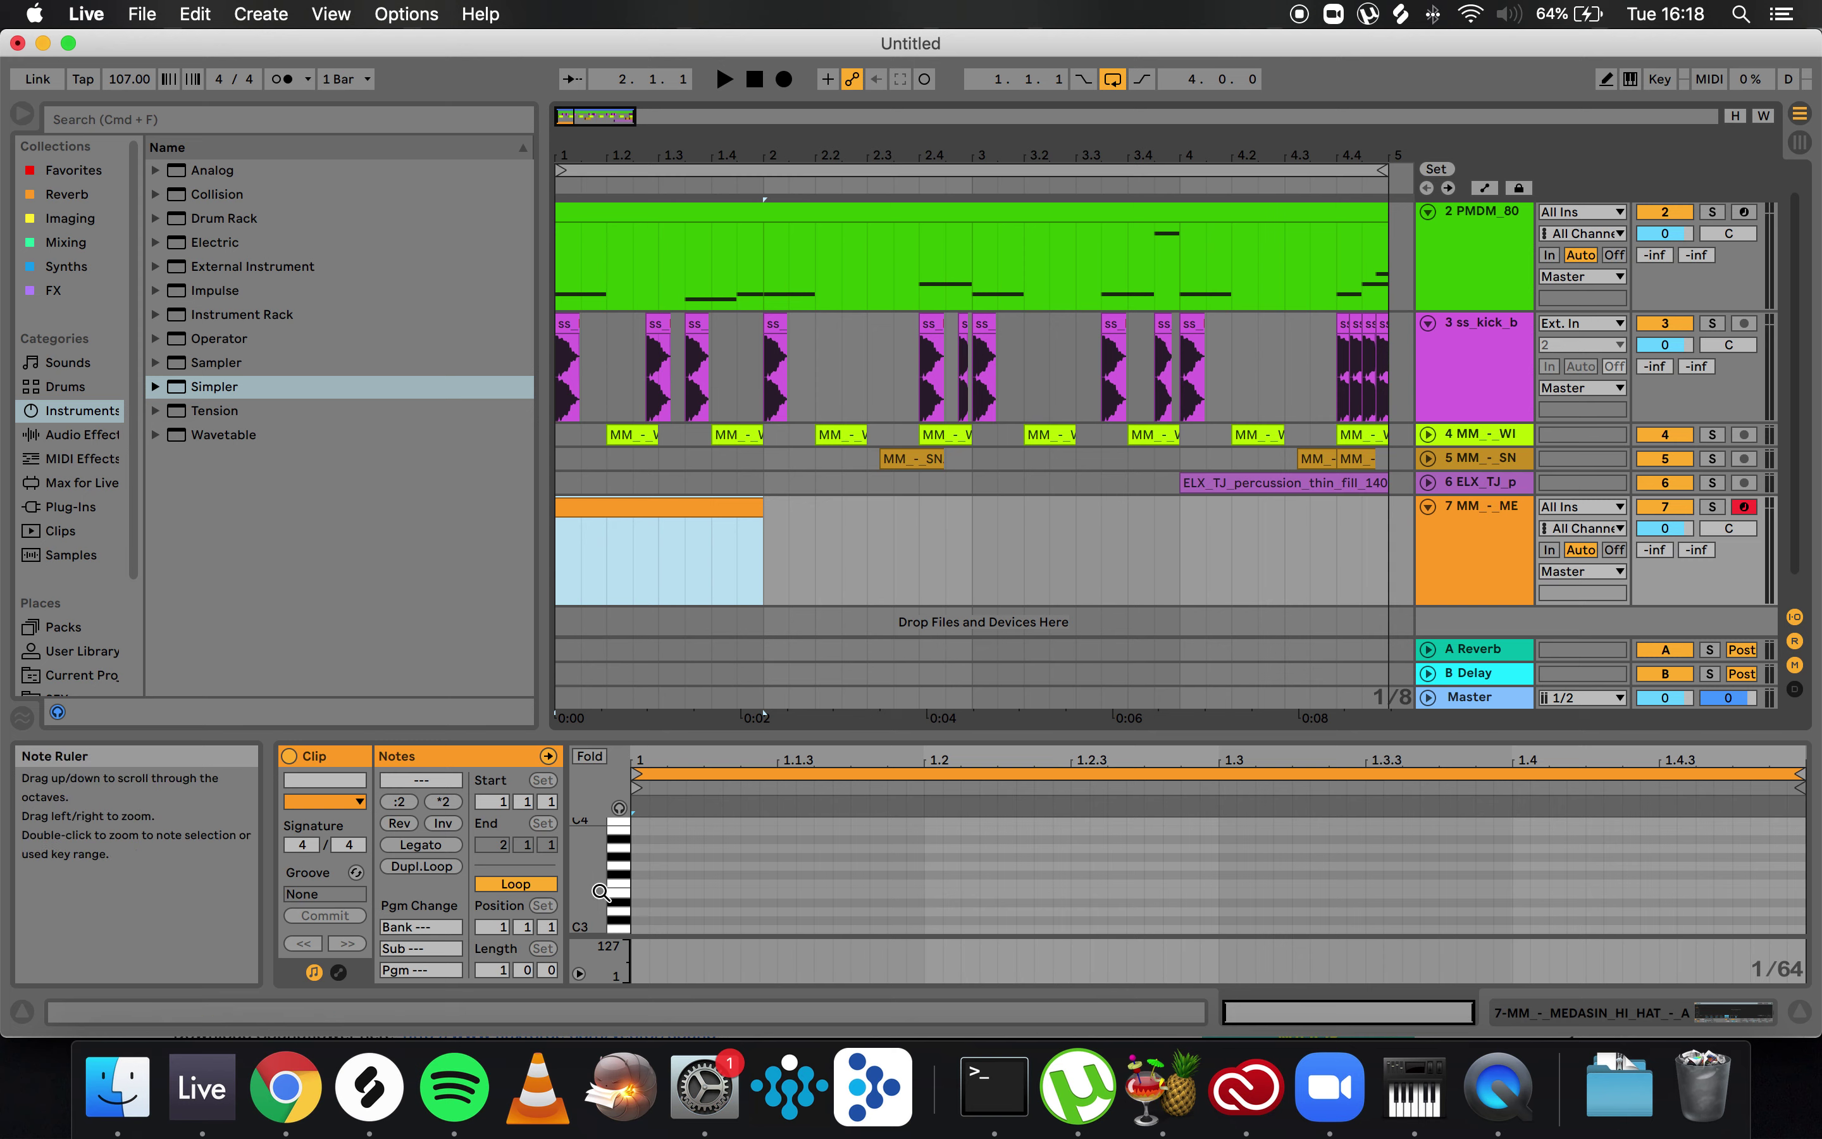
pyautogui.click(667, 930)
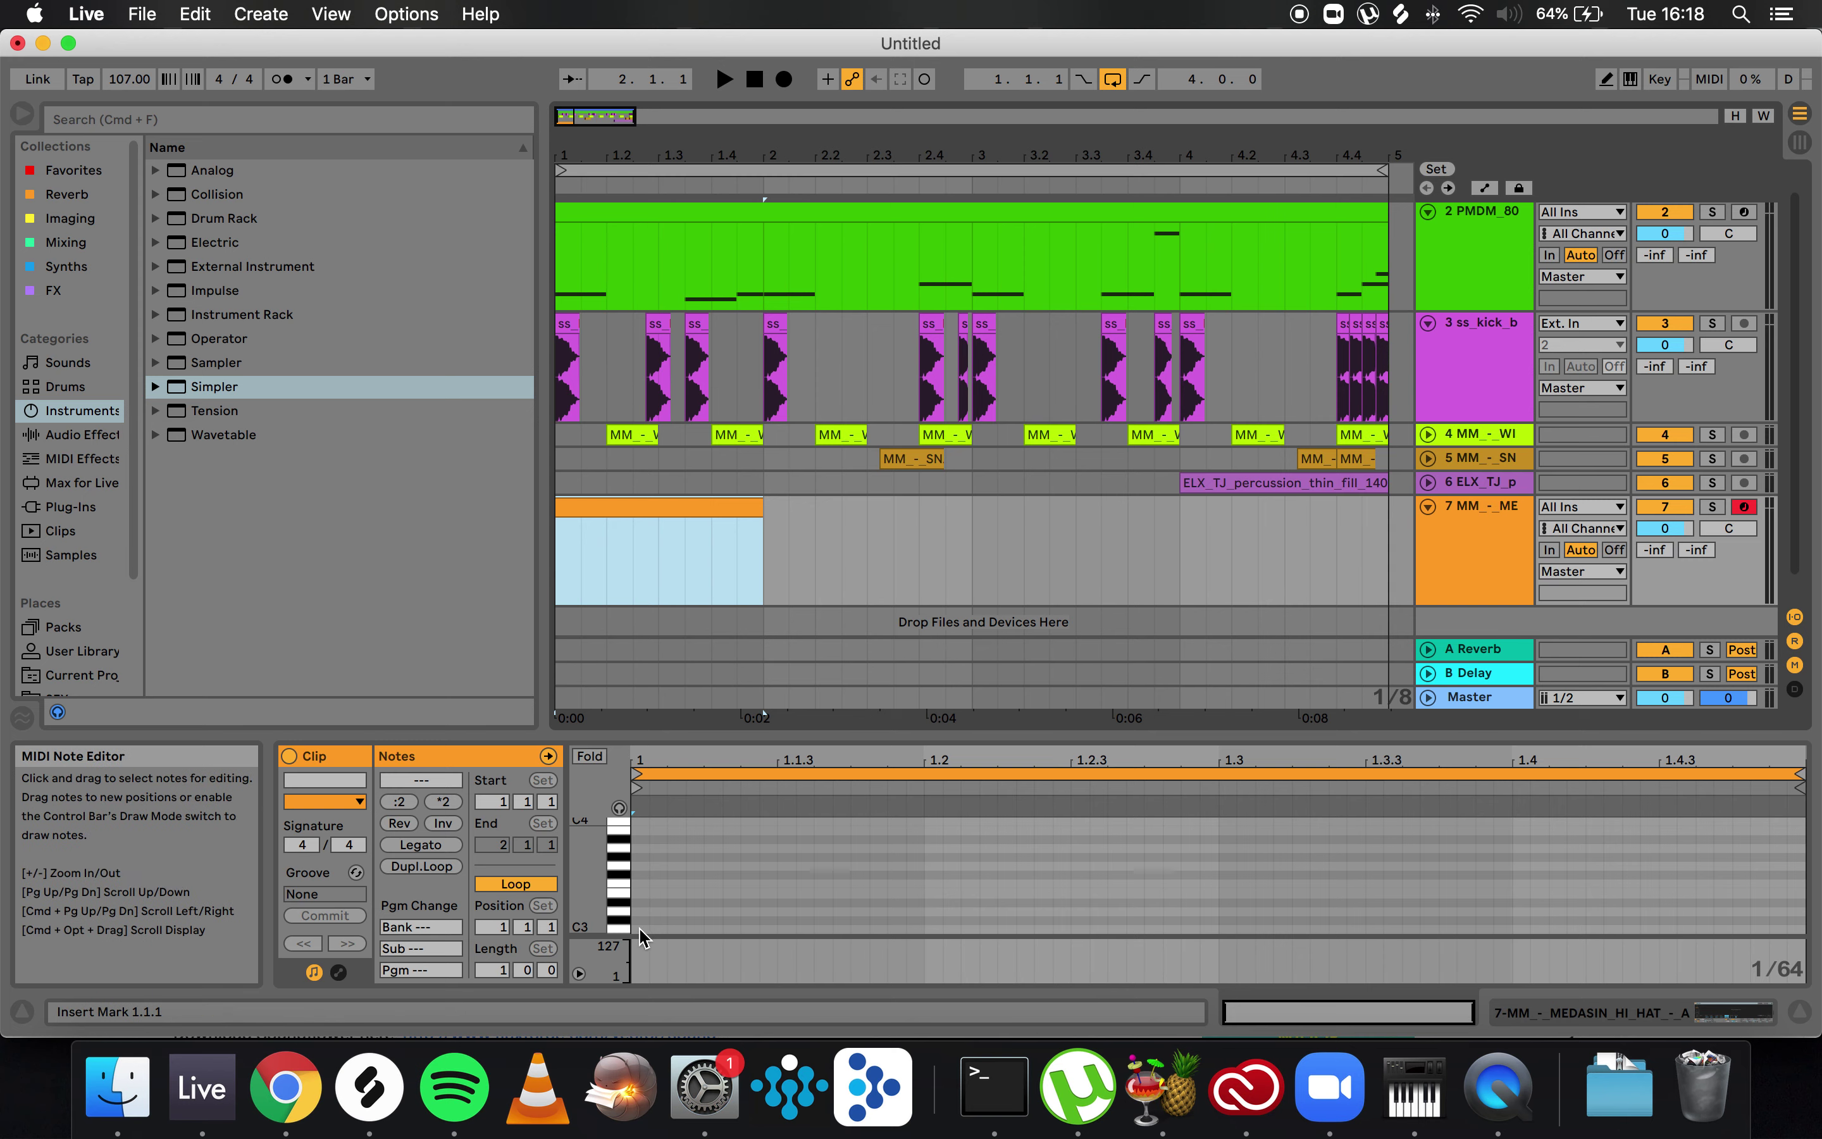
pyautogui.doubleClick(640, 929)
pyautogui.moveTo(646, 930); pyautogui.dragTo(749, 931)
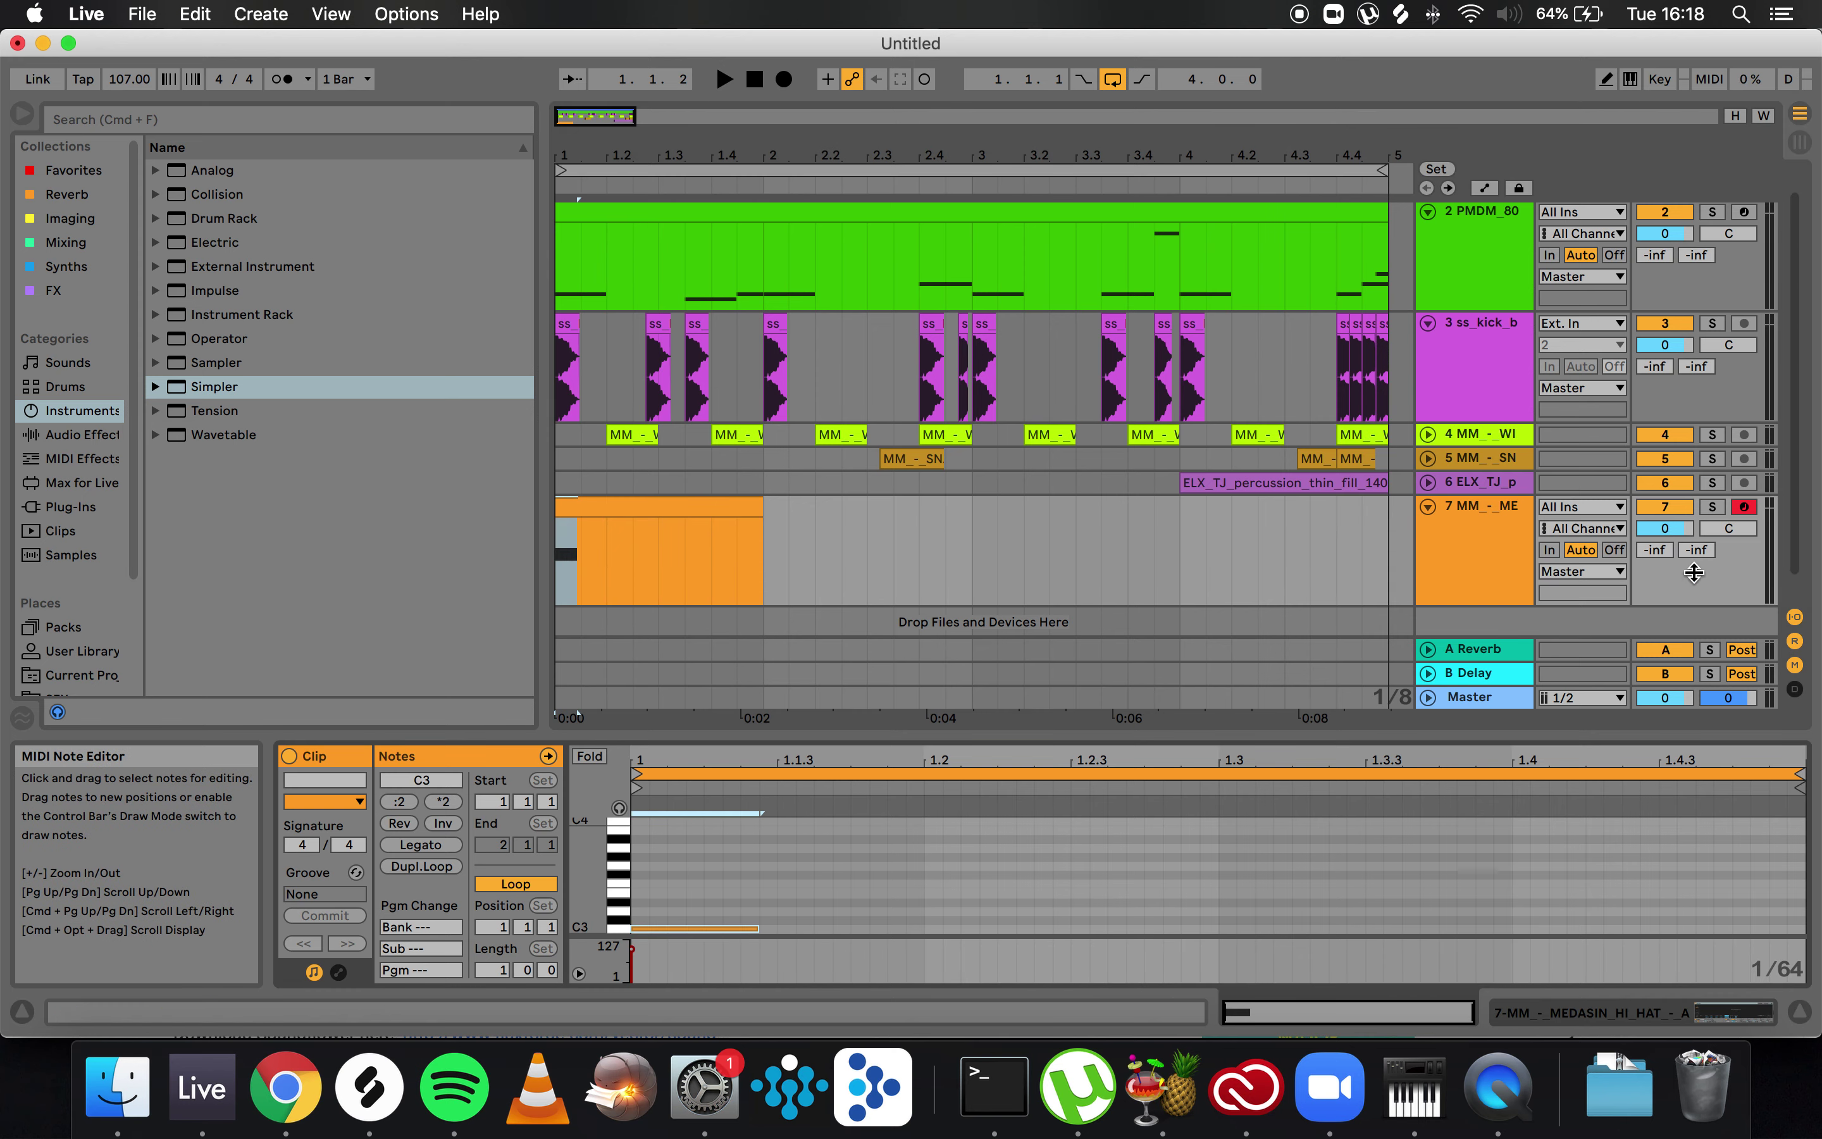
# - Play the arrangement briefly, then solo the hi-hat track and audition its single note
pyautogui.press('space')
pyautogui.press('space')
pyautogui.click(1711, 511)
pyautogui.press('space')
pyautogui.press('space')
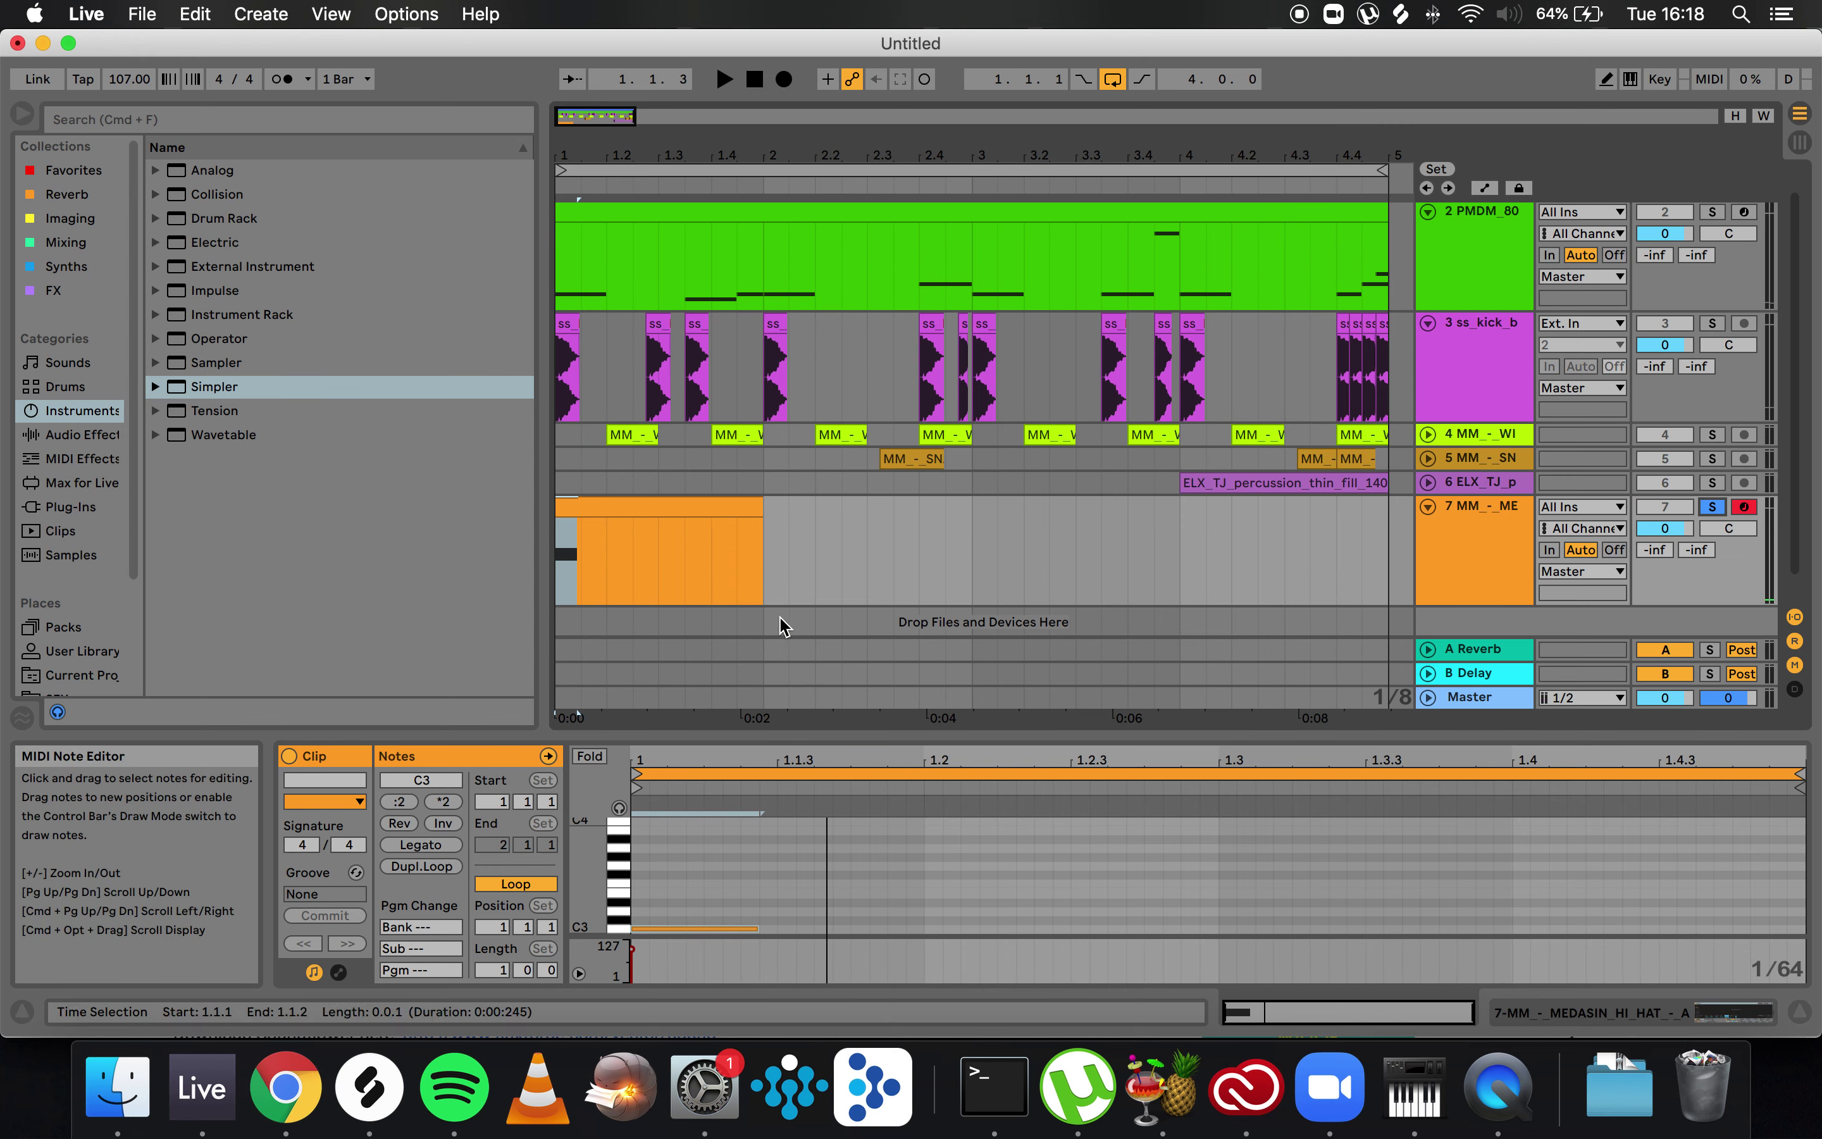
# - Fold the note editor, duplicate the C3 note onto beats 1.2, 1.3 and 1.4, and audition it soloed and with all tracks
pyautogui.click(926, 940)
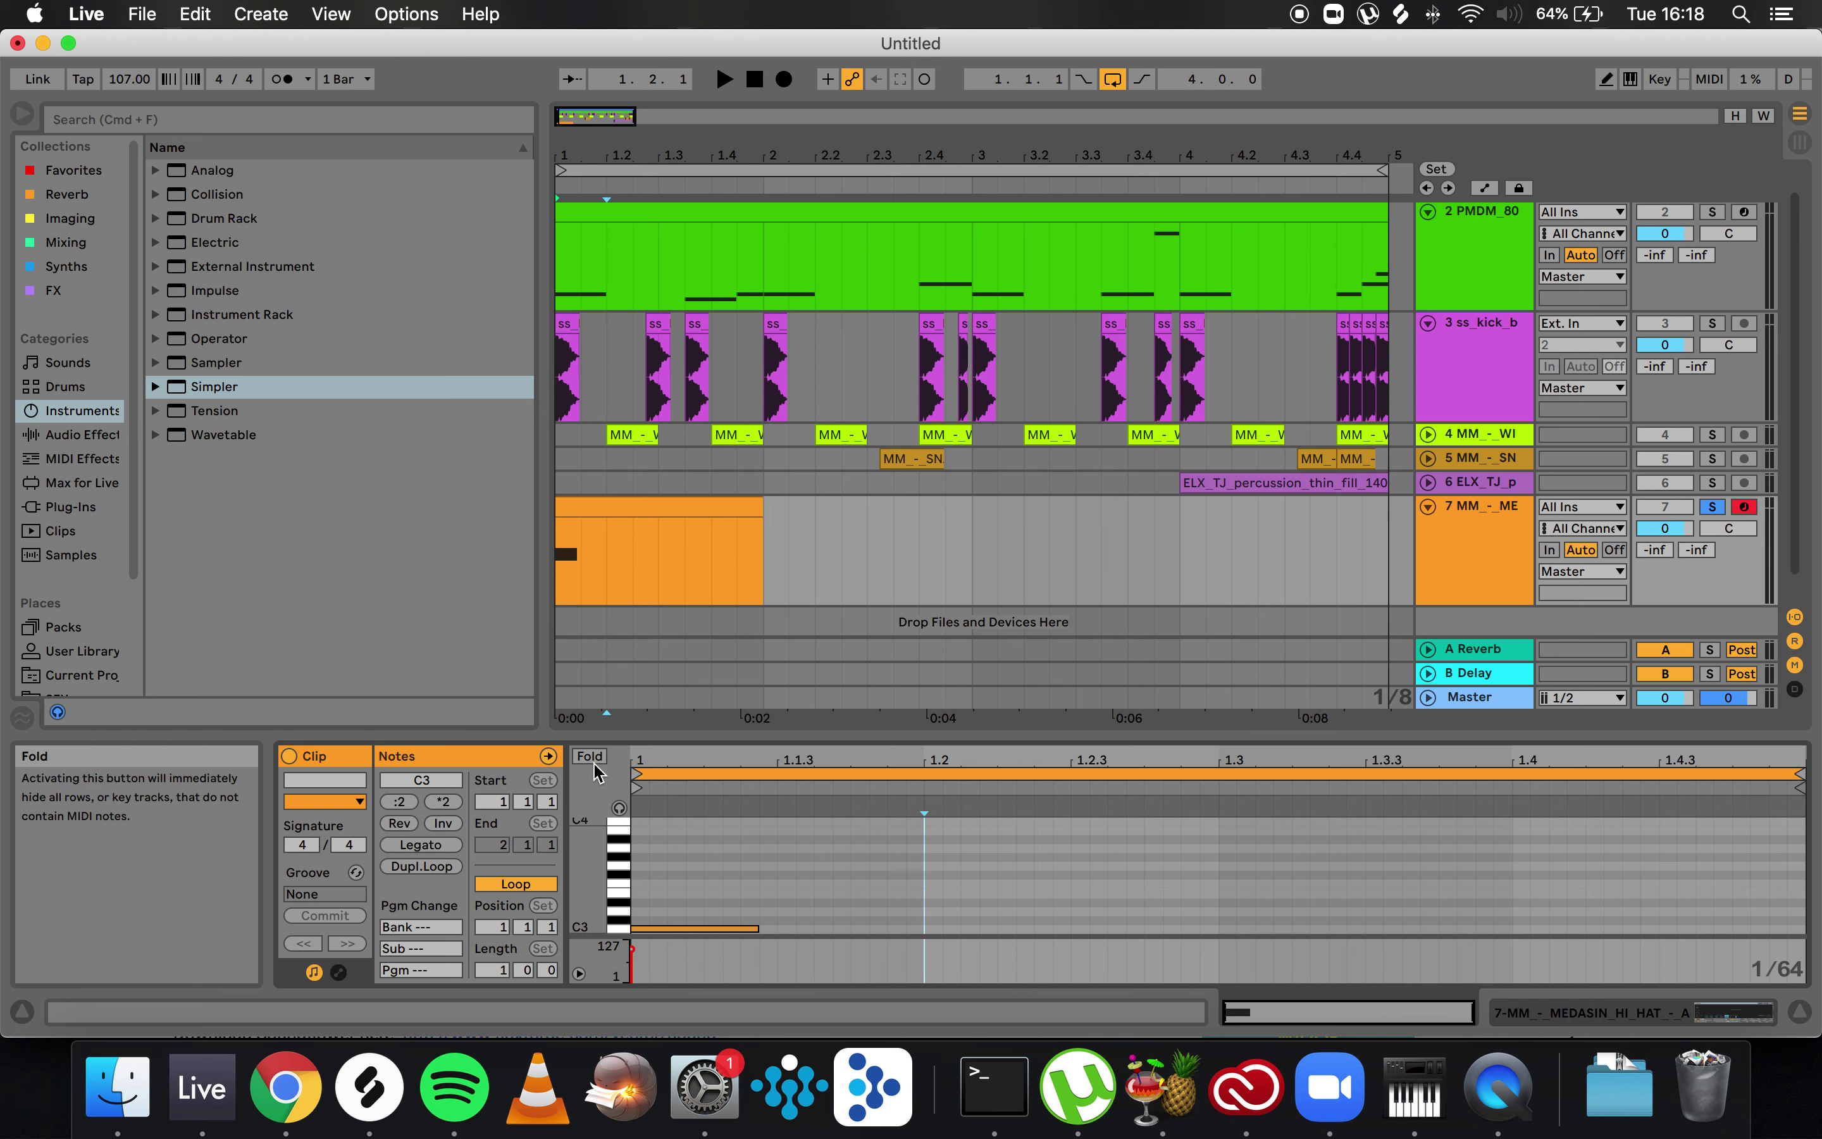
pyautogui.press('f')
pyautogui.press('super+a')
pyautogui.press('super+d')
pyautogui.press('super+d')
pyautogui.press('super+d')
pyautogui.press('space')
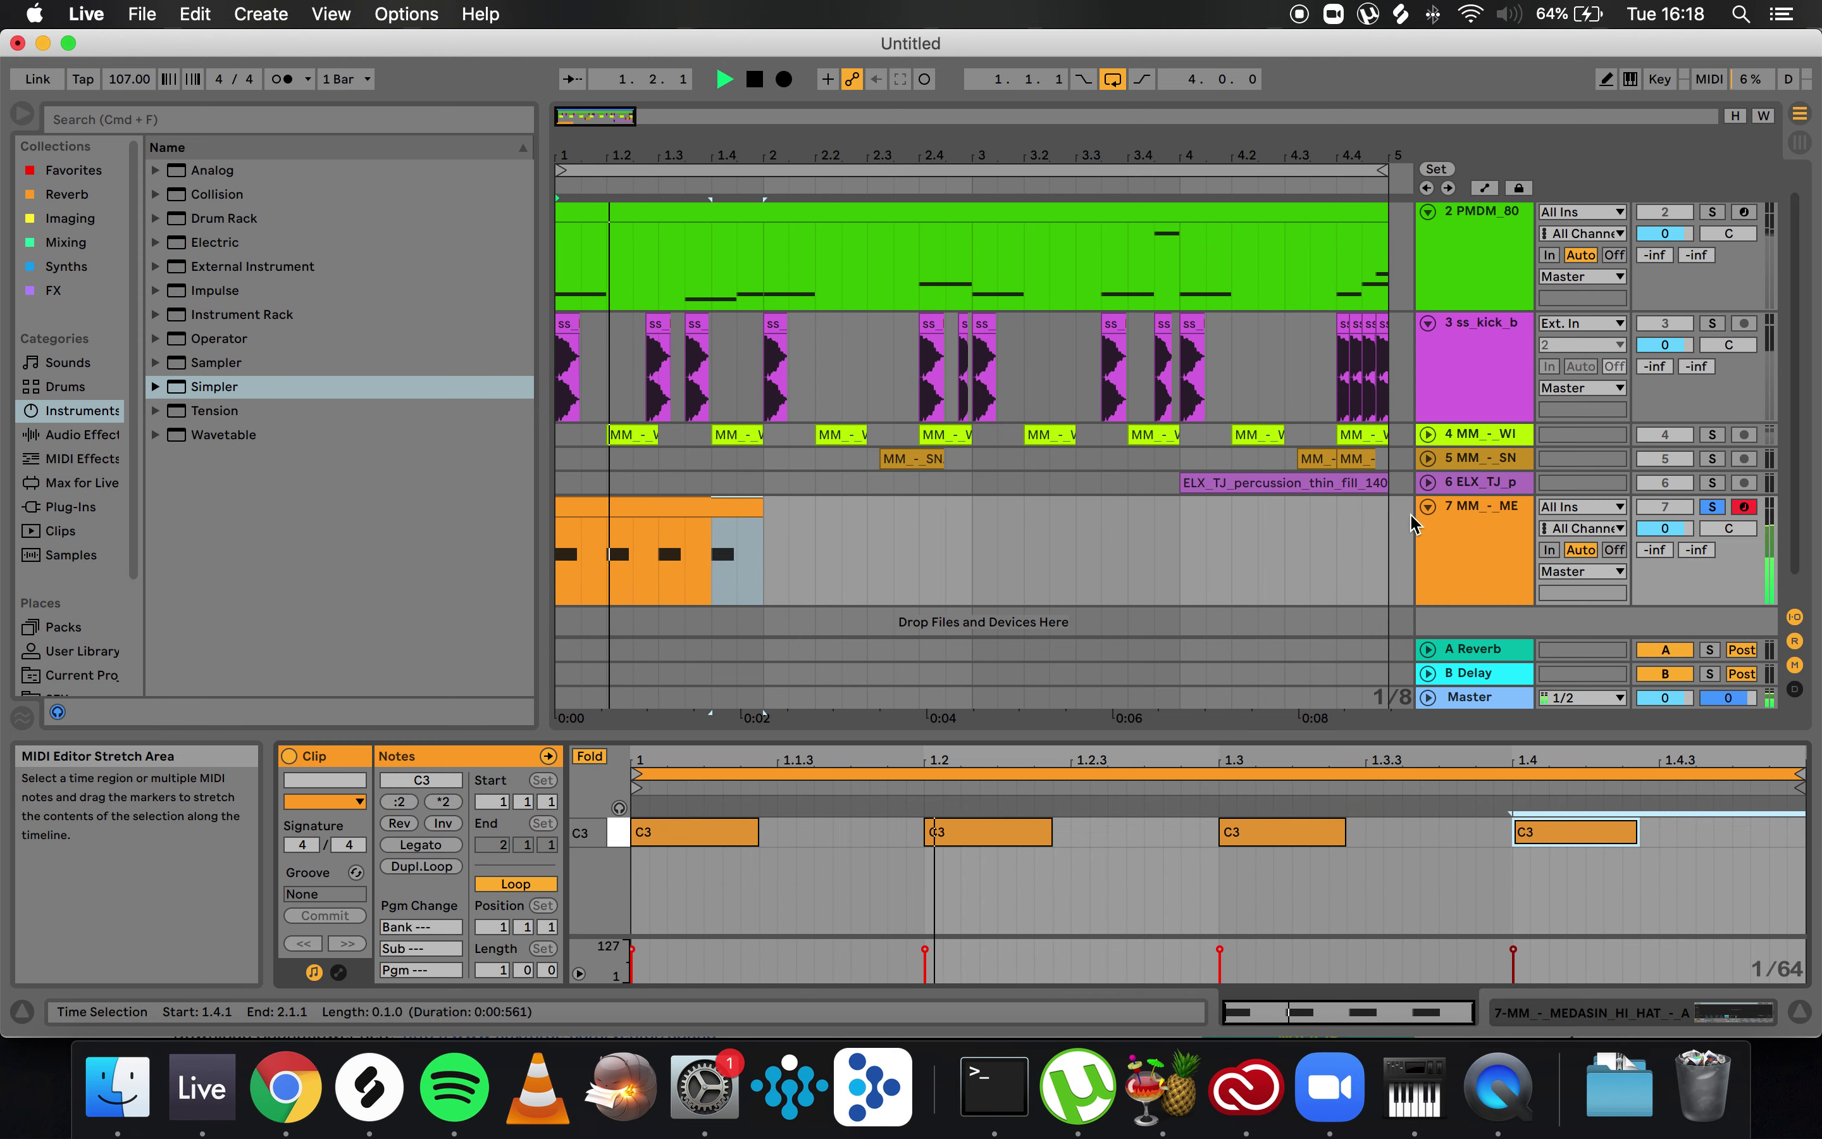
pyautogui.press('space')
pyautogui.press('space')
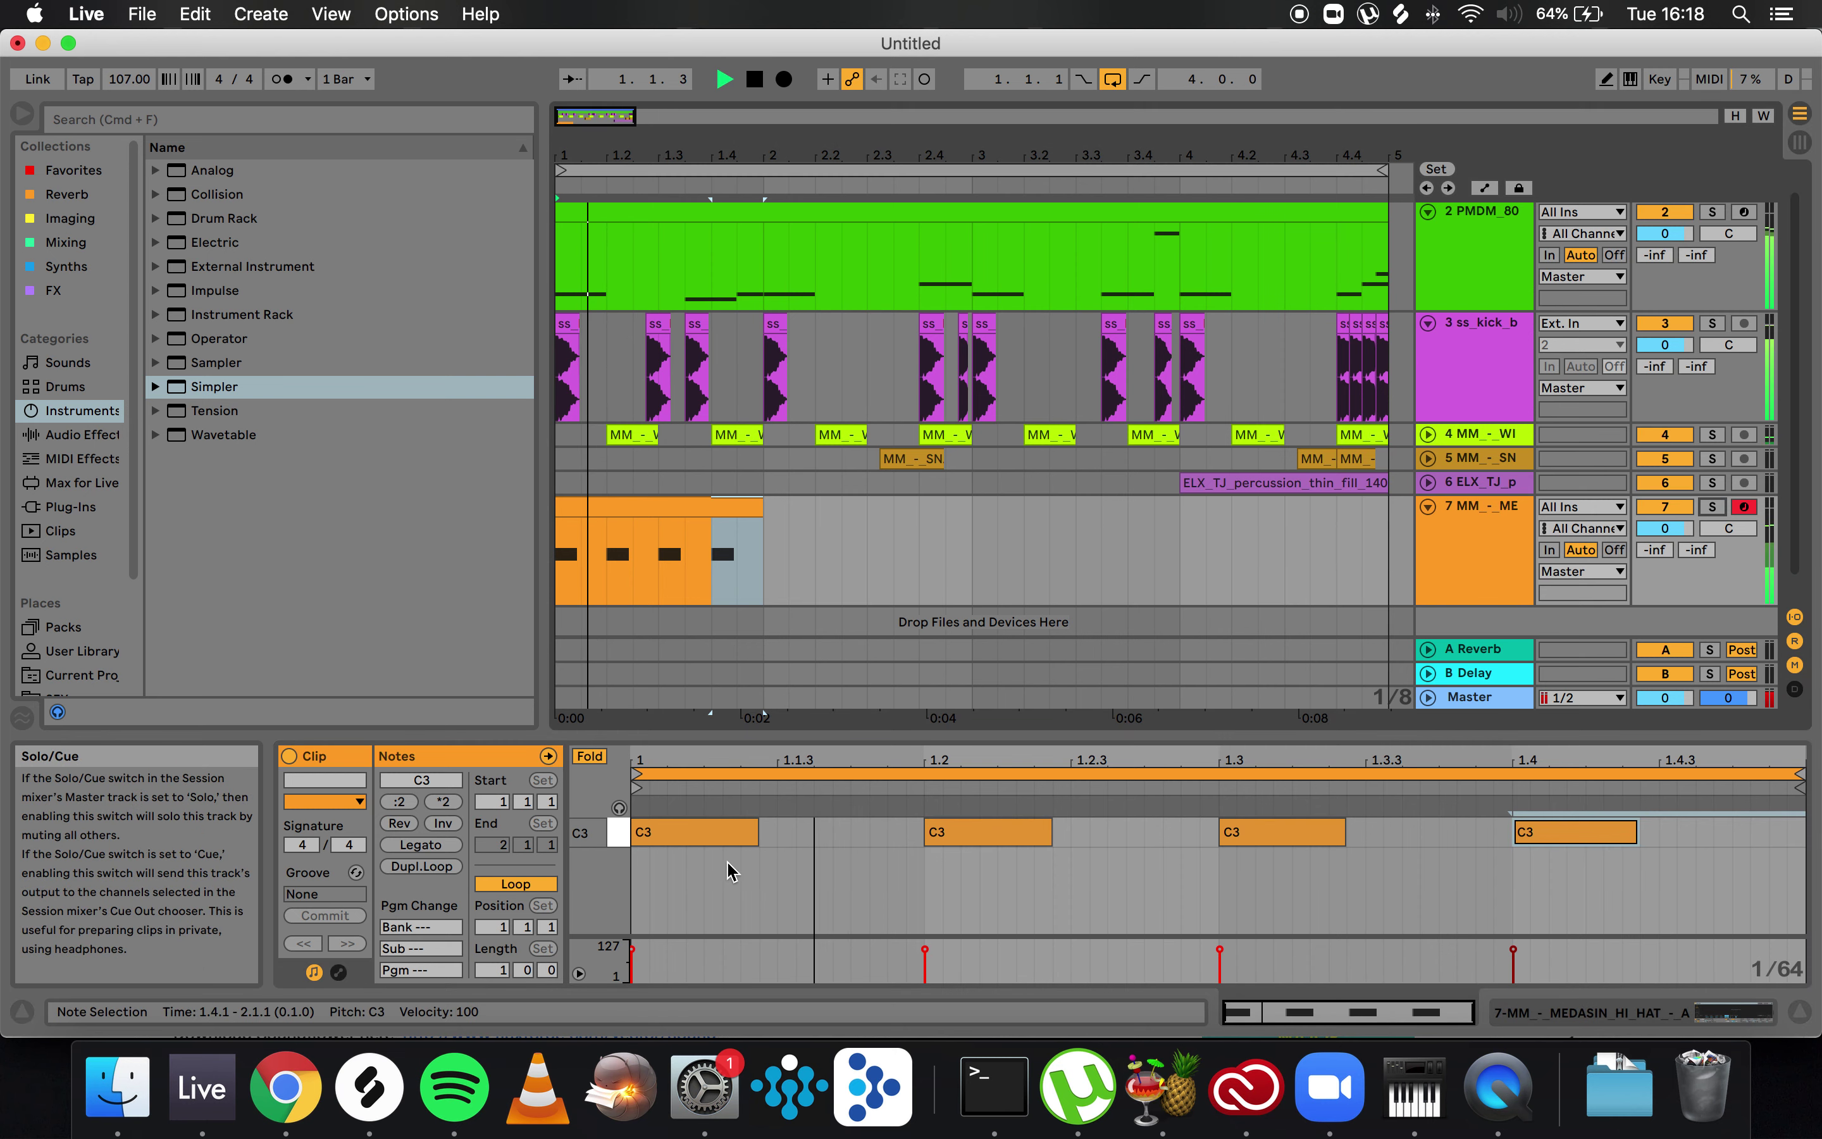
pyautogui.press('space')
# - Add a short C3 note between the first two hi-hats, set its velocity to 78, and audition it with the hi-hat track soloed
pyautogui.click(817, 829)
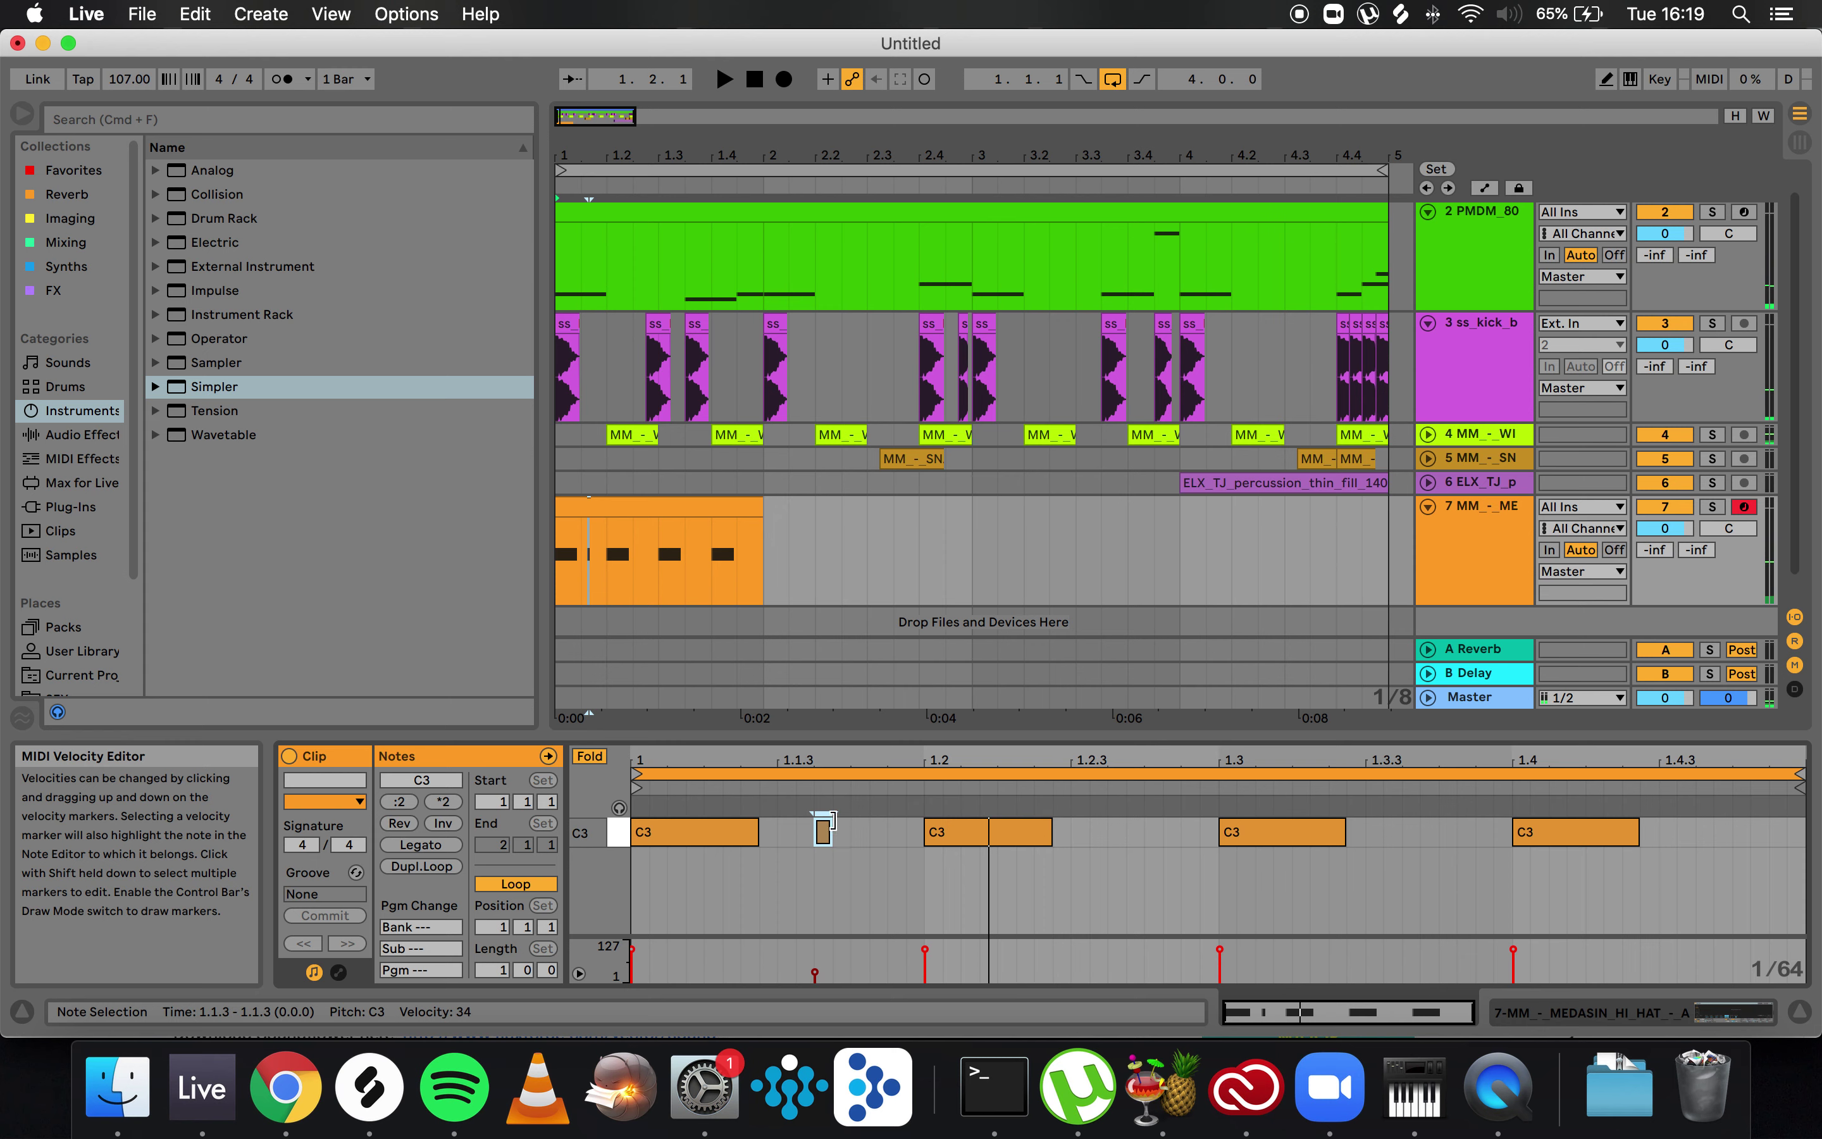
pyautogui.press('space')
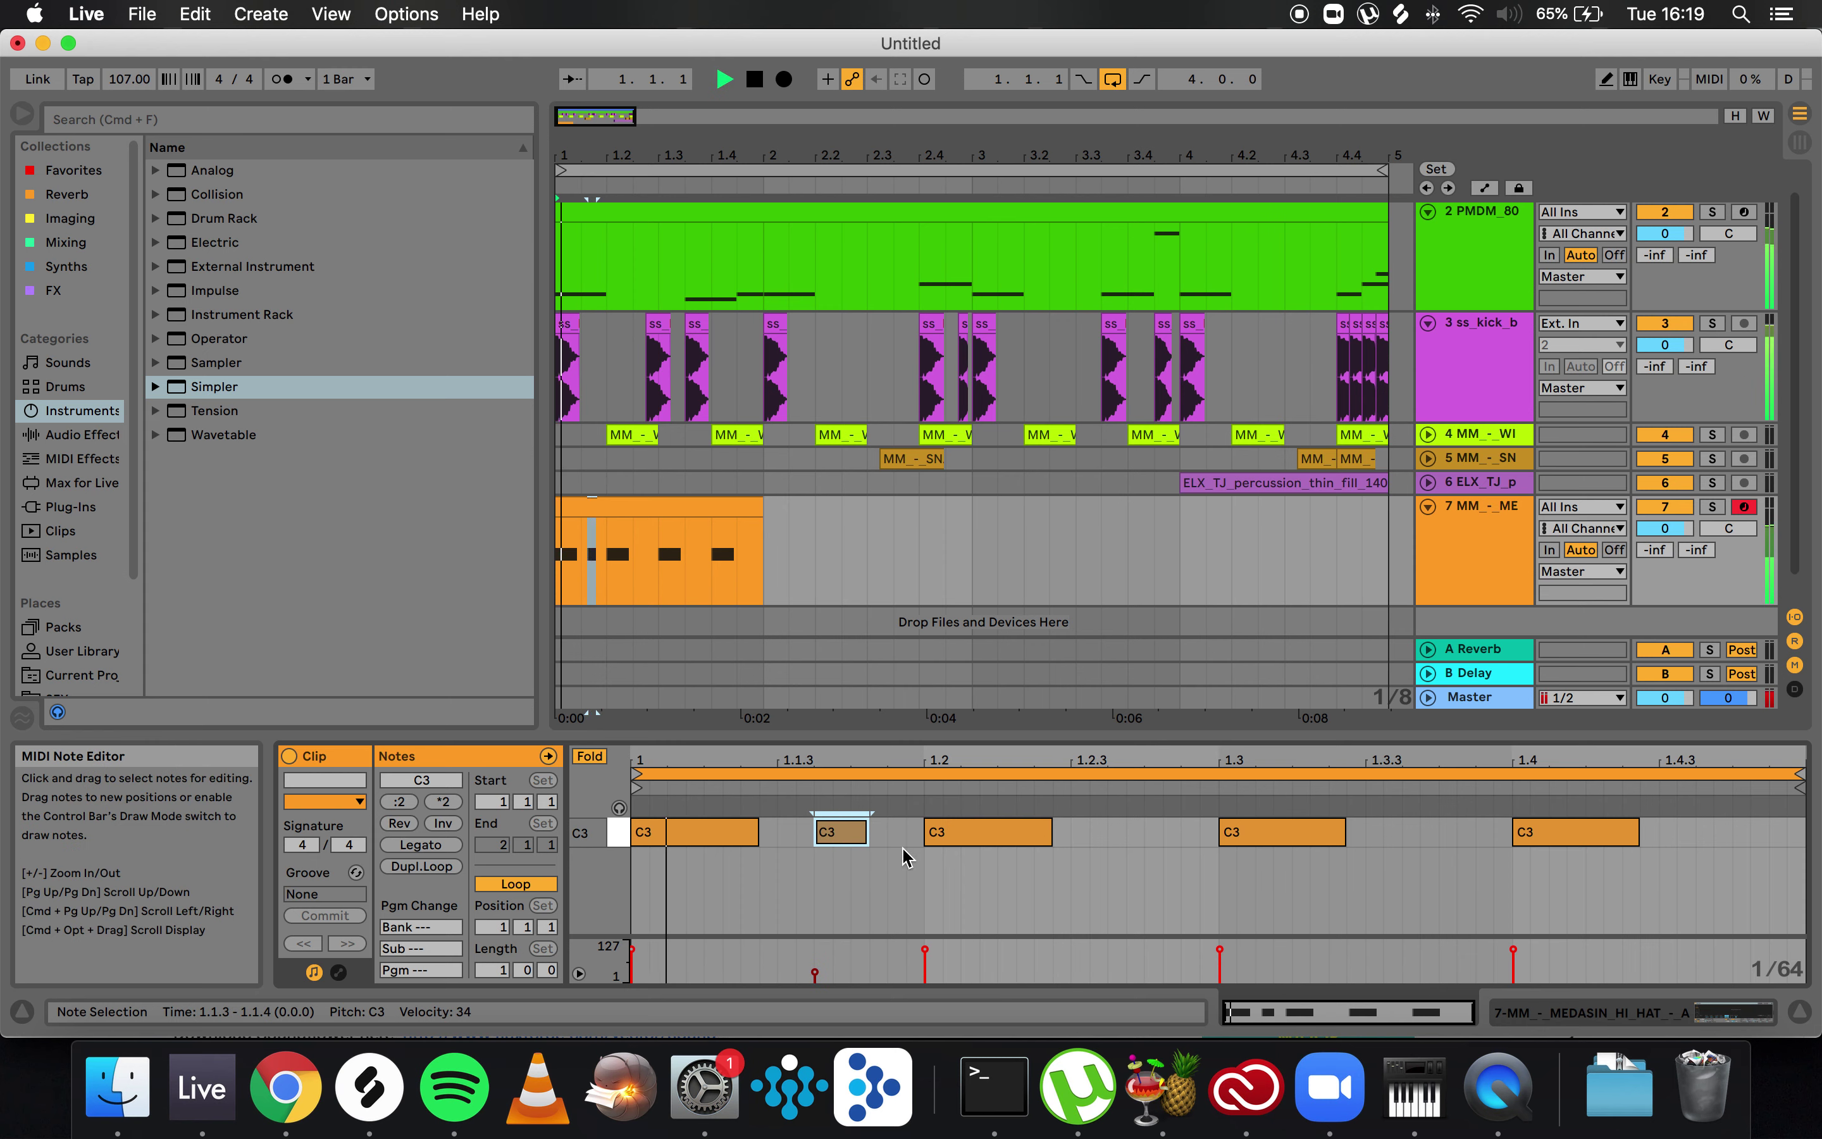
pyautogui.press('space')
pyautogui.moveTo(816, 968); pyautogui.dragTo(819, 957)
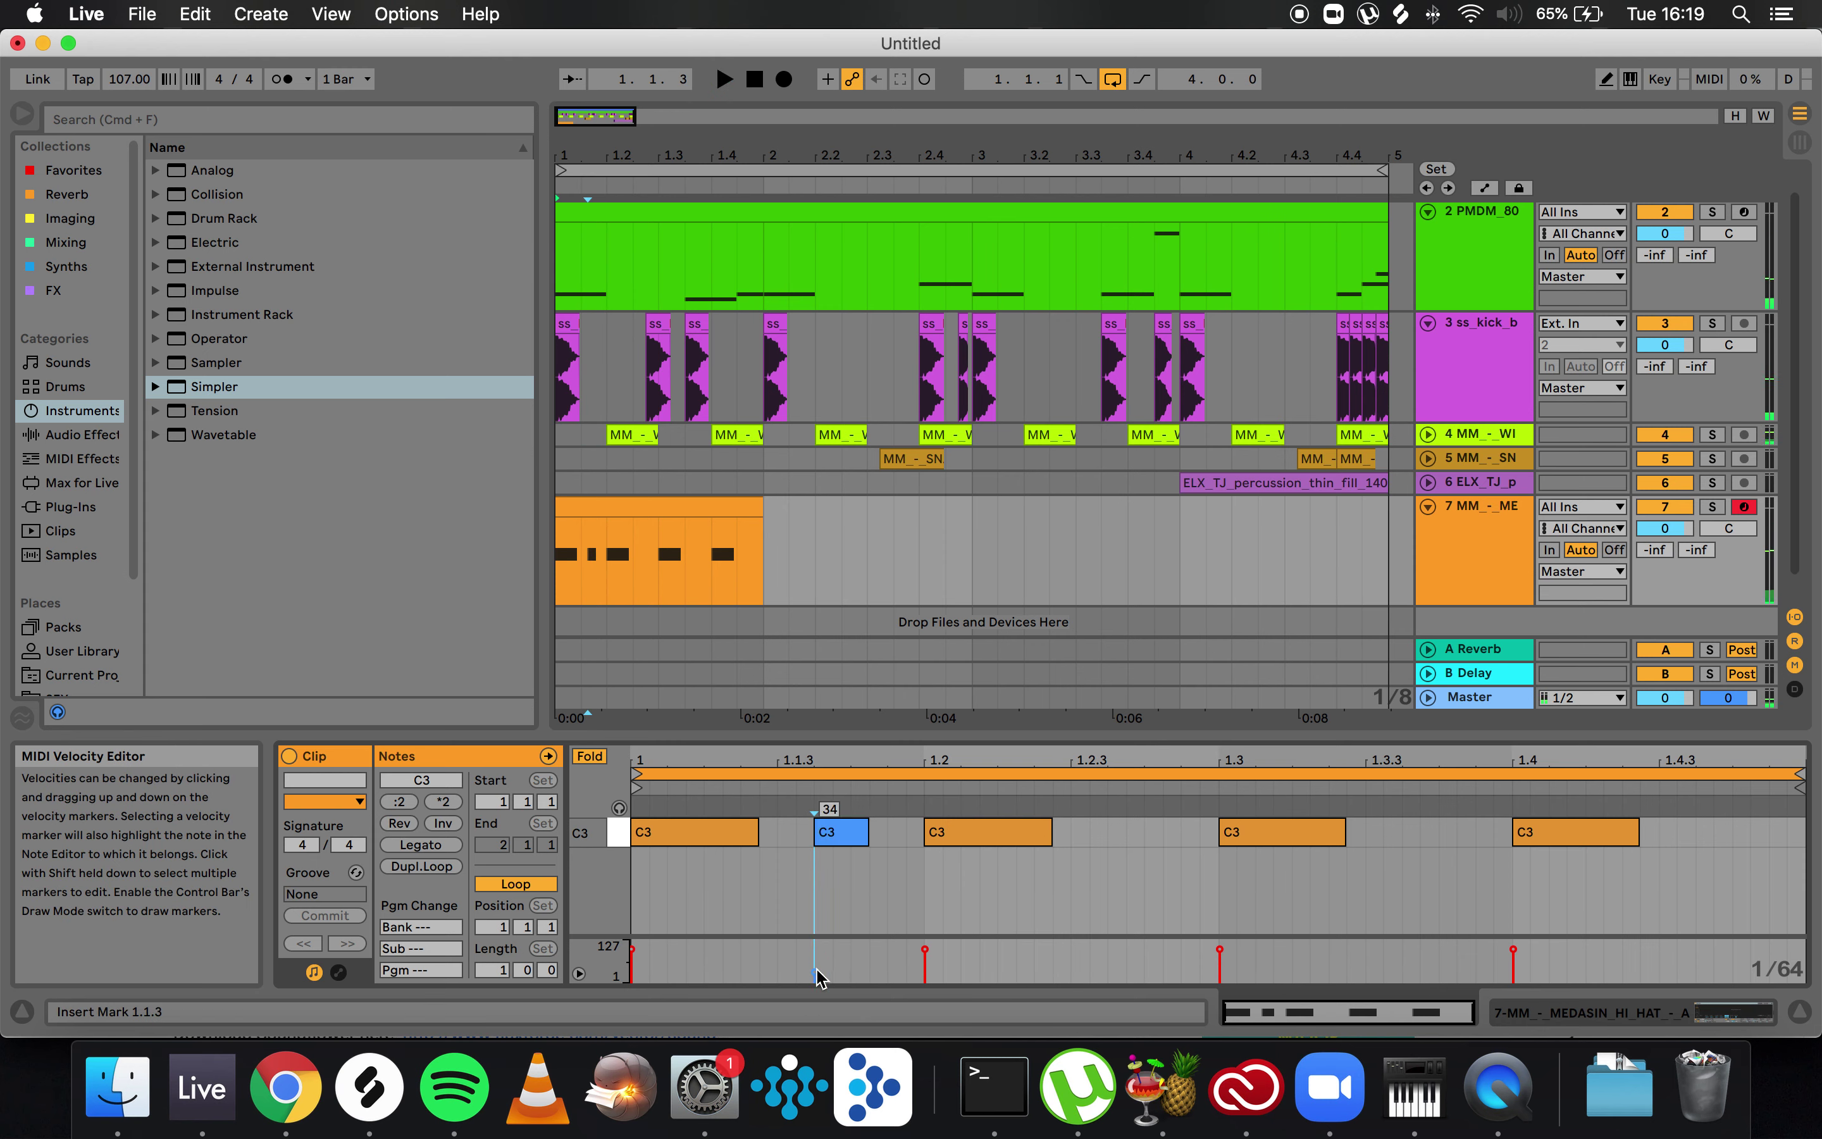
pyautogui.click(1713, 506)
pyautogui.press('space')
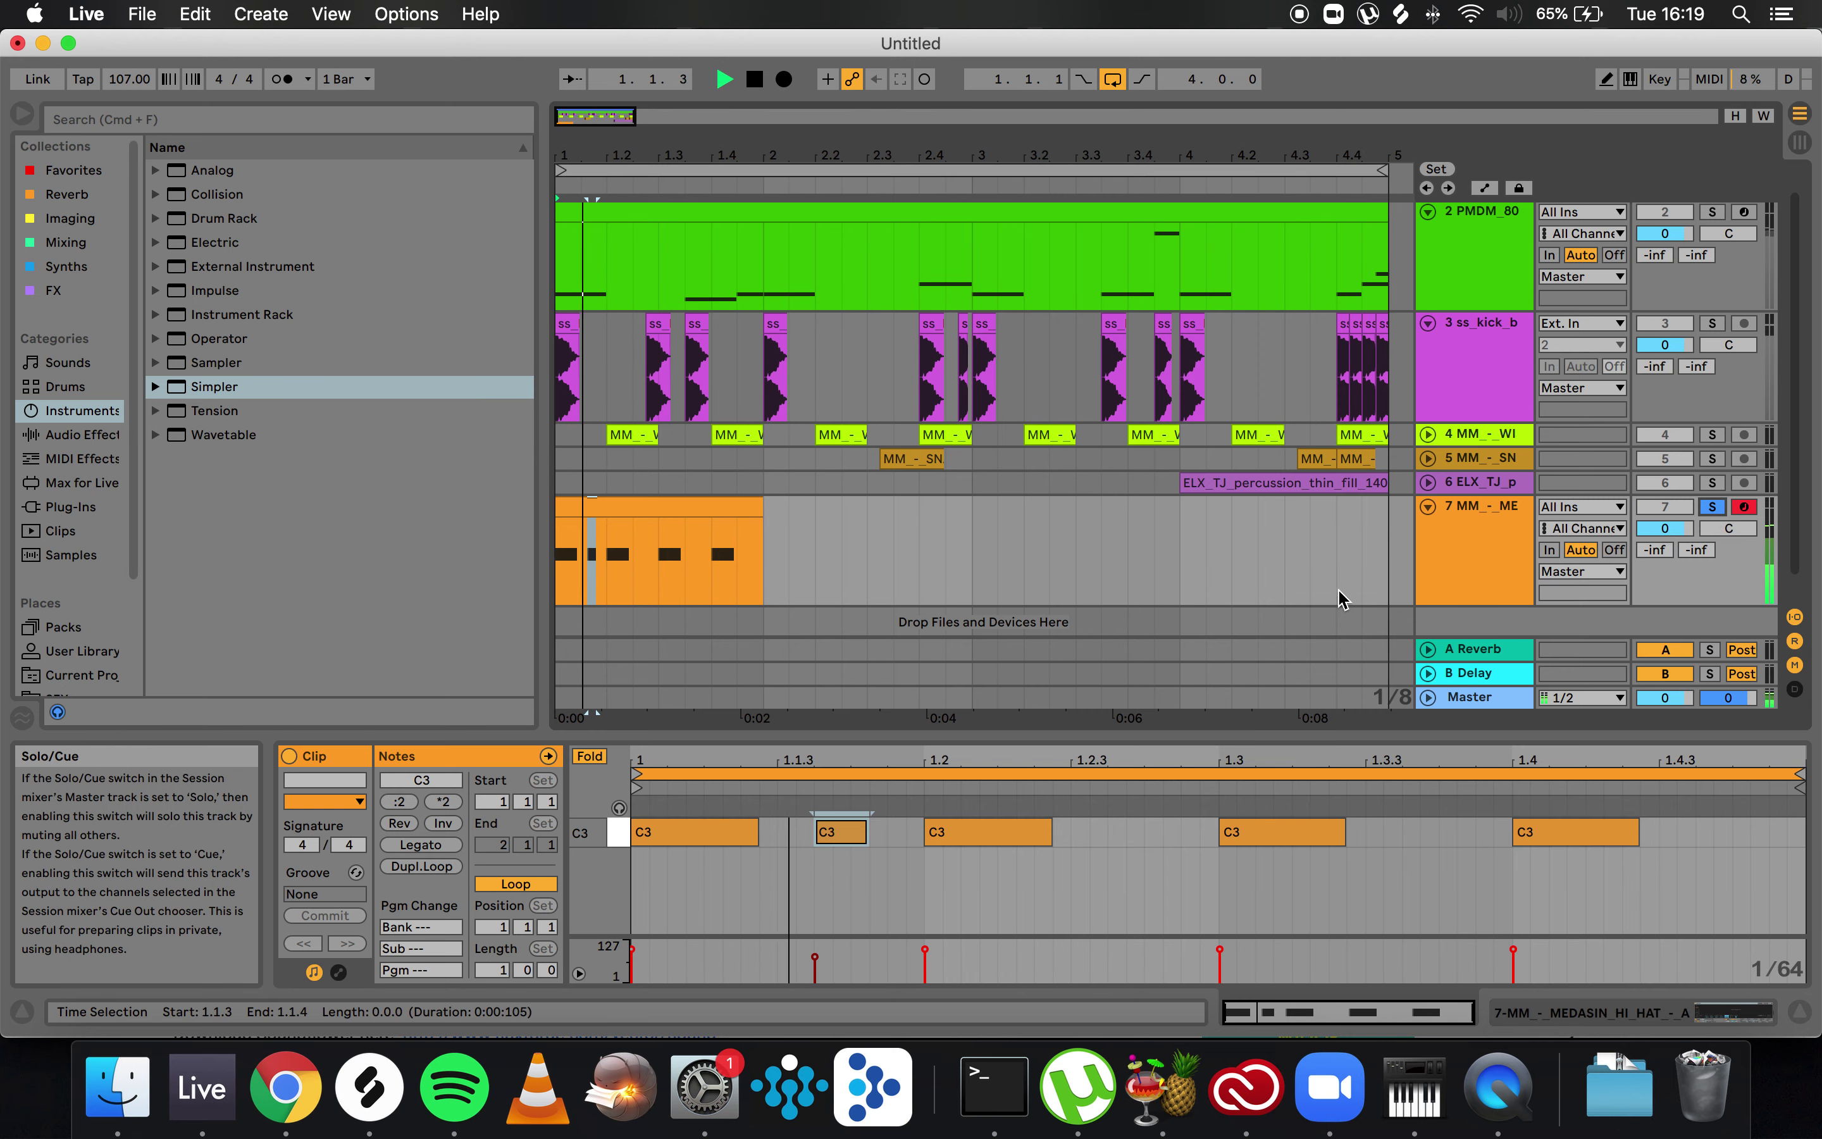
pyautogui.press('space')
# - Set the note editor to a fixed 1/8 grid and move the short C3 note to 1.1.3
pyautogui.click(835, 831)
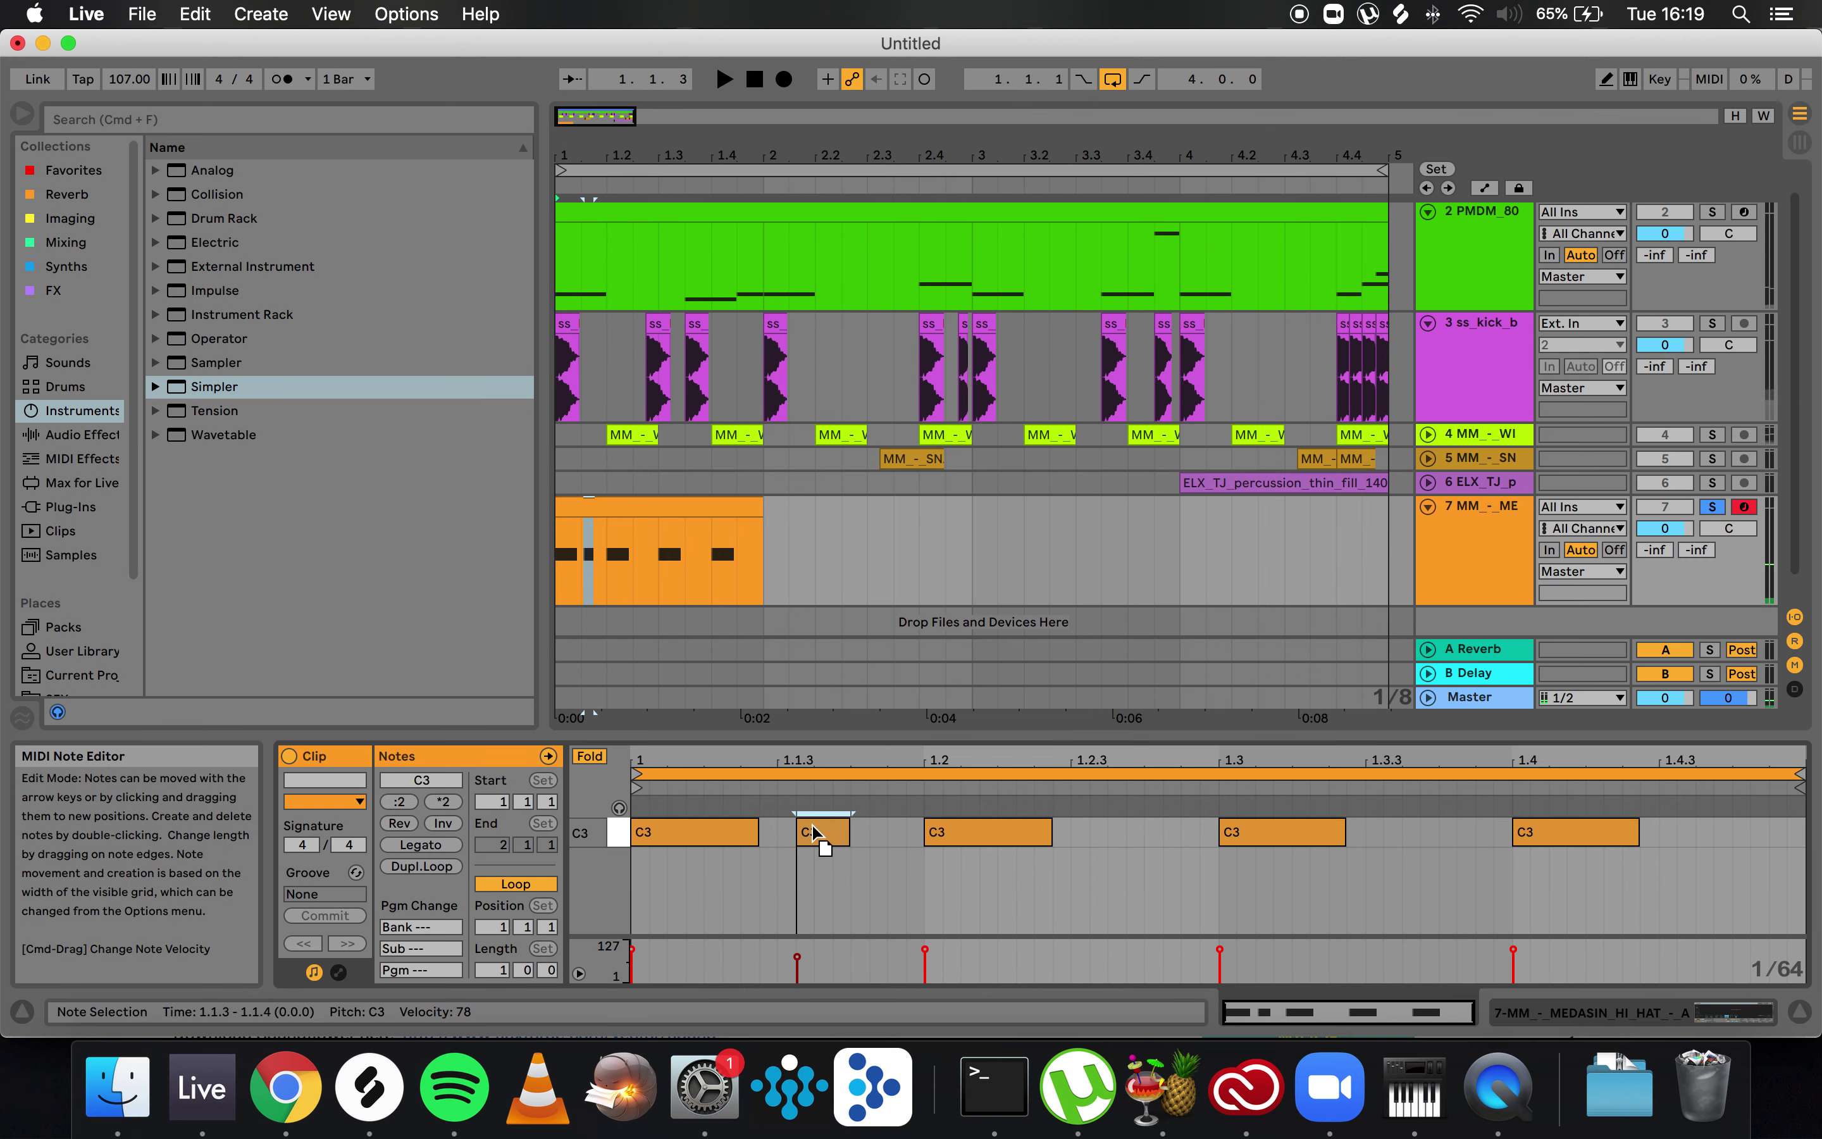
pyautogui.press('space')
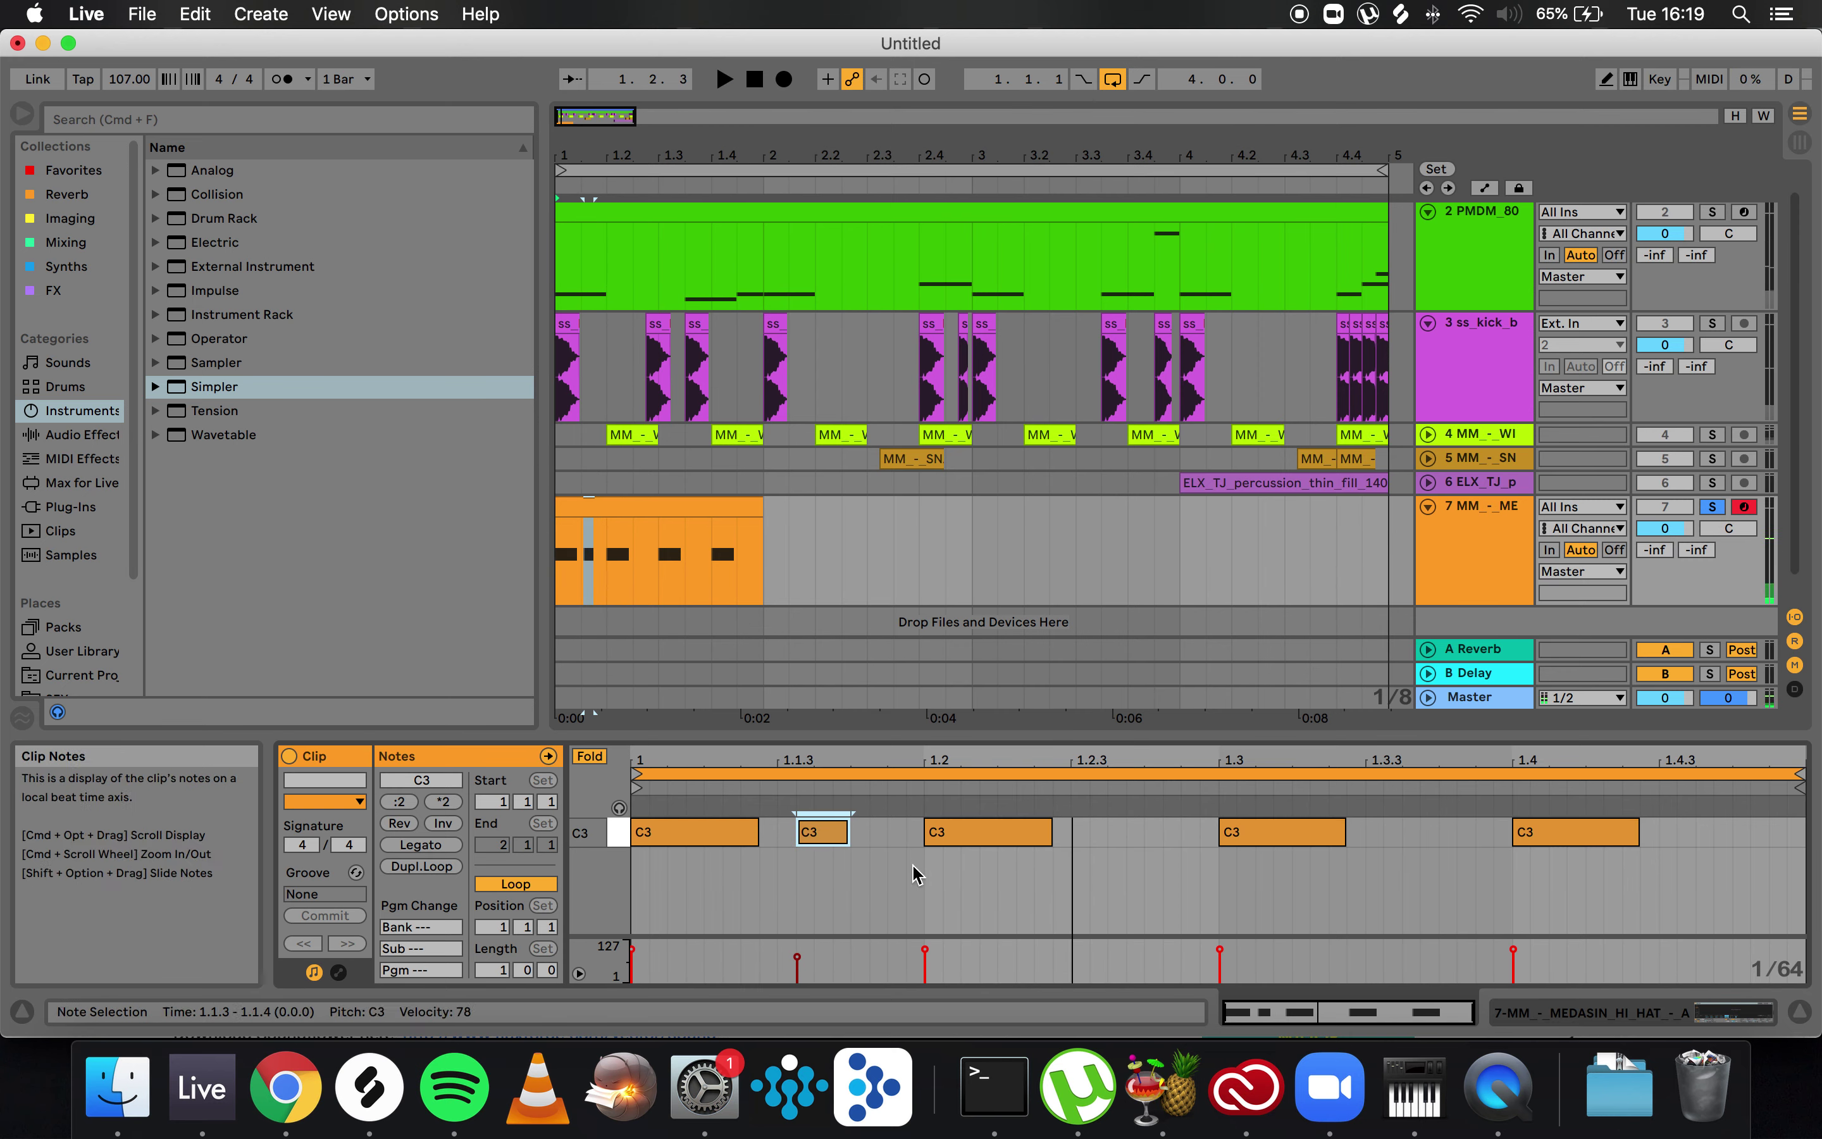
pyautogui.rightClick(785, 881)
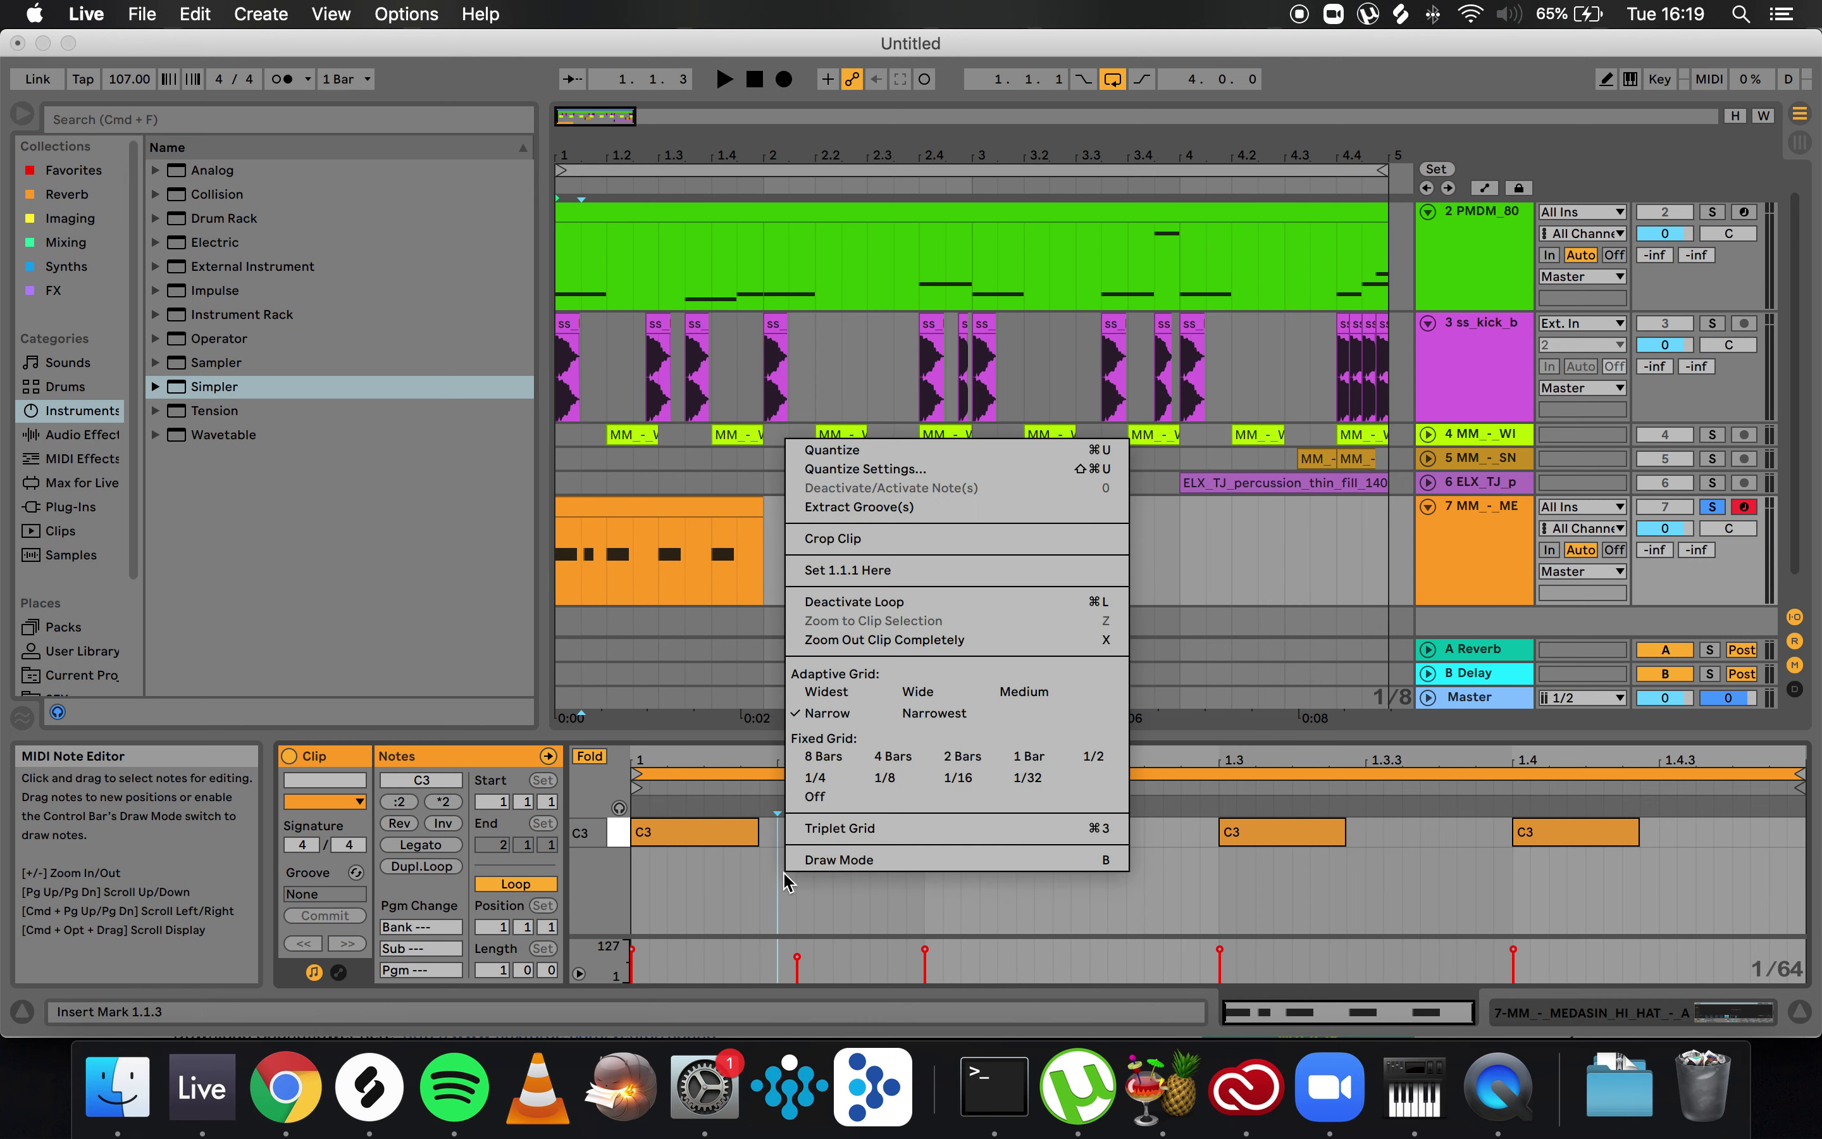
pyautogui.click(873, 781)
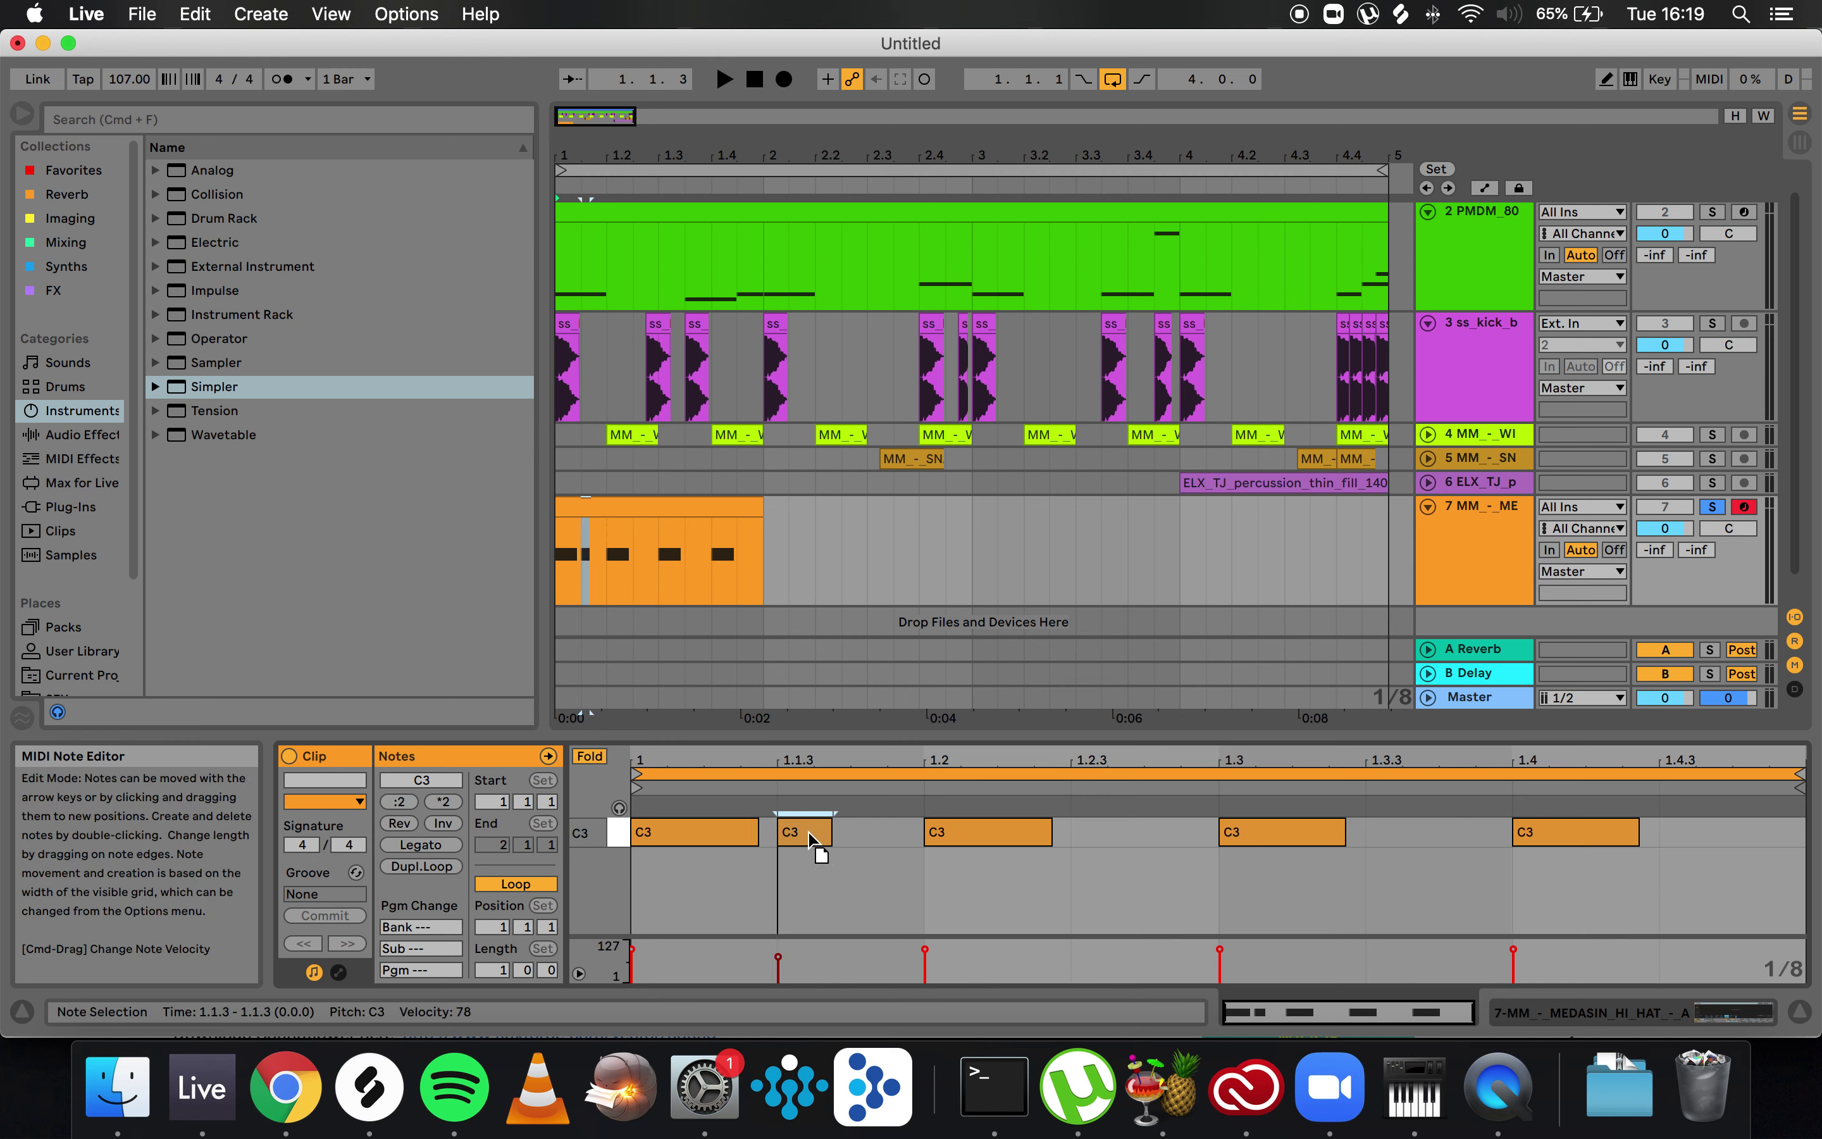
pyautogui.click(1074, 838)
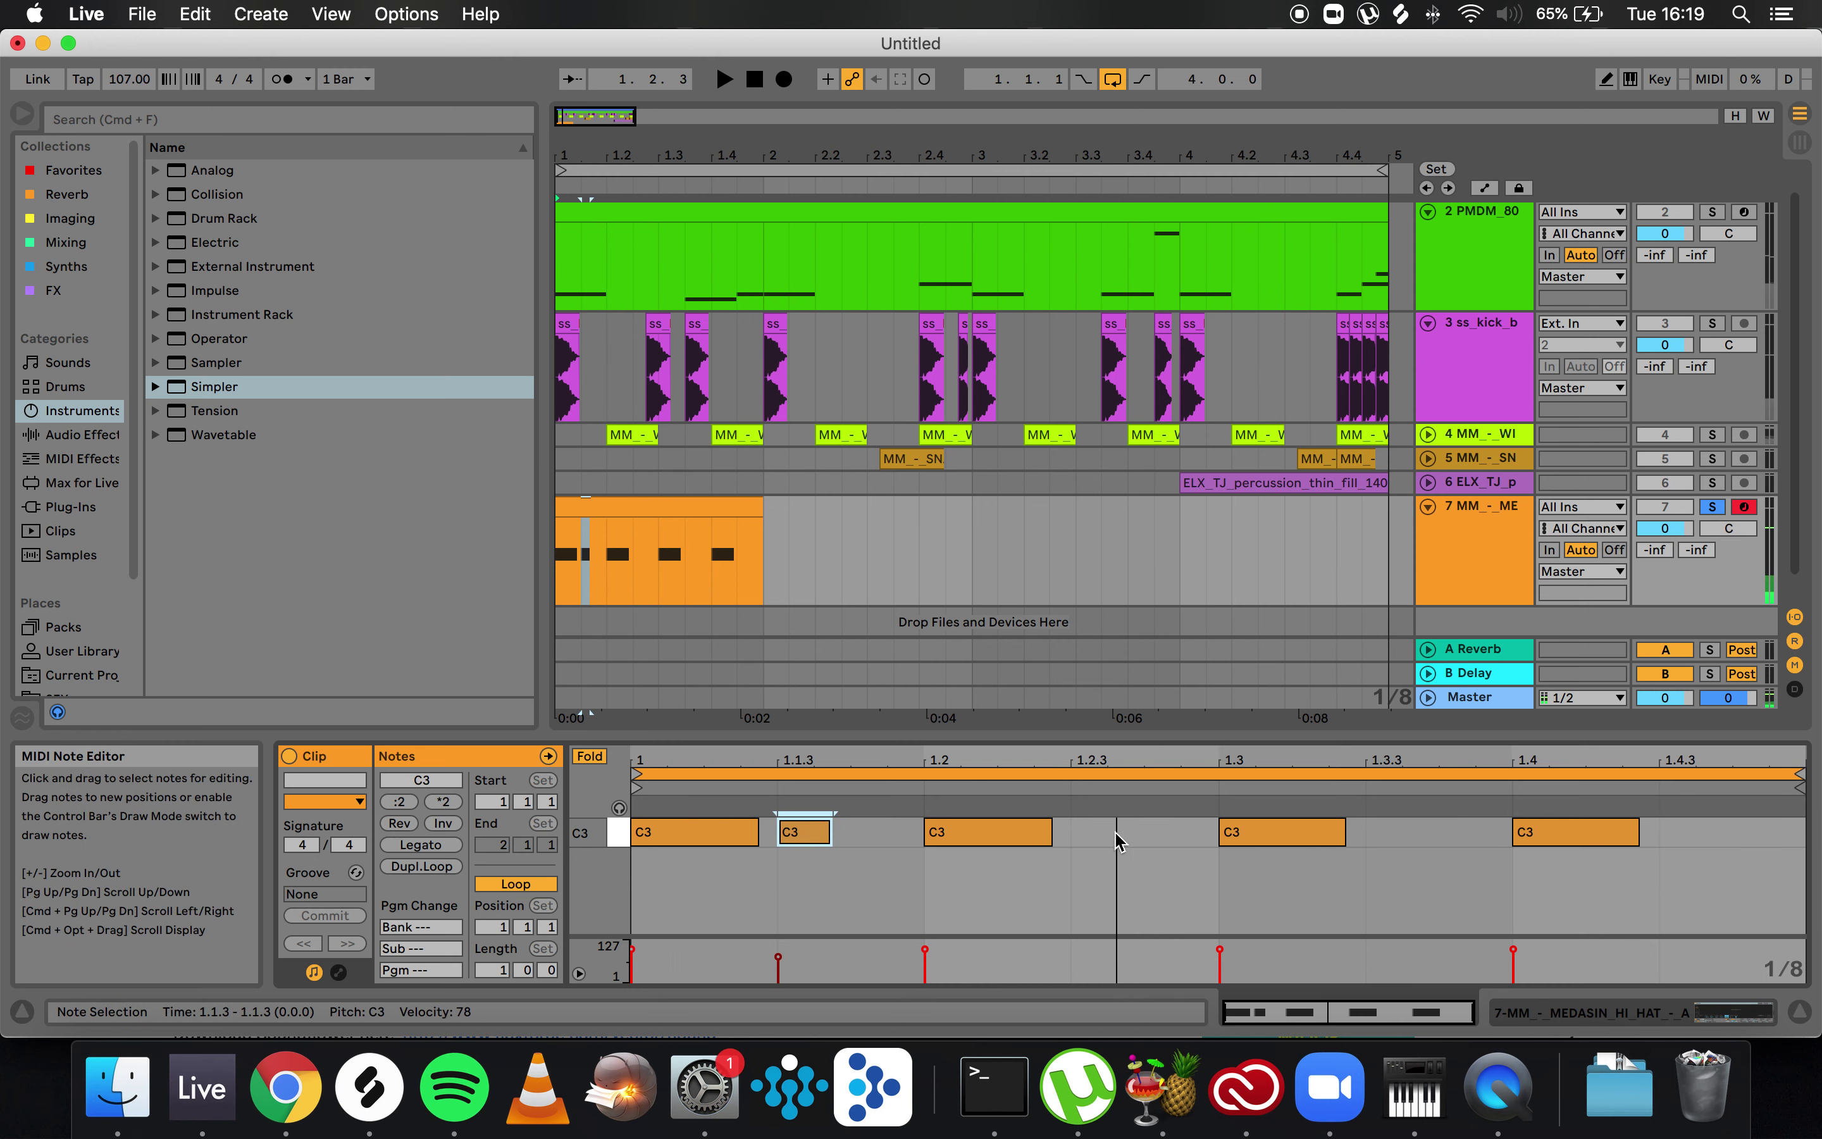
pyautogui.moveTo(915, 831); pyautogui.dragTo(425, 776)
pyautogui.press('super+d')
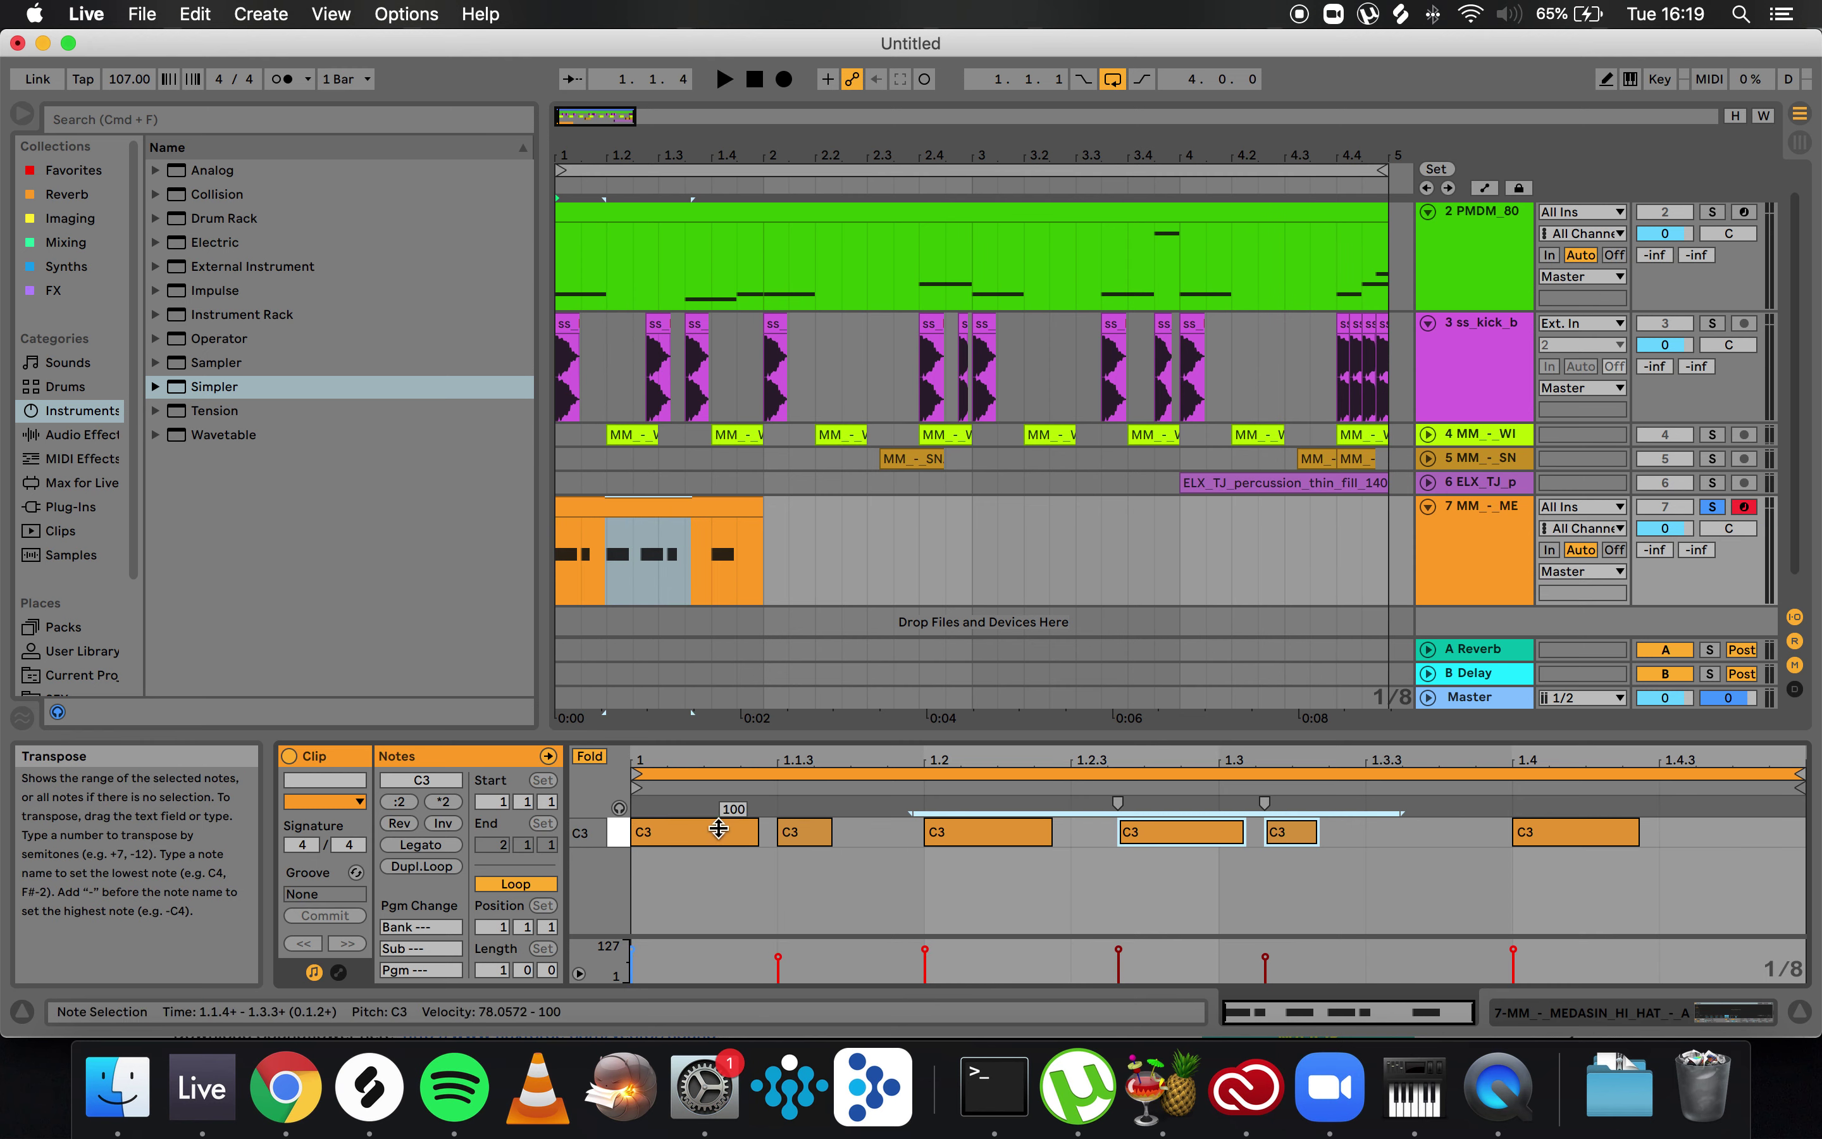
pyautogui.press('super+z')
# - Duplicate the first beat's two-note hi-hat pattern onto beats 1.2, 1.3 and 1.4, then play it
pyautogui.moveTo(923, 835); pyautogui.dragTo(607, 758)
pyautogui.press('super+d')
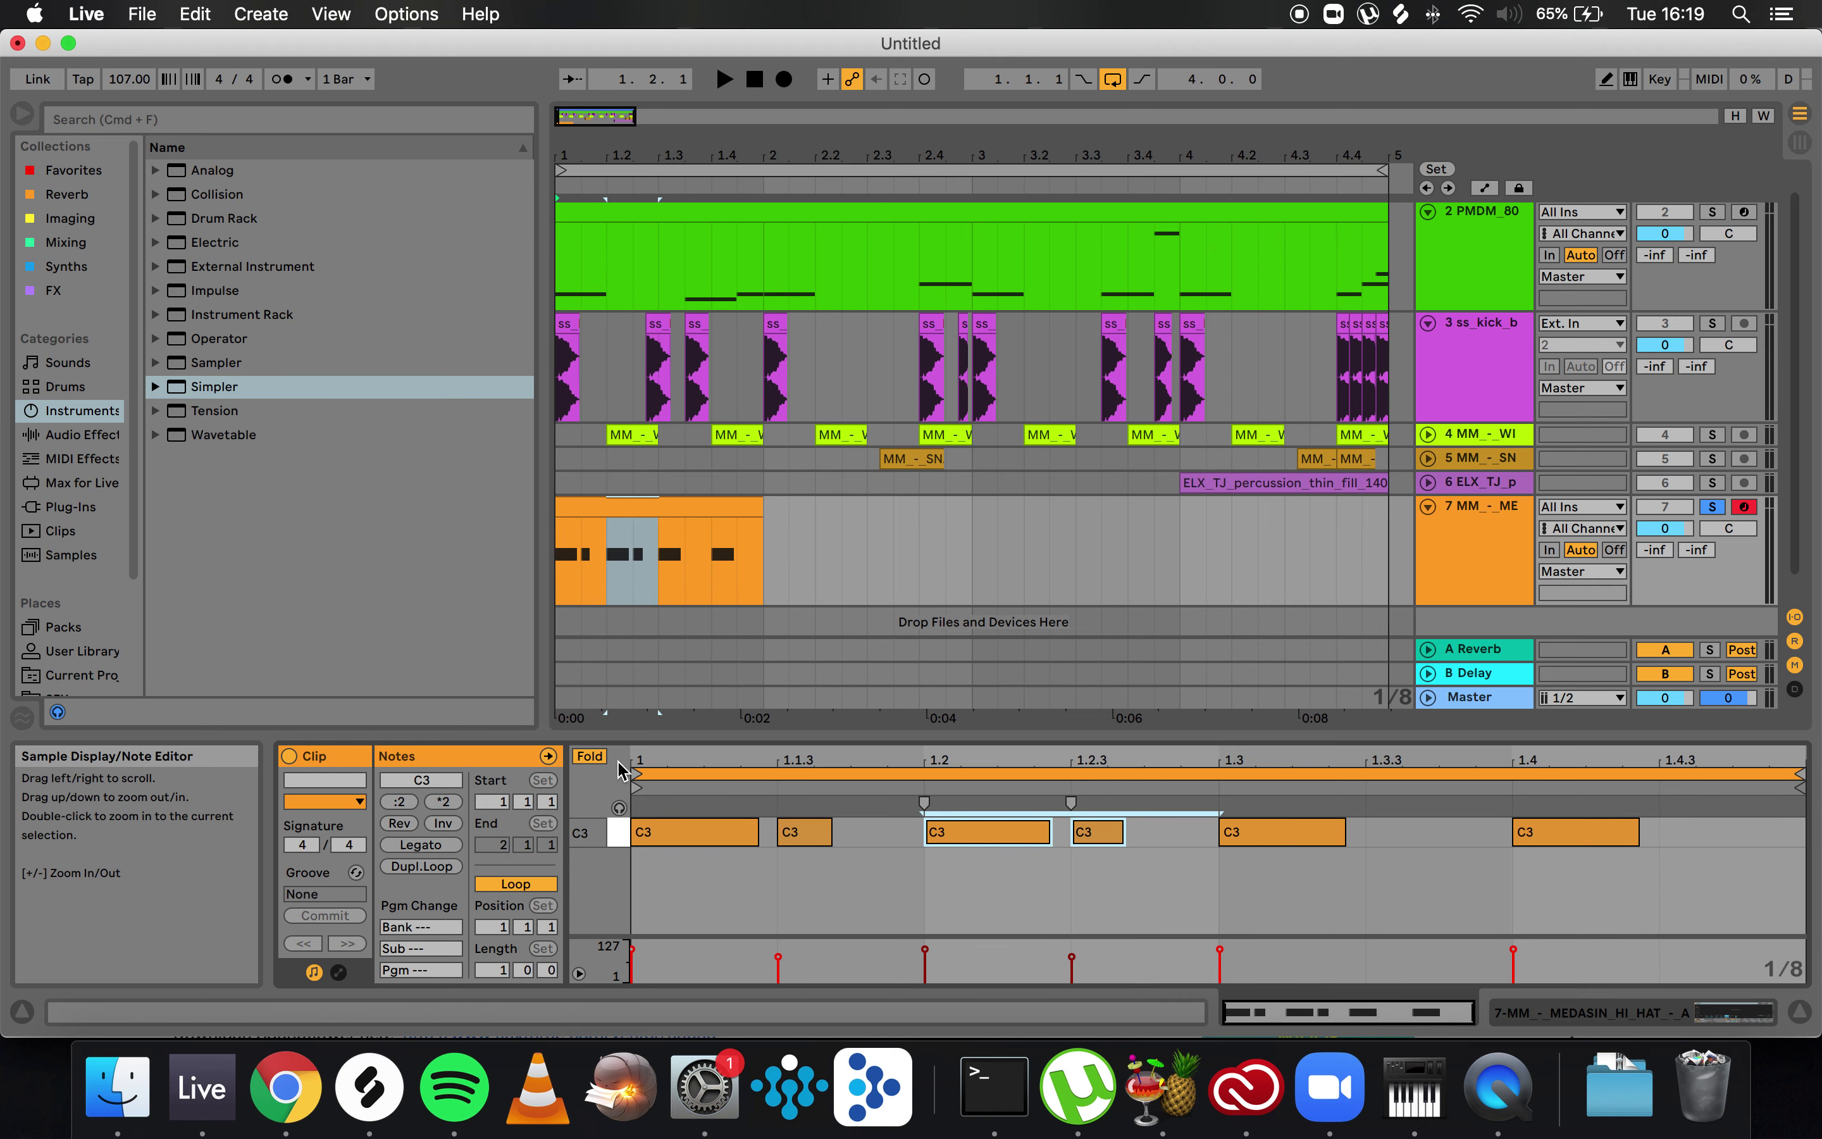
pyautogui.press('super+d')
pyautogui.press('super+d')
pyautogui.press('space')
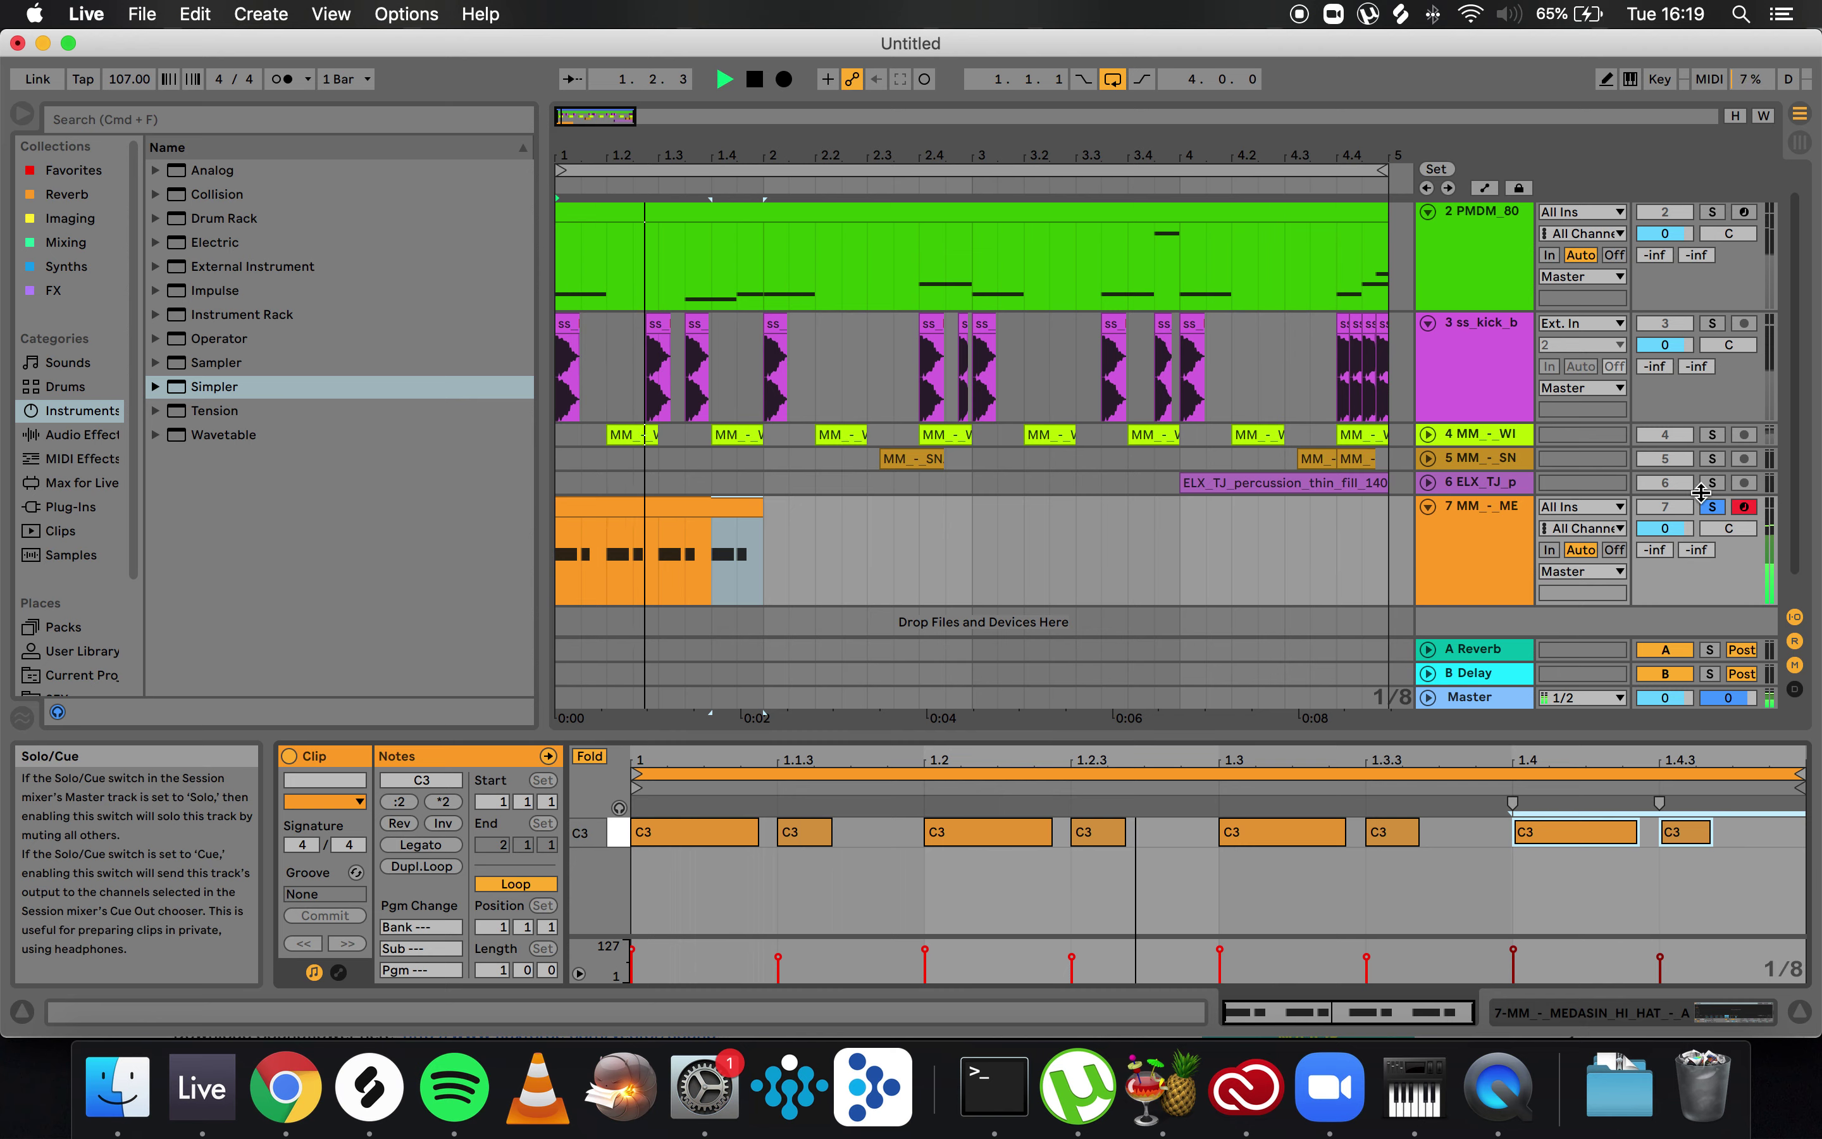
# - Duplicate the one-bar hi-hat clip to fill bars 2 to 4 up to 5.1.1, then play the full beat
pyautogui.click(663, 515)
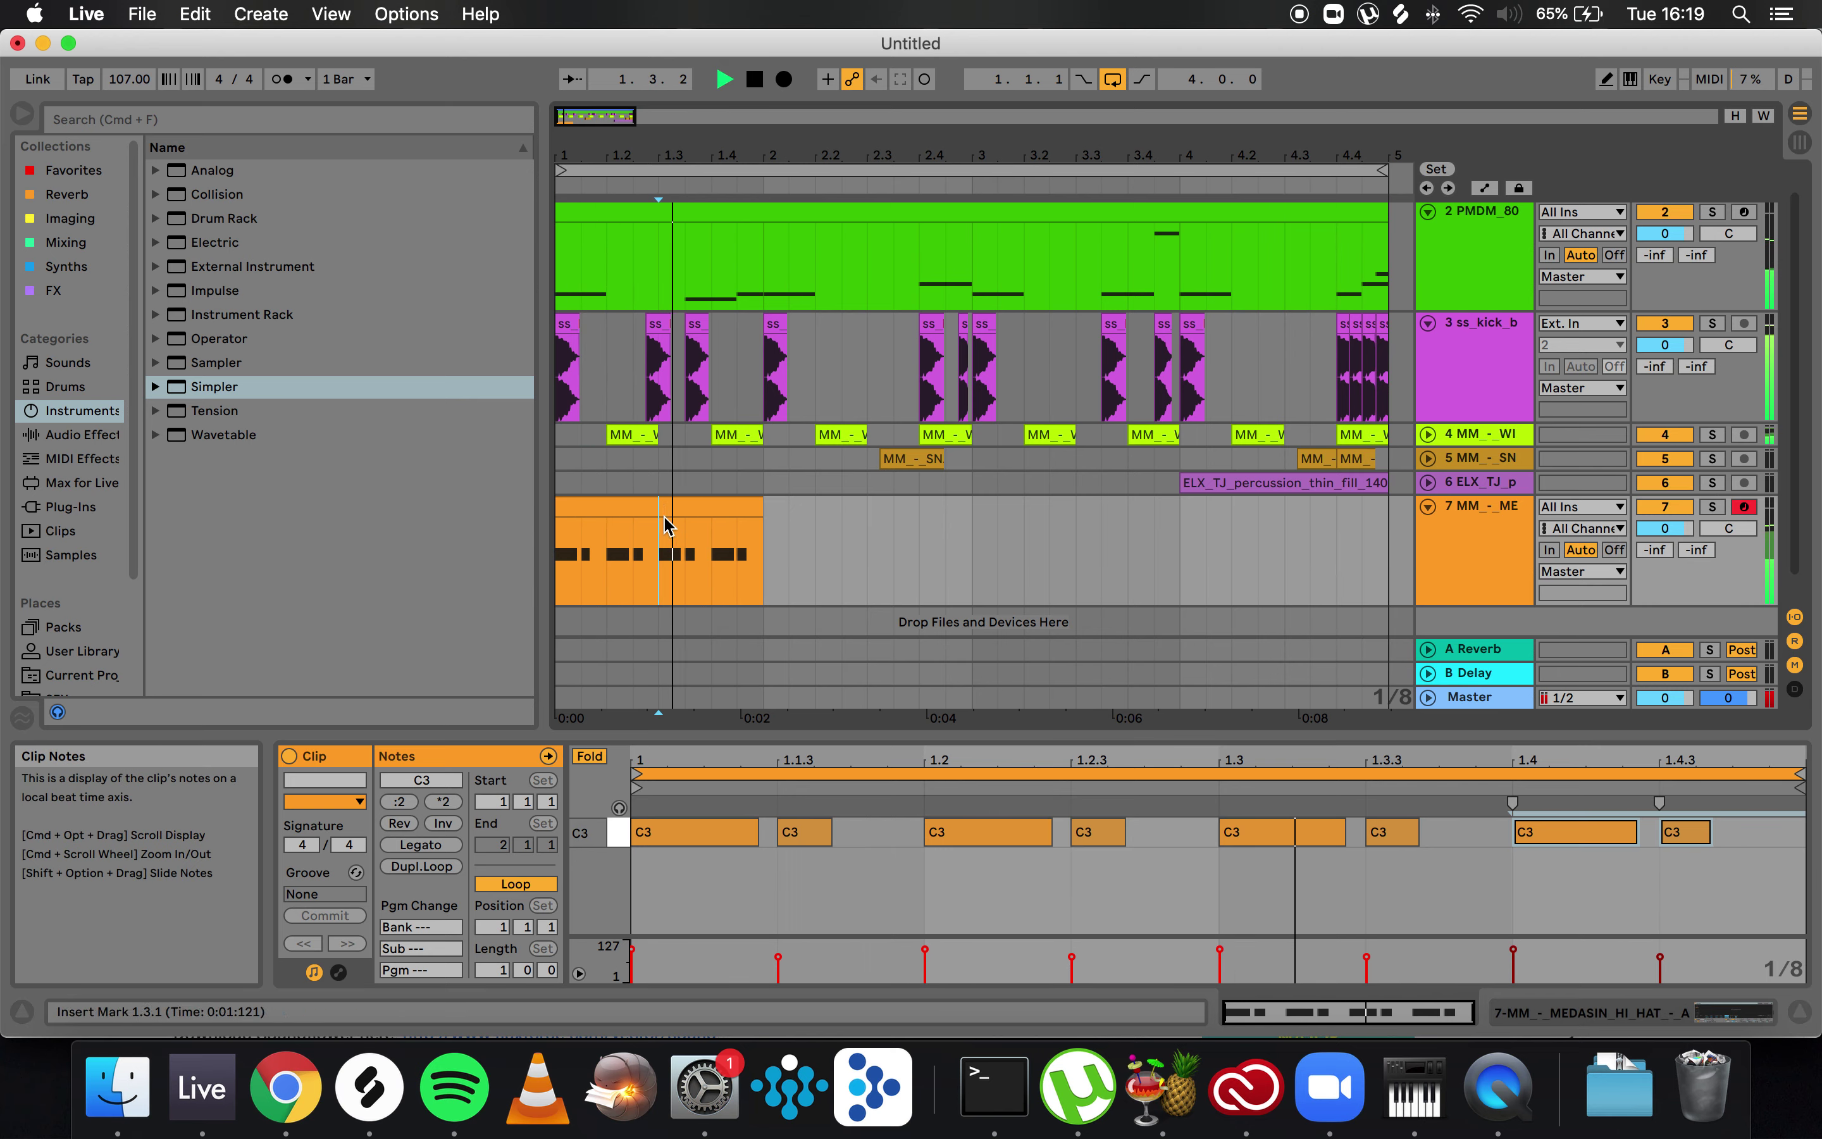
pyautogui.click(663, 514)
pyautogui.press('super+s')
pyautogui.click(1272, 702)
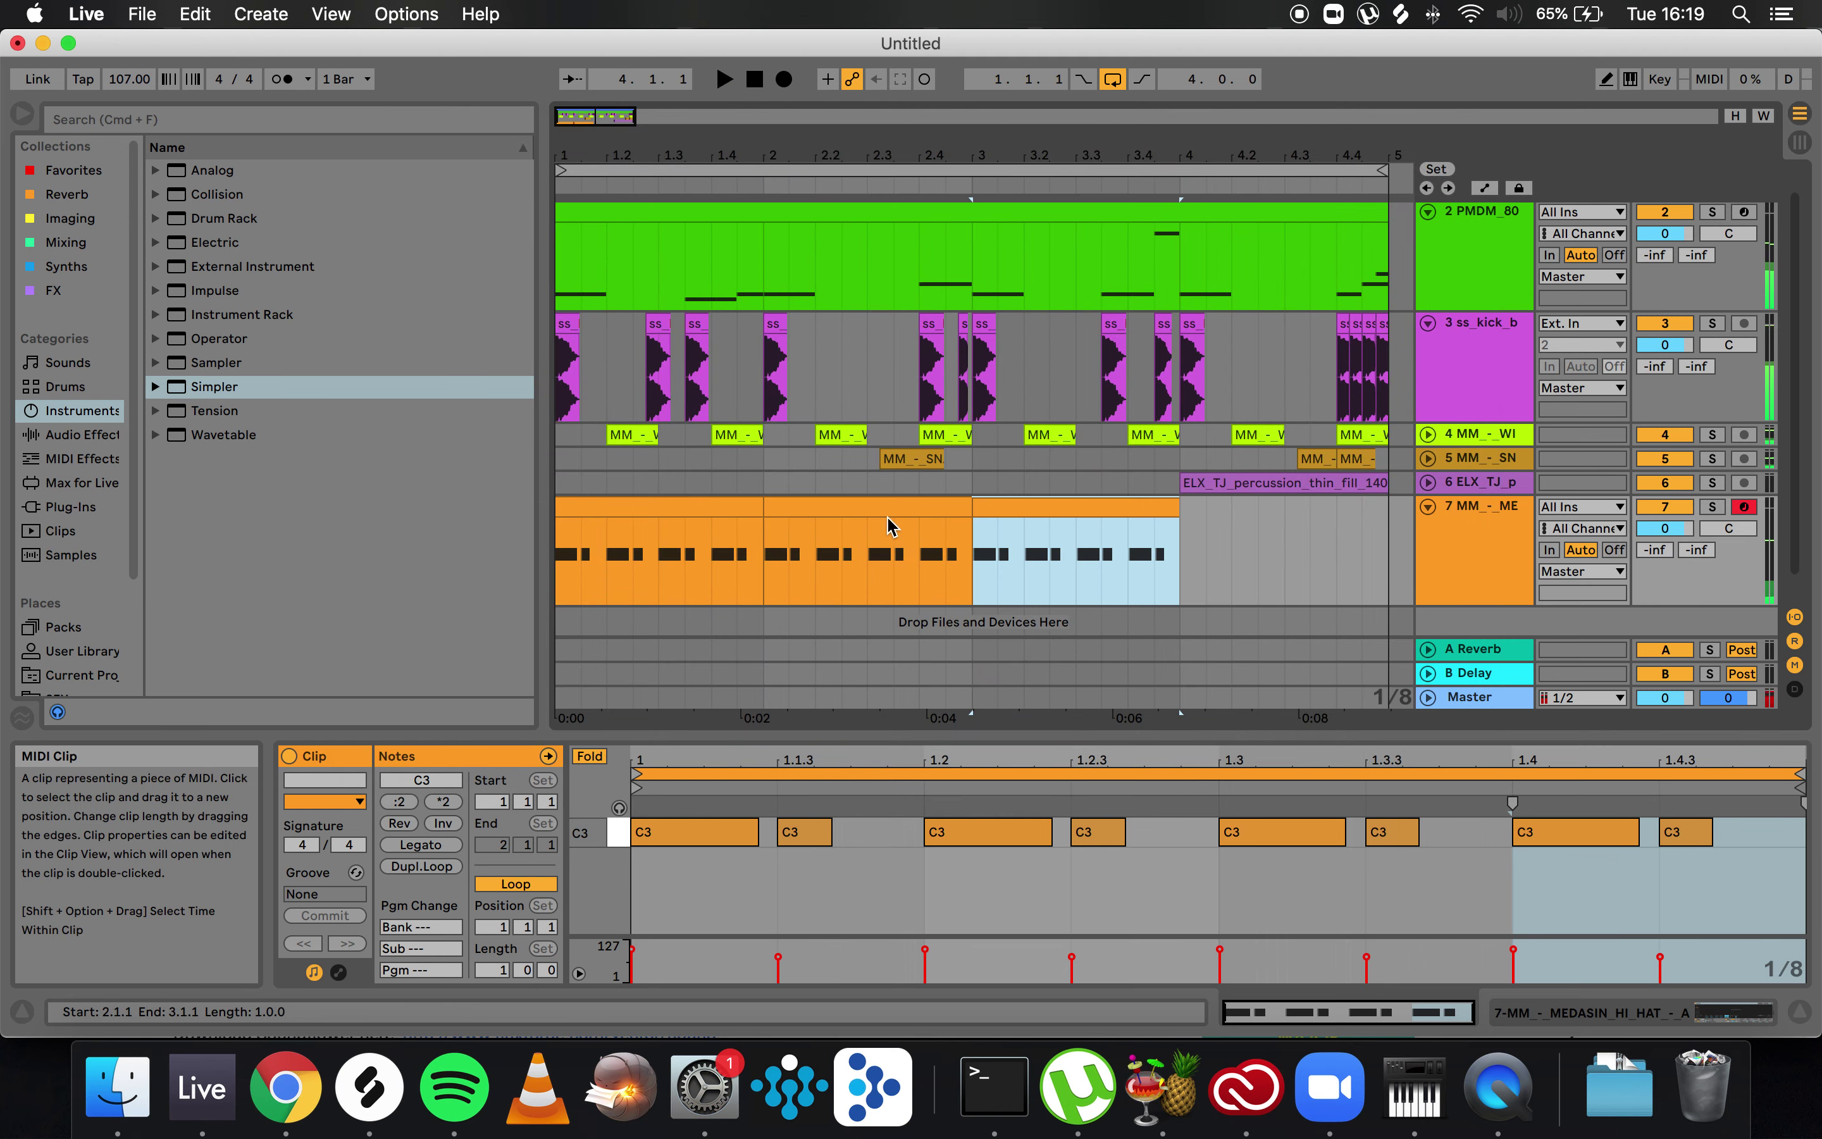
pyautogui.press('super+d')
pyautogui.click(700, 507)
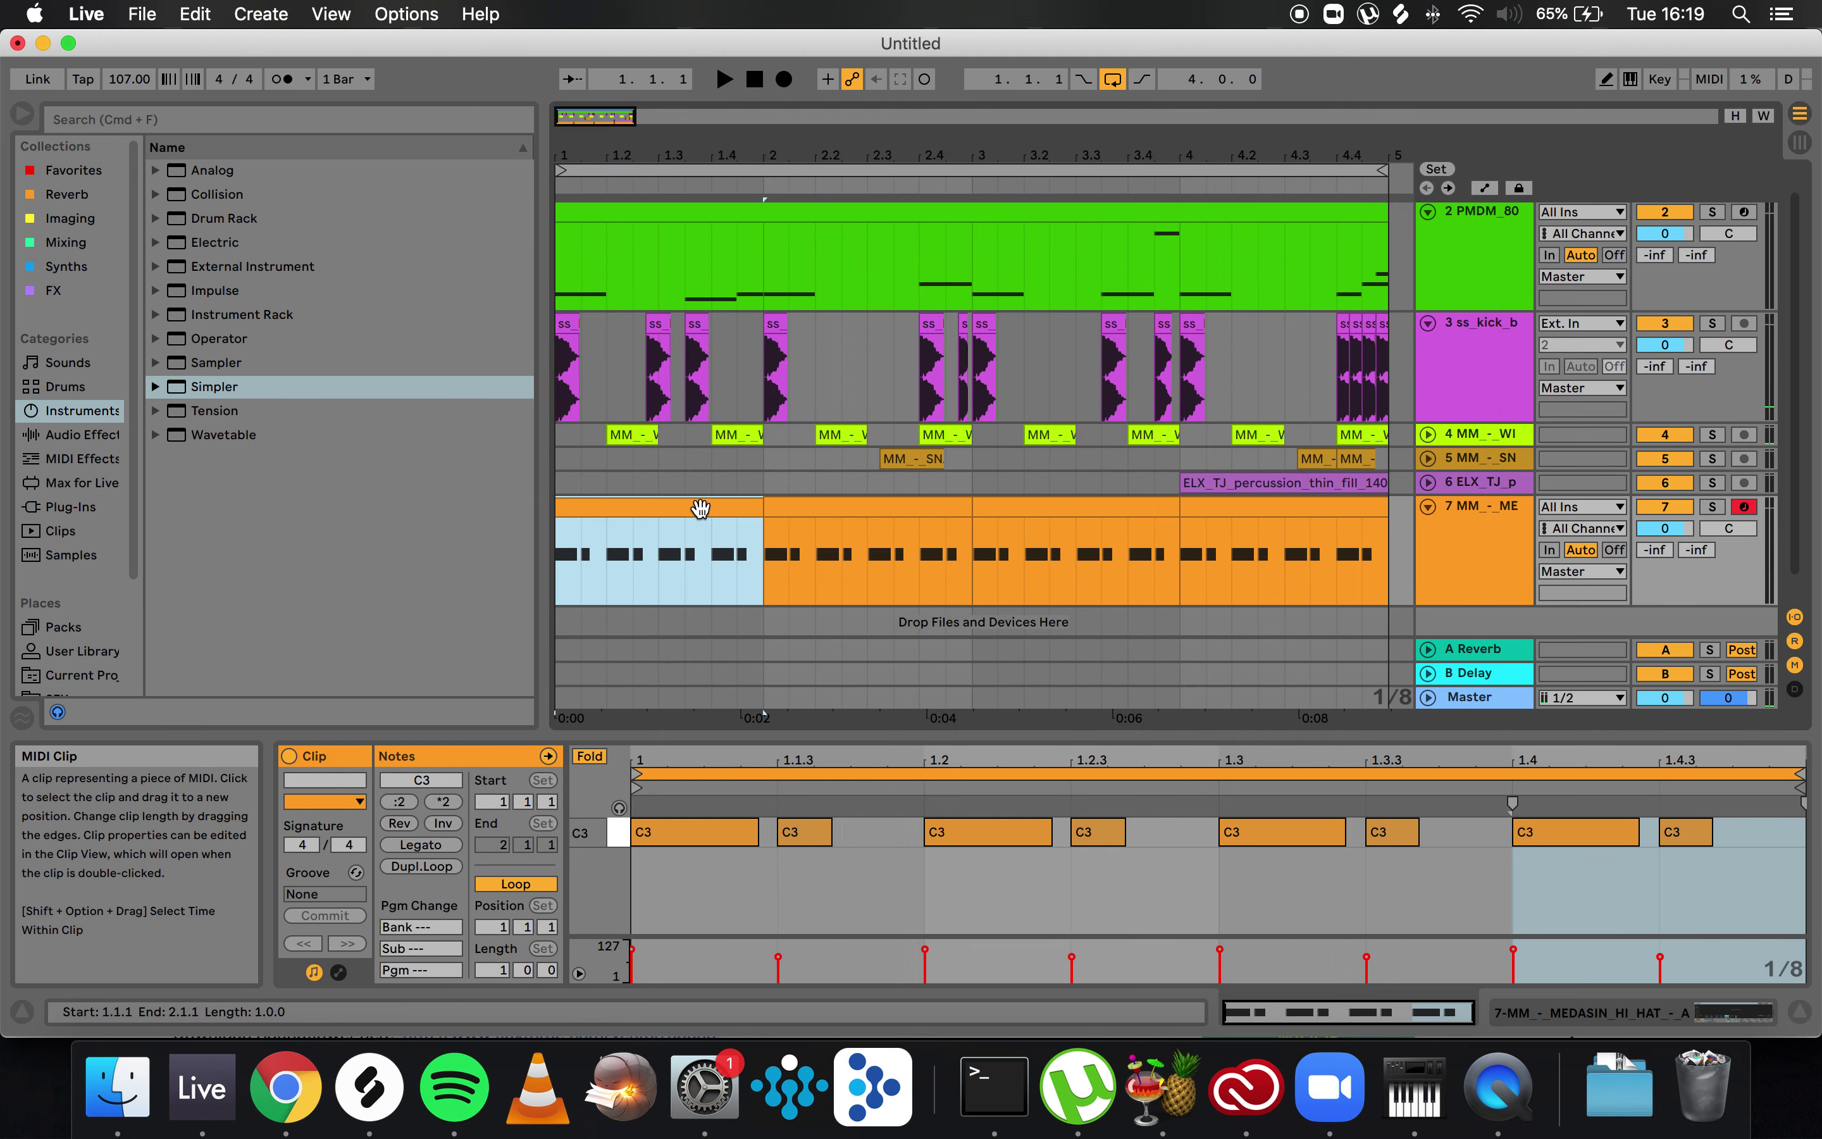
pyautogui.press('space')
pyautogui.press('-')
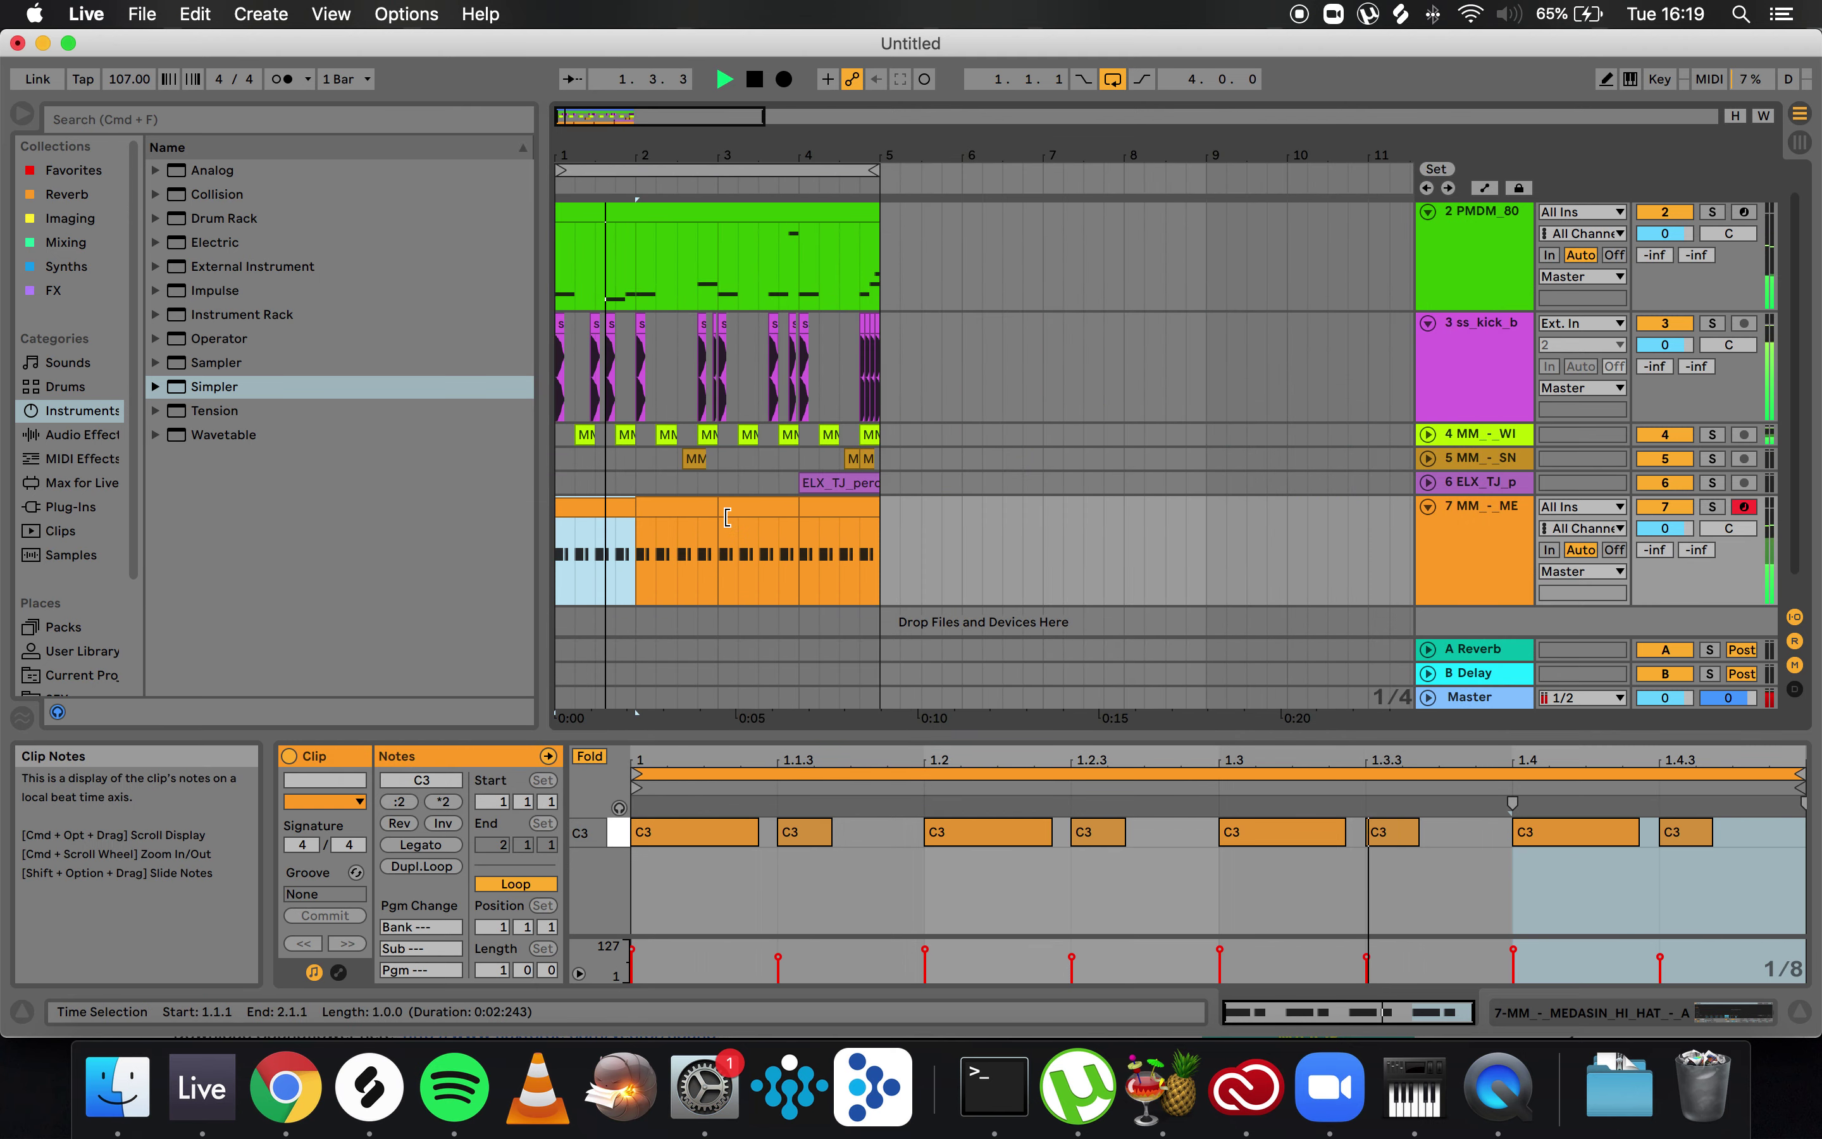
# - Set the note grid to 1/32 and end the hi-hat bar with a roll of short C3 notes rising in velocity to 118
pyautogui.rightClick(1609, 829)
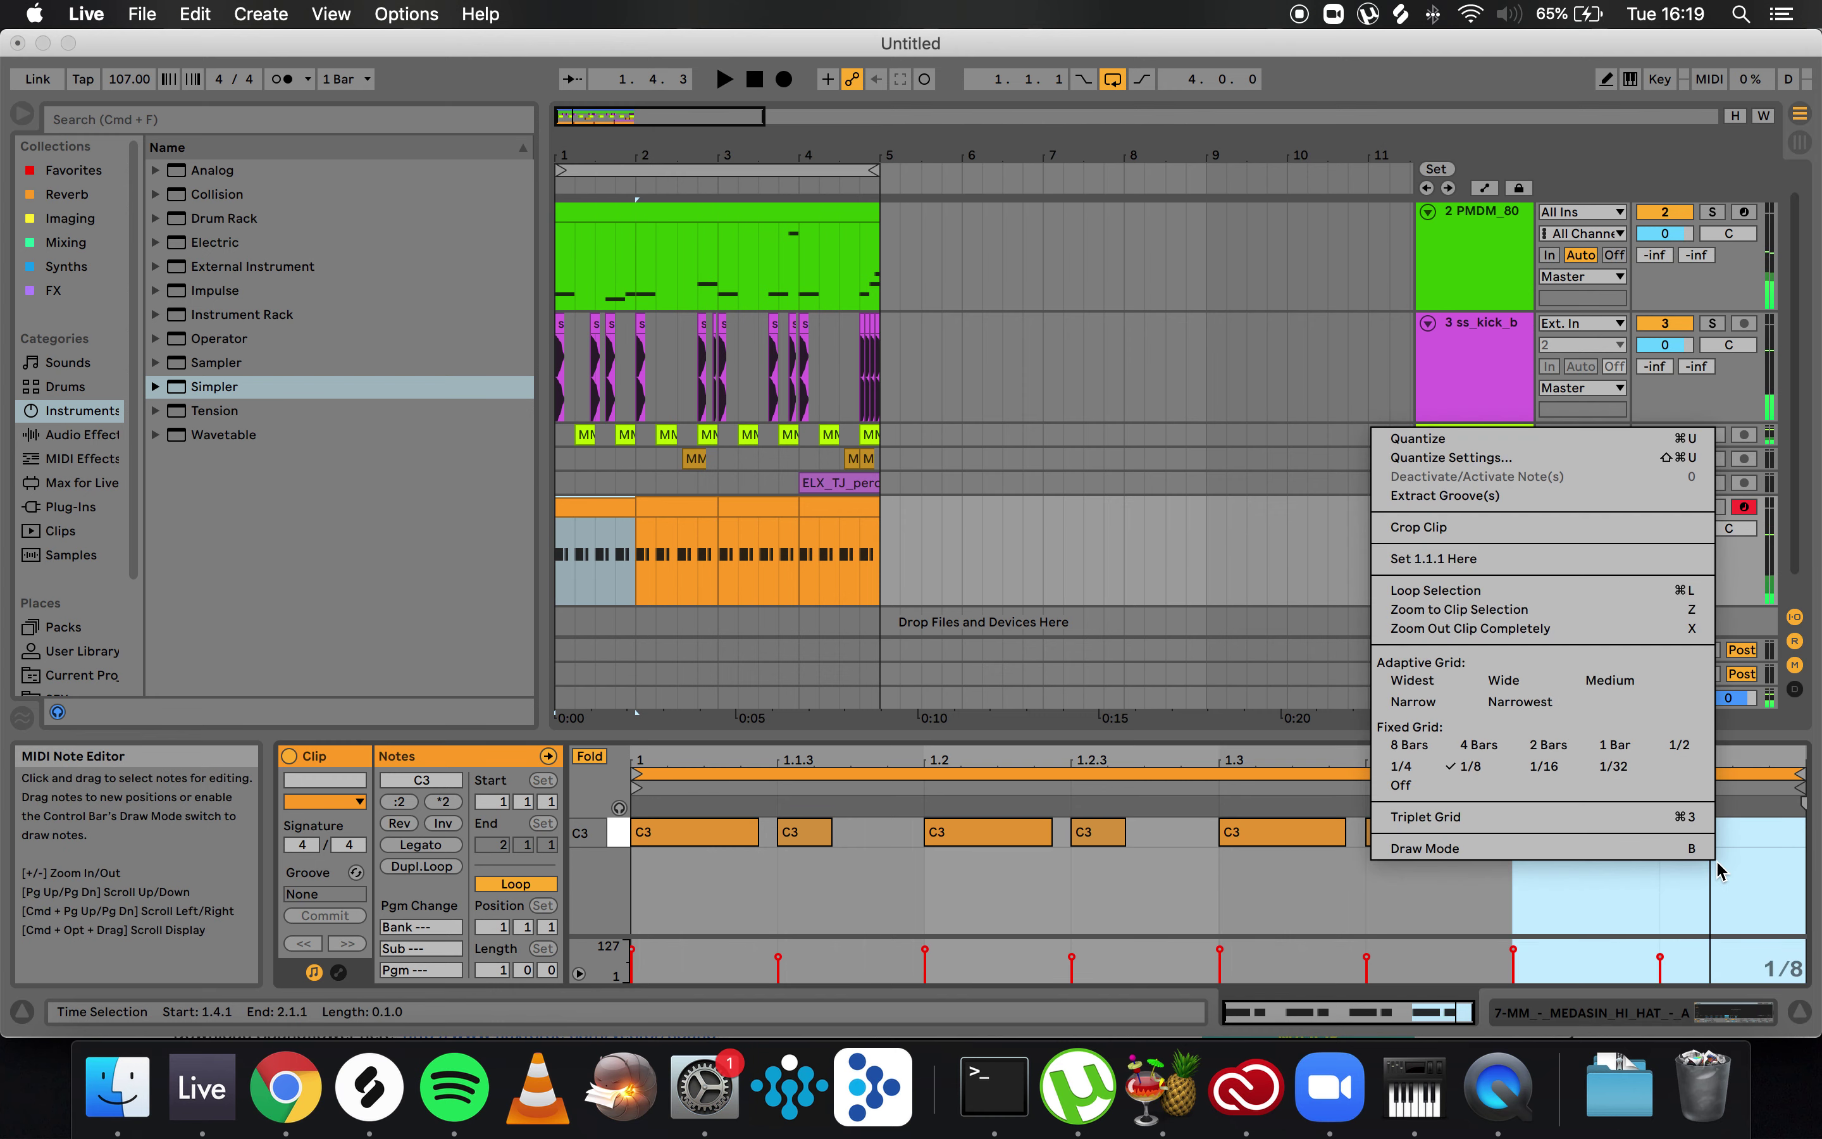
pyautogui.click(1613, 766)
pyautogui.moveTo(1712, 831); pyautogui.dragTo(1695, 831)
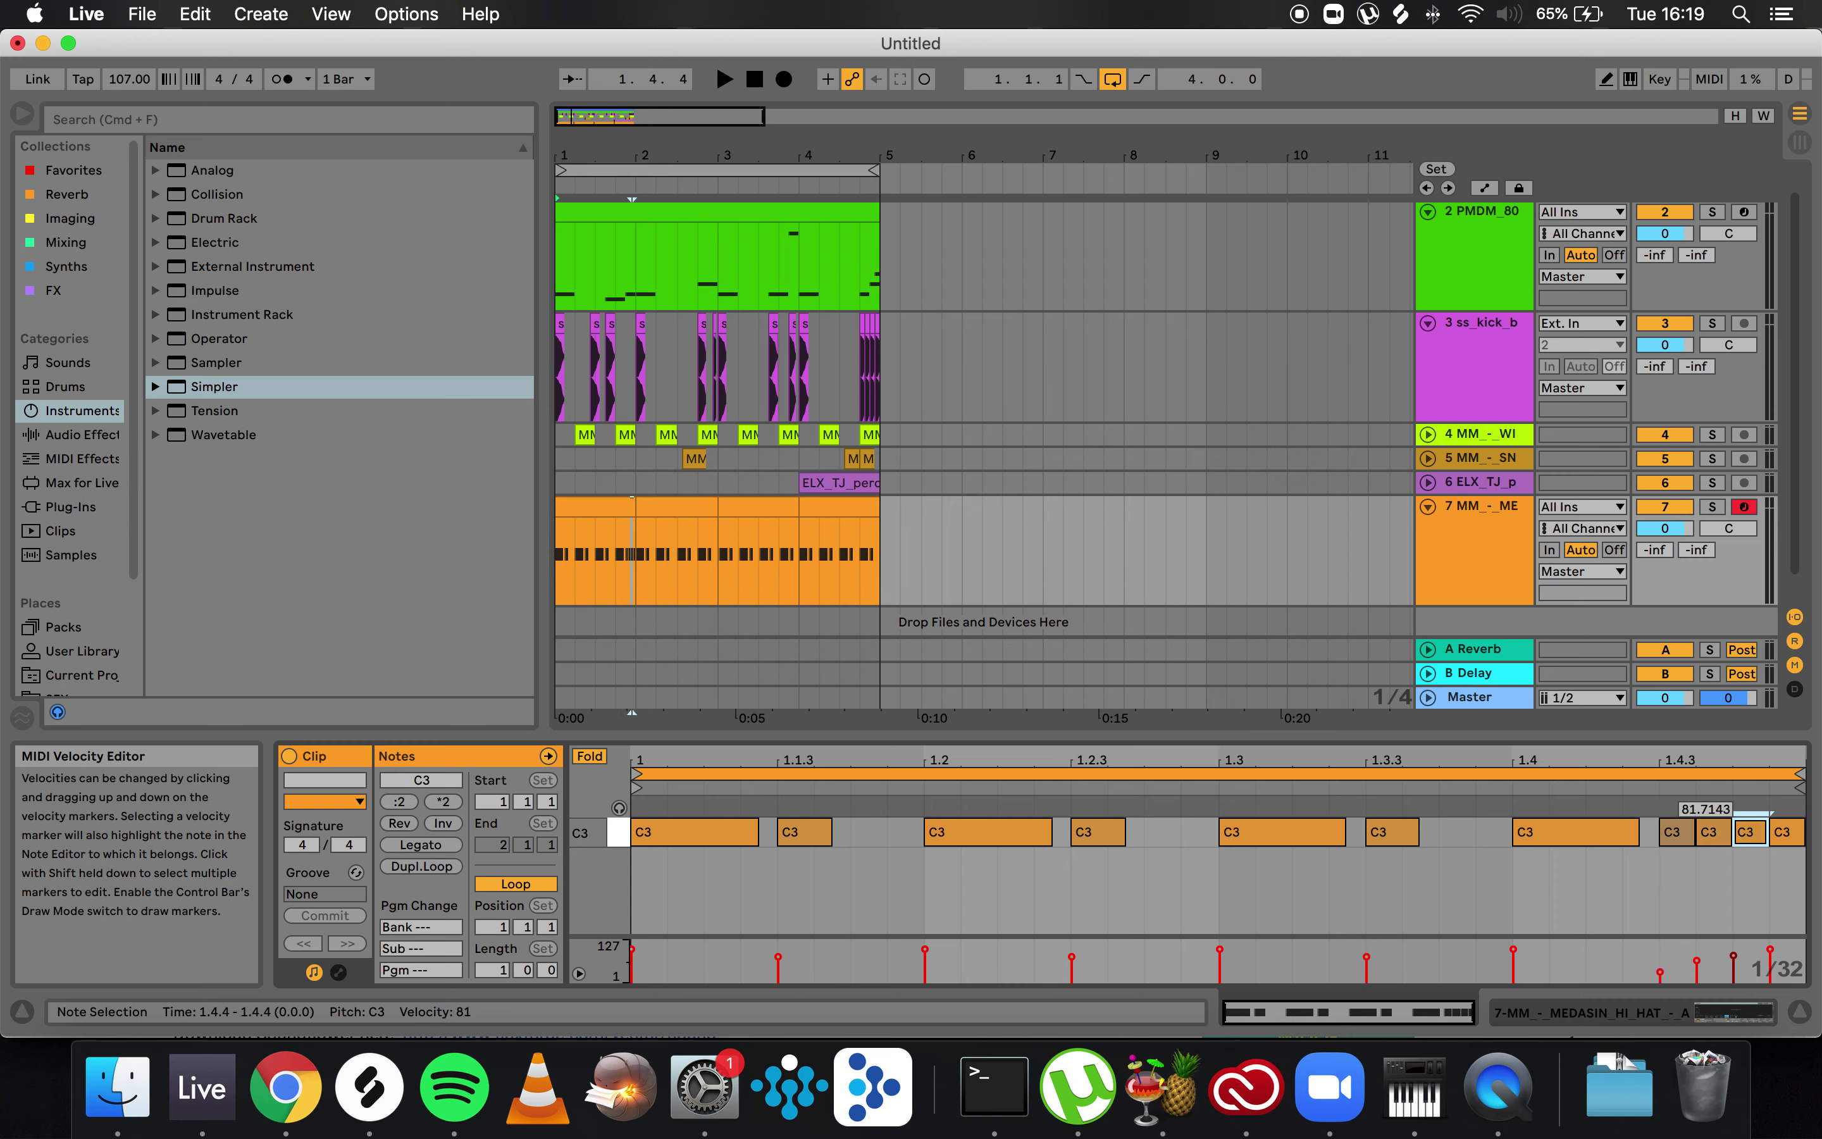
pyautogui.moveTo(1766, 955); pyautogui.dragTo(1766, 942)
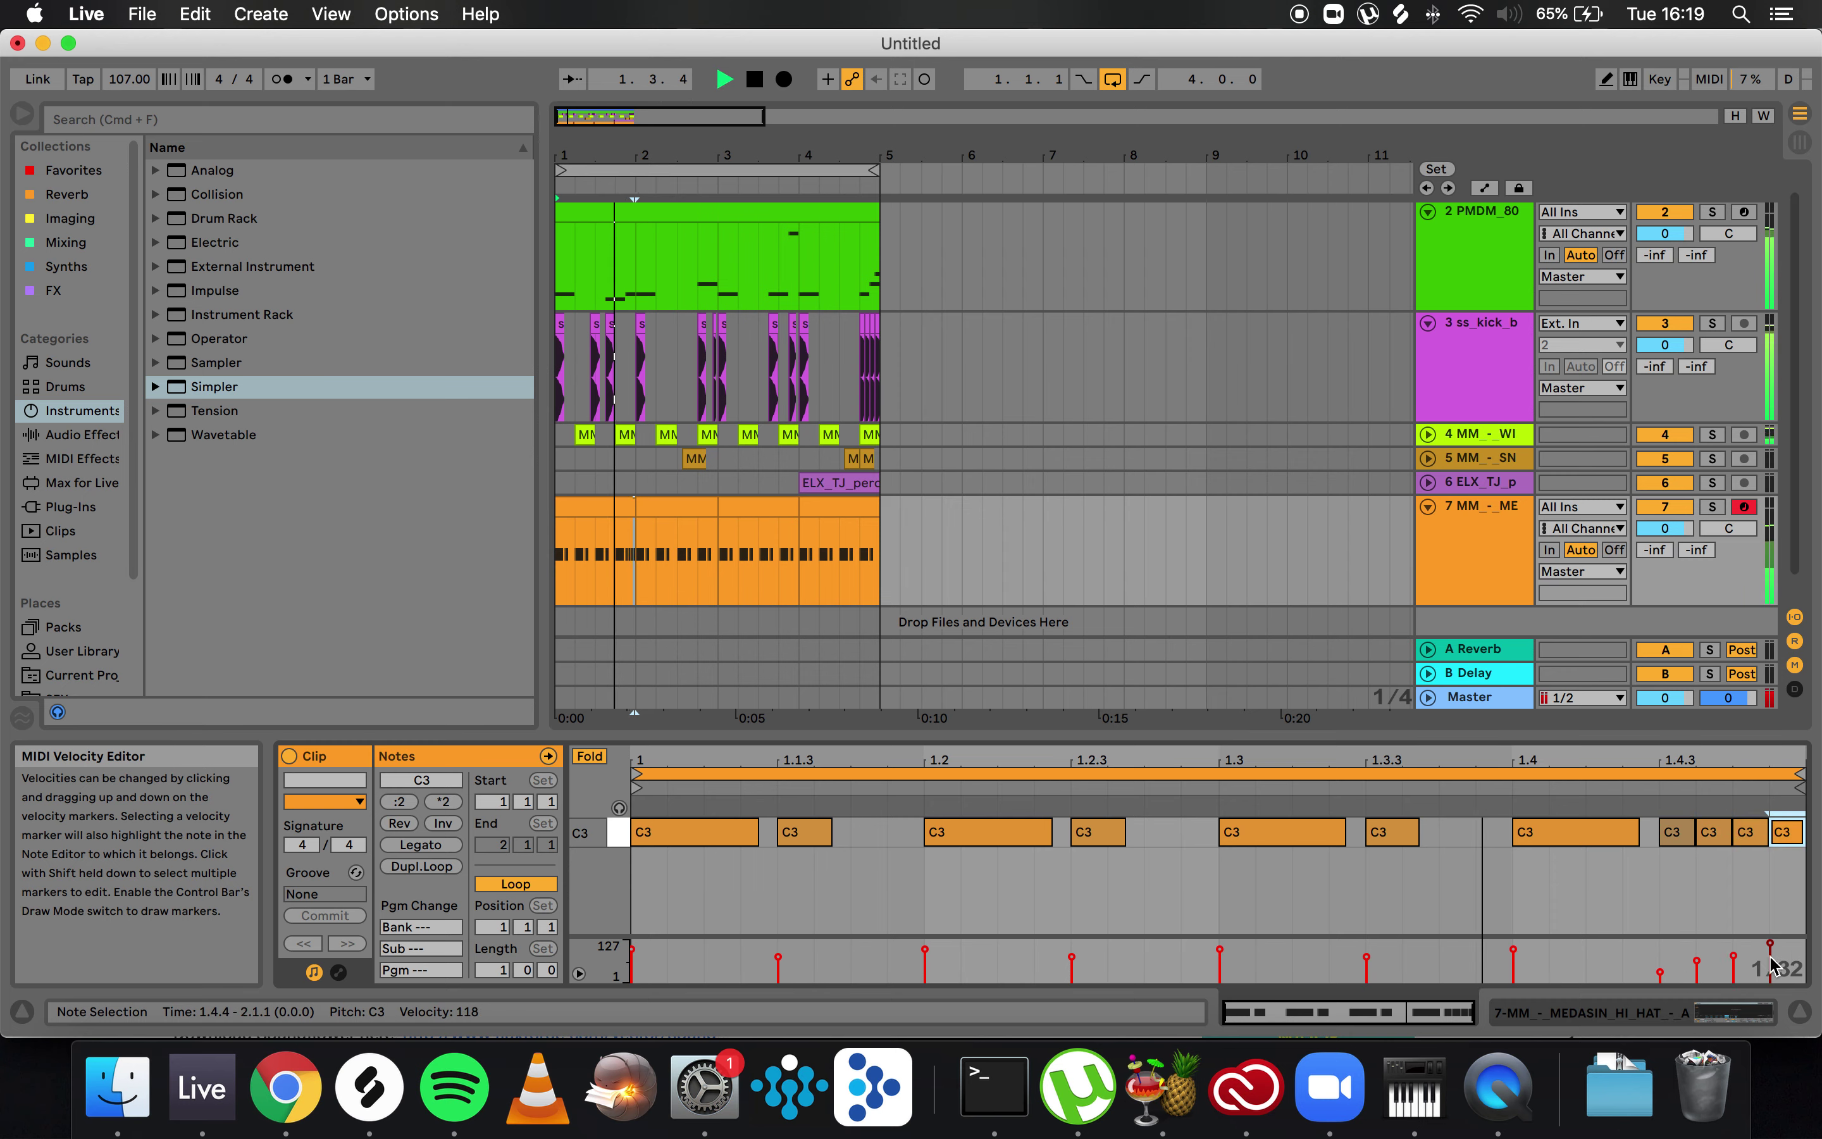
pyautogui.press('space')
# - Duplicate the edited one-bar hi-hat clip across bars 2 to 4, play the beat, and fold the hi-hat track
pyautogui.click(626, 509)
pyautogui.press('super+d')
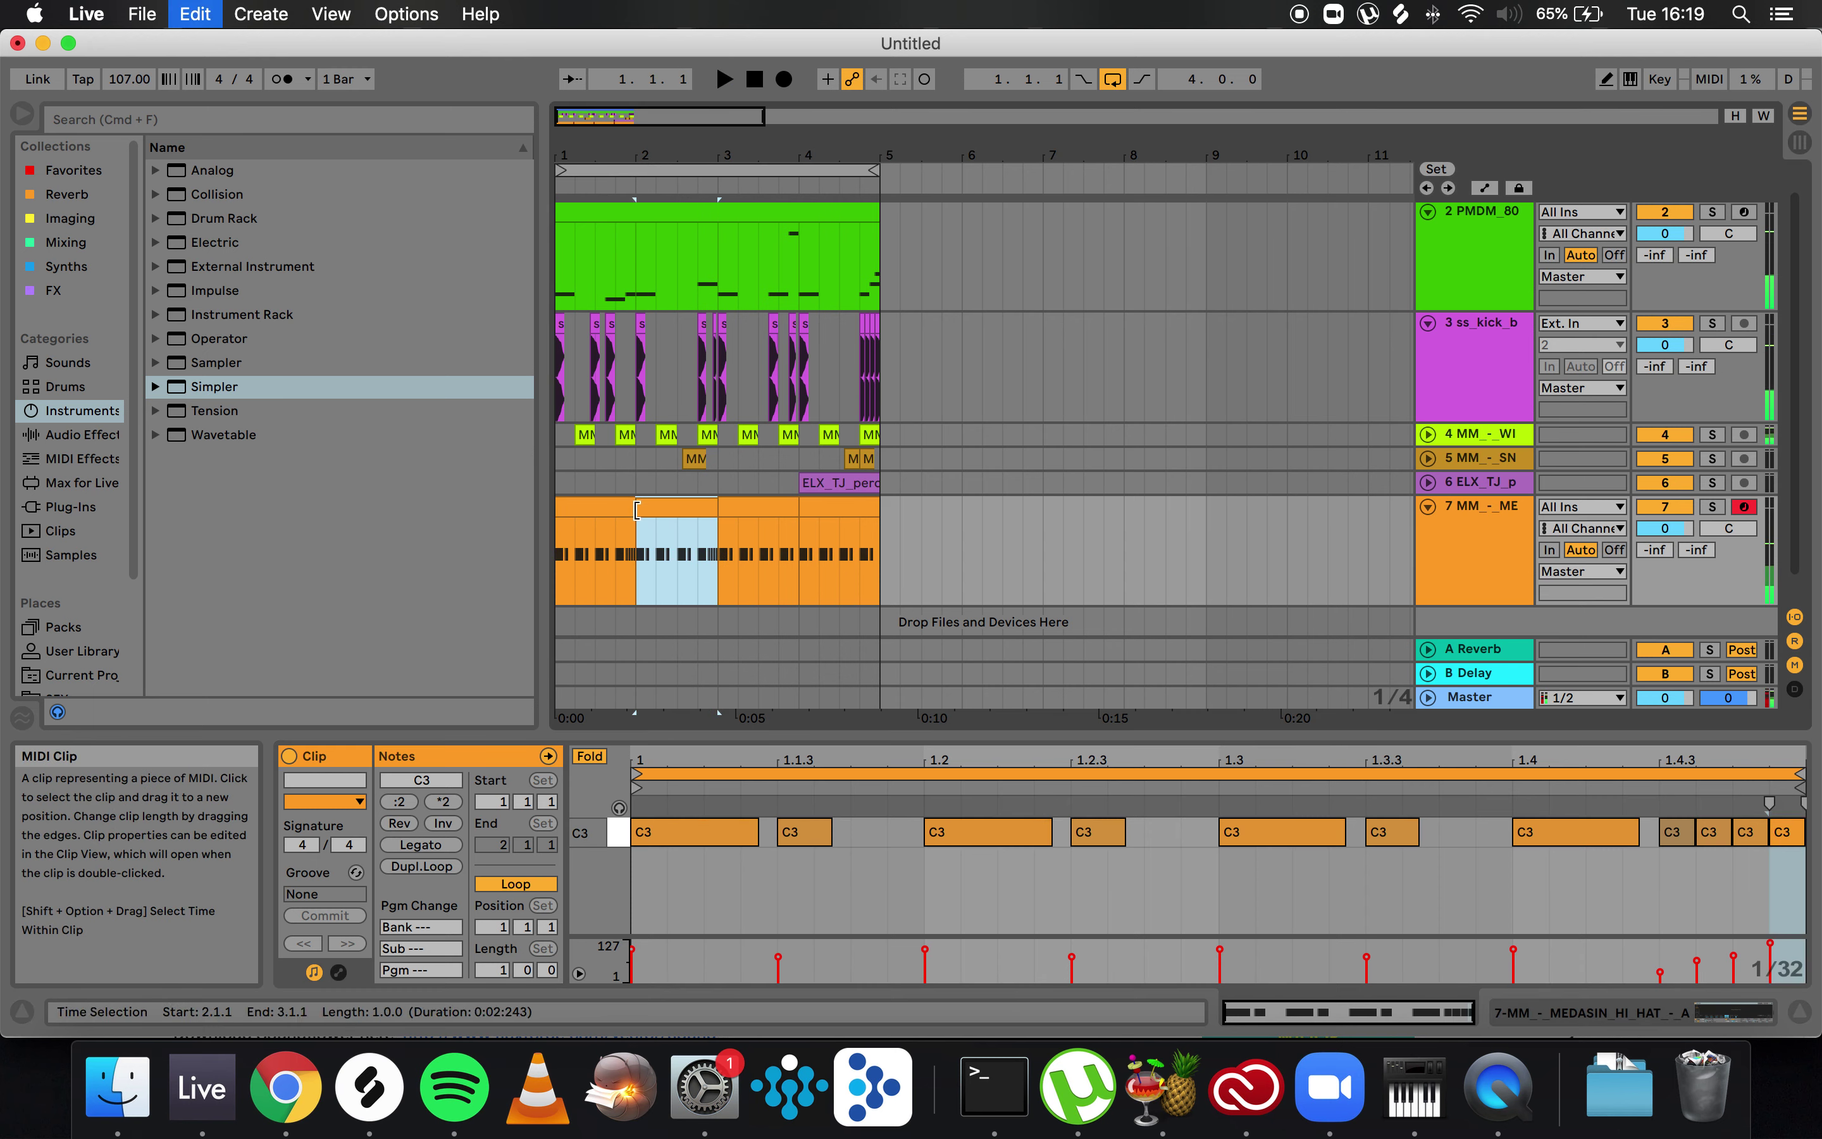
pyautogui.press('super+d')
pyautogui.press('super+d')
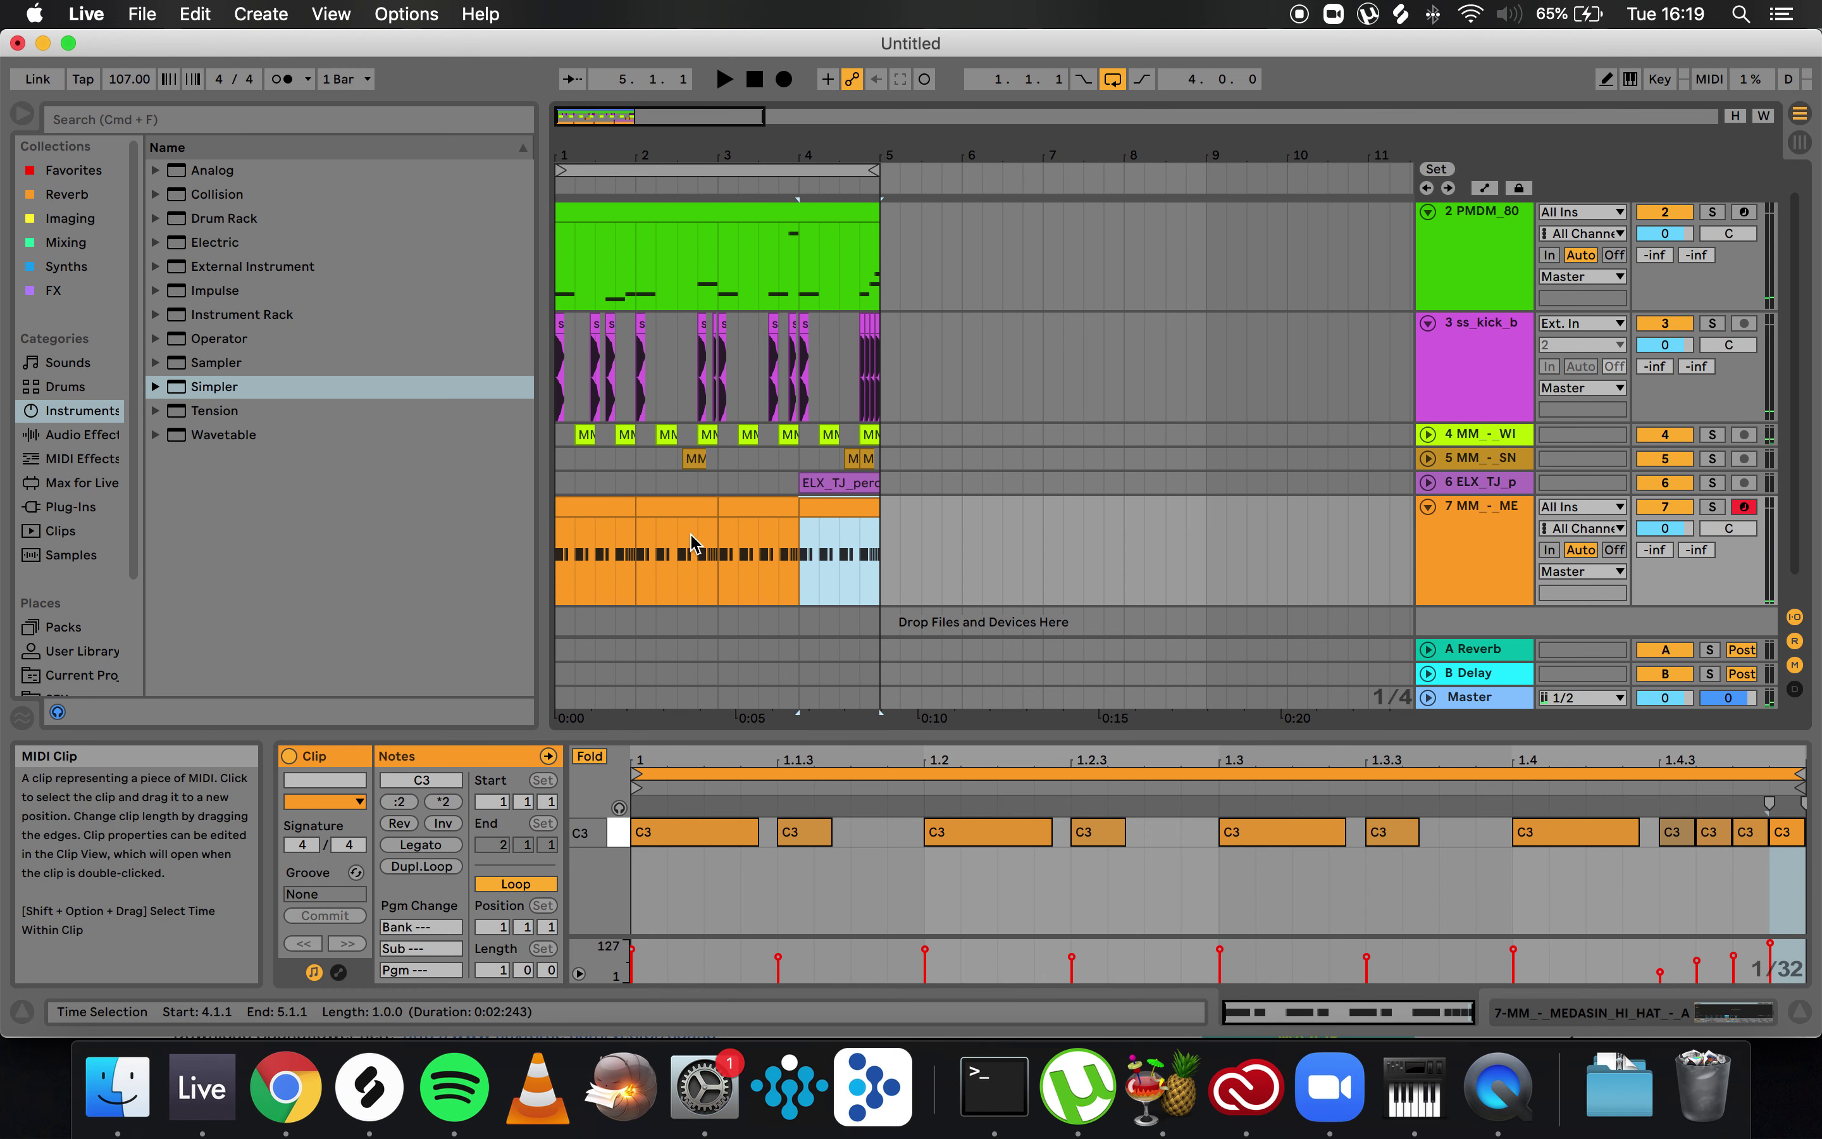
pyautogui.click(576, 516)
pyautogui.press('space')
pyautogui.click(1429, 507)
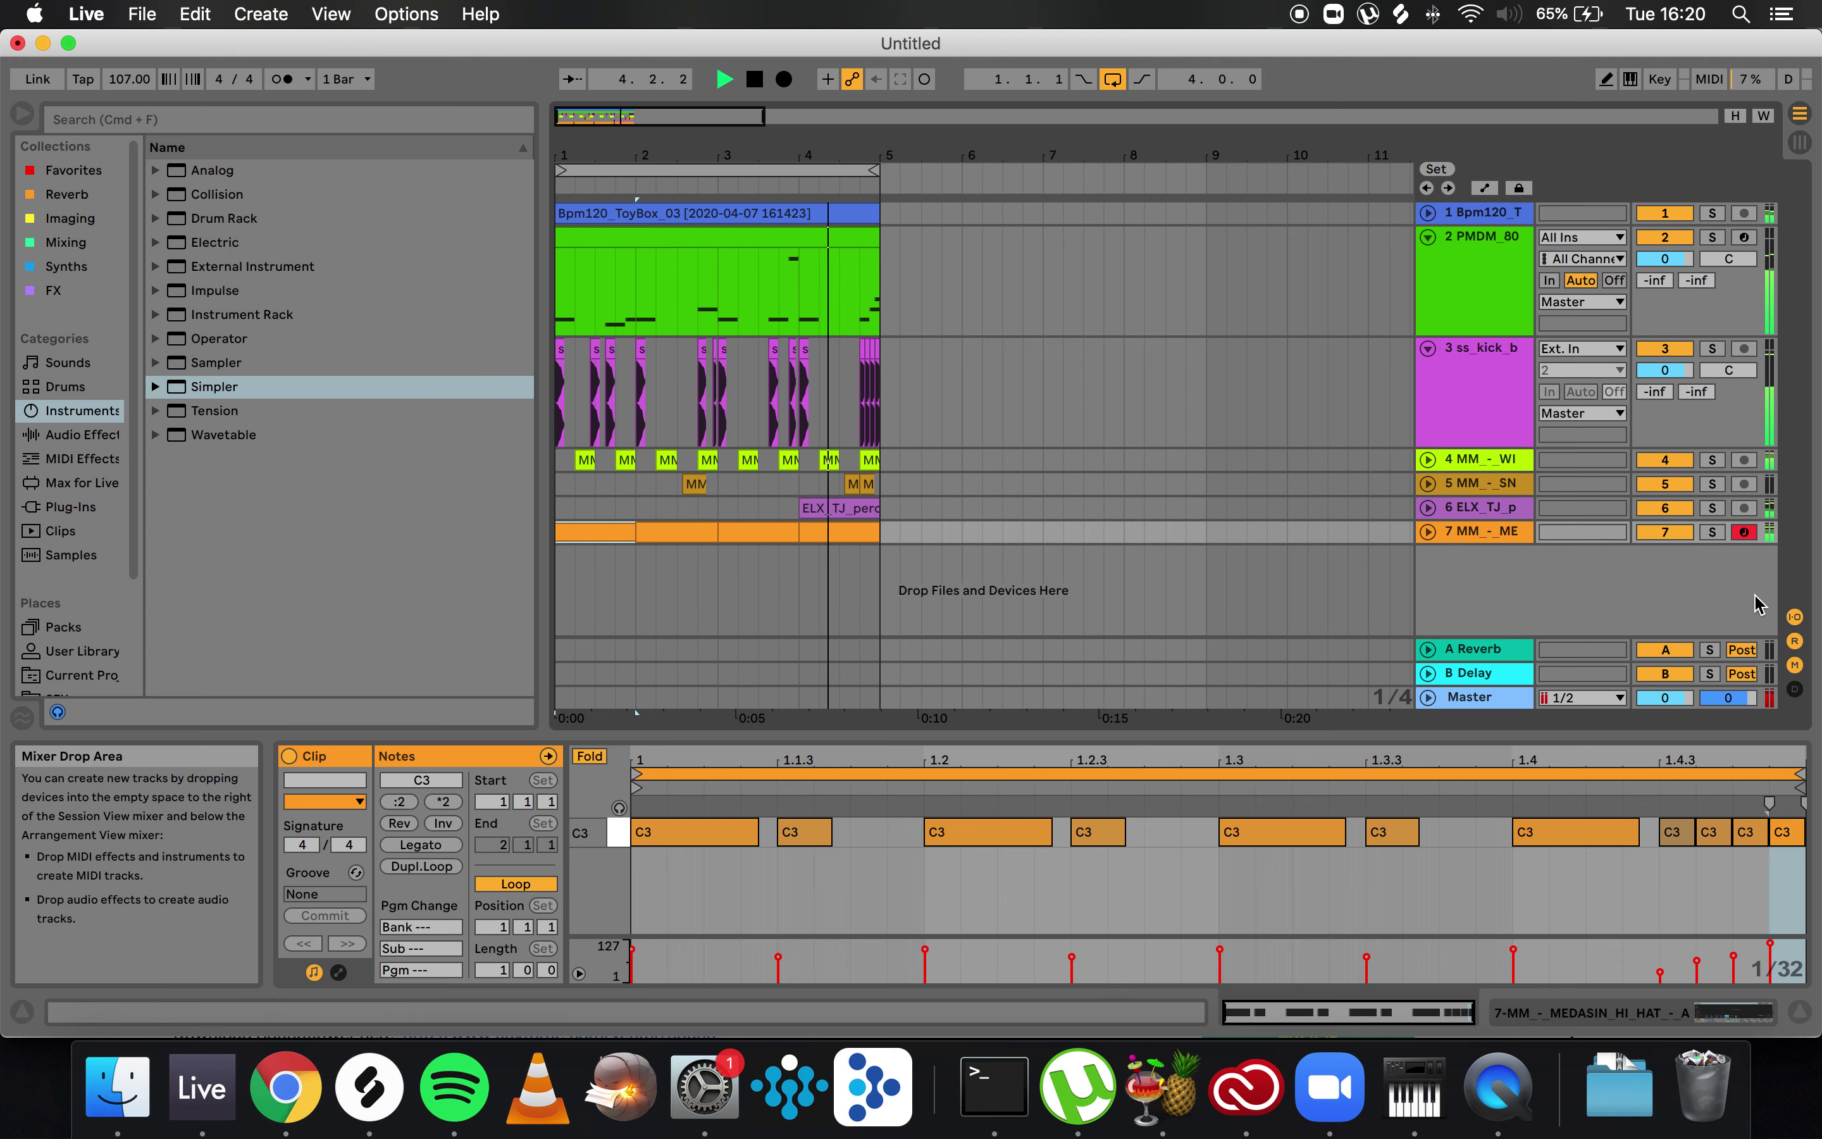
# - Add an audio track and place PMDP2_Vocal_124_Got_It_Out.wav from Splice at bar 1, keeping the clip warped
pyautogui.press('super+t')
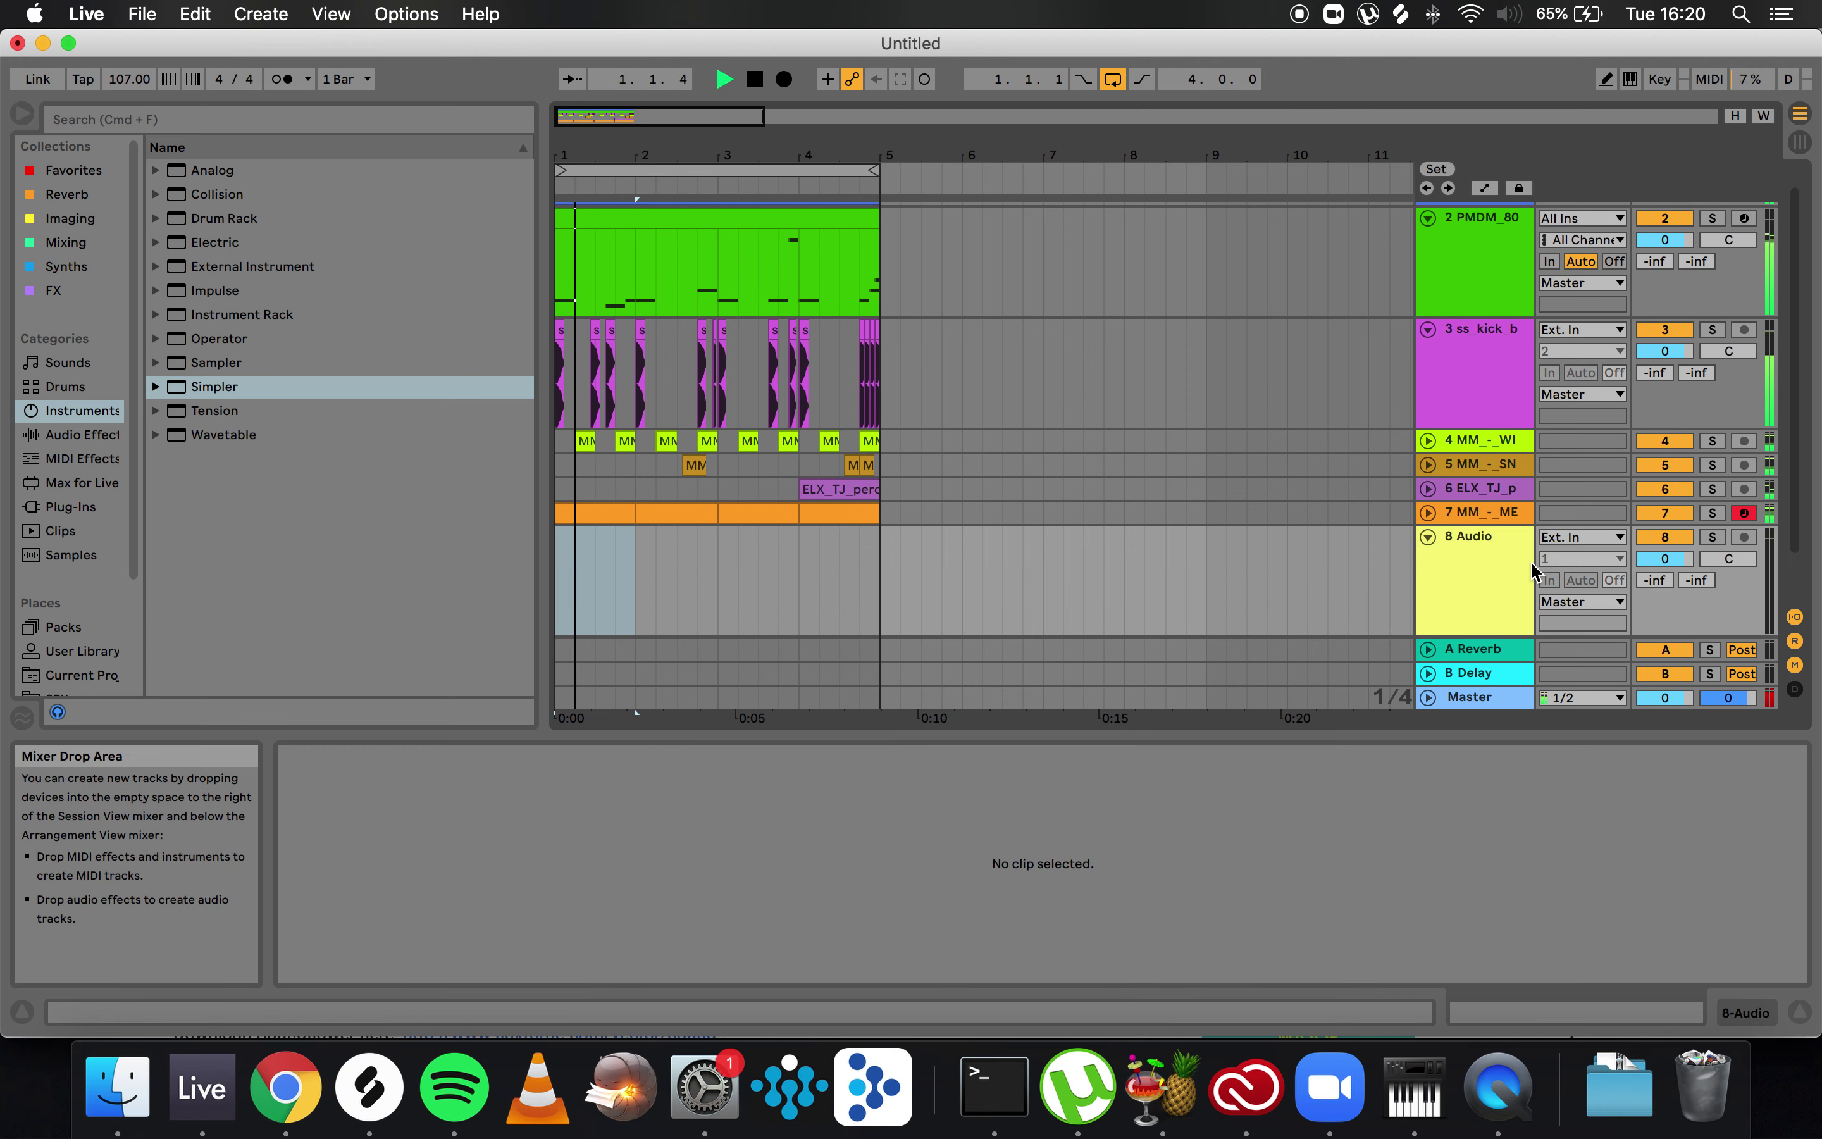
pyautogui.click(369, 1088)
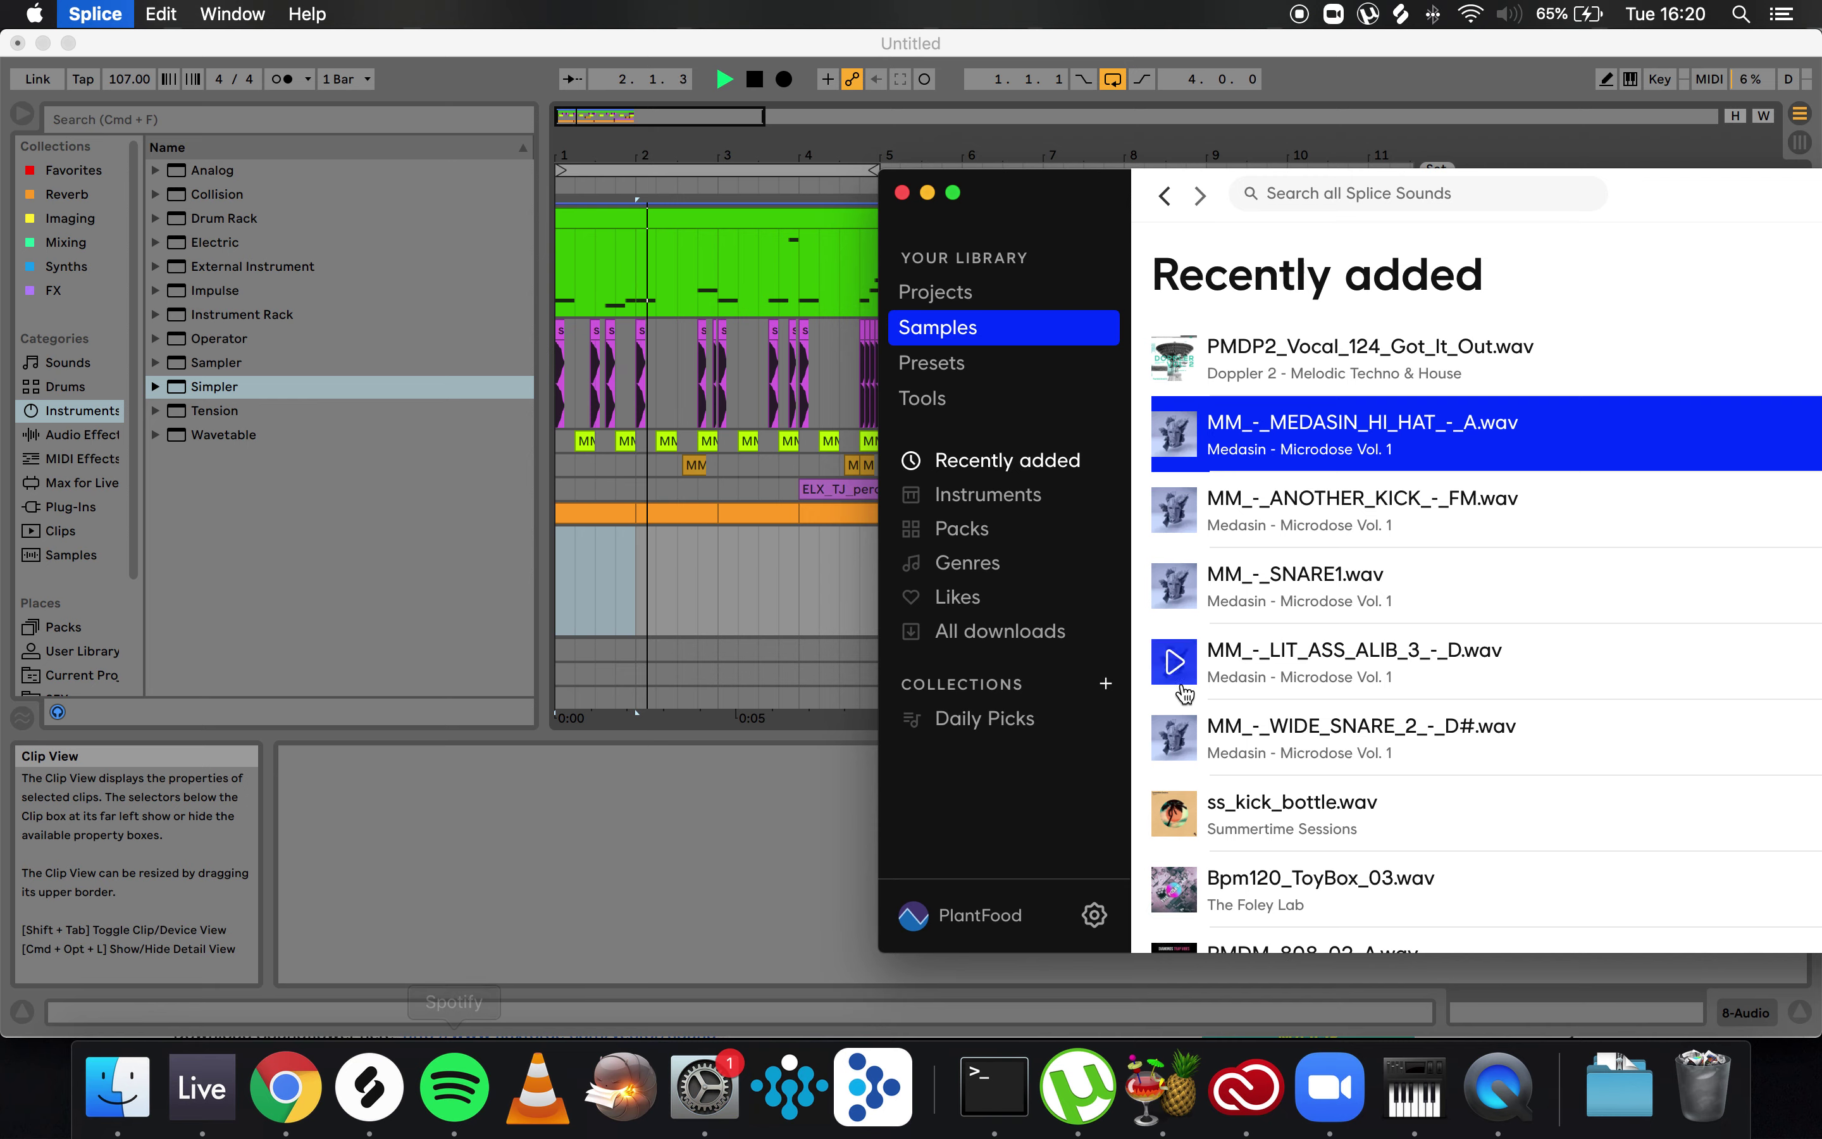
pyautogui.click(694, 556)
pyautogui.press('space')
pyautogui.click(369, 1087)
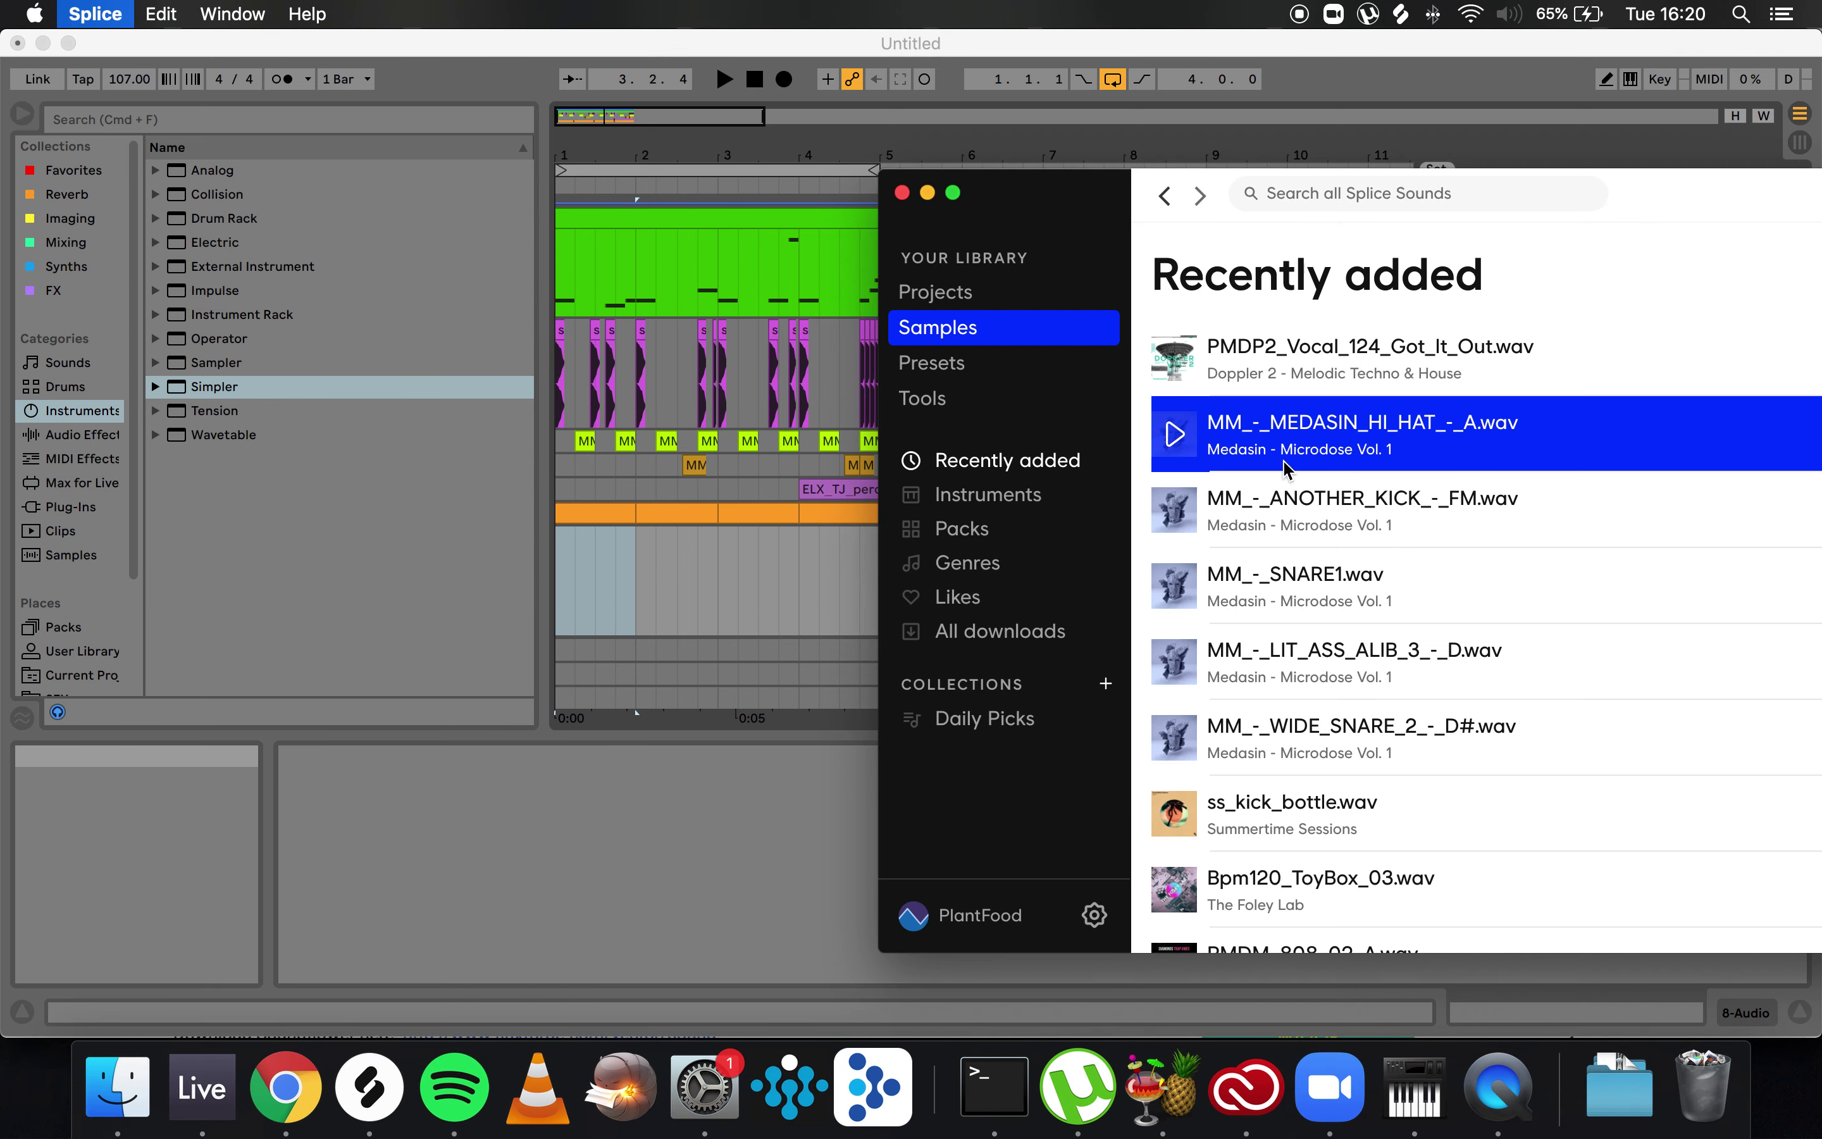
pyautogui.click(1181, 363)
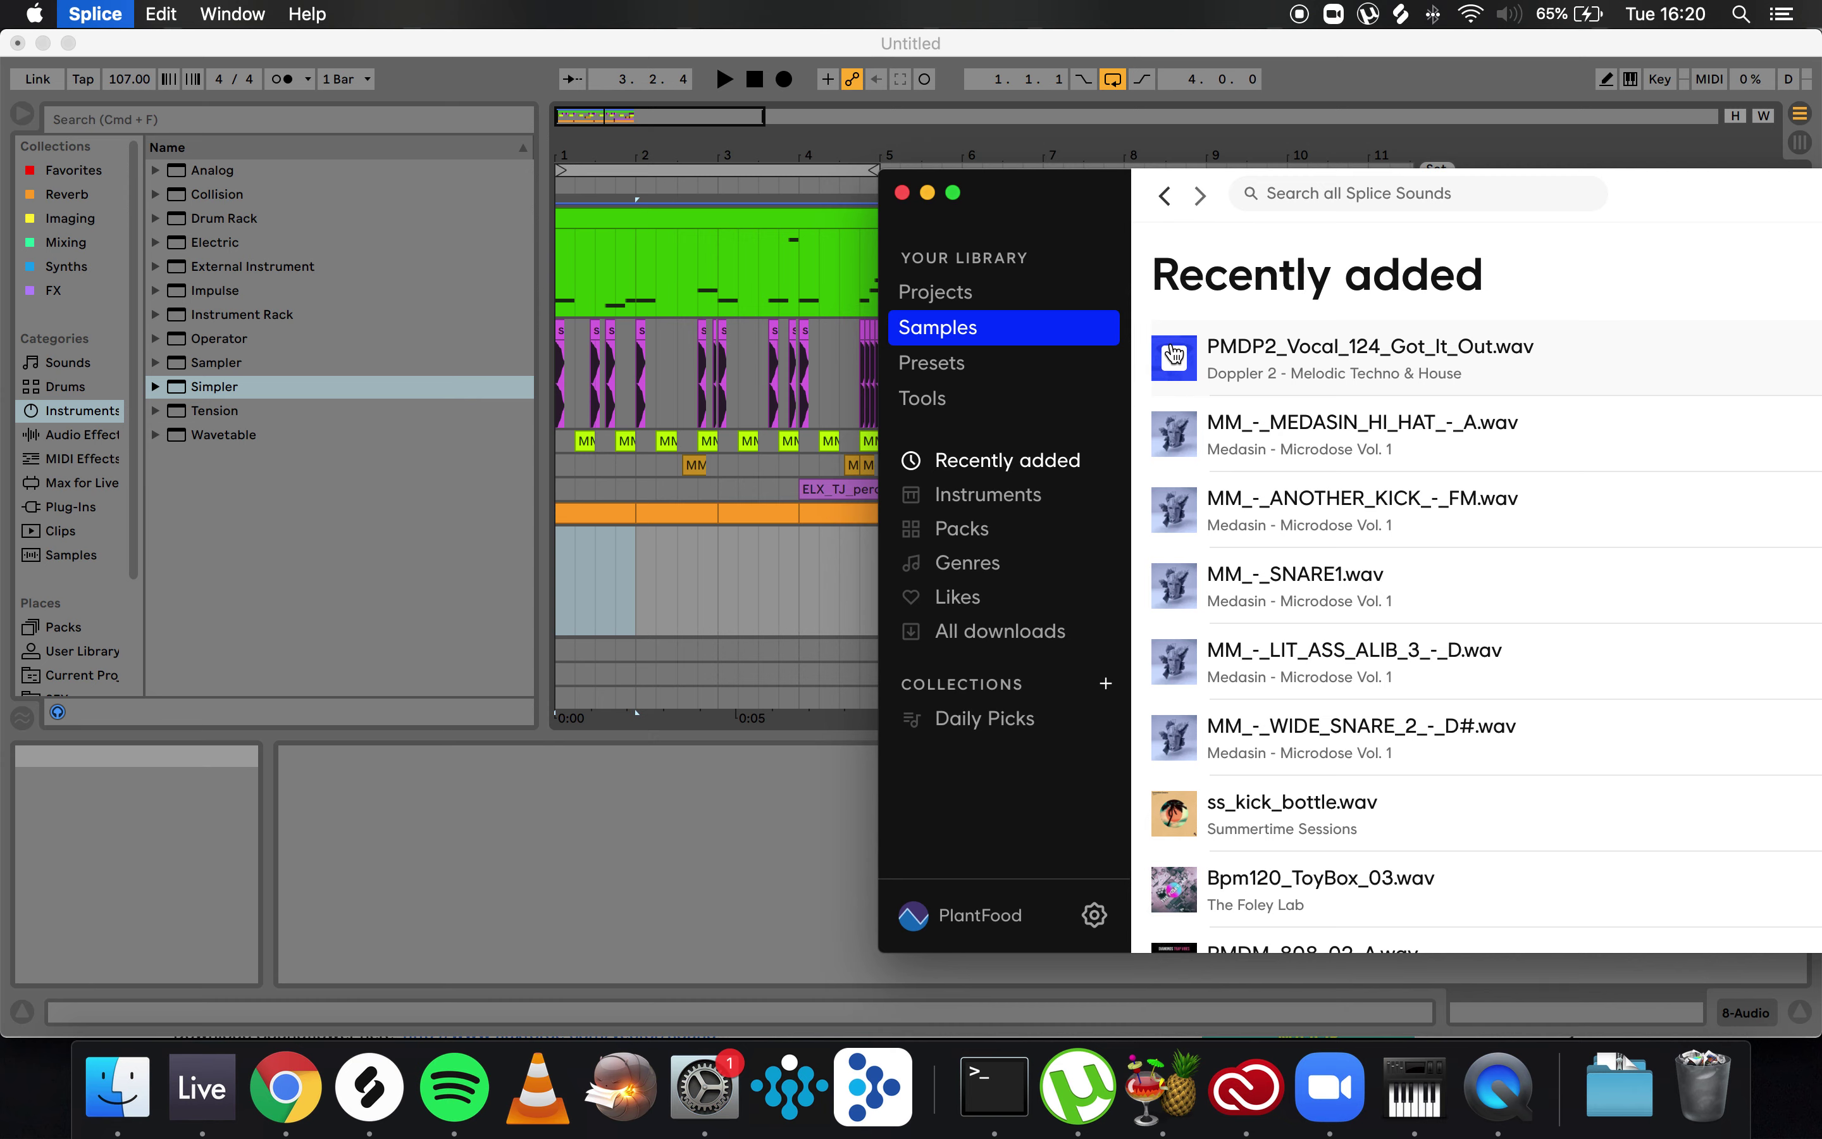
pyautogui.moveTo(1310, 365); pyautogui.dragTo(569, 573)
pyautogui.click(556, 777)
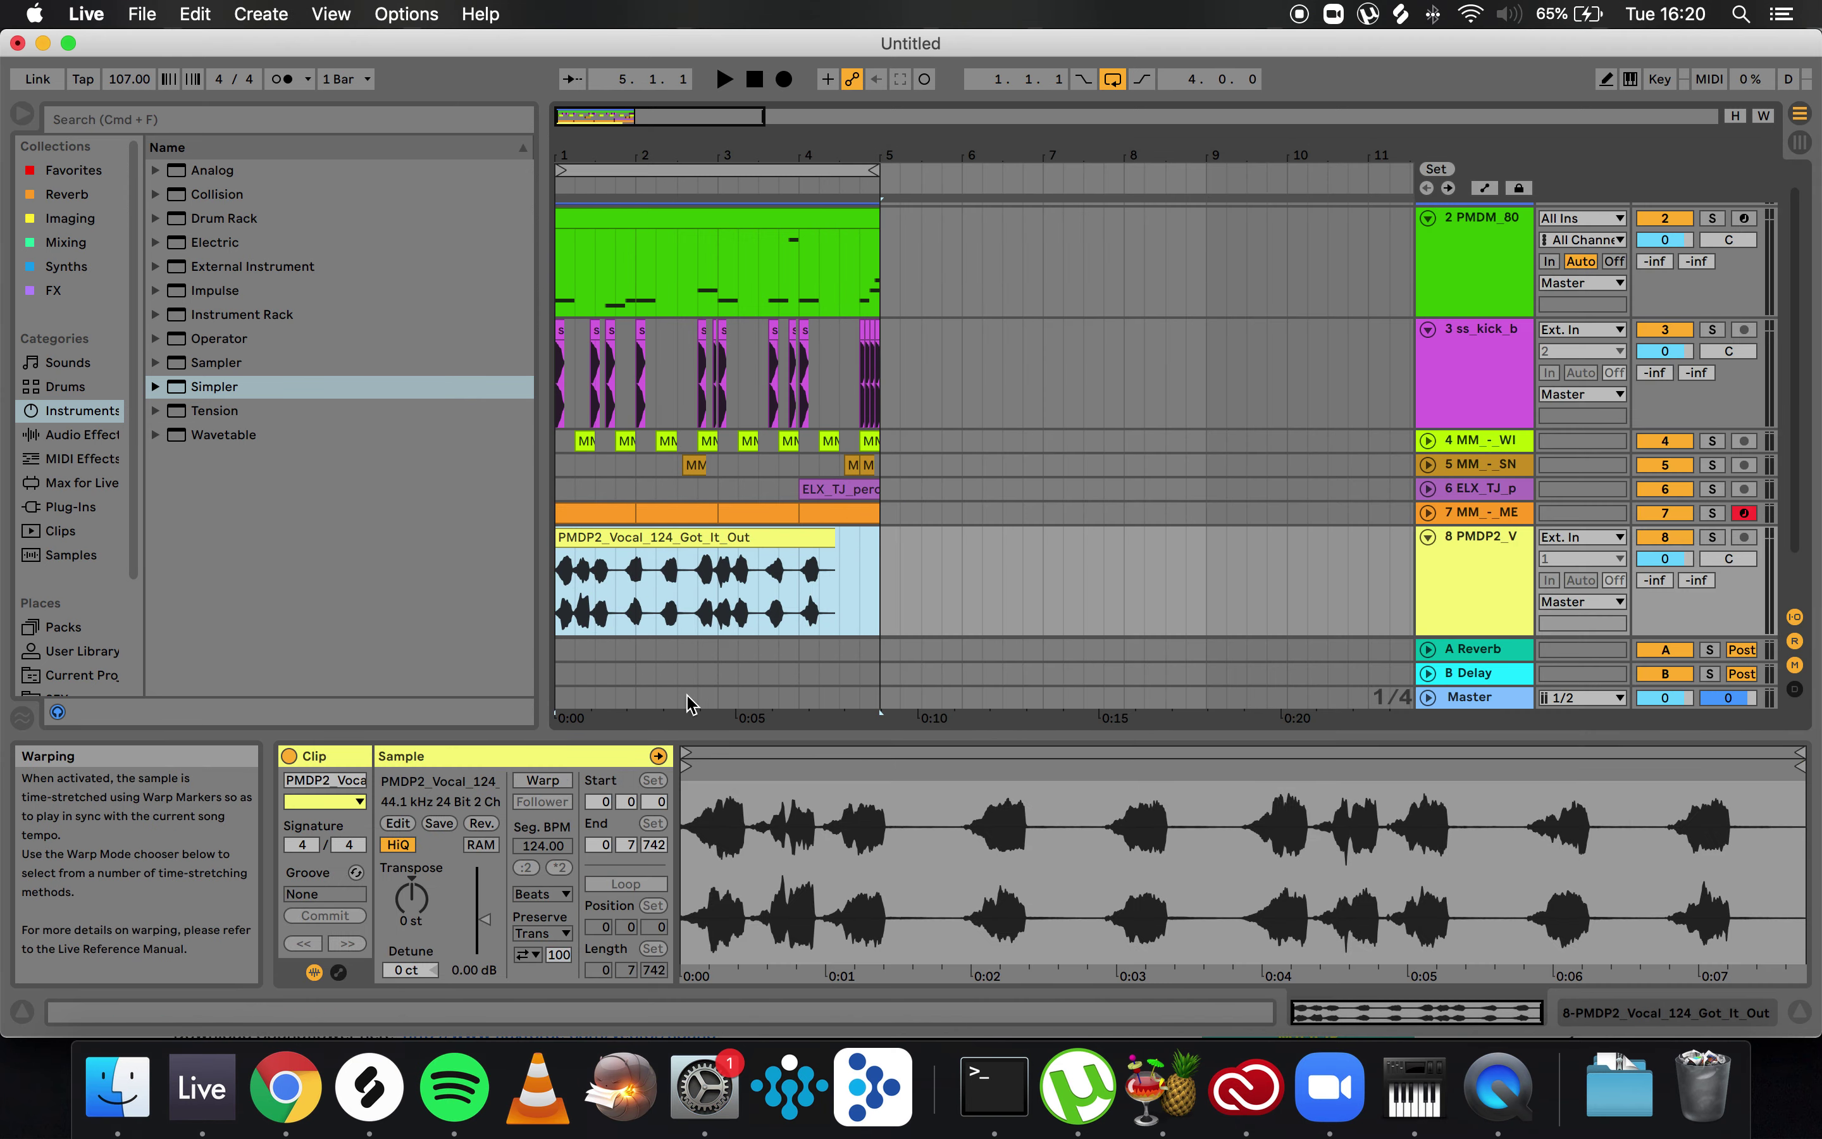
pyautogui.press('super+z')
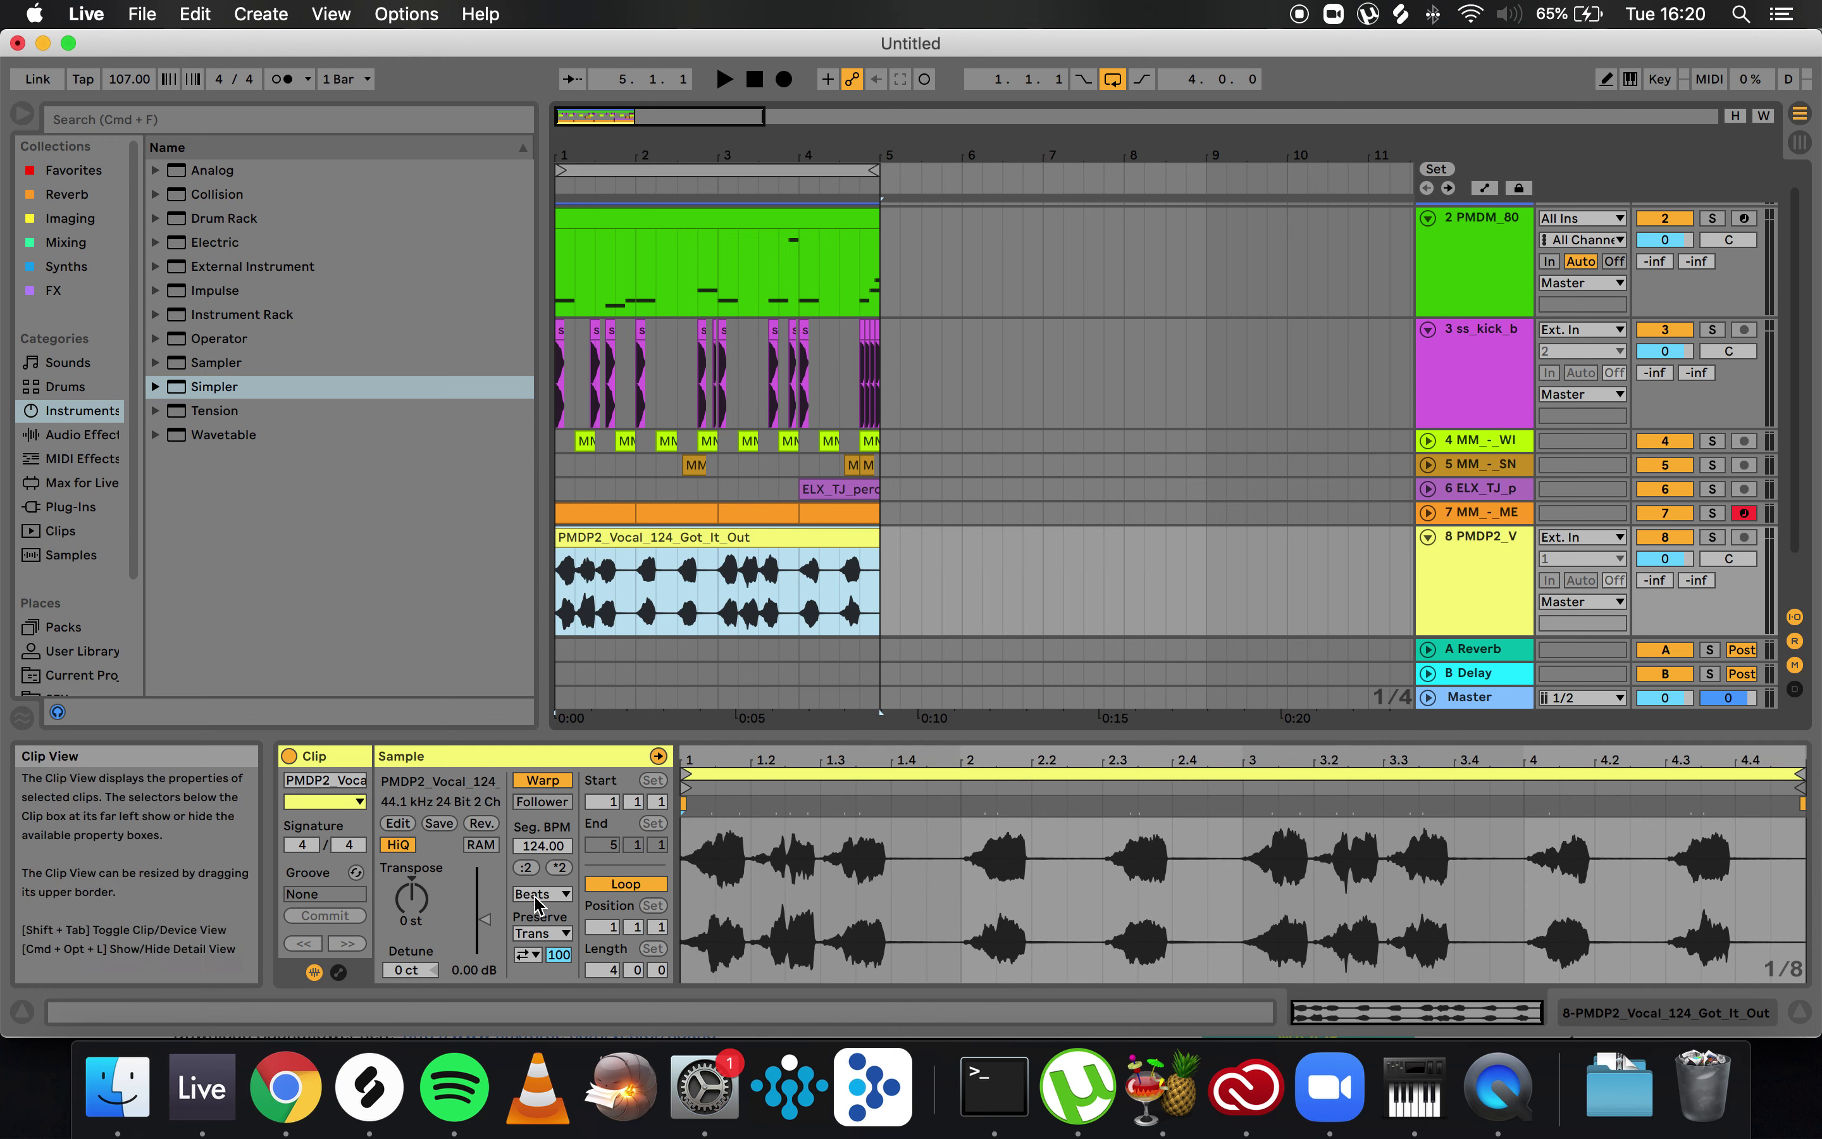
# - Set the vocal clip's warp mode to Complex Pro, transpose it to 8 st, and lower its gain to -17.0 dB
pyautogui.click(542, 893)
pyautogui.click(543, 982)
pyautogui.moveTo(484, 919); pyautogui.dragTo(414, 877)
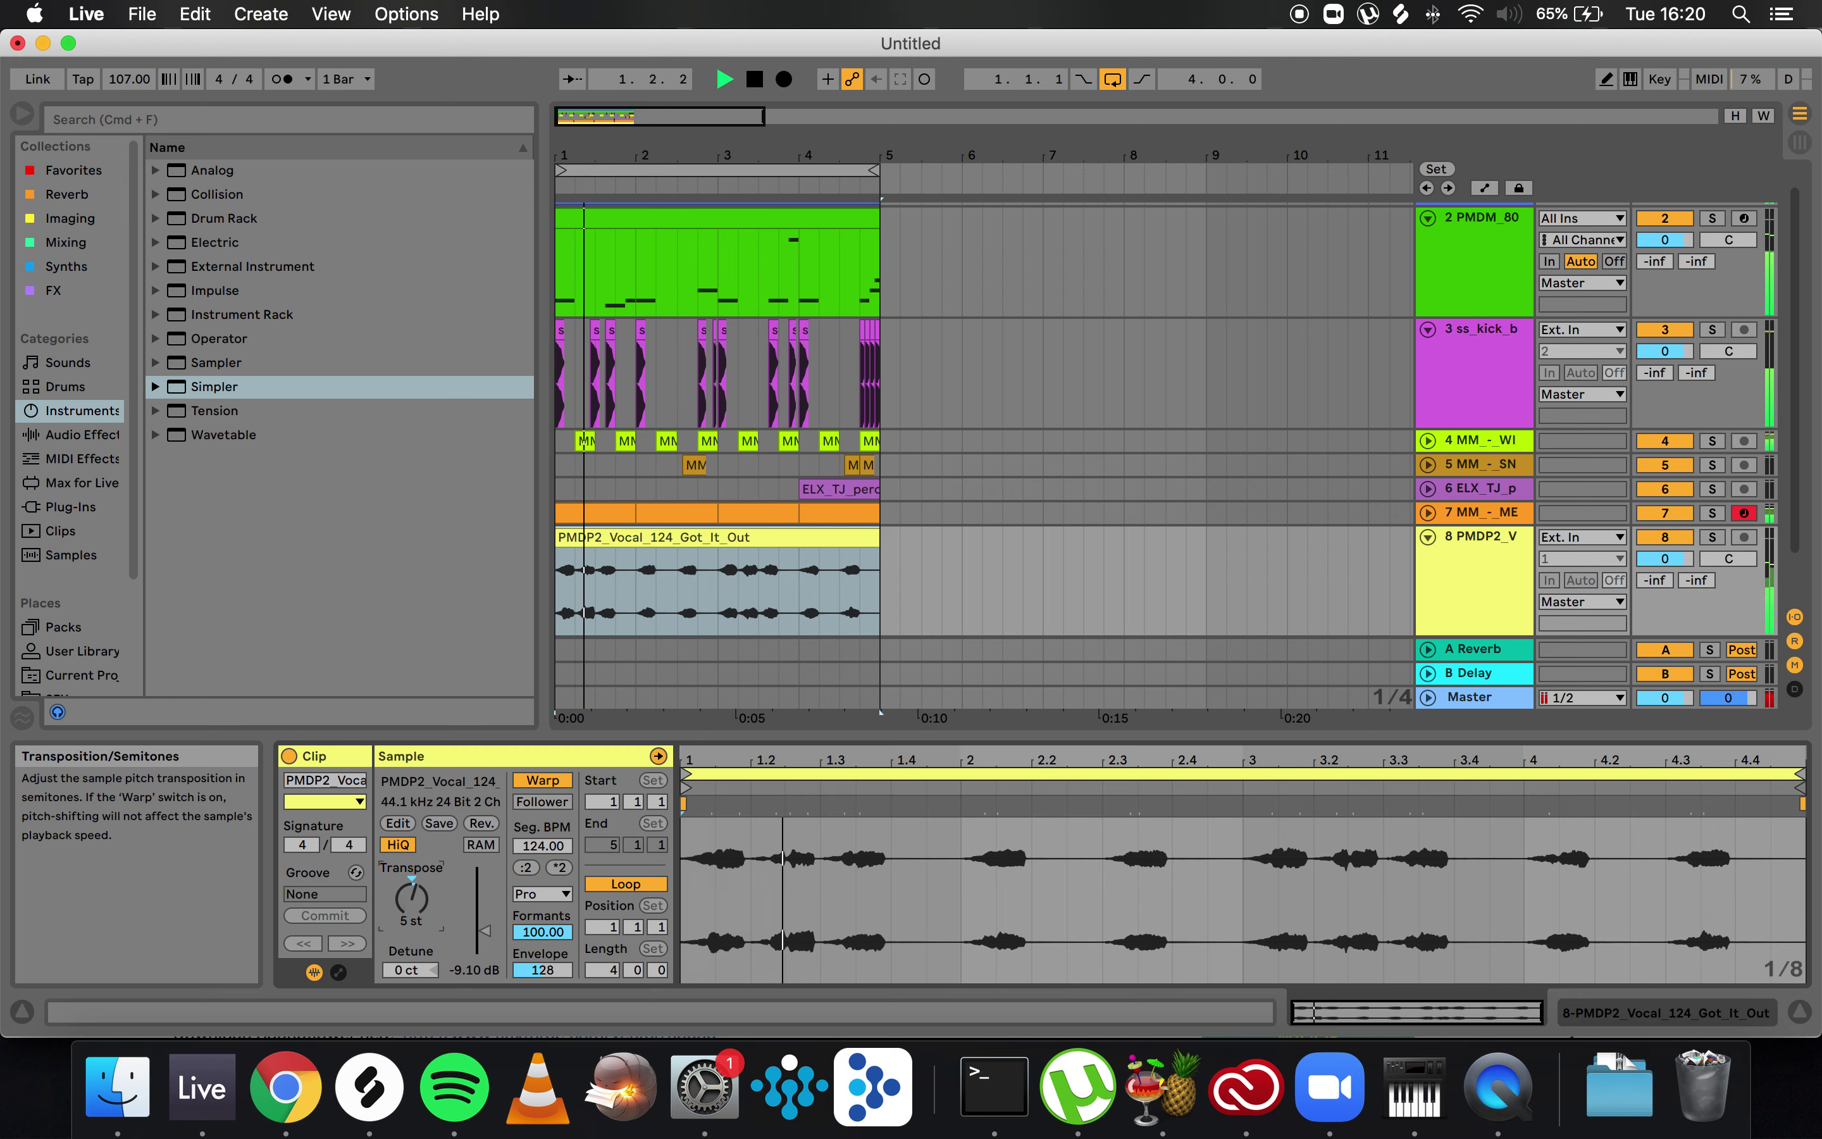
pyautogui.moveTo(484, 931); pyautogui.dragTo(484, 940)
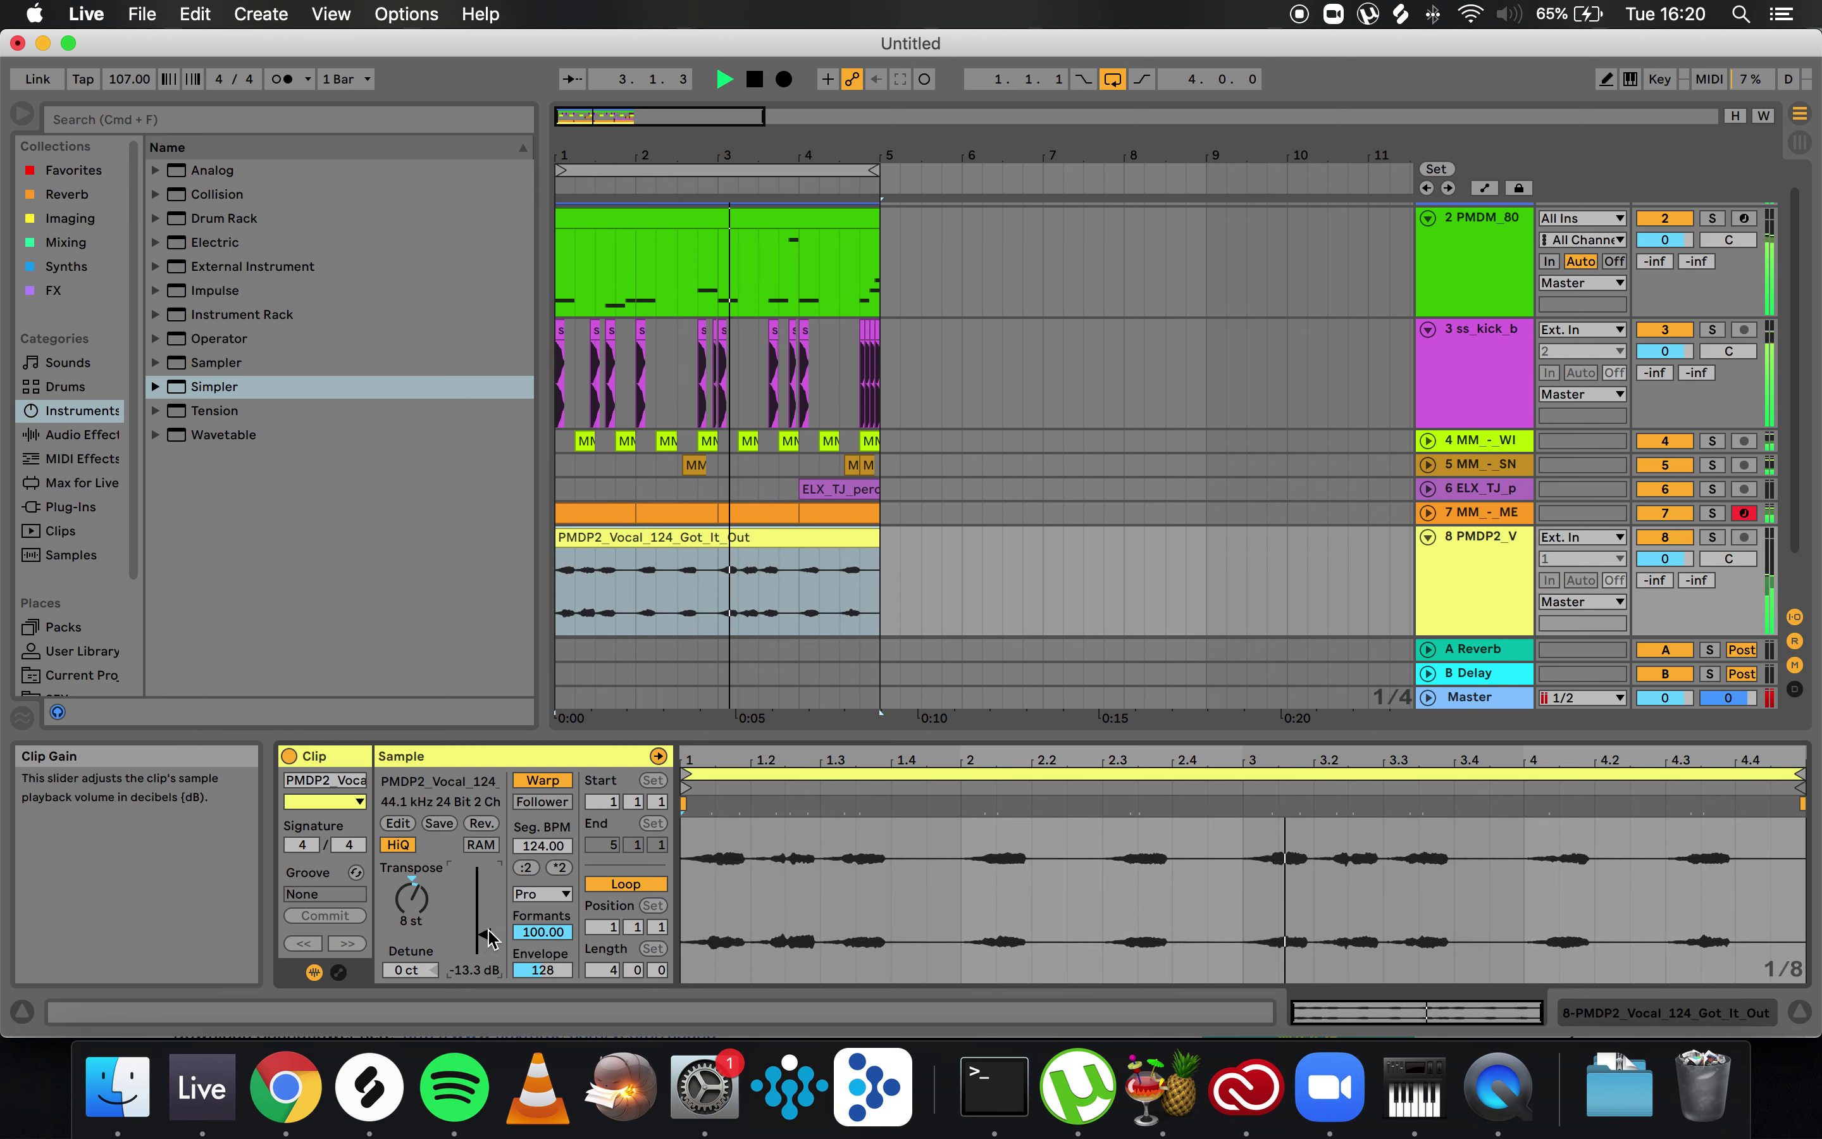
pyautogui.moveTo(487, 936); pyautogui.dragTo(487, 942)
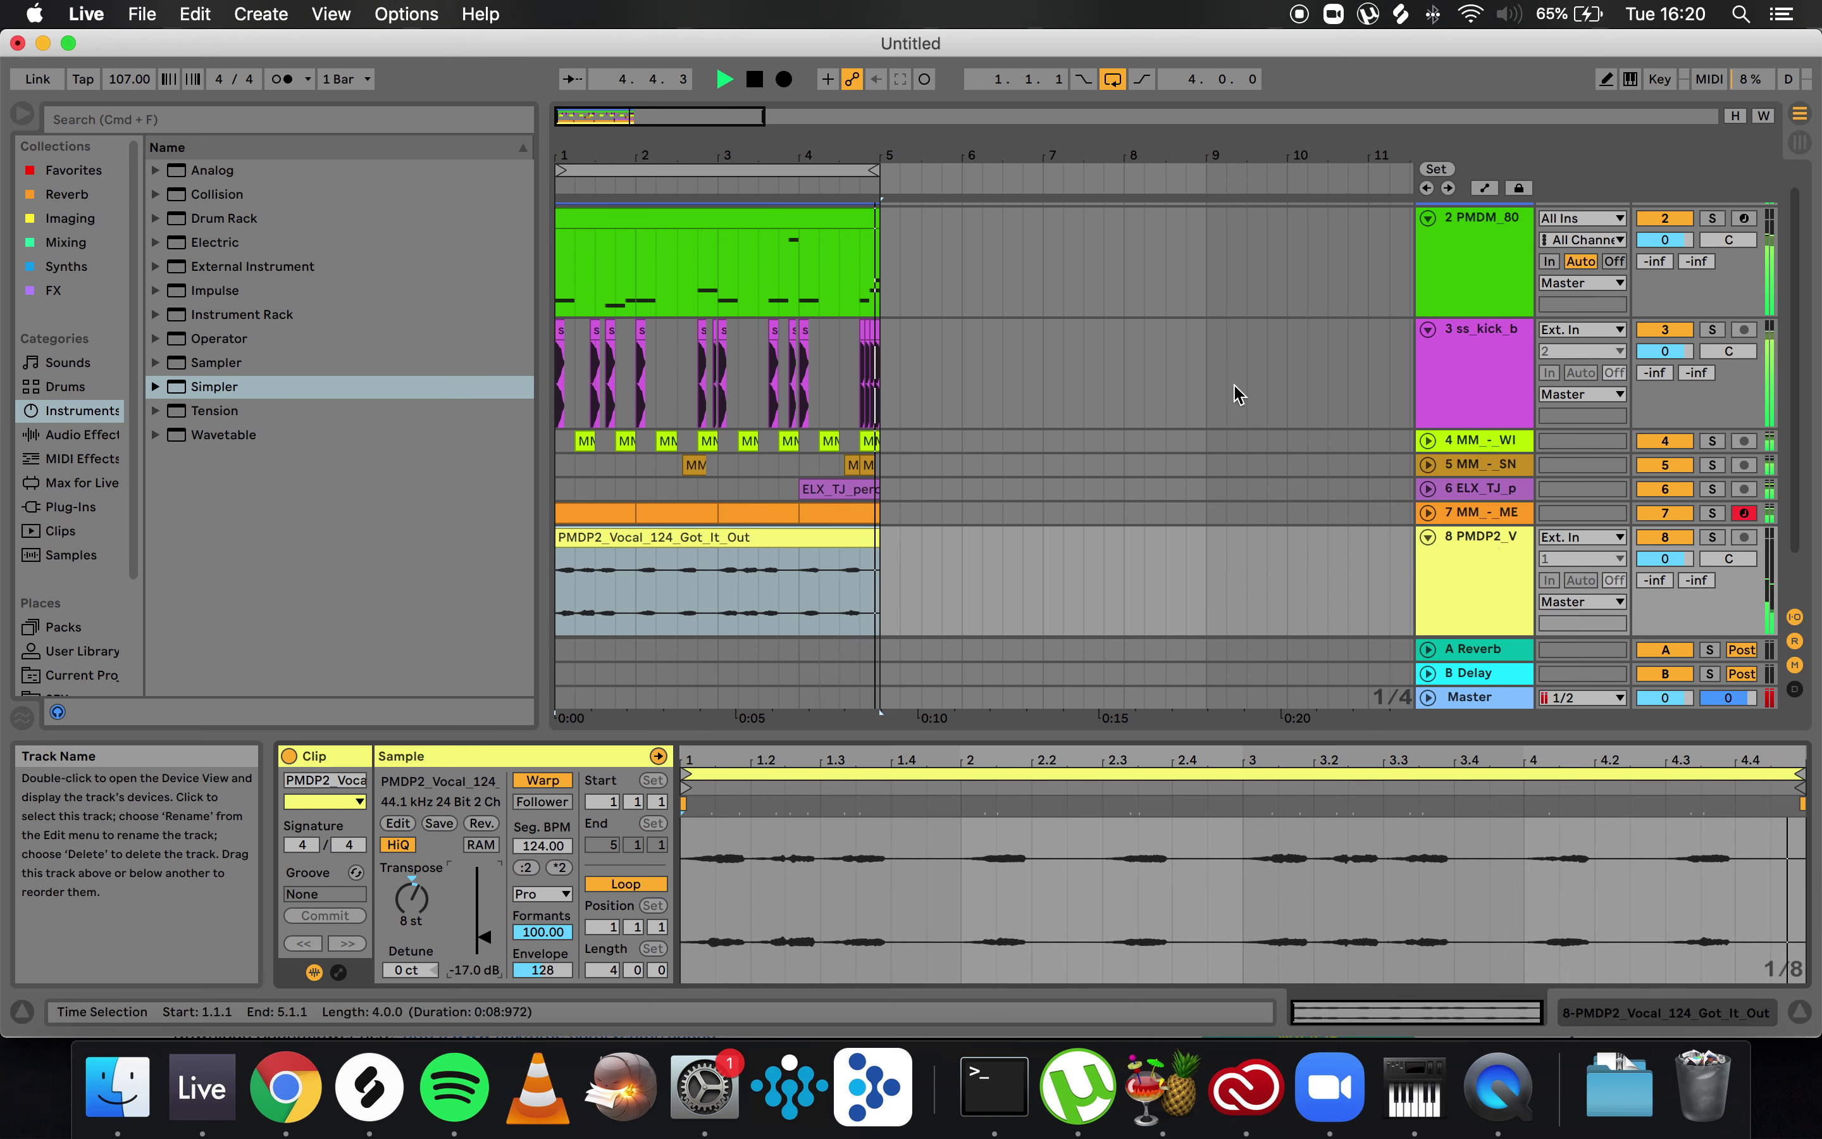
# - Add Auto Filter to the vocal track with a low-pass cutoff of 7.36 kHz
pyautogui.doubleClick(1489, 541)
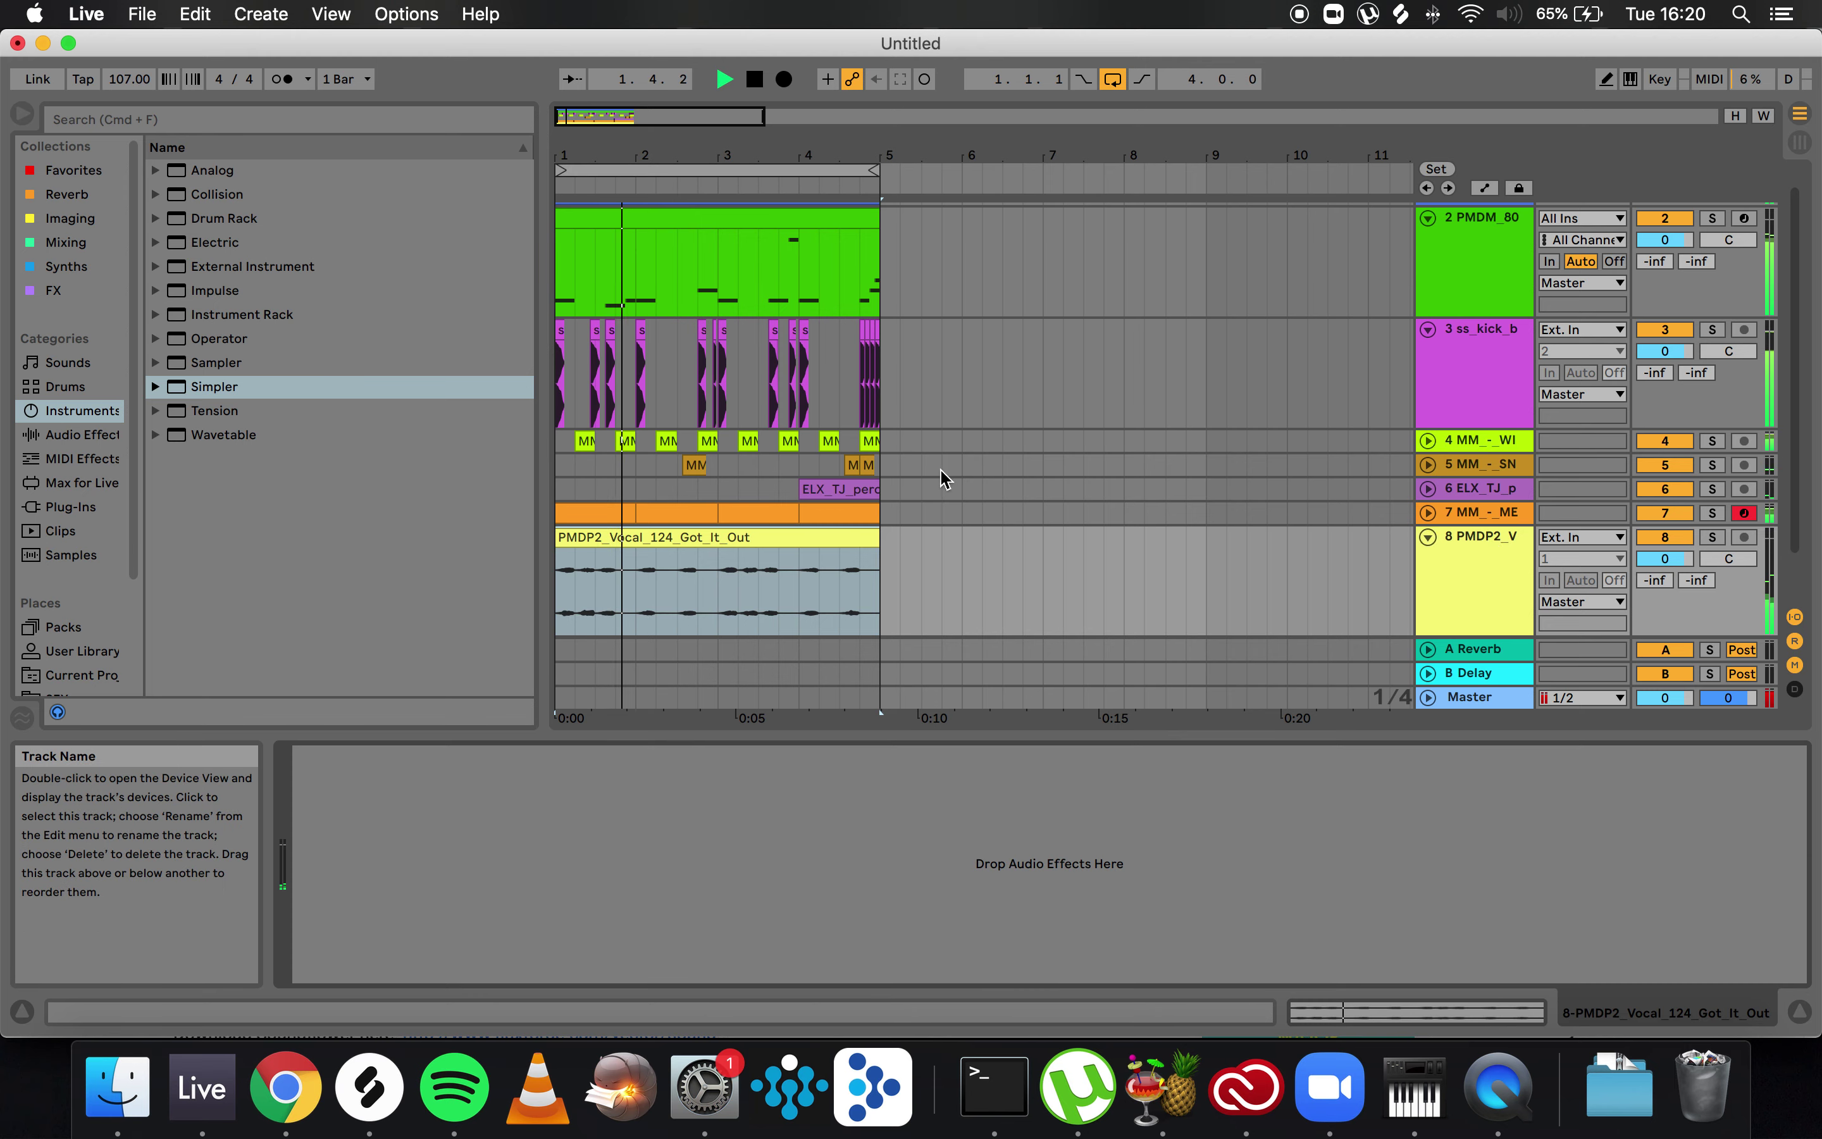
pyautogui.click(73, 170)
pyautogui.moveTo(223, 170); pyautogui.dragTo(741, 558)
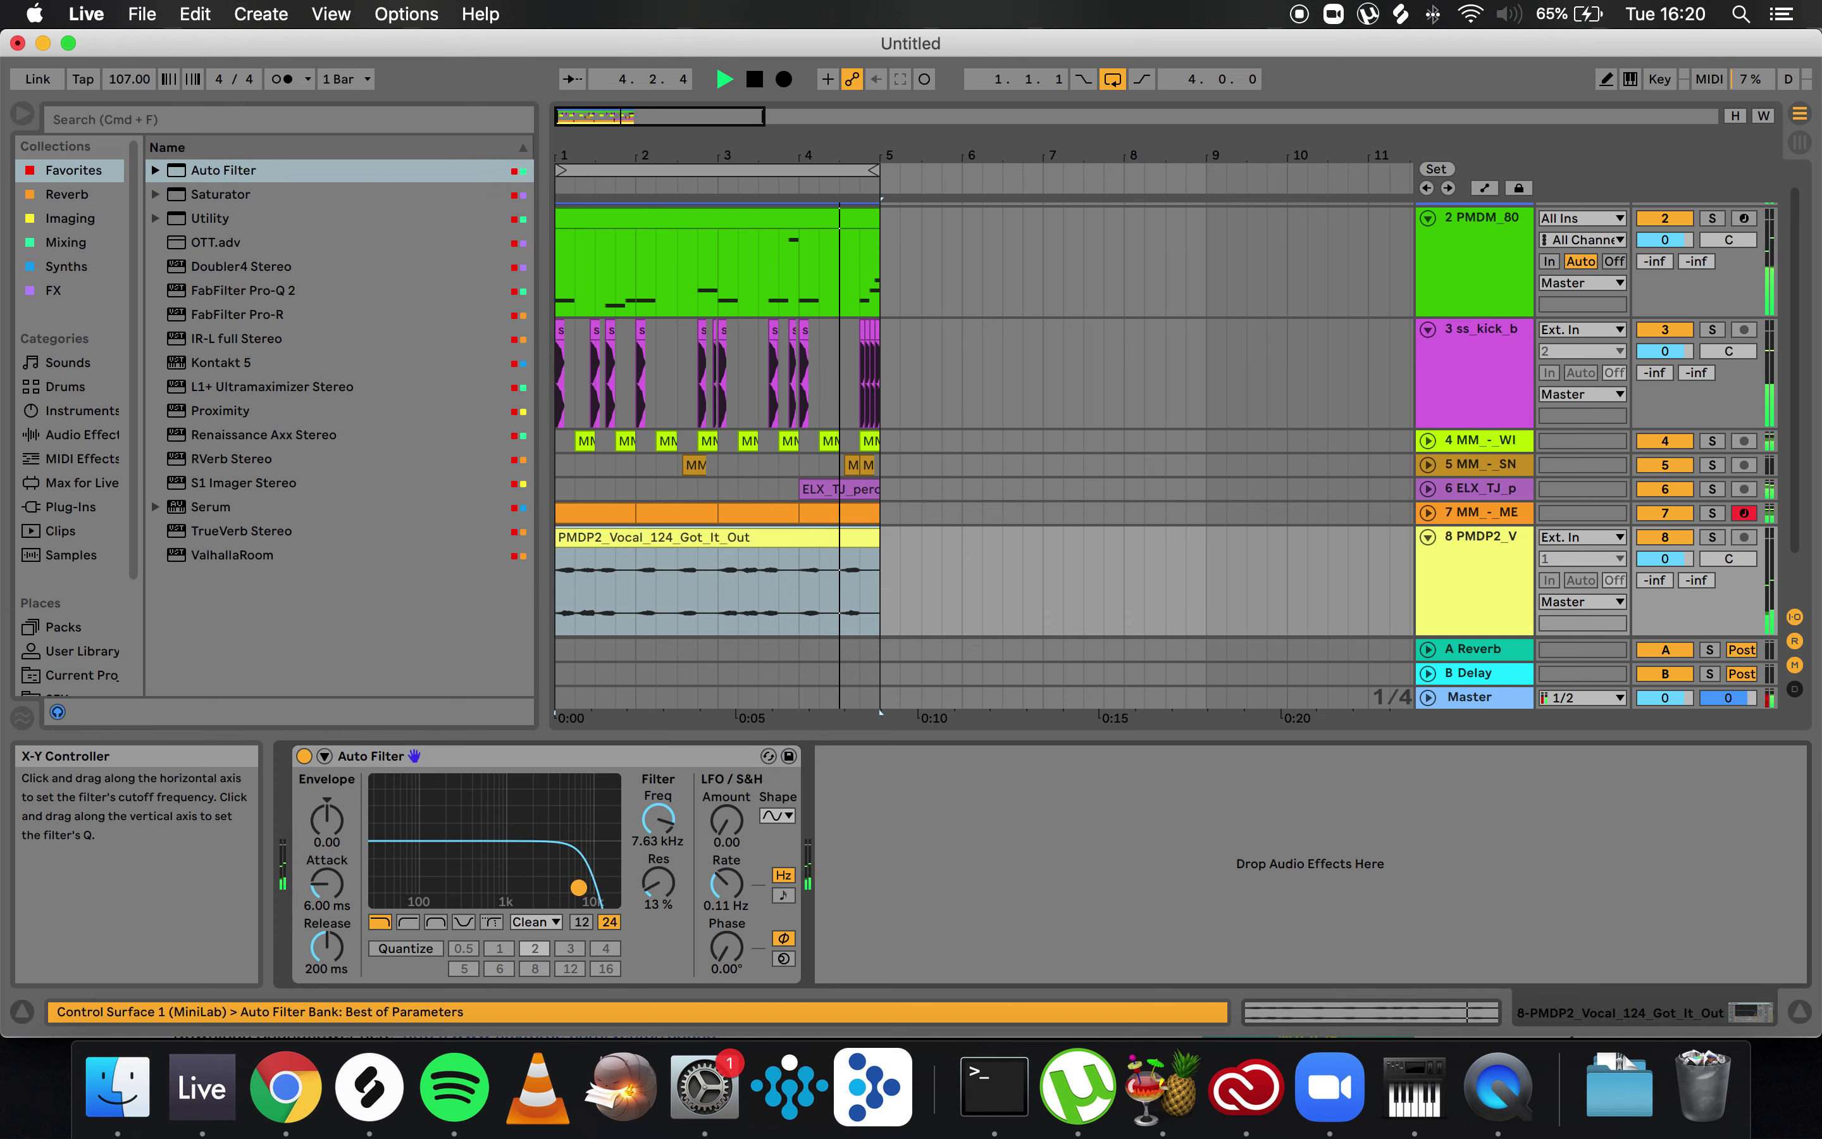
pyautogui.moveTo(579, 888); pyautogui.dragTo(577, 887)
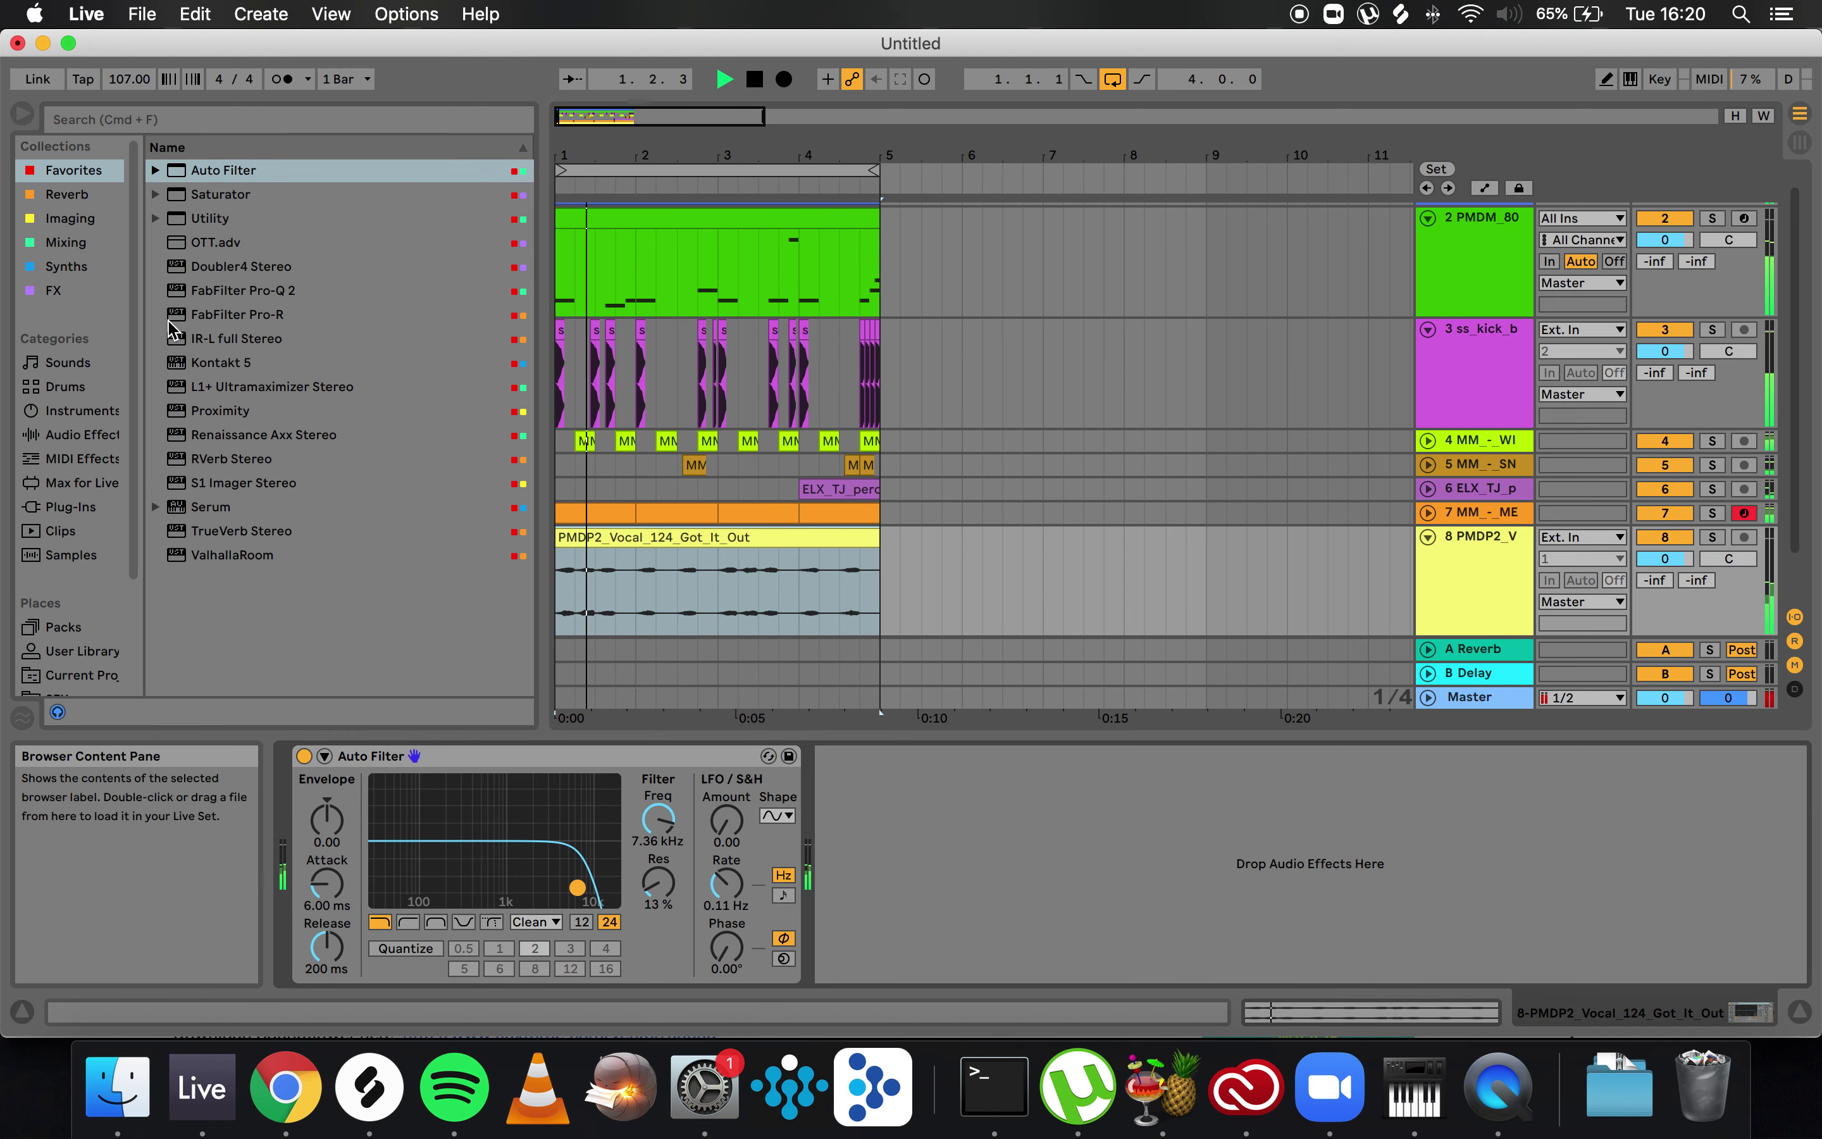
# - Insert FabFilter Pro-Q 2 before the vocal's Auto Filter, with a low cut at 147.61 Hz and a slight bell boost near 500 Hz
pyautogui.click(67, 242)
pyautogui.moveTo(238, 221); pyautogui.dragTo(322, 862)
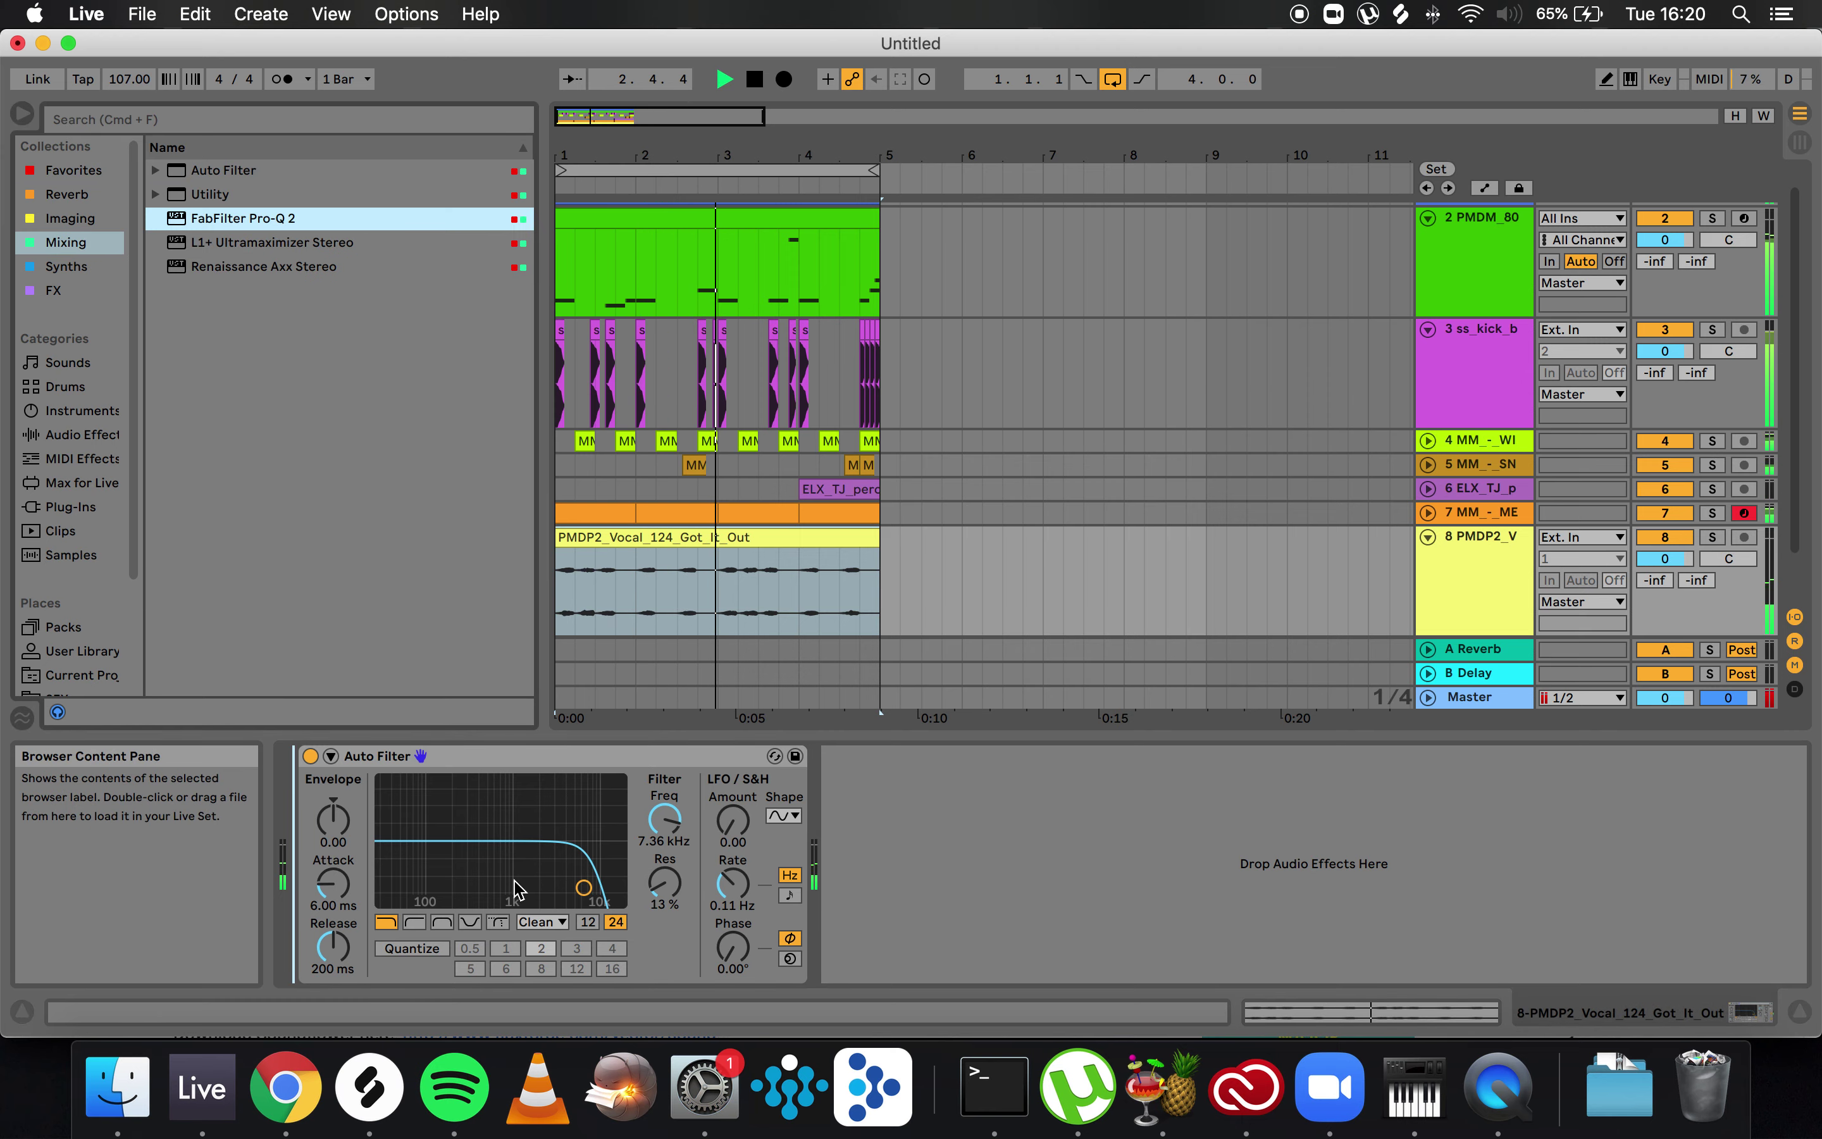
pyautogui.moveTo(512, 892); pyautogui.dragTo(514, 893)
pyautogui.moveTo(801, 622); pyautogui.dragTo(840, 676)
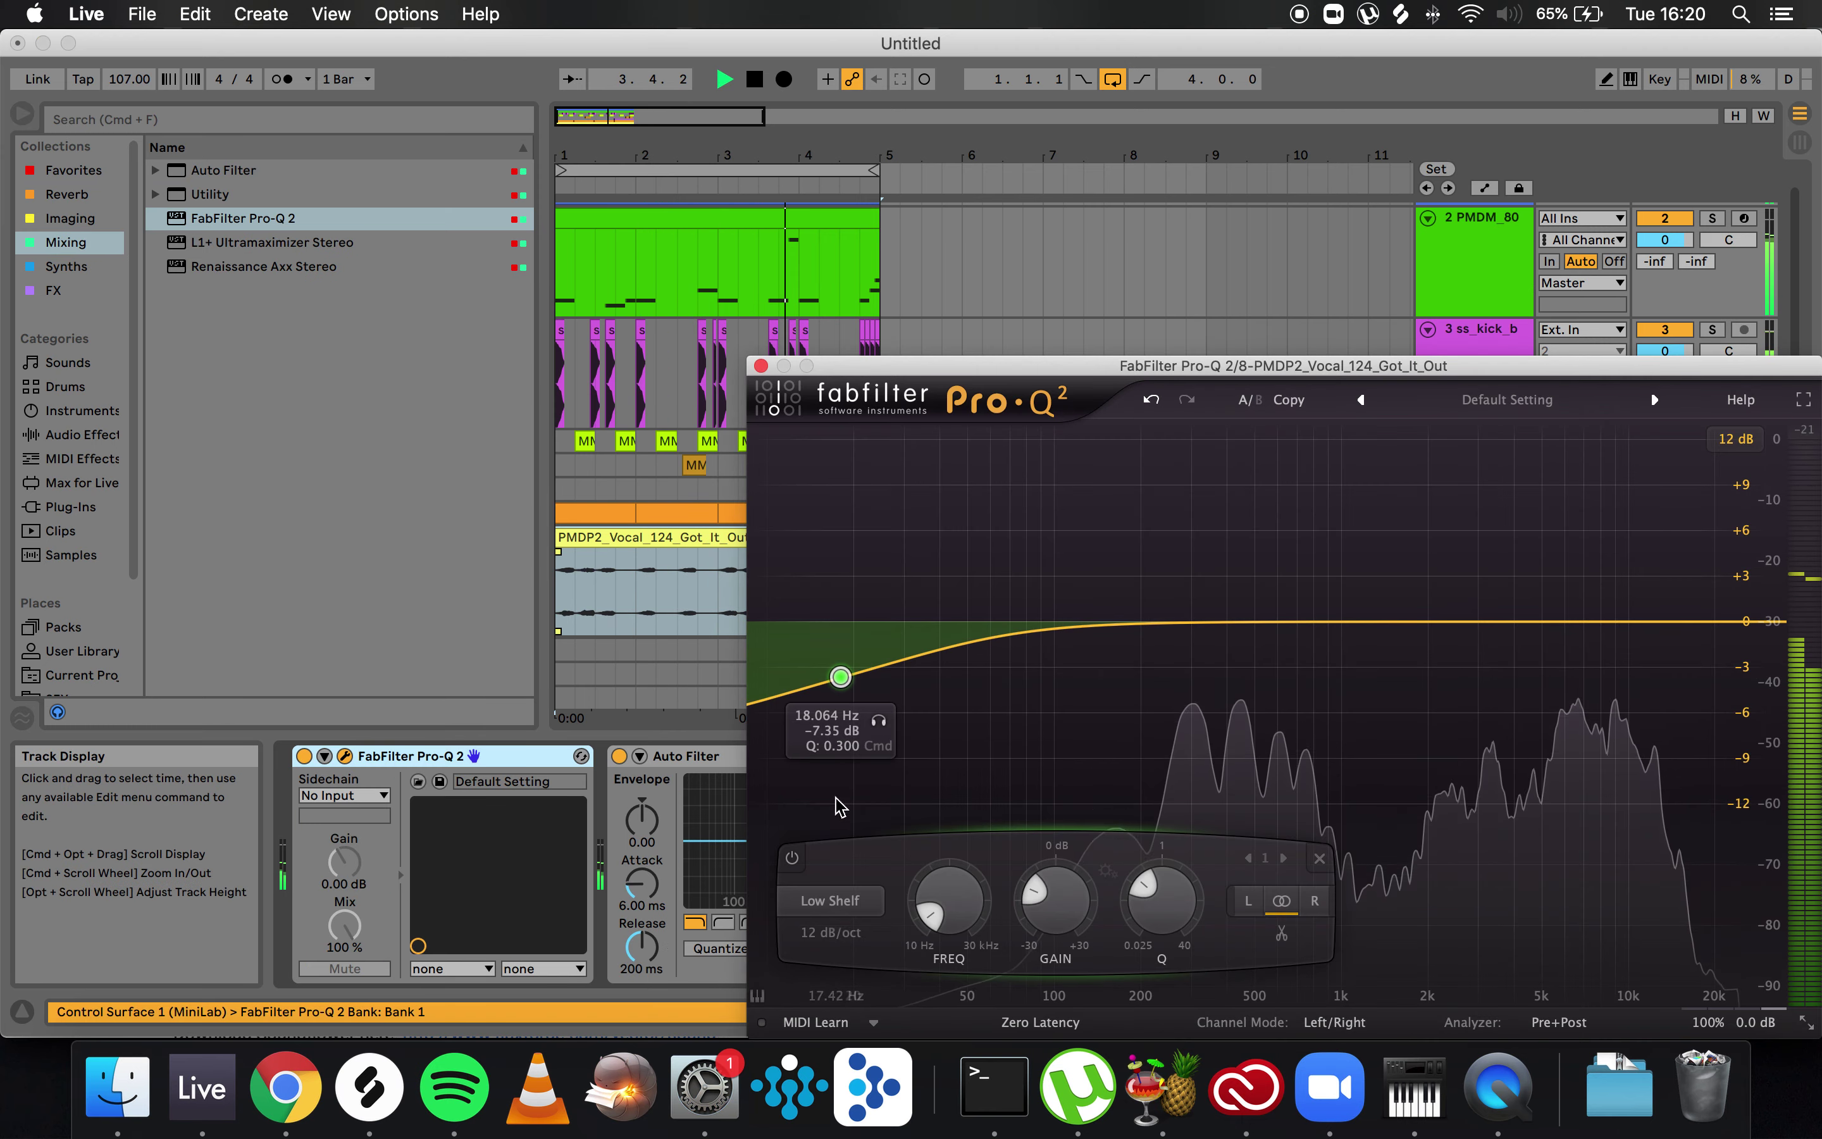
pyautogui.click(863, 886)
pyautogui.click(828, 981)
pyautogui.moveTo(841, 771); pyautogui.dragTo(1103, 625)
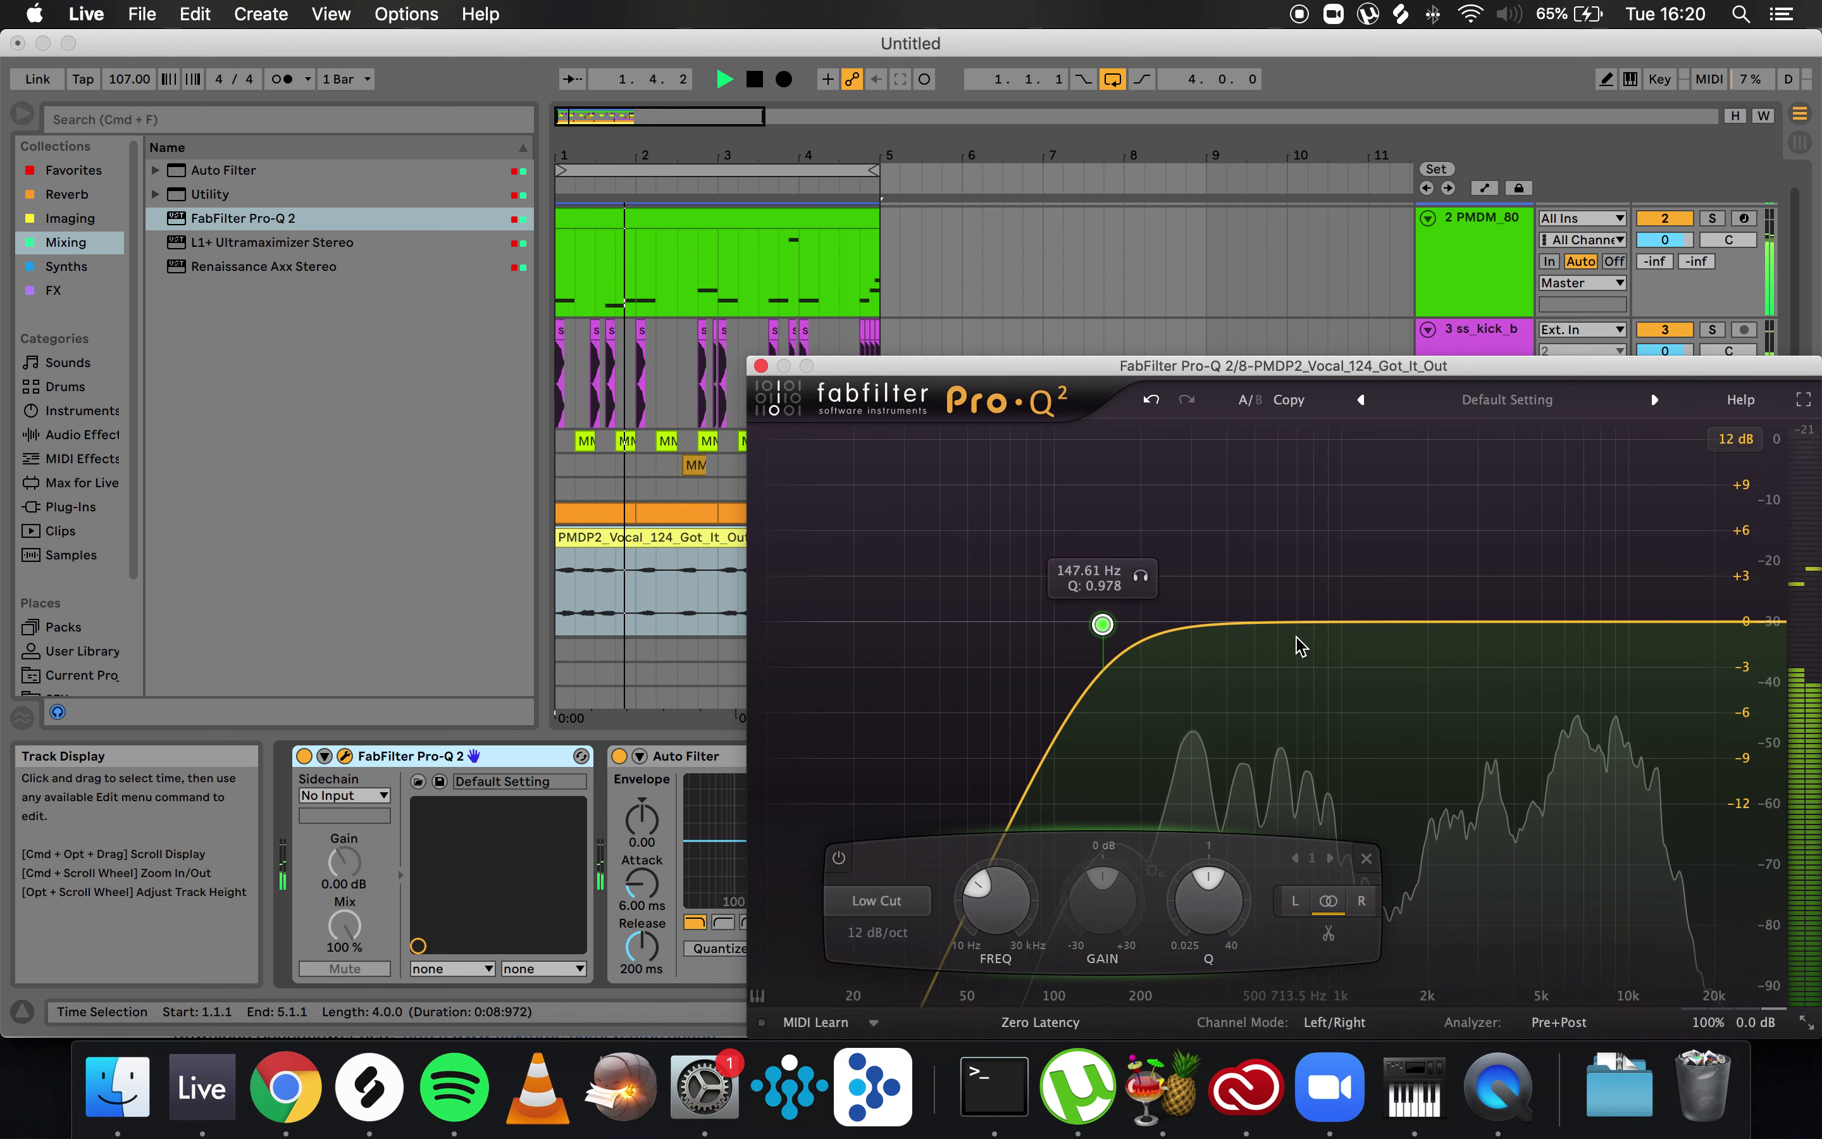
pyautogui.click(1258, 619)
pyautogui.click(761, 365)
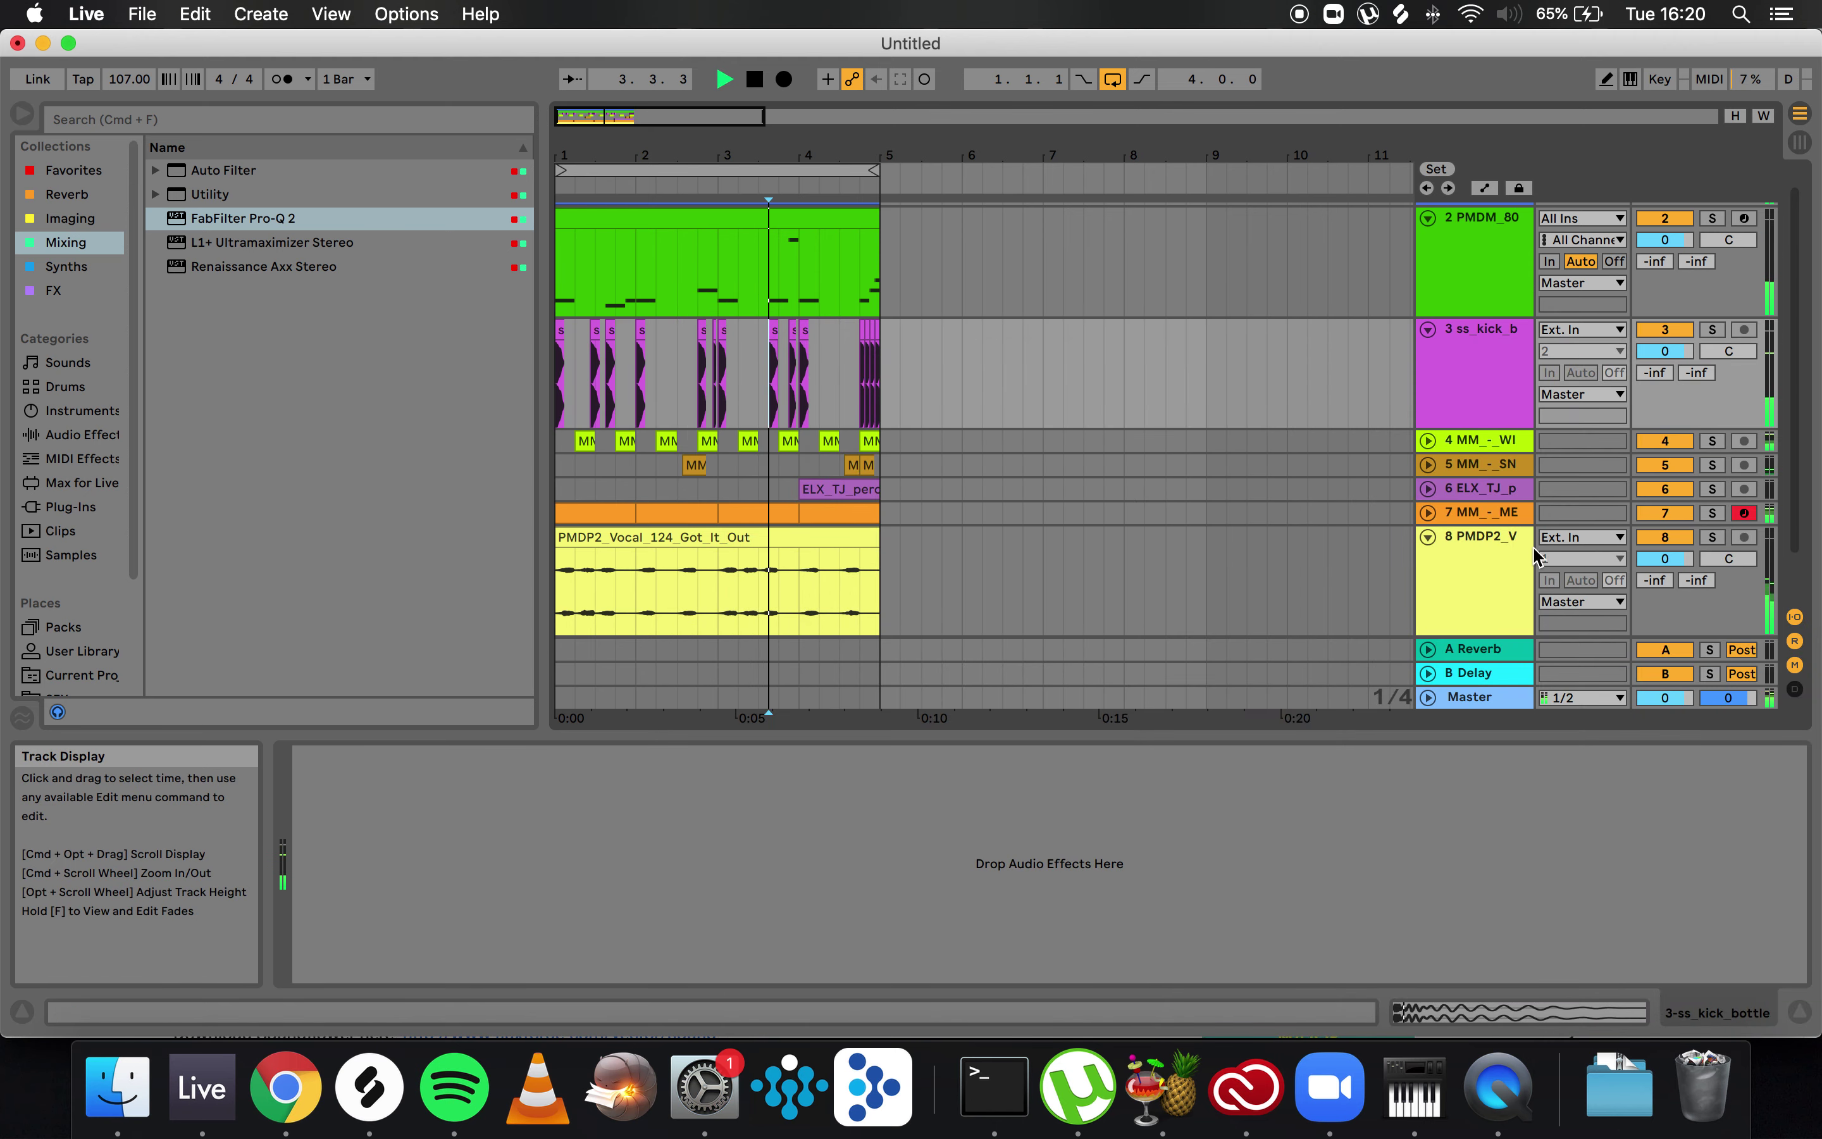
# - Fold the vocal track, check the recently added samples in Splice, and play the beat from the start
pyautogui.click(1427, 536)
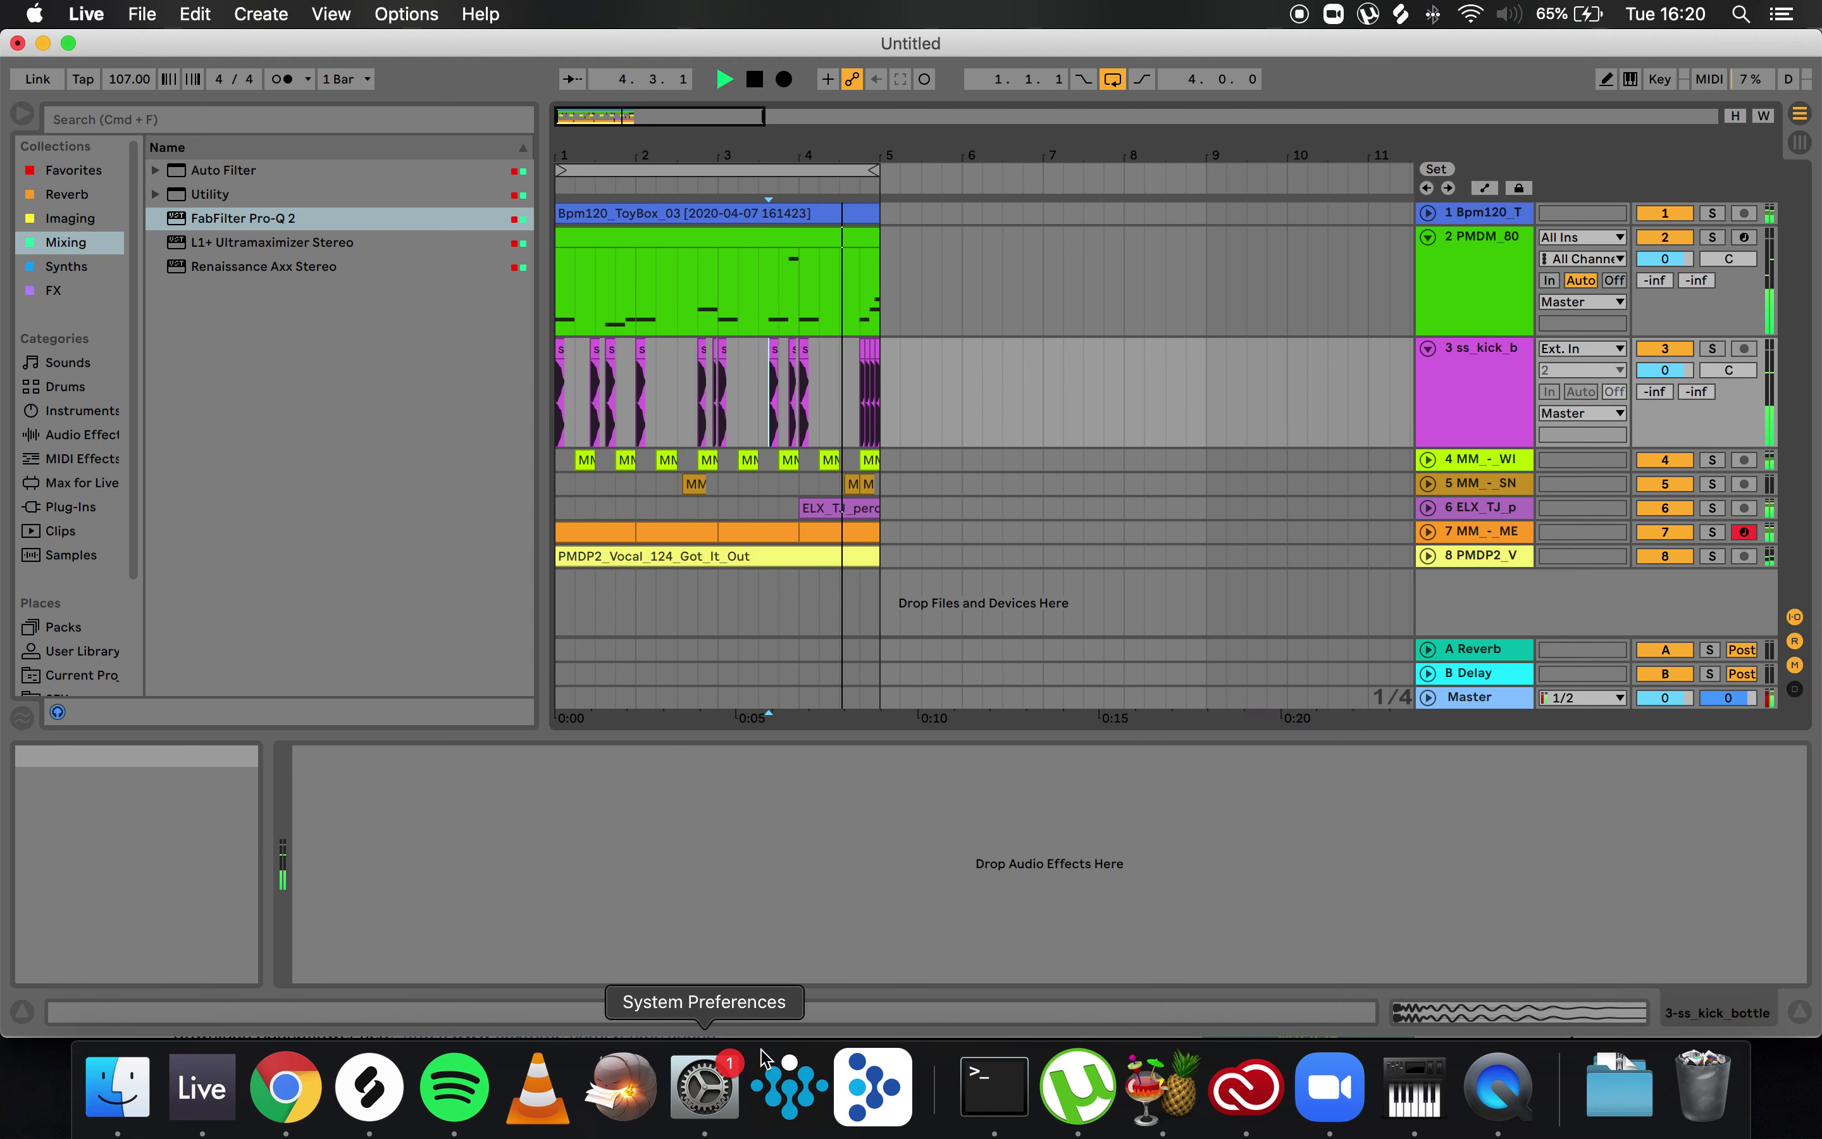
pyautogui.click(369, 1087)
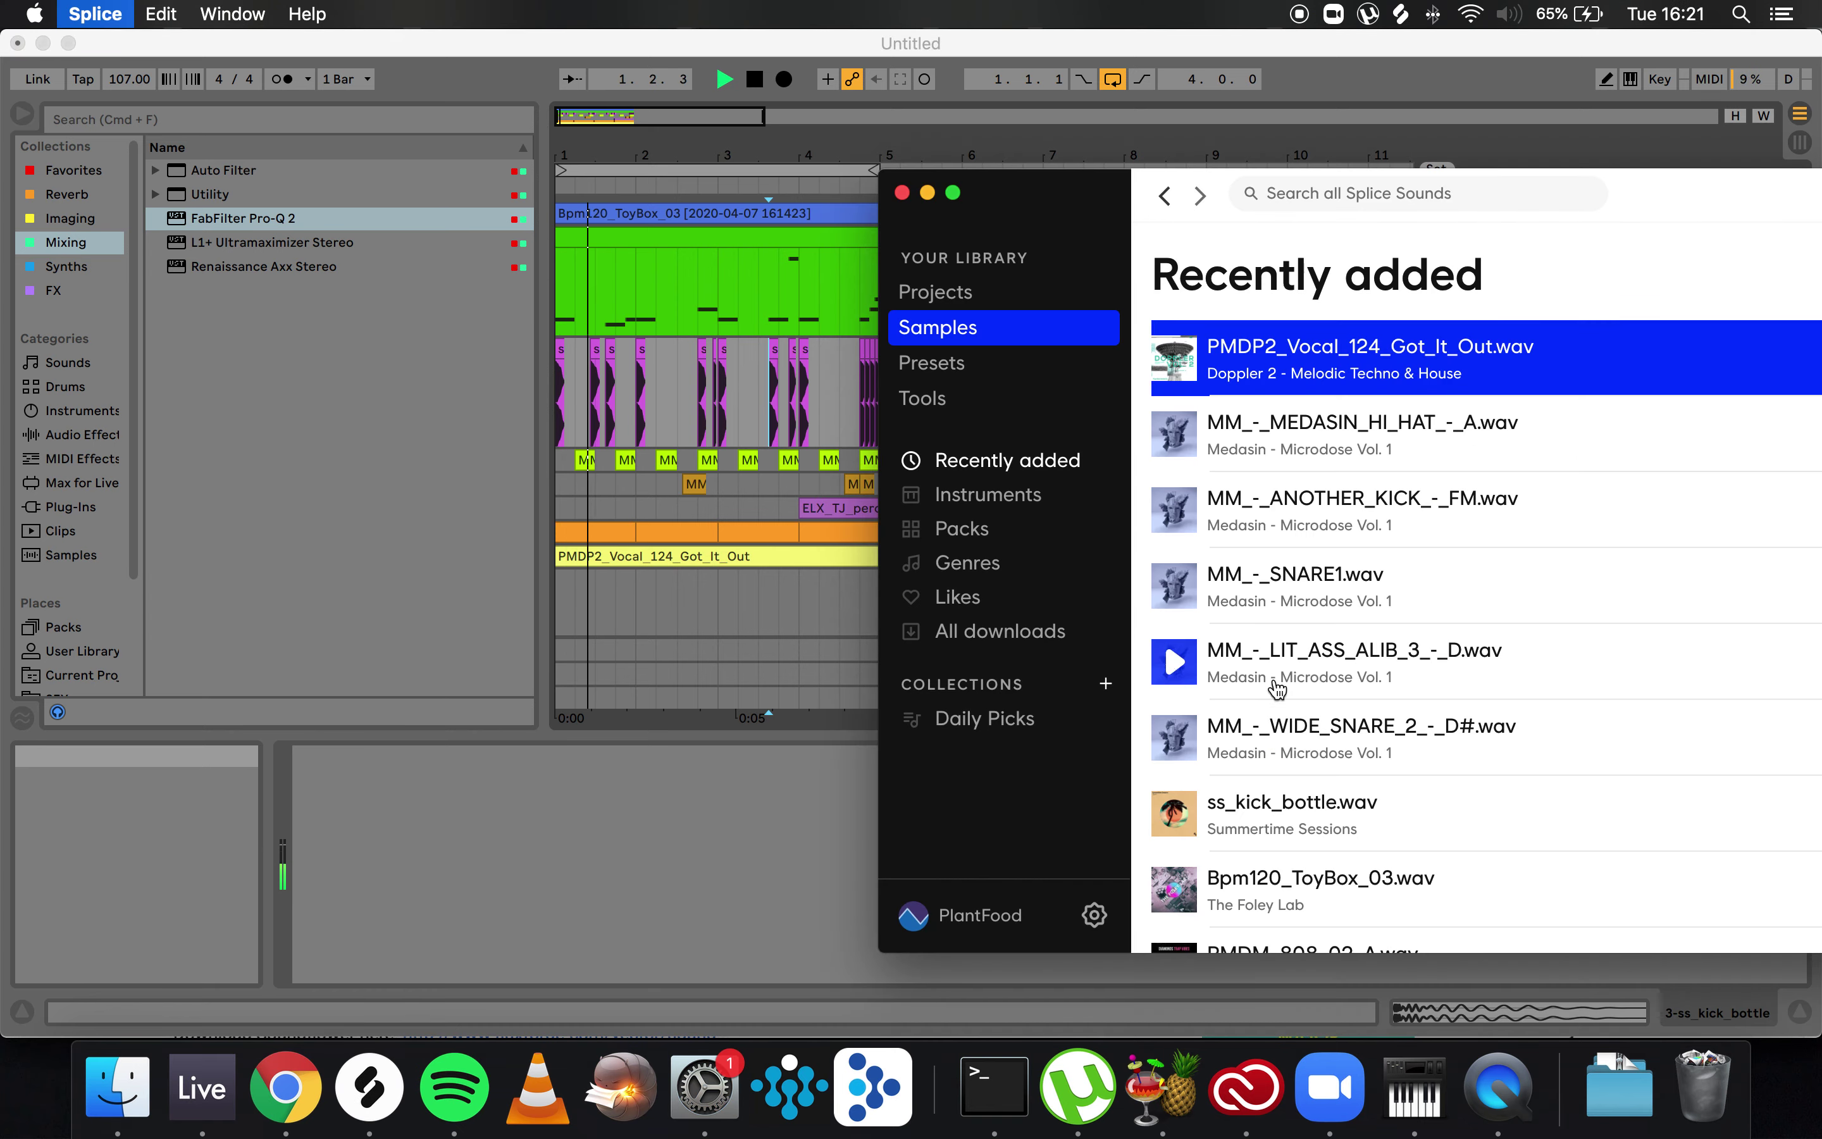
pyautogui.click(650, 599)
pyautogui.press('space')
pyautogui.click(369, 1088)
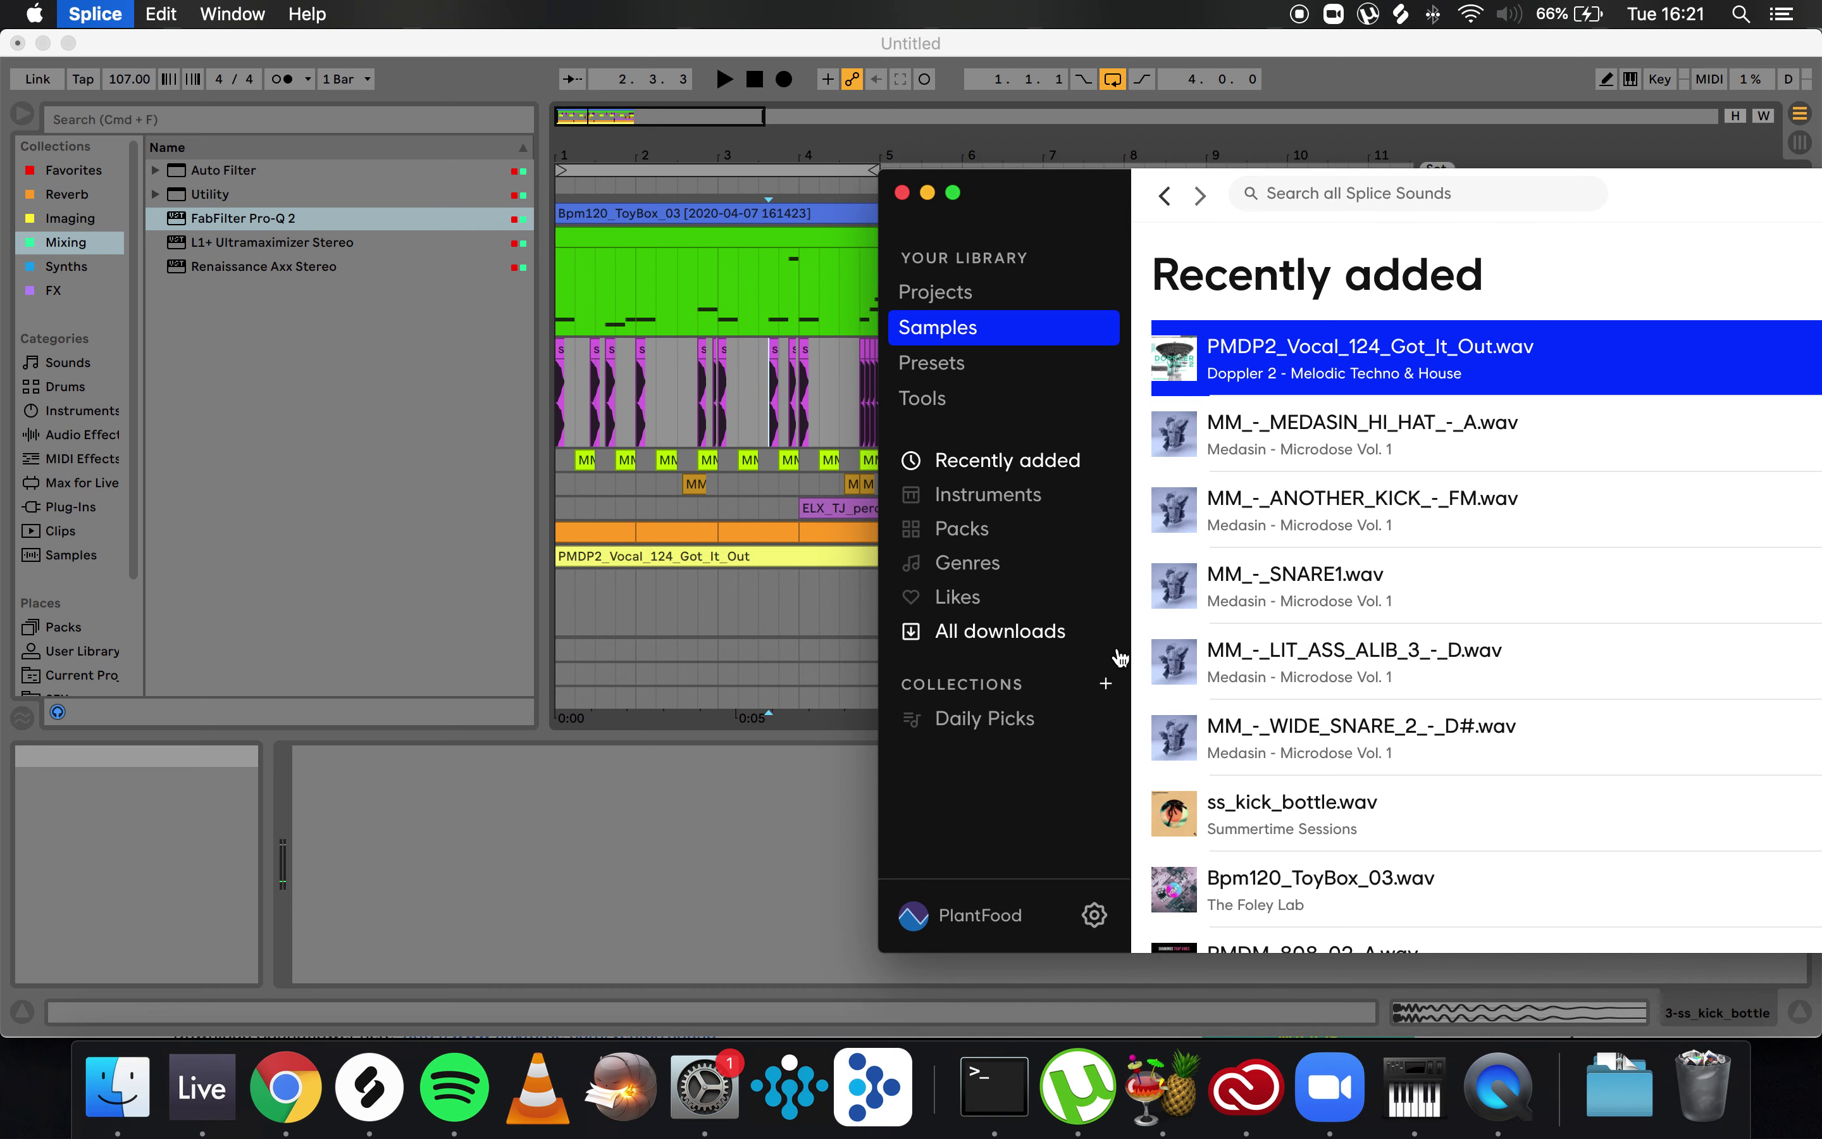
pyautogui.click(595, 509)
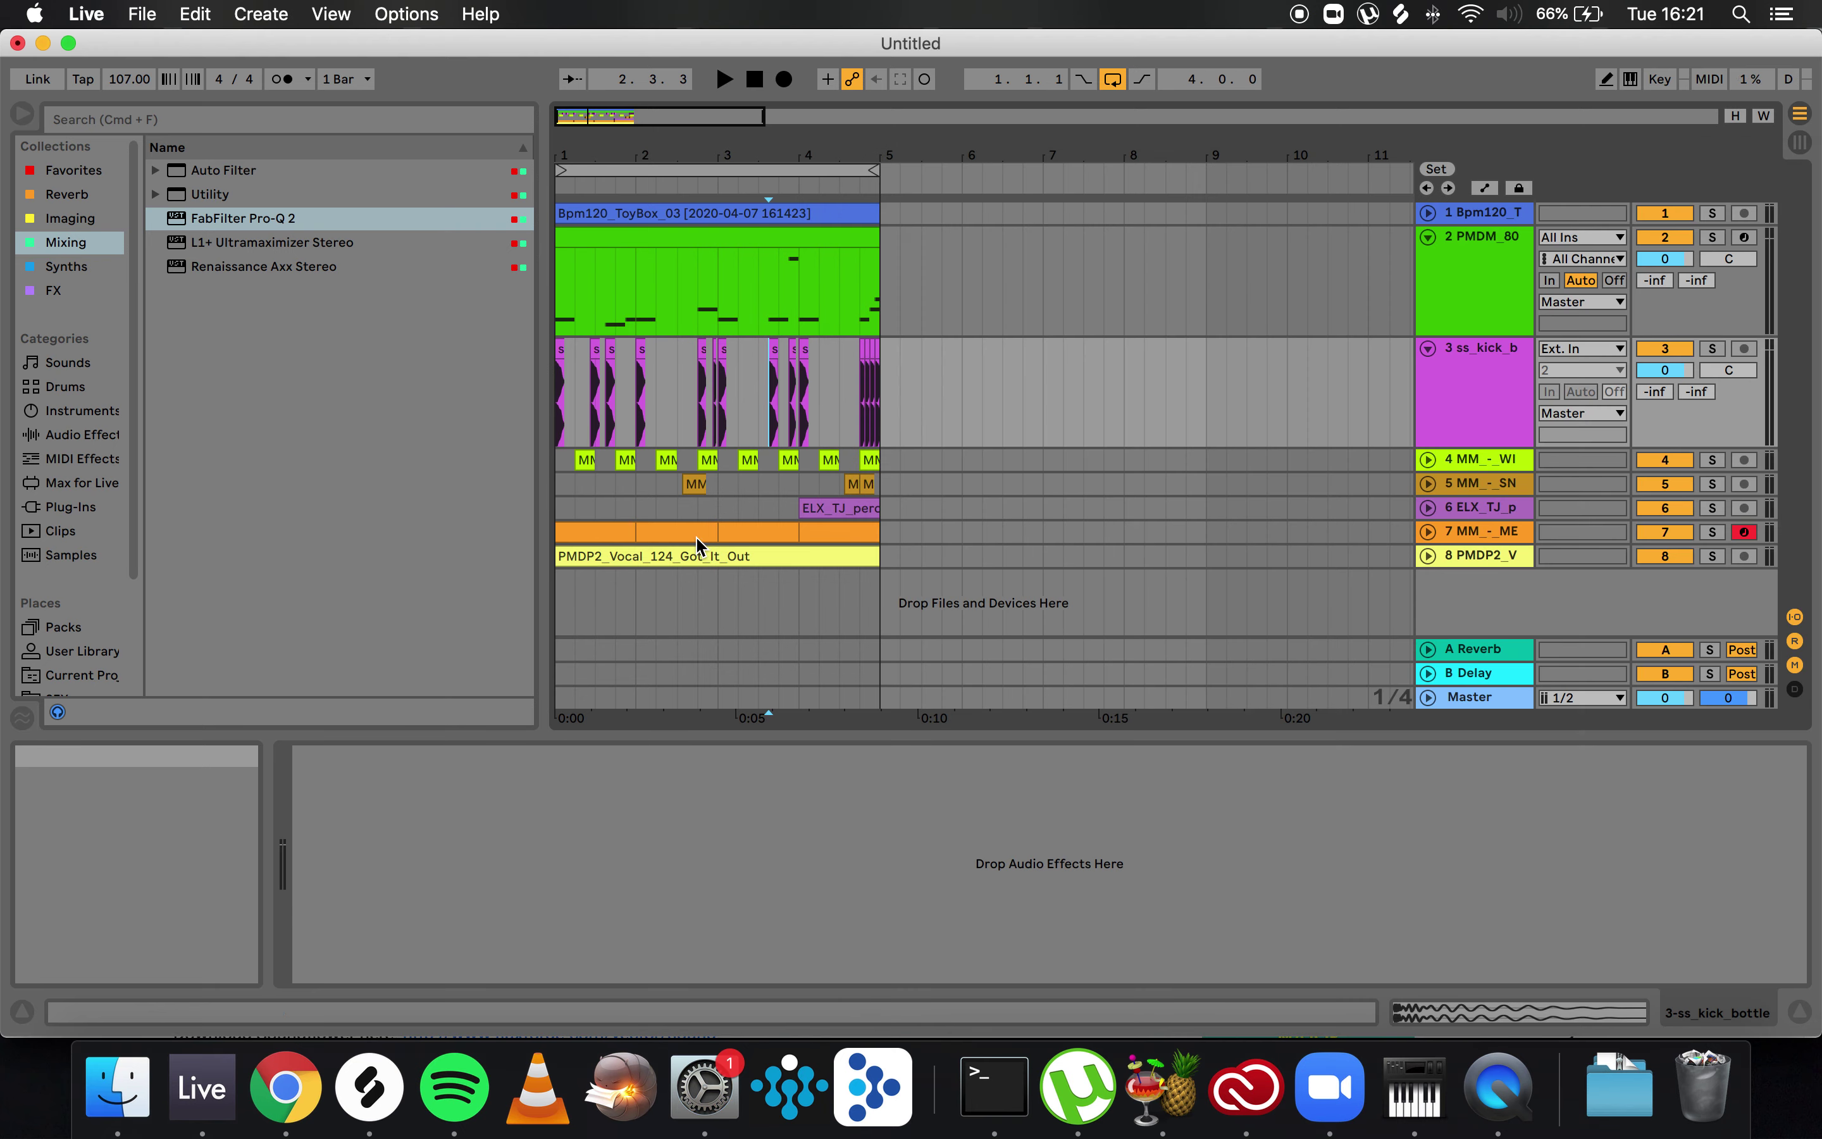
pyautogui.press('space')
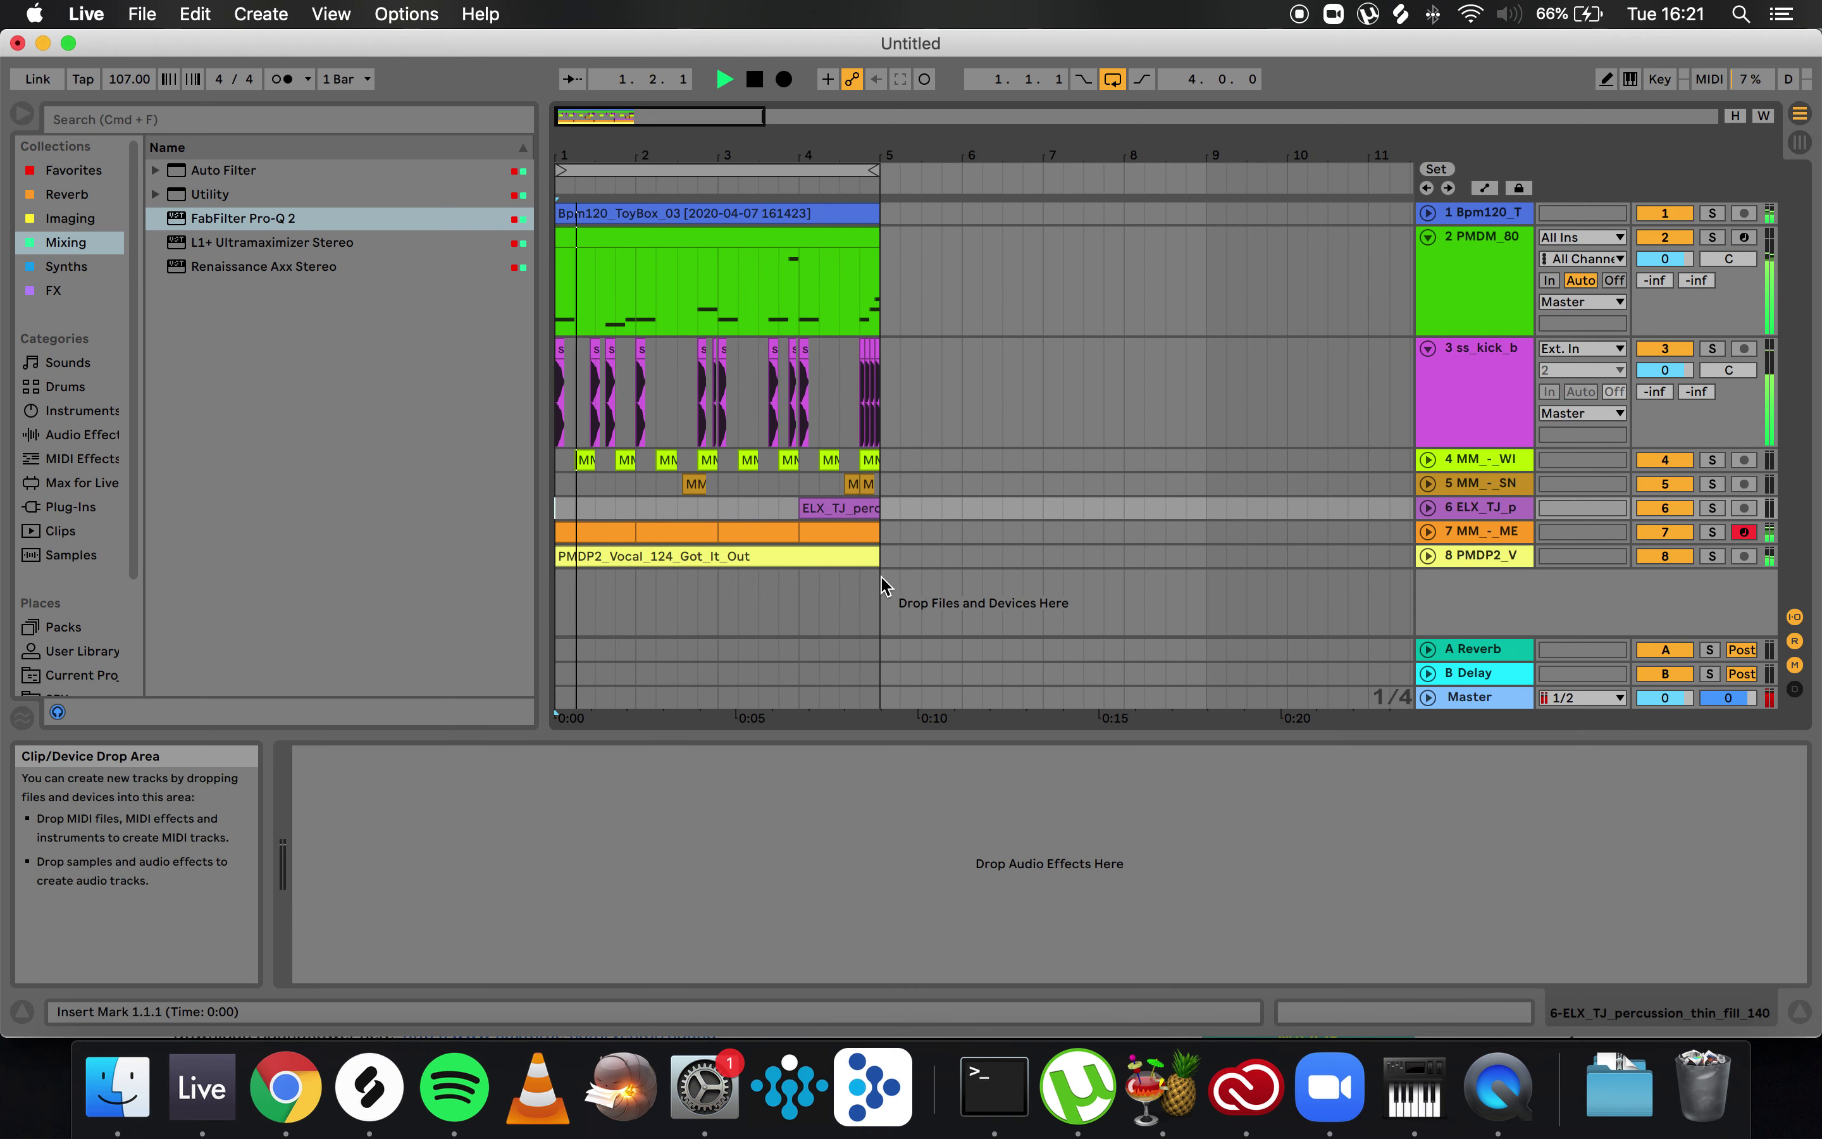
# - Duplicate all clips of the four-bar beat onto bars 5 to 8, then stop playback
pyautogui.click(866, 555)
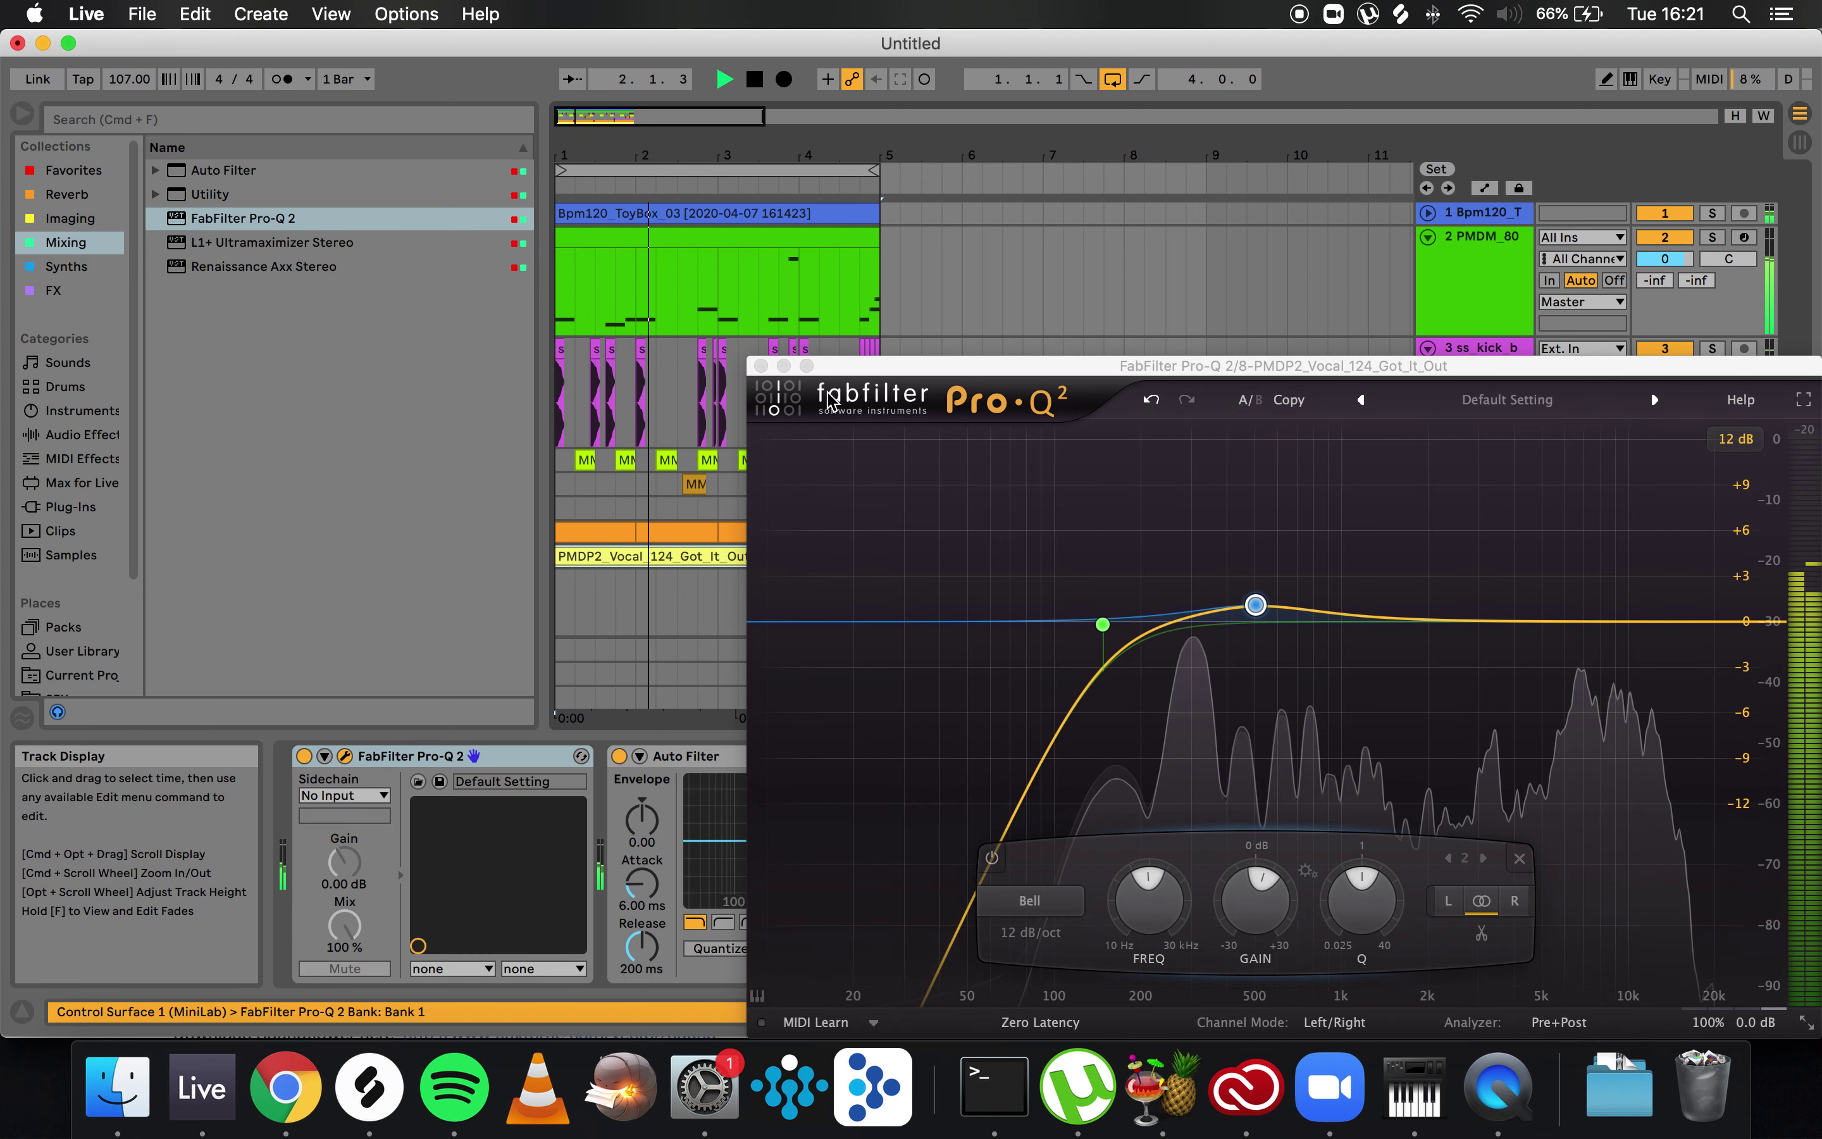
pyautogui.click(761, 366)
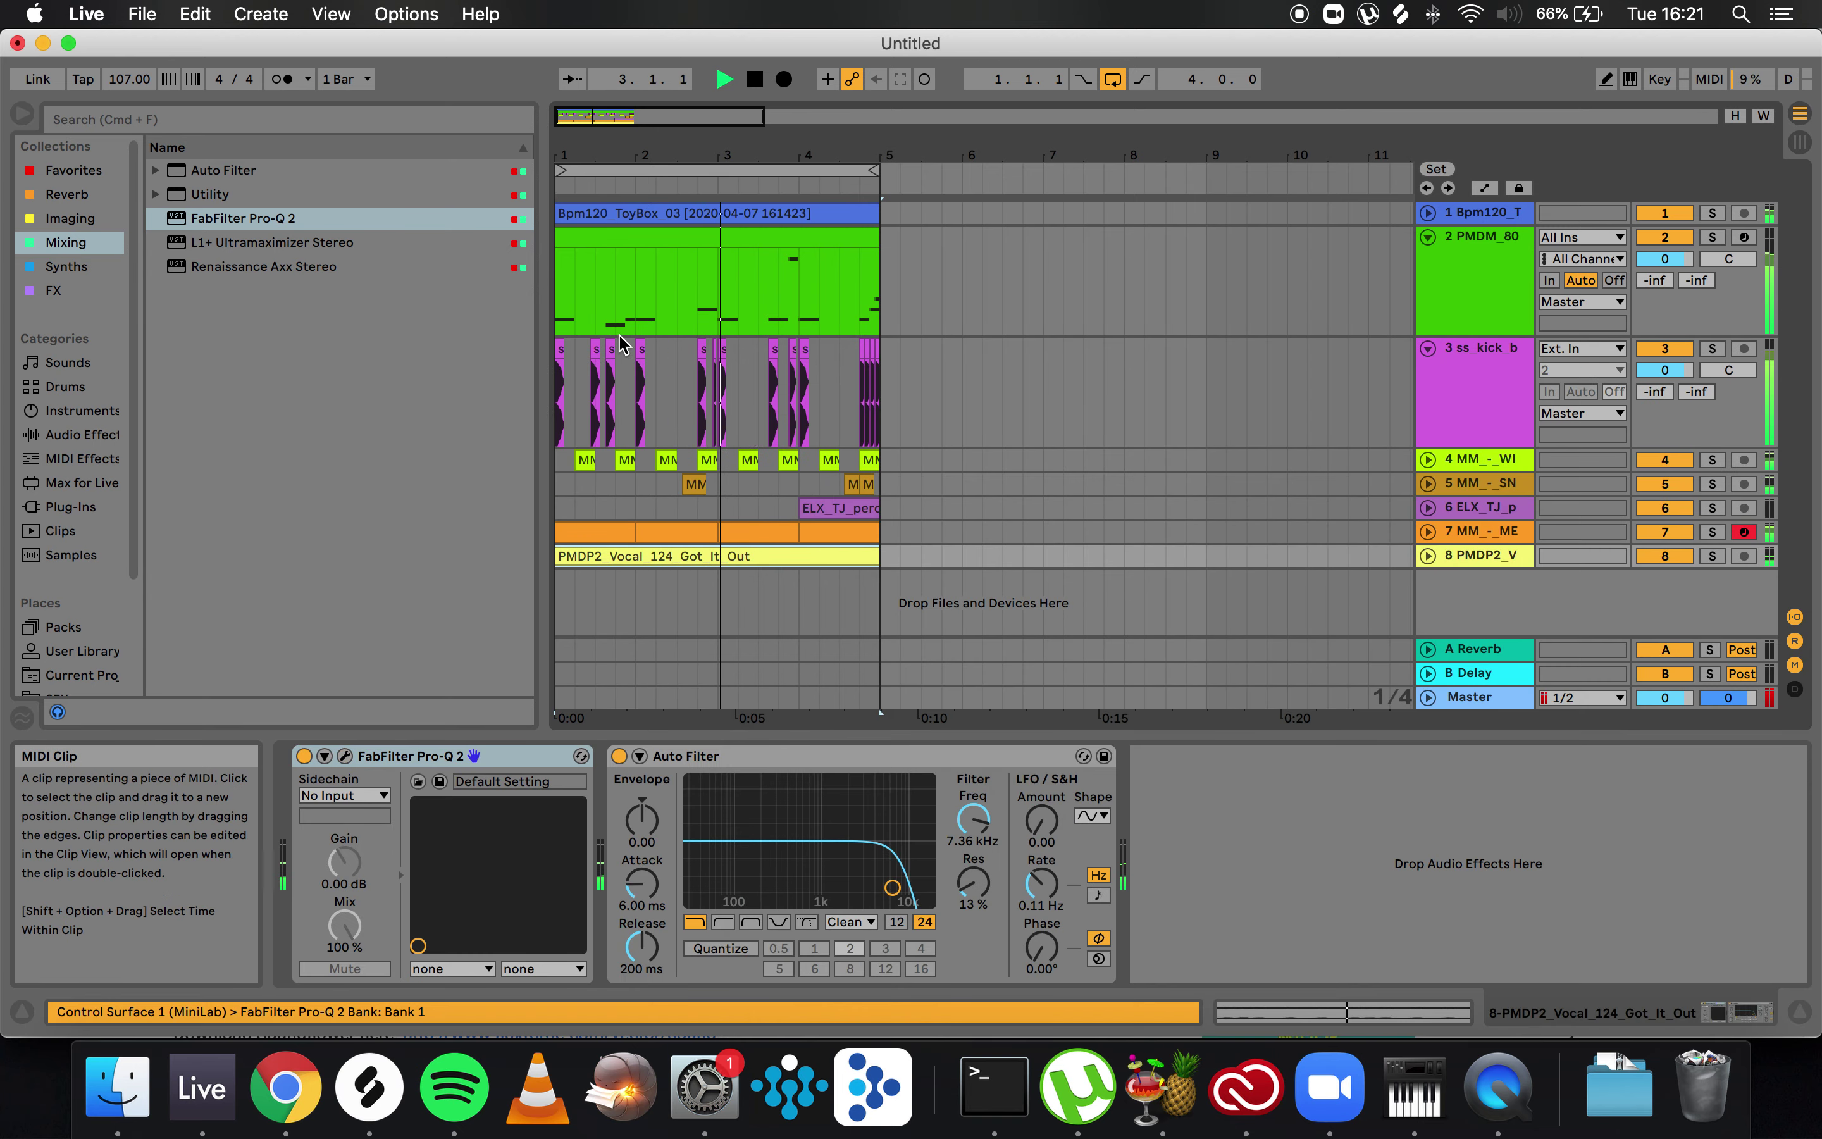
pyautogui.press('super+a')
pyautogui.press('super+d')
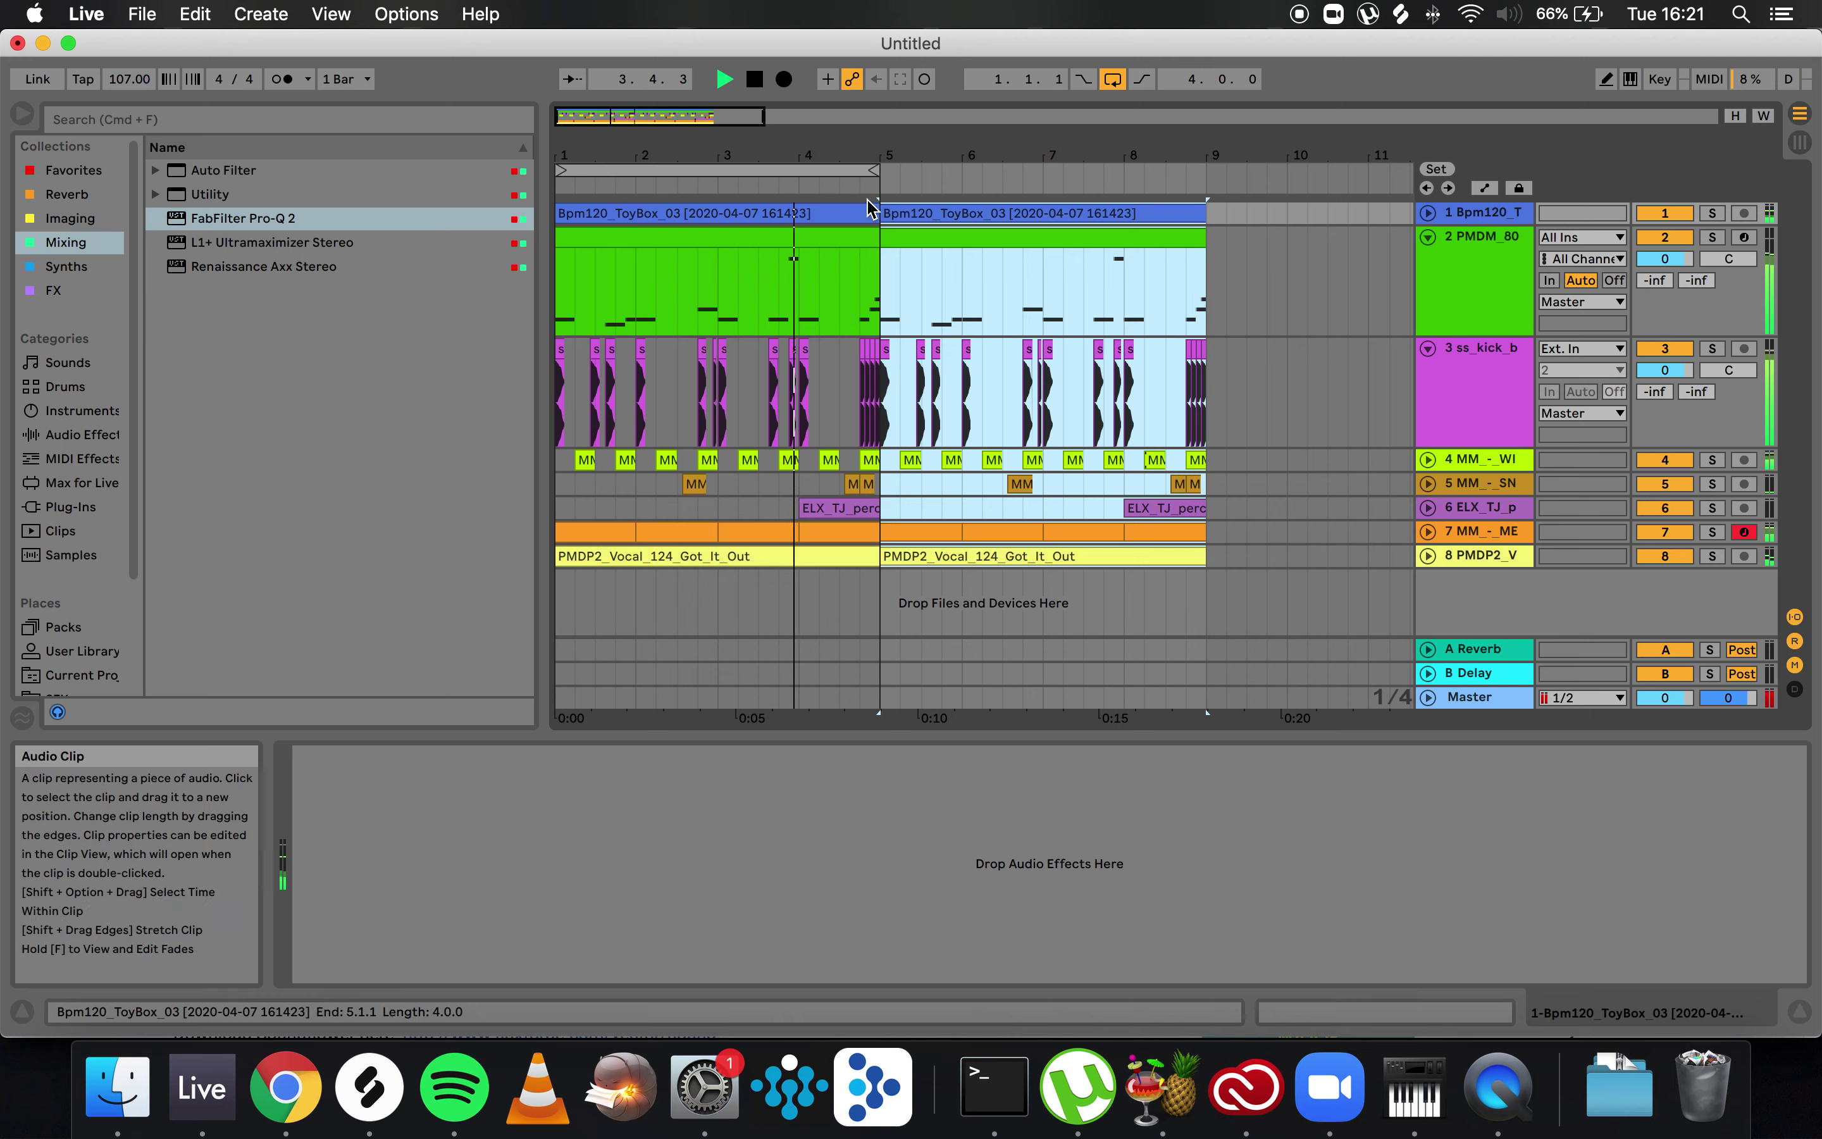
pyautogui.press('space')
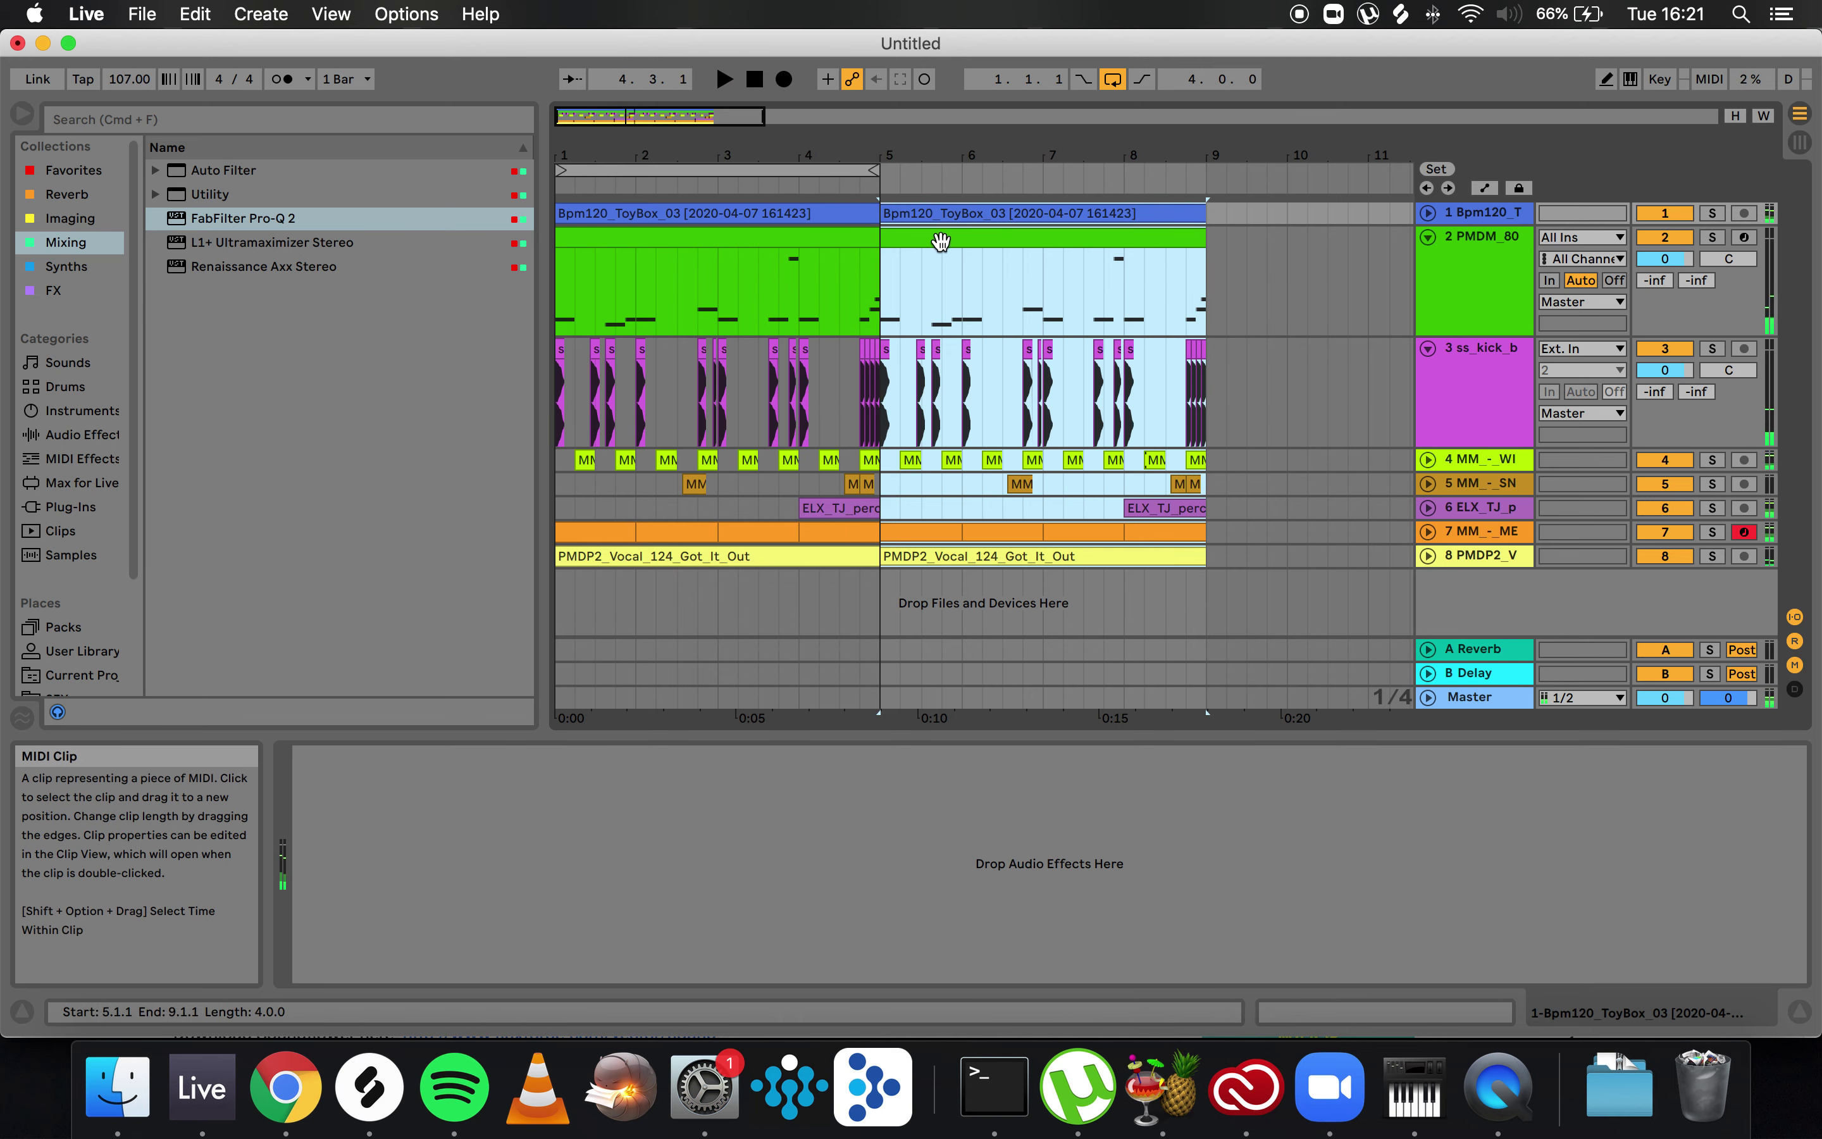
# - Lengthen all notes in the duplicated 808 clip by about one and a half beats
pyautogui.click(939, 241)
pyautogui.click(887, 834)
pyautogui.press('super+a')
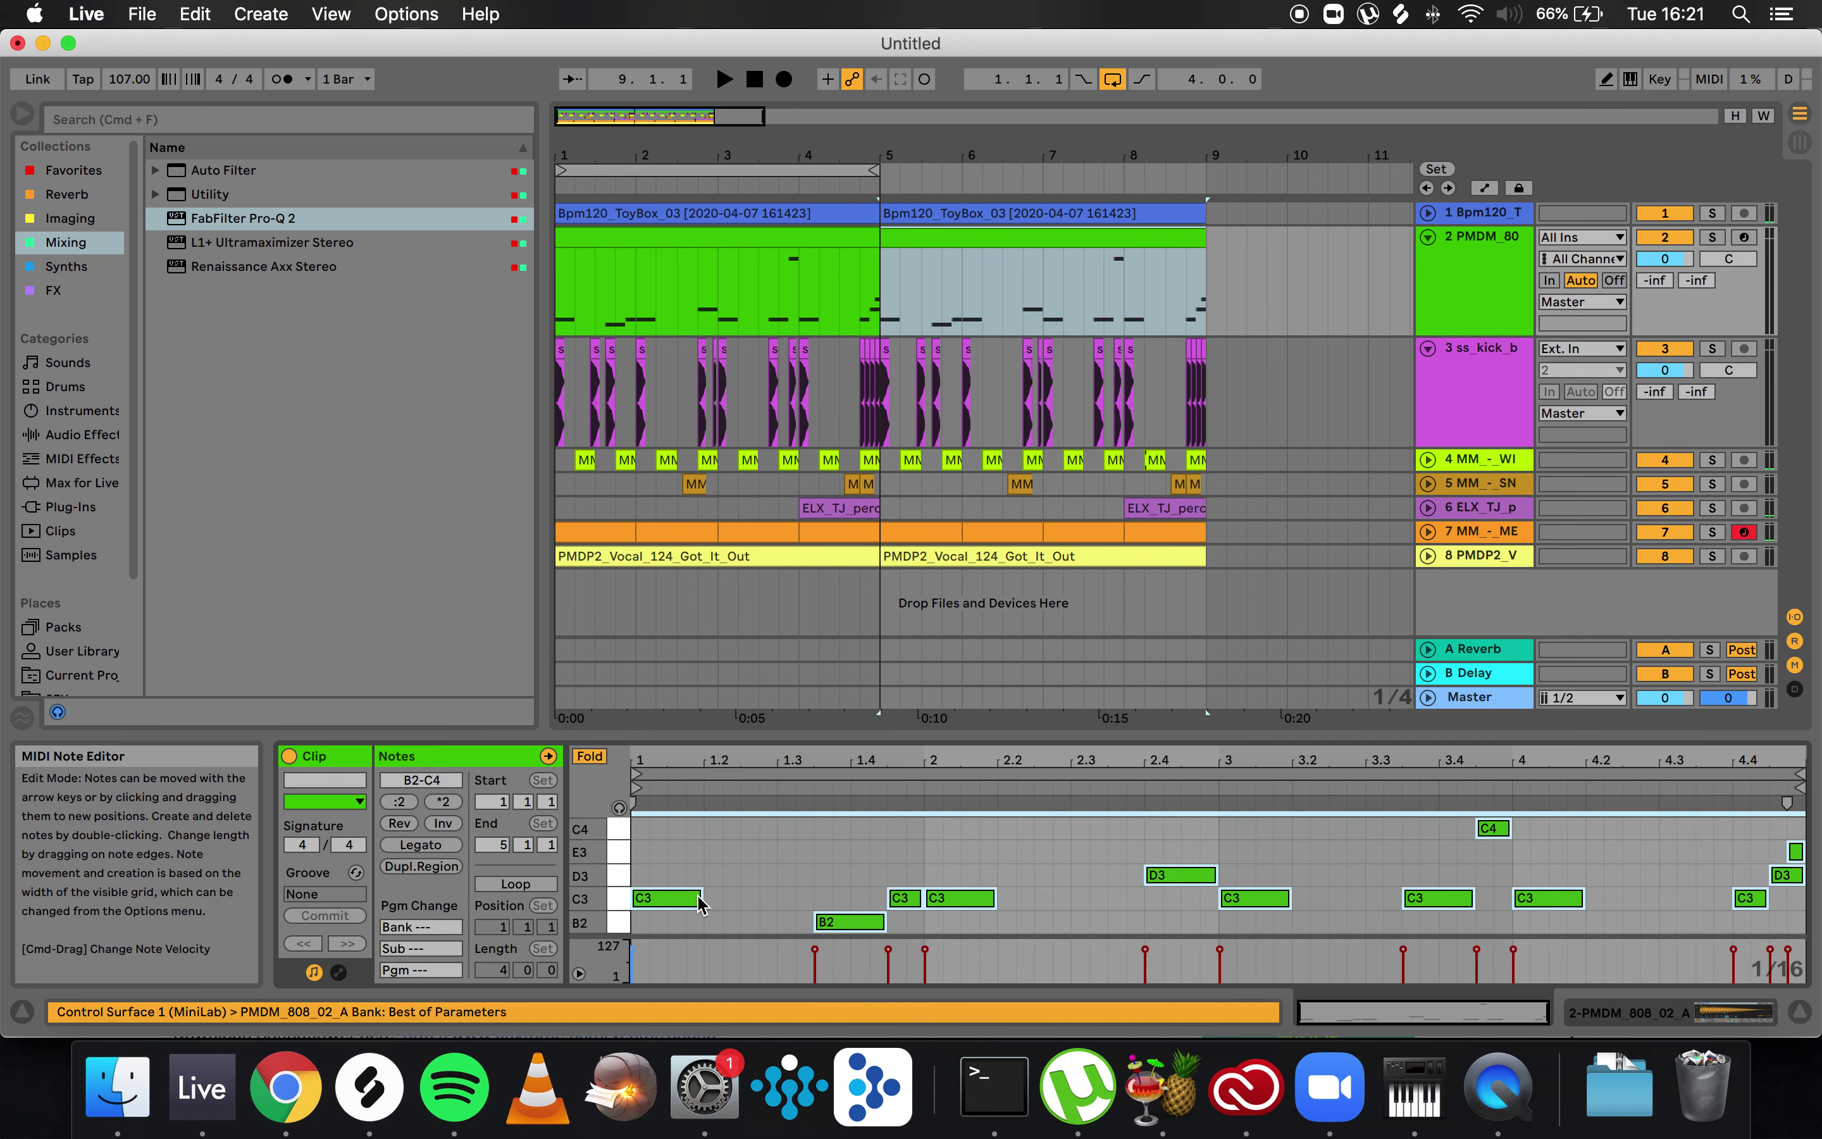
pyautogui.moveTo(697, 897); pyautogui.dragTo(812, 898)
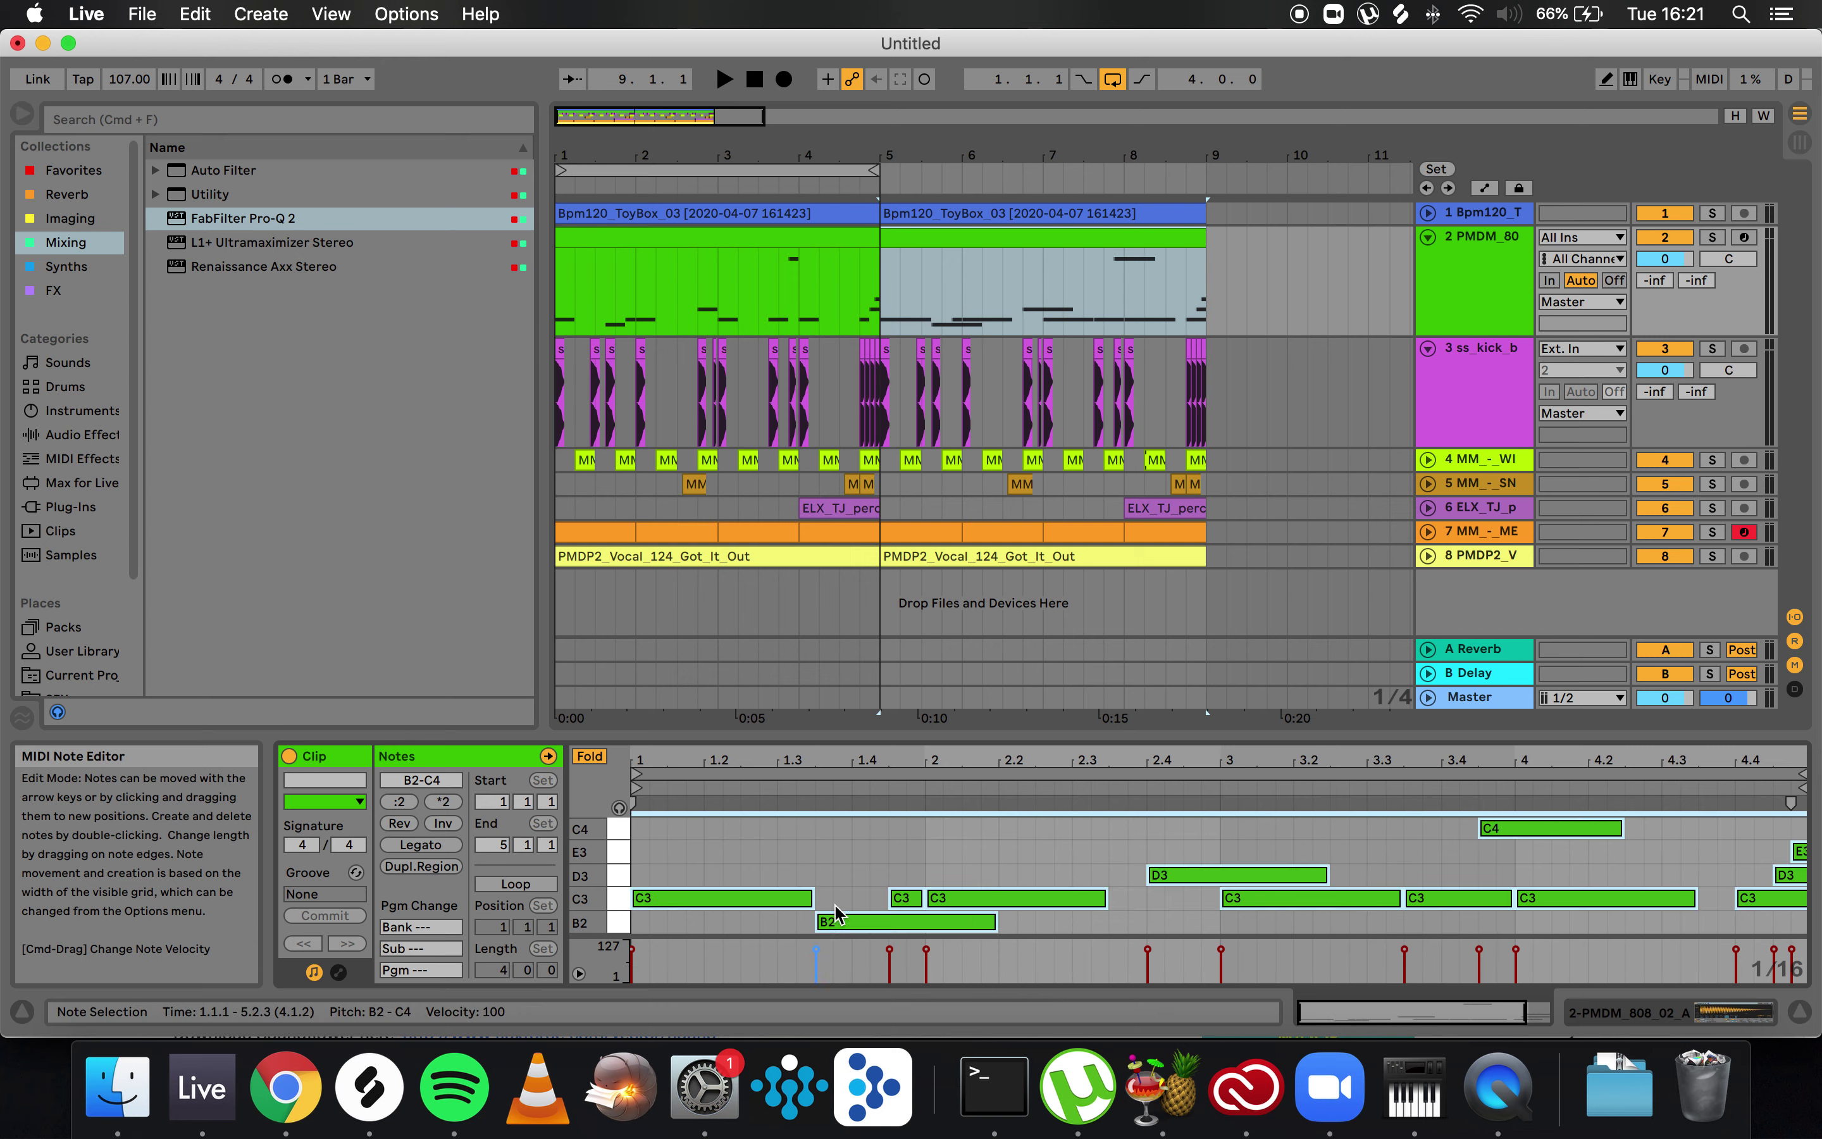
# - Move the arrangement loop to bars 5 to 8 and delete the foley loop clip from that section
pyautogui.moveTo(867, 172); pyautogui.dragTo(1197, 171)
pyautogui.click(964, 213)
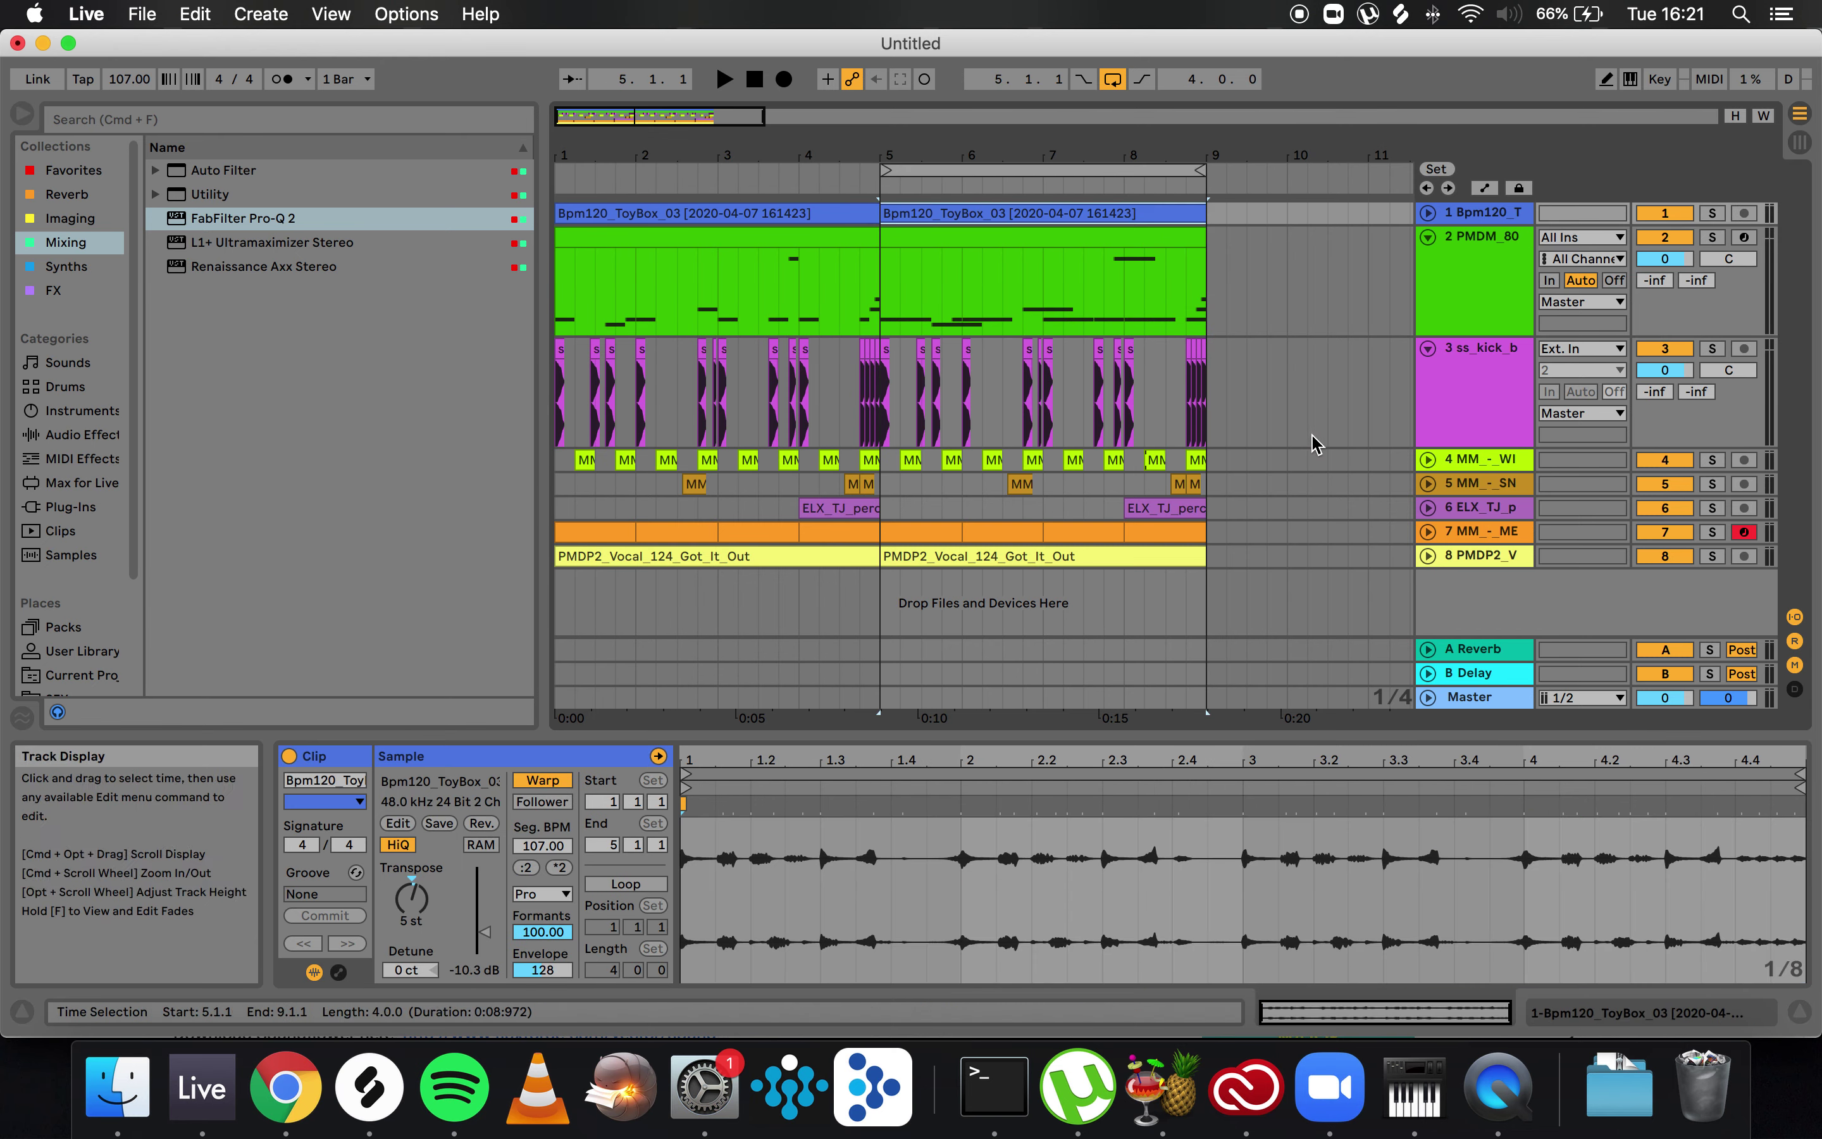
pyautogui.press('Delete')
pyautogui.click(935, 536)
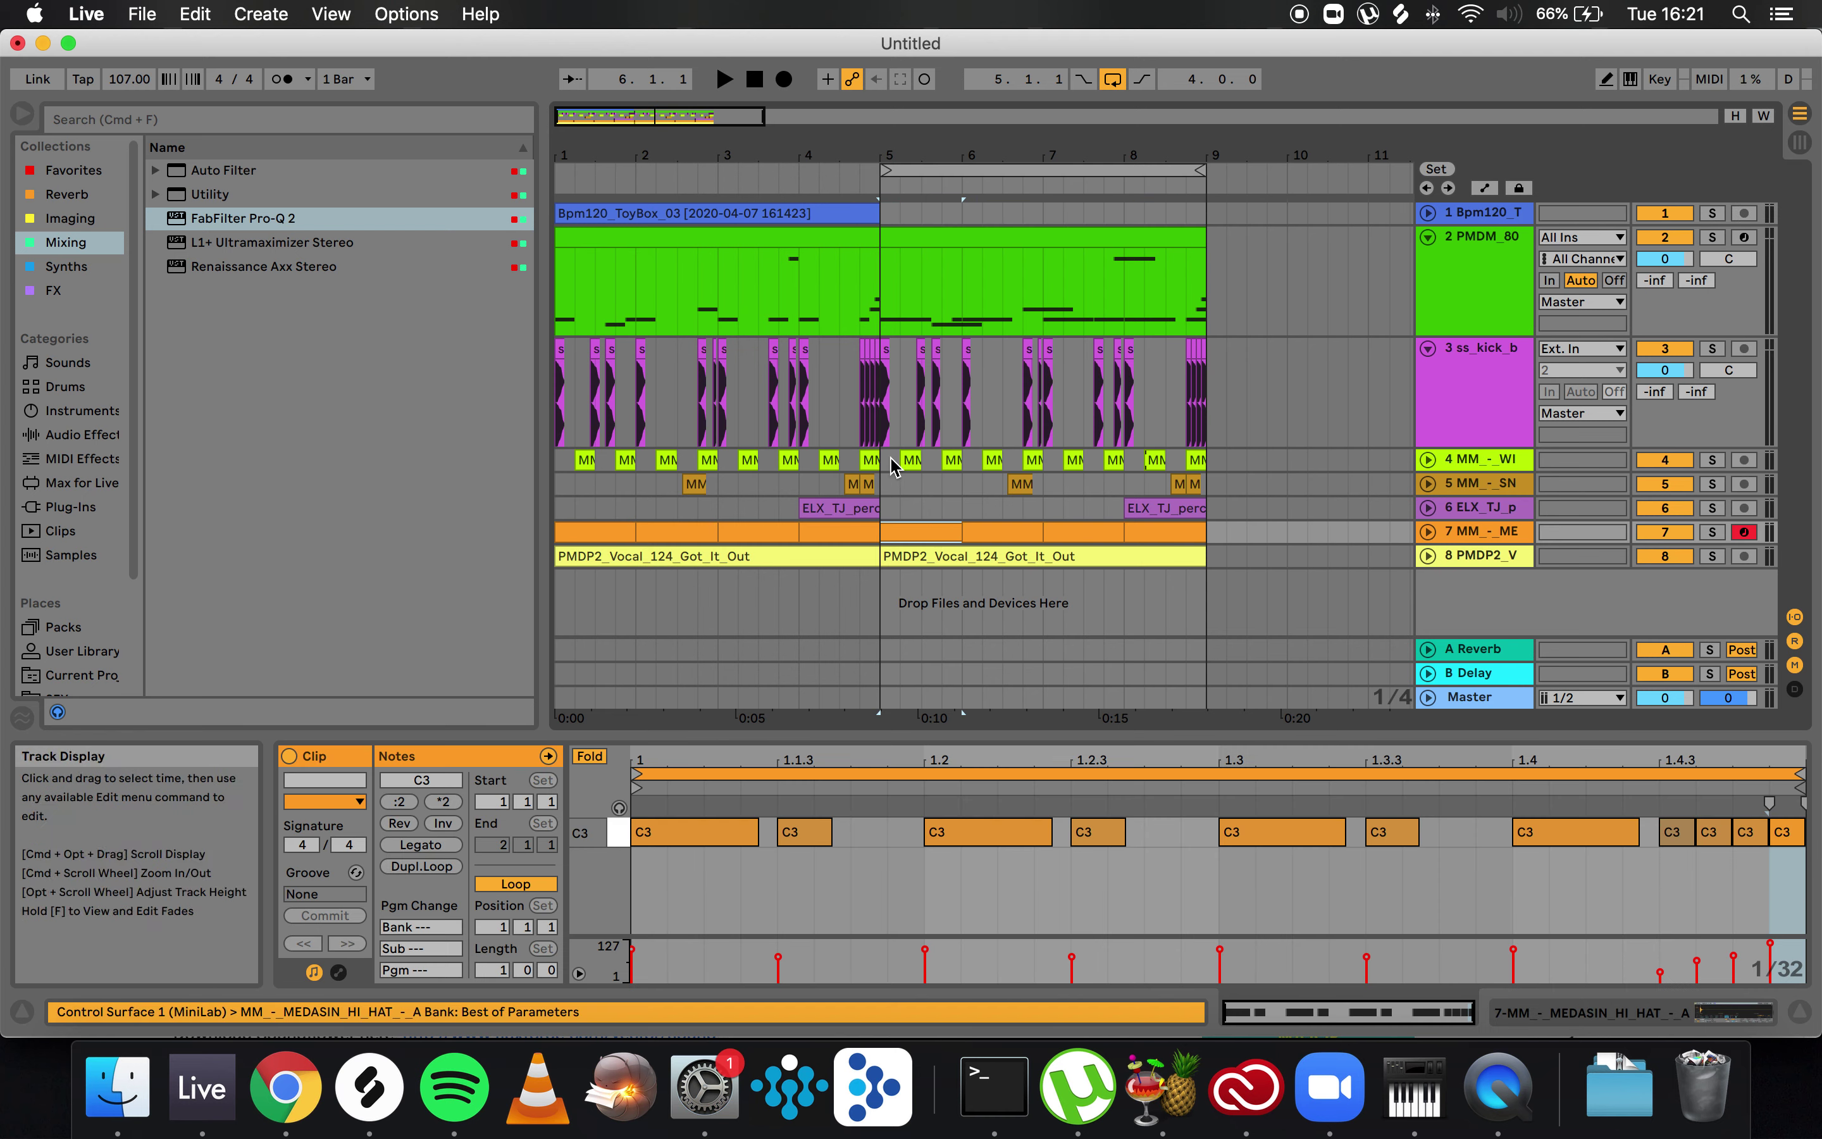
# - Play back the looped section in bars 5 to 8
pyautogui.press('space')
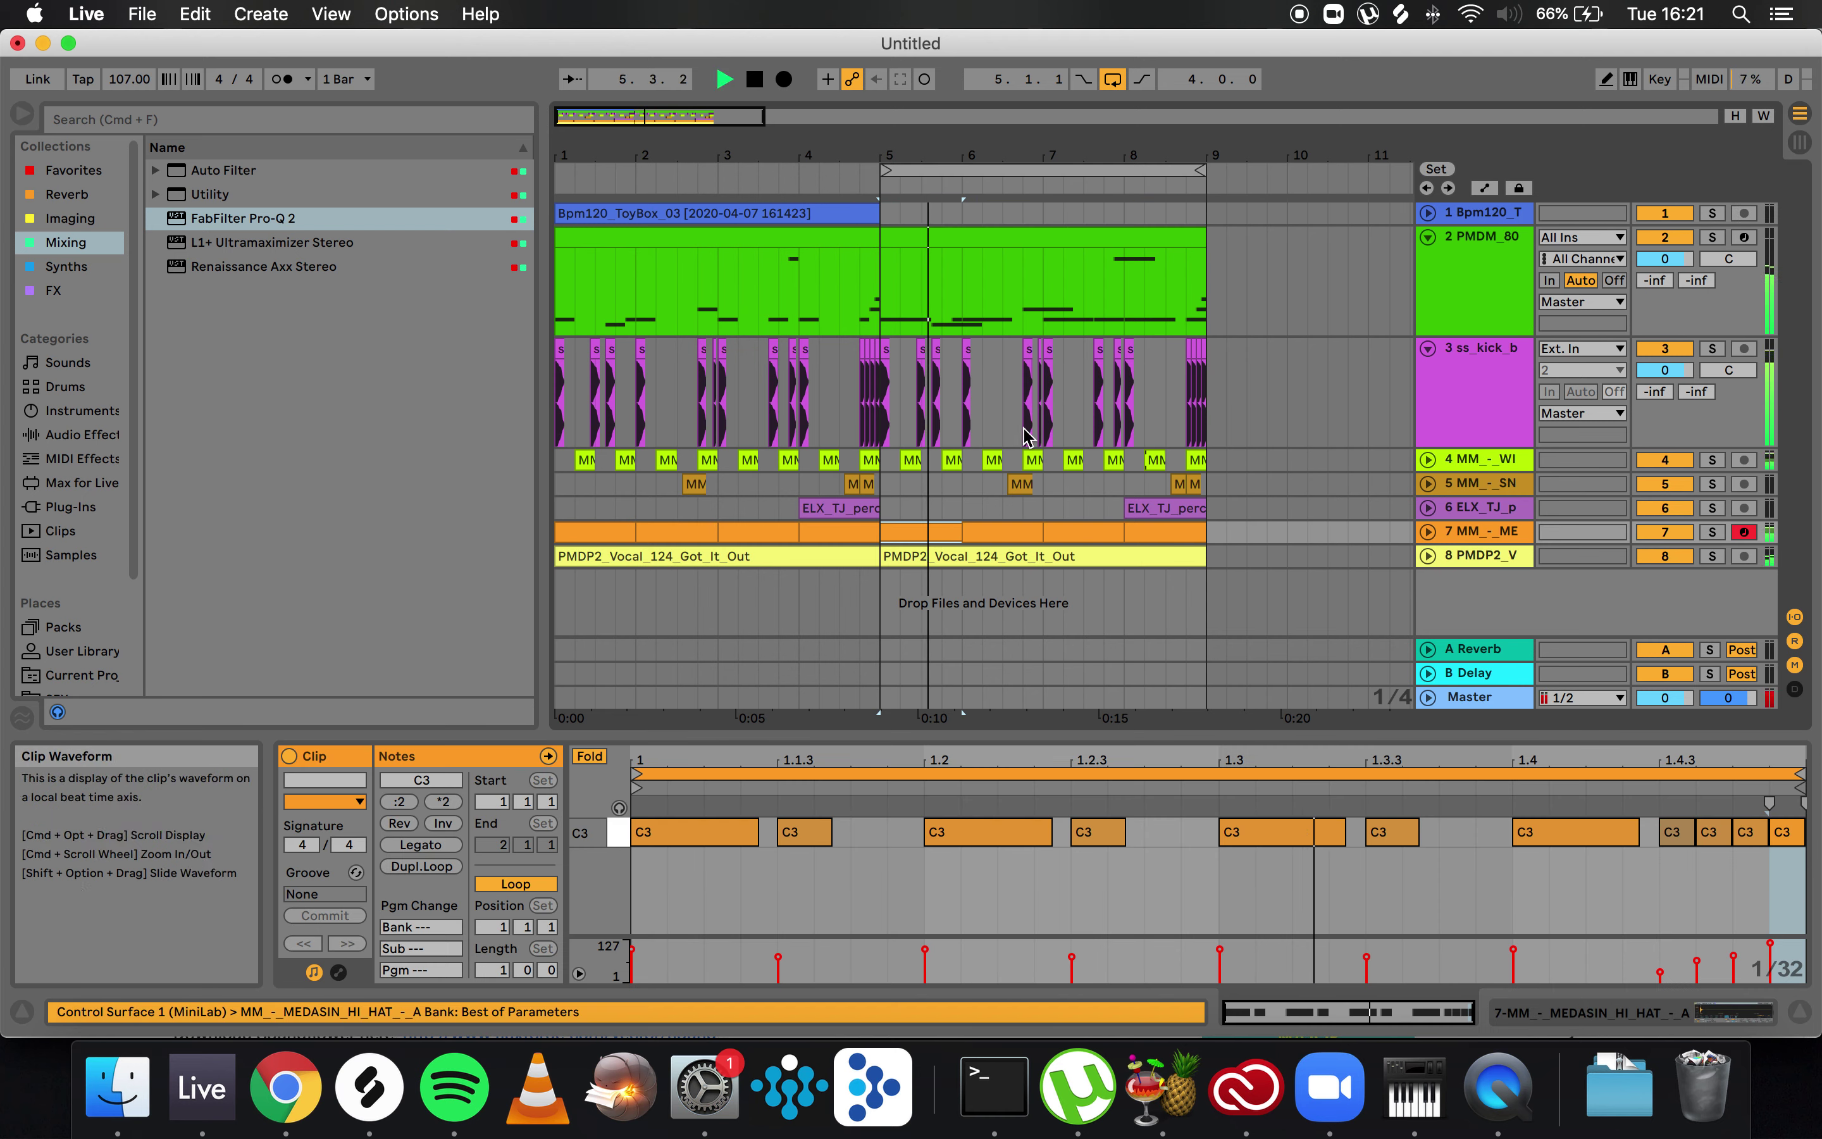
pyautogui.press('space')
pyautogui.click(840, 402)
pyautogui.press('space')
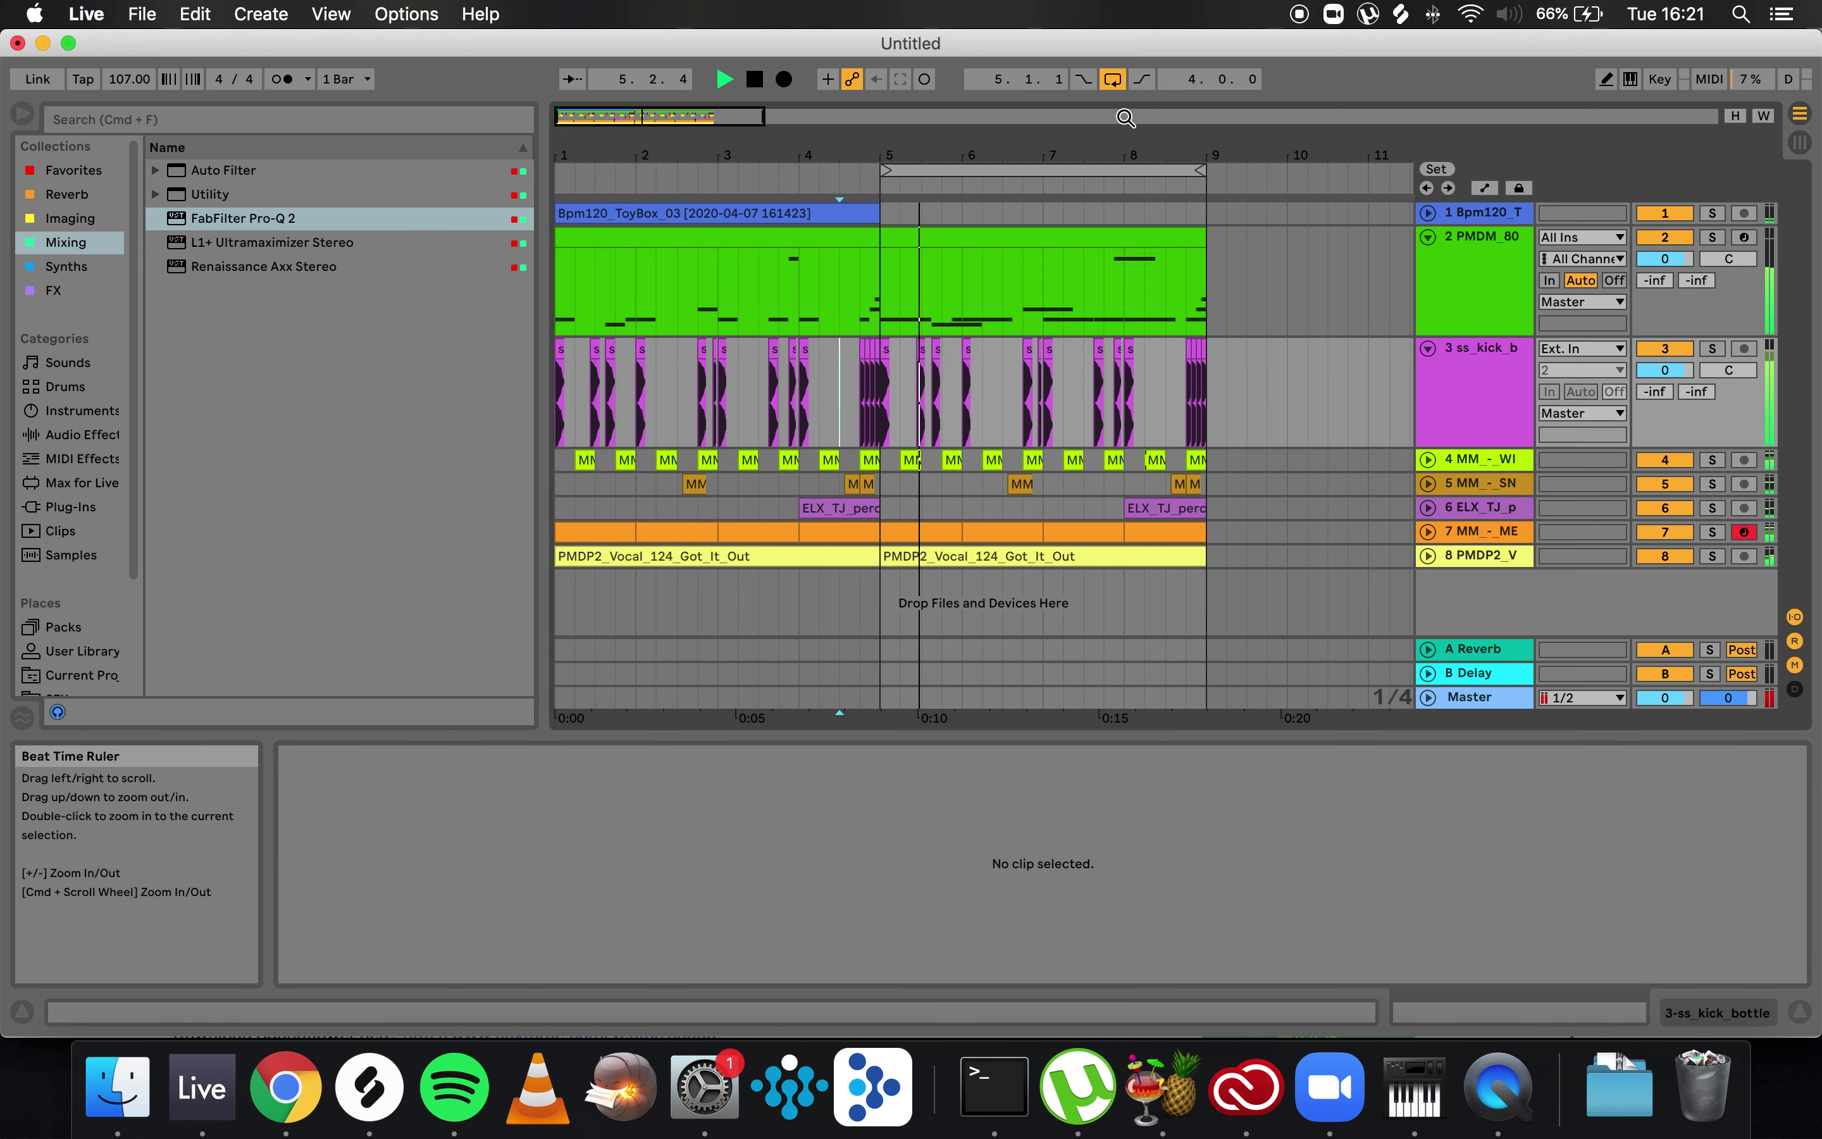
pyautogui.press('space')
# - In the 808 clip of bars 5 to 8, shorten the first C3 note and extend the short C3 back to beat 1.2.3
pyautogui.click(955, 235)
pyautogui.doubleClick(954, 234)
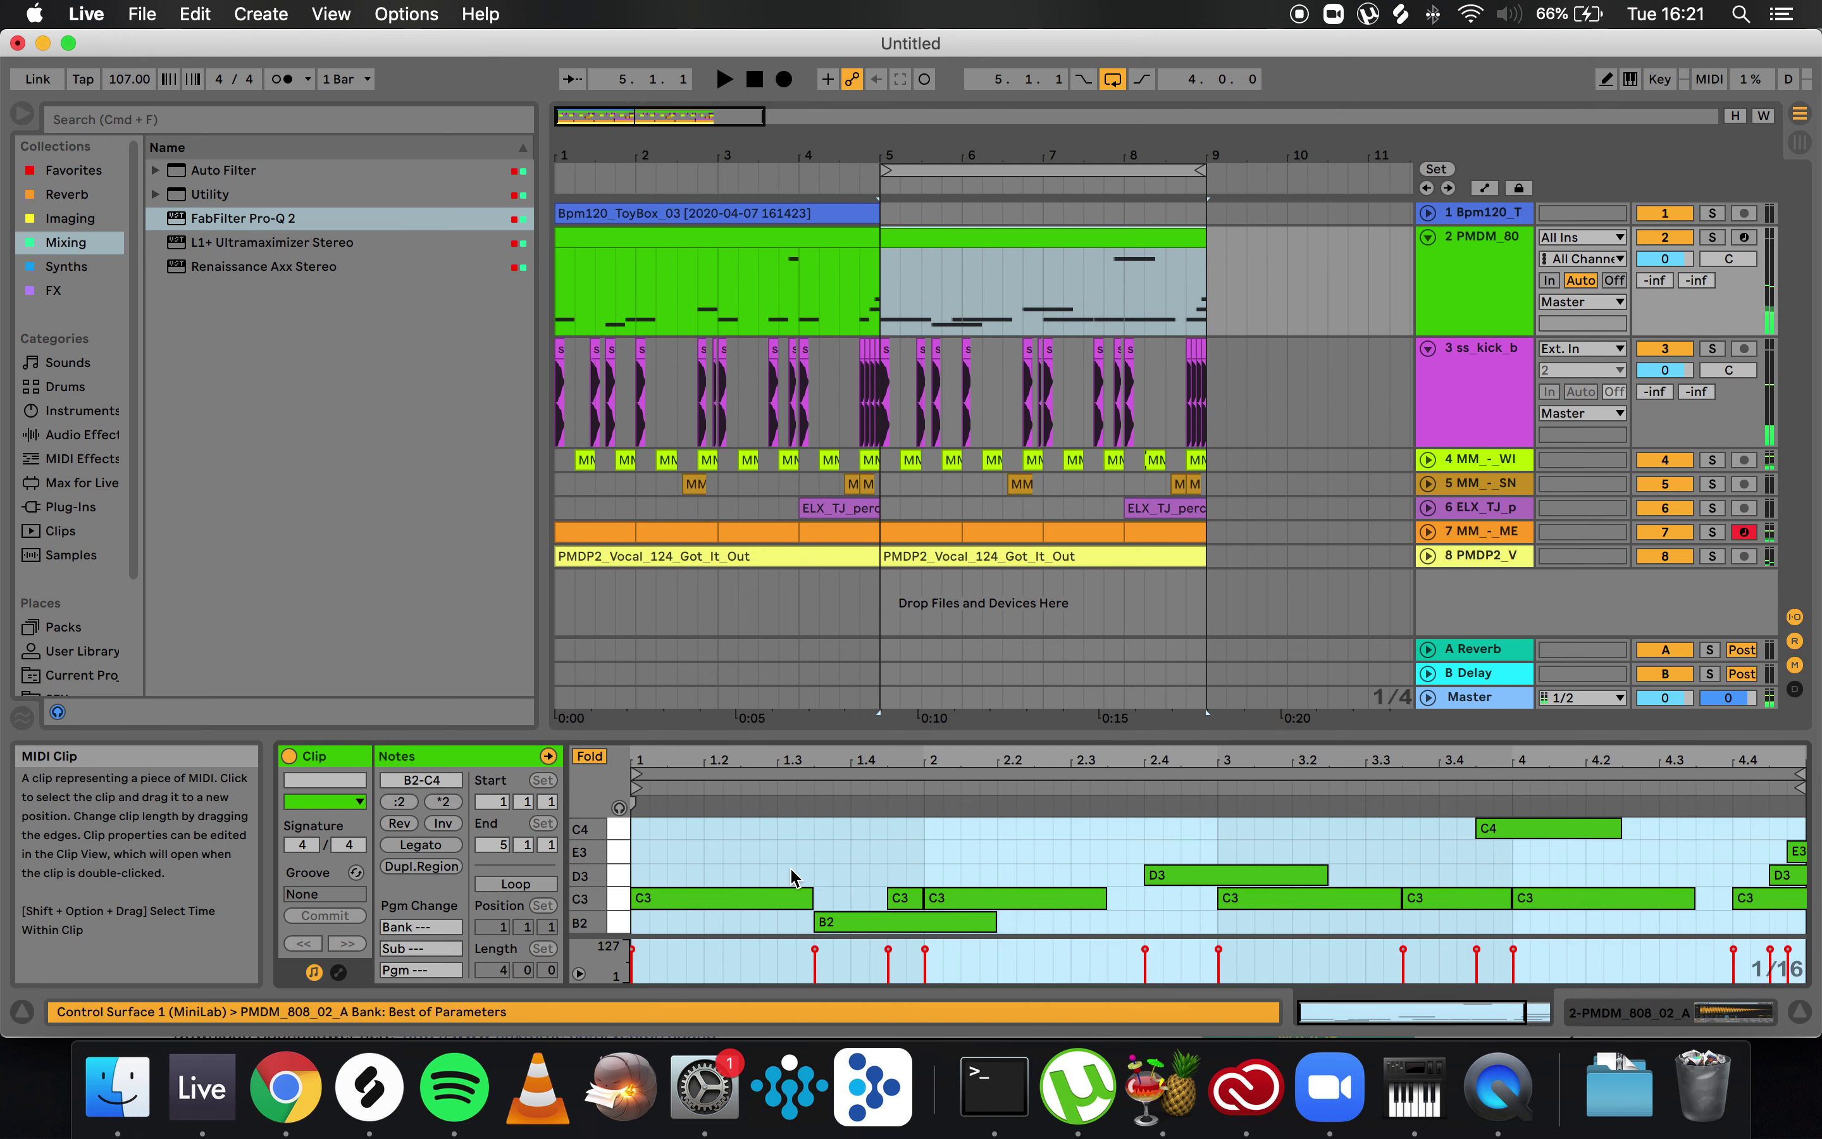
pyautogui.click(808, 897)
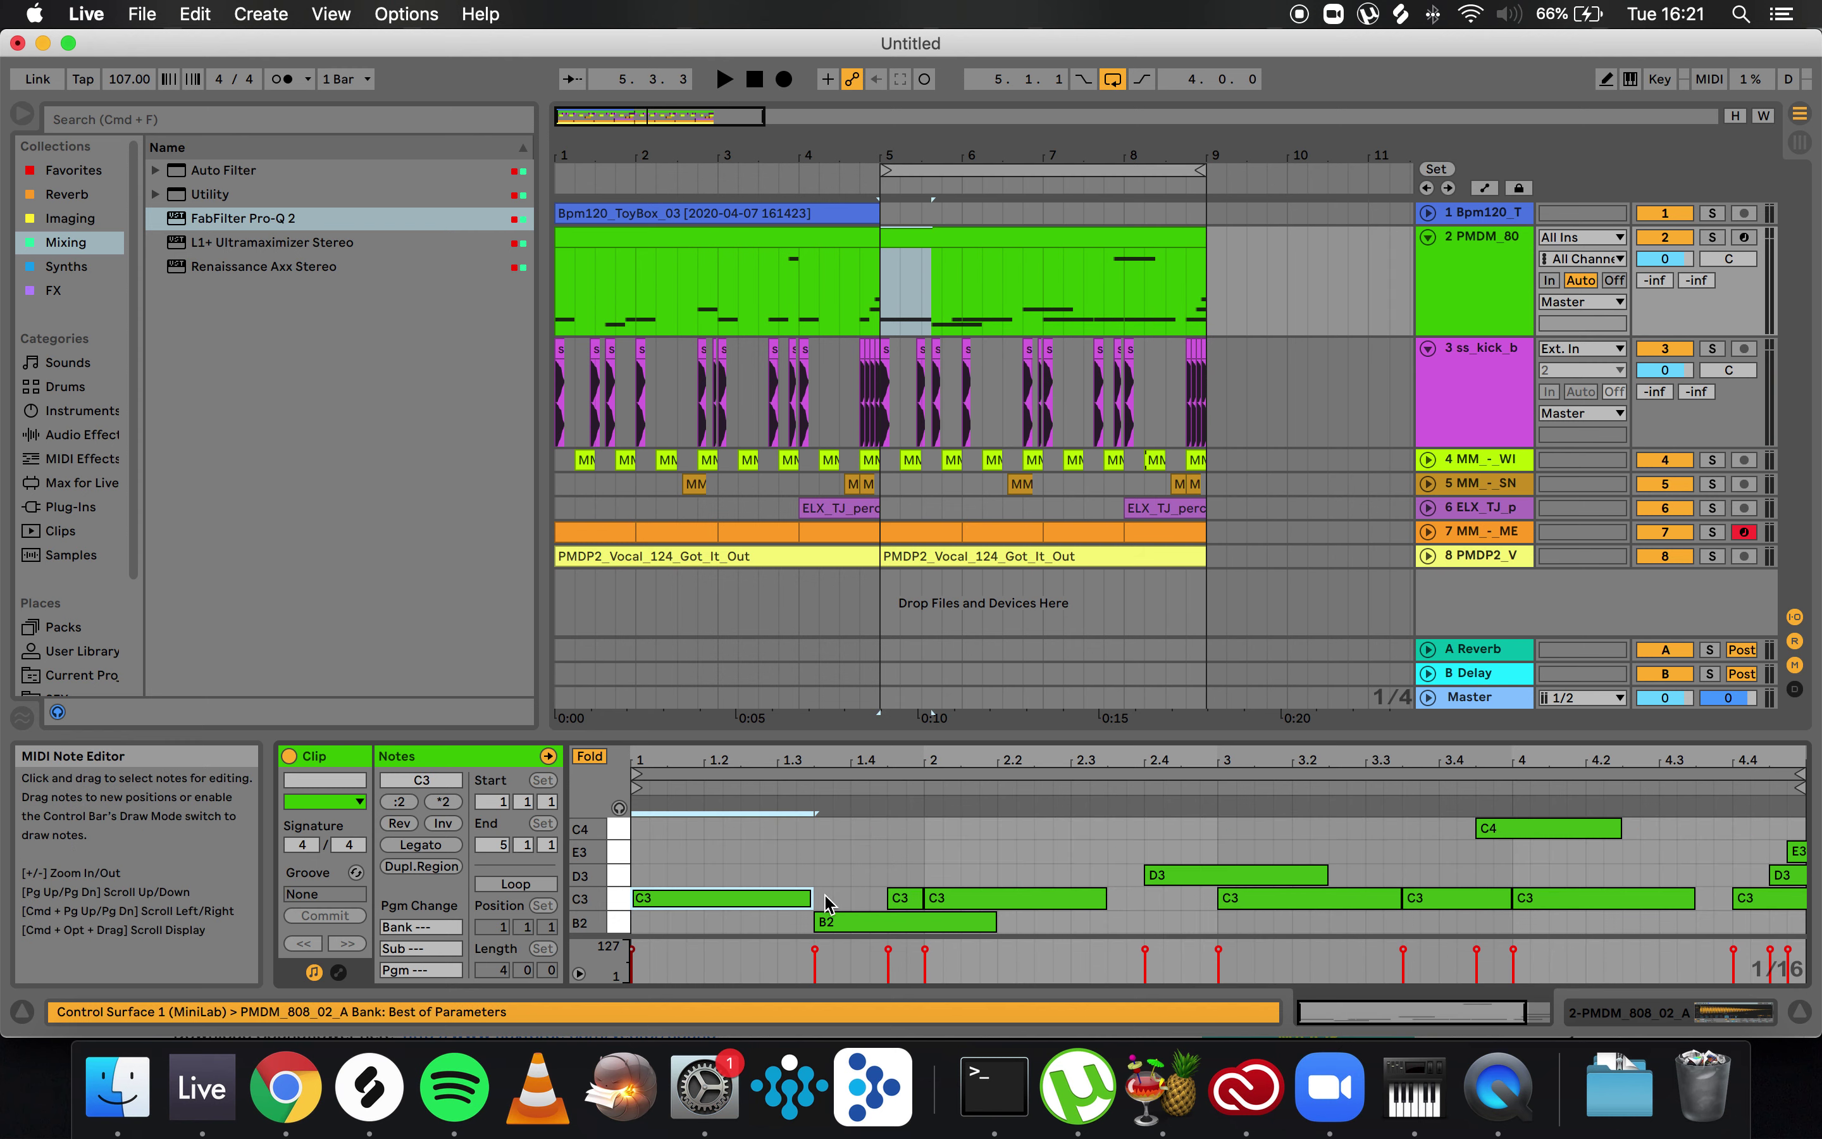
pyautogui.moveTo(809, 898); pyautogui.dragTo(772, 896)
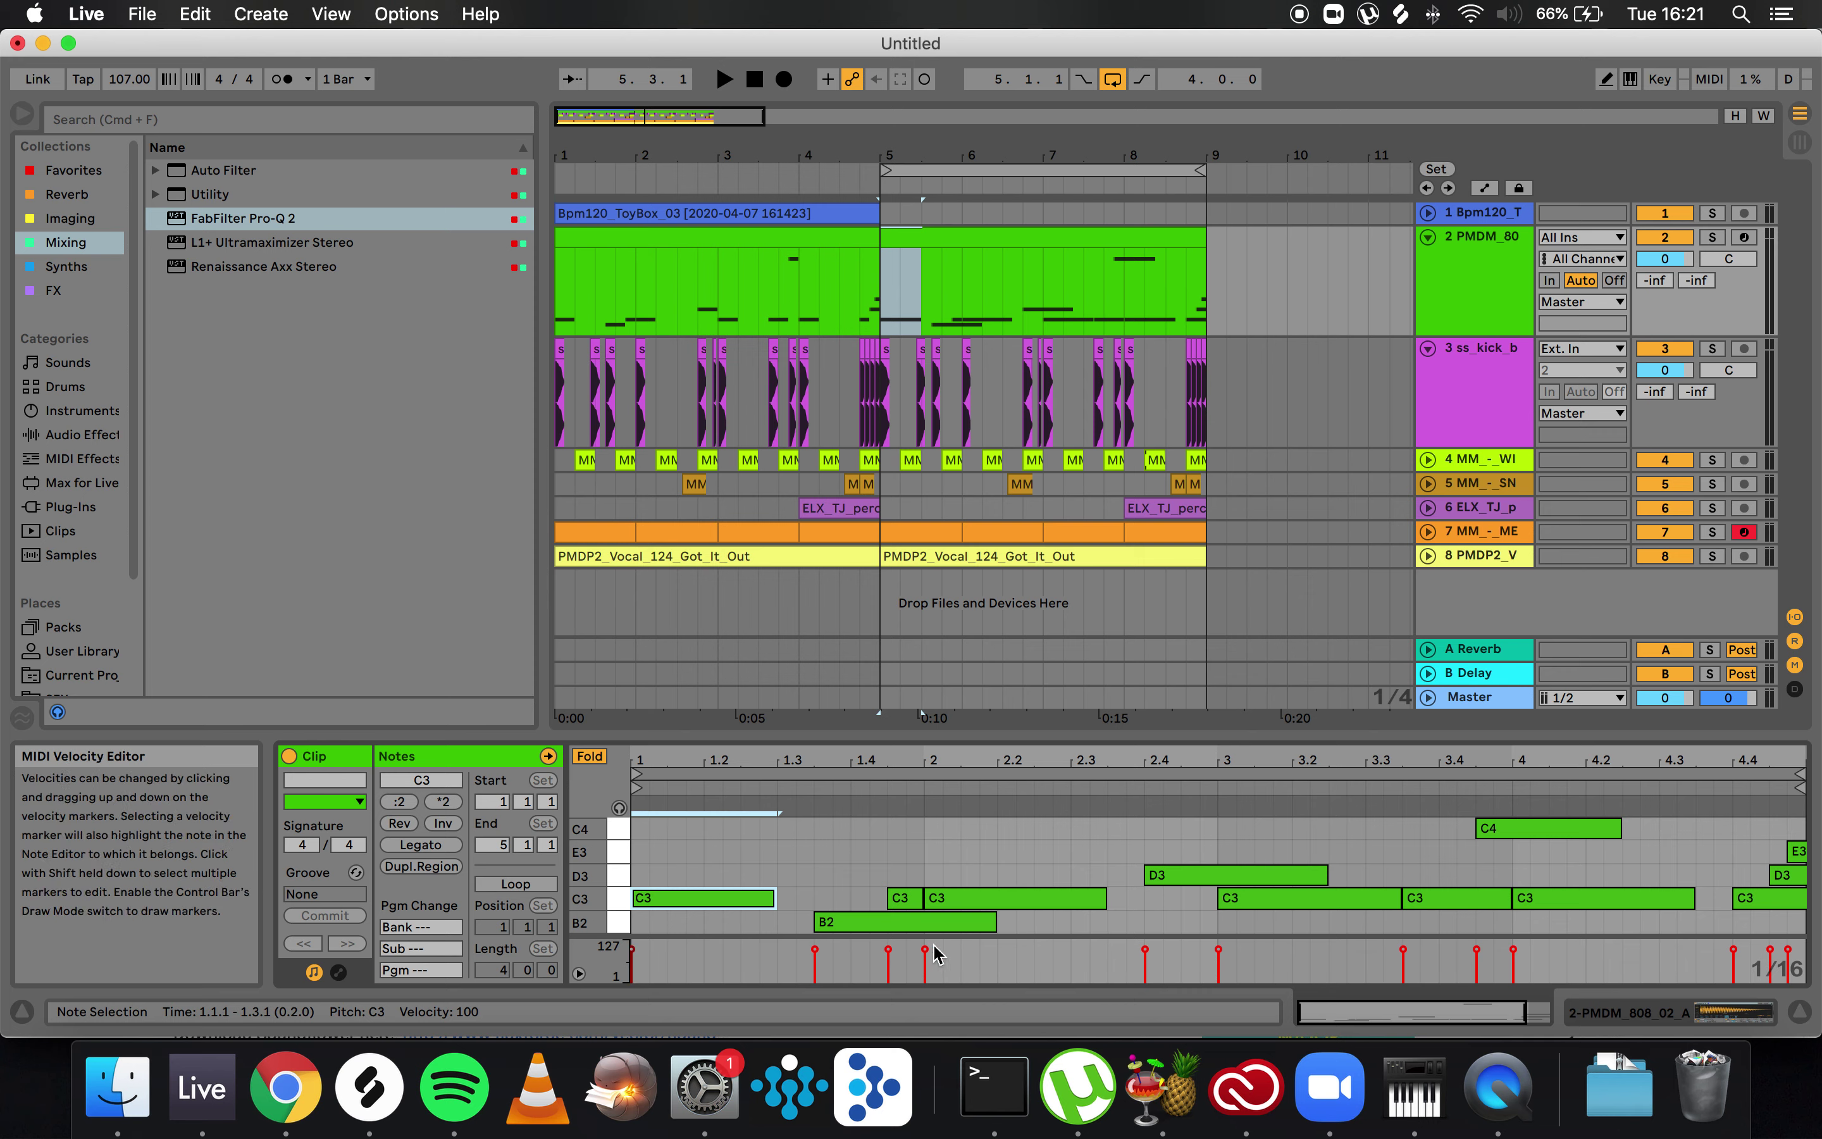
pyautogui.press('super+d')
pyautogui.click(721, 900)
pyautogui.press('space')
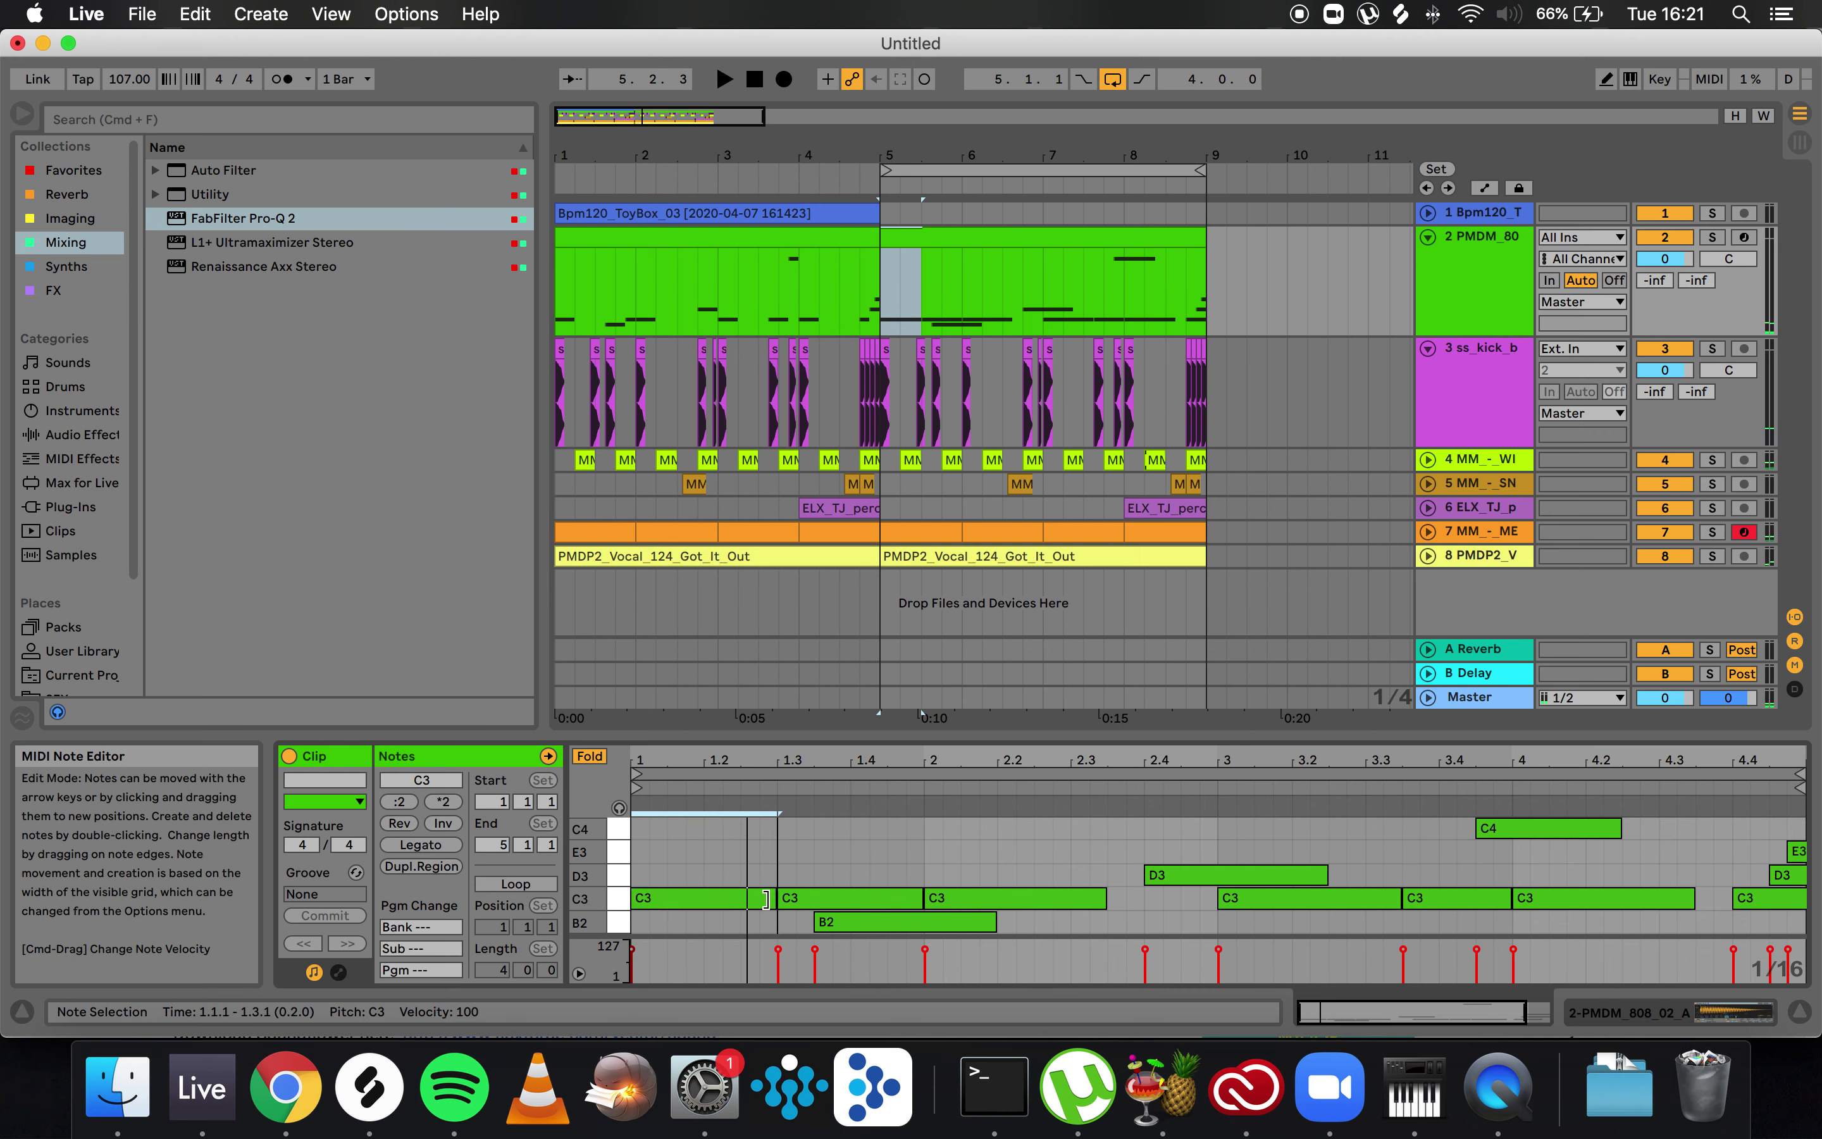
pyautogui.click(784, 909)
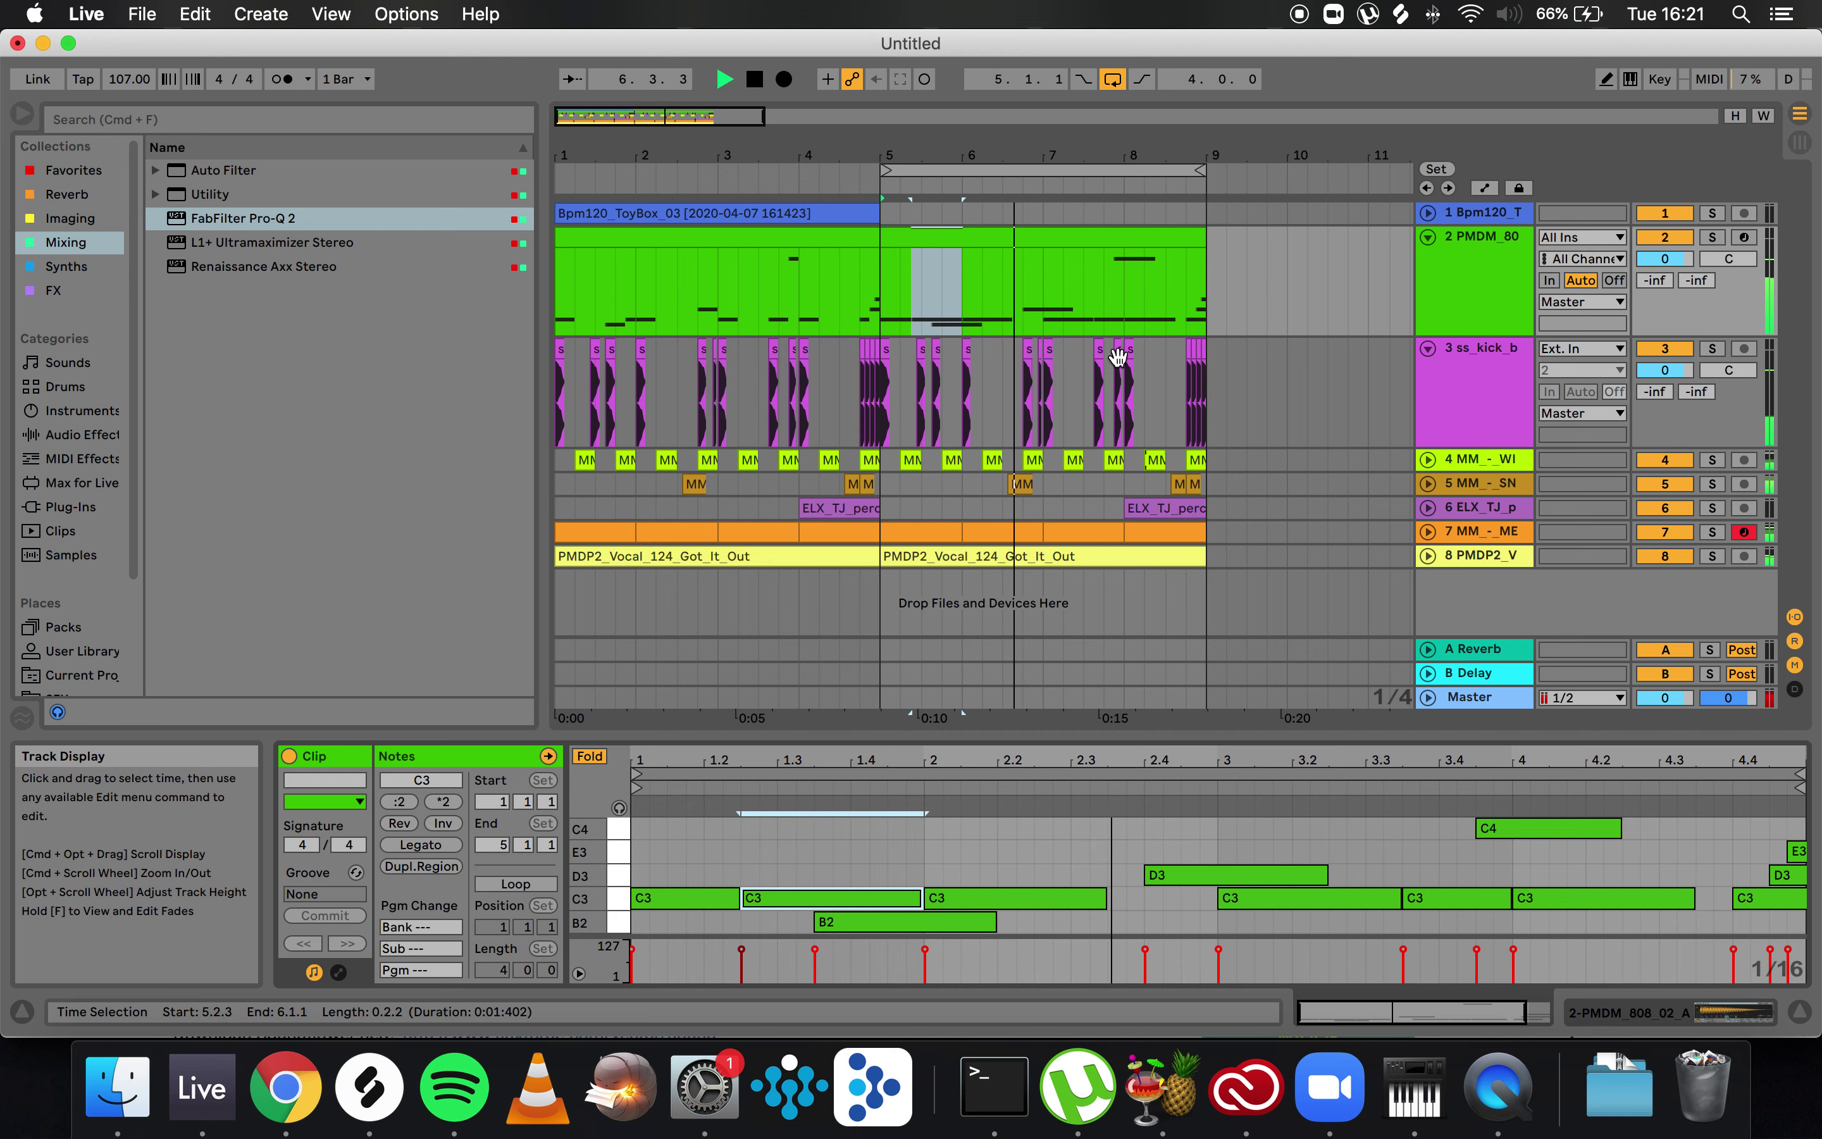
# - Delete all MM_-_SNARE1 clips from bars 5 to 8
pyautogui.click(1020, 487)
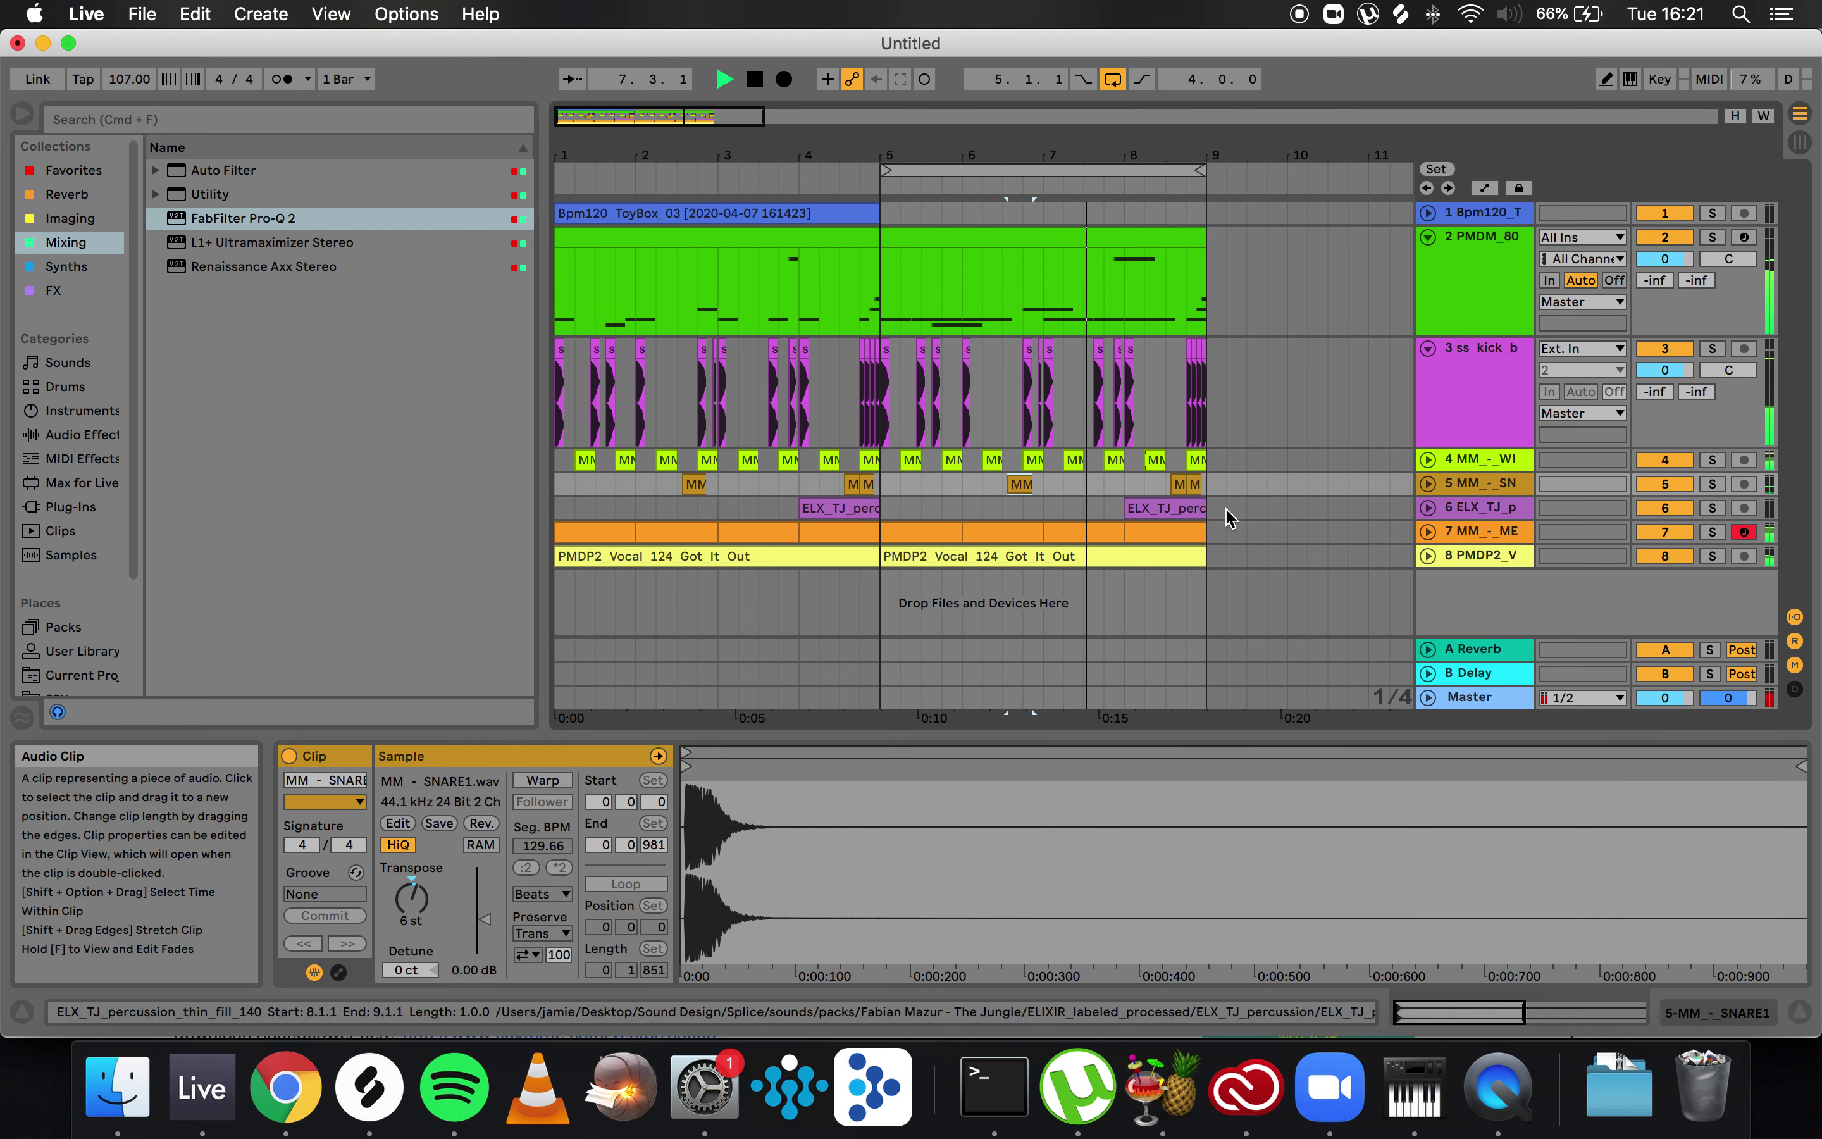
pyautogui.press('Delete')
pyautogui.moveTo(1220, 490); pyautogui.dragTo(1181, 488)
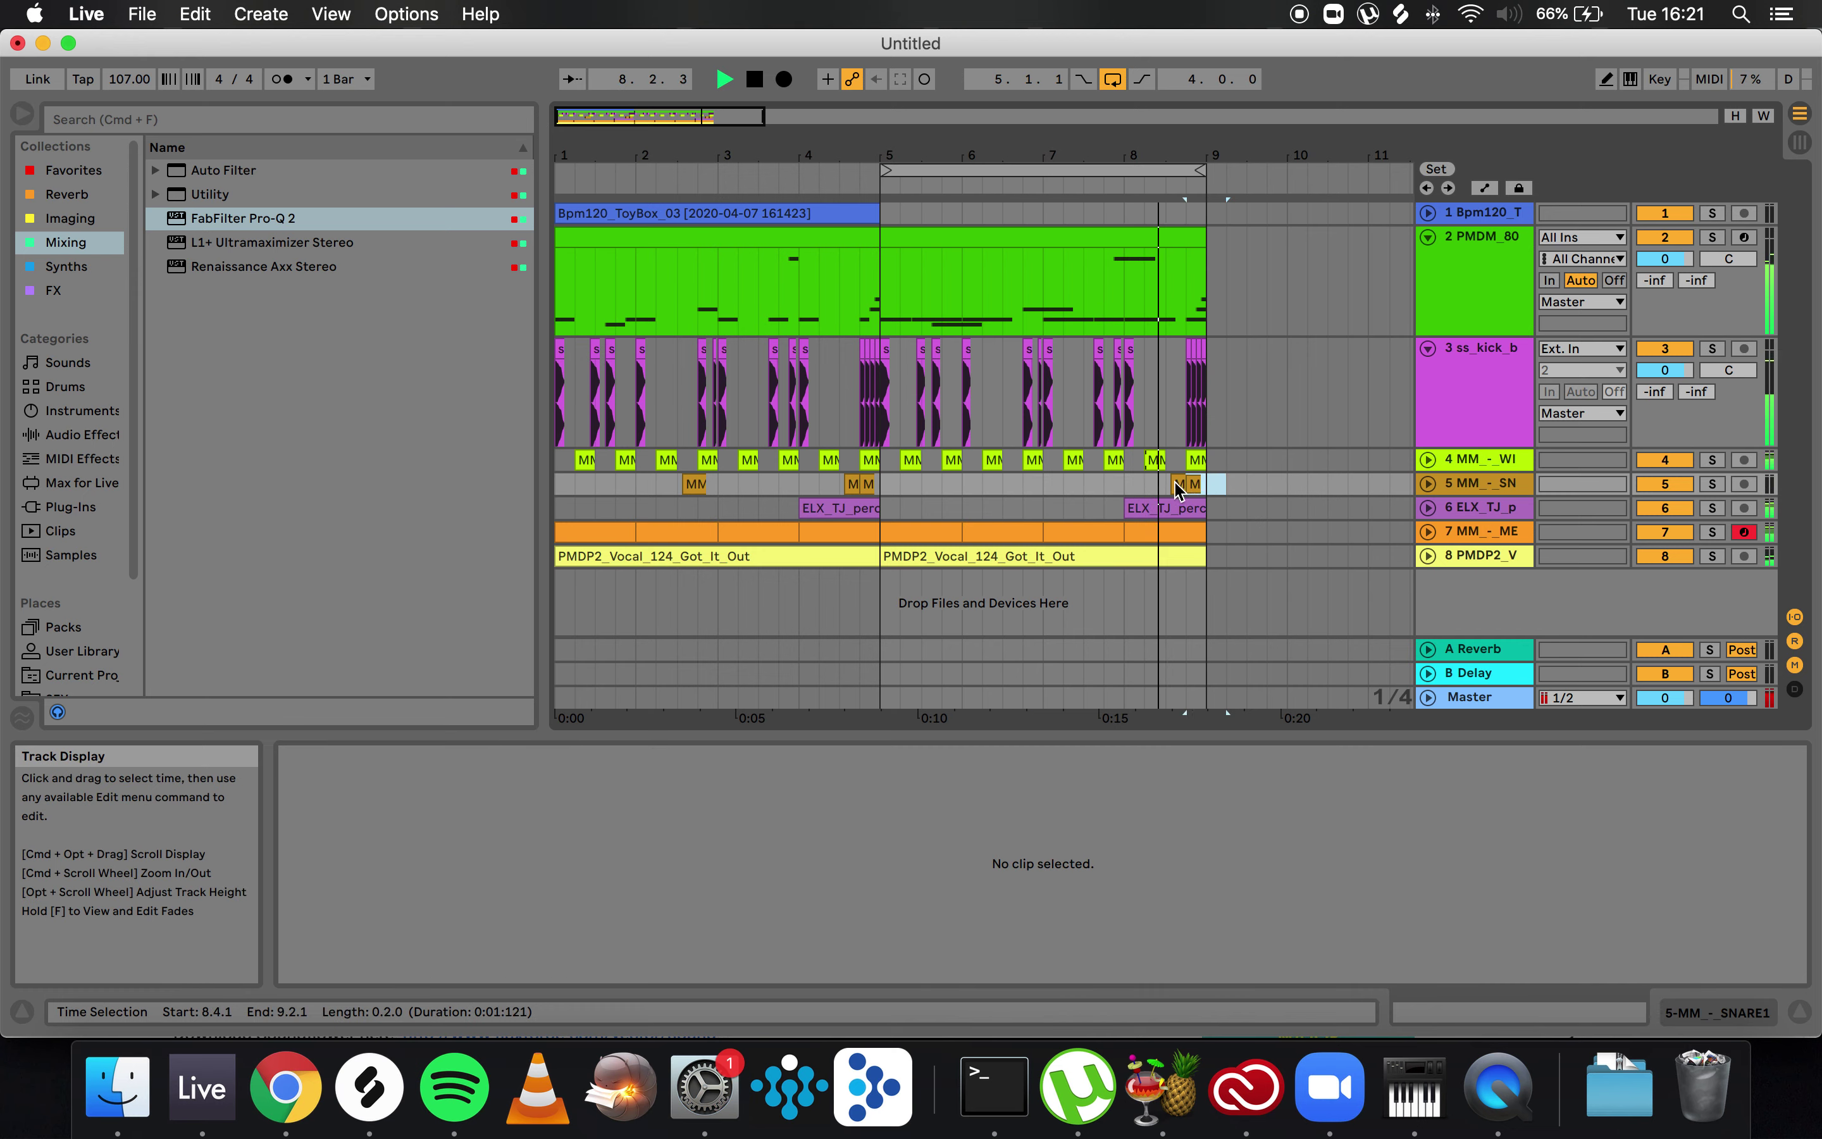
pyautogui.click(1197, 509)
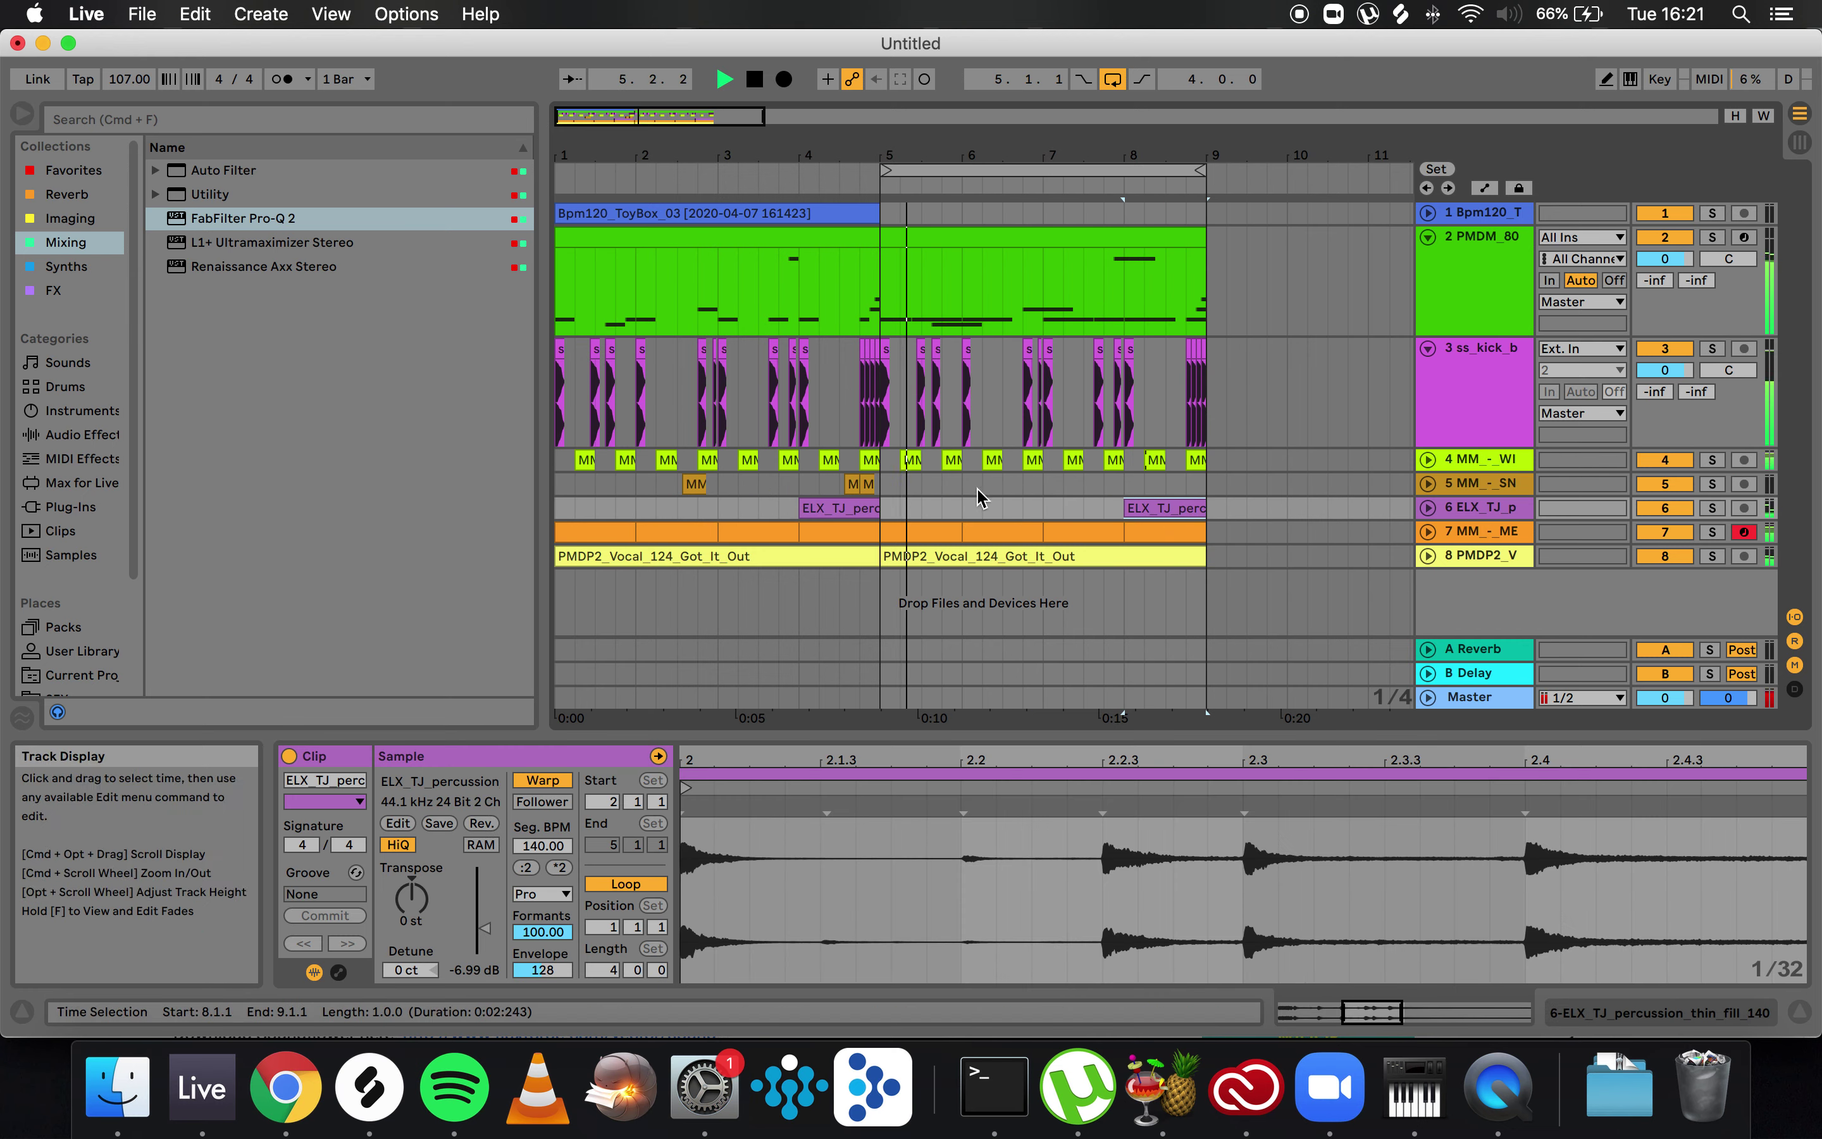
# - Add an audio track below the vocal and place the Splice sample MM_-_LIT_ASS_ALIB_3_-_D.wav on it at bar 5
pyautogui.press('super+t')
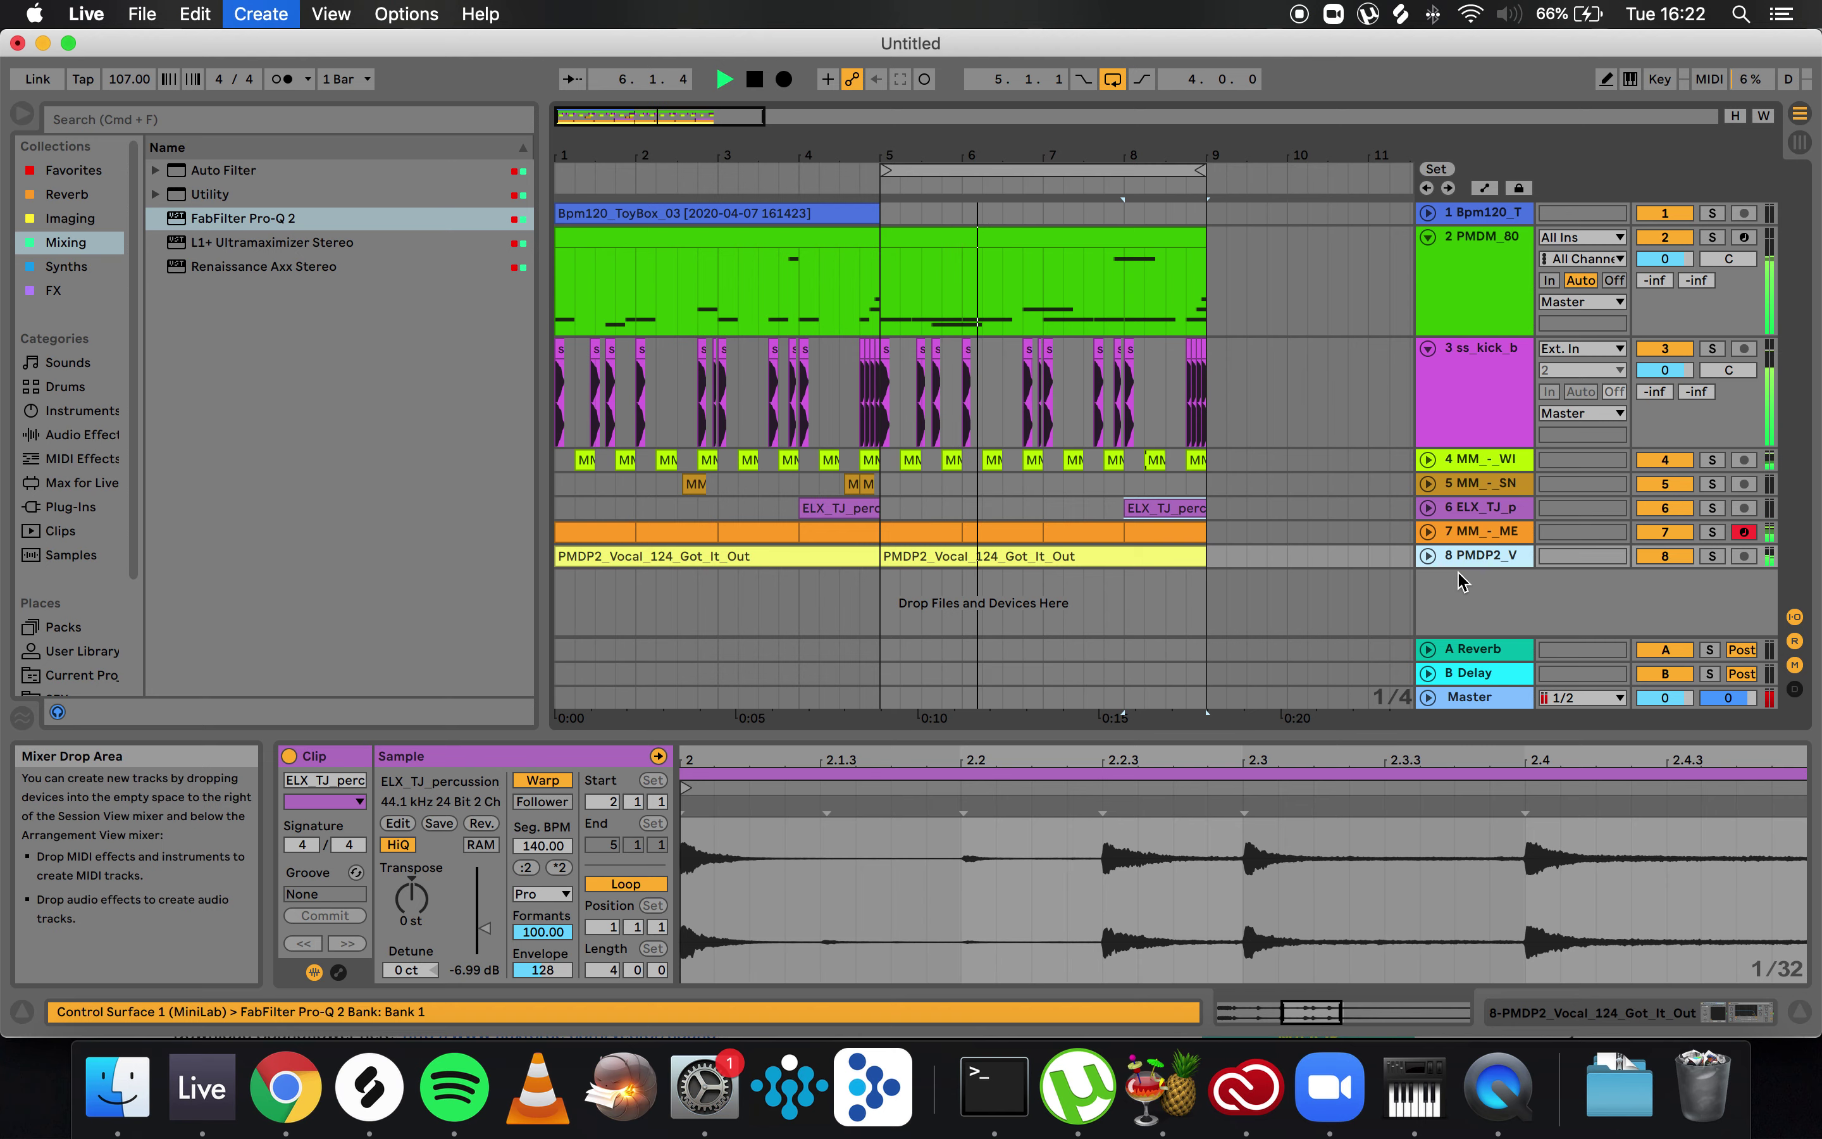
pyautogui.click(369, 1087)
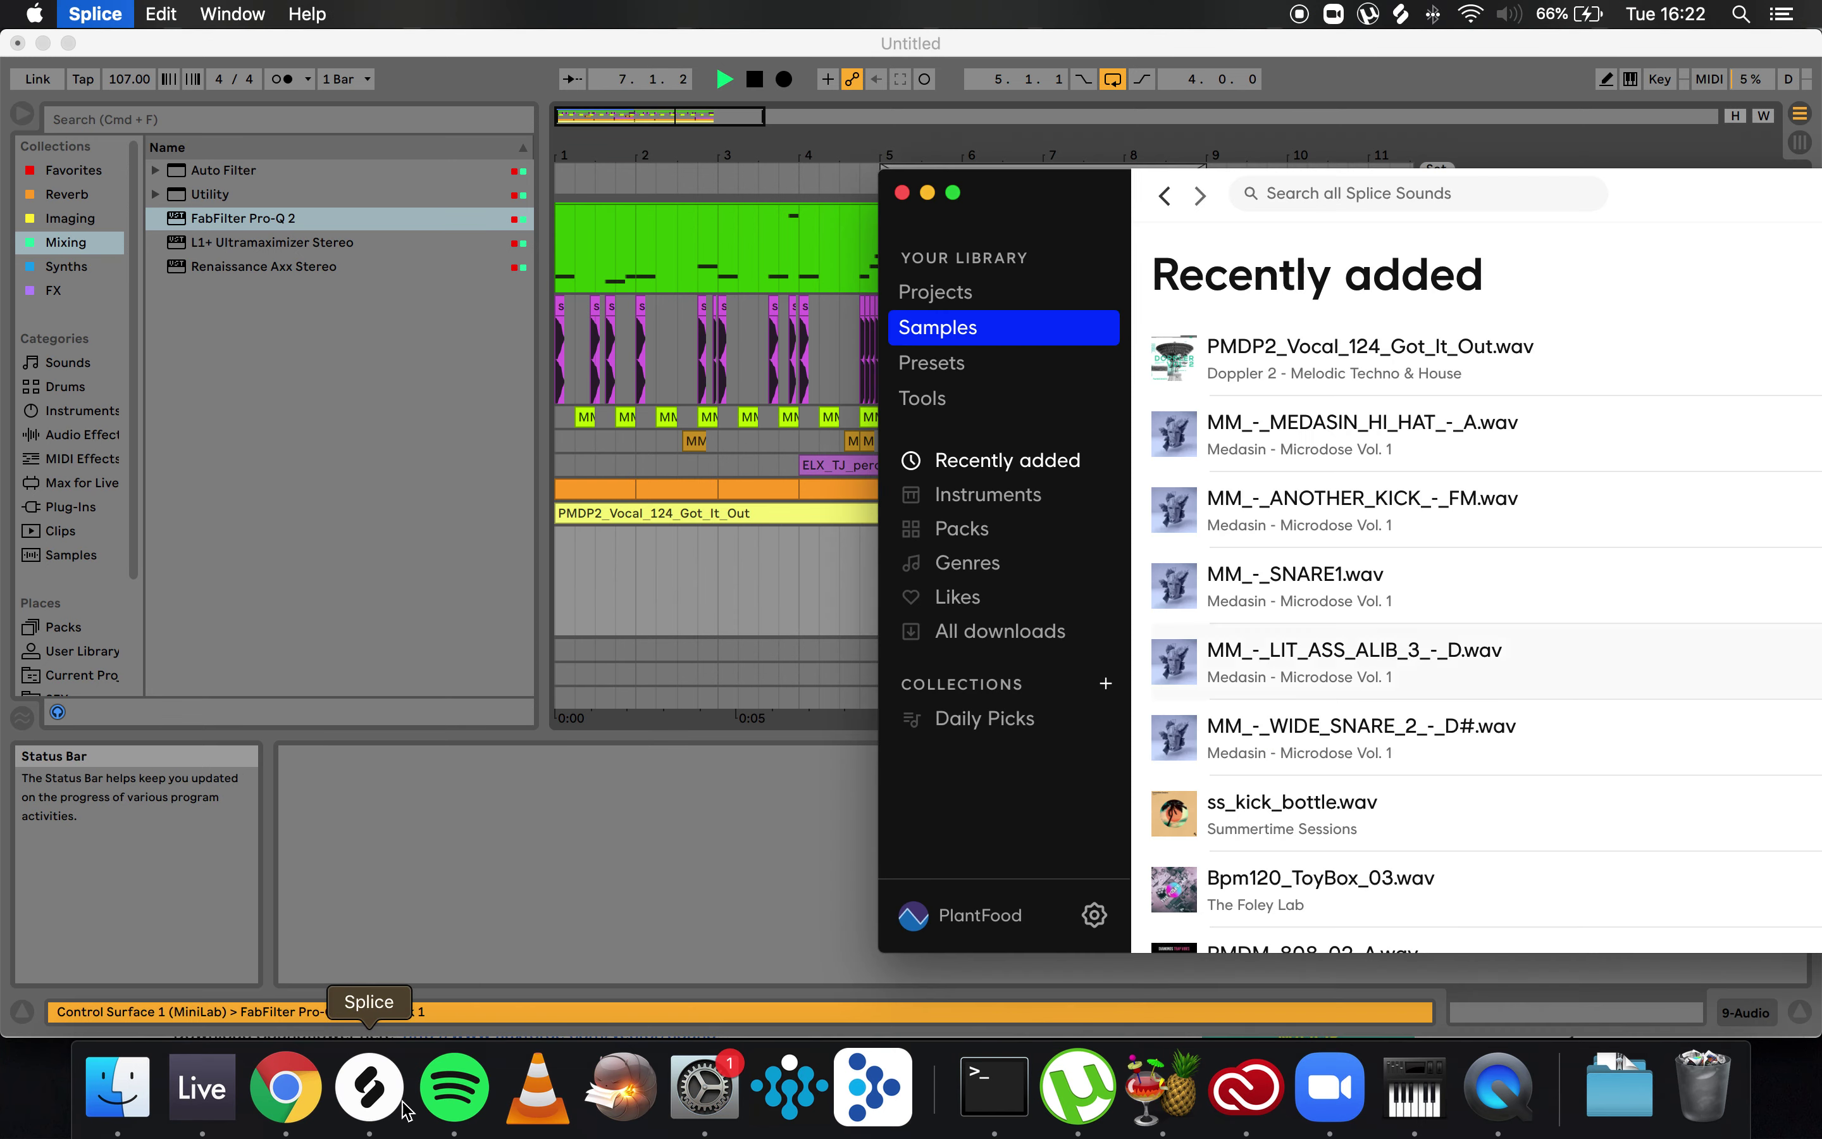
pyautogui.moveTo(1064, 256); pyautogui.dragTo(1382, 230)
pyautogui.moveTo(1506, 633); pyautogui.dragTo(892, 573)
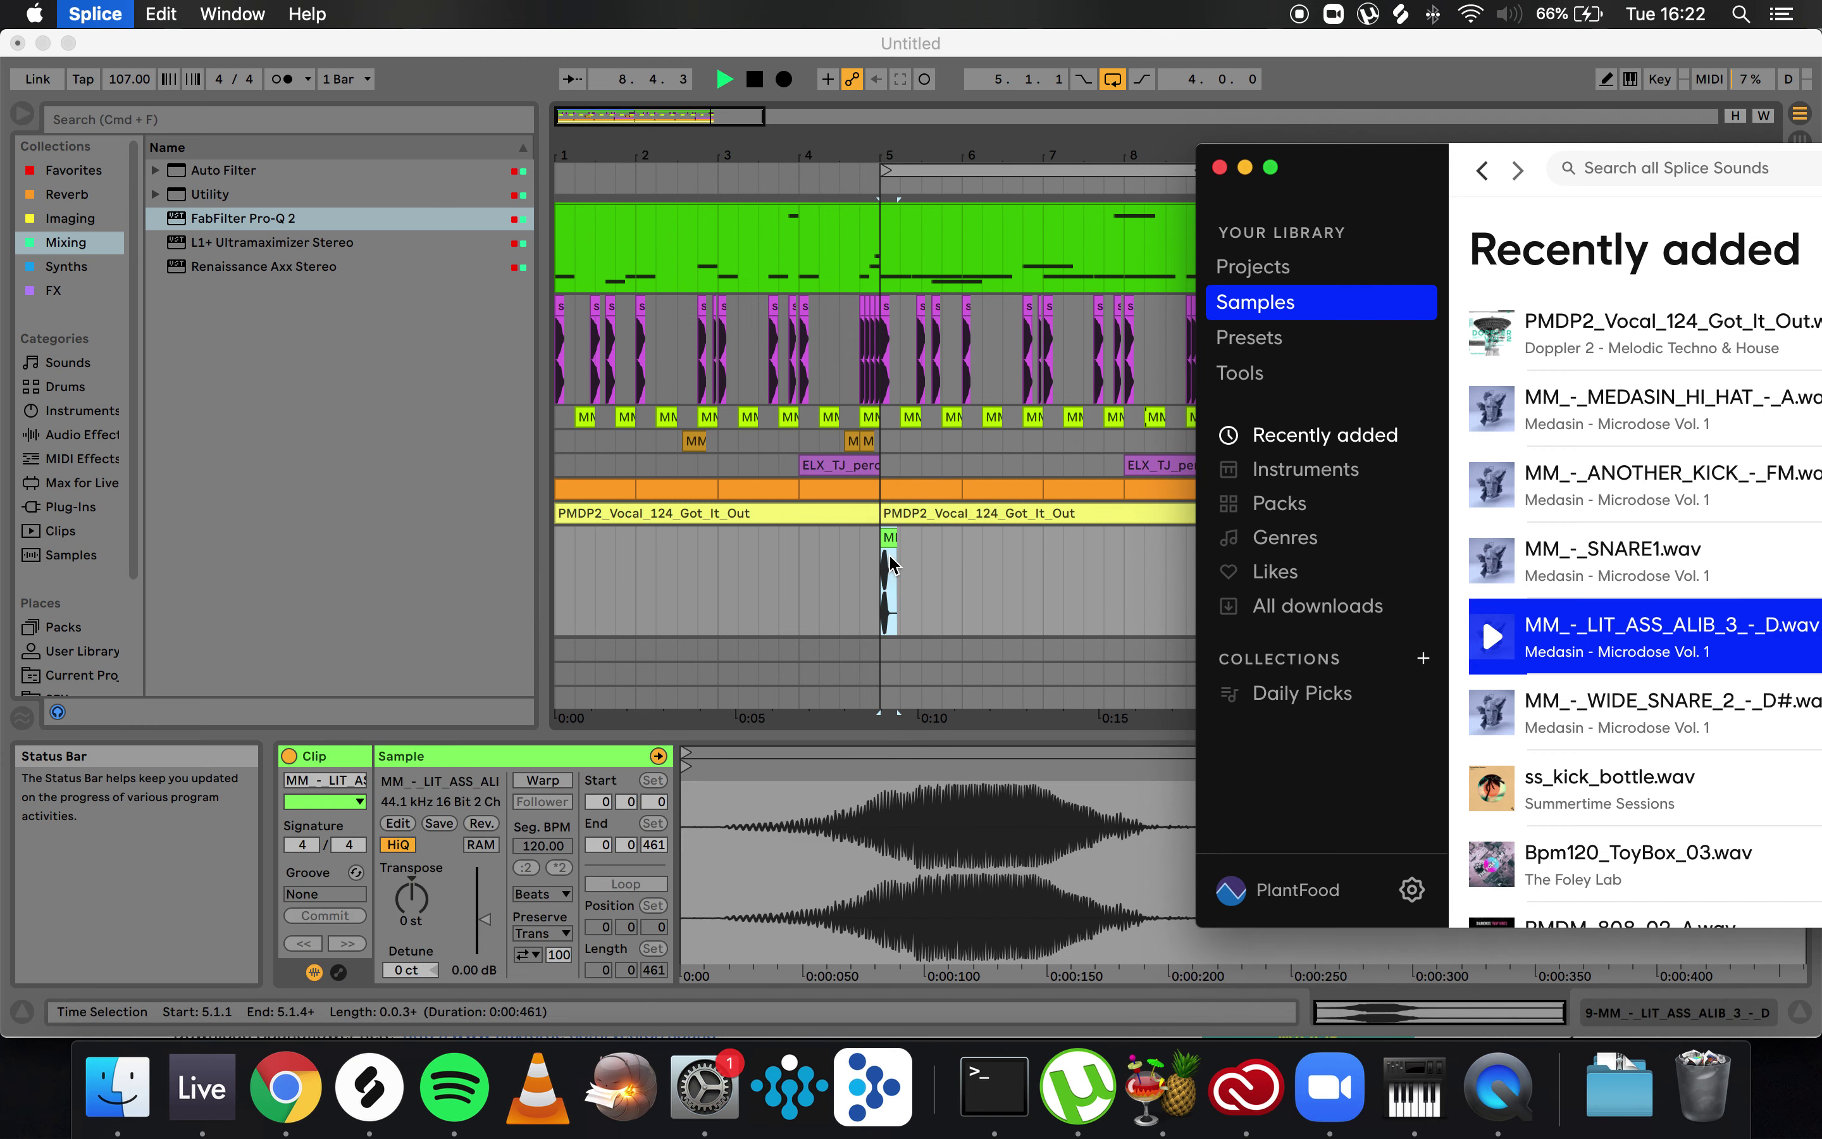
# - Transpose the MM_-_LIT_ASS_ALIB_3_-_D clip to -7 st and reduce its gain to -14.9 dB
pyautogui.click(891, 537)
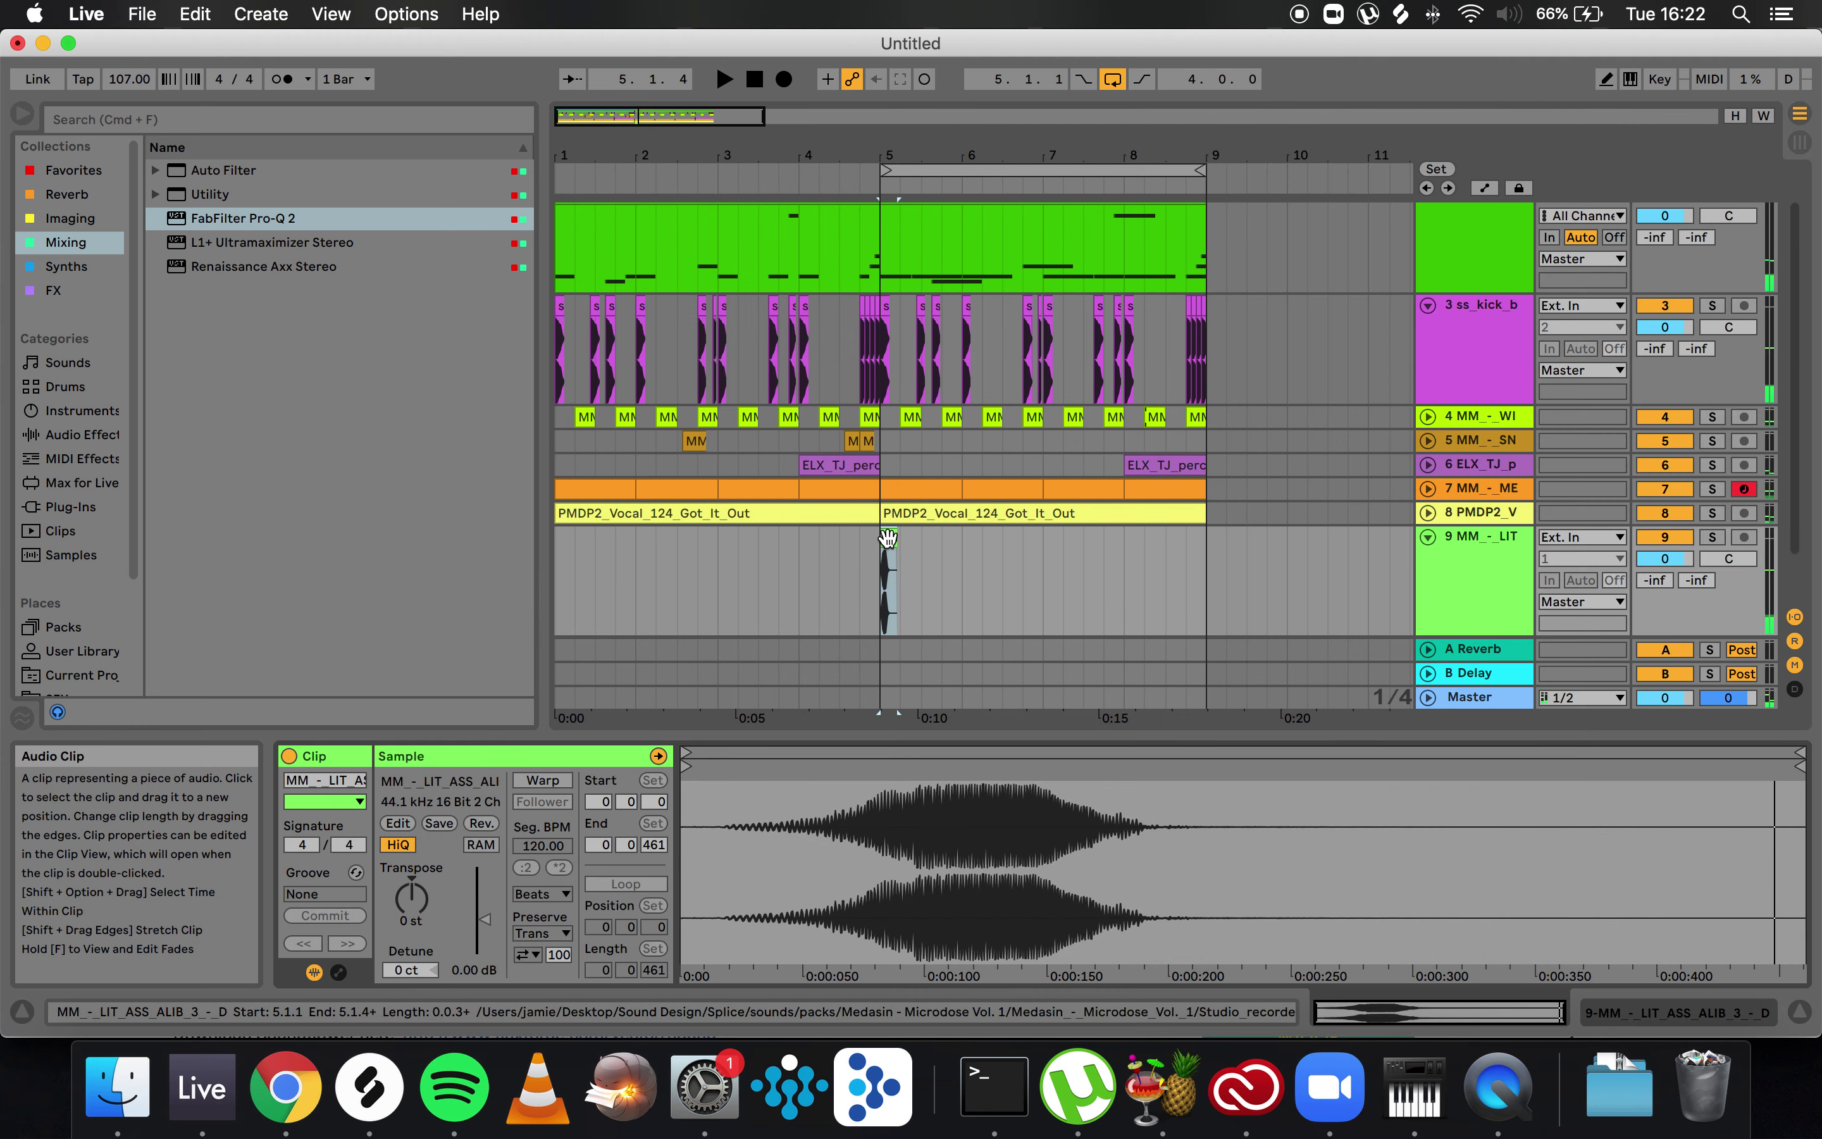
pyautogui.moveTo(478, 918); pyautogui.dragTo(478, 934)
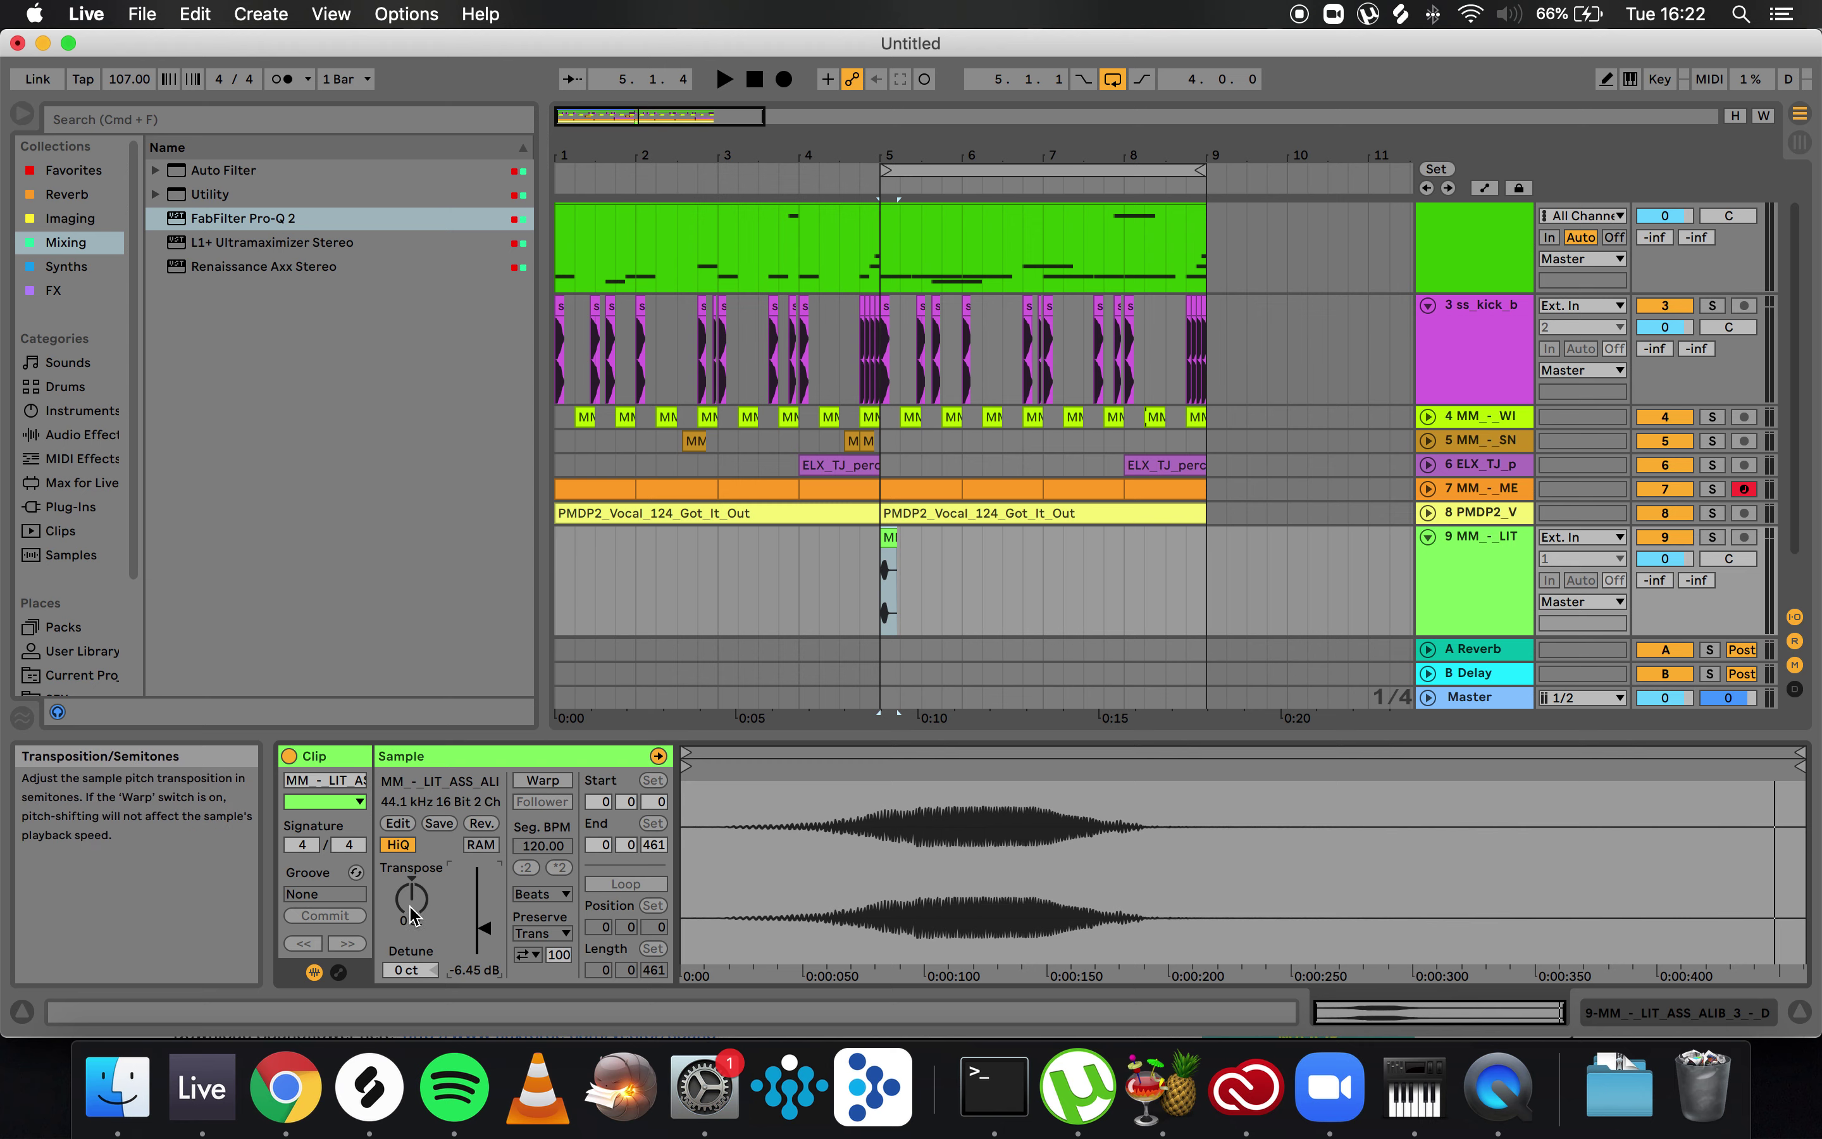
pyautogui.press('space')
pyautogui.click(860, 595)
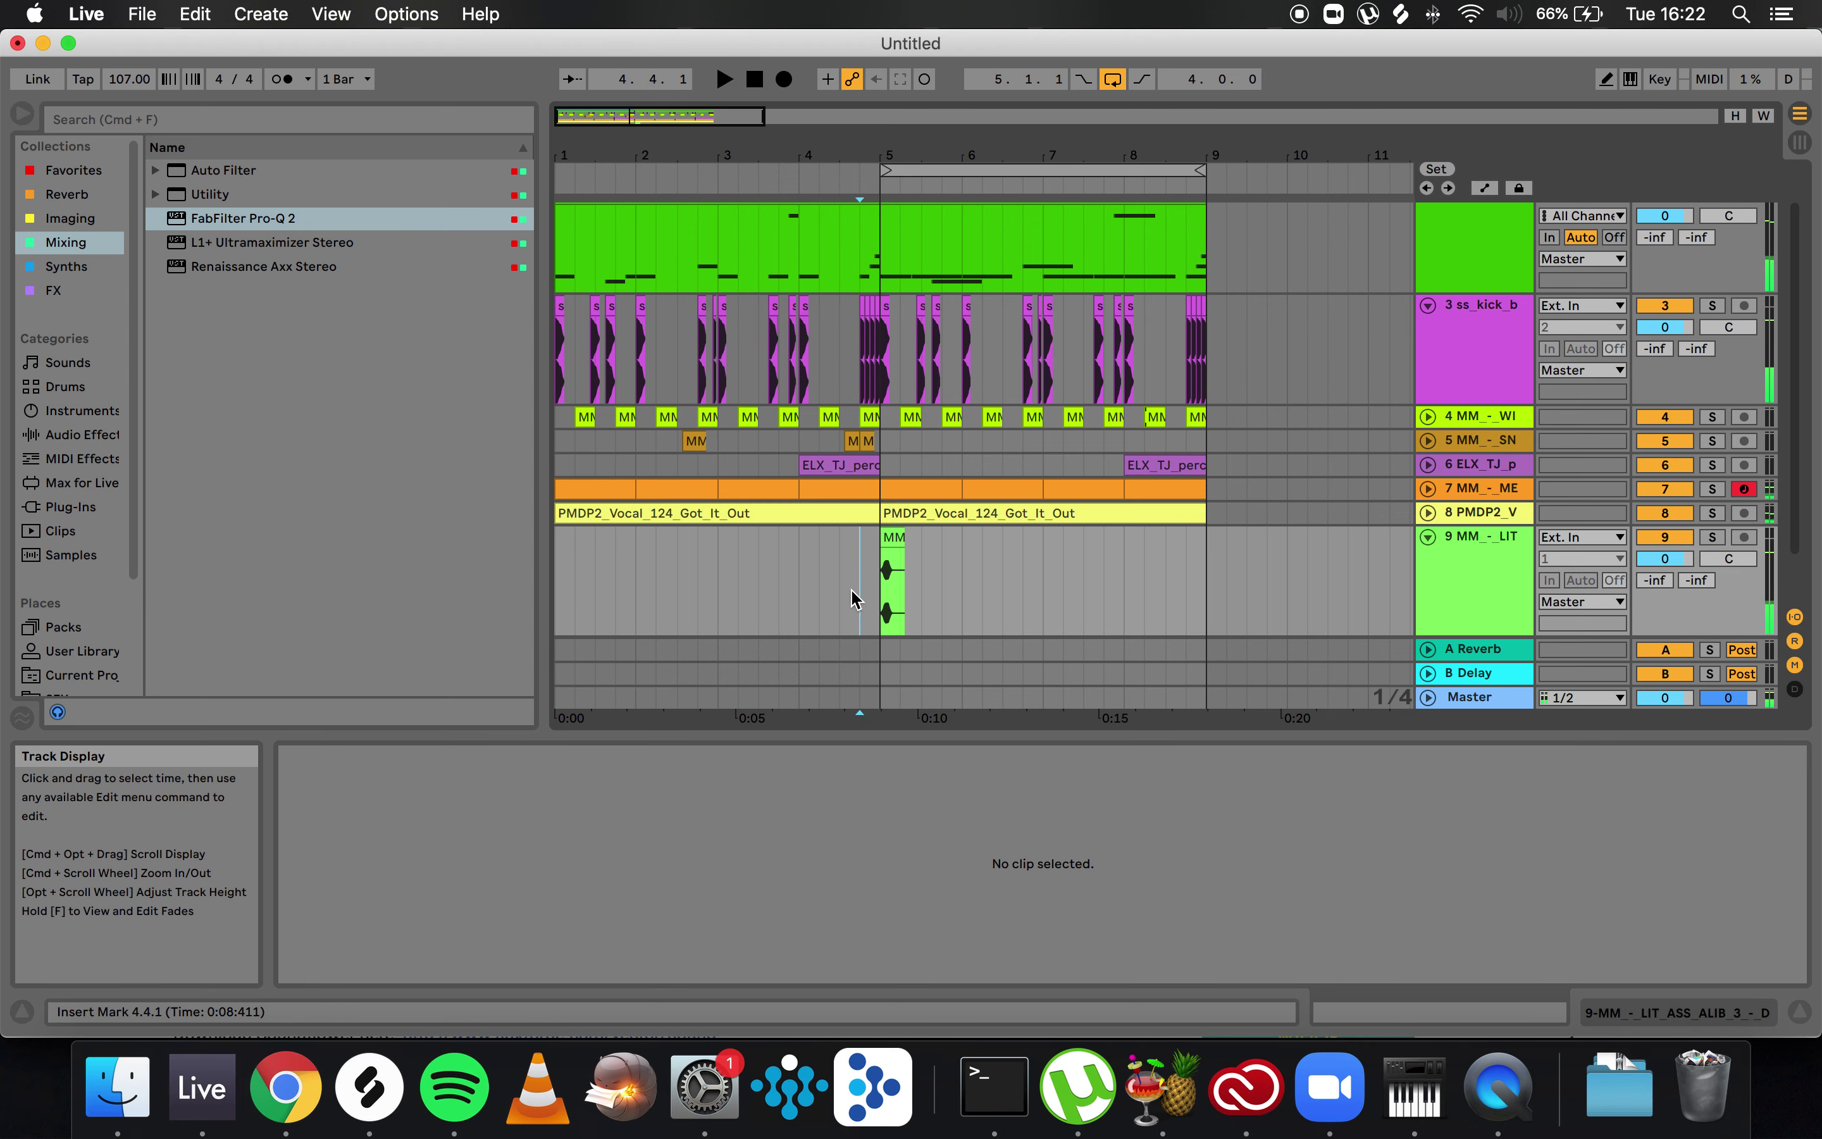
pyautogui.press('+')
pyautogui.press('+')
pyautogui.click(972, 581)
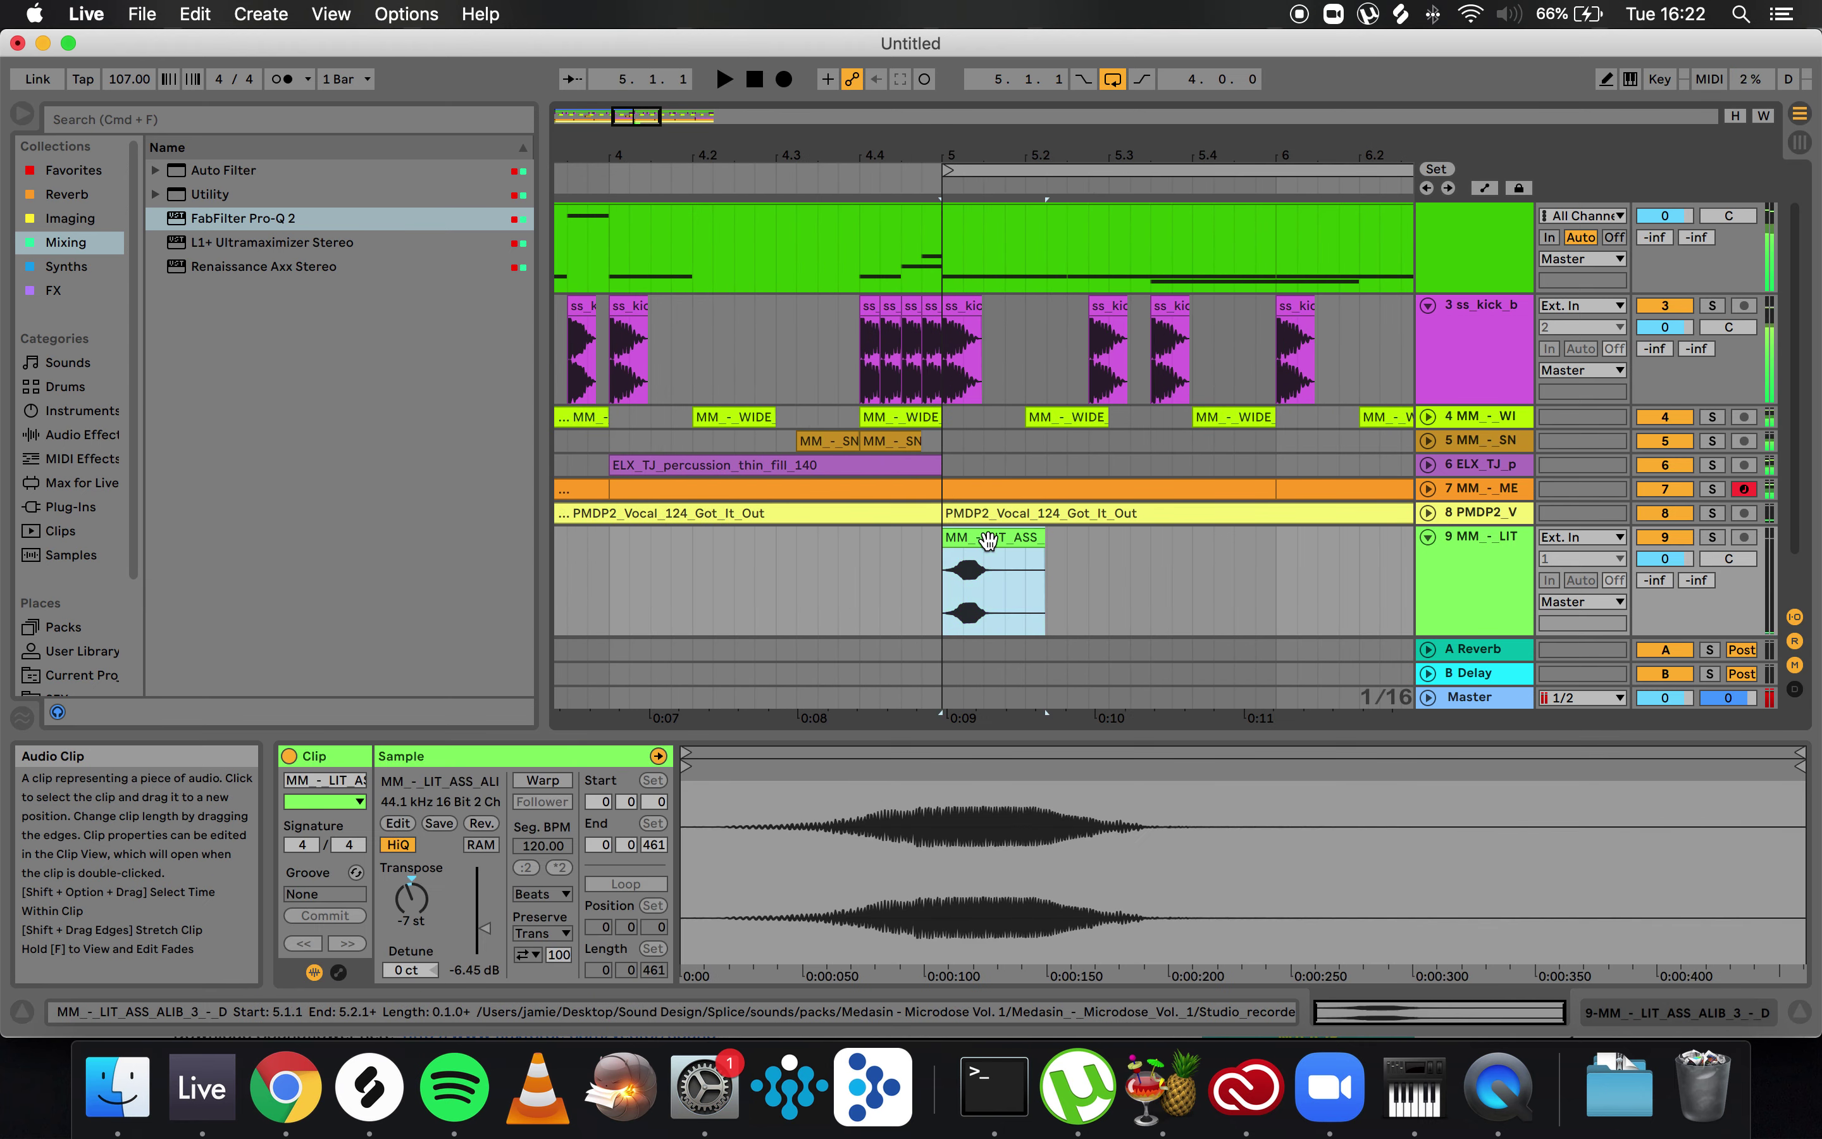
pyautogui.moveTo(476, 943); pyautogui.dragTo(476, 950)
pyautogui.press('space')
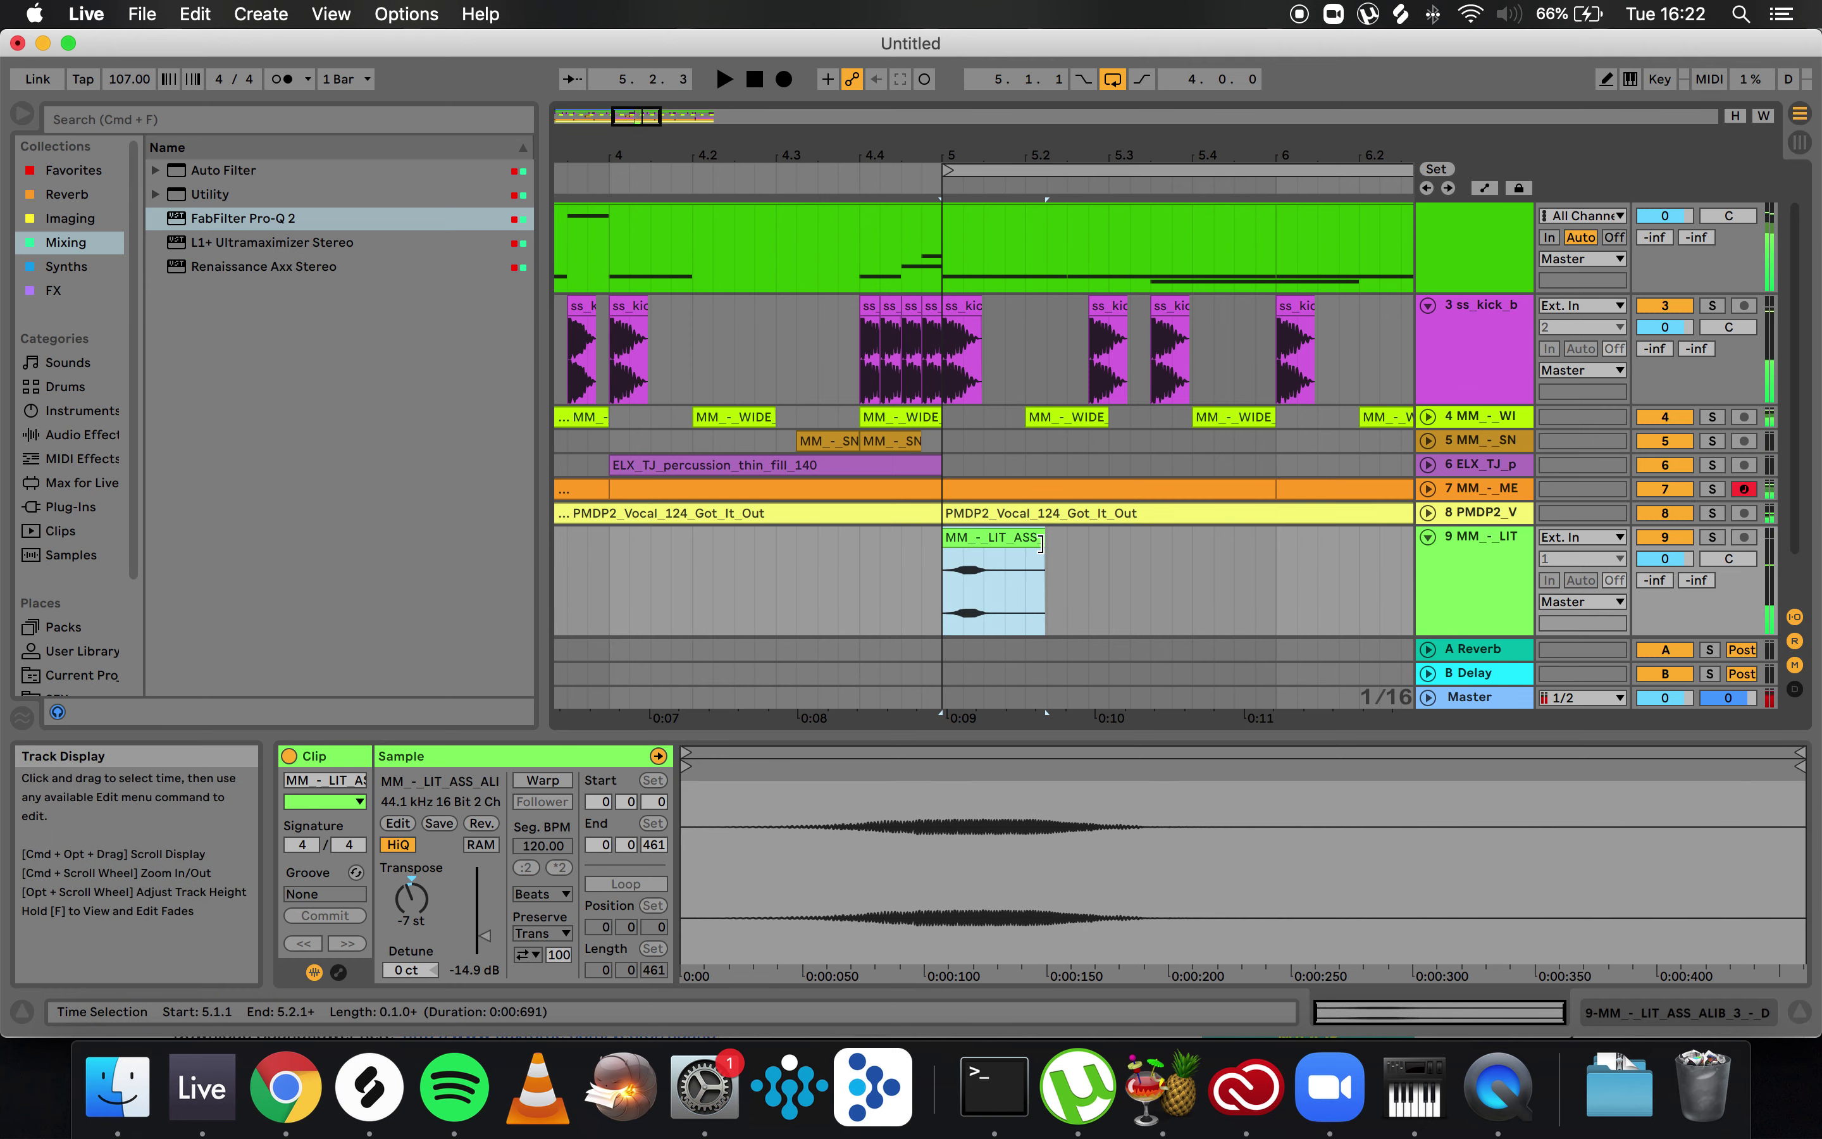
# - Duplicate the ALIB sample clip directly after itself, trim the fade-in off the copy's start, and listen to the result
pyautogui.press('super+d')
pyautogui.click(892, 574)
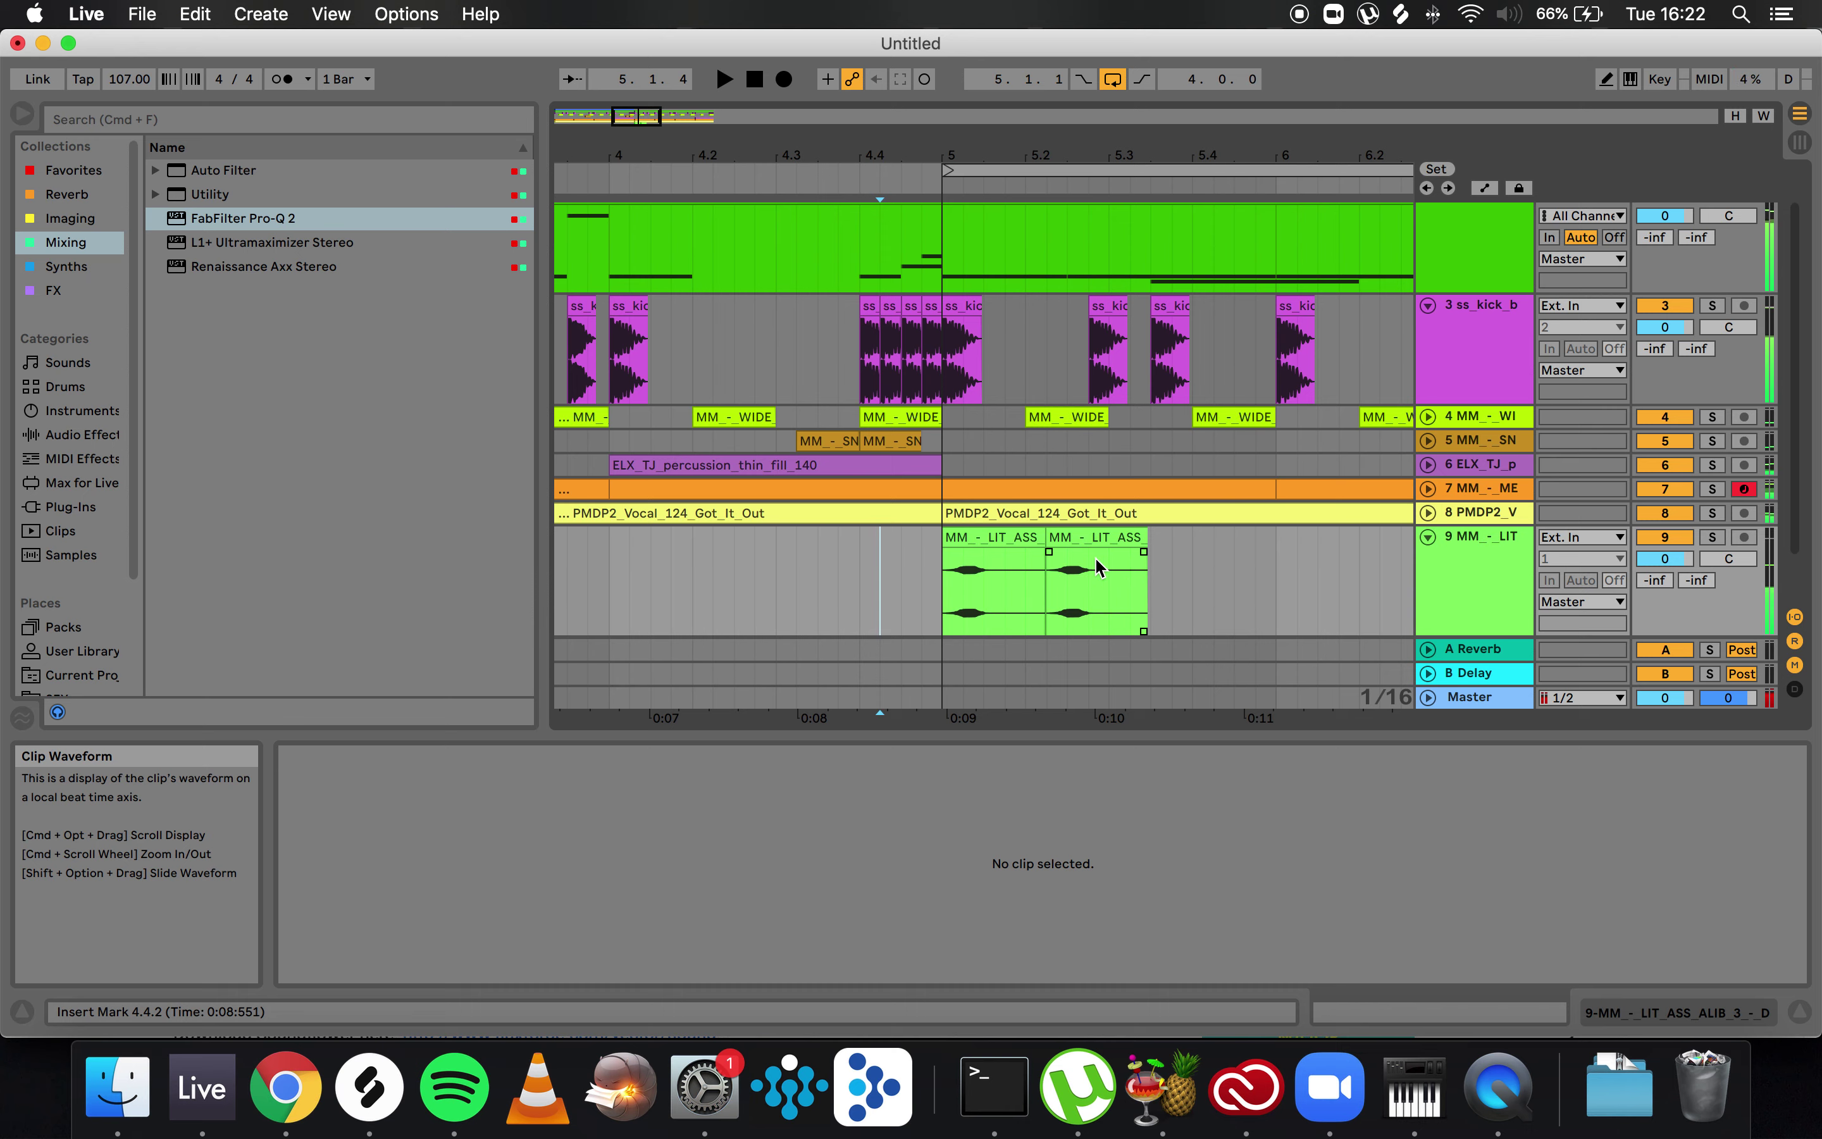
pyautogui.click(988, 593)
pyautogui.click(870, 595)
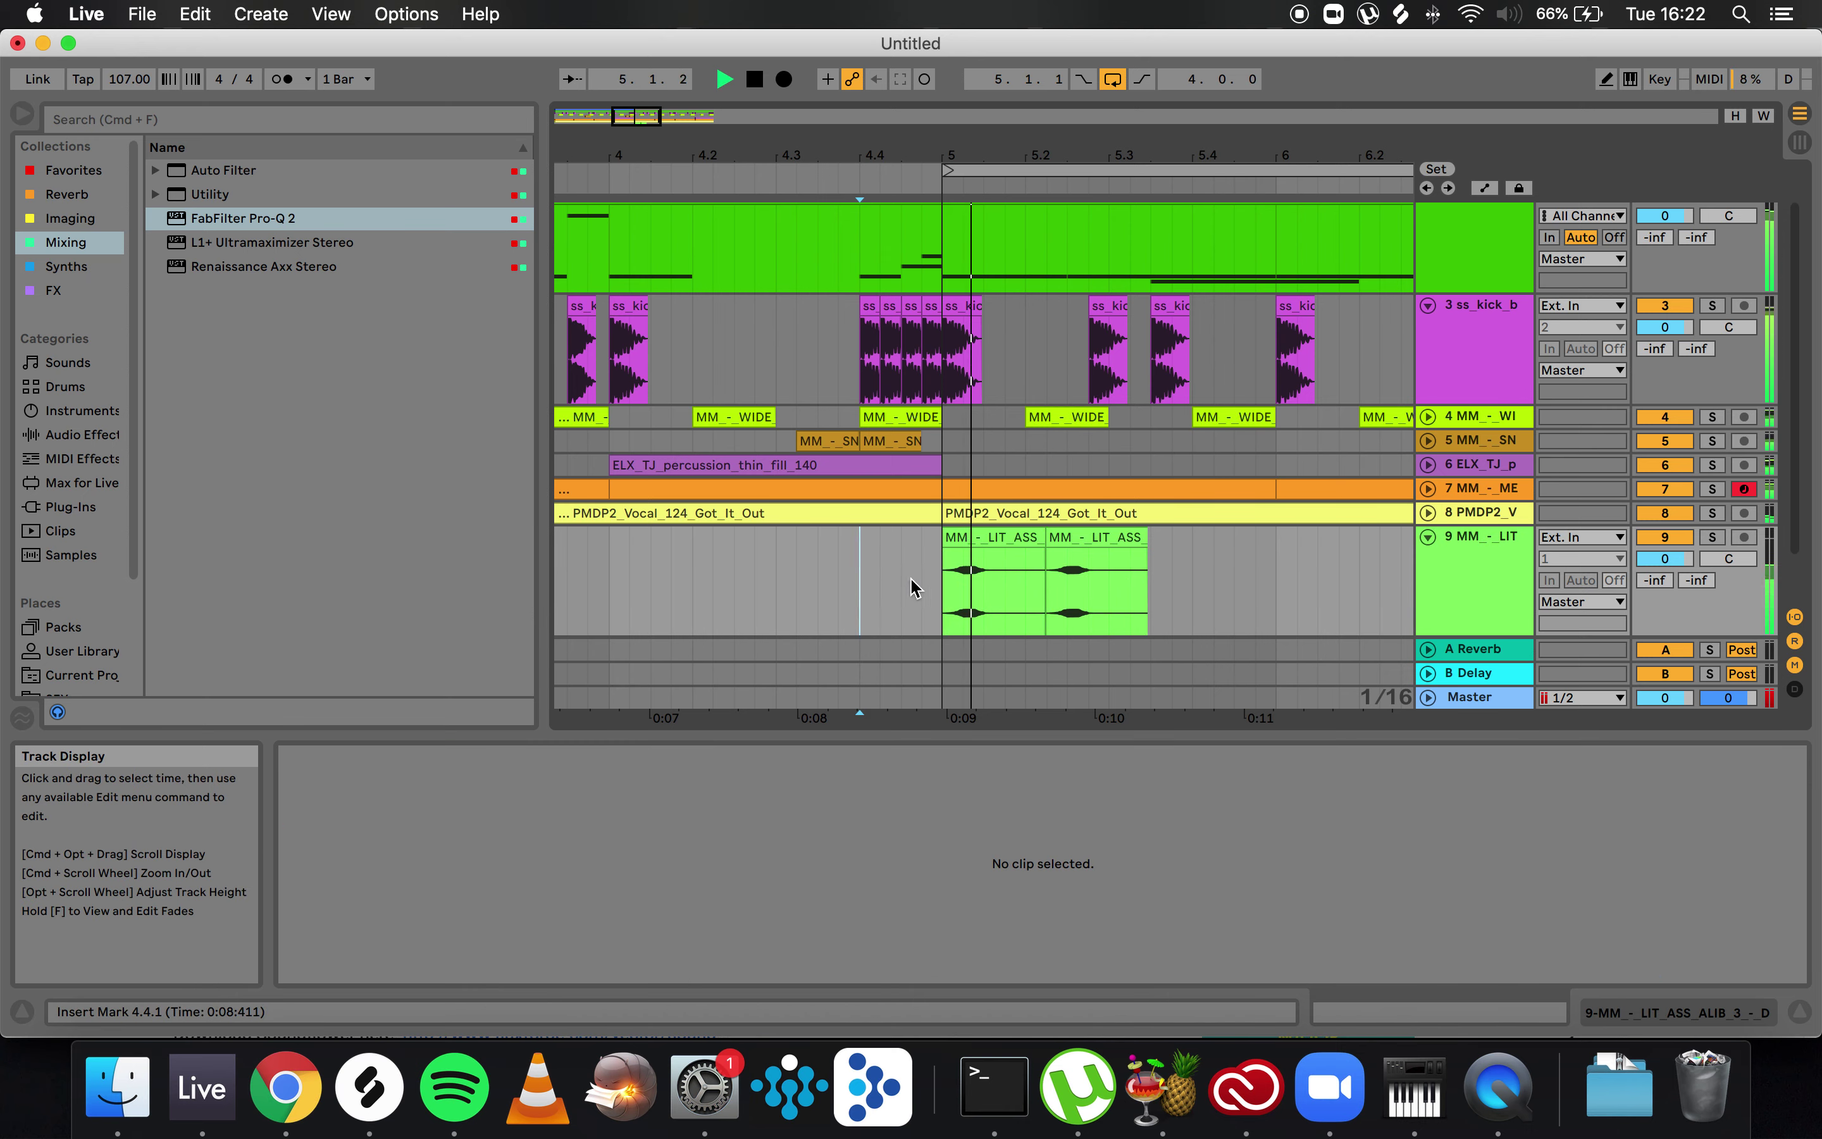
pyautogui.click(1070, 563)
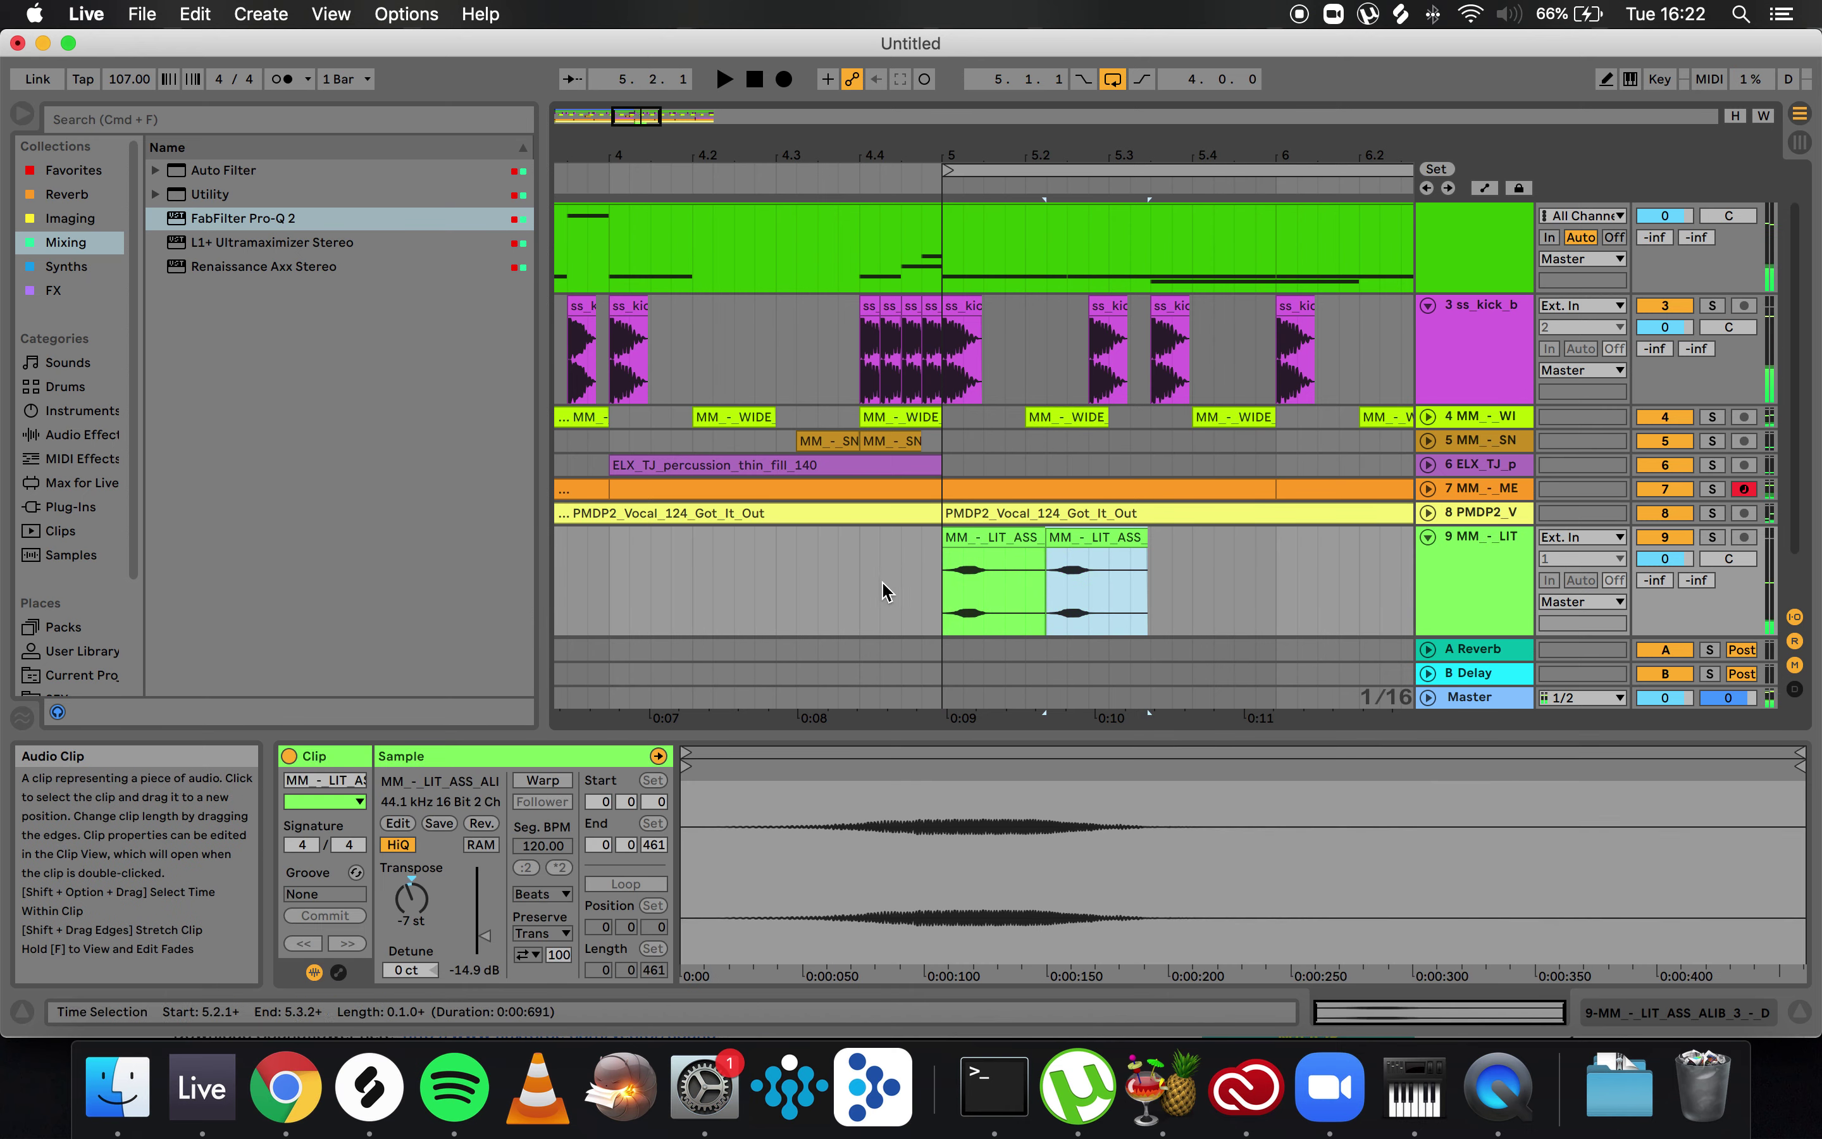
pyautogui.moveTo(1047, 580); pyautogui.dragTo(1068, 580)
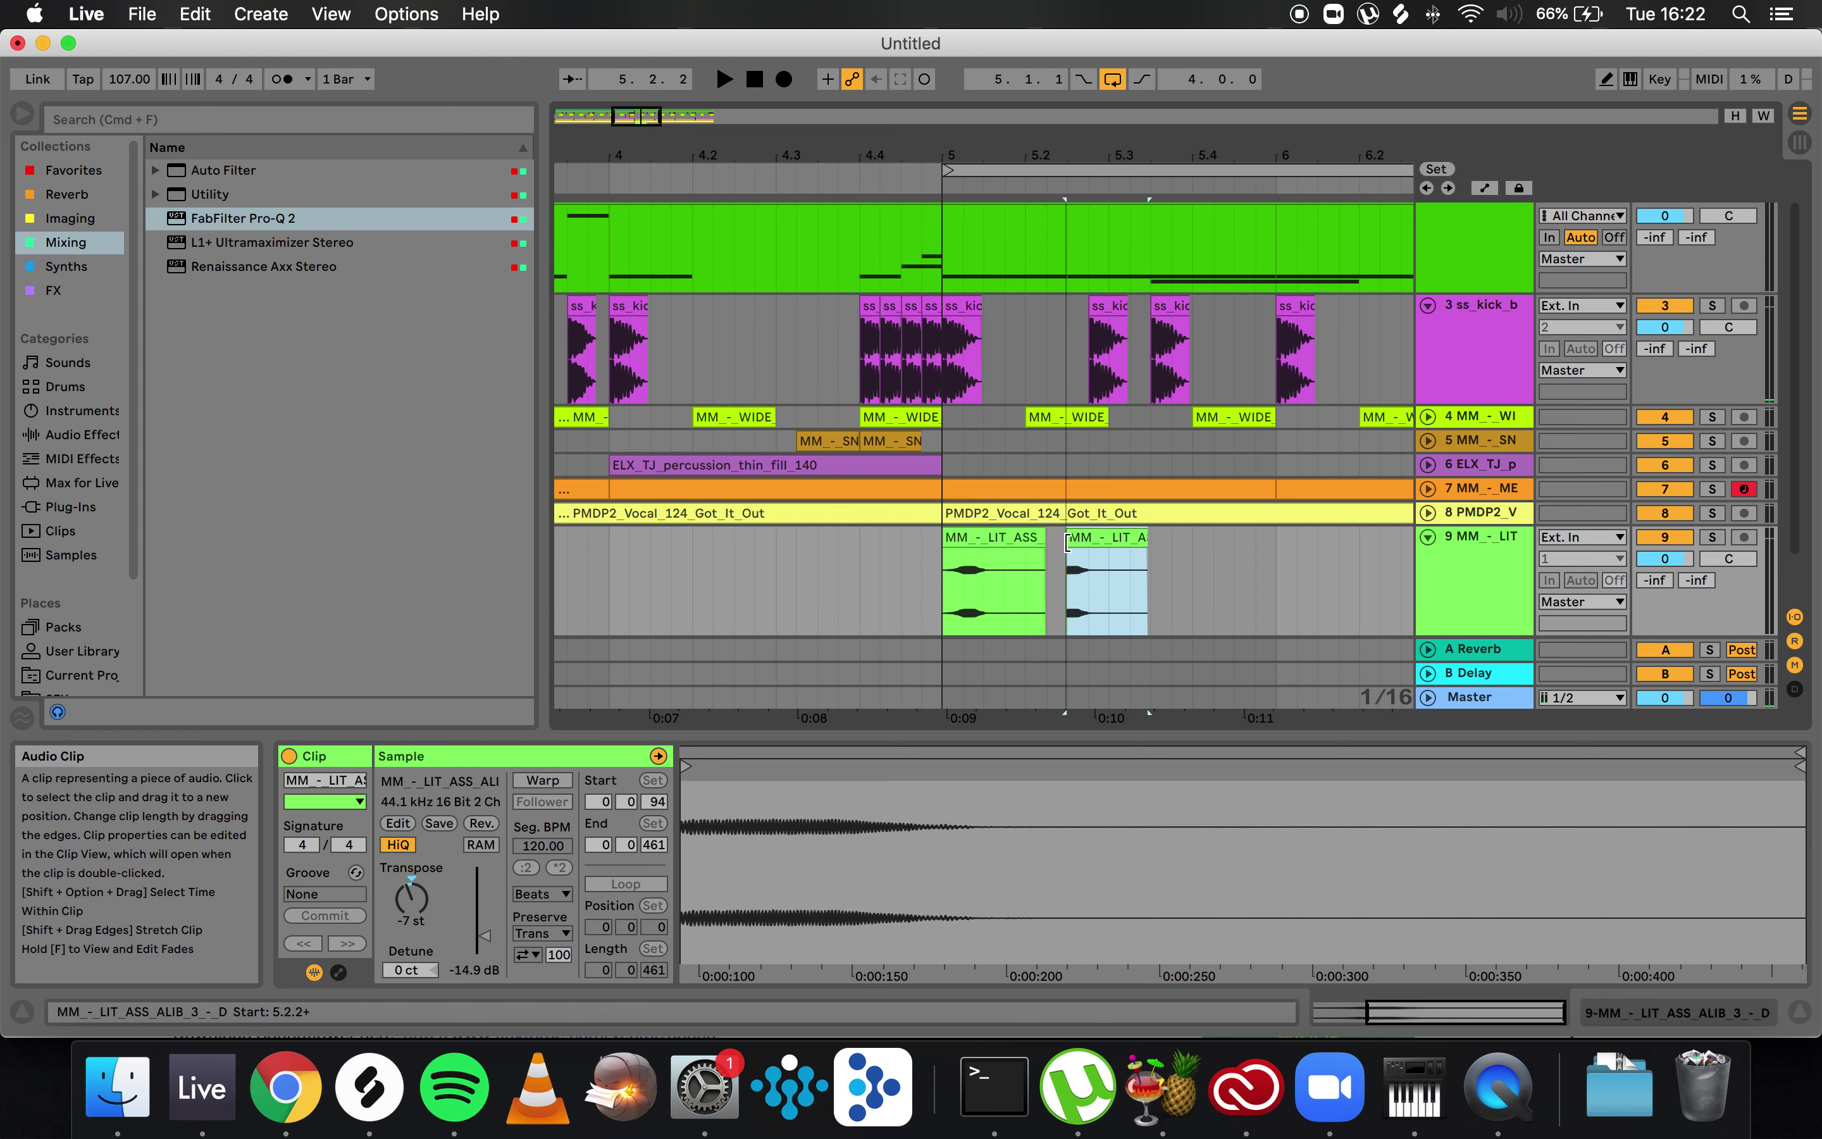
pyautogui.click(924, 579)
pyautogui.press('space')
pyautogui.press('space')
# - Trim the first ALIB clip's slow start so its hit lands on bar 5, and shorten the second clip's end to beat 5.3
pyautogui.click(953, 538)
pyautogui.moveTo(953, 538); pyautogui.dragTo(966, 546)
pyautogui.click(863, 578)
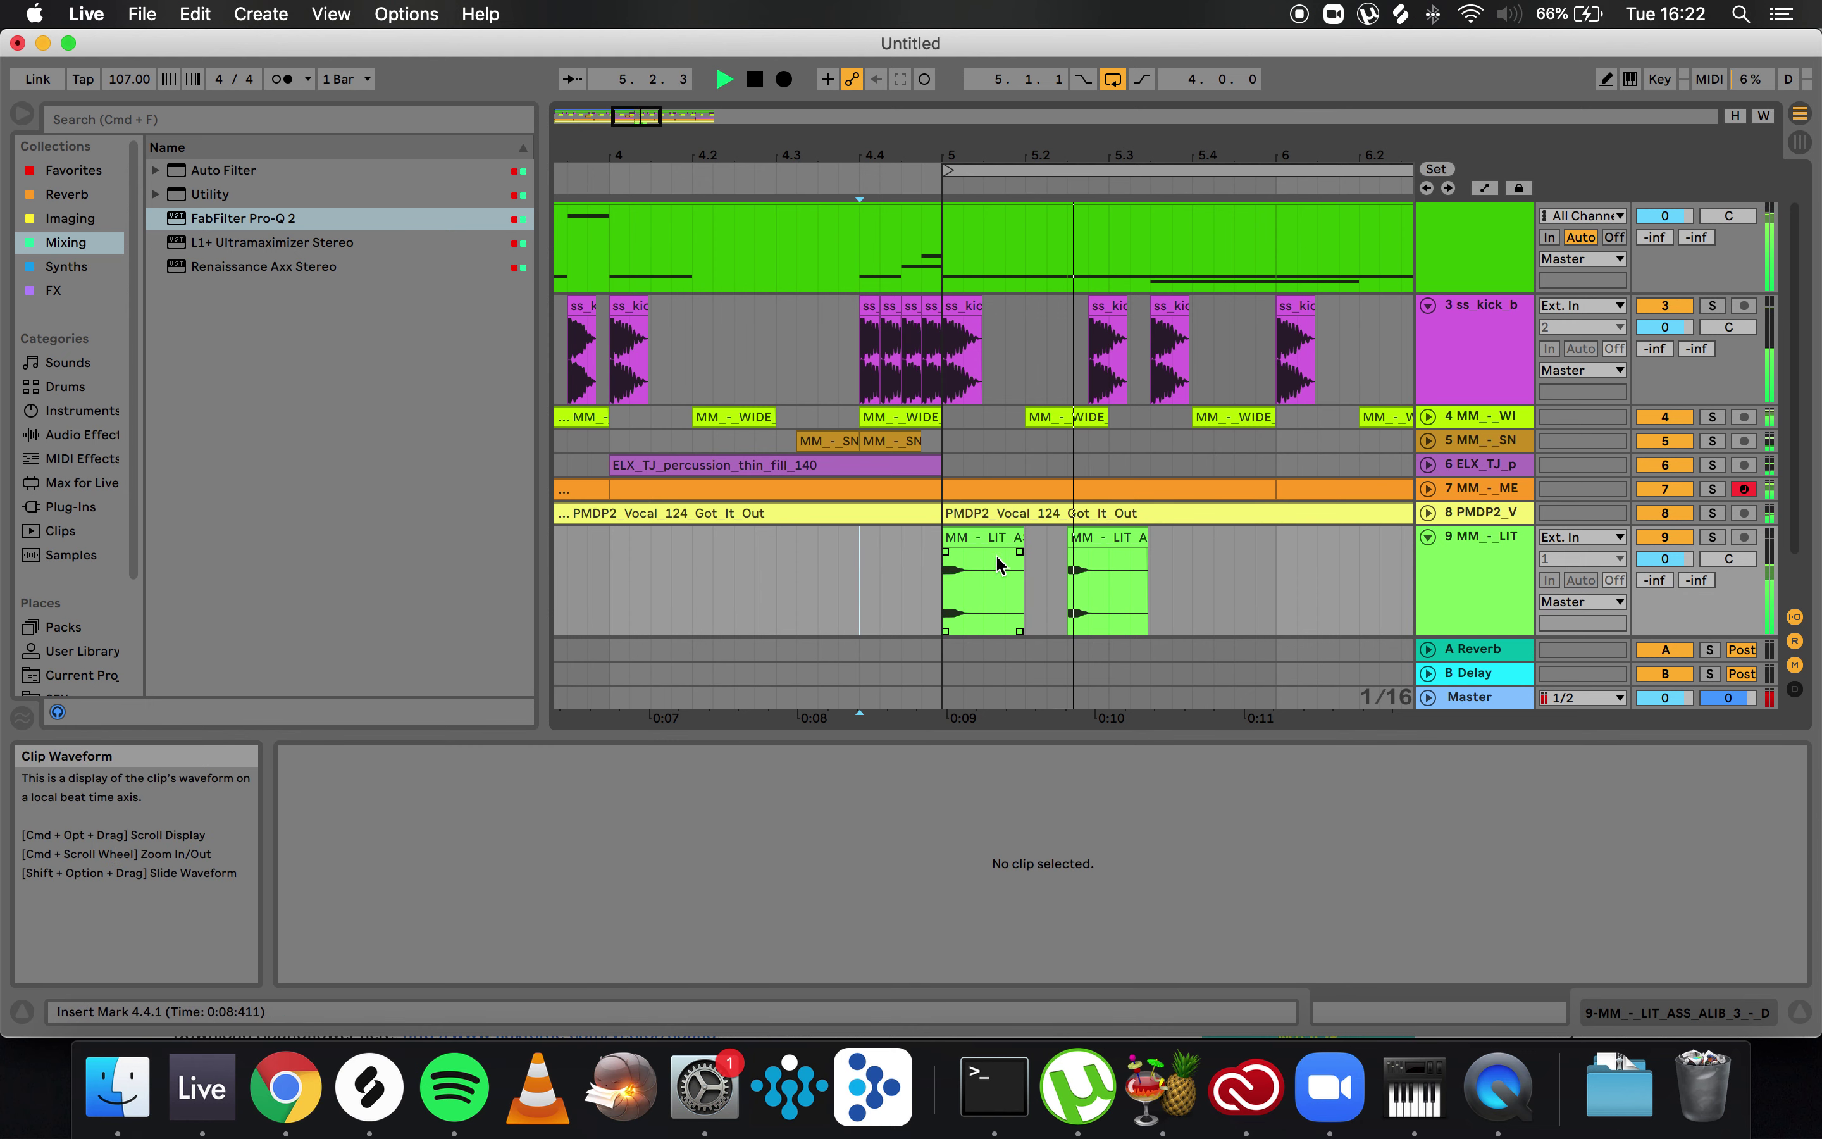
pyautogui.press('space')
pyautogui.moveTo(1146, 536); pyautogui.dragTo(1108, 536)
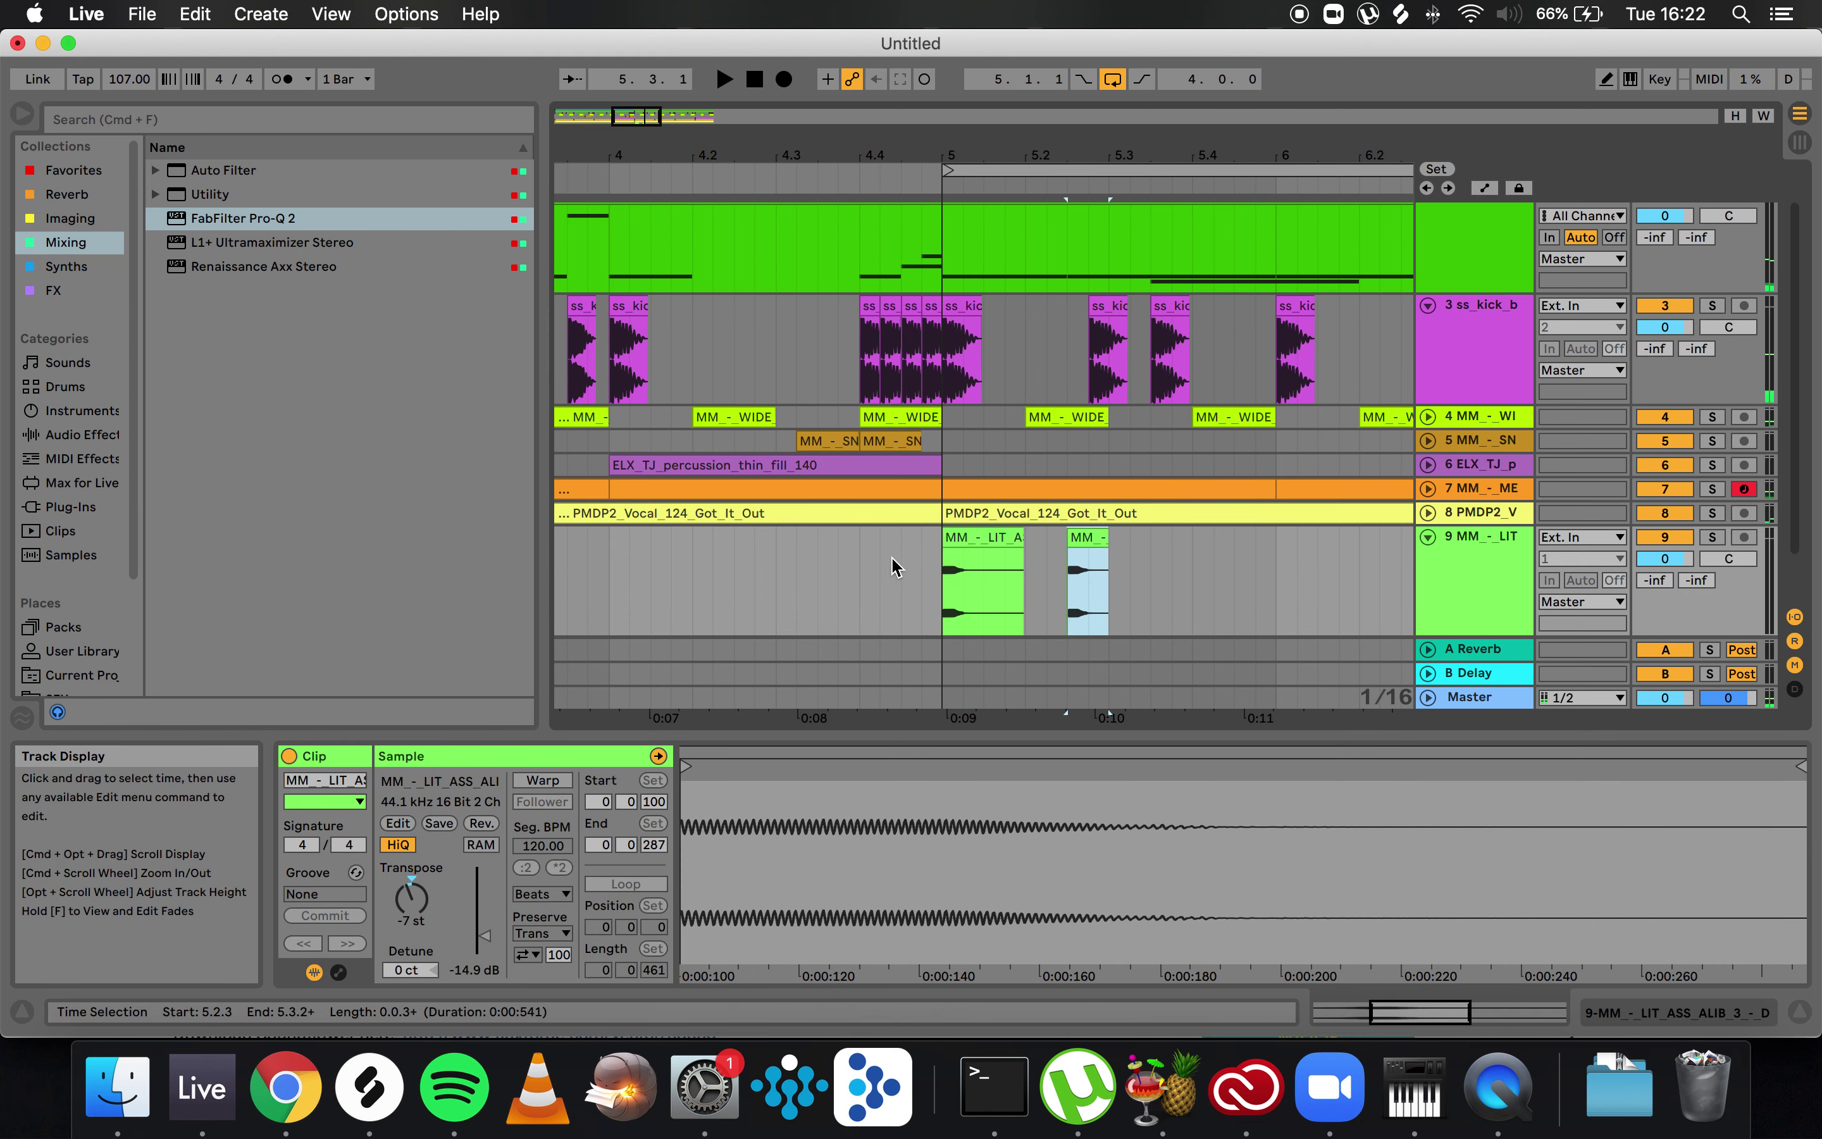
pyautogui.click(902, 580)
pyautogui.press('space')
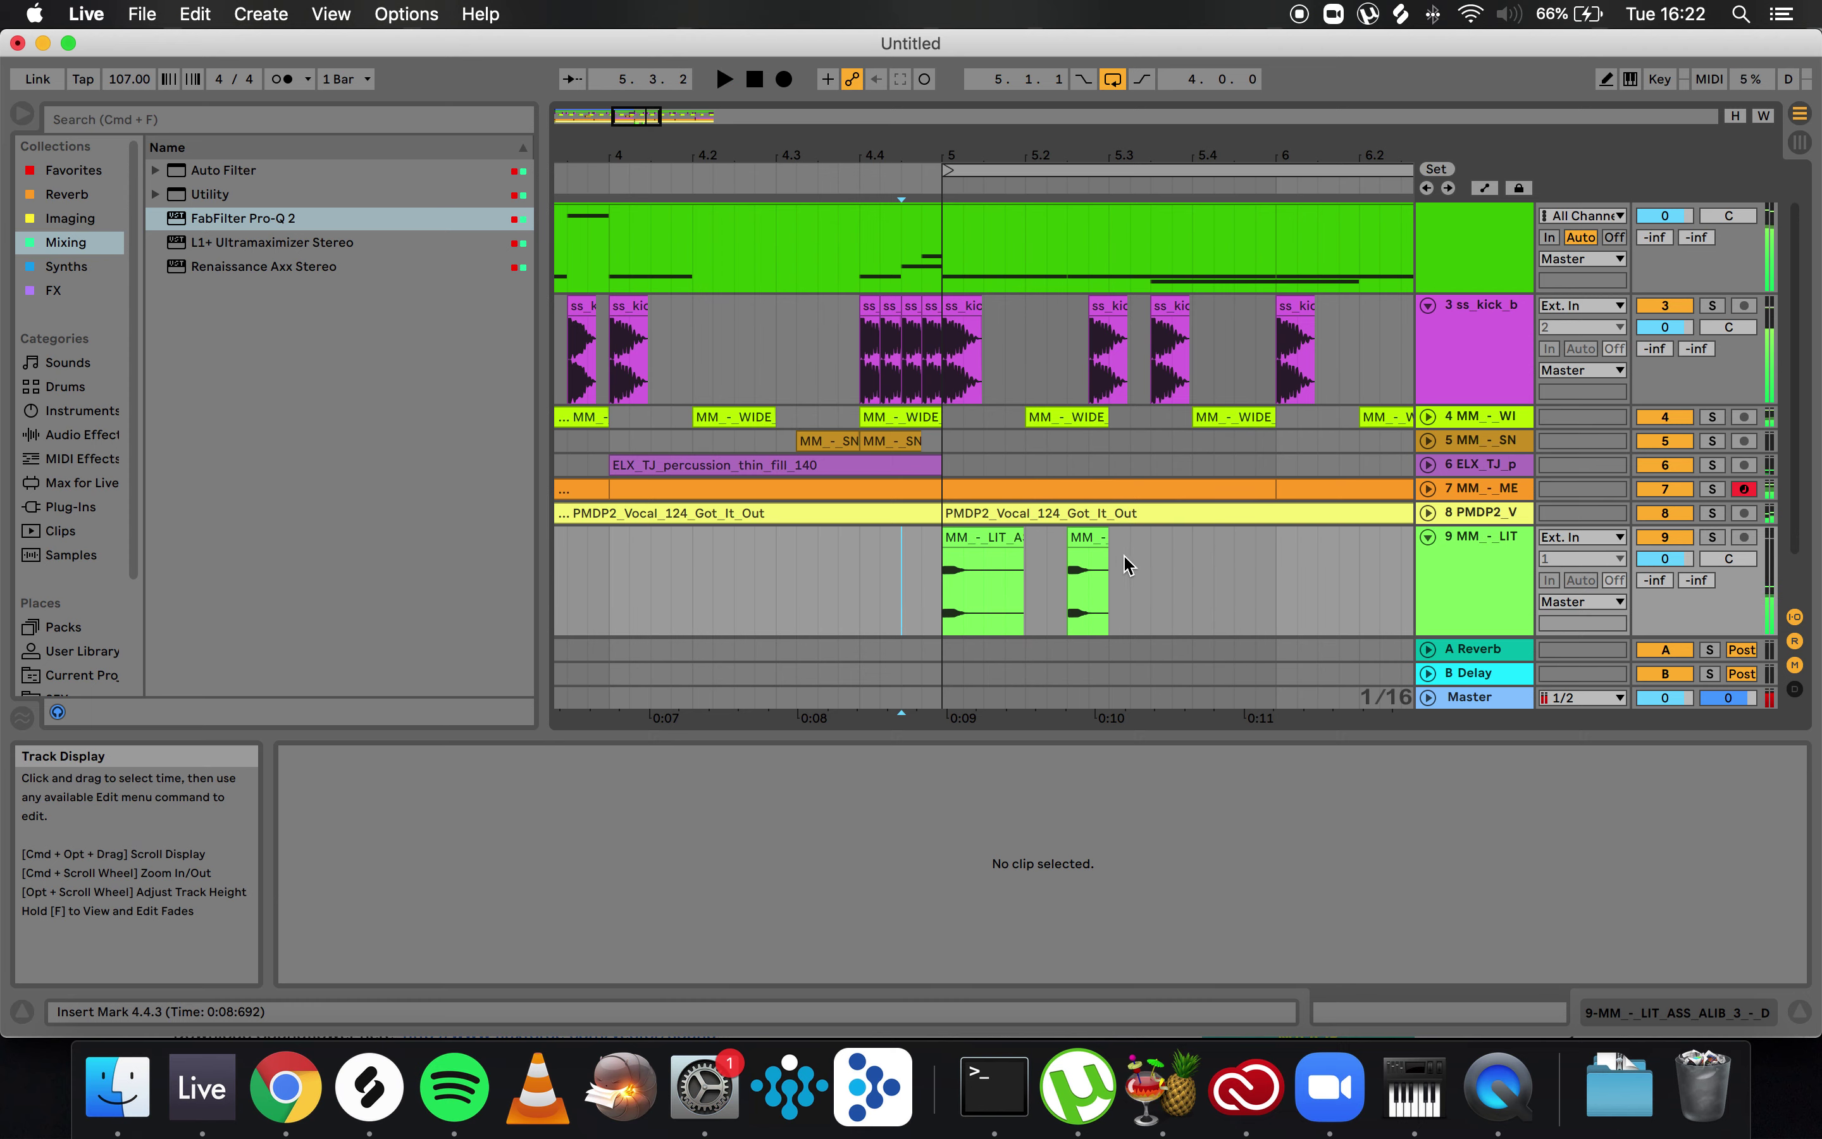
# - Duplicate the pair of ALIB sample clips into the second half of bar 5 and play the section
pyautogui.click(1109, 541)
pyautogui.keyDown('shift'); pyautogui.click(972, 541); pyautogui.keyUp('shift')
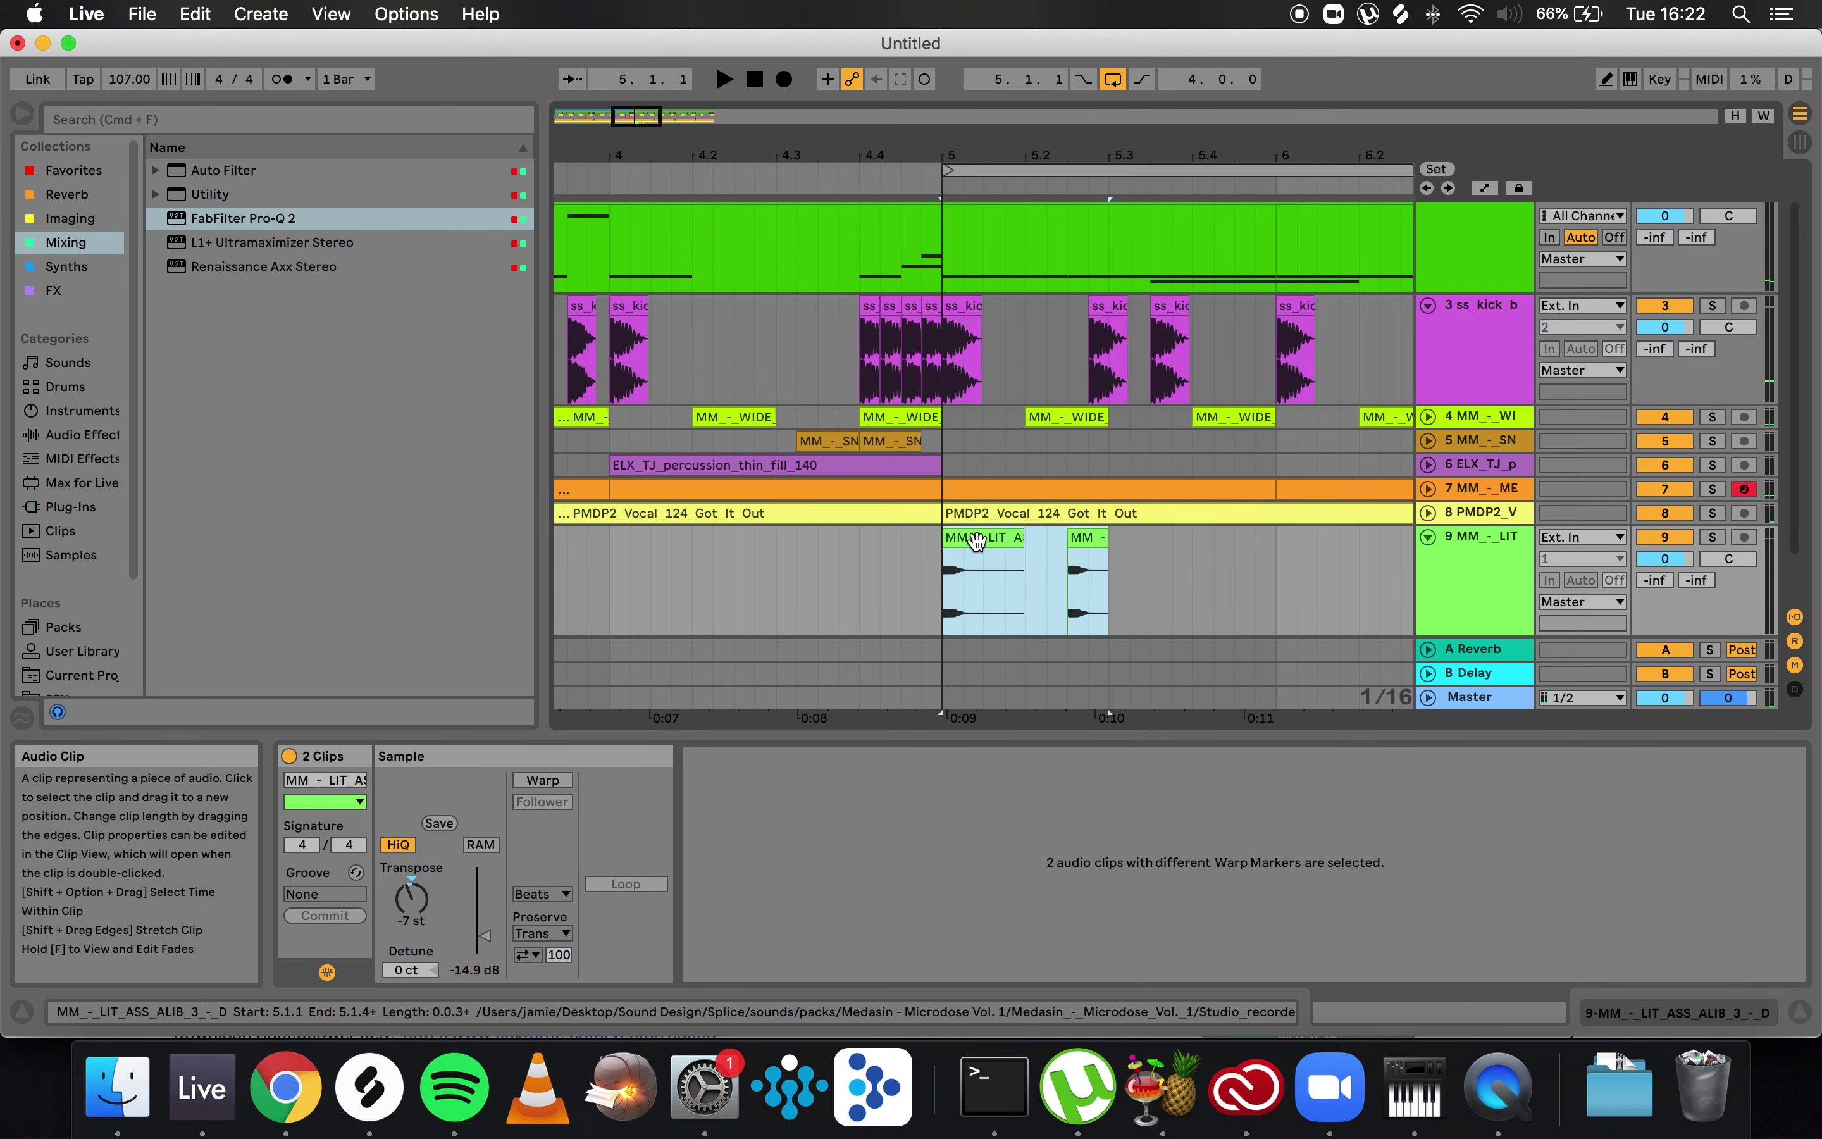
pyautogui.press('super+d')
pyautogui.click(832, 551)
pyautogui.press('space')
pyautogui.press('-')
pyautogui.press('-')
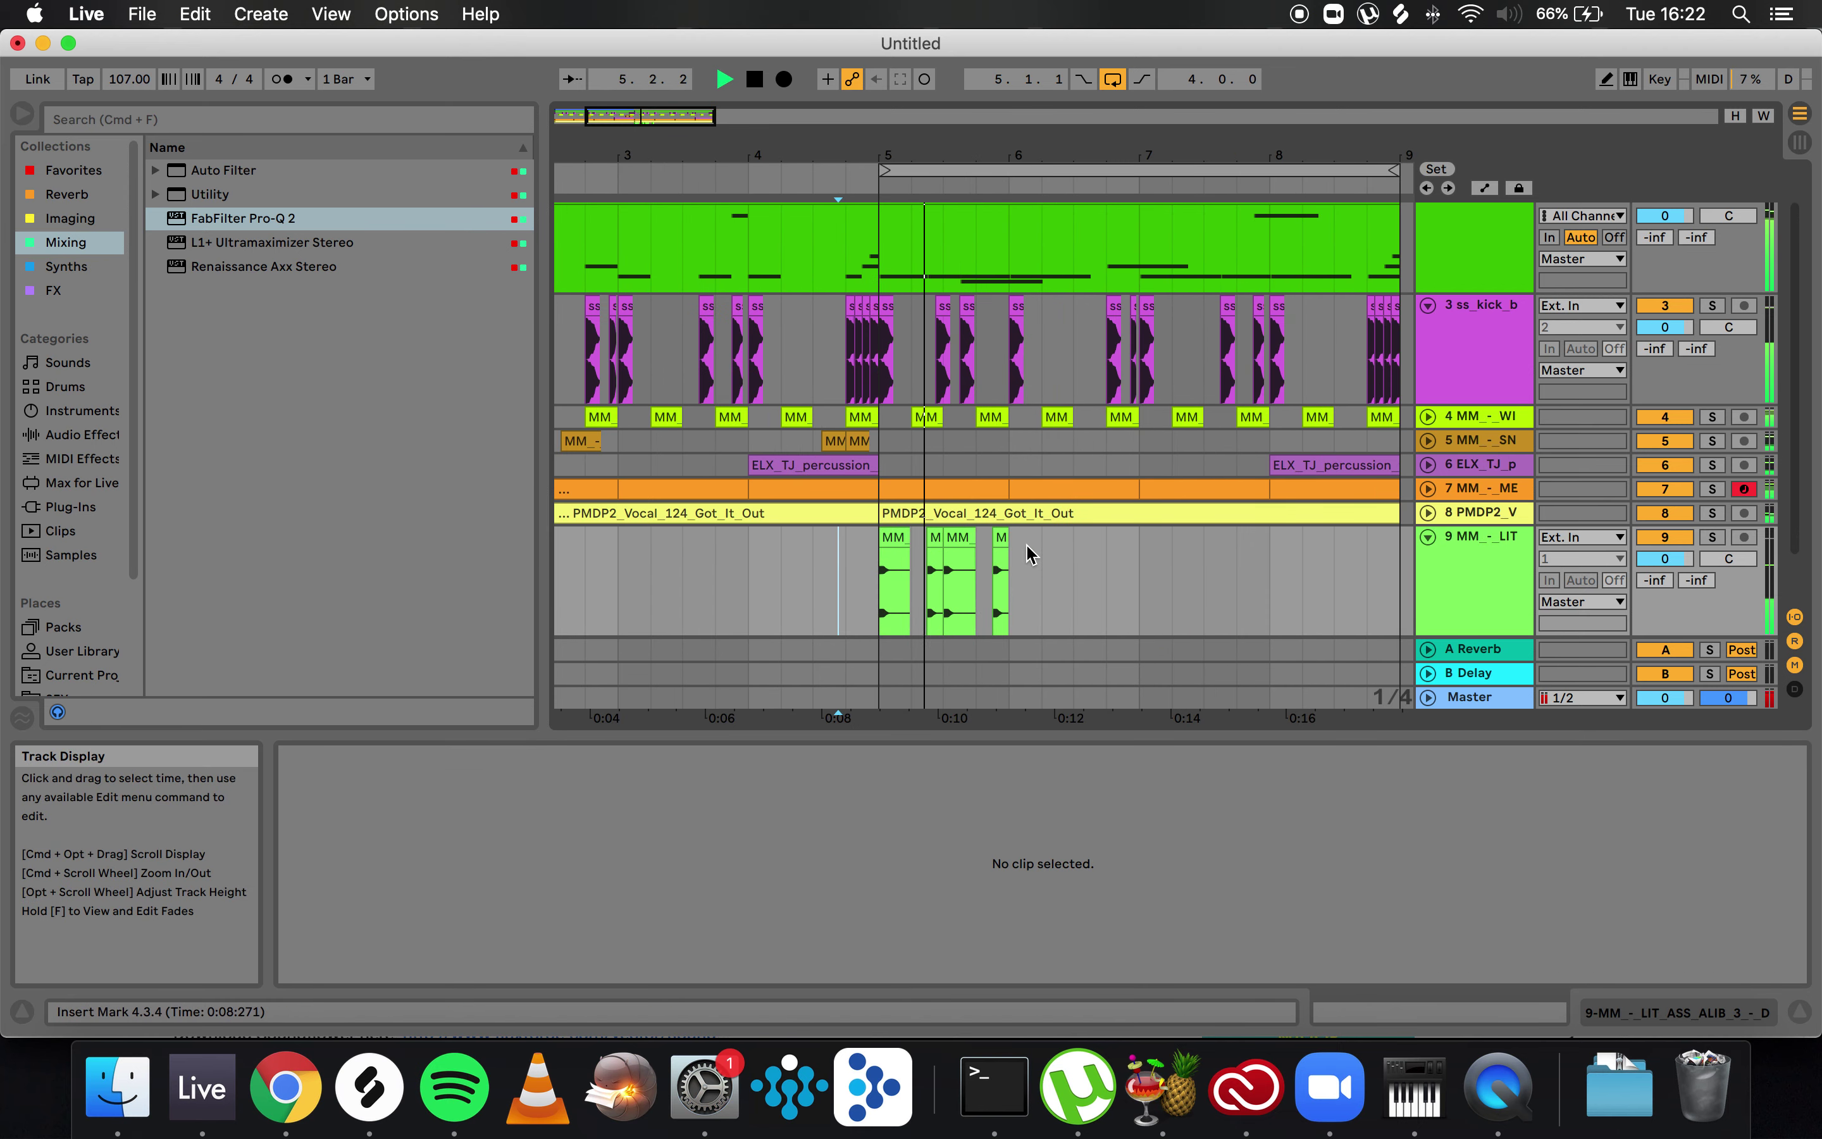
# - Delete the two duplicated ALIB clips from the second half of bar 5
pyautogui.press('space')
pyautogui.click(960, 573)
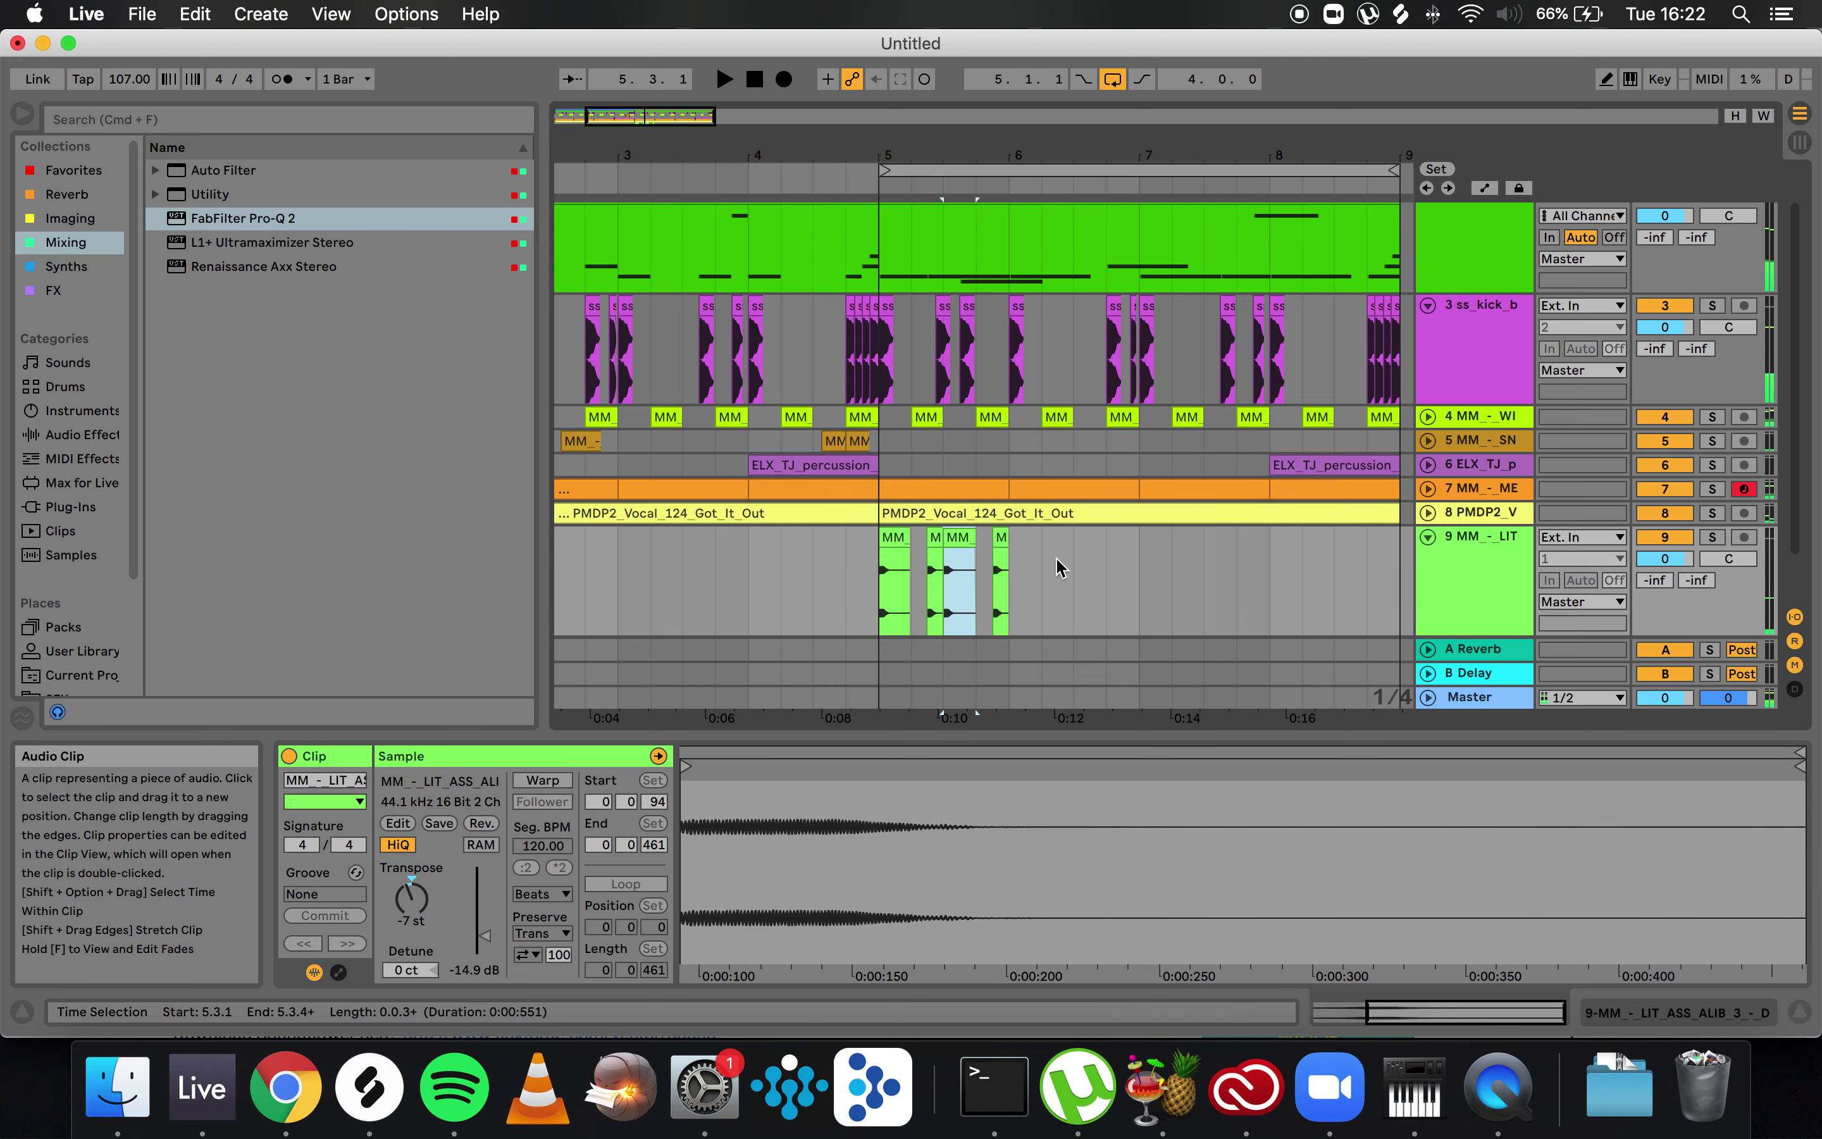
pyautogui.press('Delete')
pyautogui.click(1004, 546)
pyautogui.press('Delete')
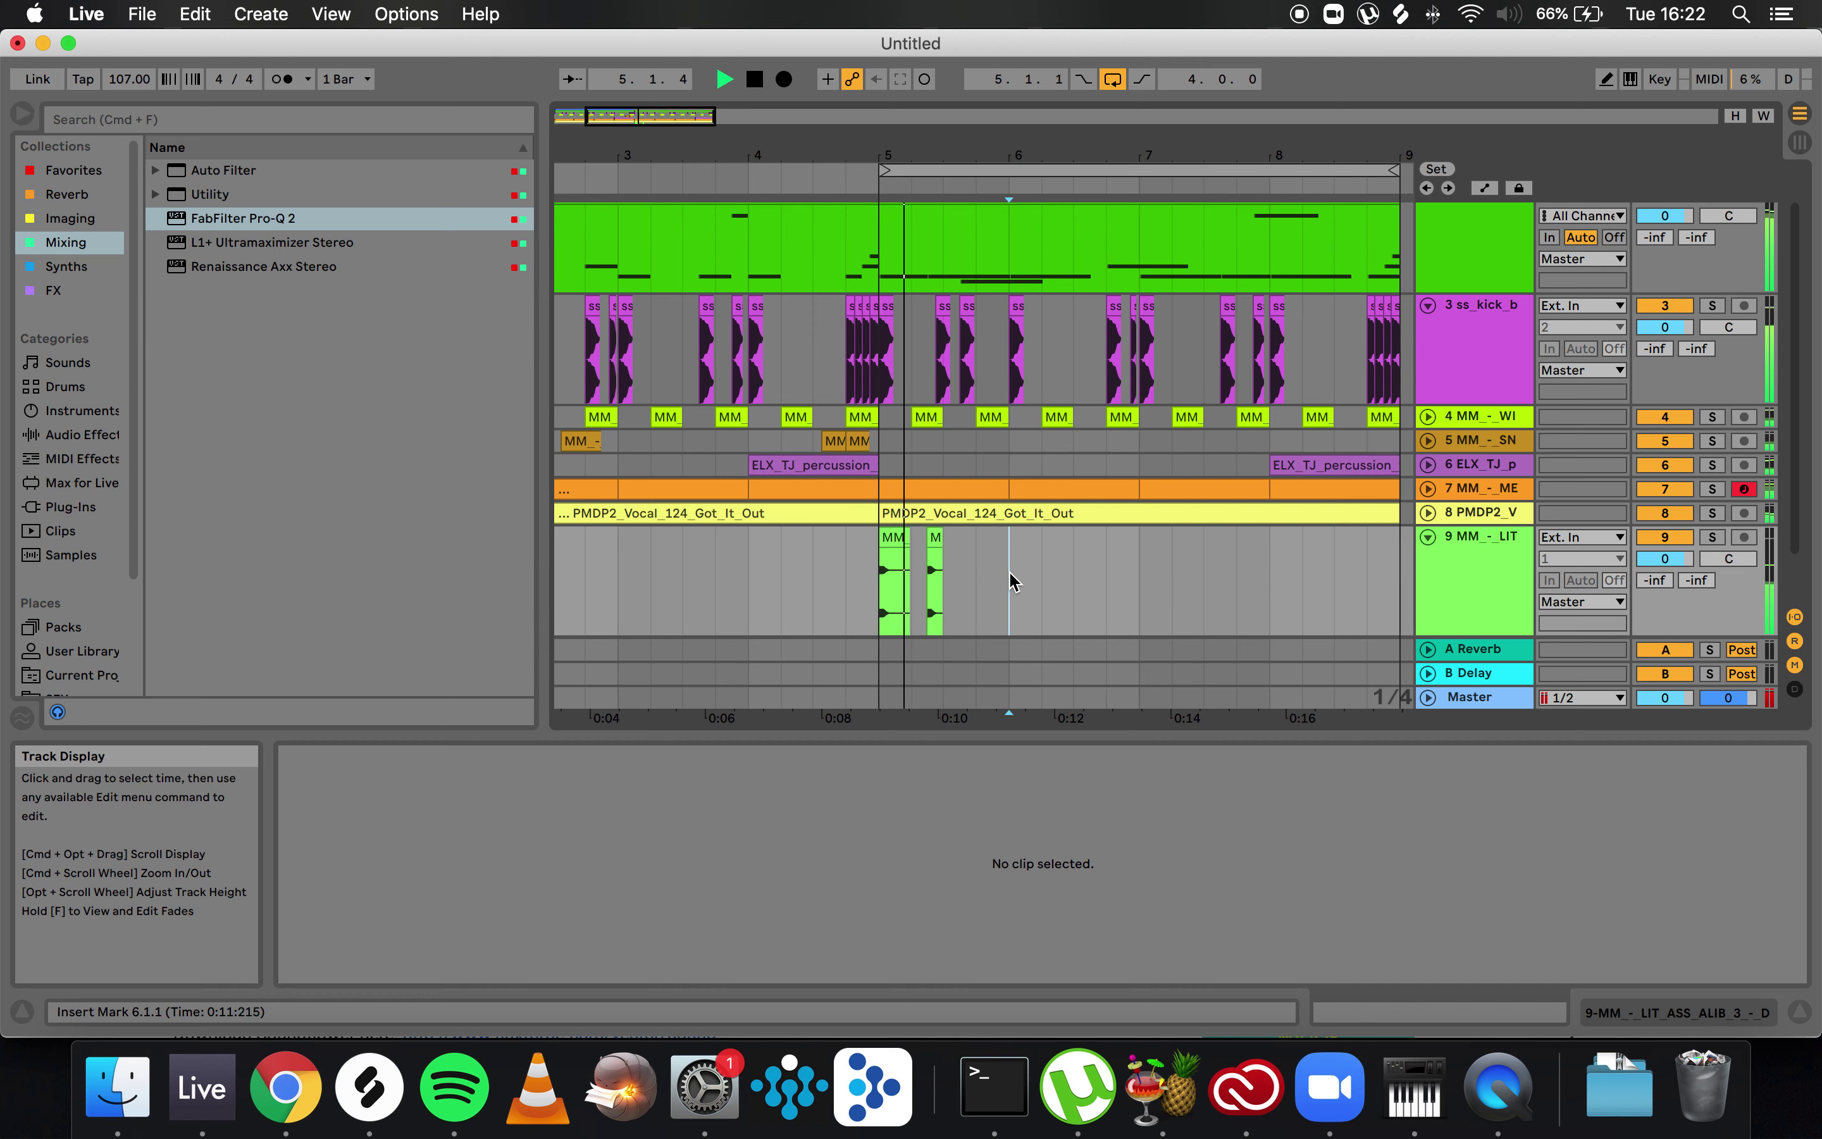
# - Transpose the first ALIB clip at bar 5 to -16 st and listen to it in the beat
pyautogui.moveTo(1010, 581); pyautogui.dragTo(963, 580)
pyautogui.click(893, 577)
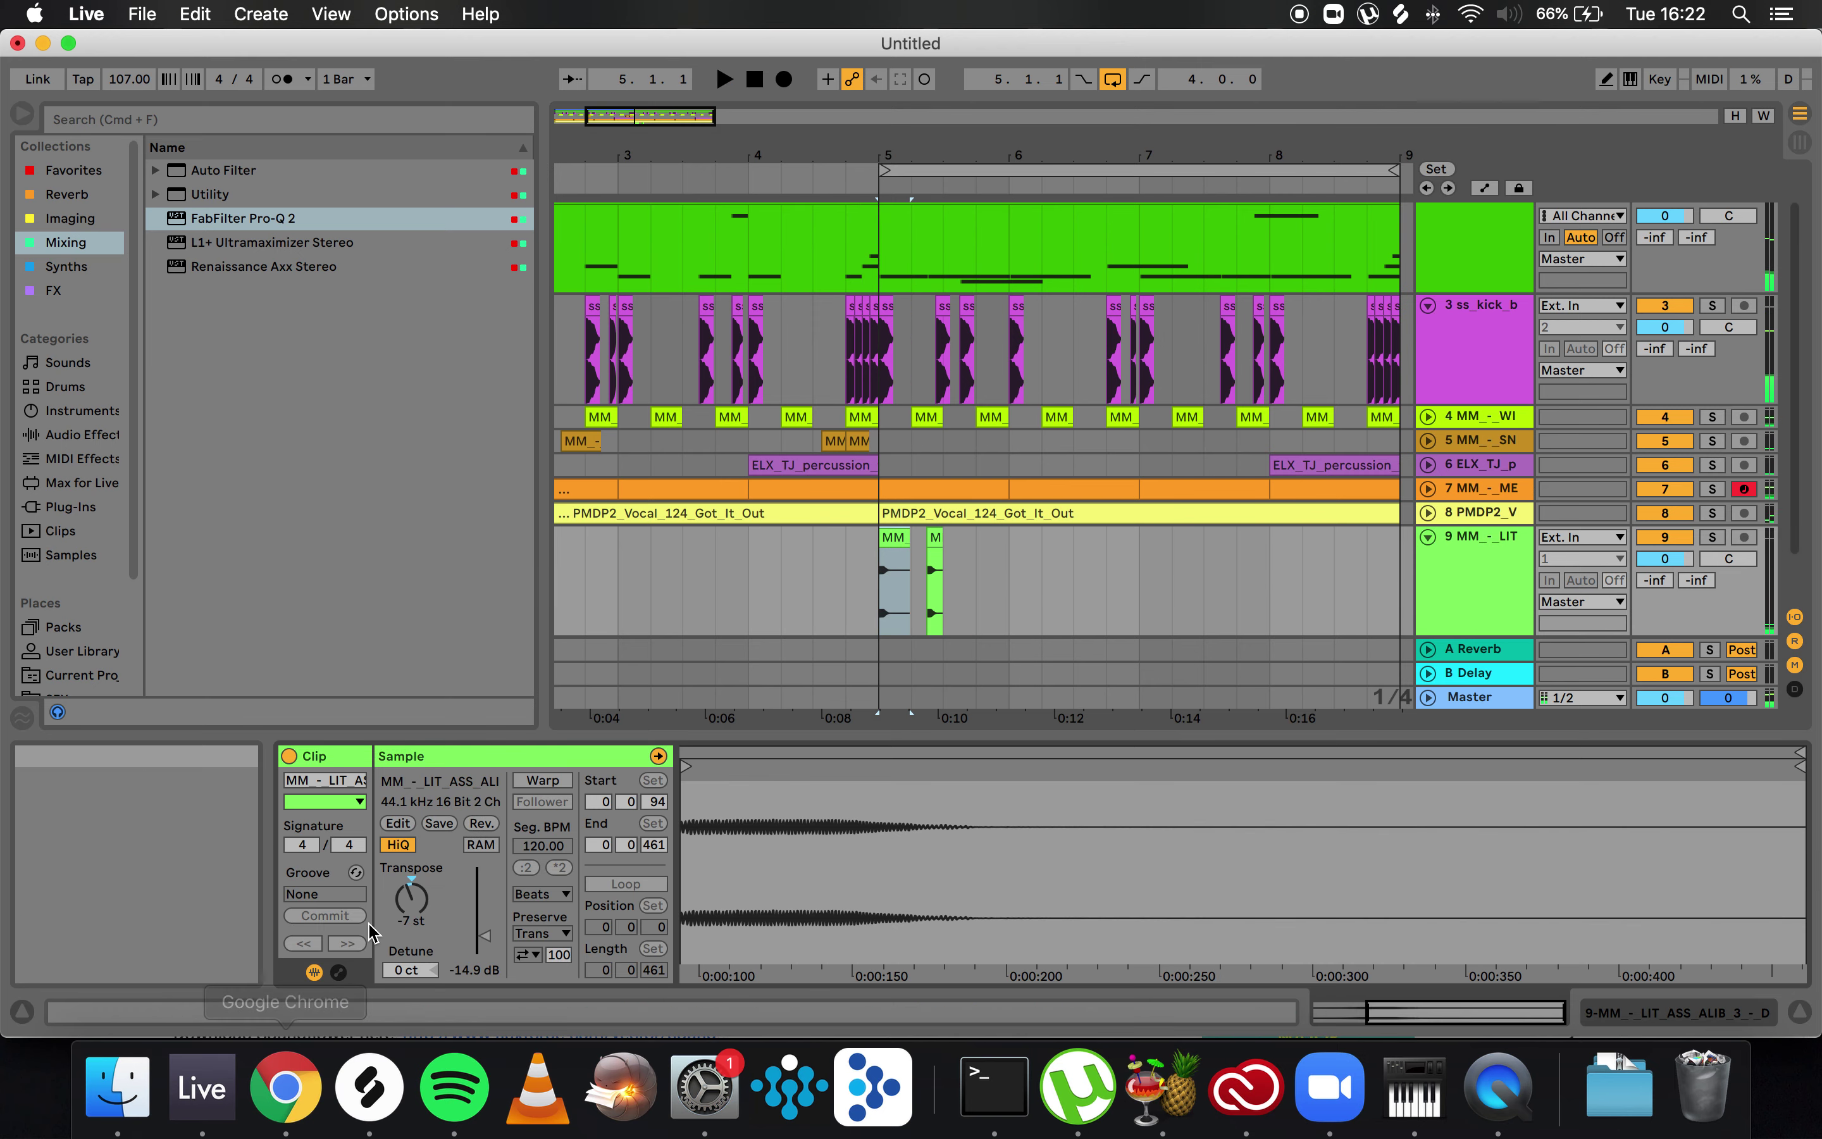
pyautogui.moveTo(431, 900); pyautogui.dragTo(432, 934)
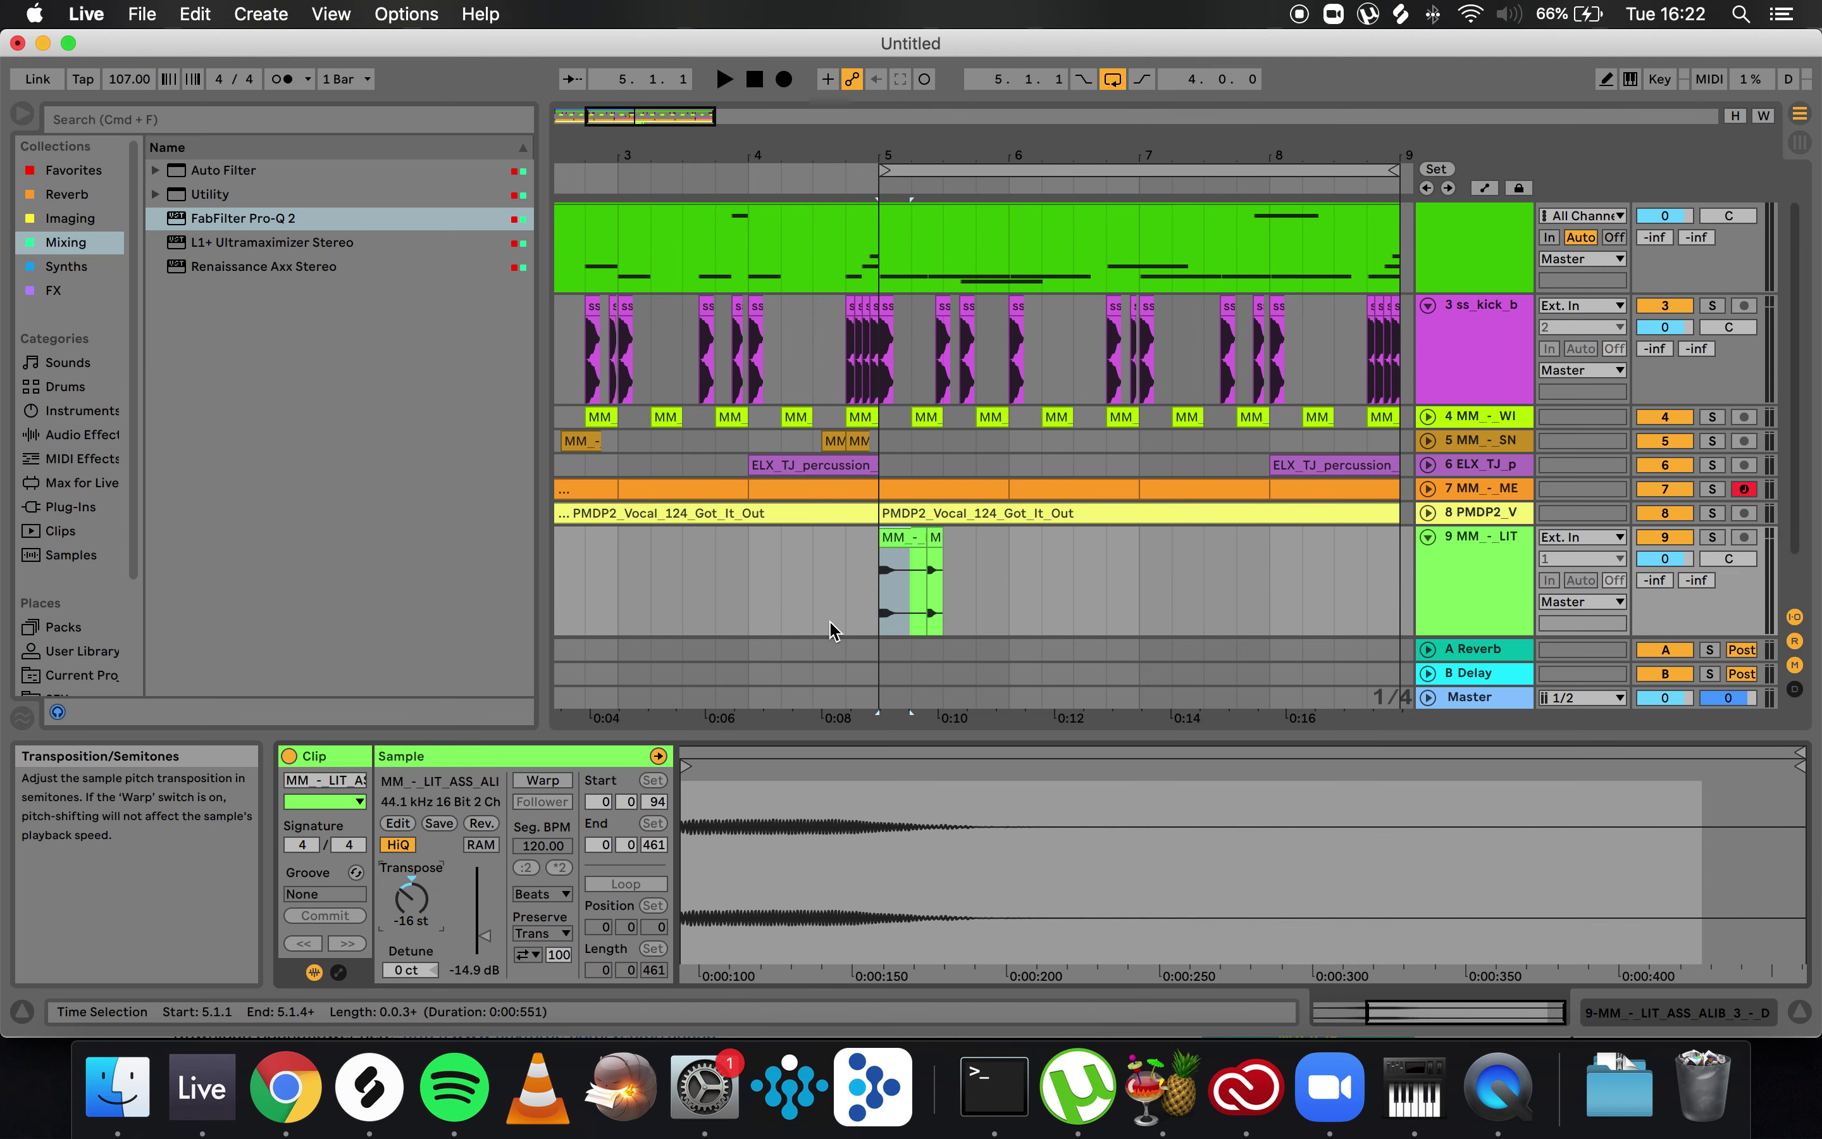
pyautogui.click(832, 629)
pyautogui.press('space')
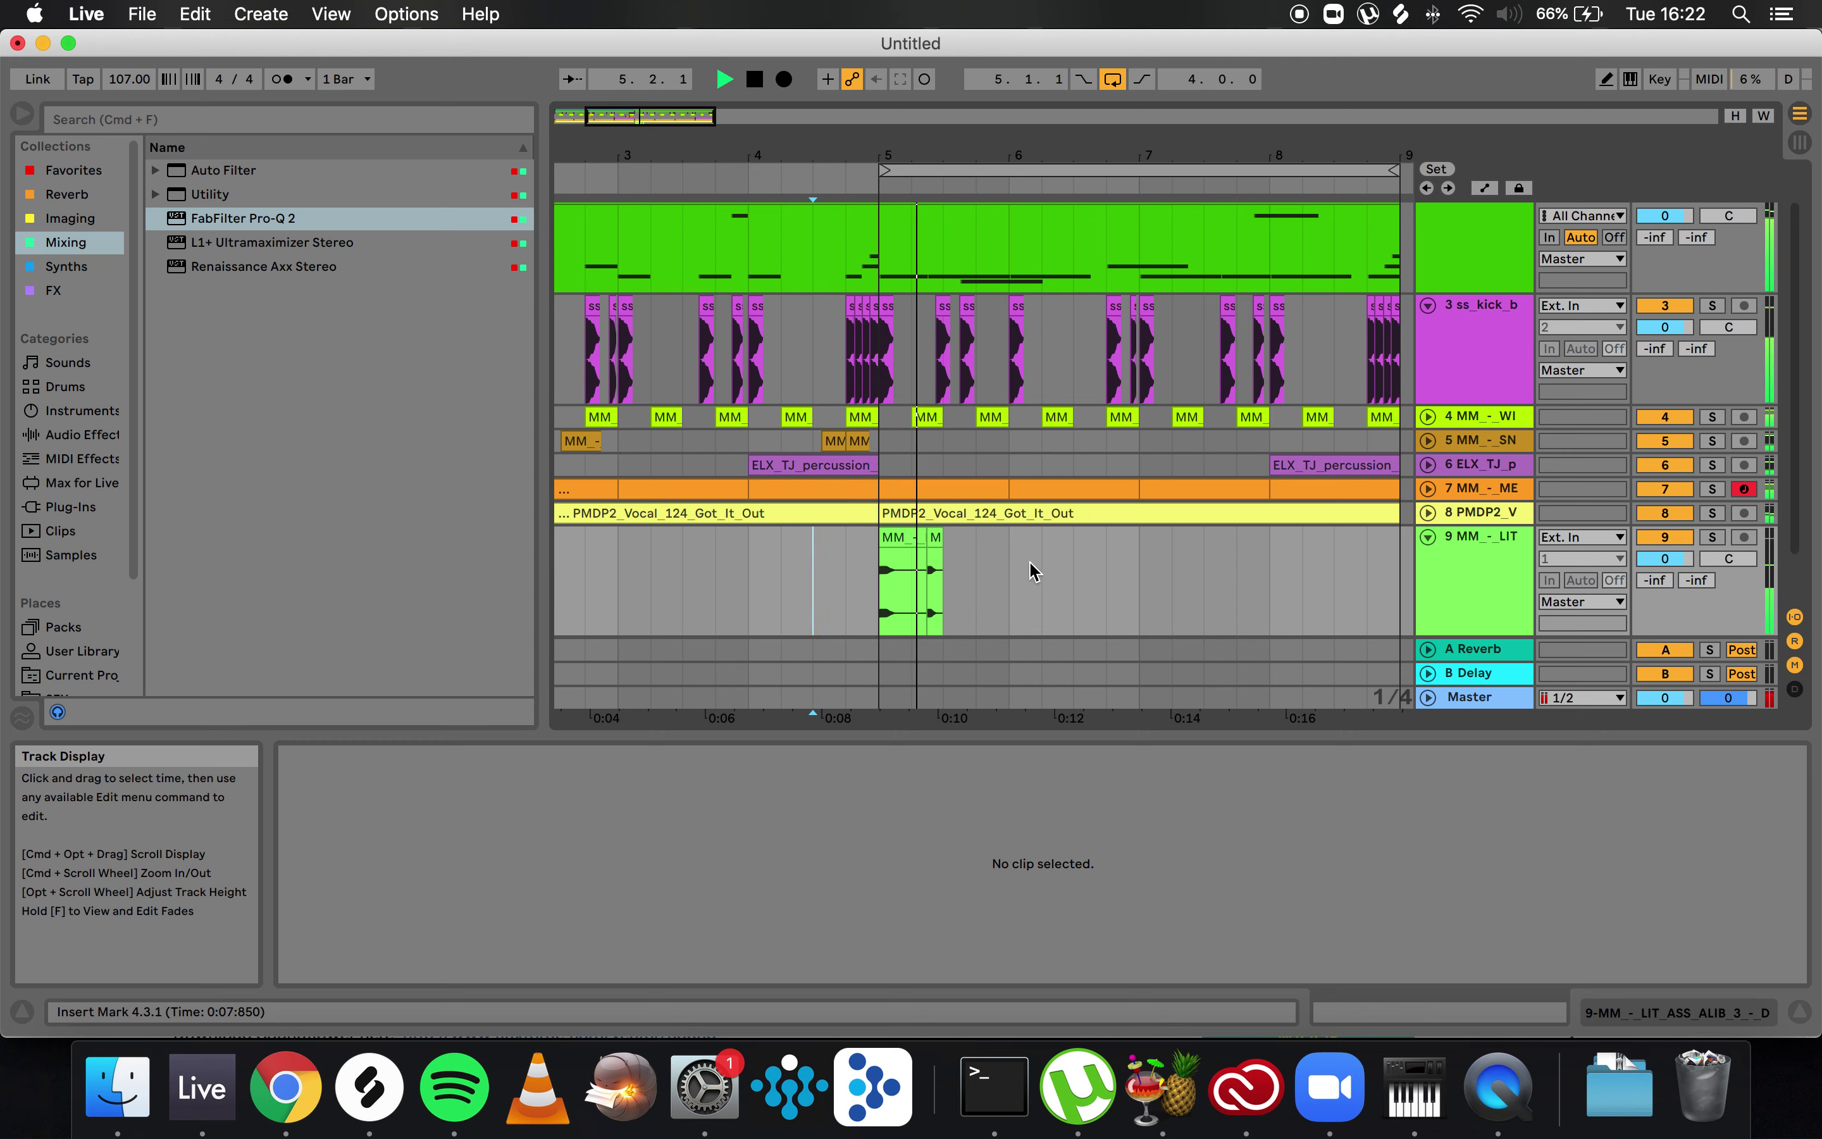
pyautogui.press('space')
# - Delete both remaining ALIB sample clips from the new audio track
pyautogui.click(916, 539)
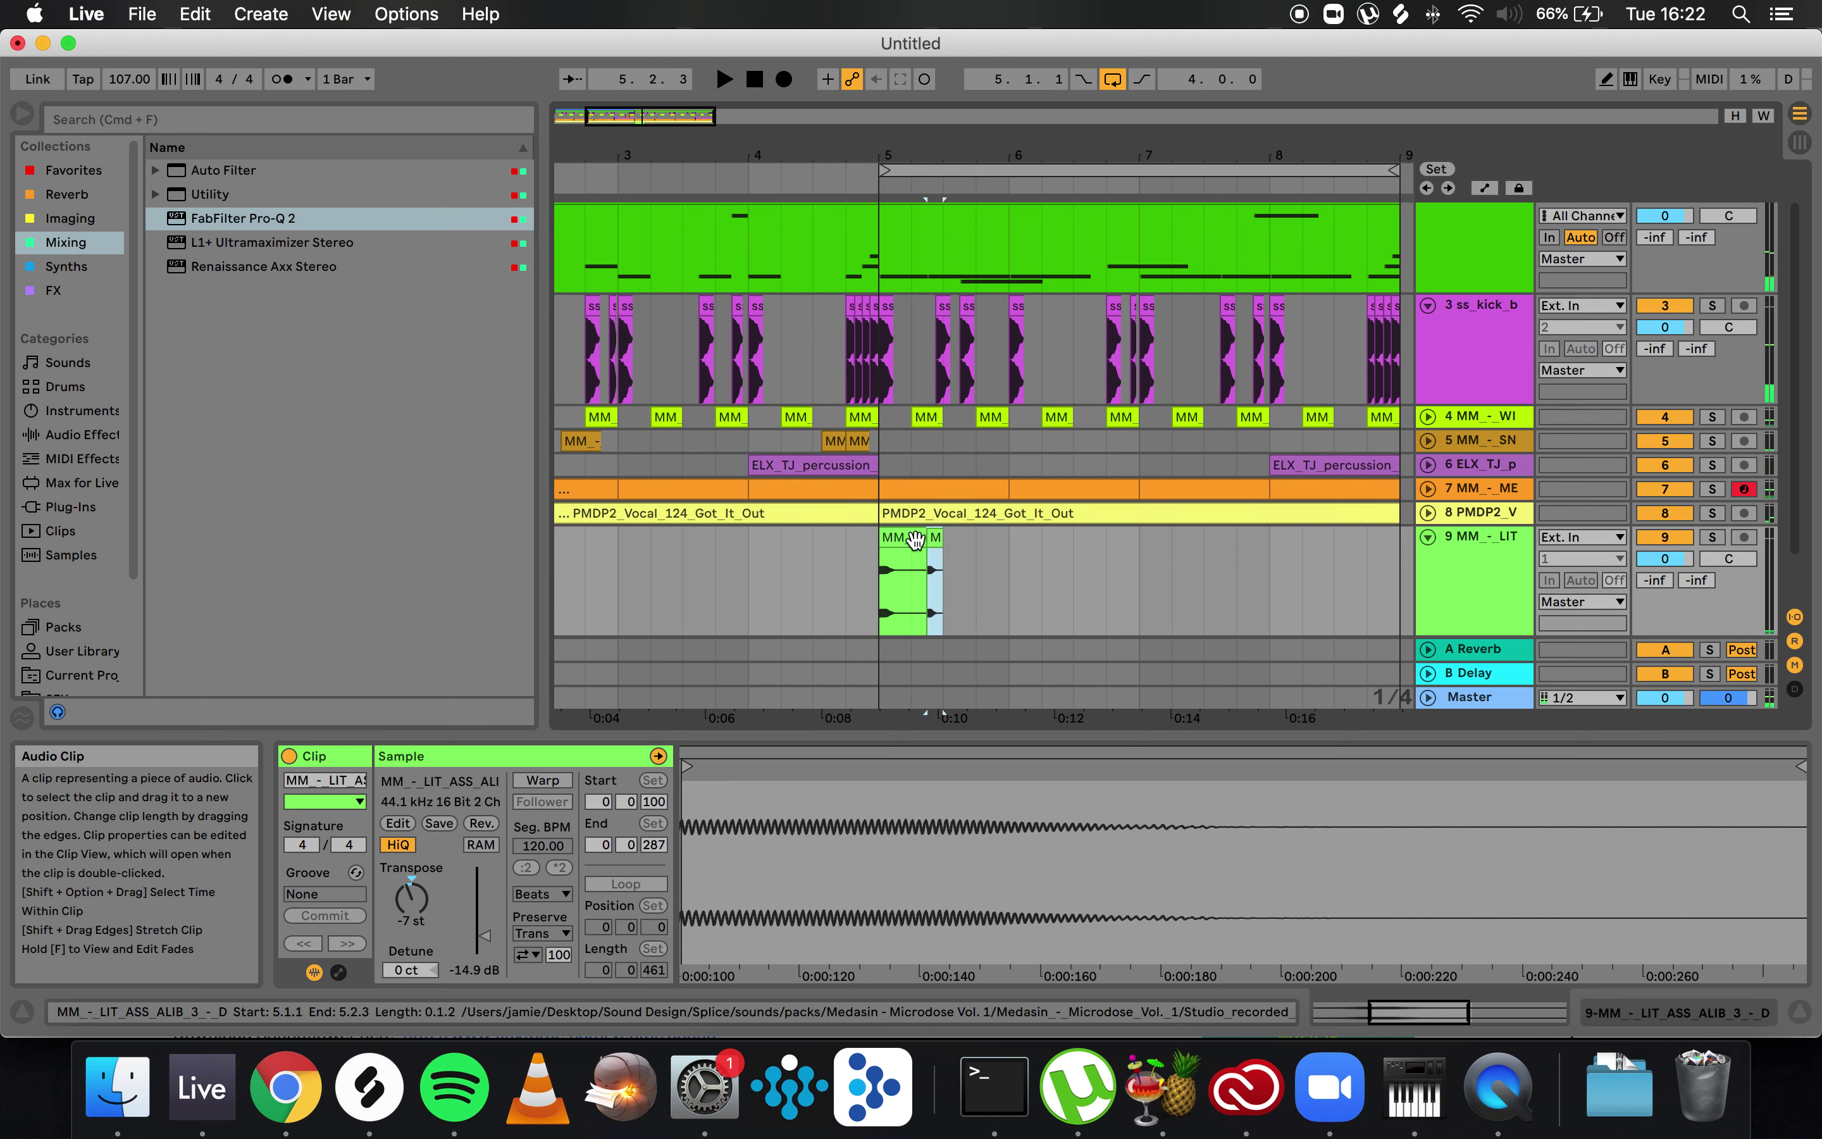
pyautogui.click(916, 539)
pyautogui.press('Delete')
pyautogui.click(934, 539)
pyautogui.press('Delete')
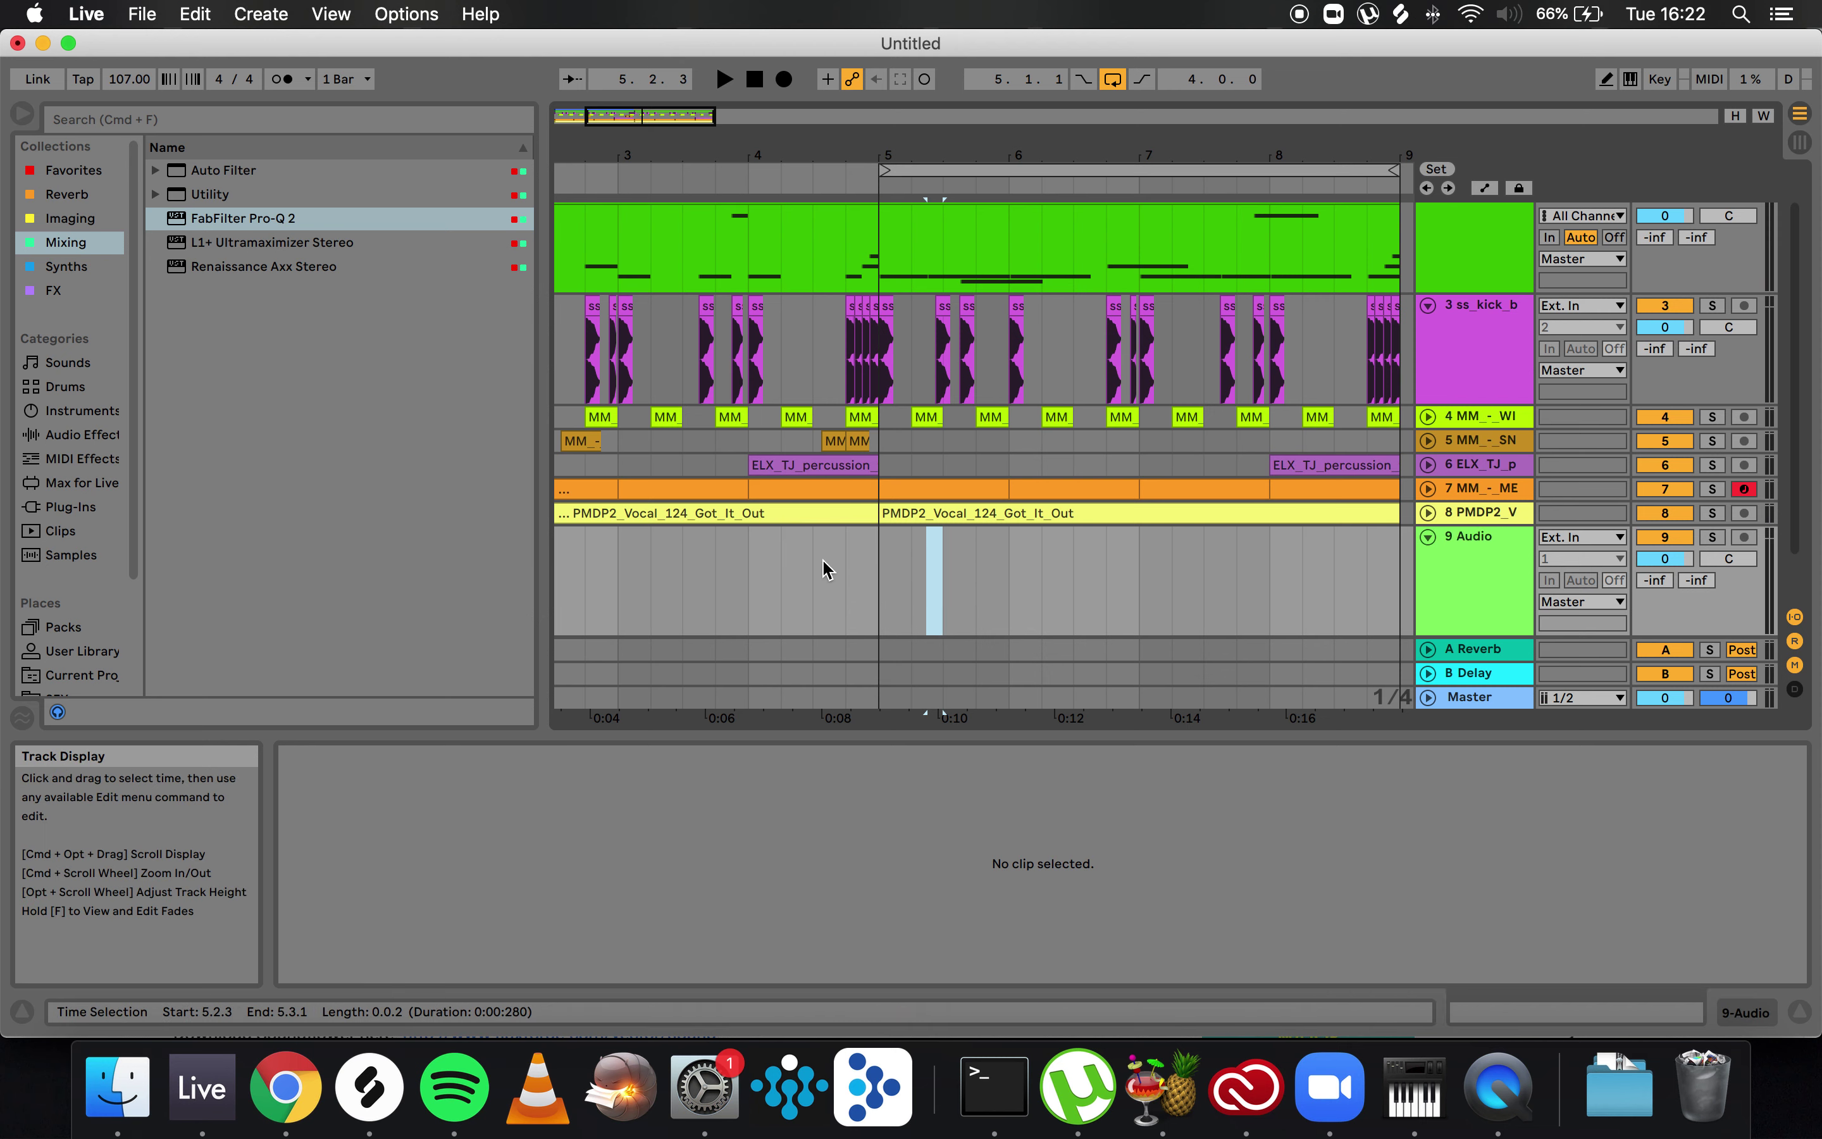
# - Play the arrangement from bar 1 and fold the PMDM 808 and ss_kick_bottle tracks
pyautogui.scroll(-6, 825, 565)
pyautogui.click(600, 514)
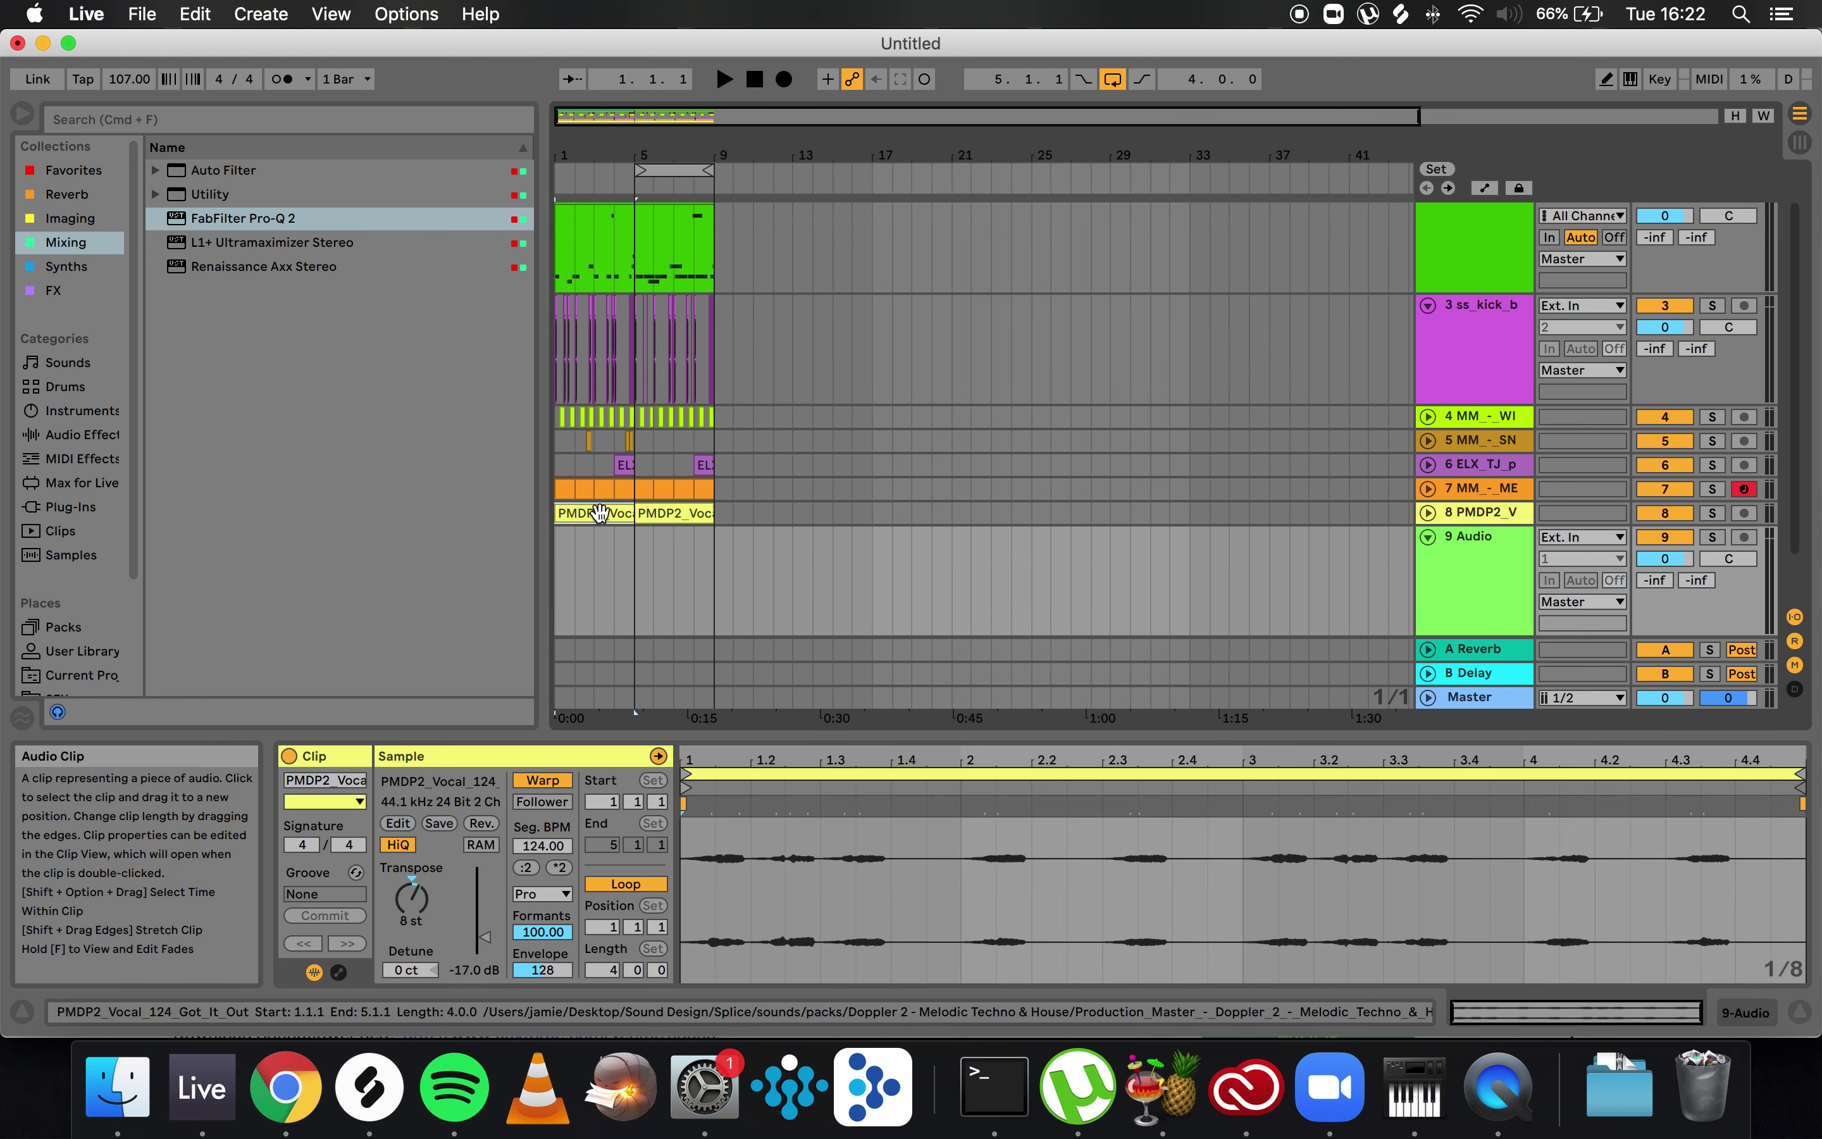
pyautogui.press('space')
pyautogui.scroll(5, 625, 506)
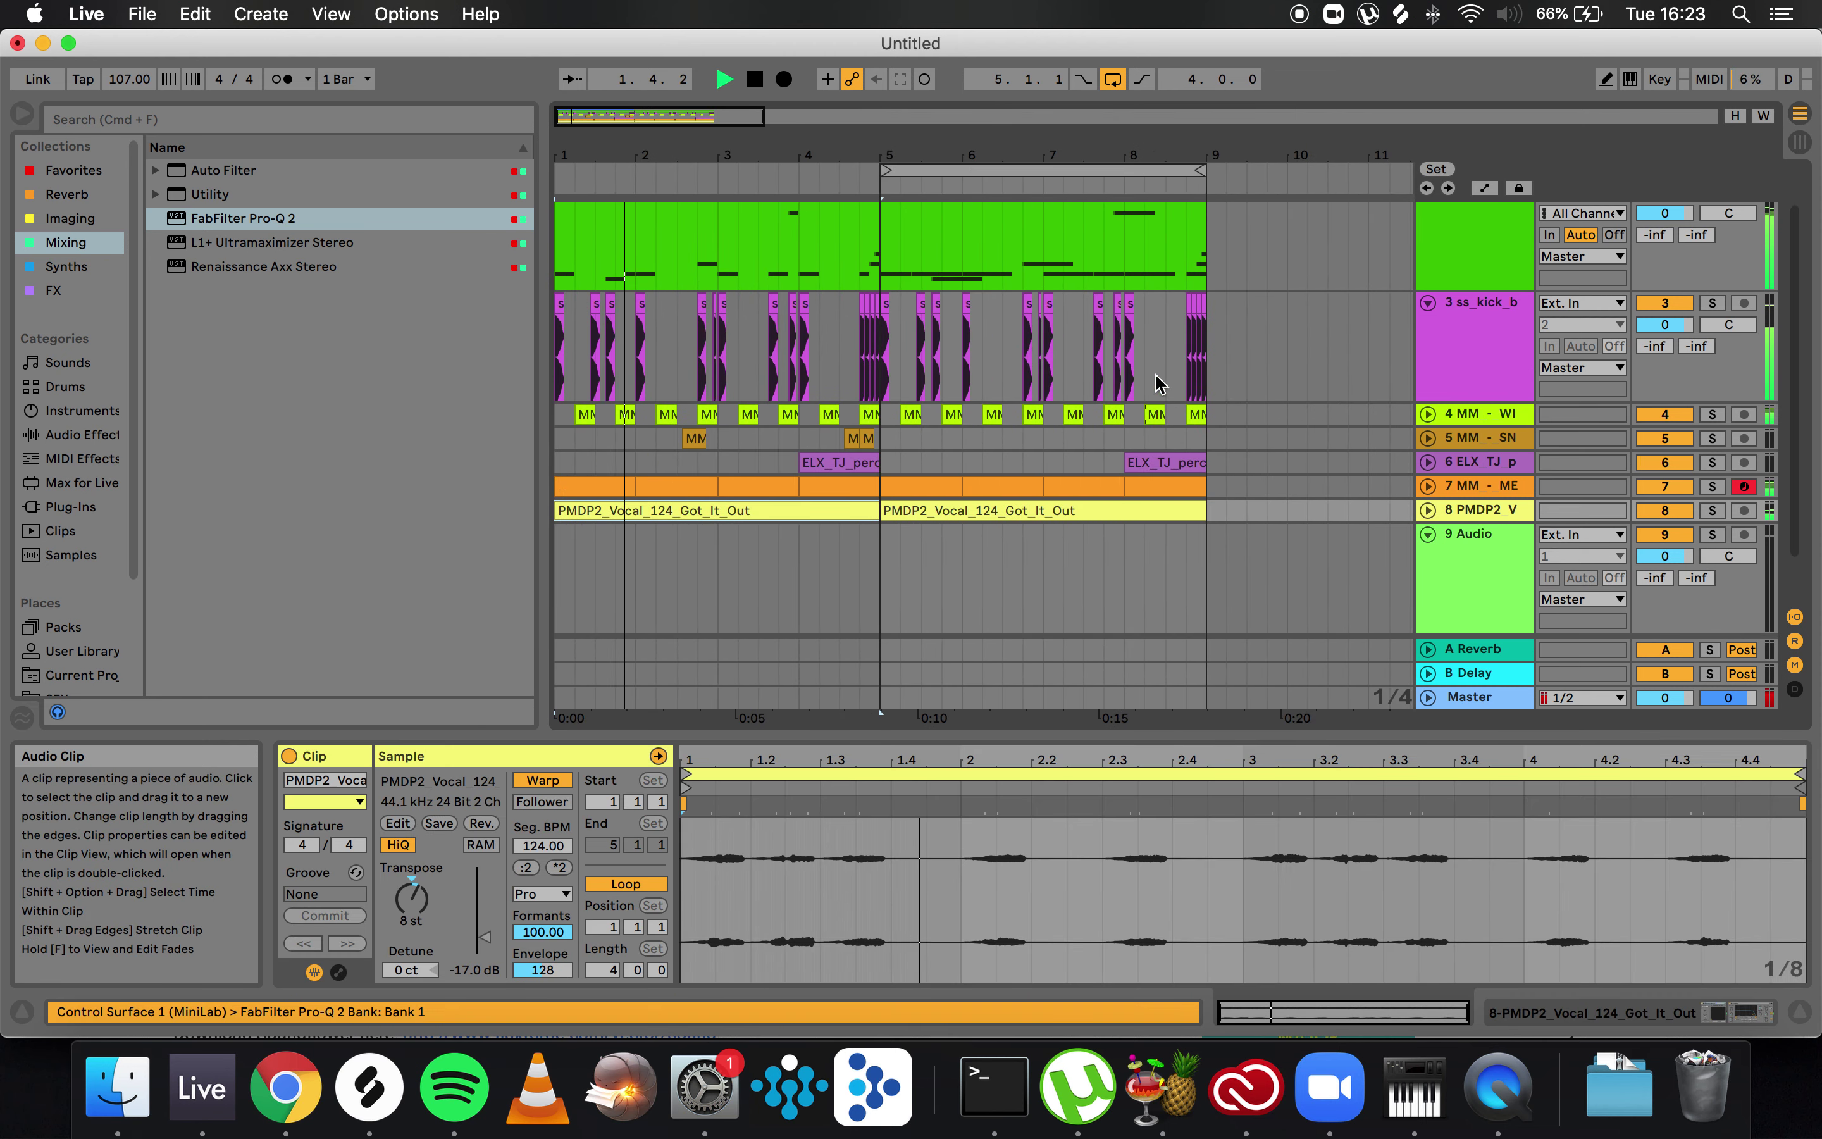
pyautogui.scroll(2, 1049, 338)
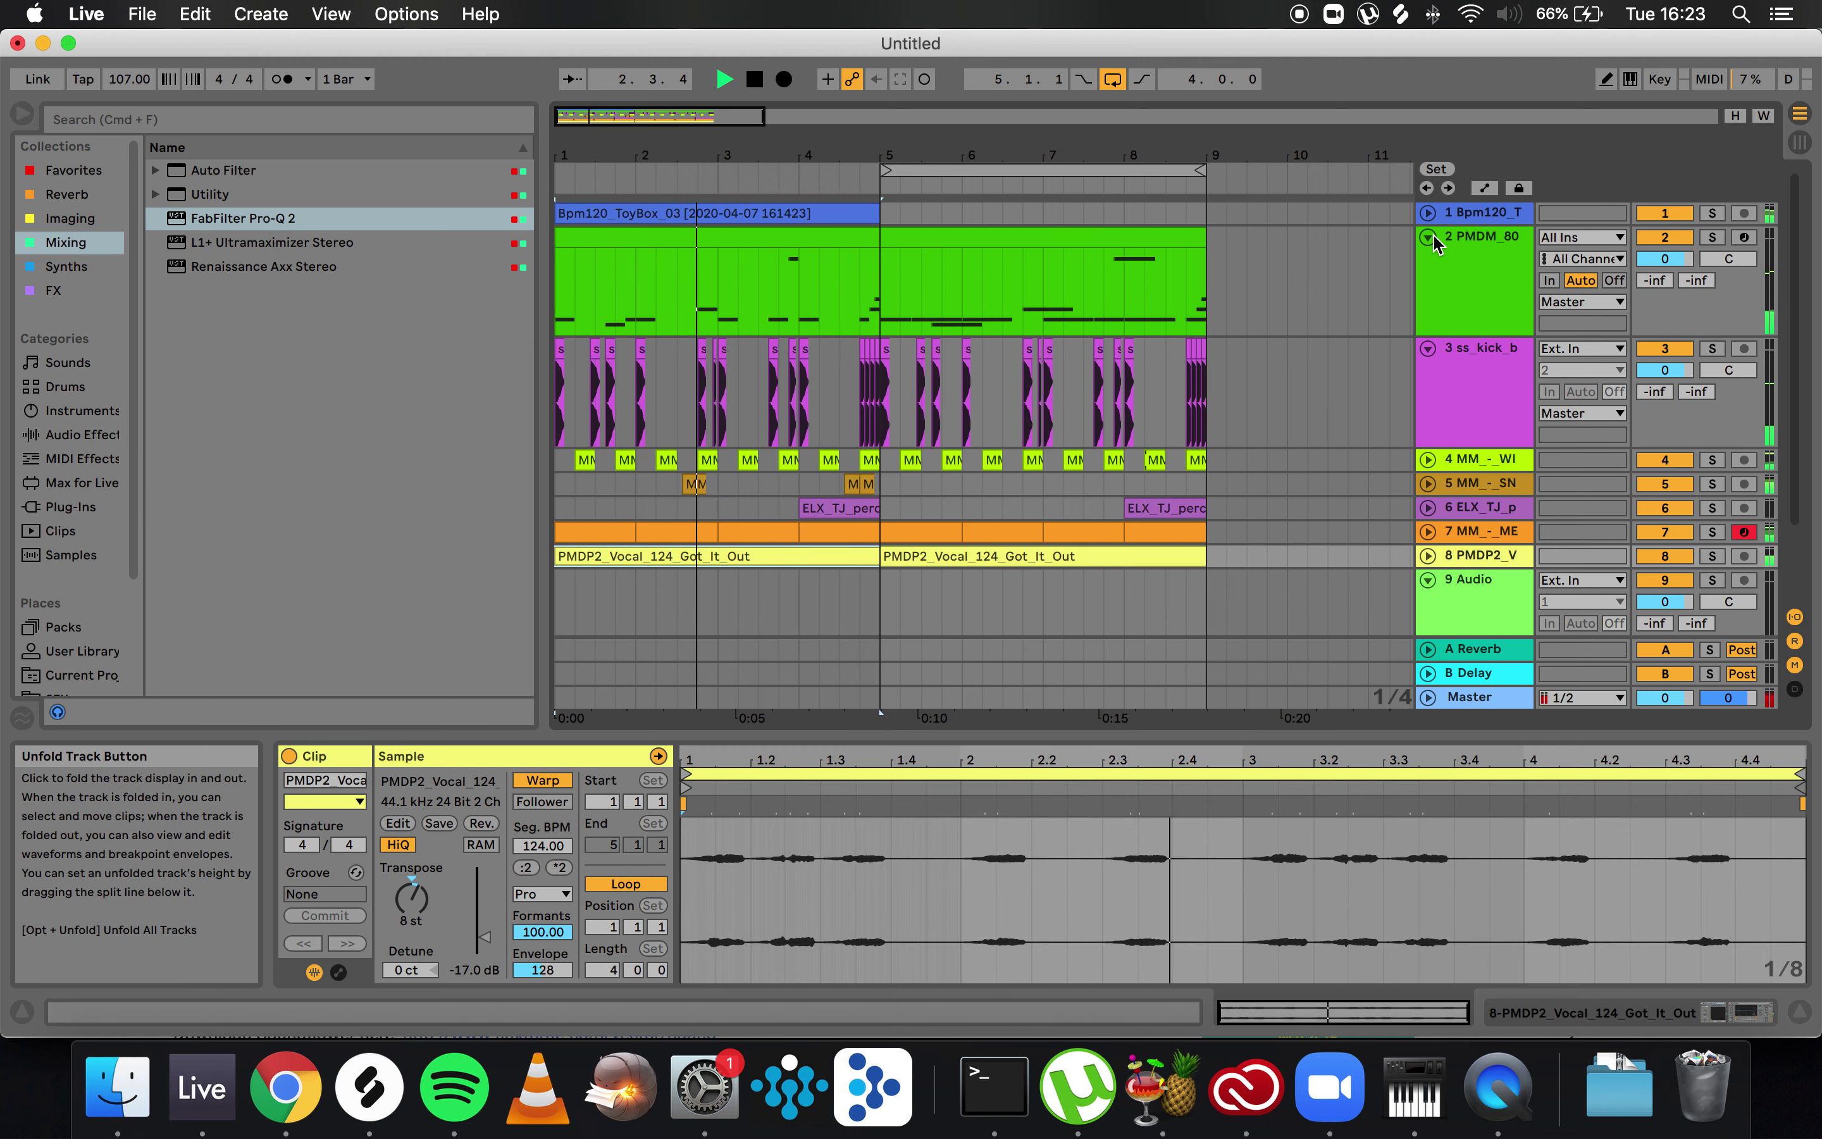
pyautogui.click(1427, 237)
pyautogui.click(1429, 261)
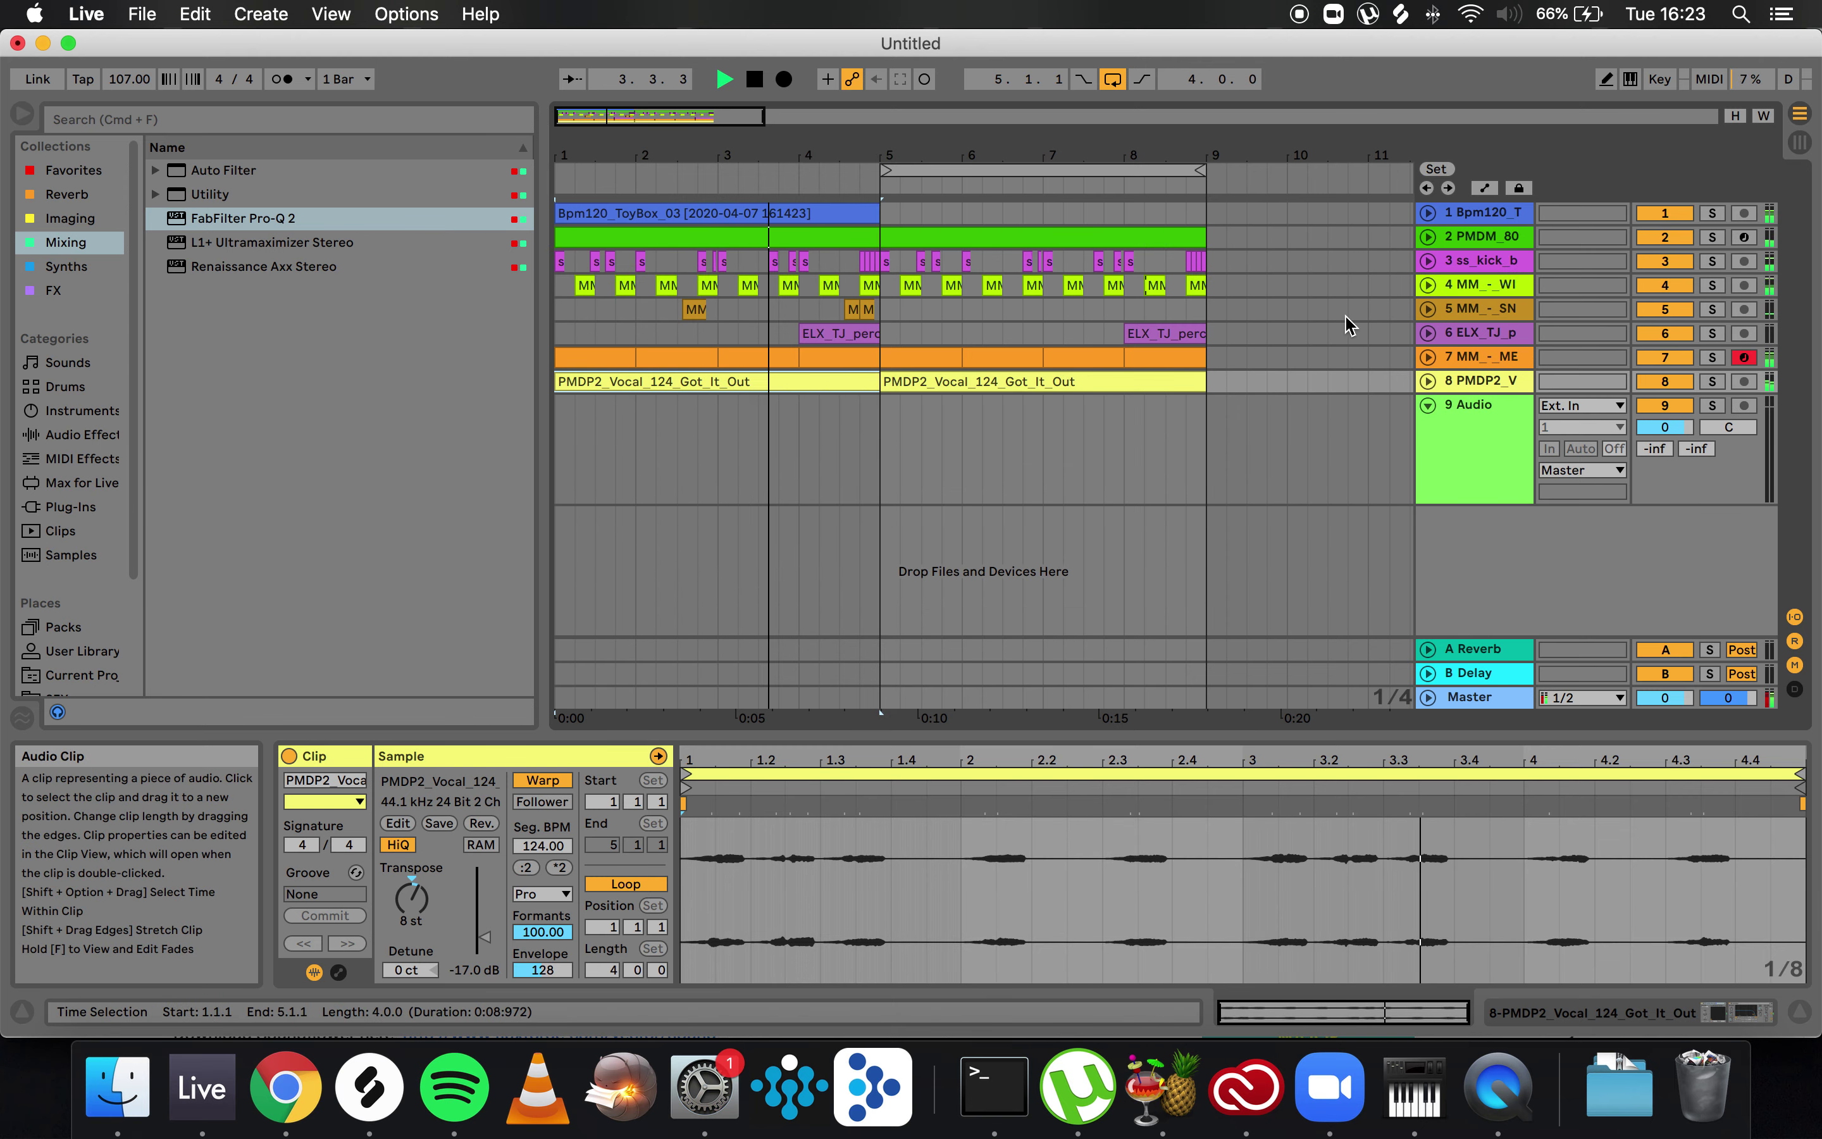
# - Copy the kick at the start of bar 5 to 5.2.1 and play the result
pyautogui.click(920, 316)
pyautogui.scroll(4, 922, 323)
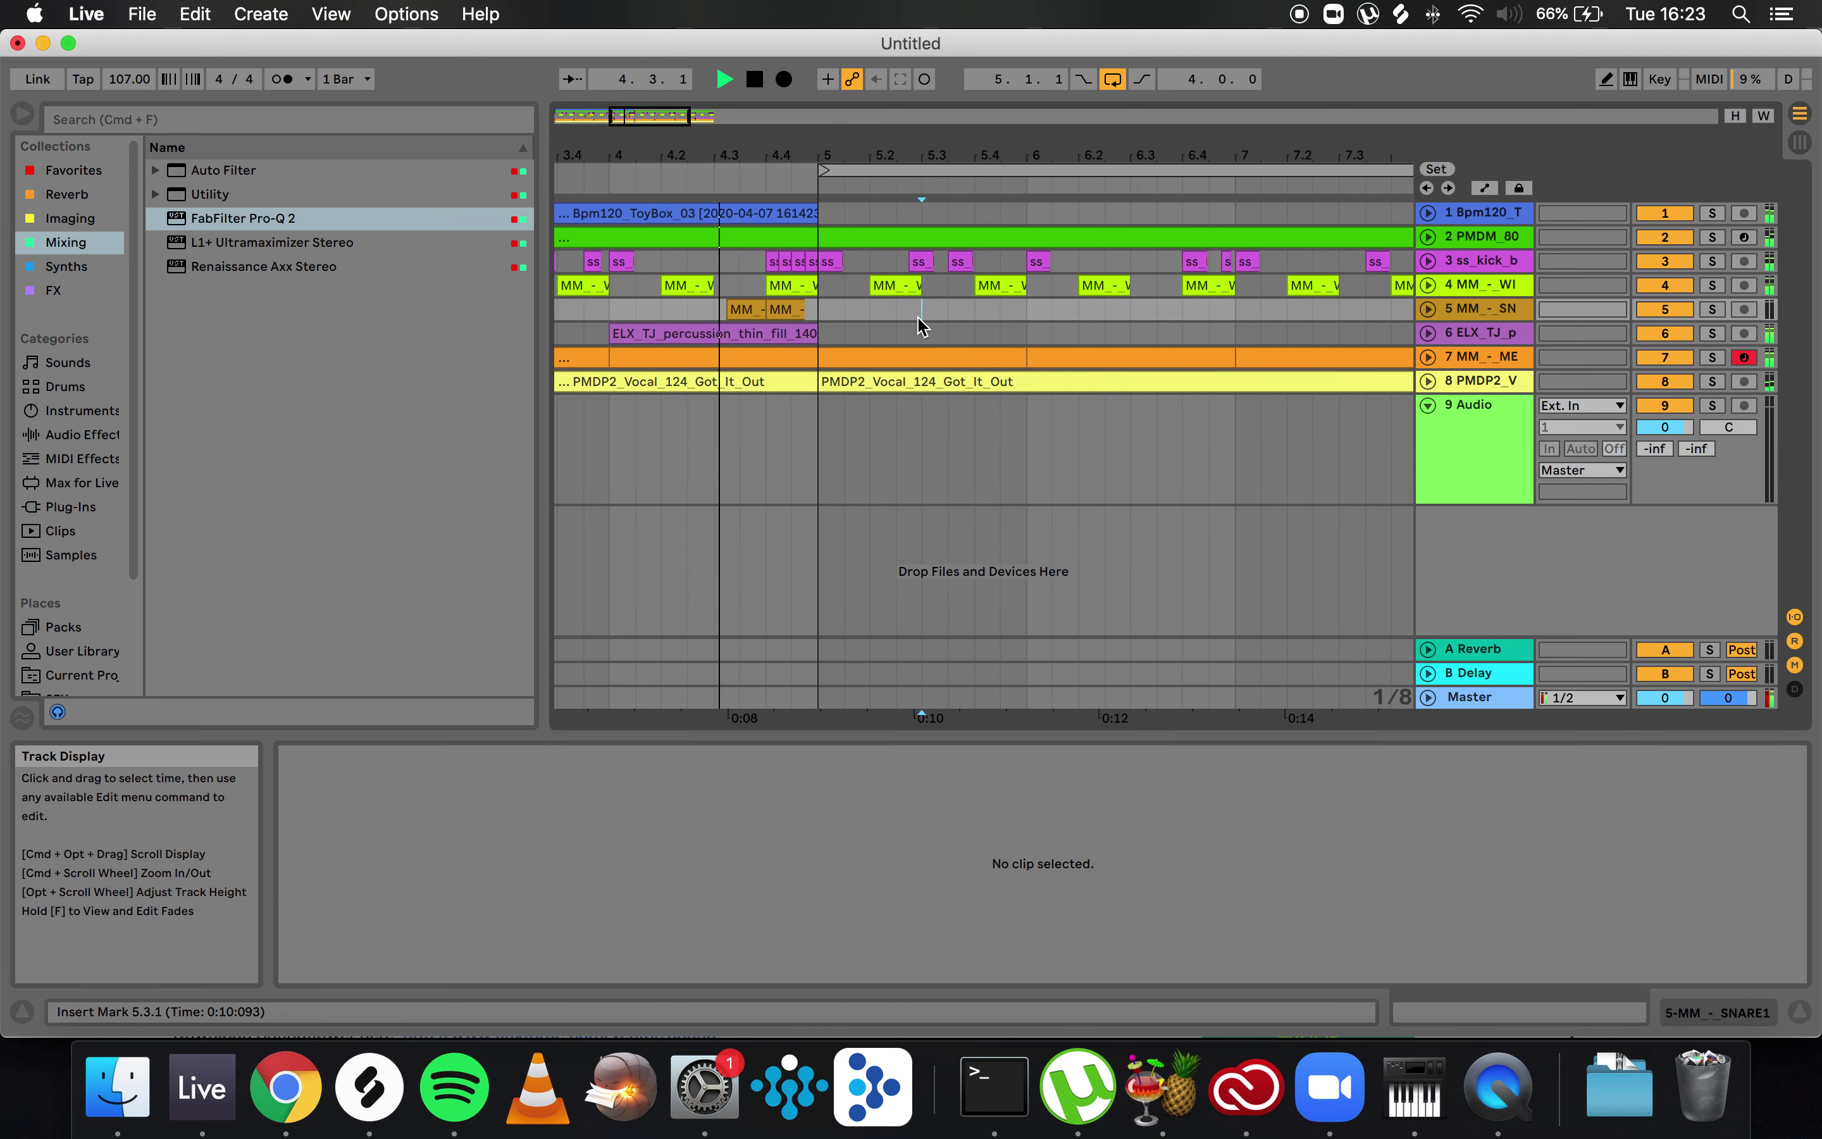
pyautogui.hscroll(-3, 919, 317)
pyautogui.press('space')
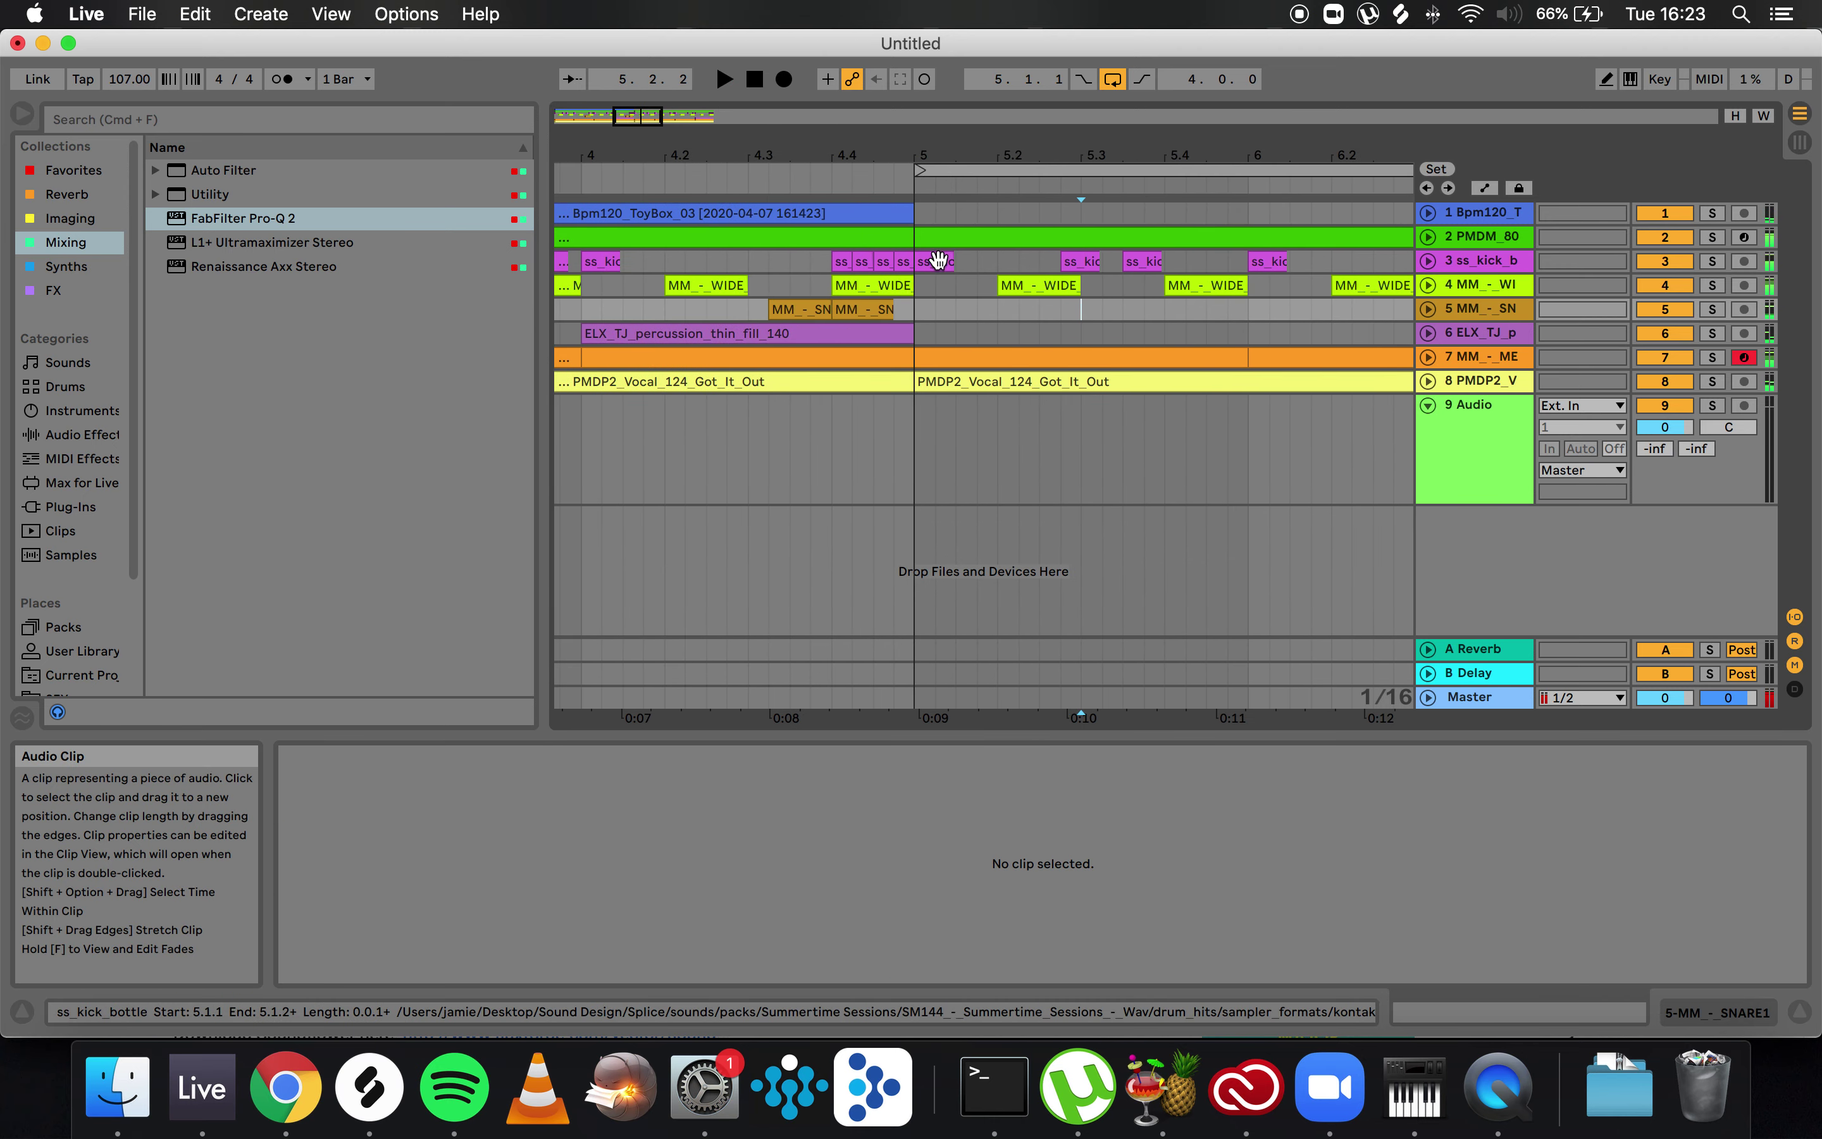
pyautogui.click(939, 261)
pyautogui.click(979, 272)
pyautogui.press('super+v')
pyautogui.press('space')
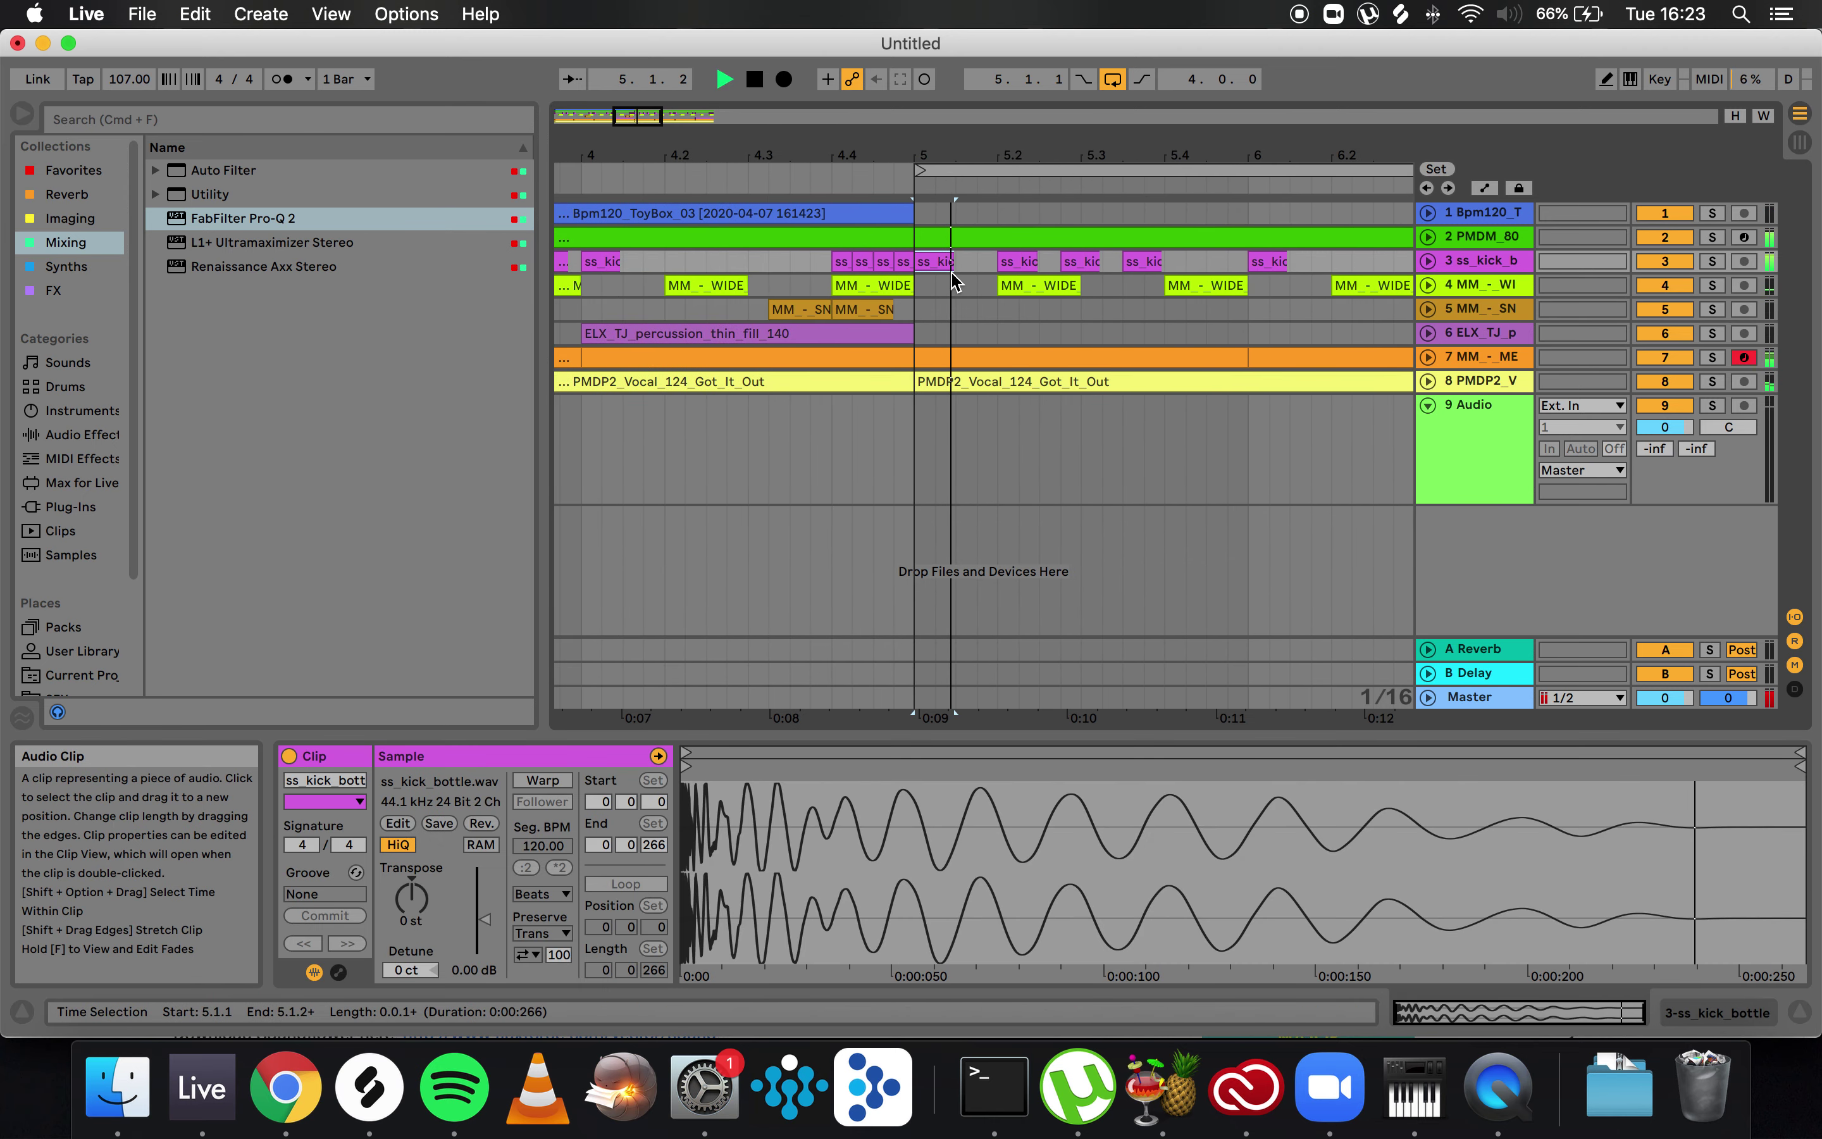
# - Move the kick just before 5.3 onto 5.3.1 and play from bar 5
pyautogui.press('space')
pyautogui.moveTo(1082, 261); pyautogui.dragTo(1095, 263)
pyautogui.press('space')
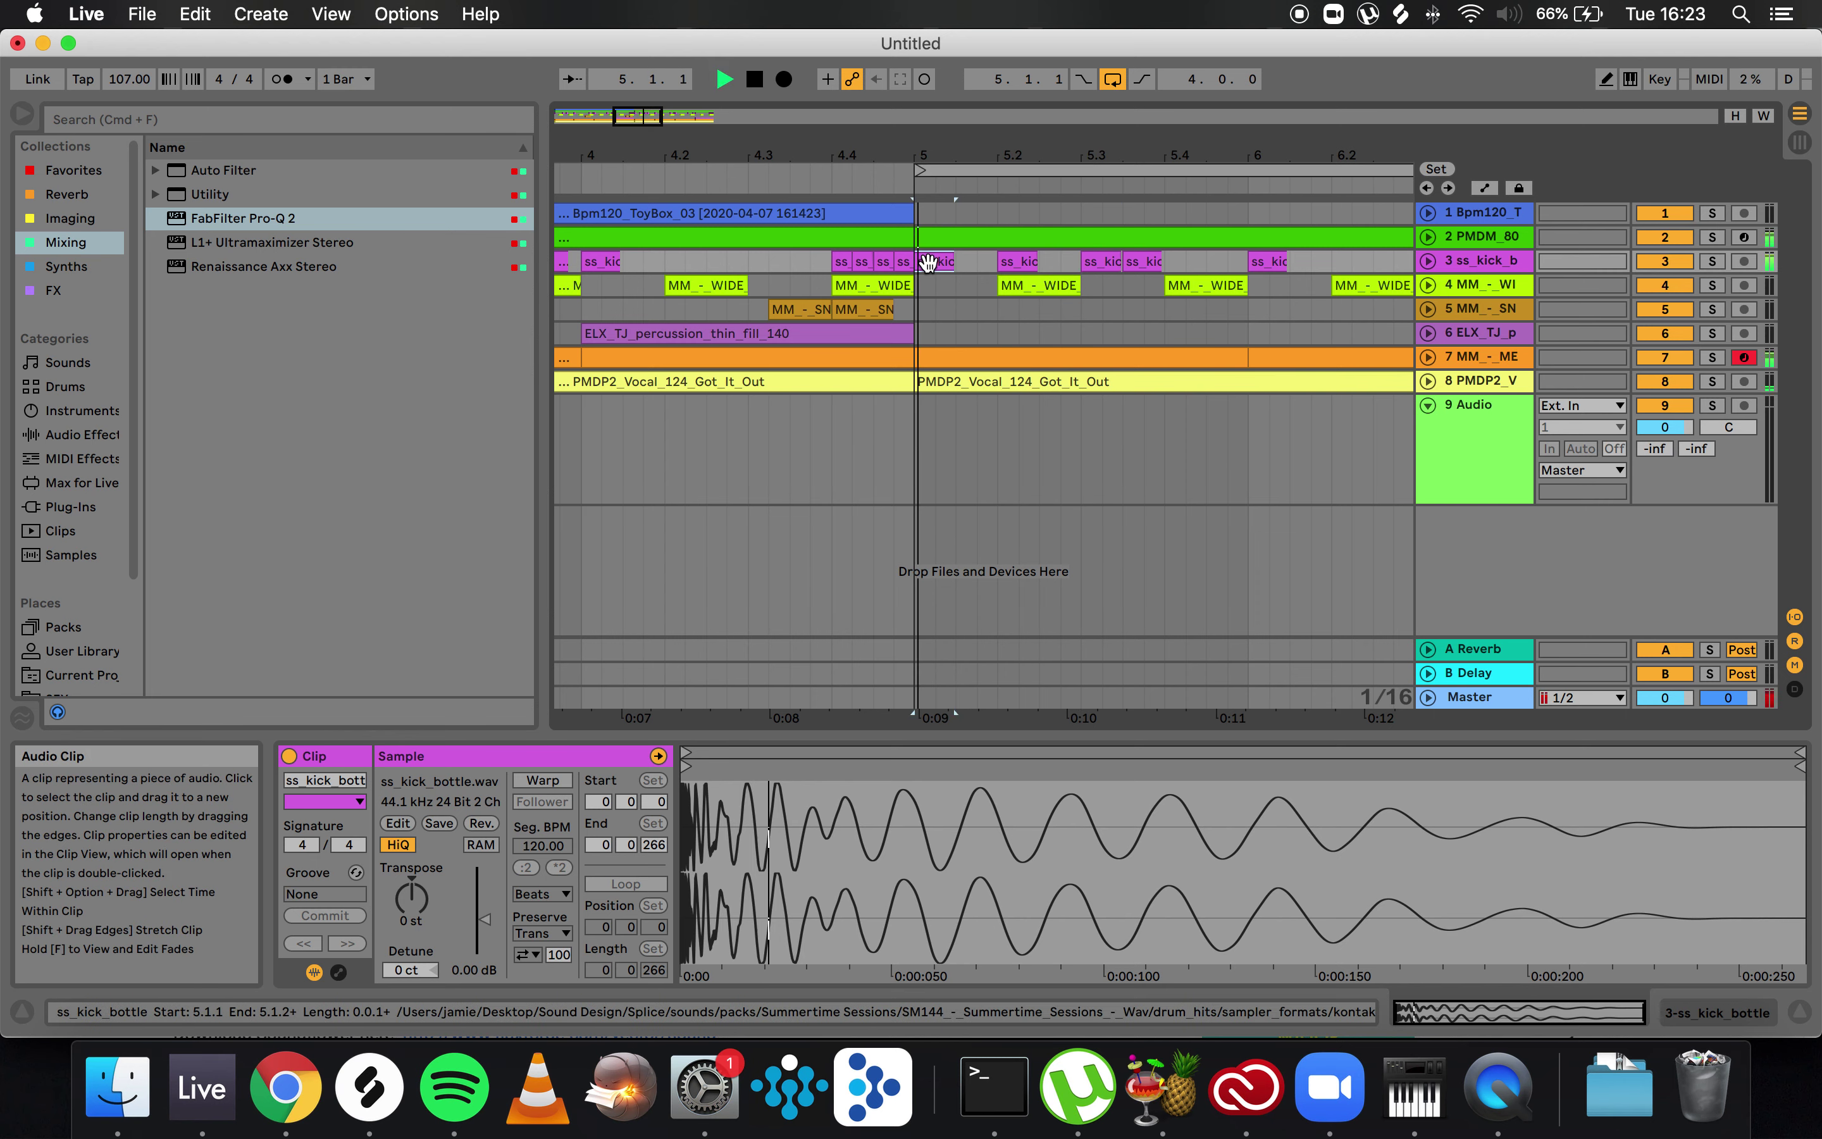
# - Delete the copied kick at 5.2.1 and replay the second section from bar 5
pyautogui.press('space')
pyautogui.click(1024, 262)
pyautogui.press('Delete')
pyautogui.click(934, 265)
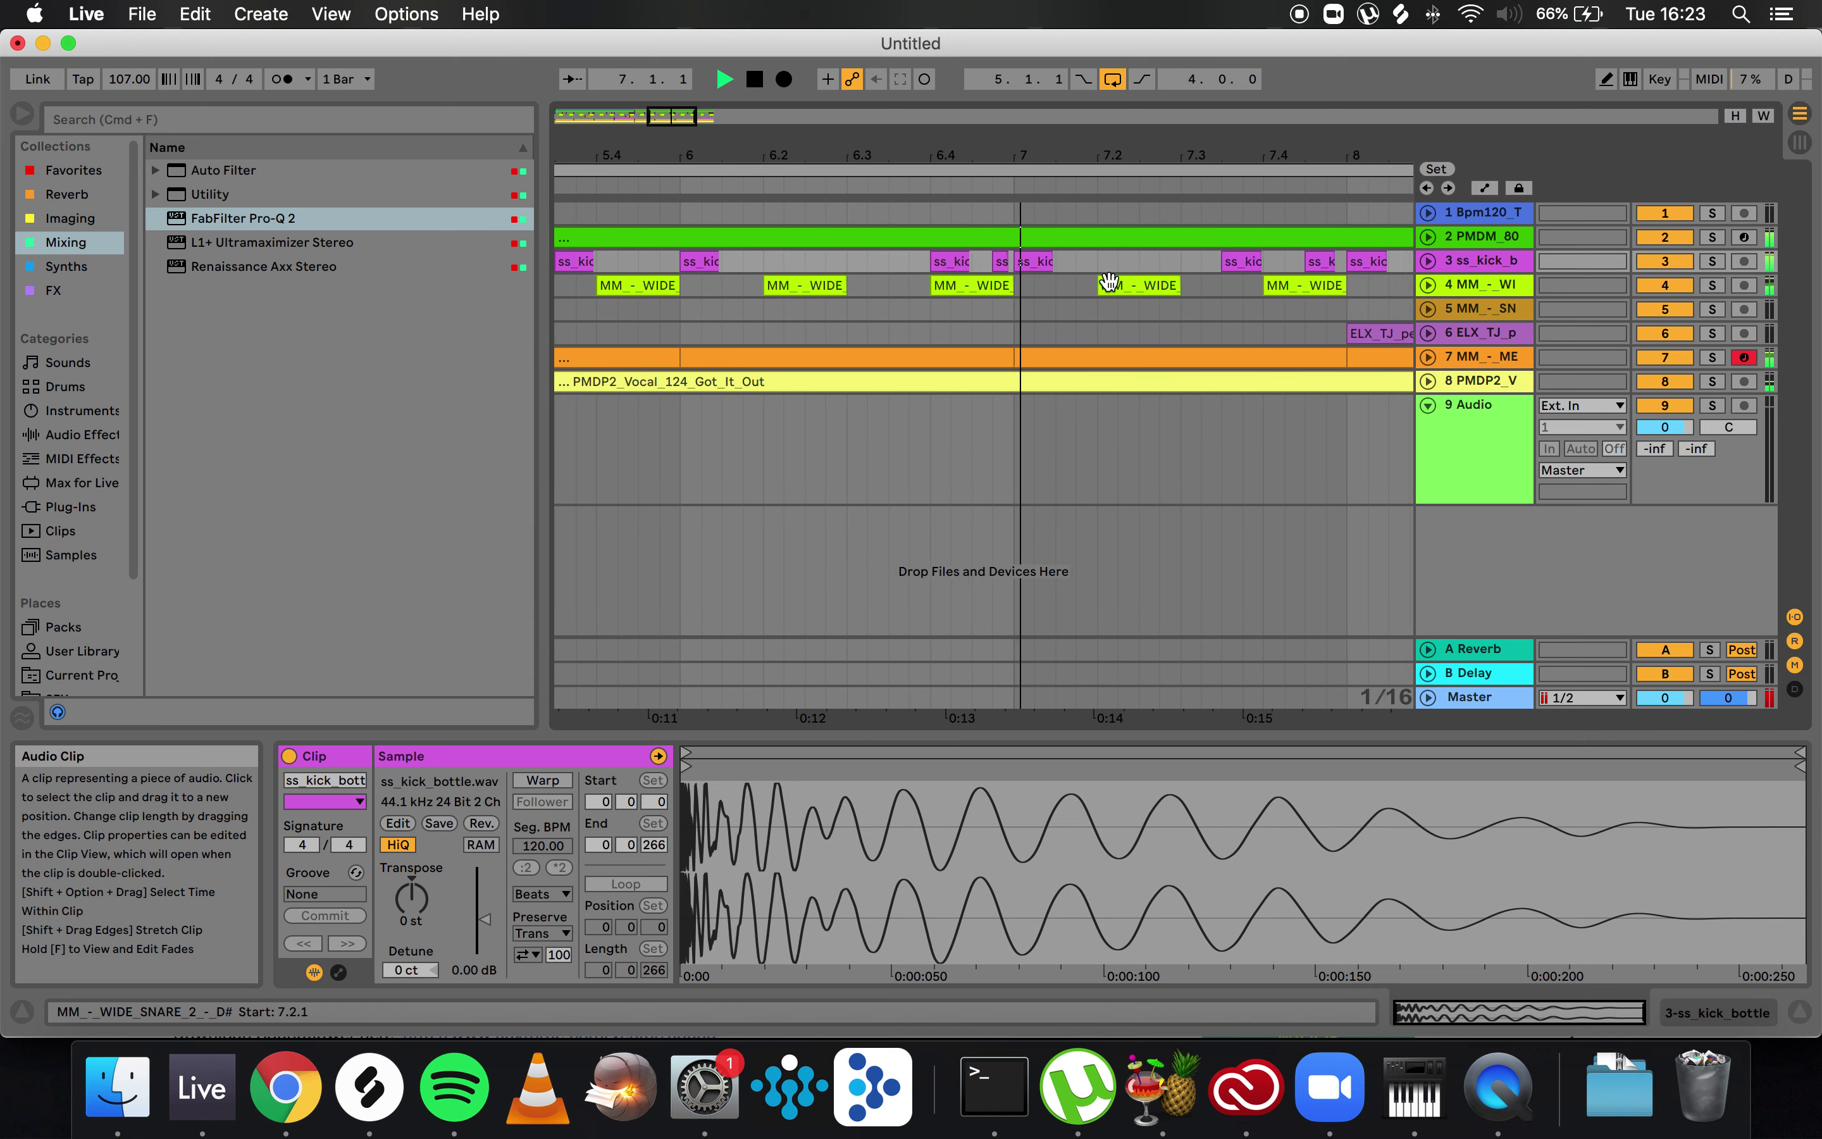
# - Insert a new audio track directly below the ss_kick_bottle track
pyautogui.click(1075, 333)
pyautogui.press('-')
pyautogui.press('-')
pyautogui.press('-')
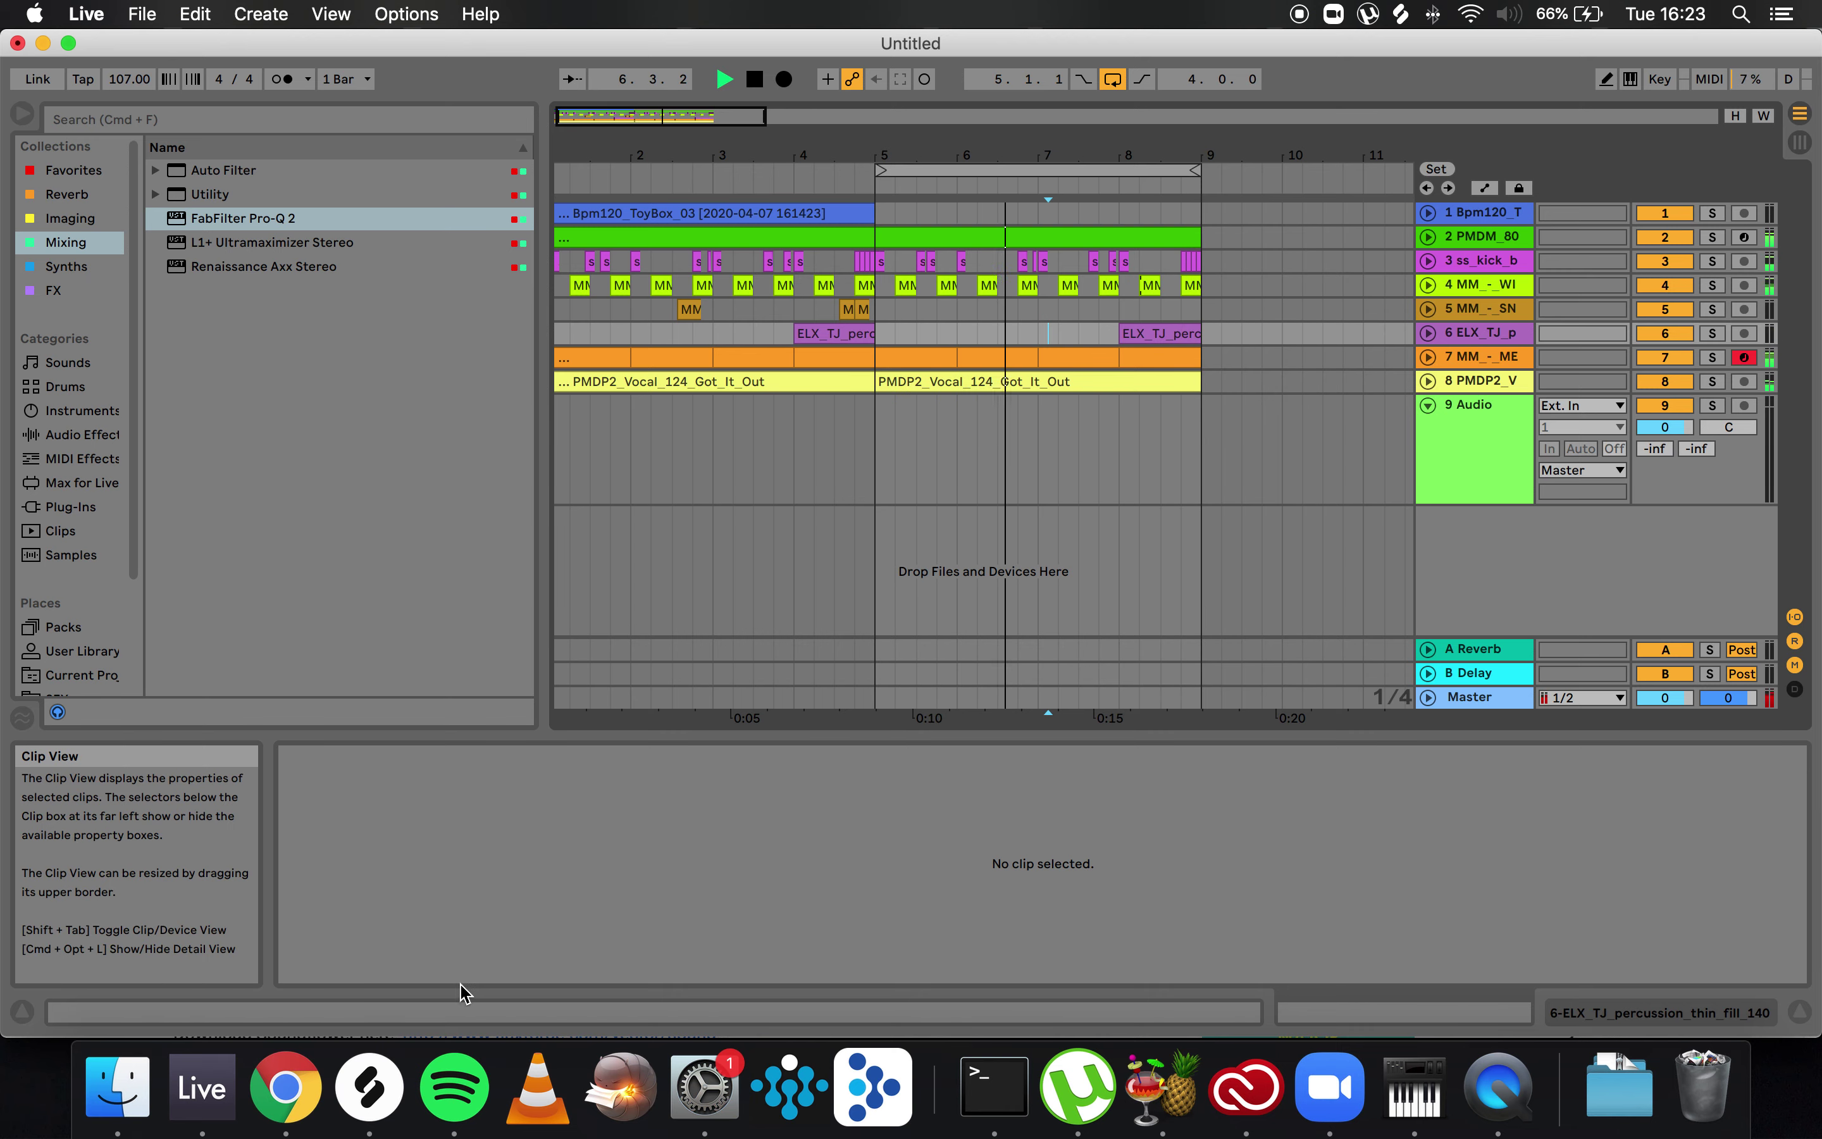
pyautogui.click(1458, 265)
pyautogui.press('cmd+t')
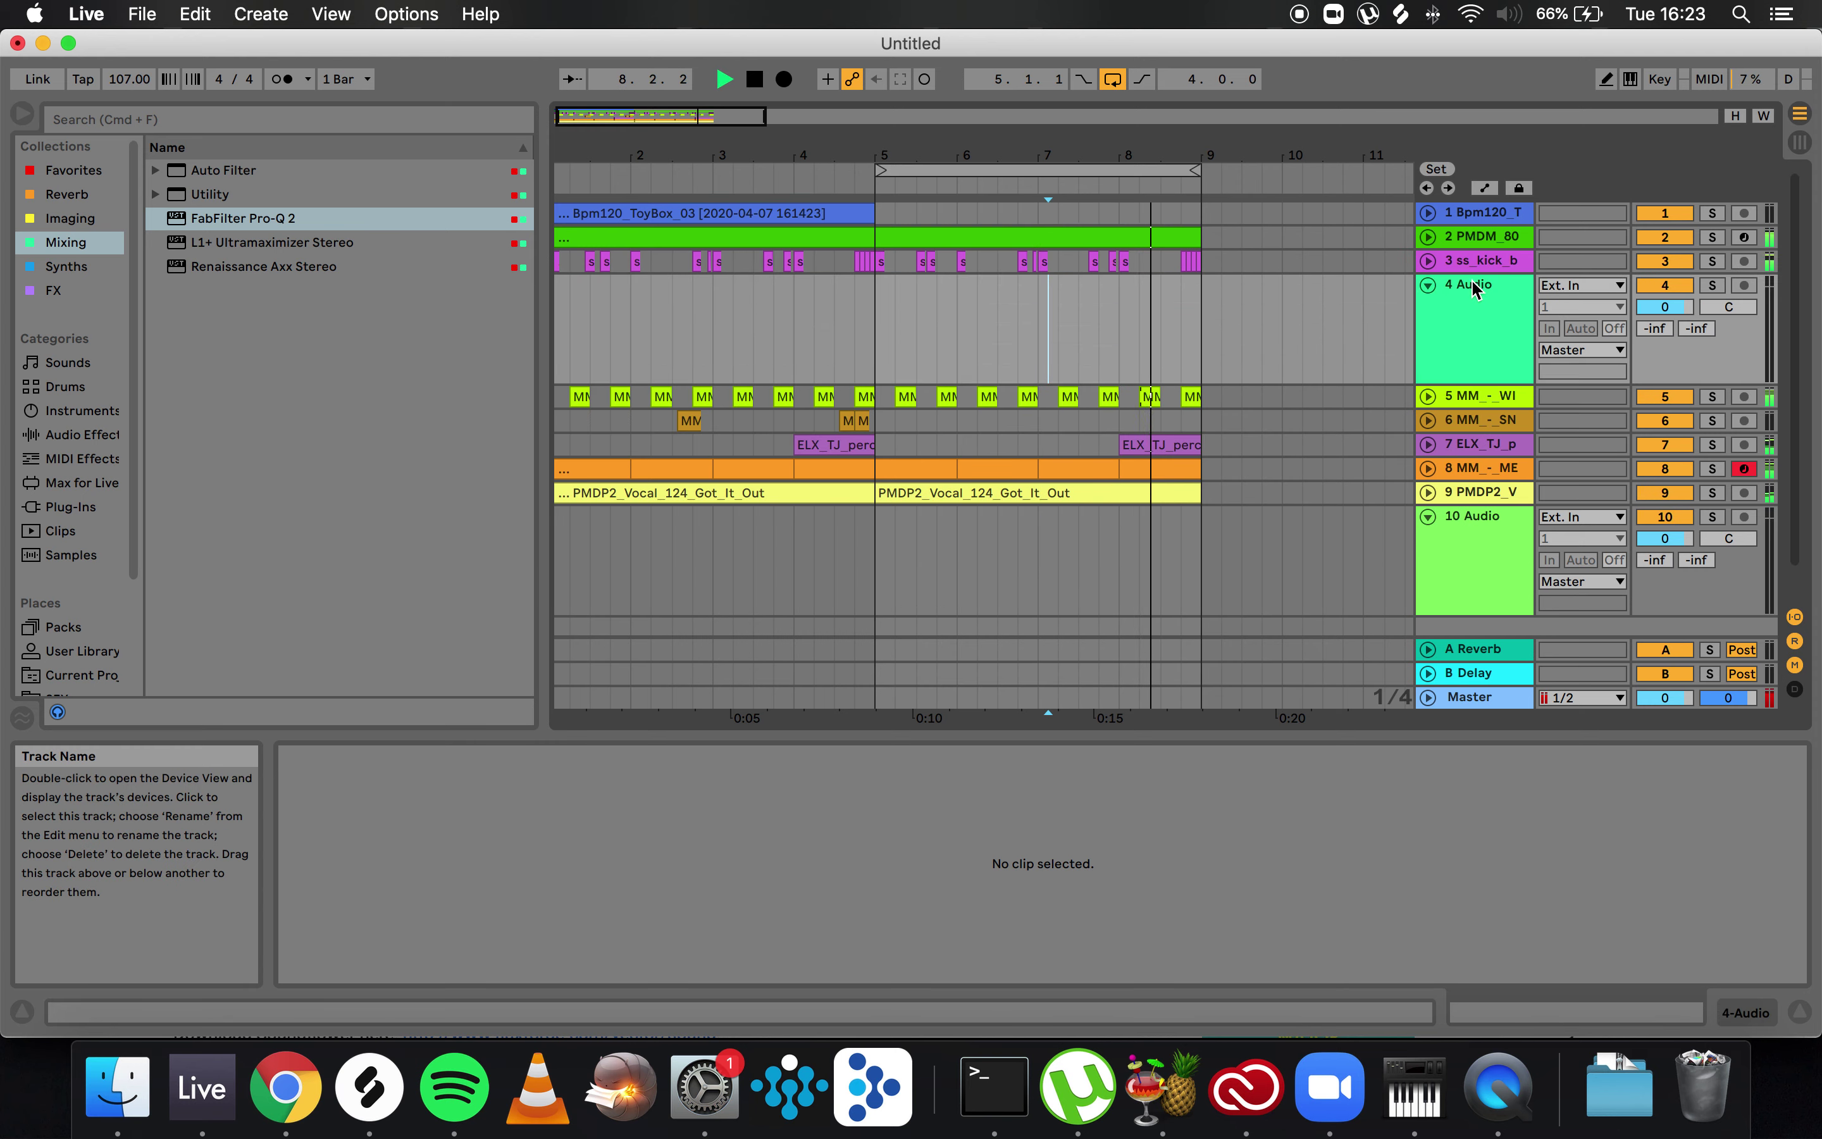
# - Switch to Splice to look over the recently added samples, stopping playback in Live
pyautogui.click(369, 1085)
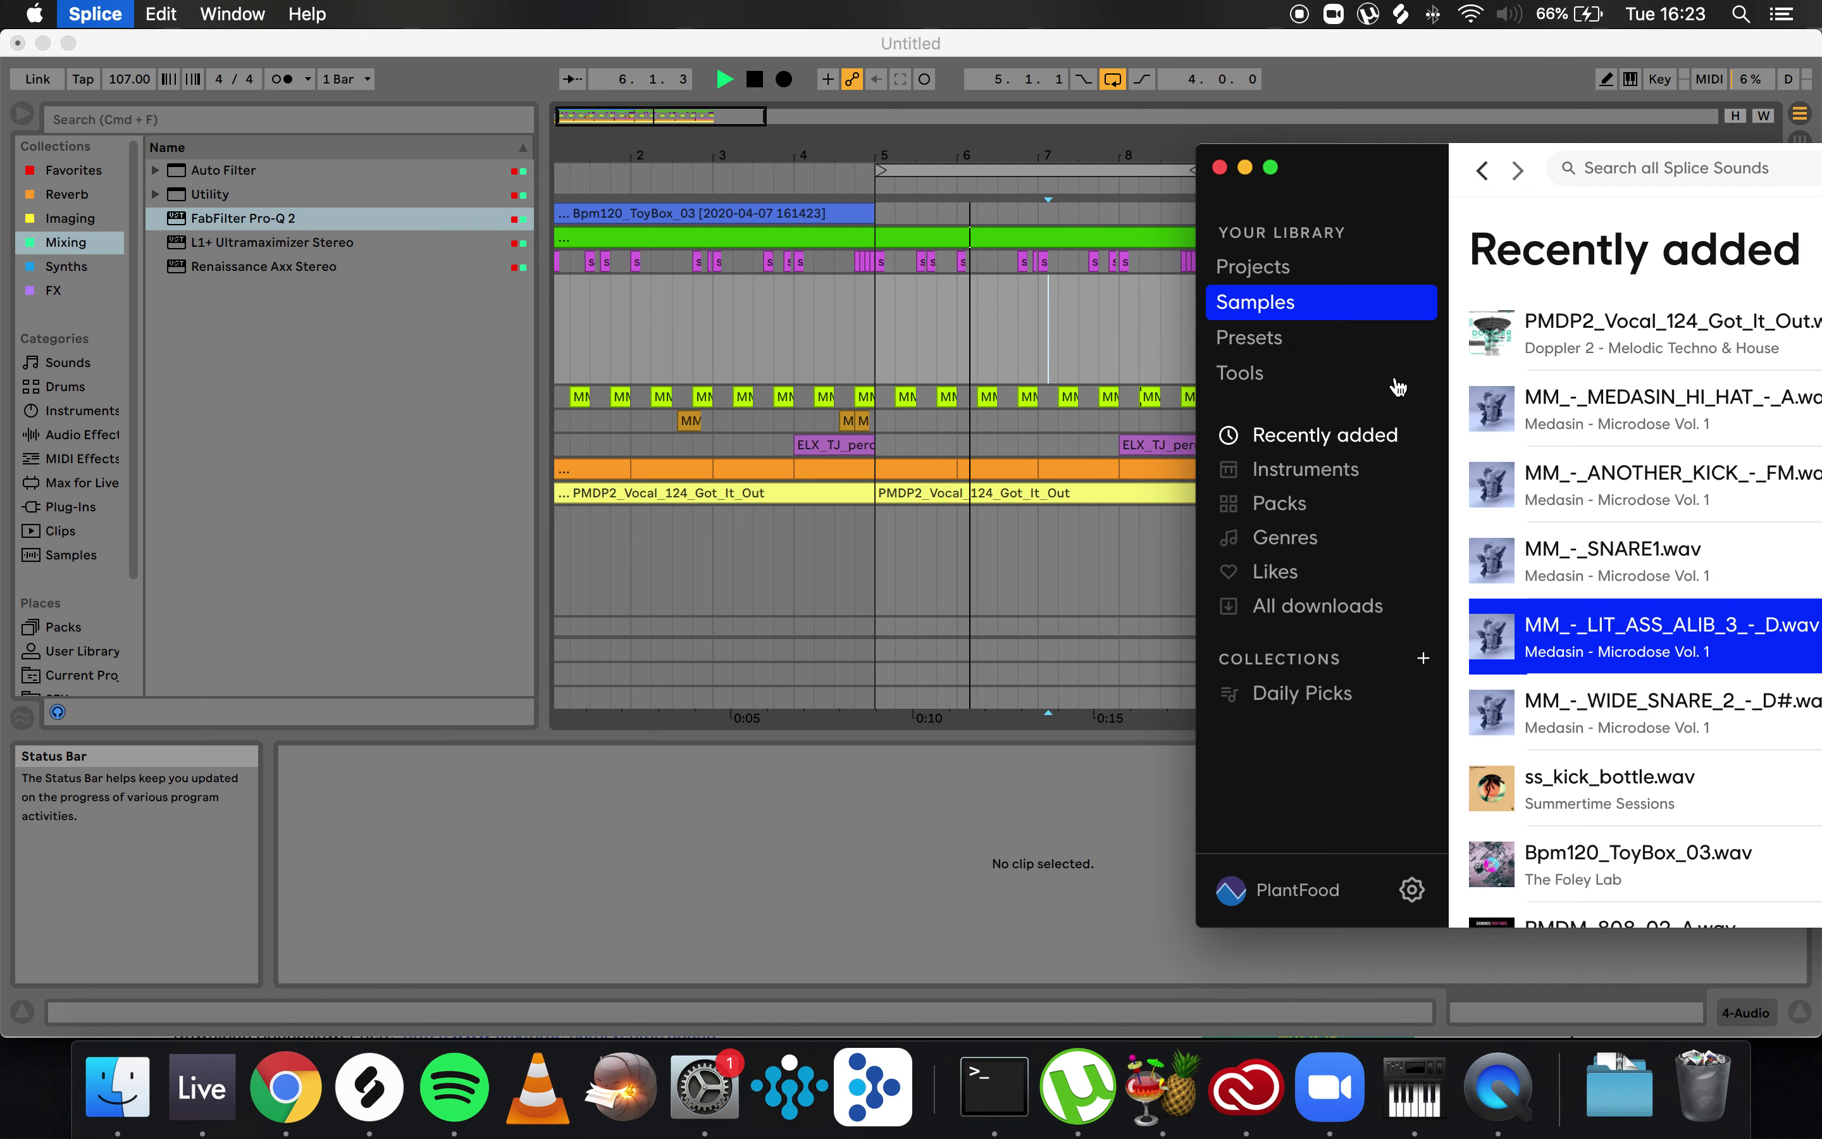
pyautogui.moveTo(1400, 189); pyautogui.dragTo(1343, 231)
pyautogui.click(936, 360)
pyautogui.press('space')
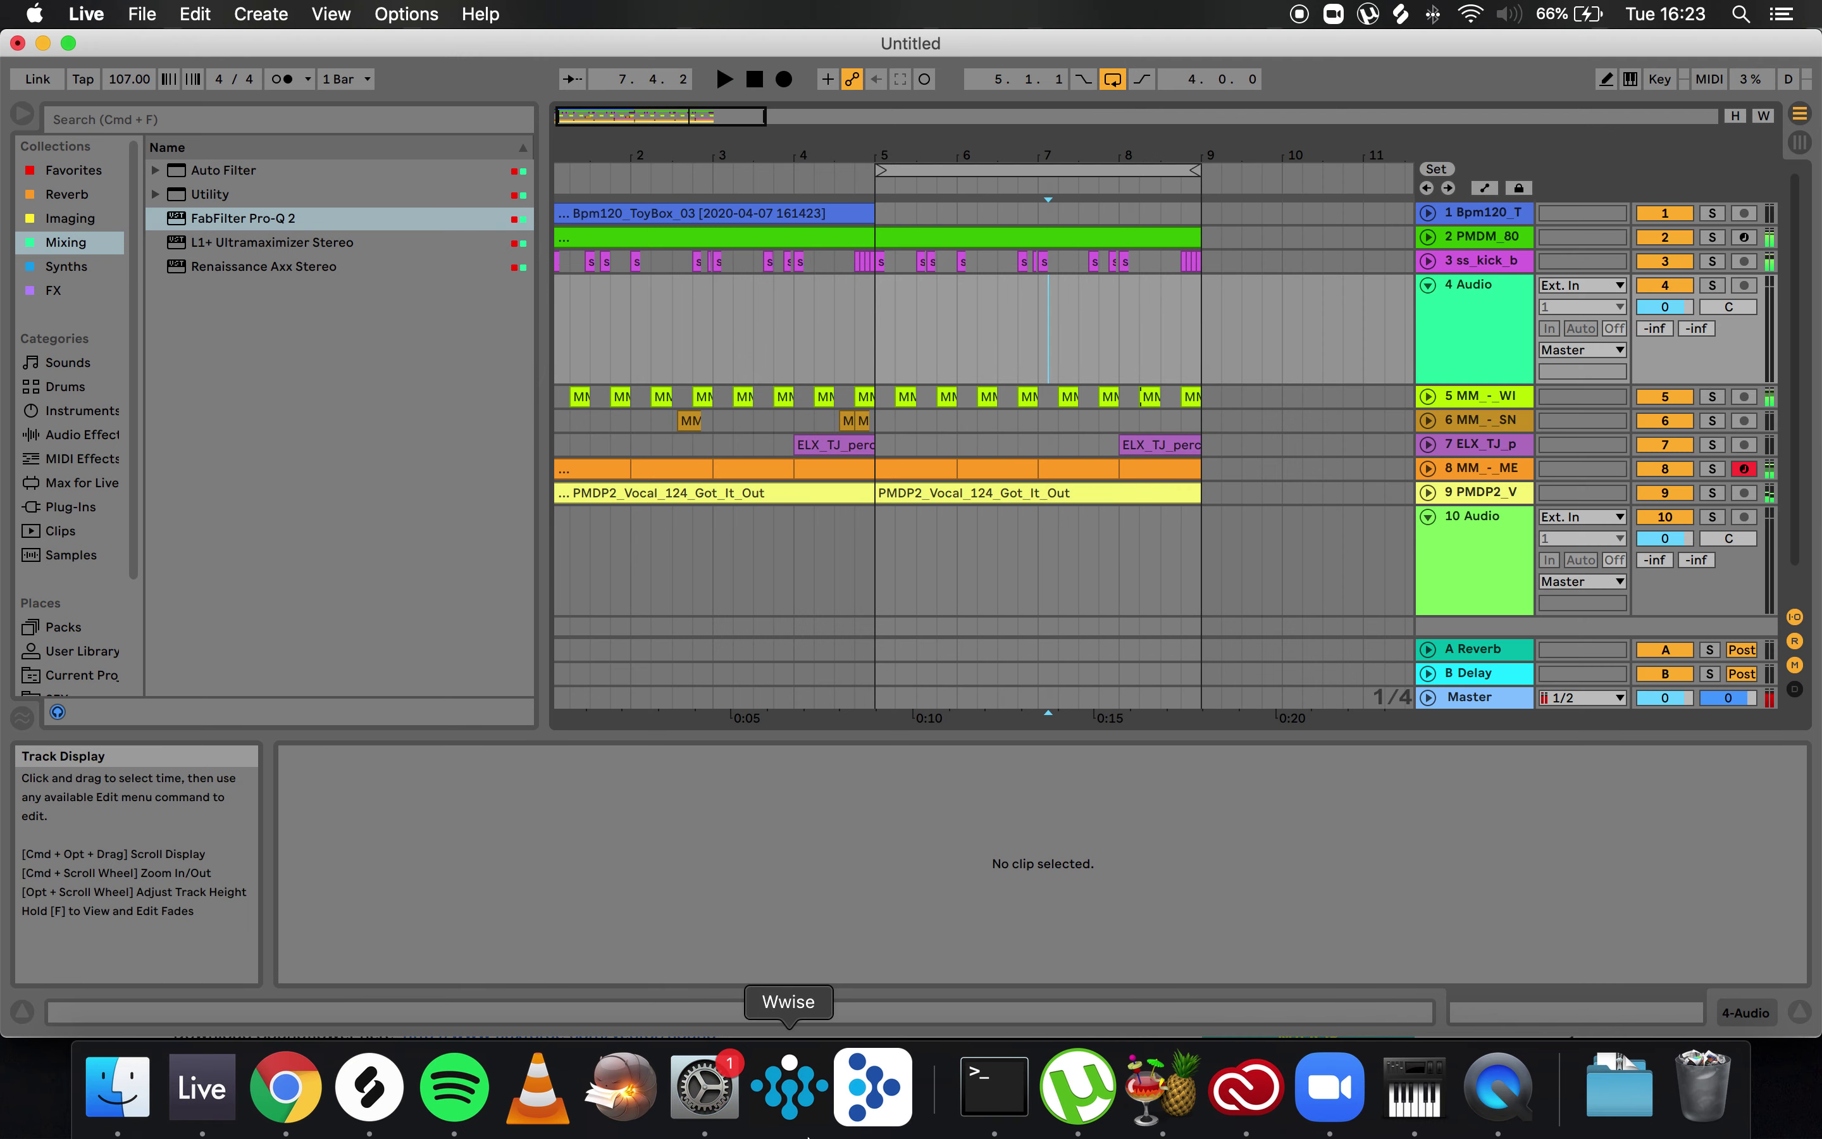
pyautogui.click(369, 1085)
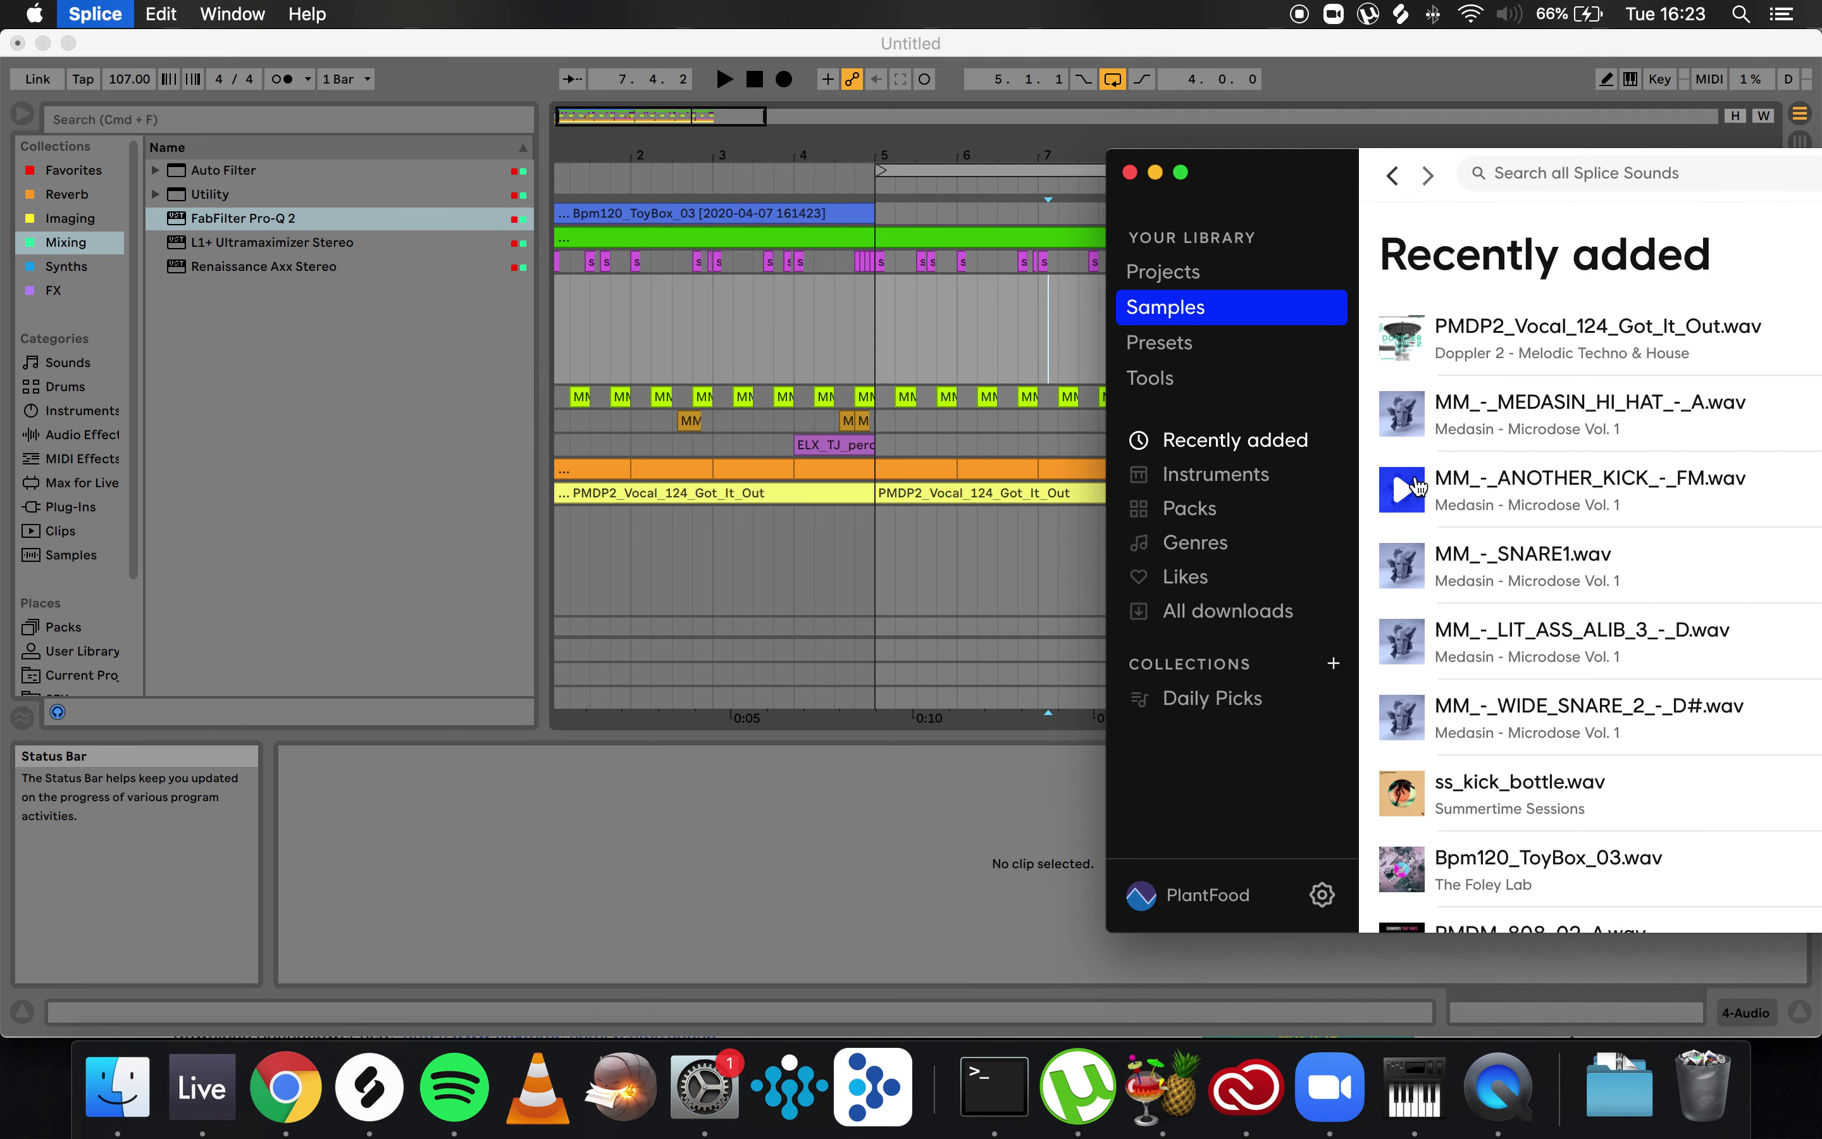
pyautogui.click(917, 303)
# - Play the arrangement from bar 1 and check the recently added samples in Splice again
pyautogui.click(624, 238)
pyautogui.press('space')
pyautogui.scroll(-1, 911, 339)
pyautogui.scroll(1, 934, 430)
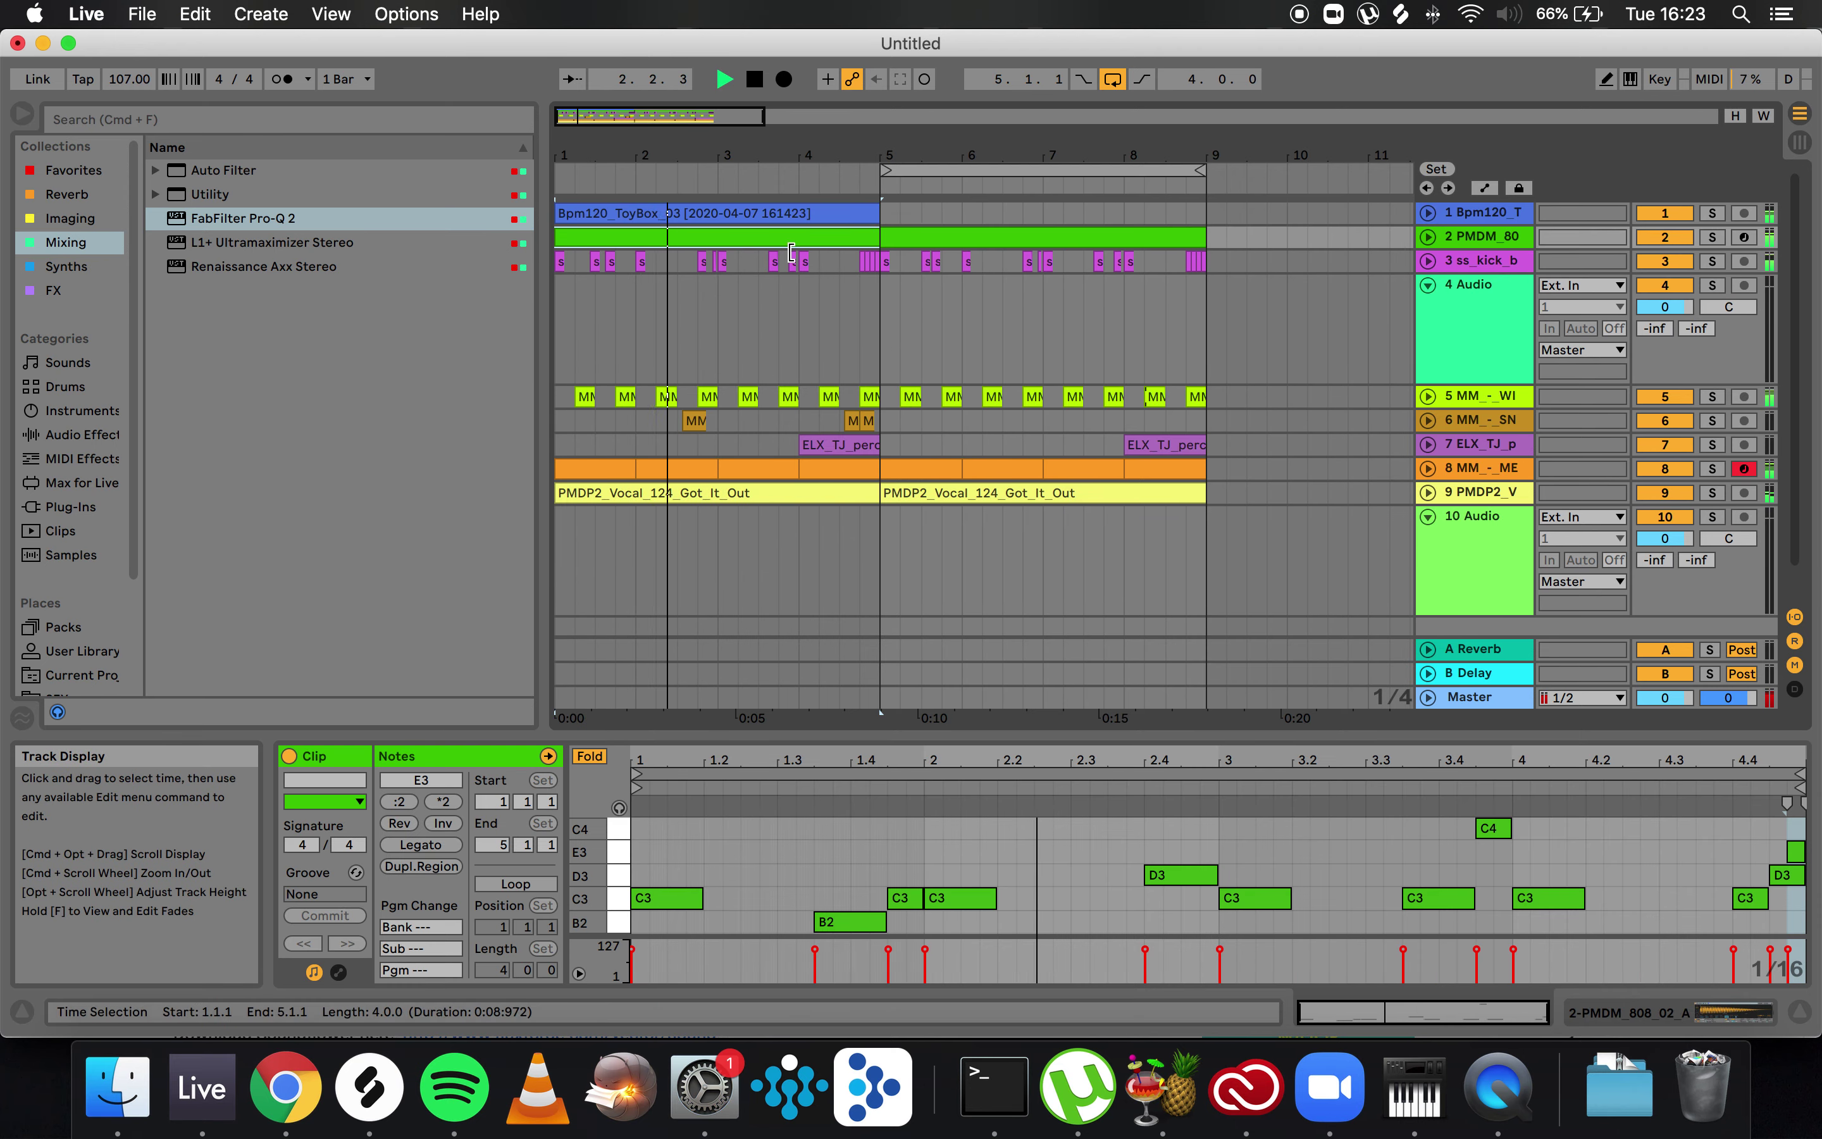
pyautogui.click(879, 320)
pyautogui.click(371, 1084)
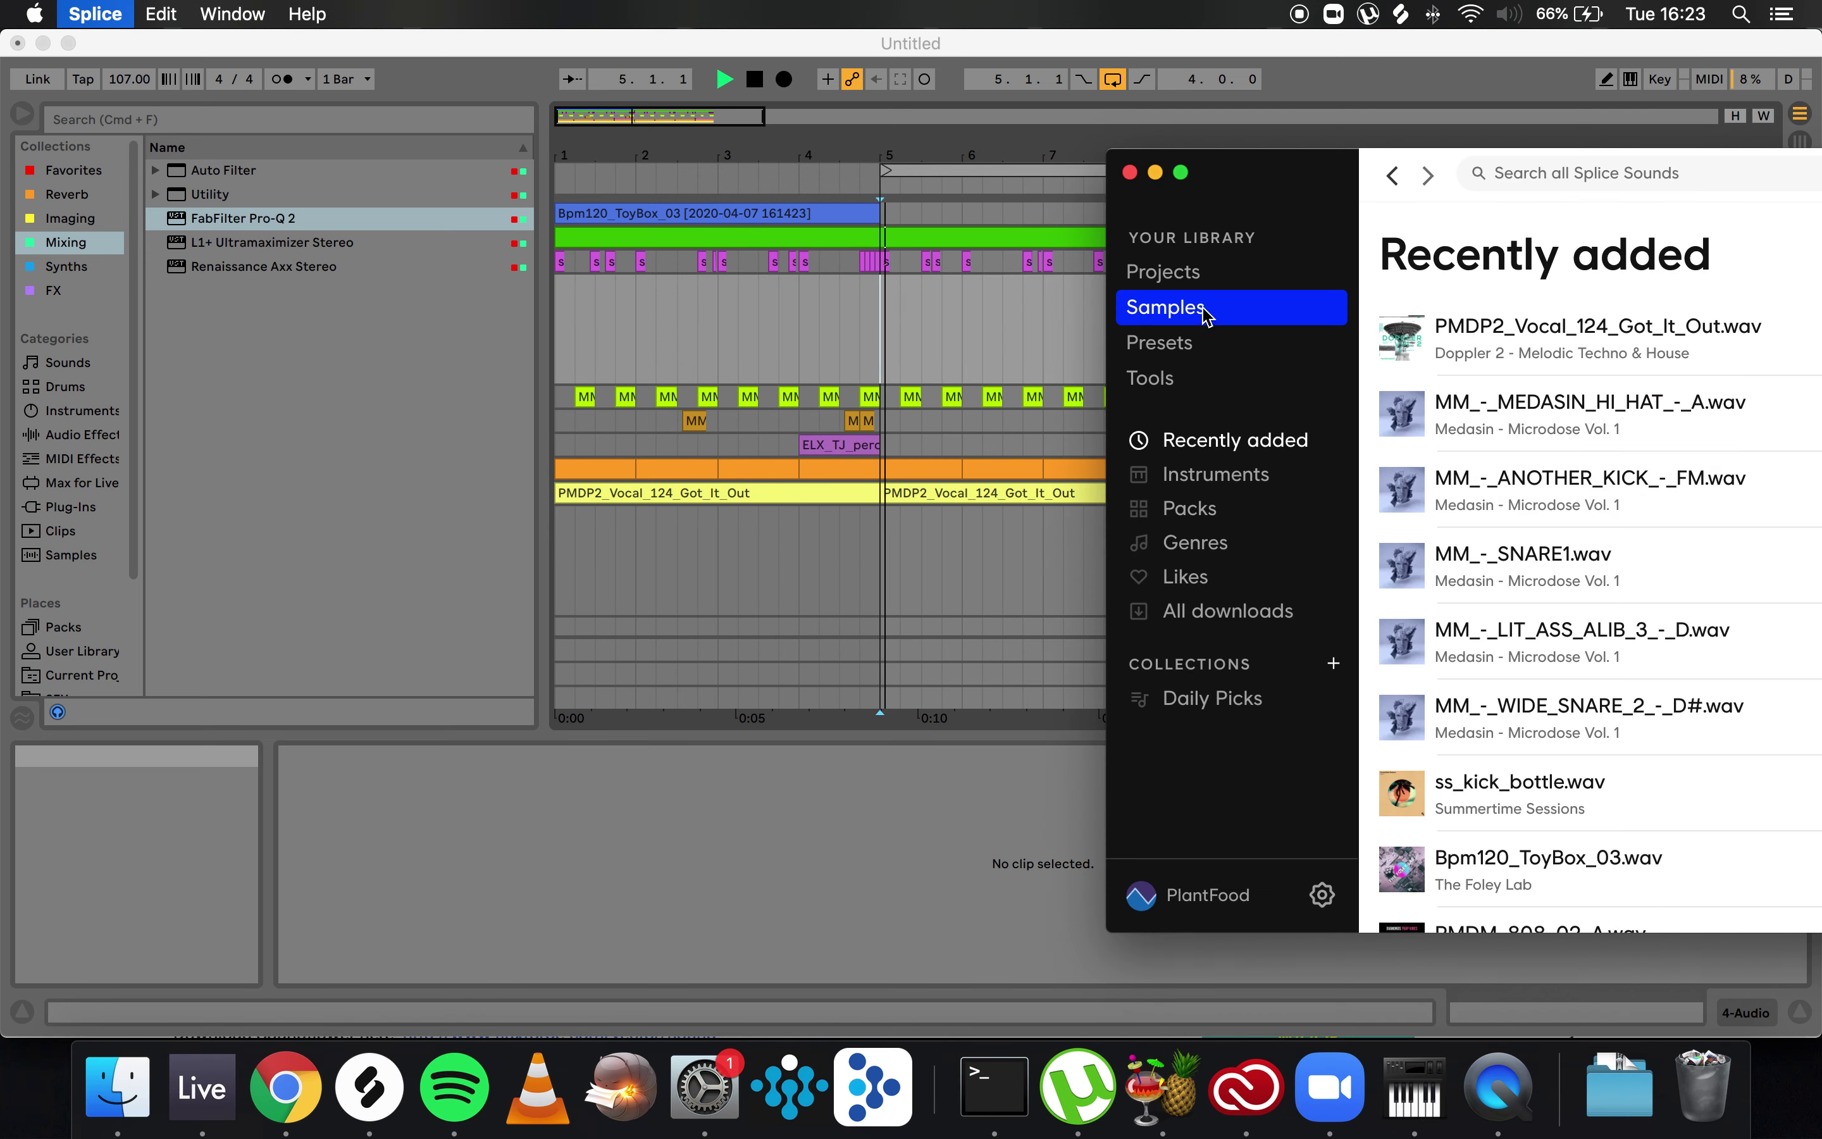
pyautogui.moveTo(1363, 176); pyautogui.dragTo(978, 159)
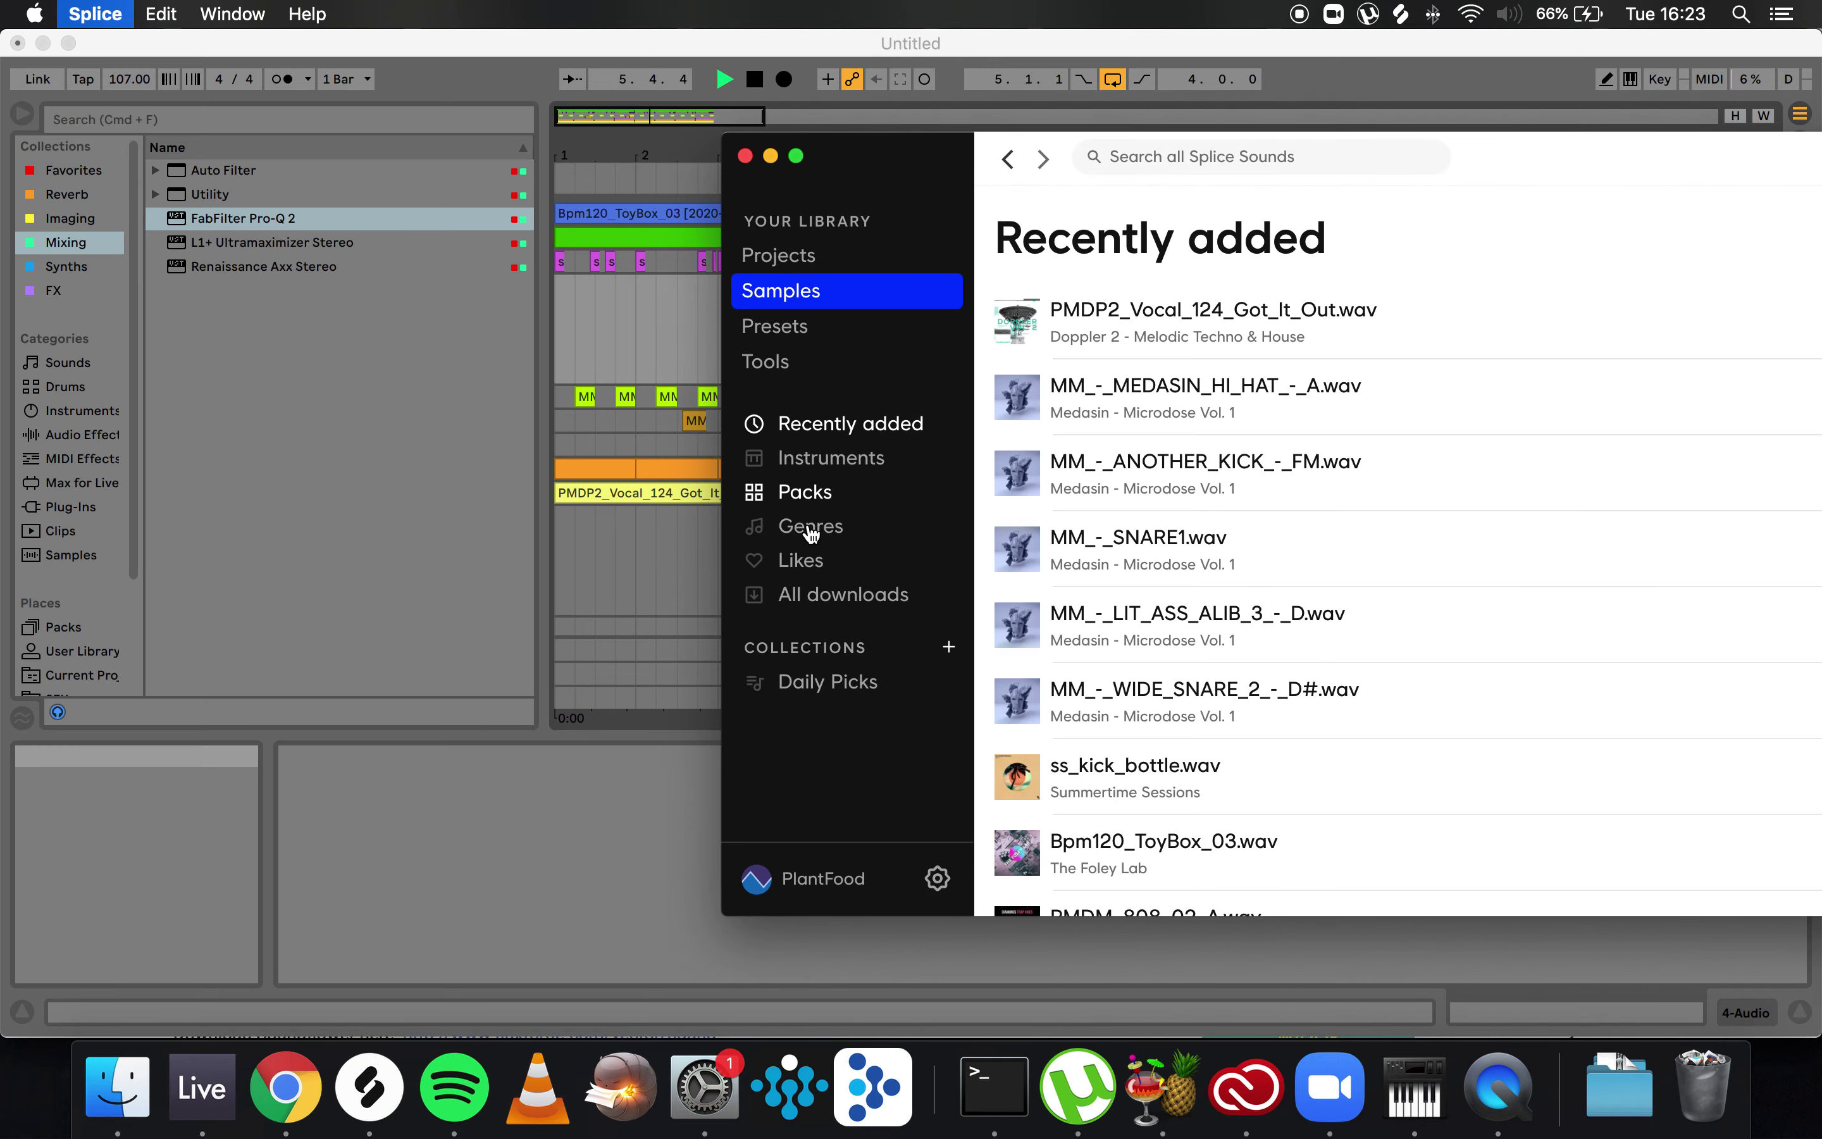
pyautogui.click(666, 336)
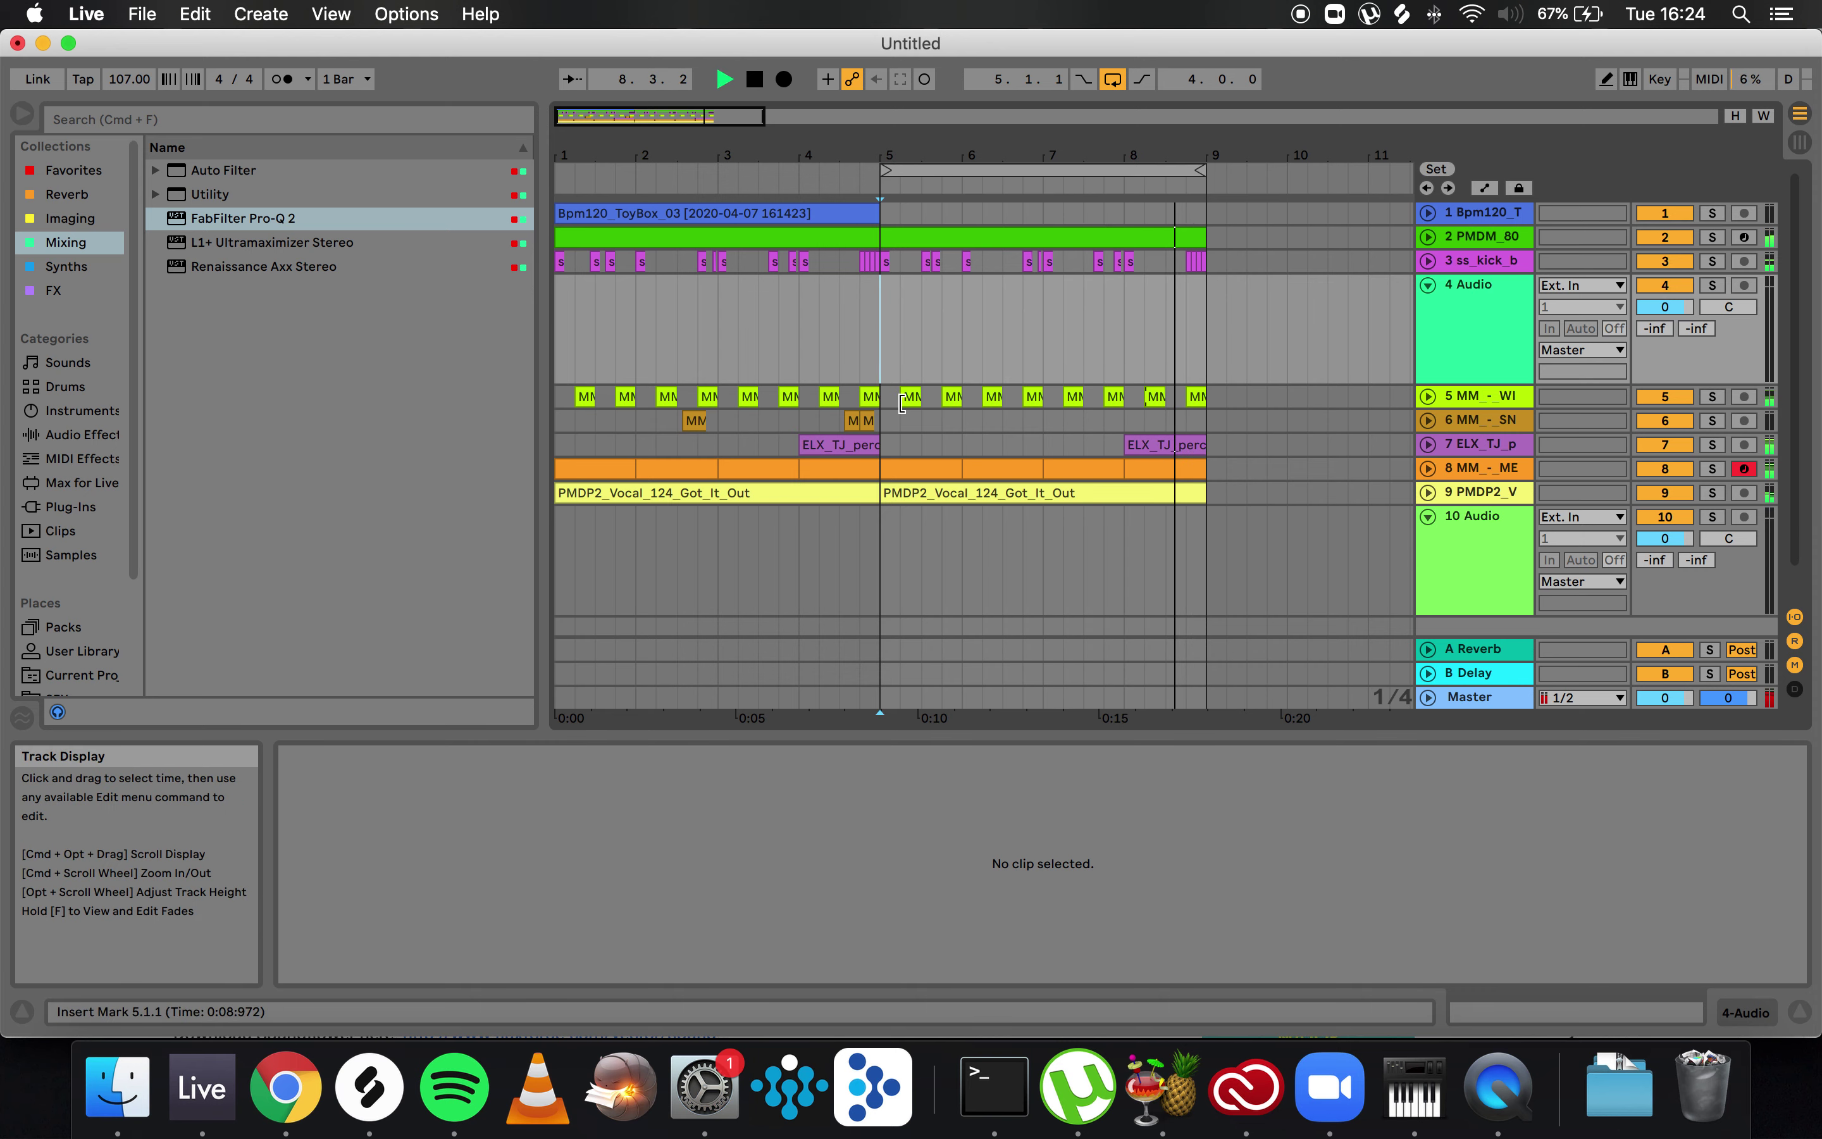
# - Play from the foley loop's start and extend the loop region back to 1.1.1 for a length of eight bars
pyautogui.click(639, 214)
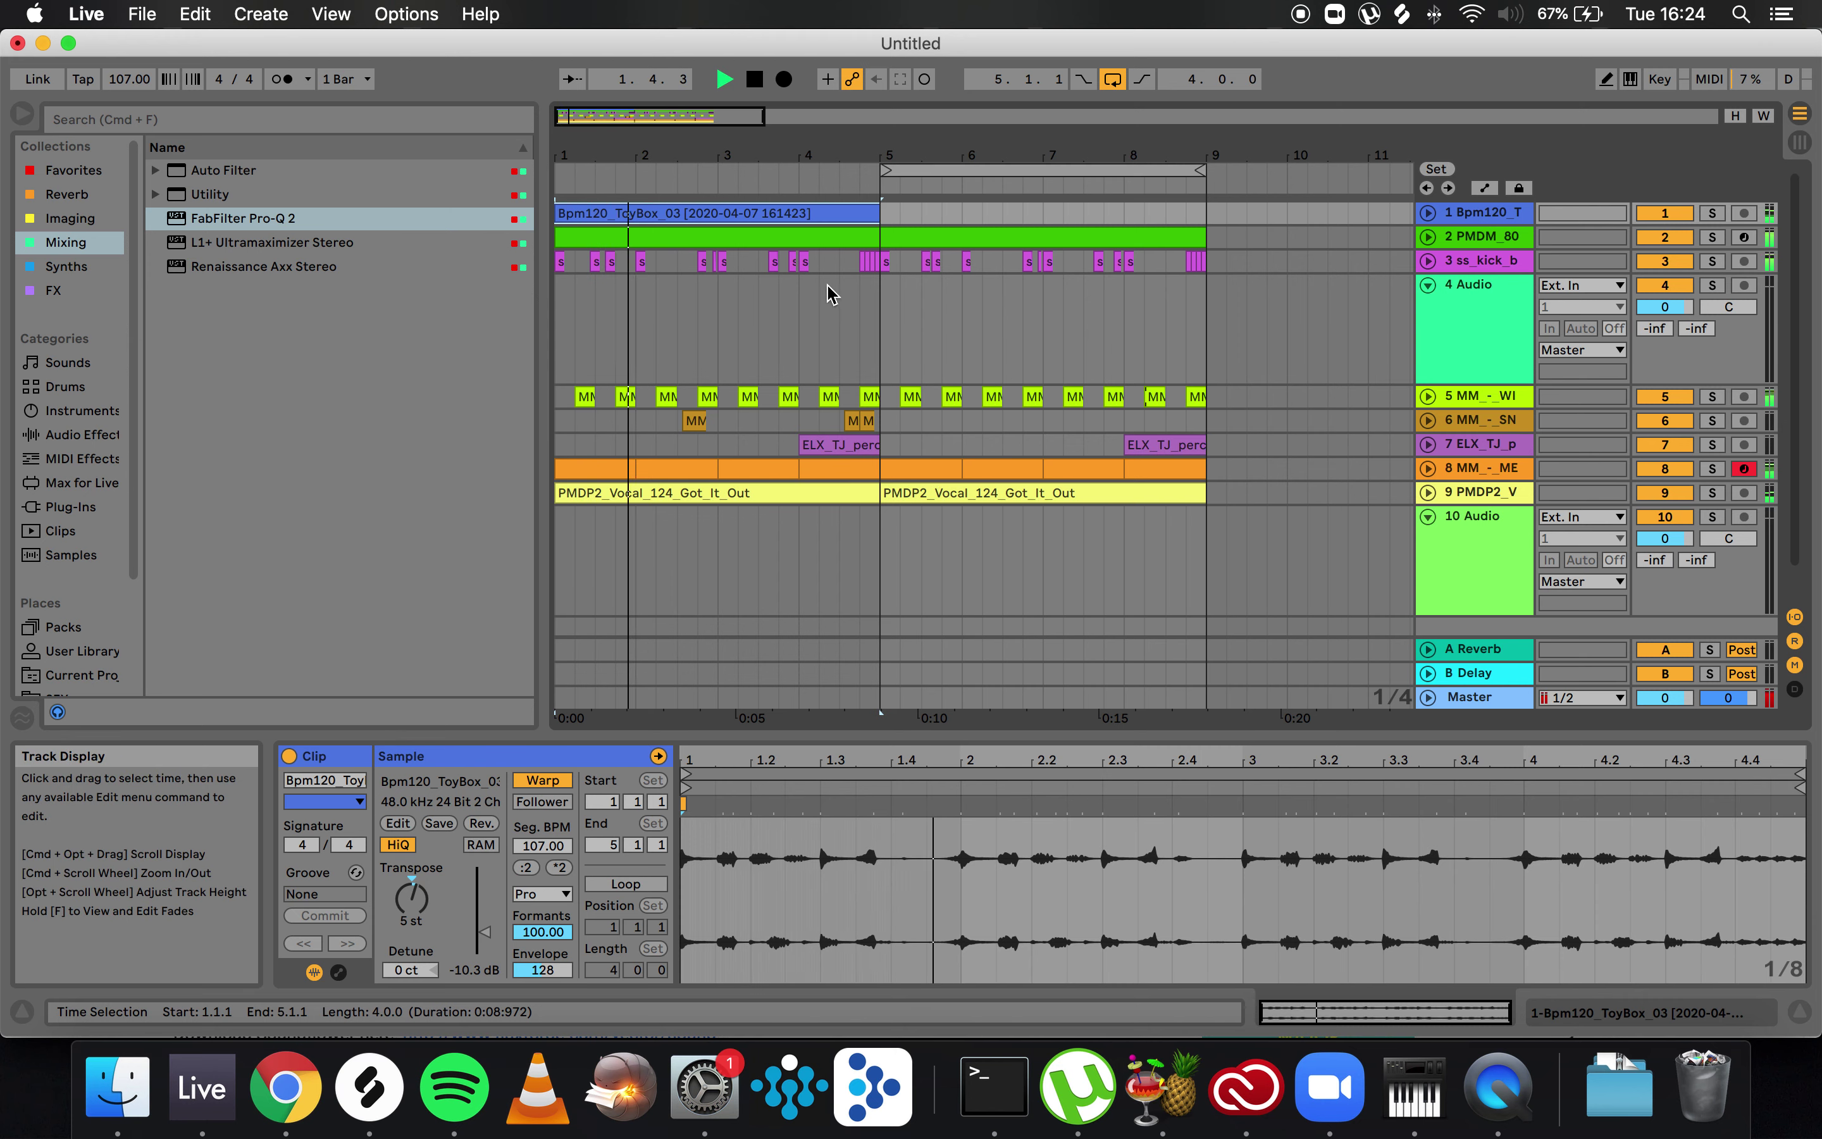
pyautogui.moveTo(881, 169); pyautogui.dragTo(558, 169)
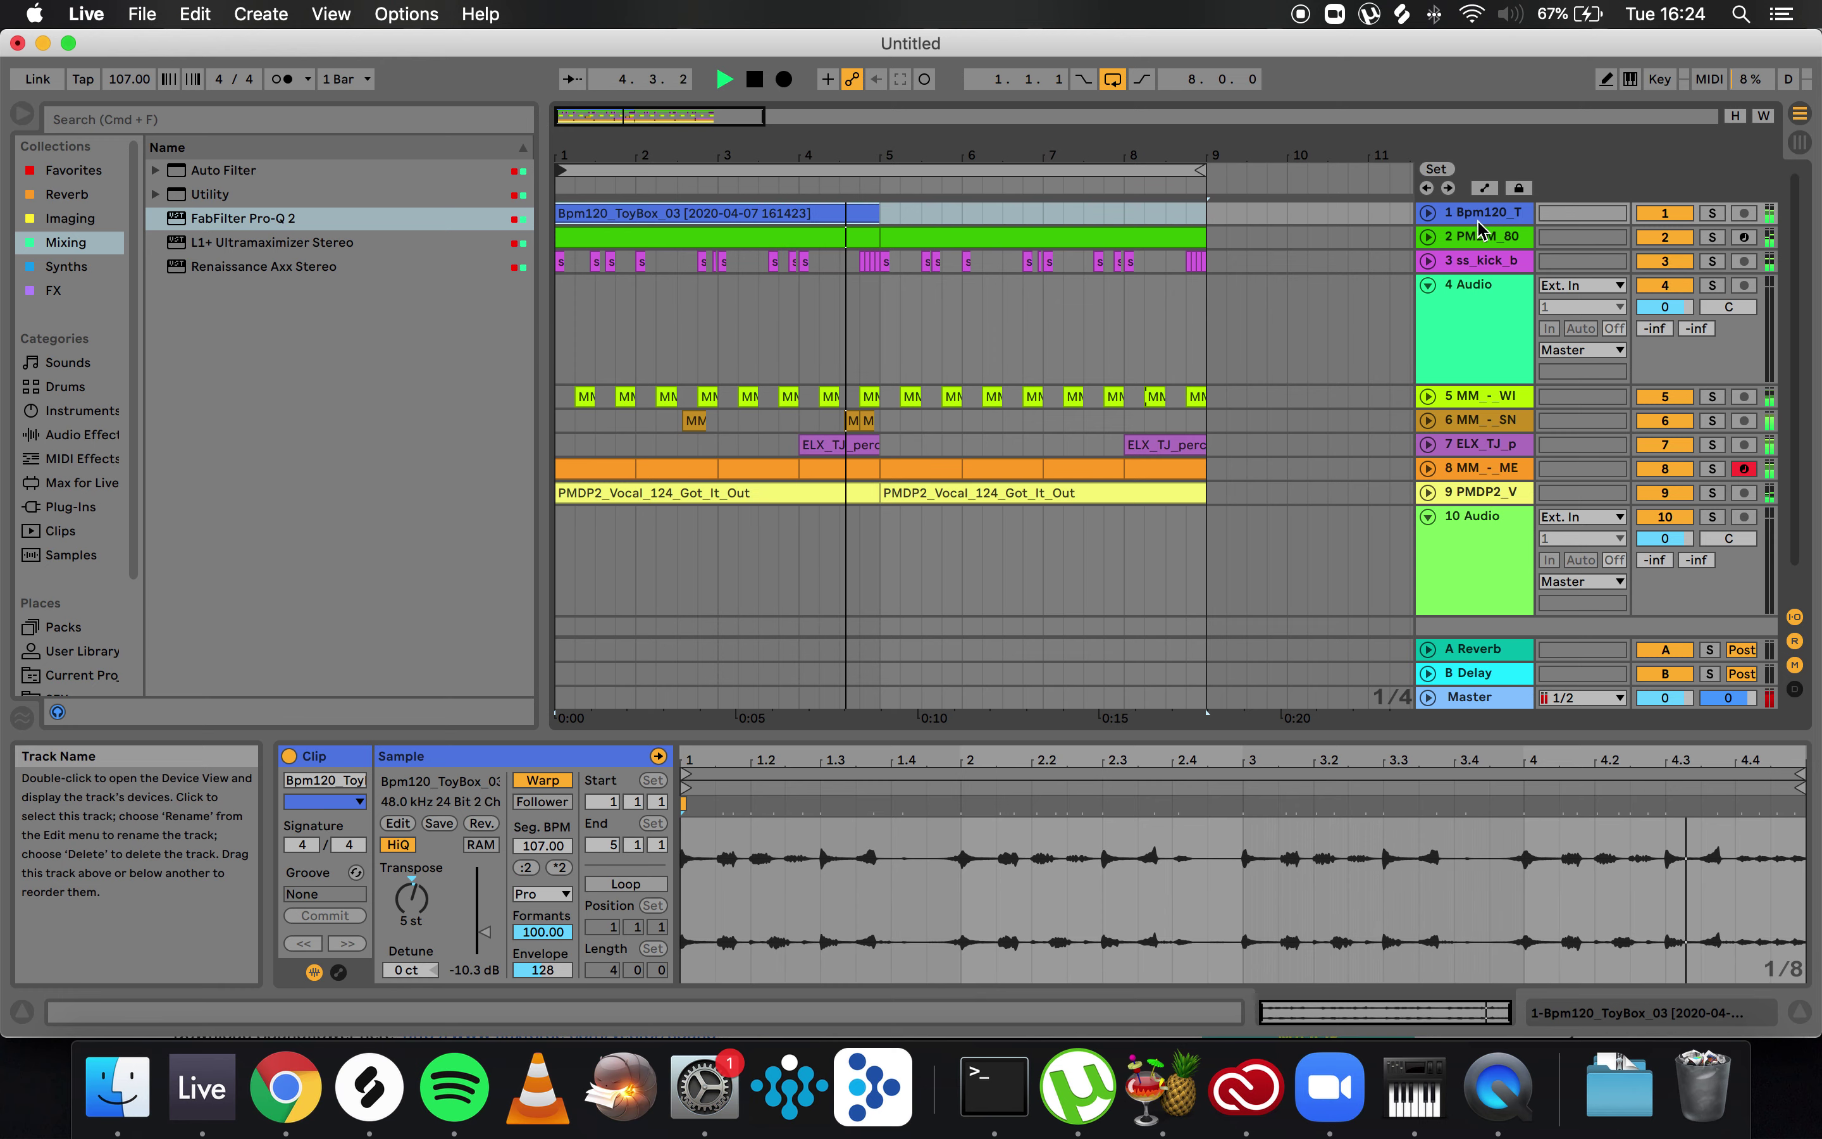
pyautogui.press('space')
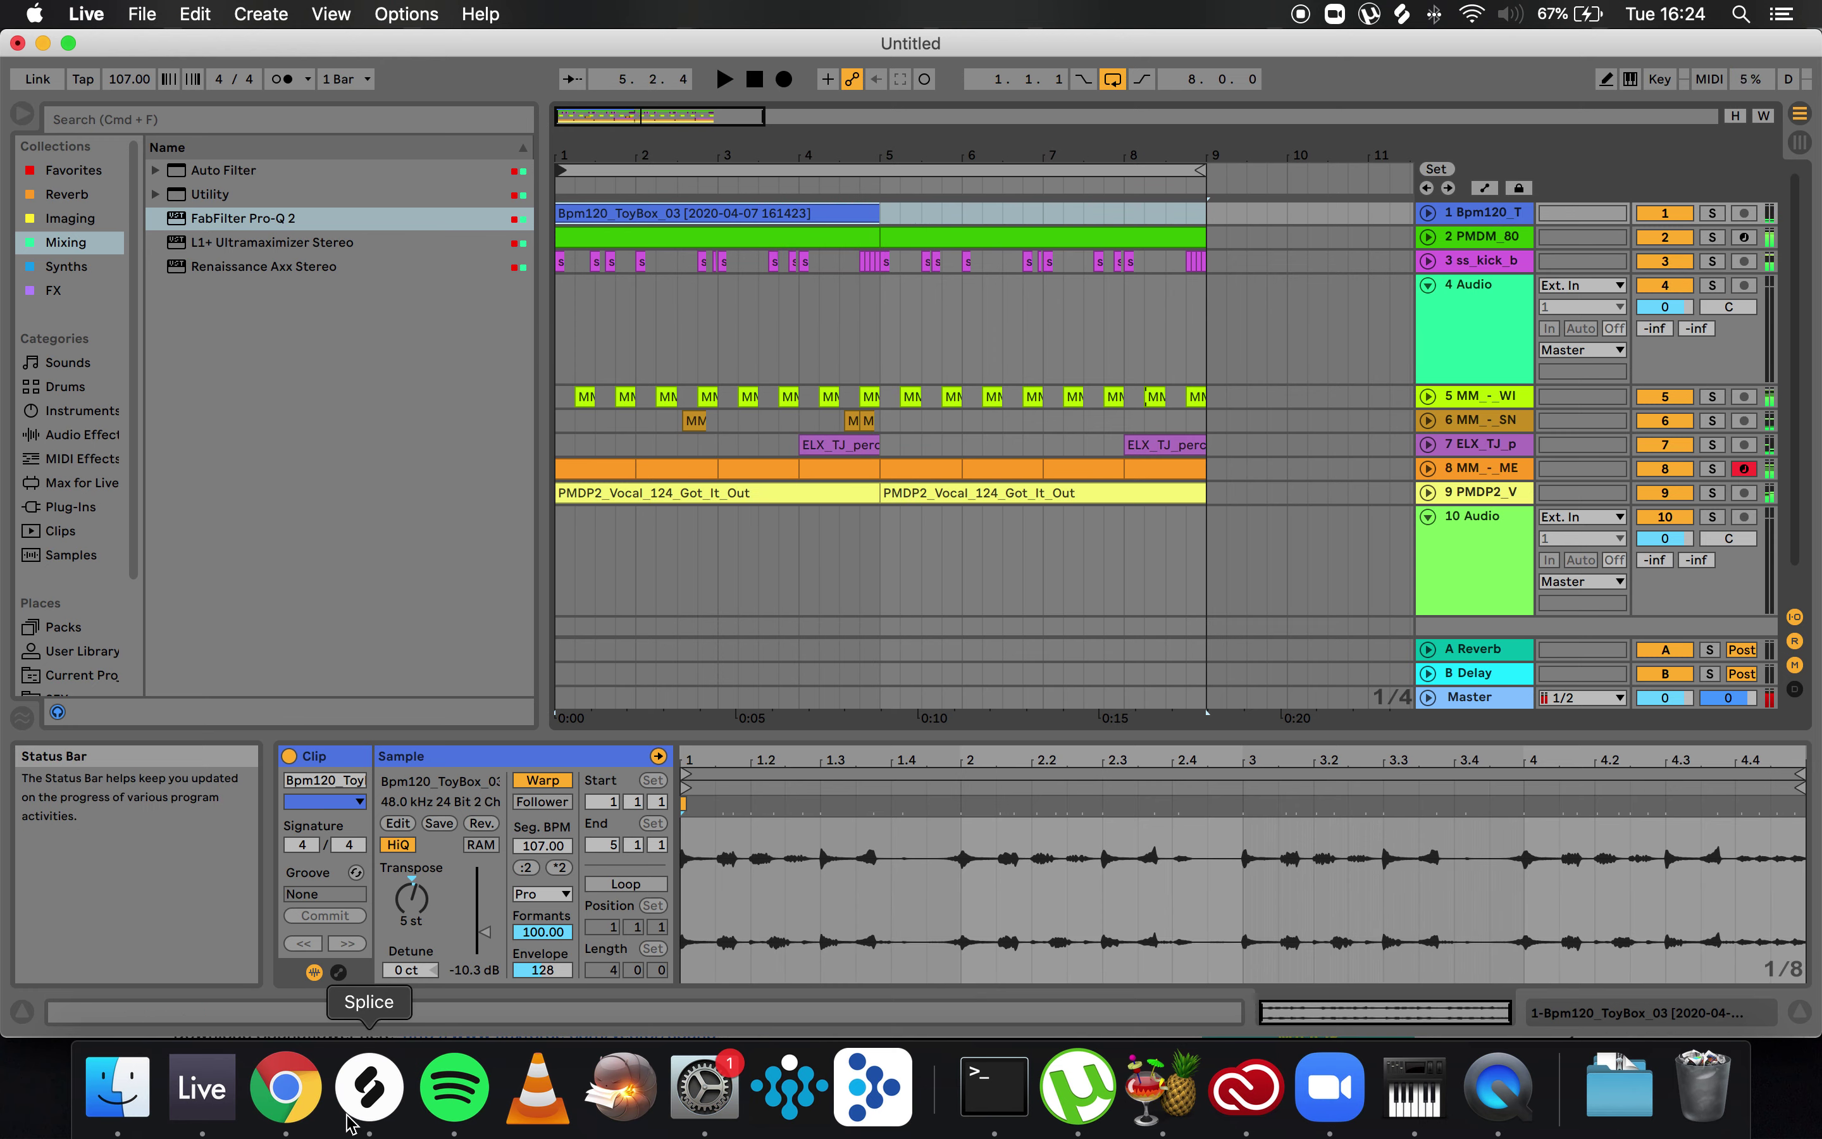
# - Search Splice for "snare" and add PB_lo_fi_snare_58.wav to the empty track 4 at 6.2.1
pyautogui.click(350, 1122)
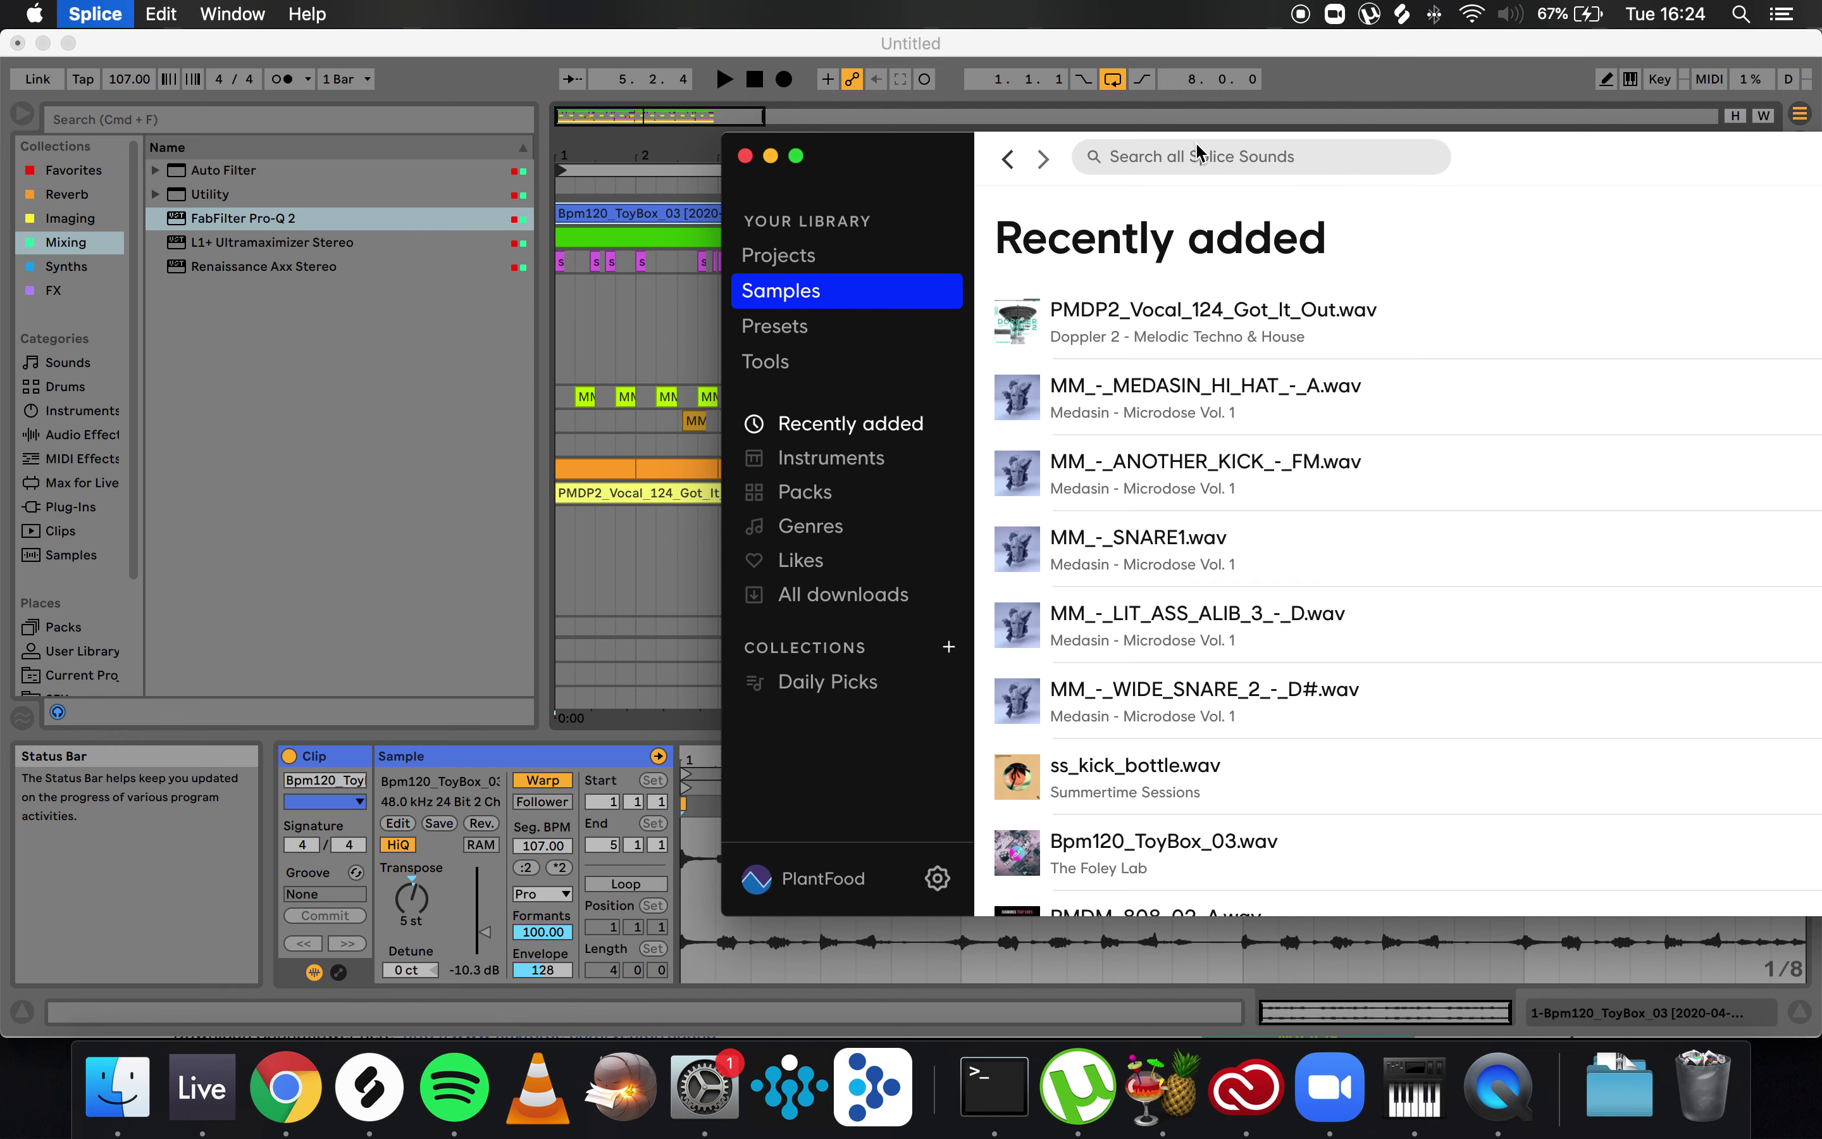
pyautogui.write('snare')
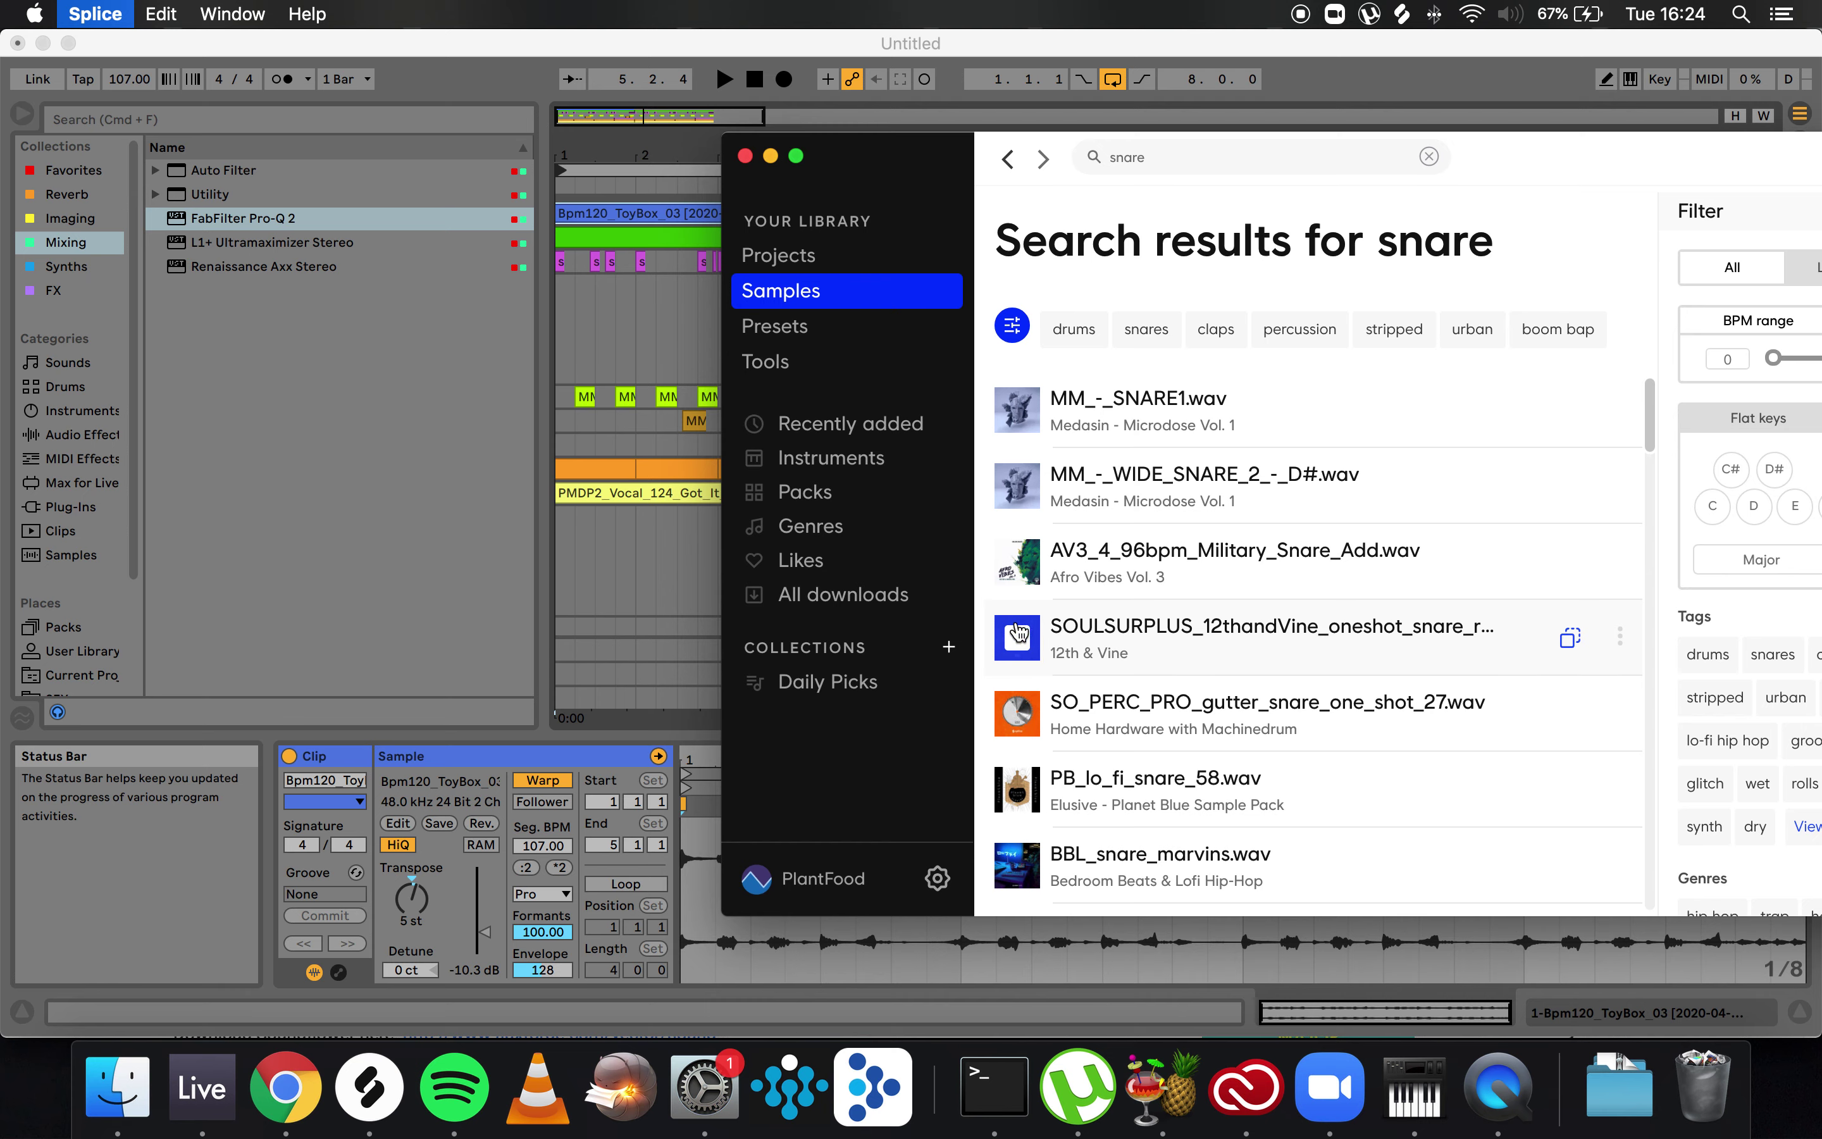
pyautogui.scroll(-1, 1017, 793)
pyautogui.moveTo(970, 202); pyautogui.dragTo(1428, 185)
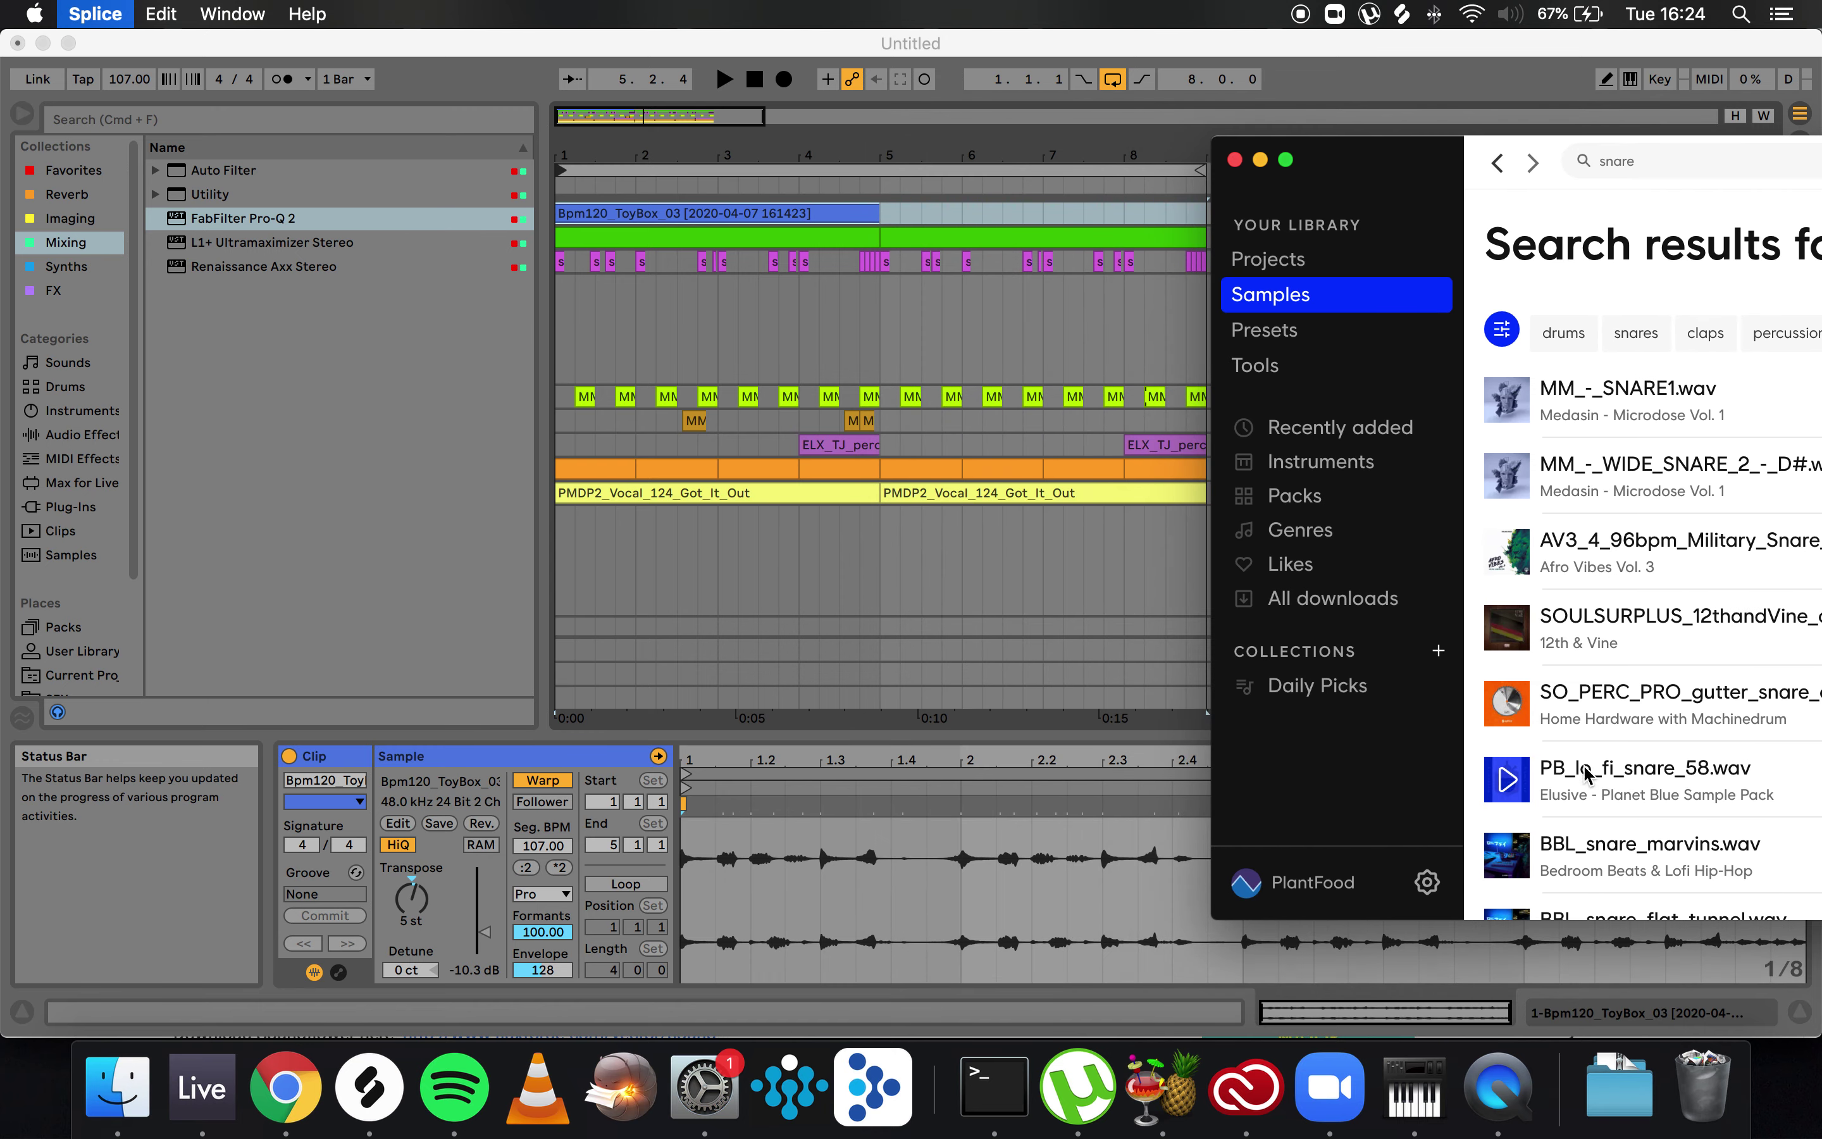
pyautogui.moveTo(1581, 777); pyautogui.dragTo(993, 313)
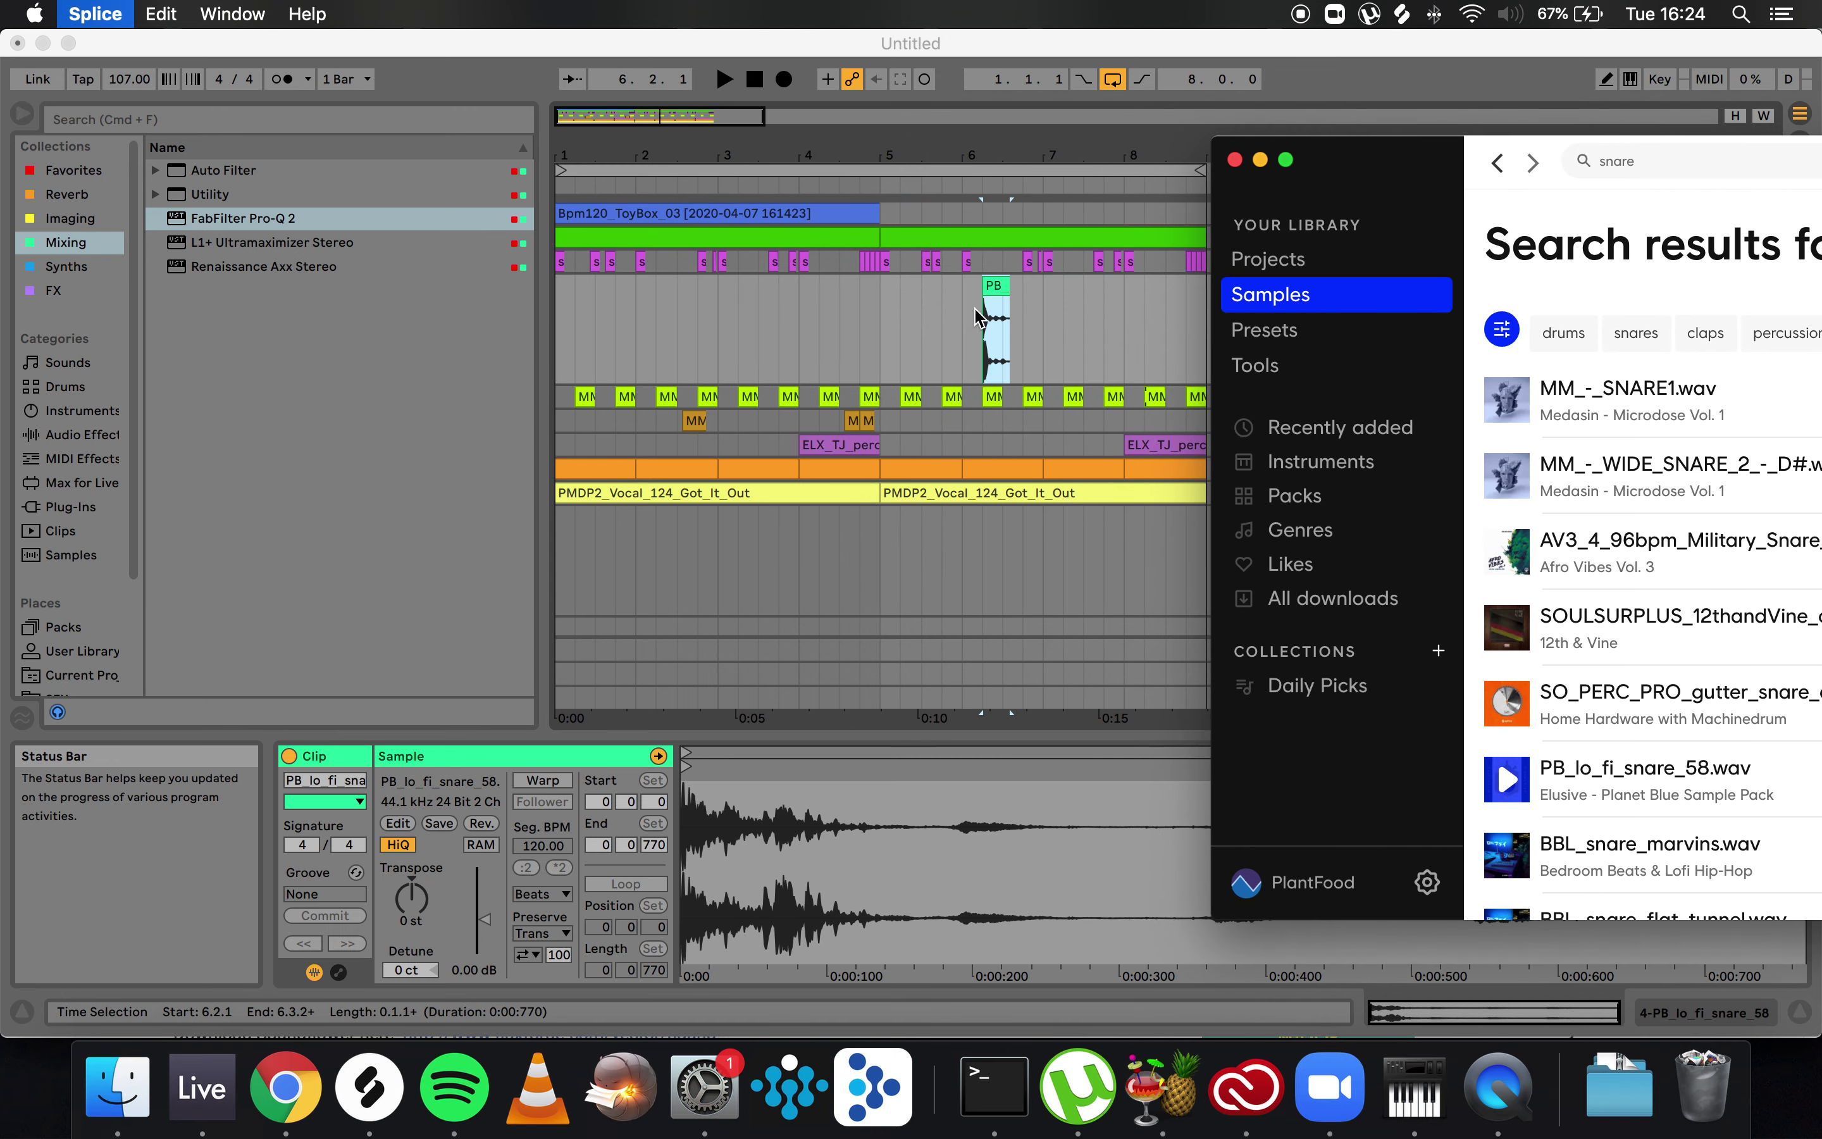
# - Move the lo-fi snare clip to 5.2.1, set its gain to -6.99 dB and play it in the beat
pyautogui.click(839, 308)
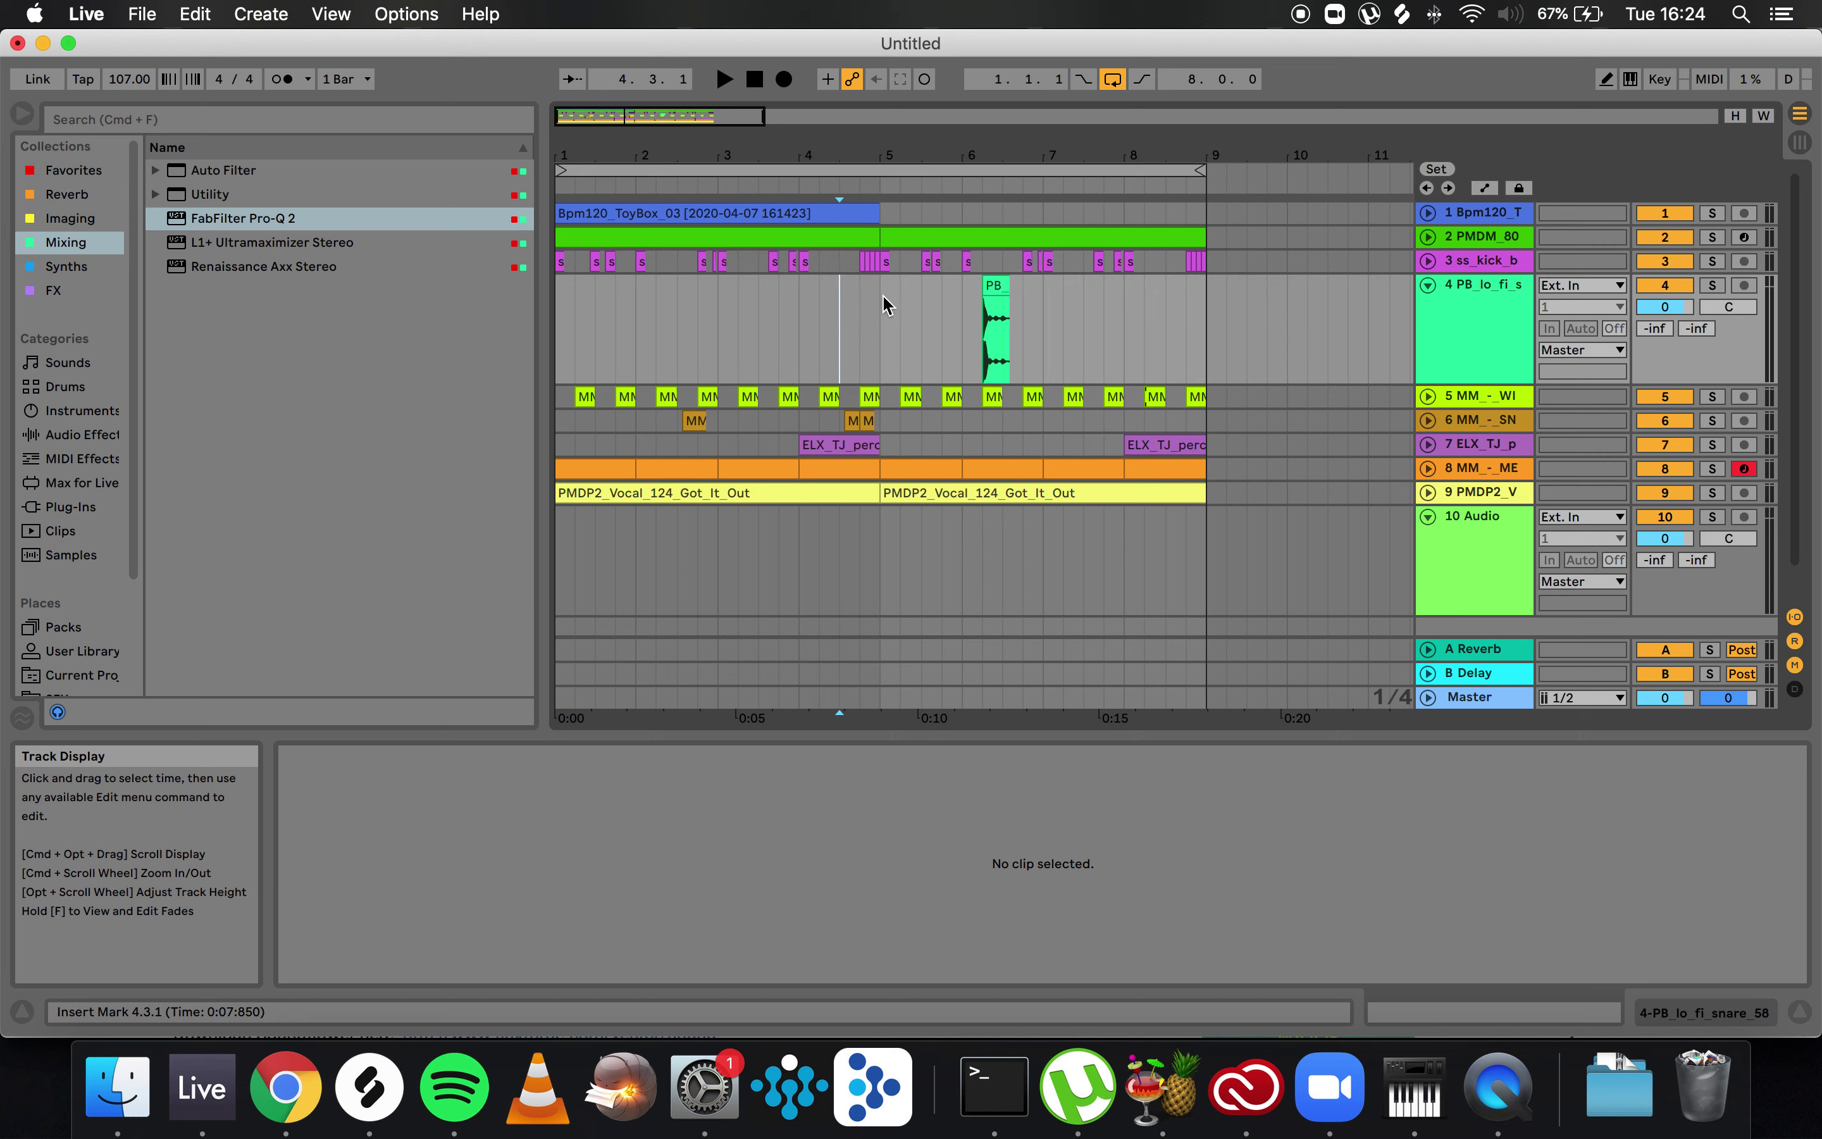
pyautogui.press('+')
pyautogui.press('+')
pyautogui.press('space')
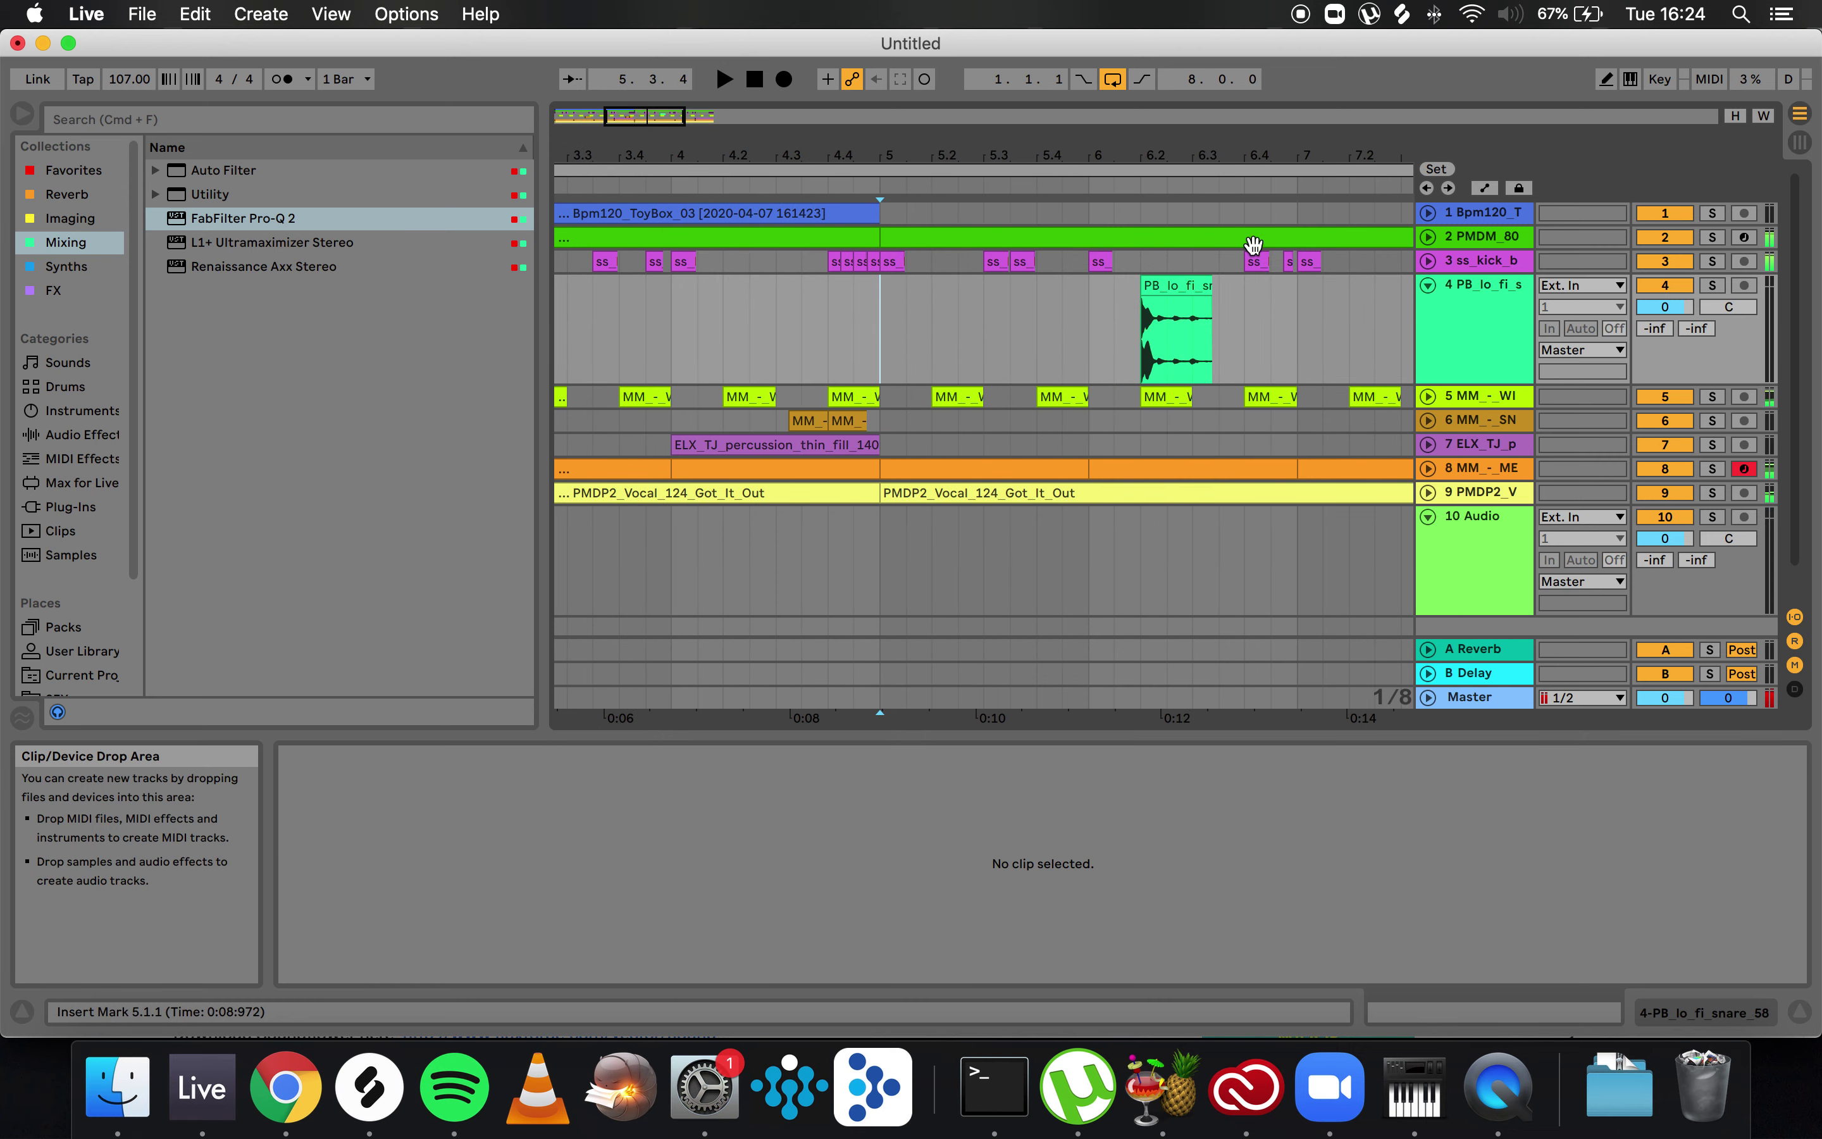
pyautogui.moveTo(1190, 285); pyautogui.dragTo(981, 285)
pyautogui.click(867, 342)
pyautogui.click(960, 279)
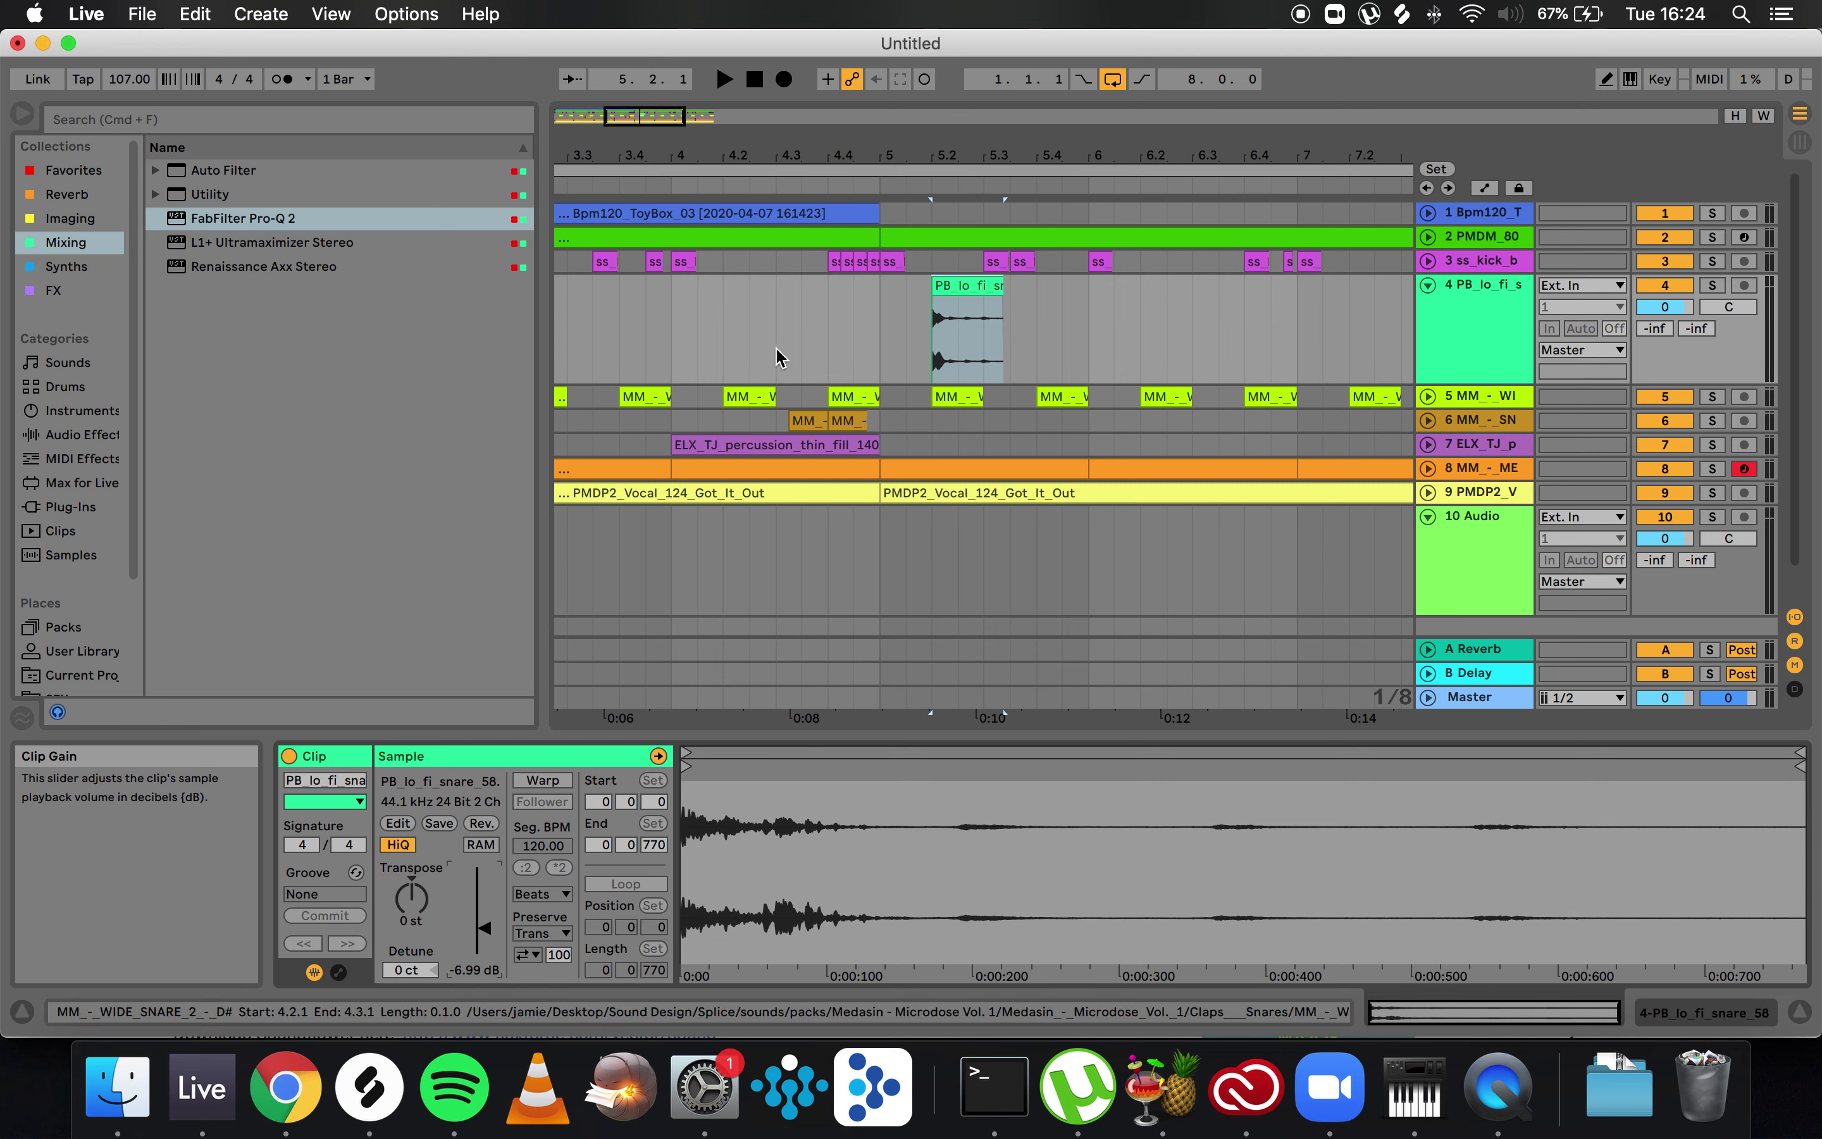
pyautogui.click(853, 325)
pyautogui.press('space')
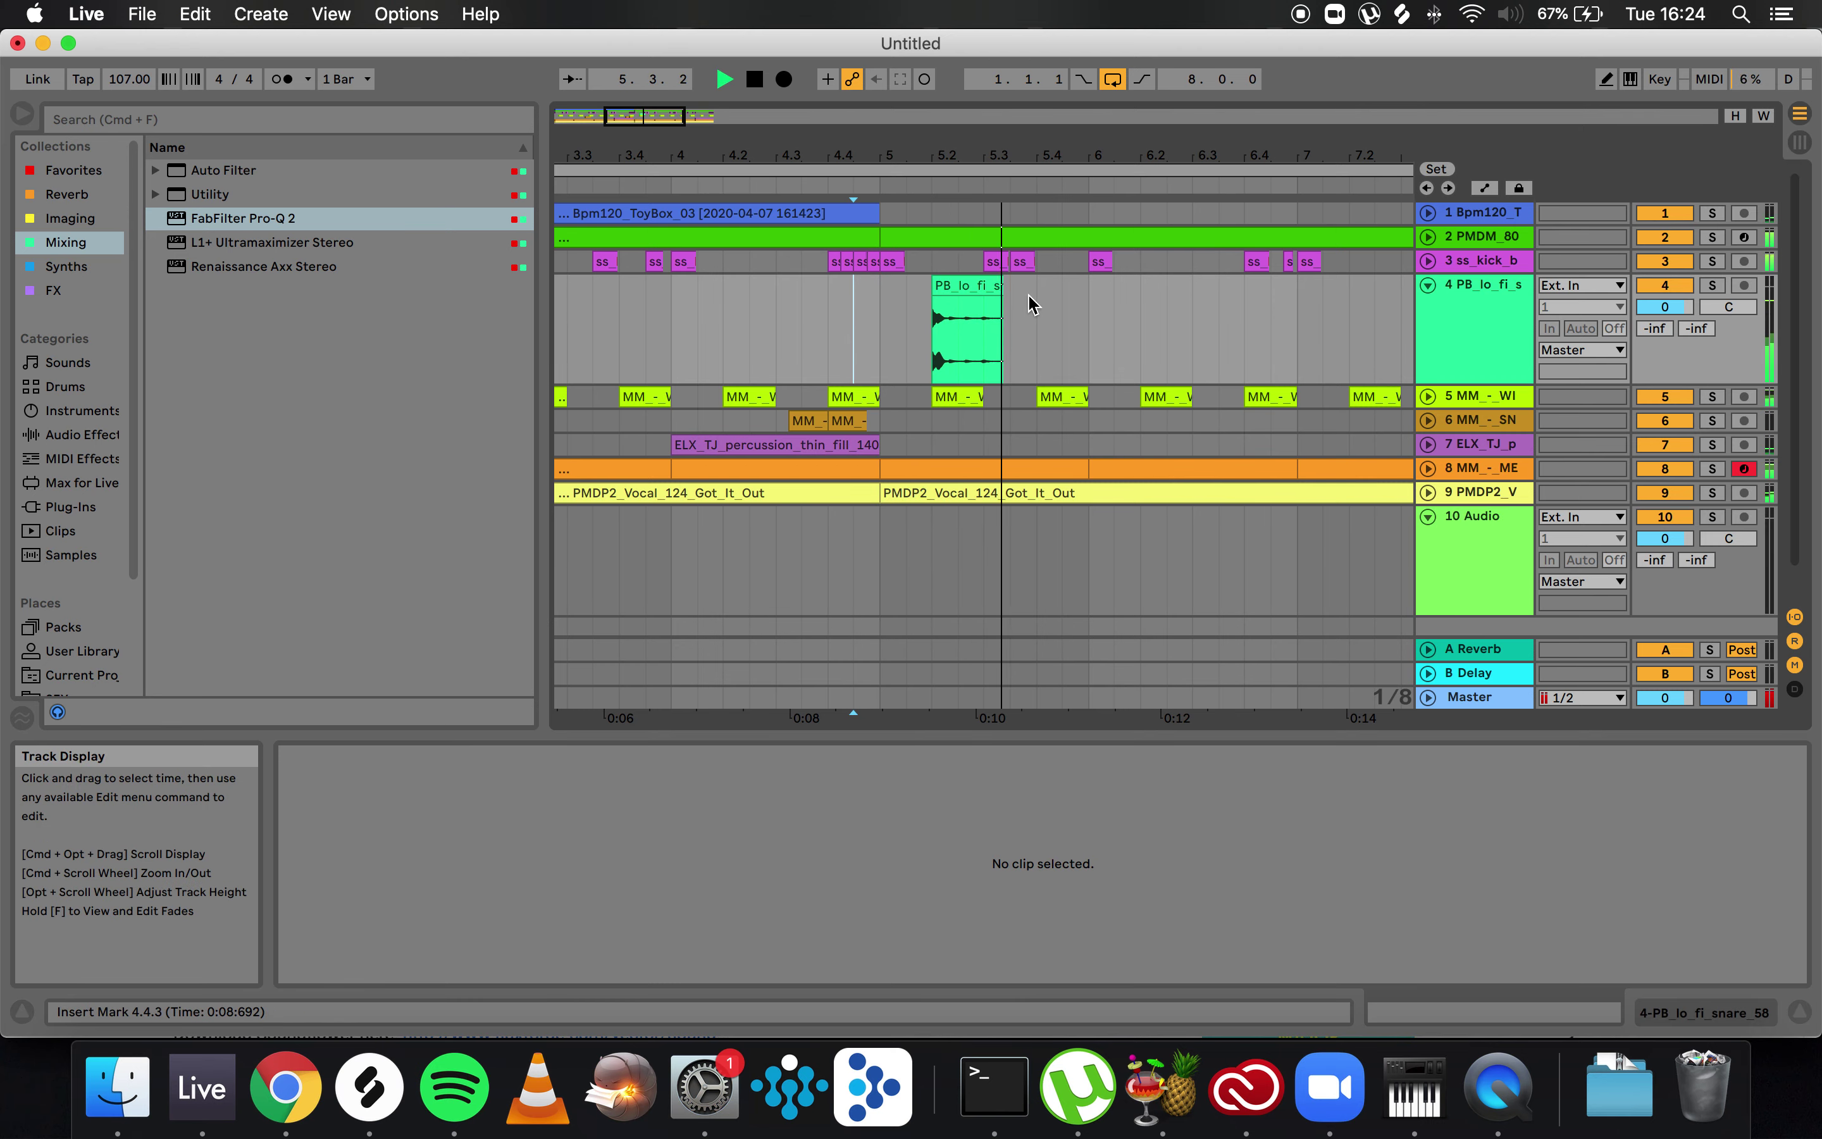
# - Copy the lo-fi snare clip to 5.4.1 and trim the copy's end to bar 6
pyautogui.press('space')
pyautogui.click(984, 286)
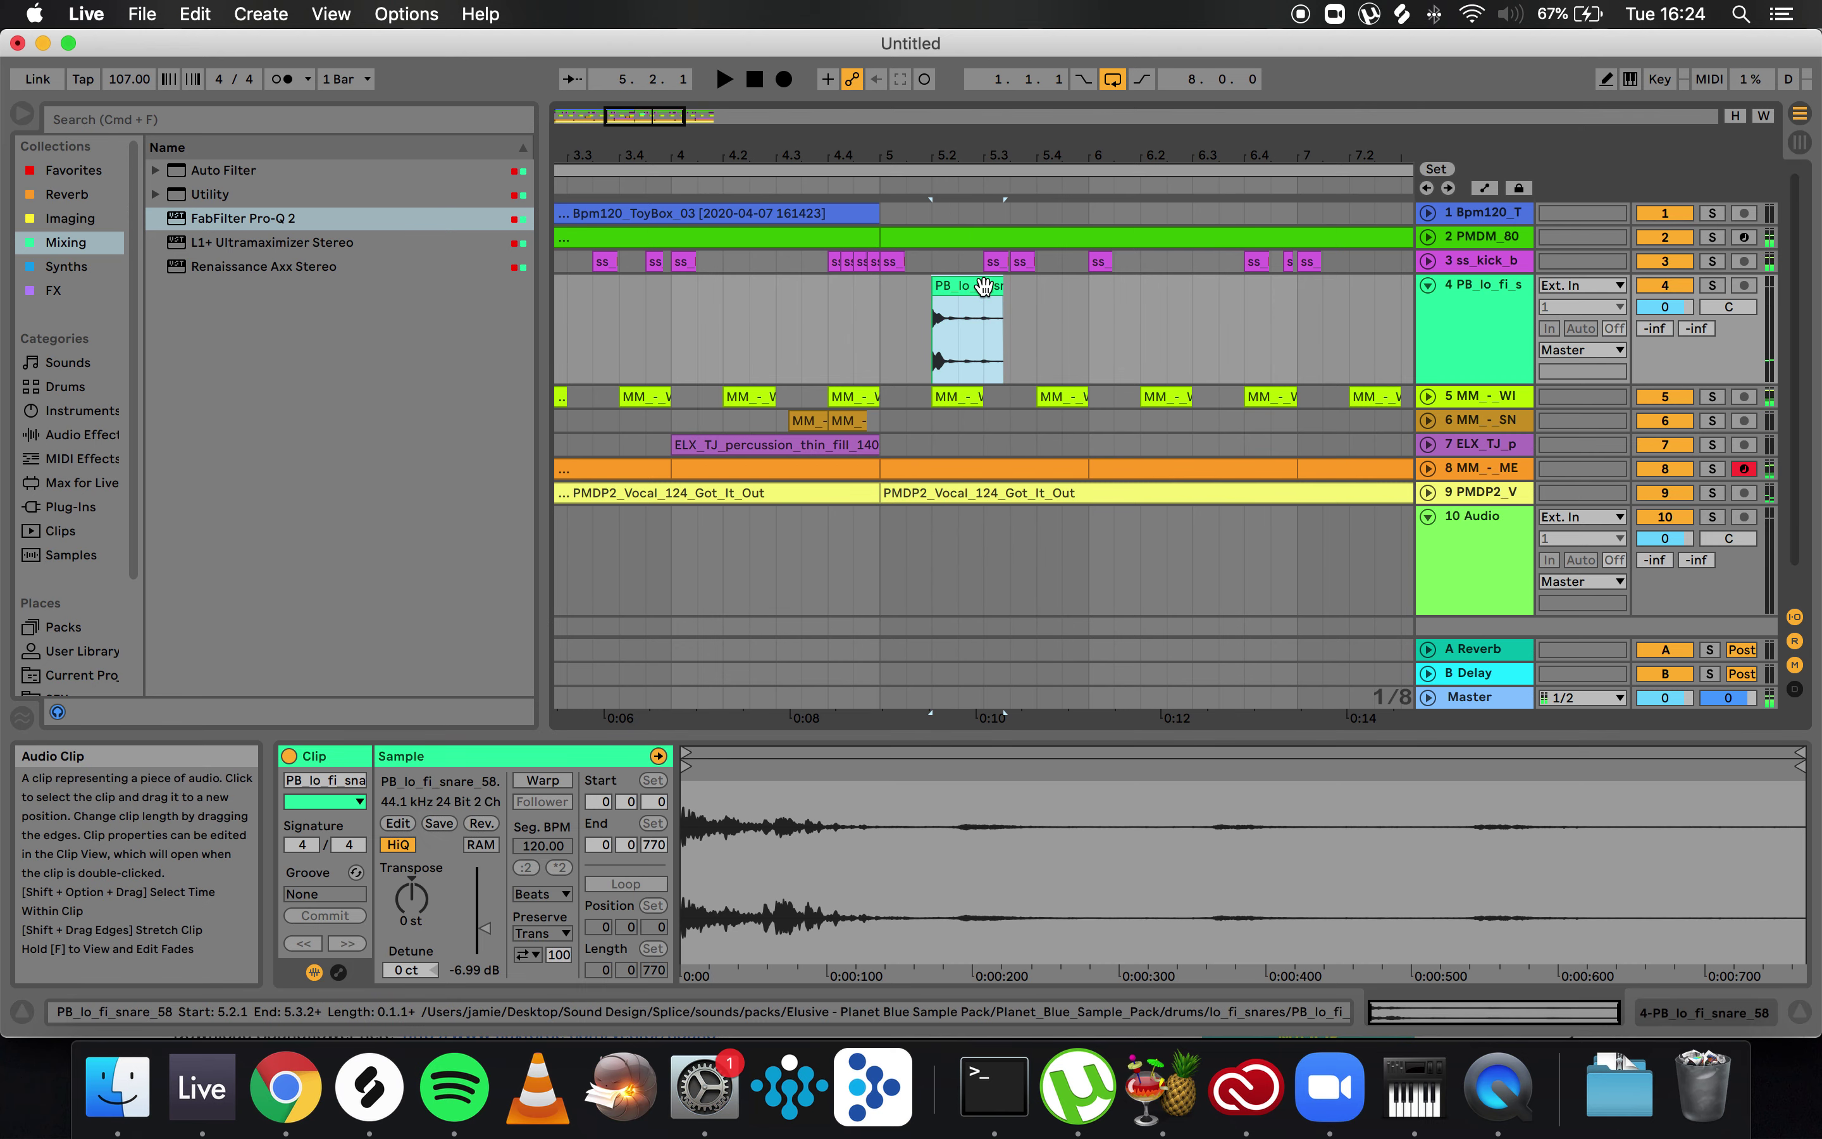
pyautogui.click(1046, 300)
pyautogui.press('cmd+v')
pyautogui.click(885, 317)
pyautogui.press('space')
pyautogui.press('space')
pyautogui.moveTo(1097, 289); pyautogui.dragTo(1088, 289)
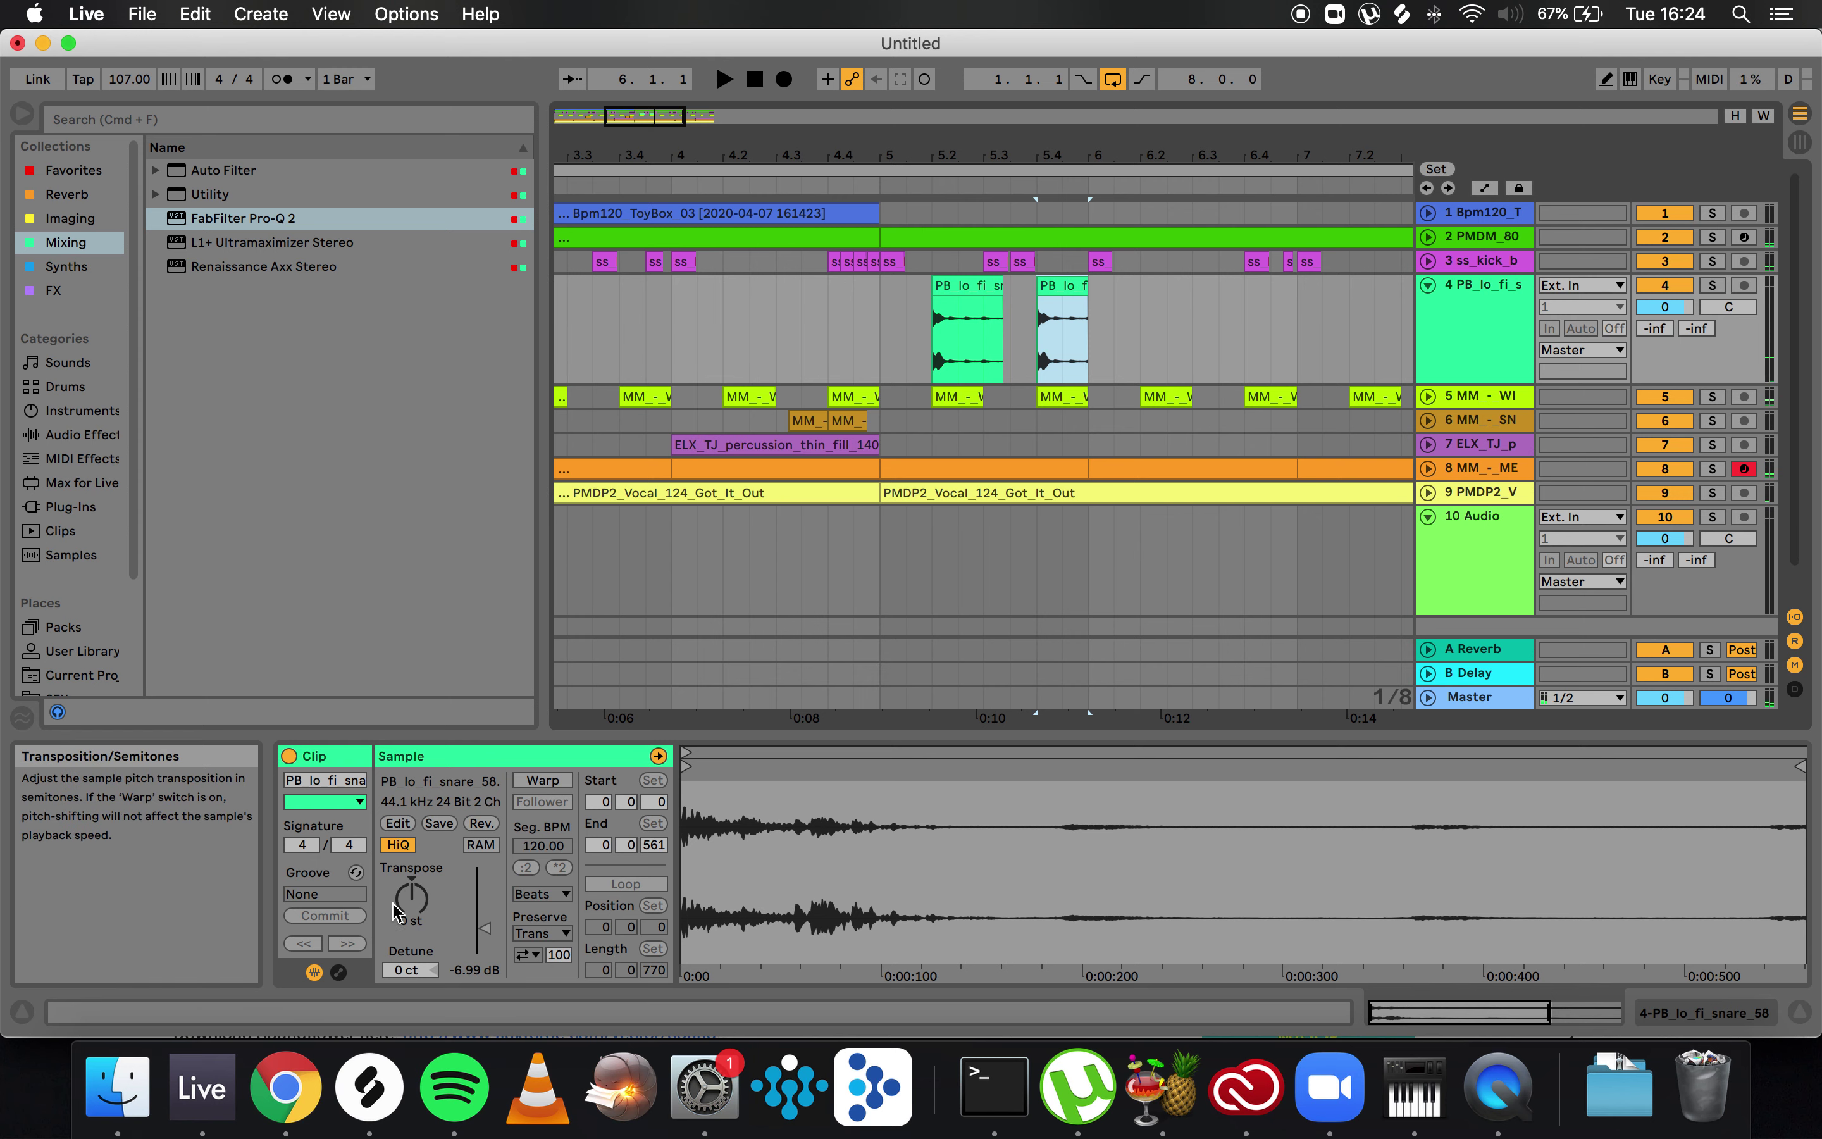
# - Transpose the second lo-fi snare clip upward and play the section from bar 5
pyautogui.moveTo(399, 913); pyautogui.dragTo(399, 899)
pyautogui.click(877, 340)
pyautogui.press('space')
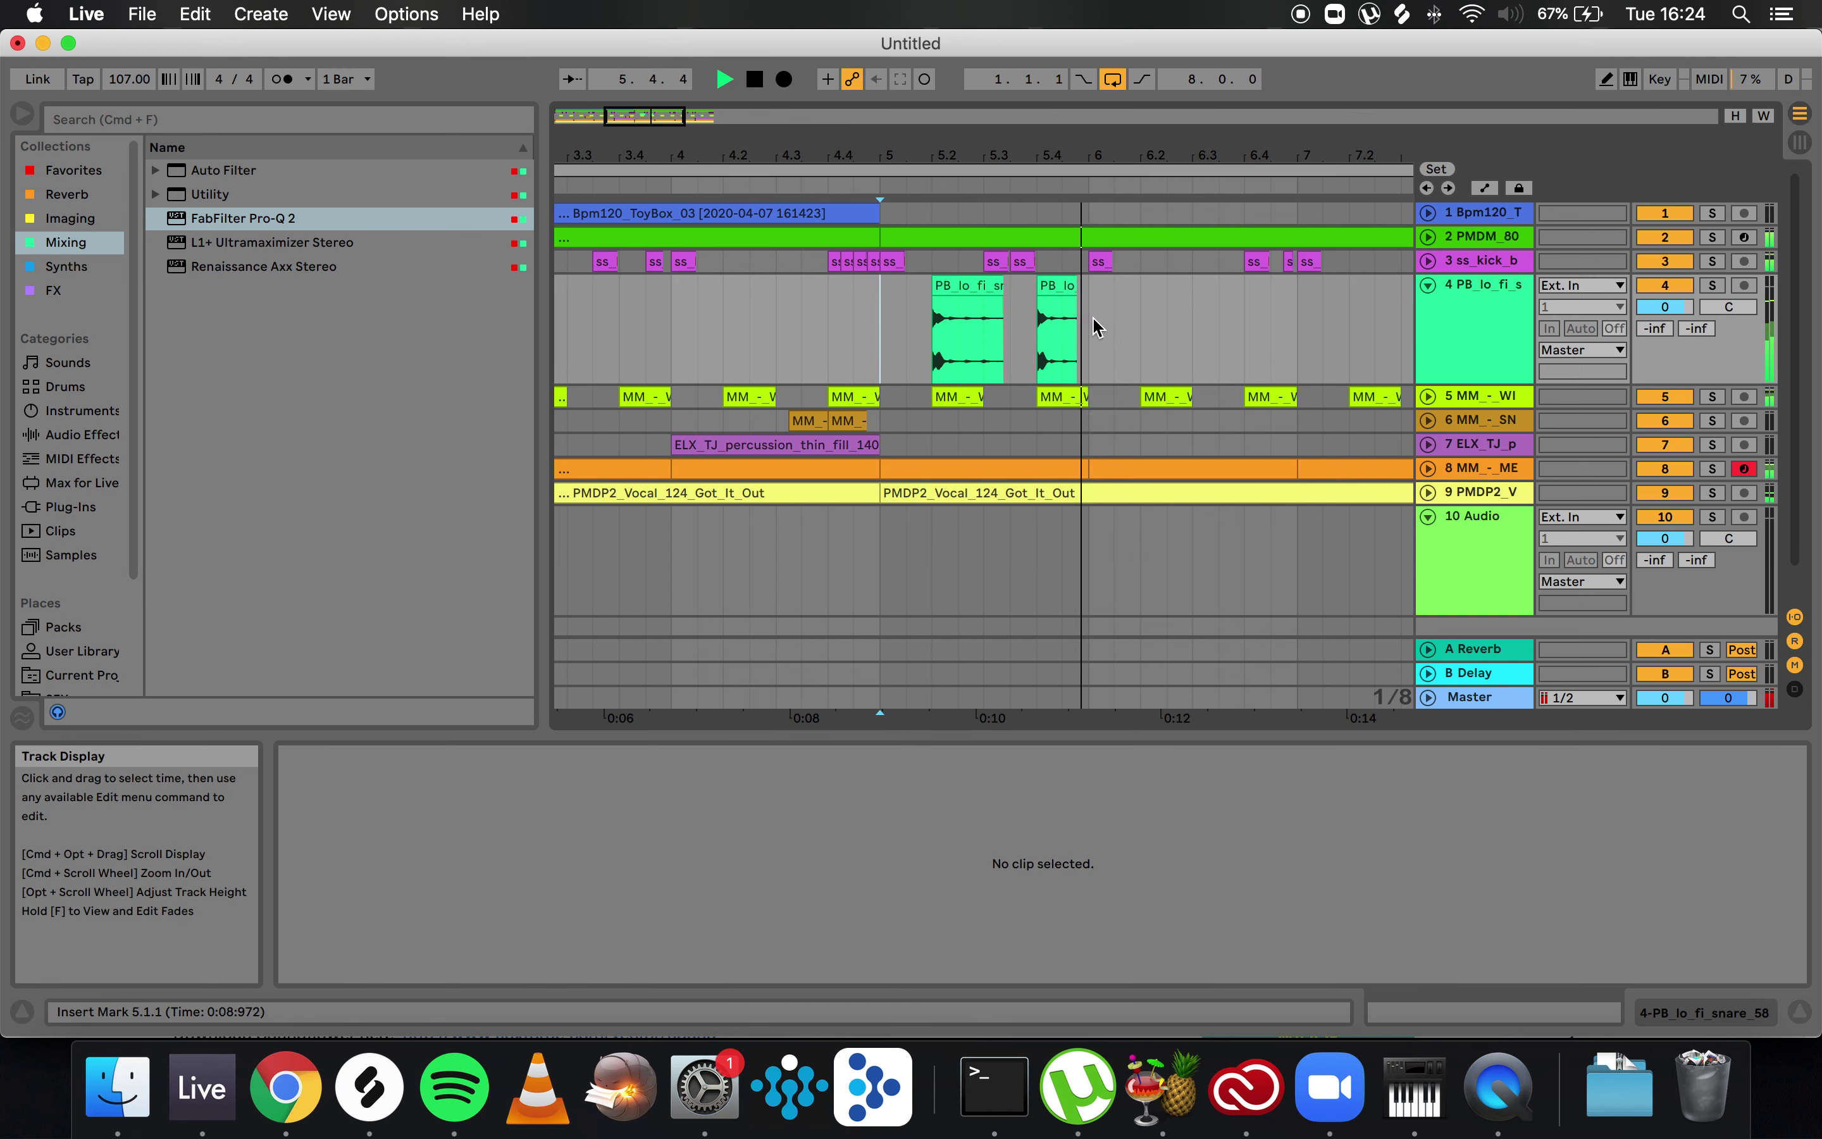
# - Try to repeat the lo-fi snare pair from bar 5 on track 4 through bars 6, 7 and 8
pyautogui.moveTo(1096, 329); pyautogui.dragTo(881, 329)
pyautogui.press('super+d')
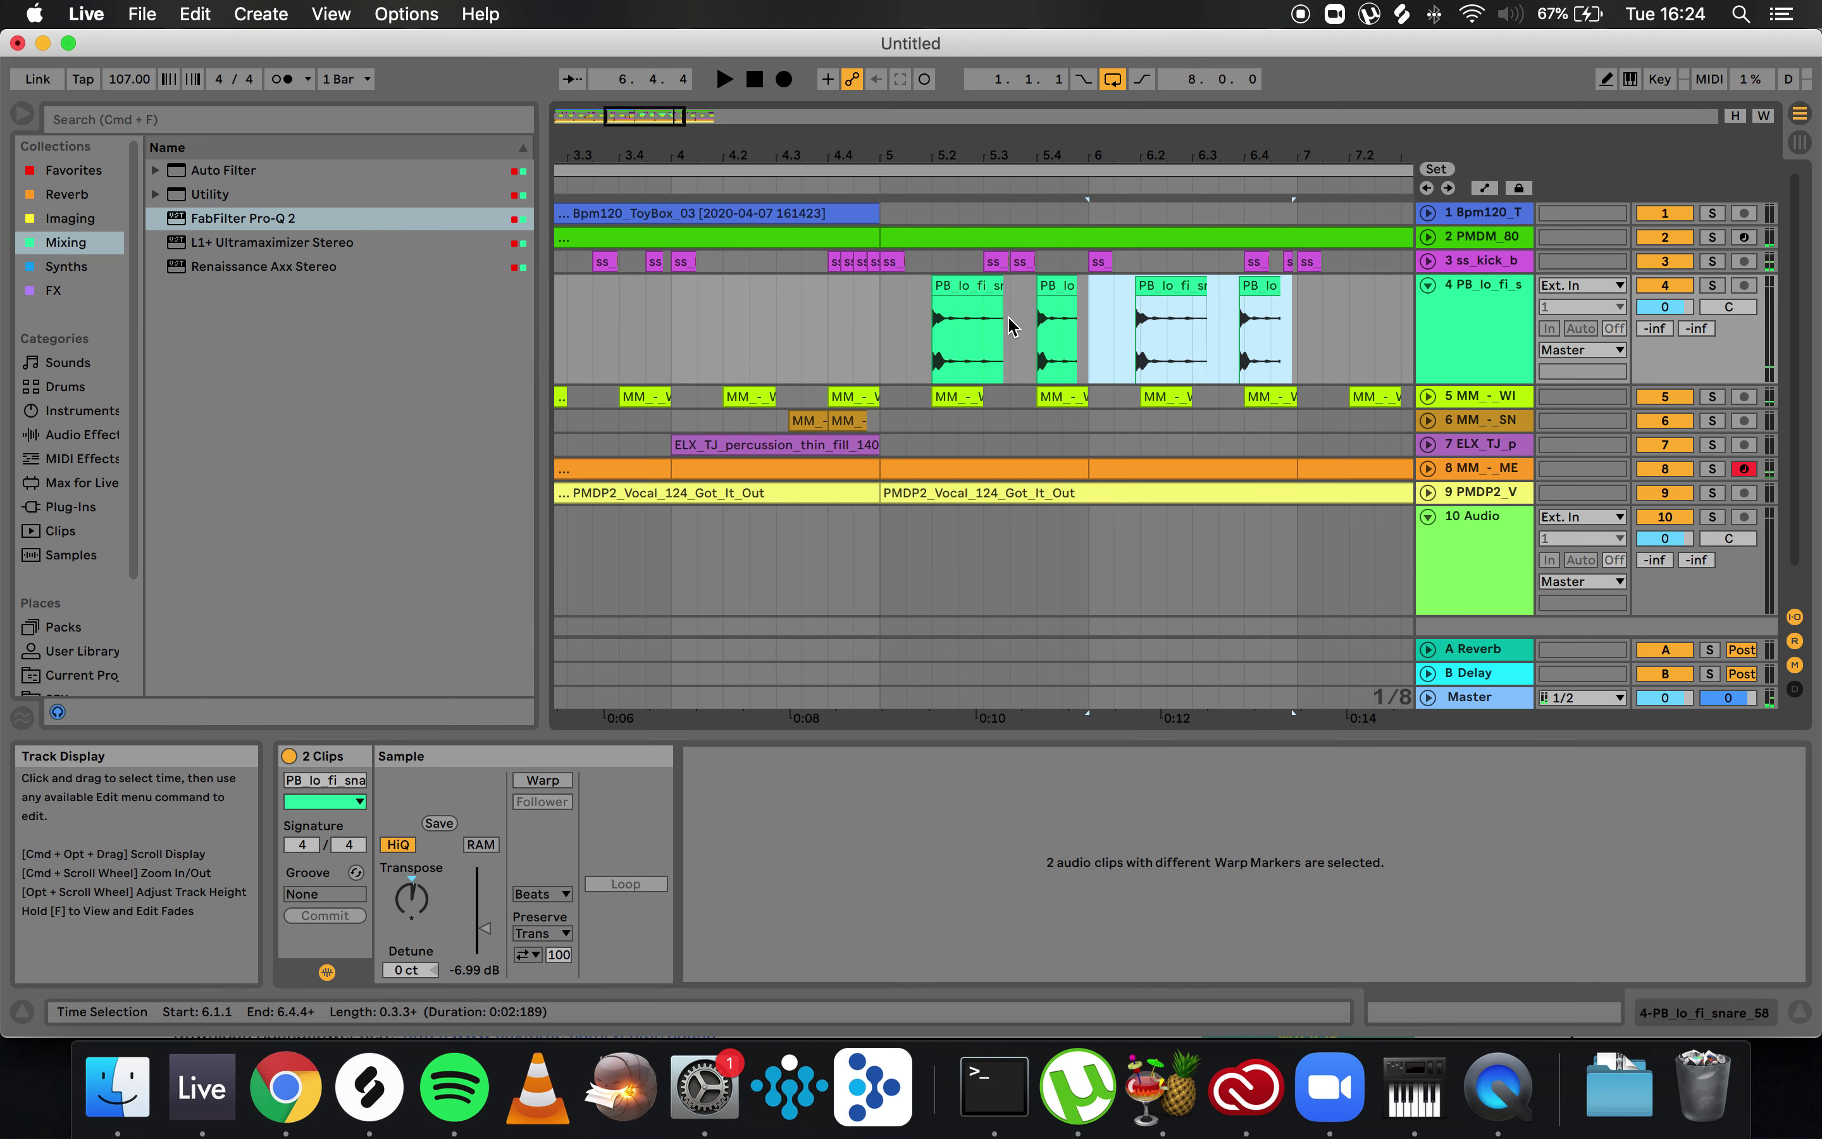
pyautogui.press('-')
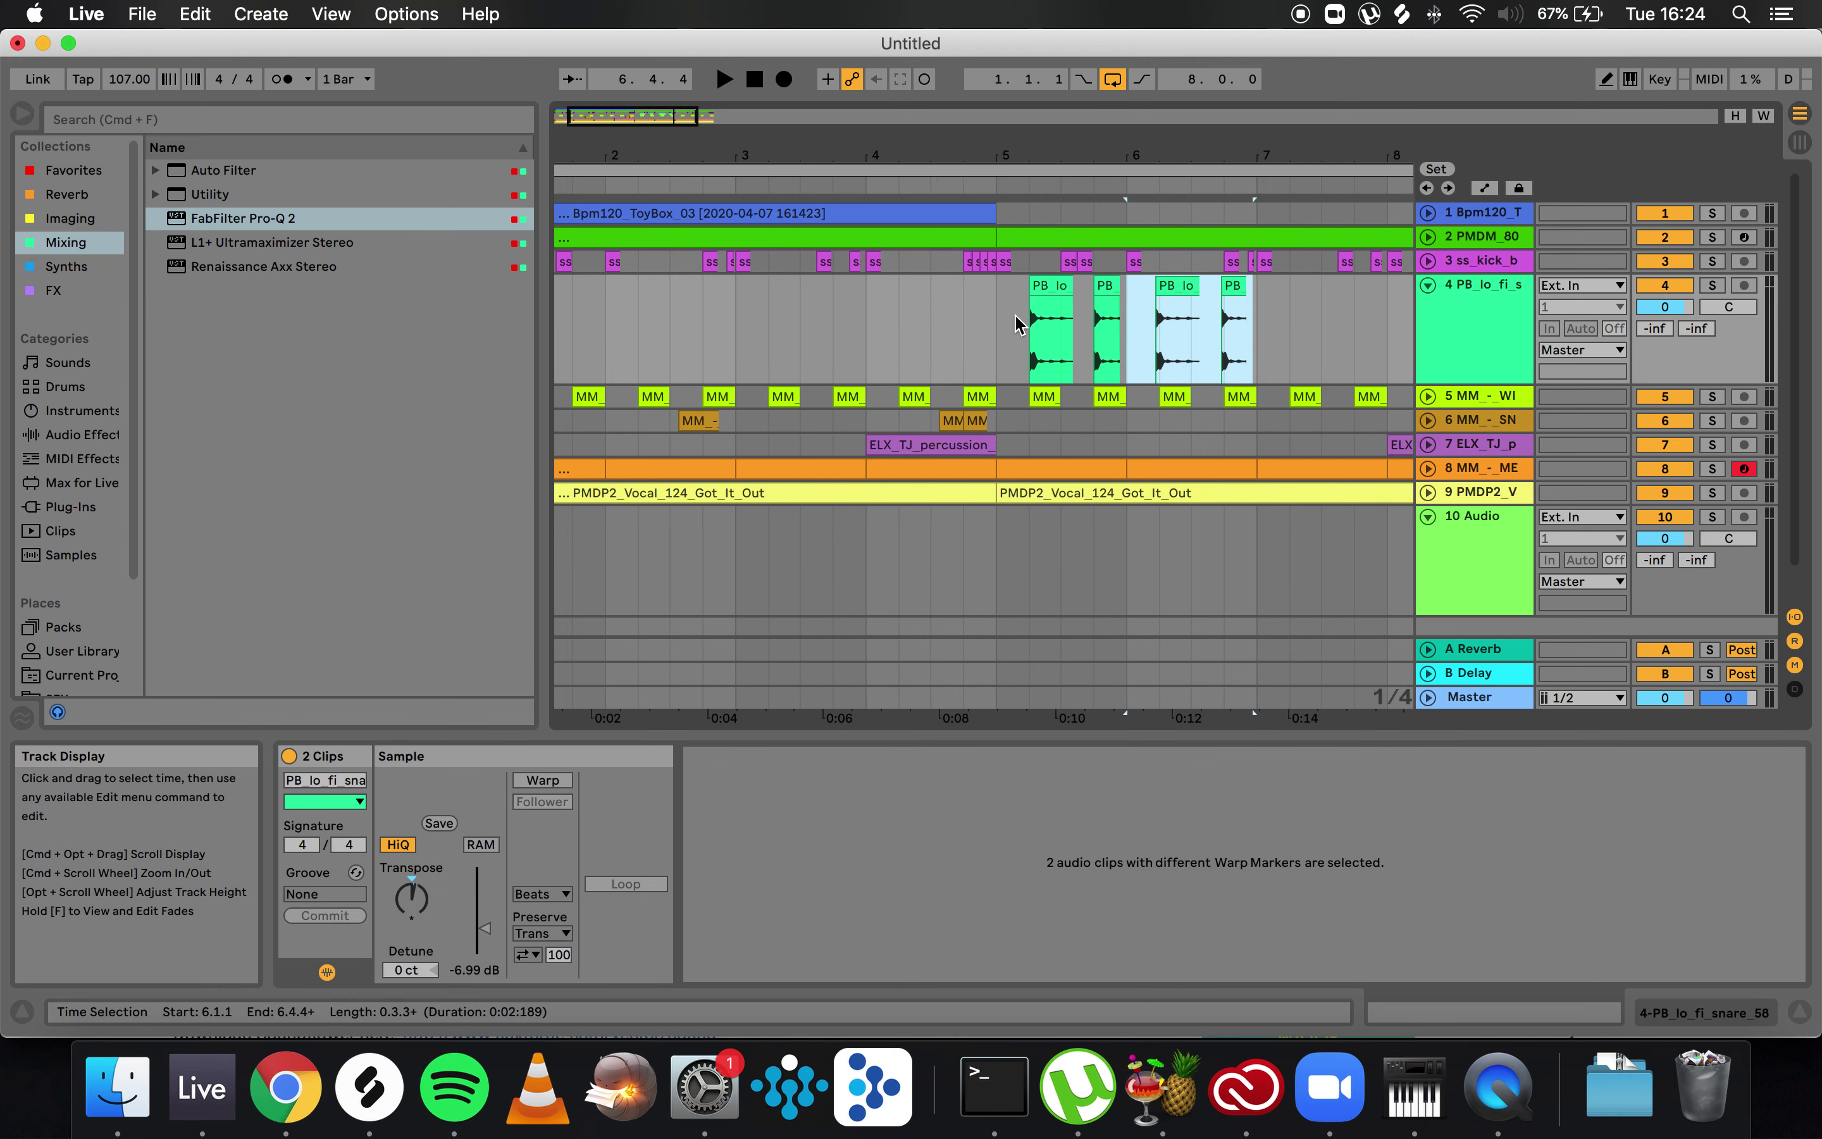
pyautogui.moveTo(1253, 300); pyautogui.dragTo(1132, 295)
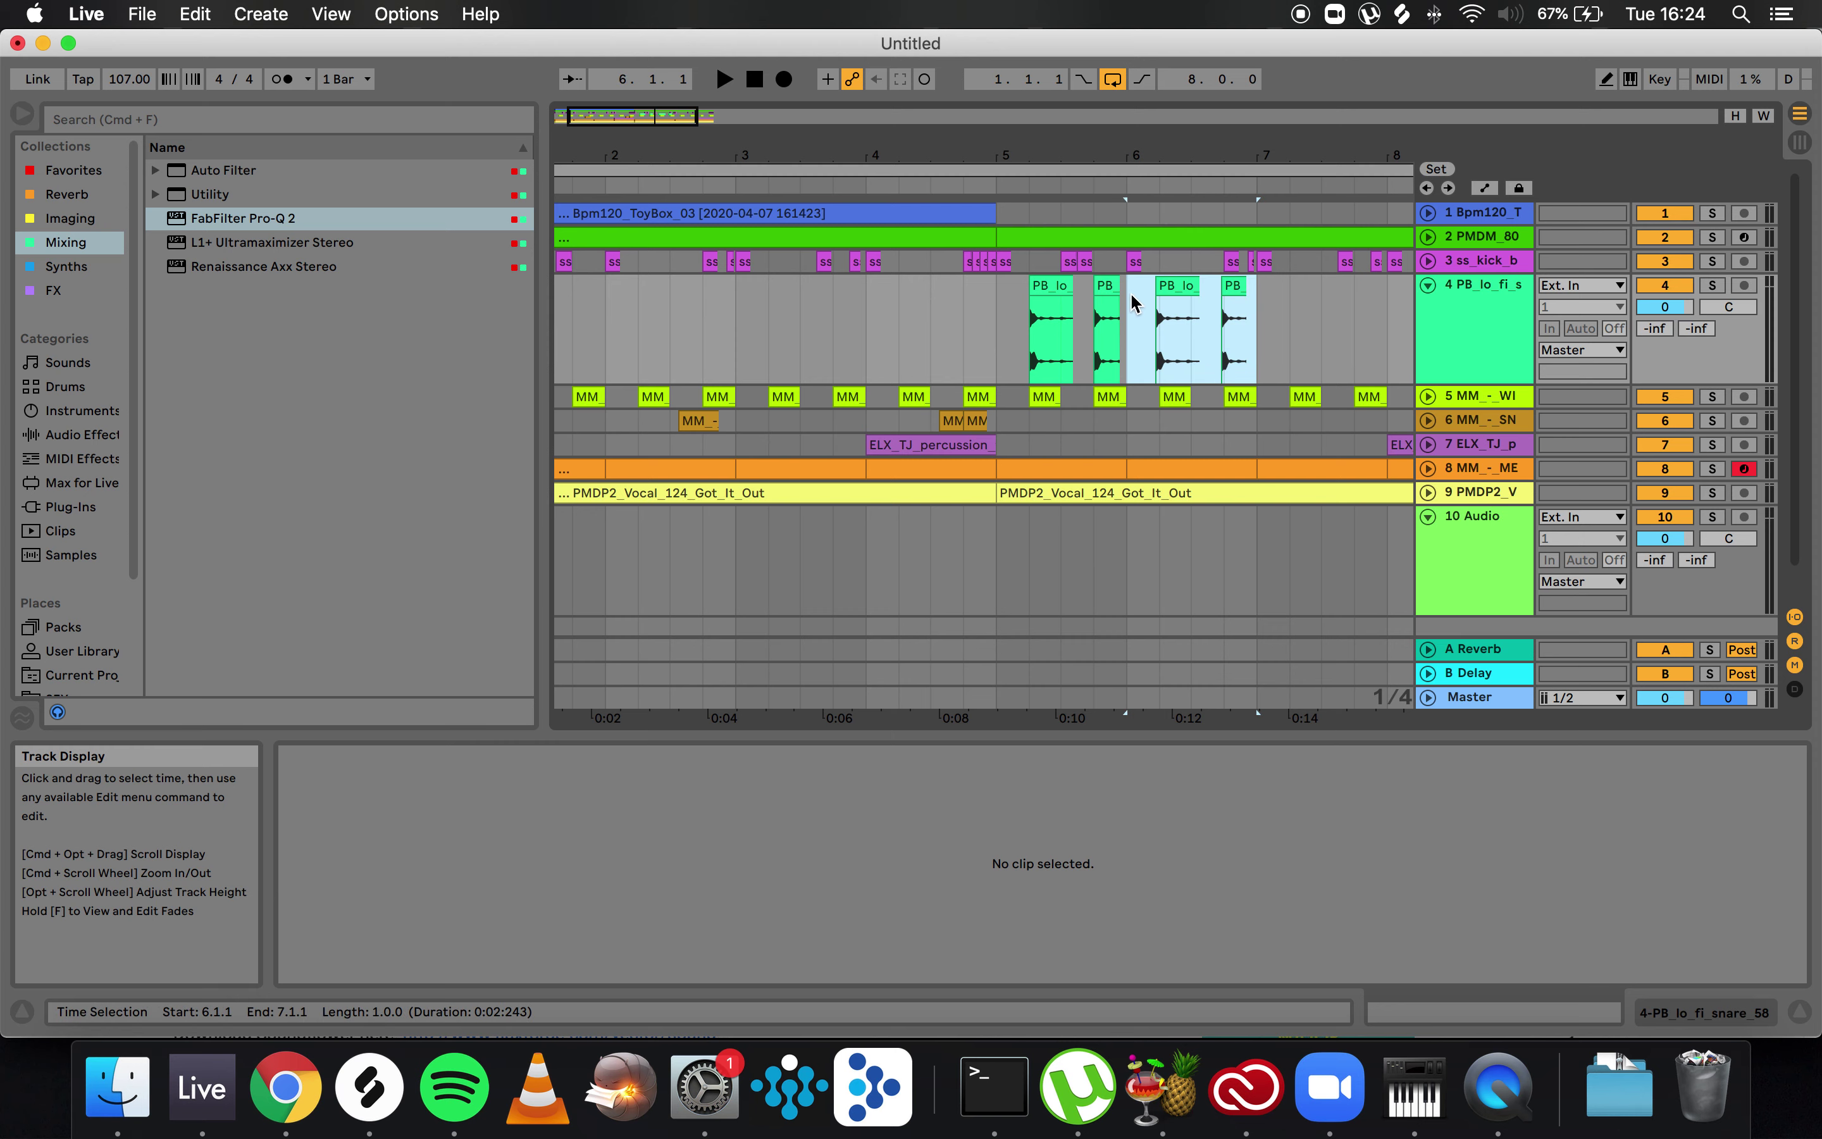
pyautogui.press('super+d')
pyautogui.press('super+d')
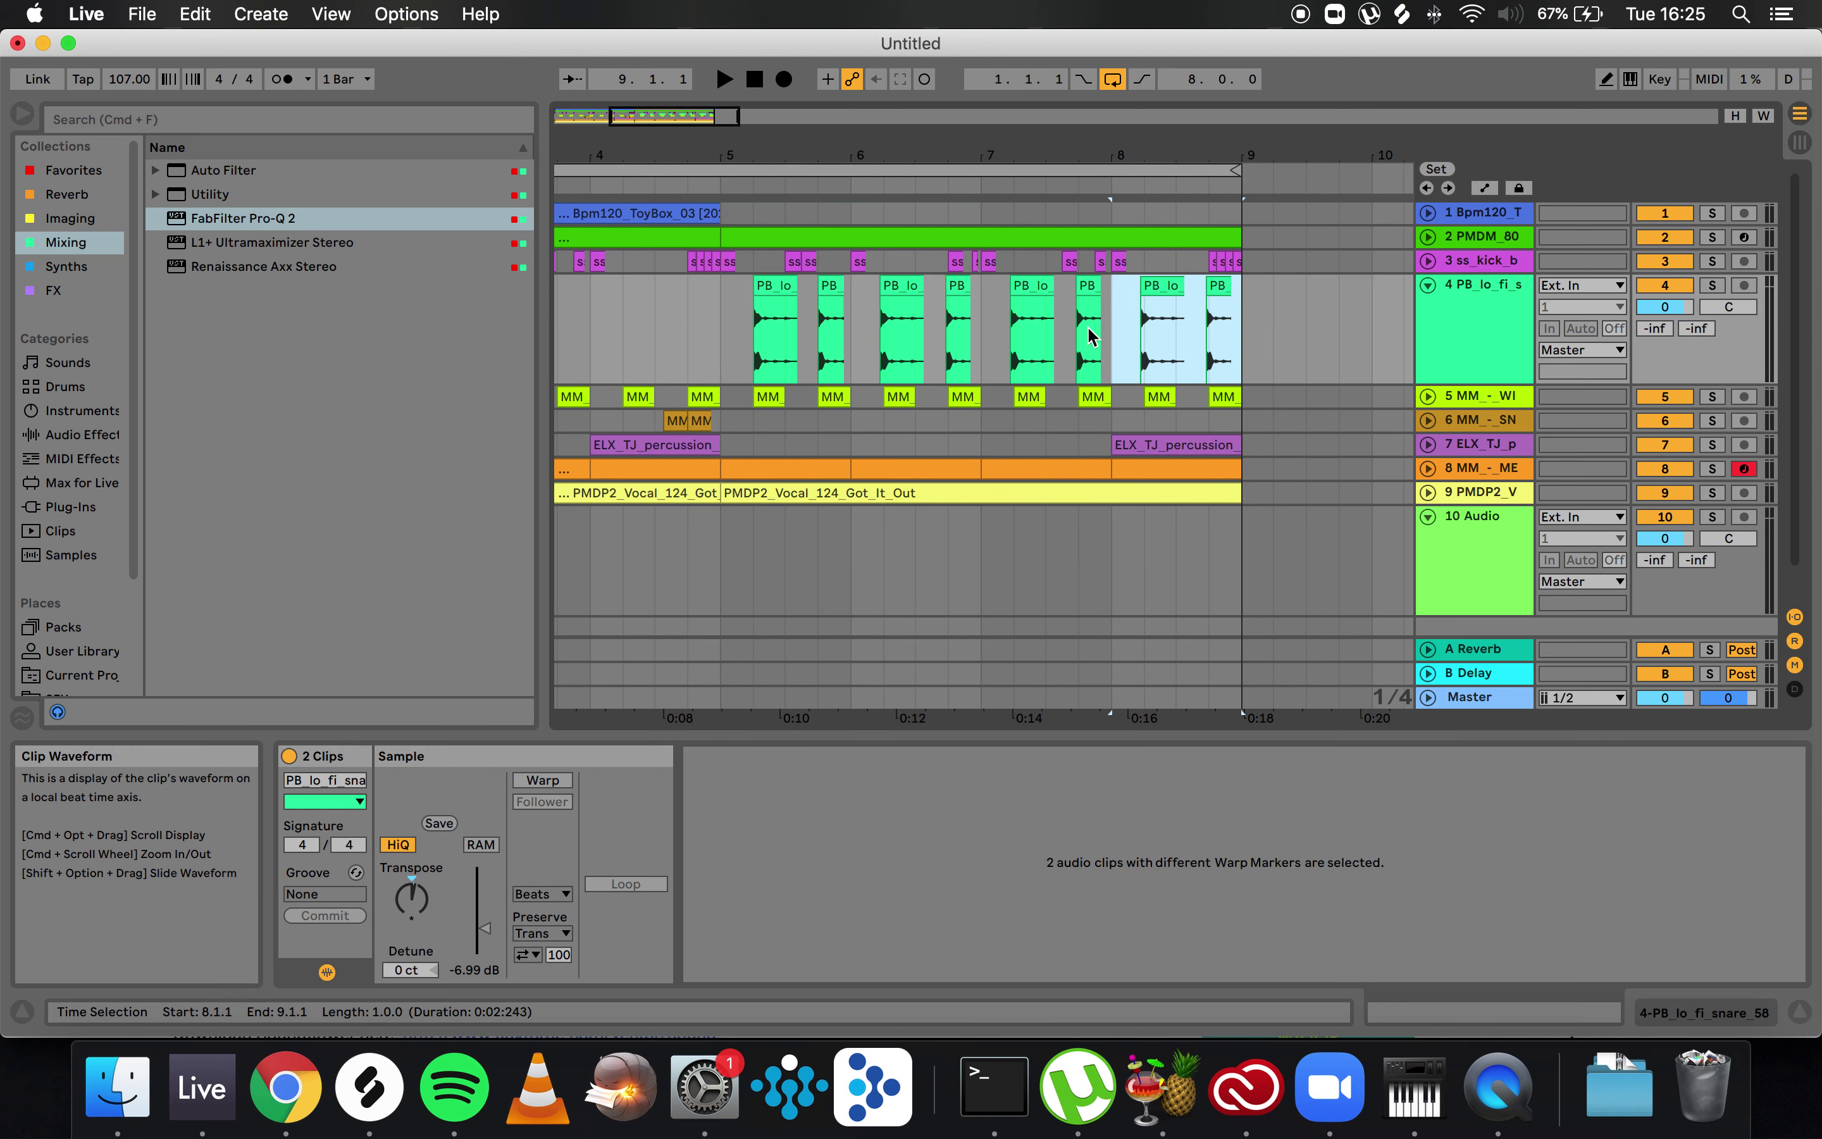
# - Undo the lo-fi snare duplicates in bars 6 to 8
pyautogui.press('super+z')
pyautogui.press('super+z')
pyautogui.press('super+z')
pyautogui.click(852, 332)
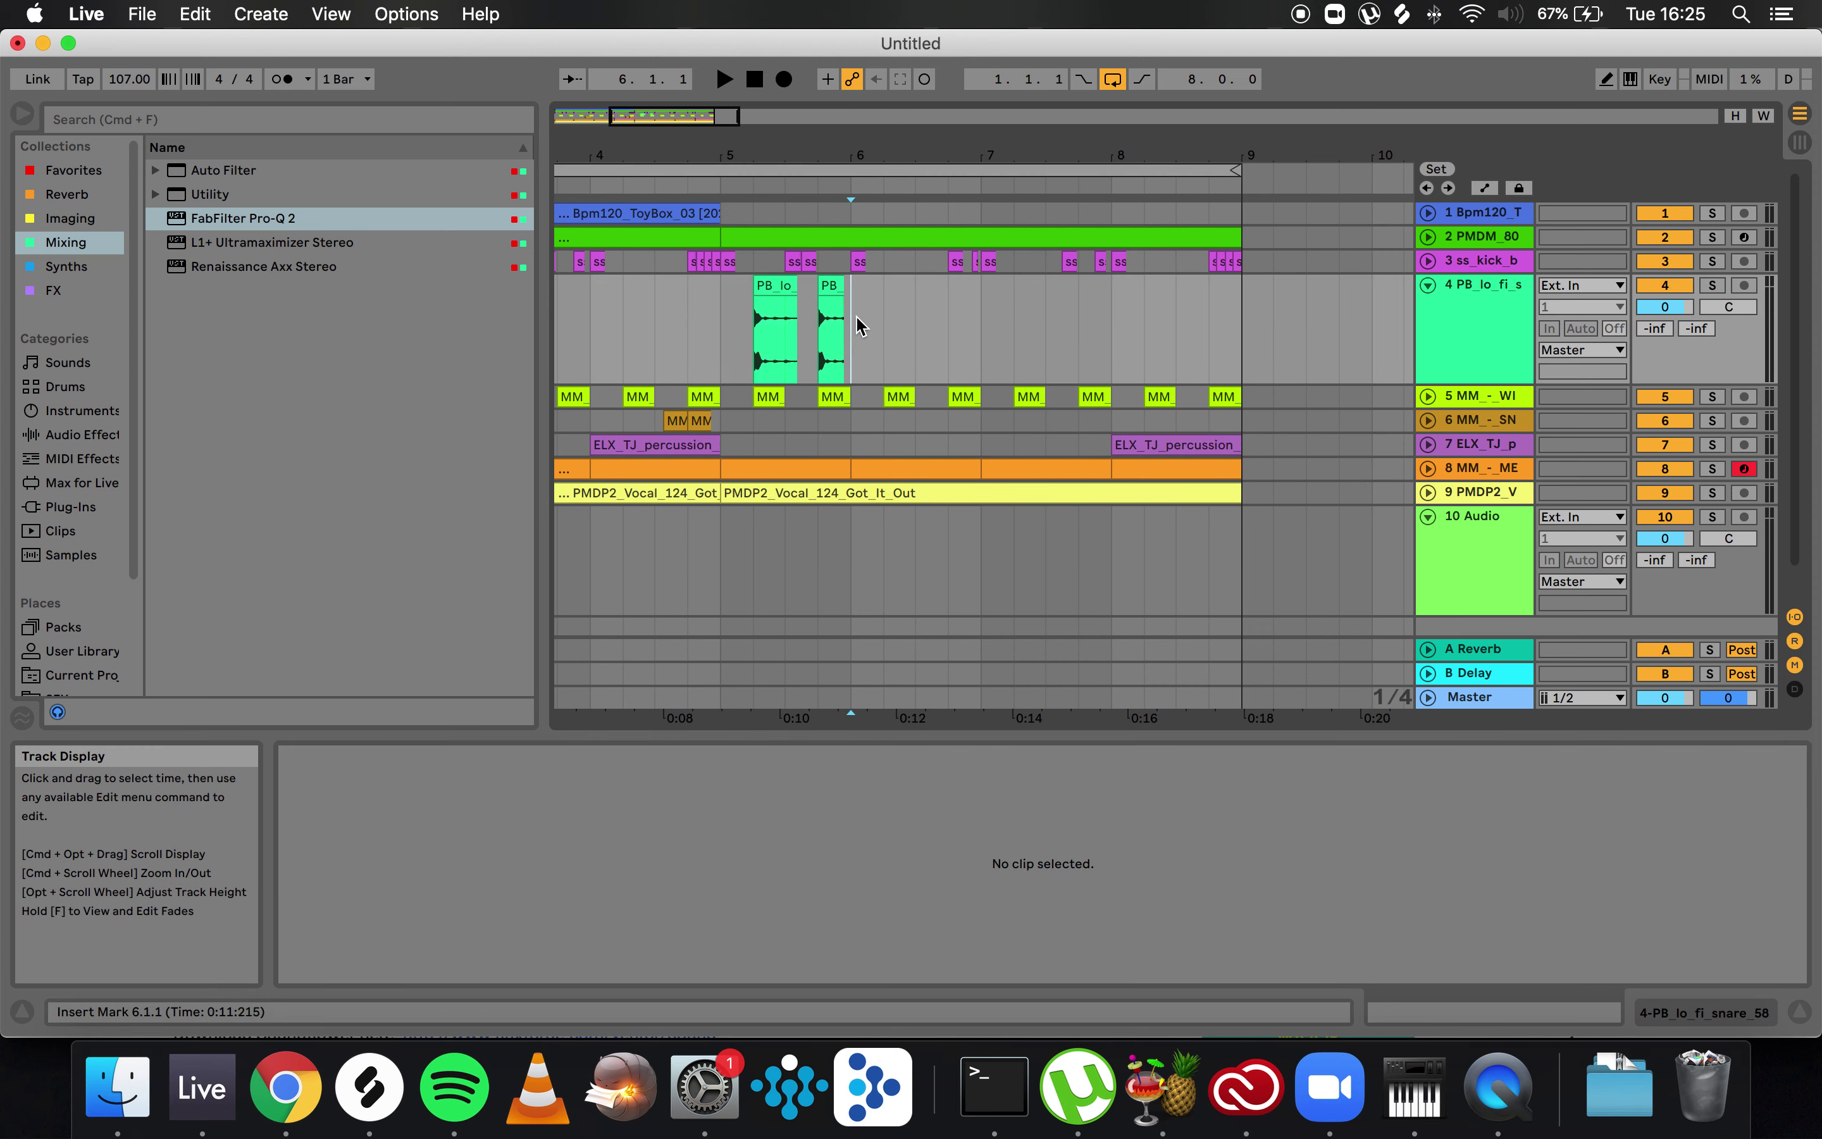
# - Select exactly bar 5 on track 4, duplicate its lo-fi snares through bar 8 and play the section
pyautogui.keyDown('shift'); pyautogui.click(722, 325); pyautogui.keyUp('shift')
pyautogui.press('super+d')
pyautogui.press('super+d')
pyautogui.press('cmd+d')
pyautogui.click(721, 324)
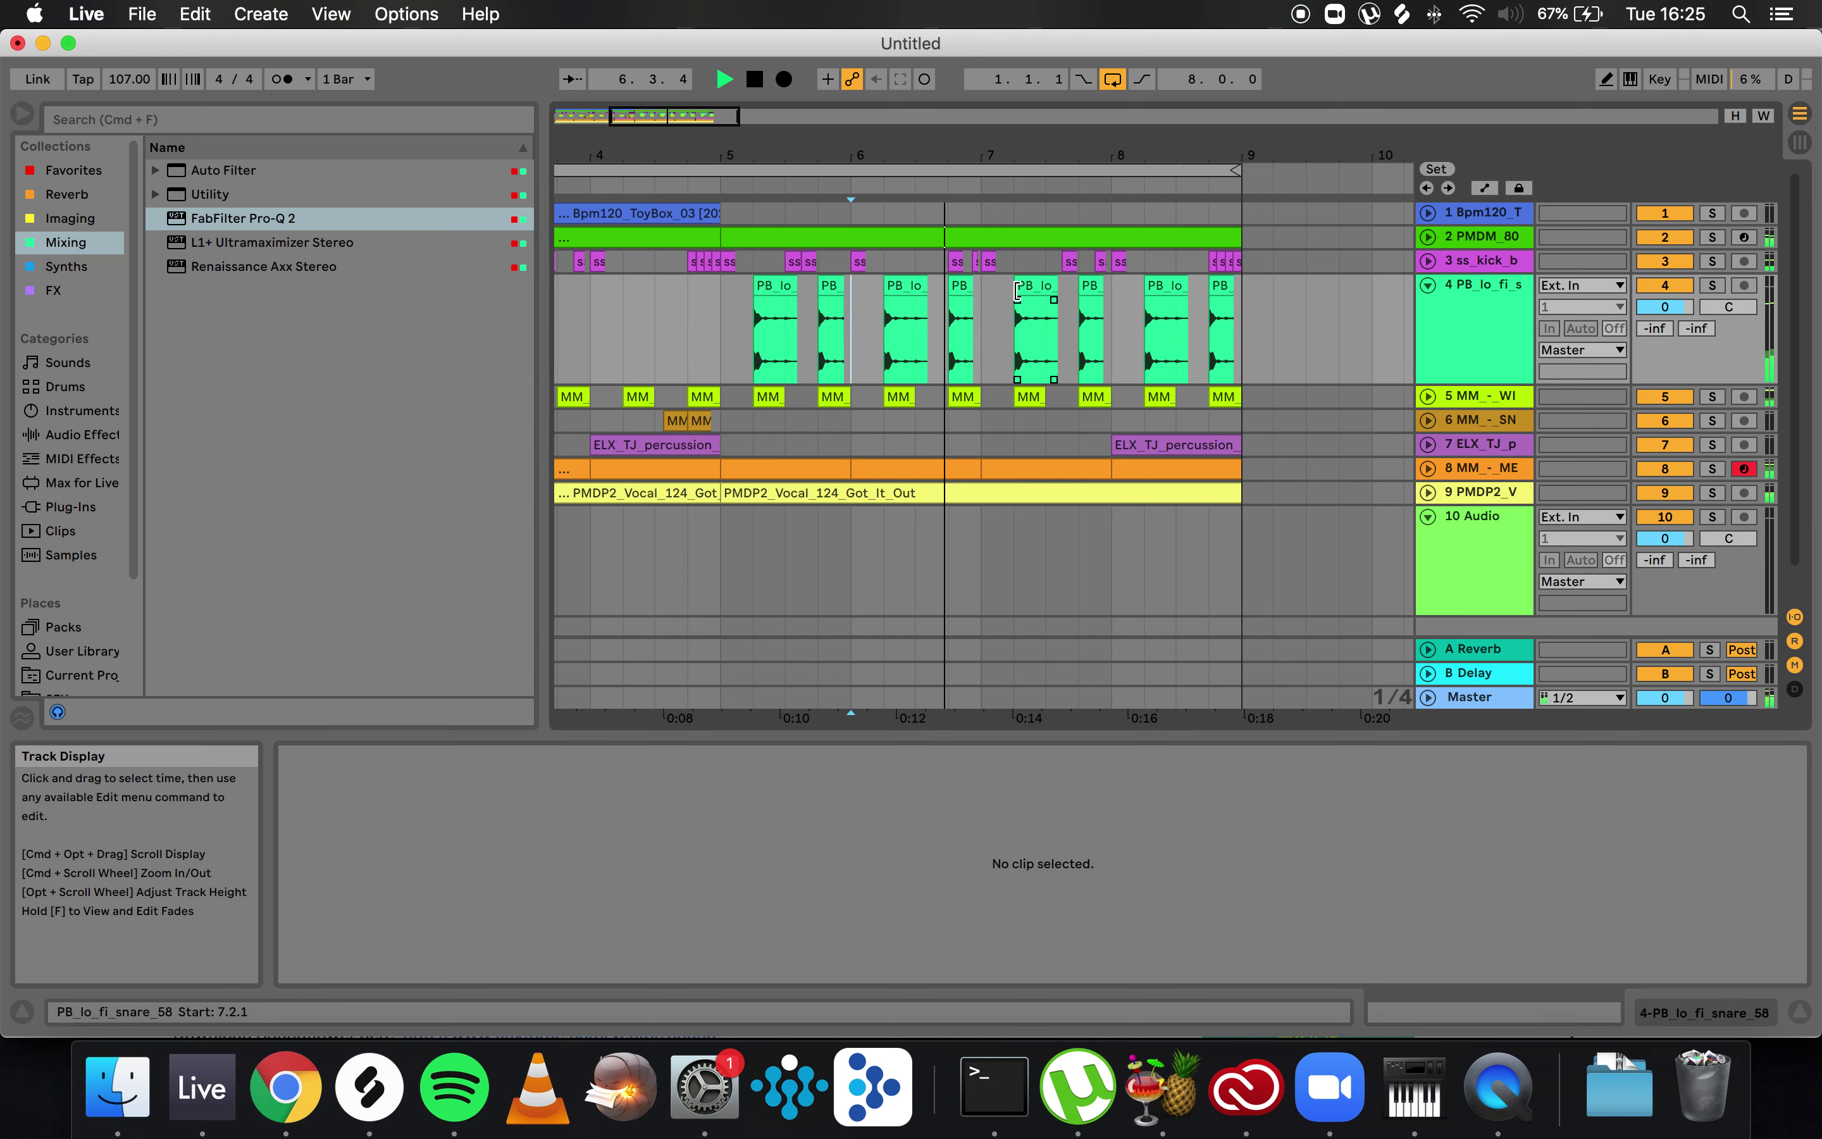
# - Replace the lo-fi snare clips at 6.4.1 and 8.4.1 with copies of the untransposed snares at 6.2.1 and 8.2.1
pyautogui.press('space')
pyautogui.click(903, 285)
pyautogui.press('super+c')
pyautogui.click(956, 285)
pyautogui.press('super+v')
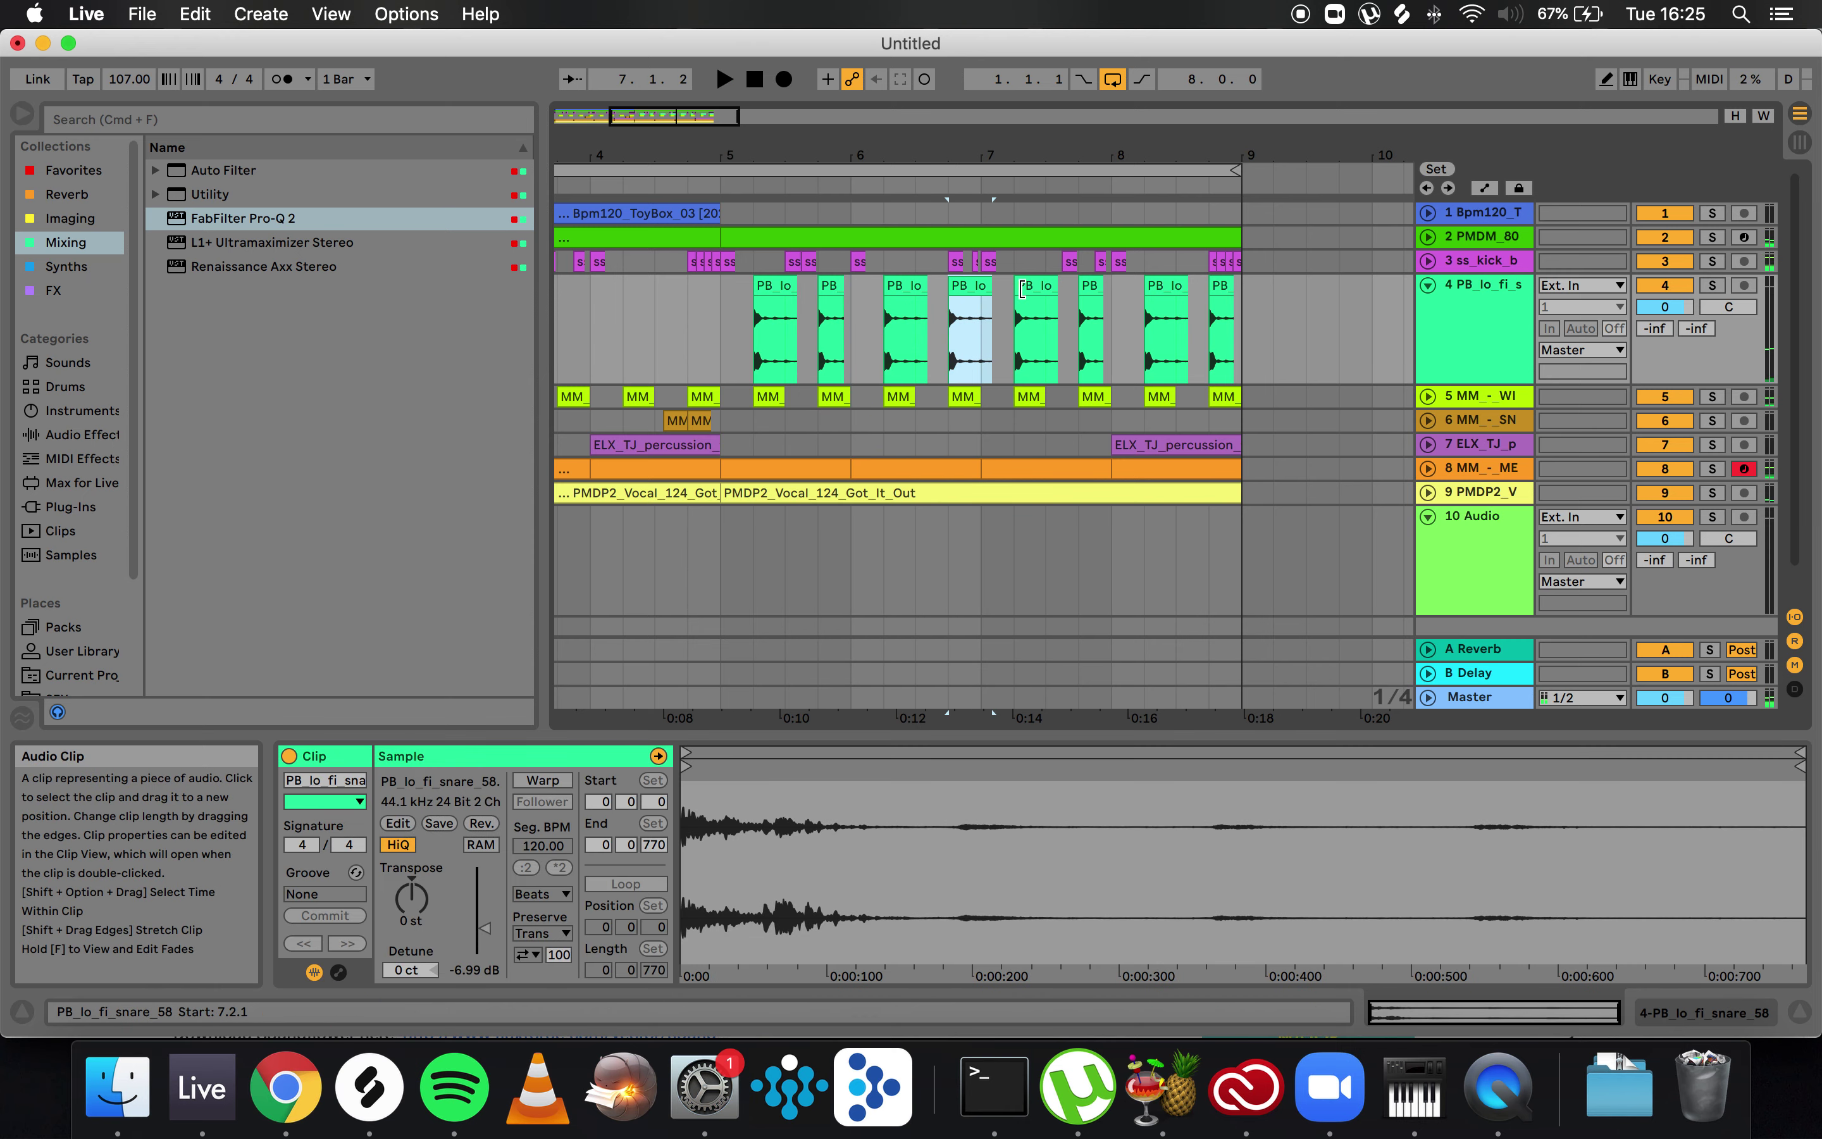
pyautogui.click(1182, 292)
pyautogui.press('super+d')
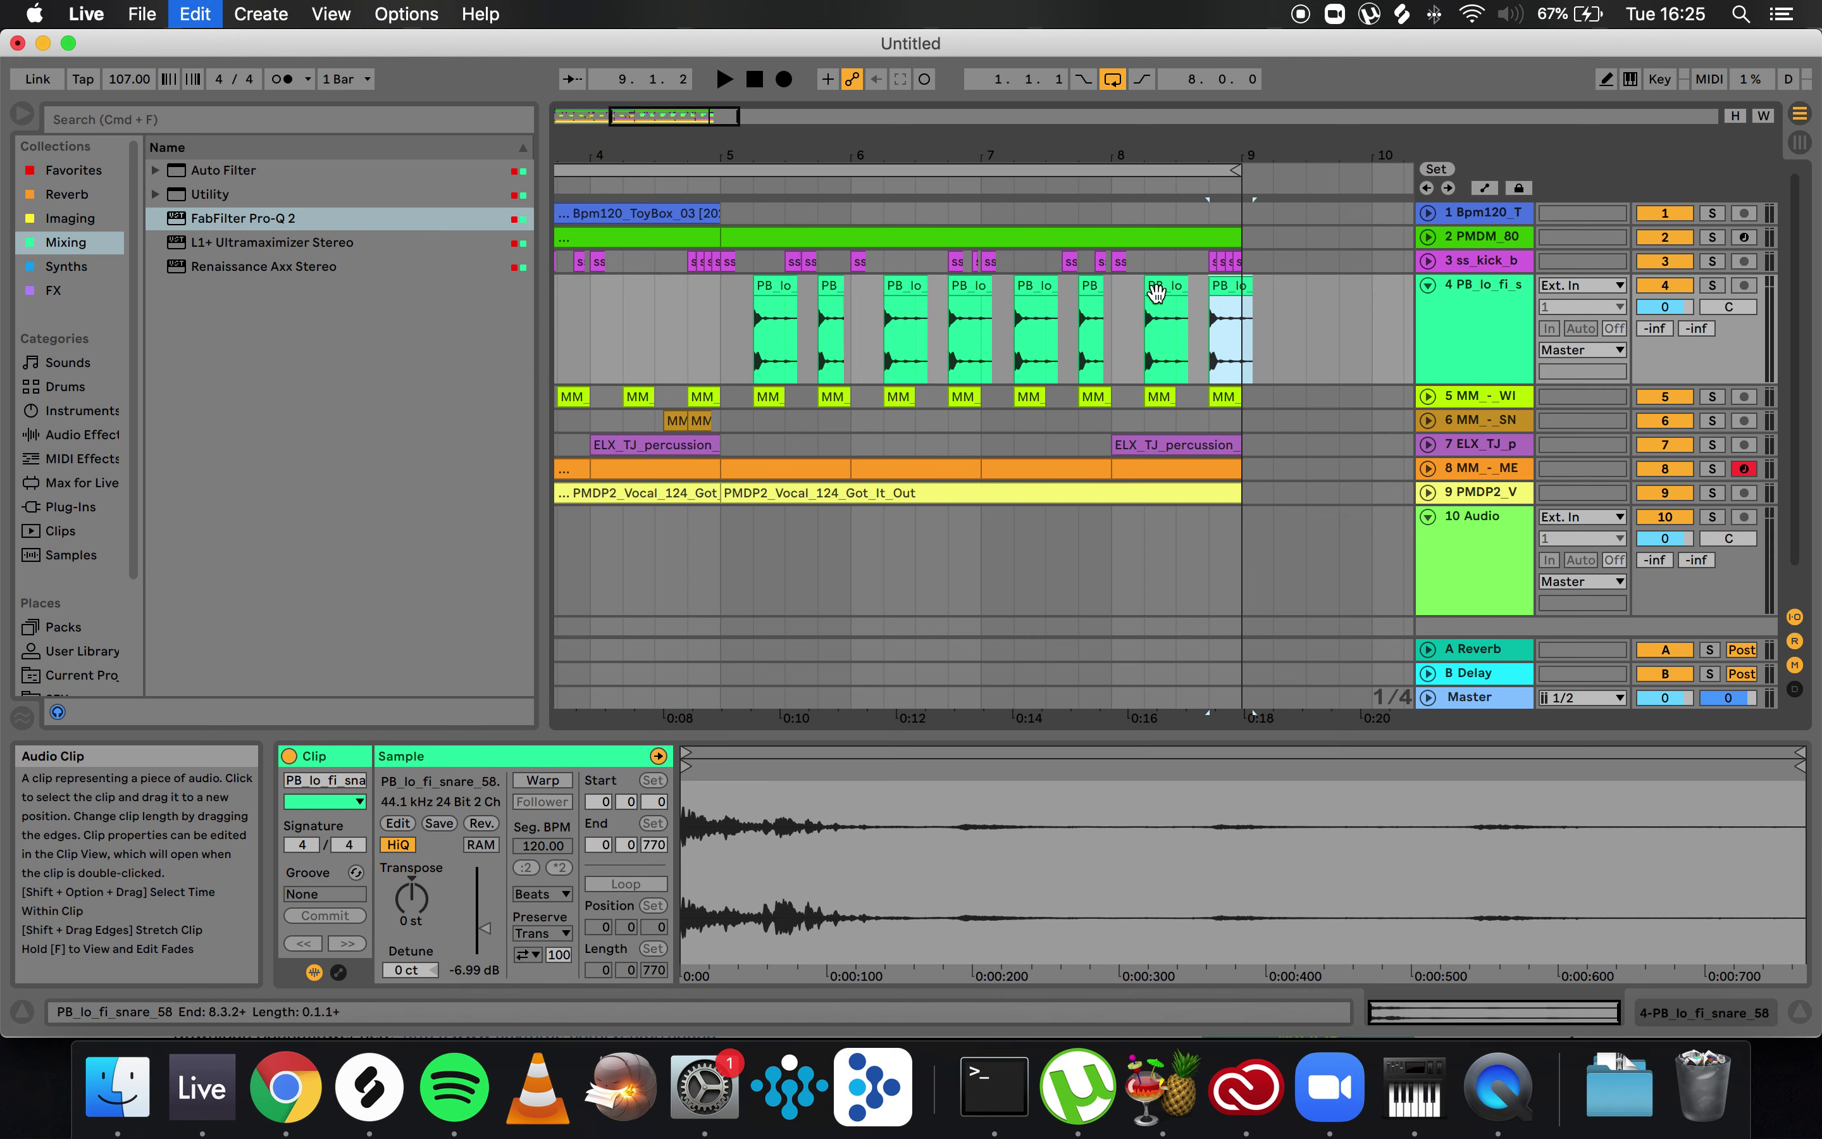
# - Play from bar 5, trim the last lo-fi snare clip's end to bar 9 and fold track 4
pyautogui.click(729, 324)
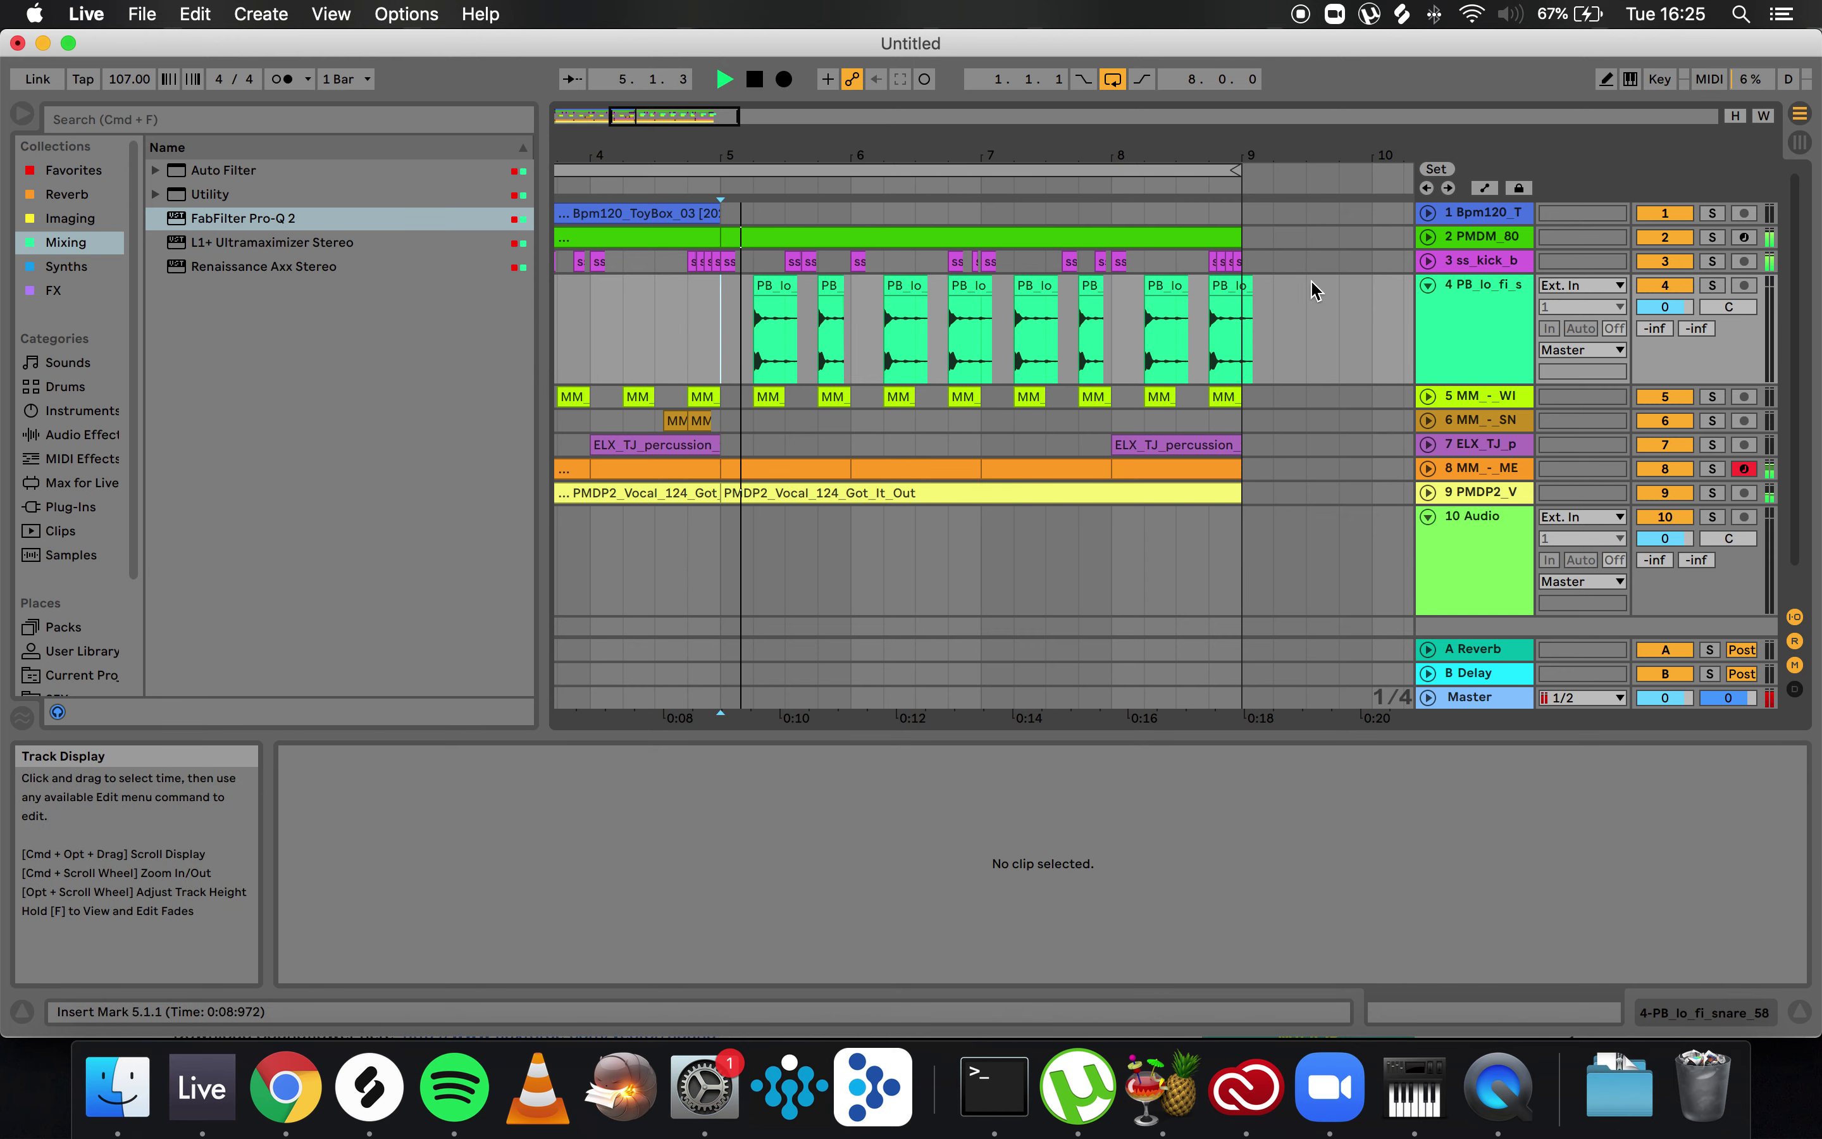
pyautogui.click(1246, 293)
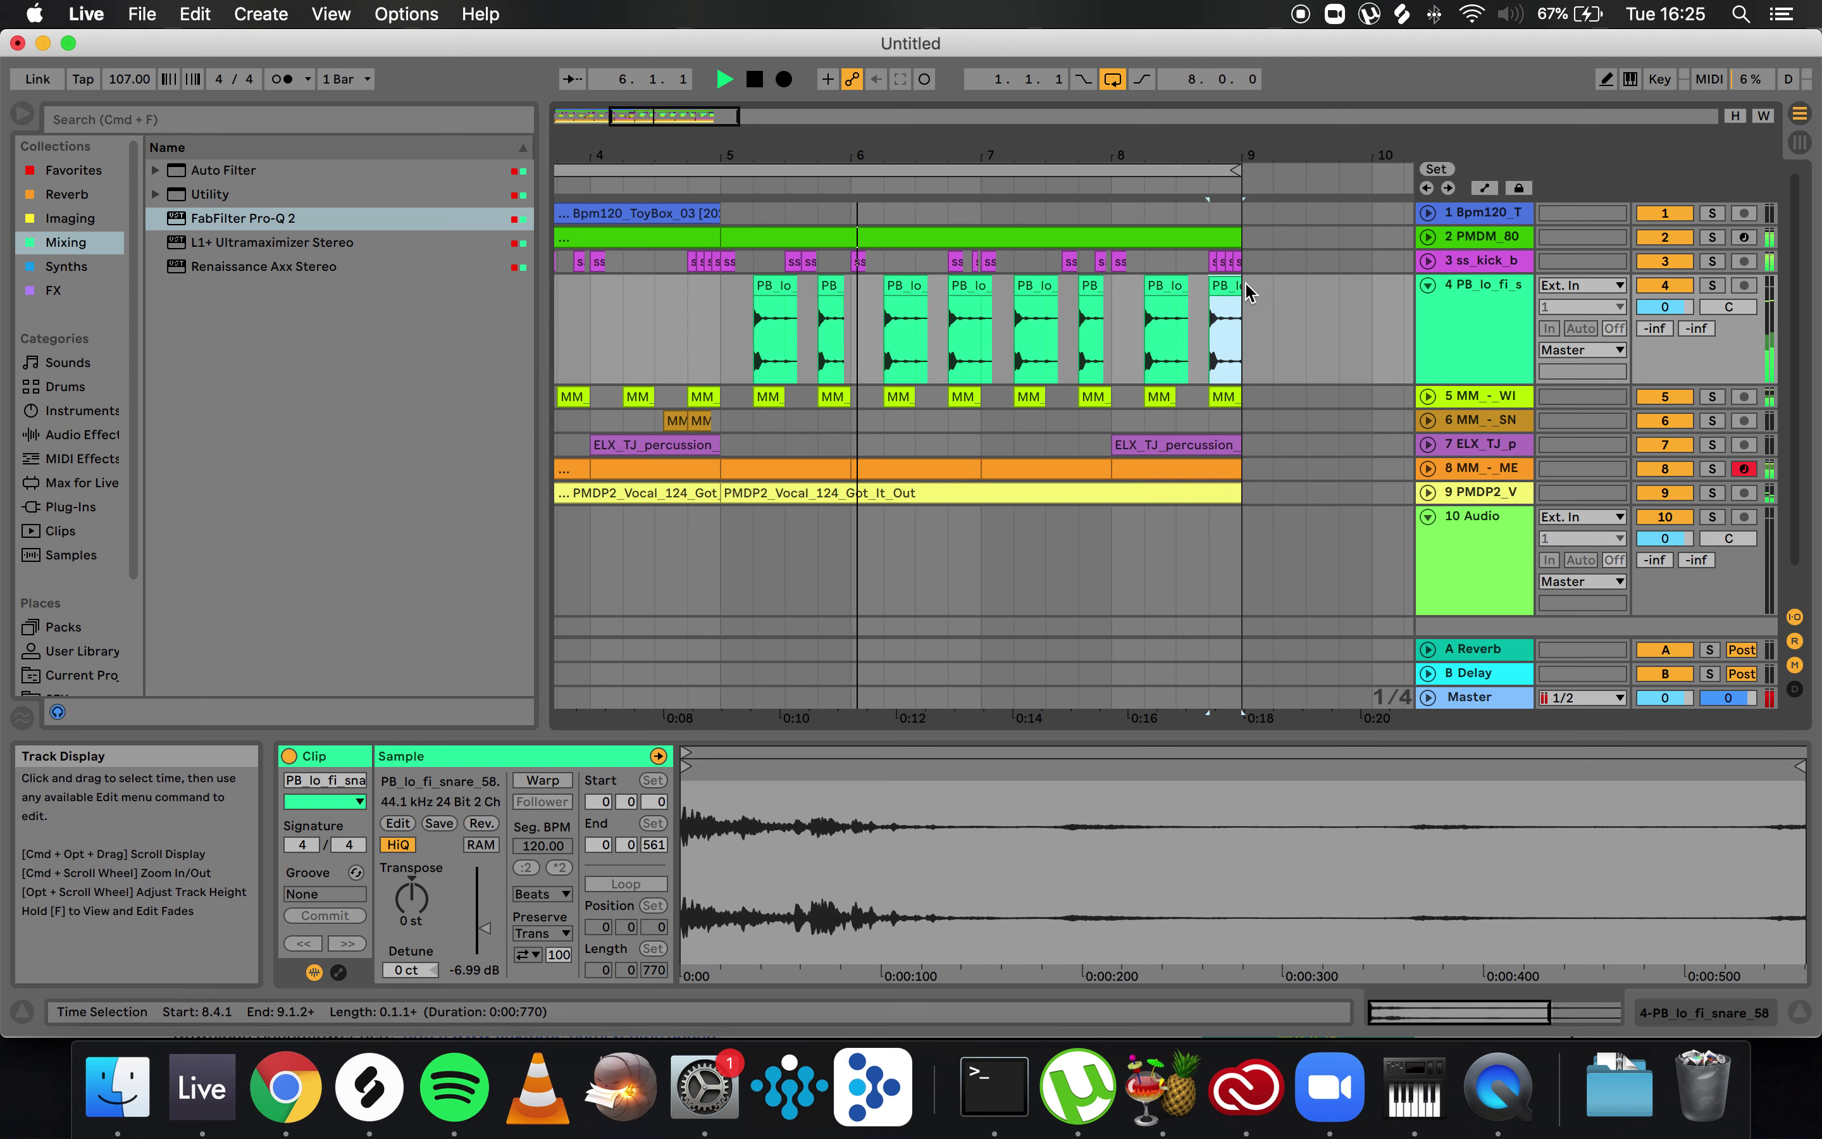
pyautogui.moveTo(793, 305)
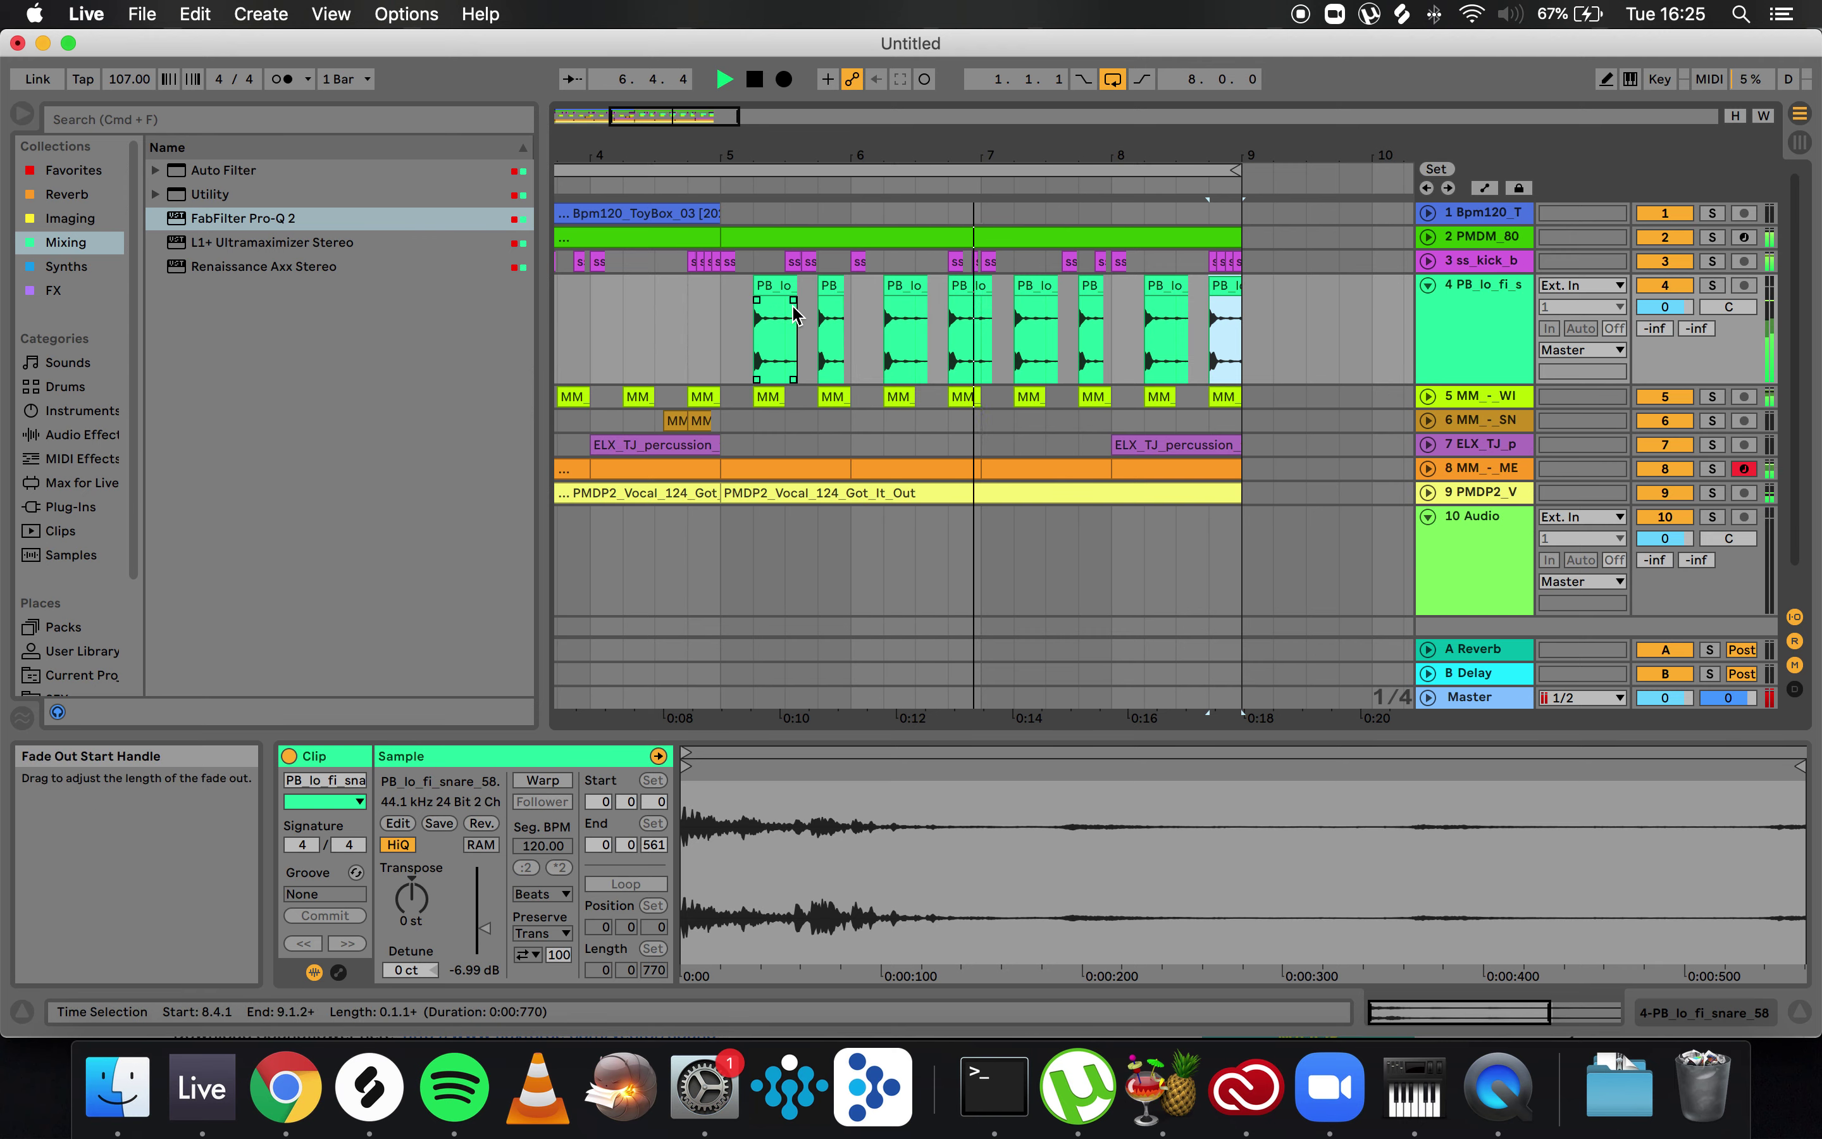
pyautogui.hscroll(-6, 655, 343)
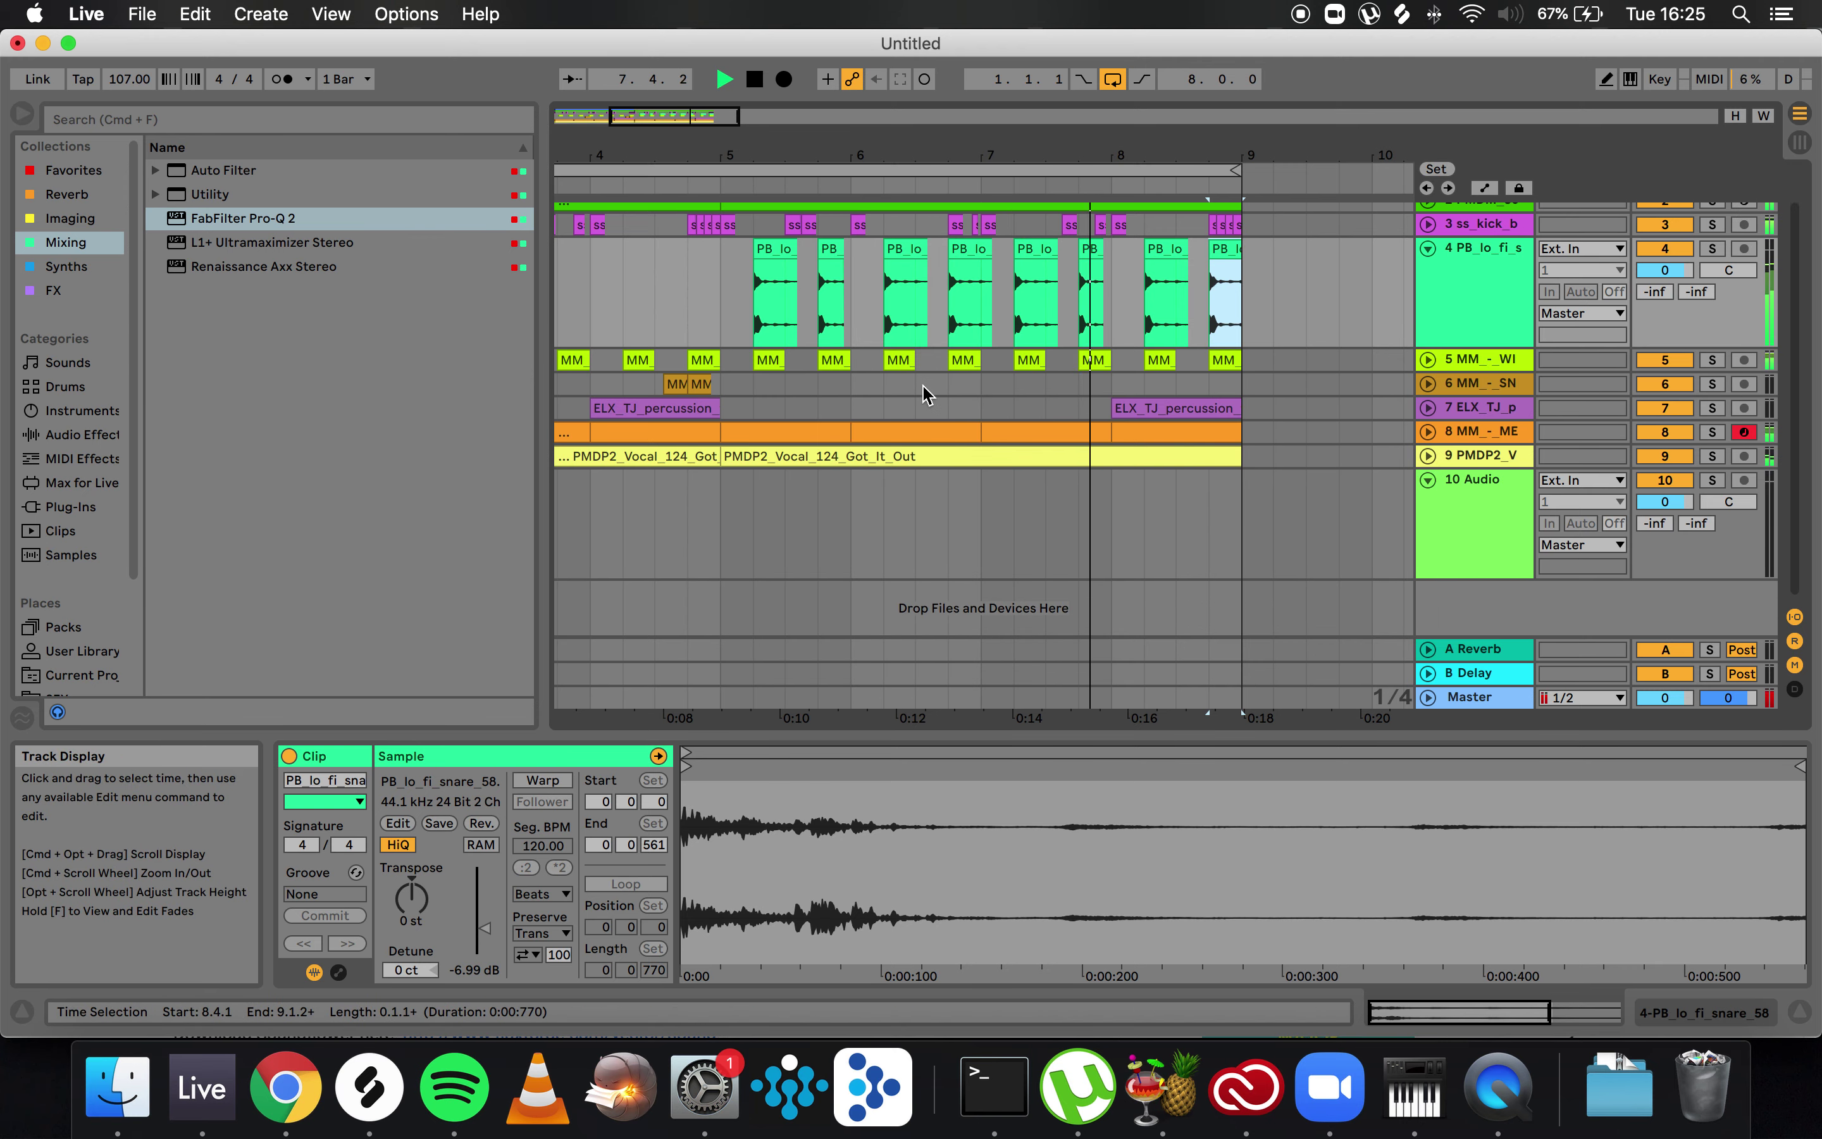
pyautogui.scroll(-6, 654, 335)
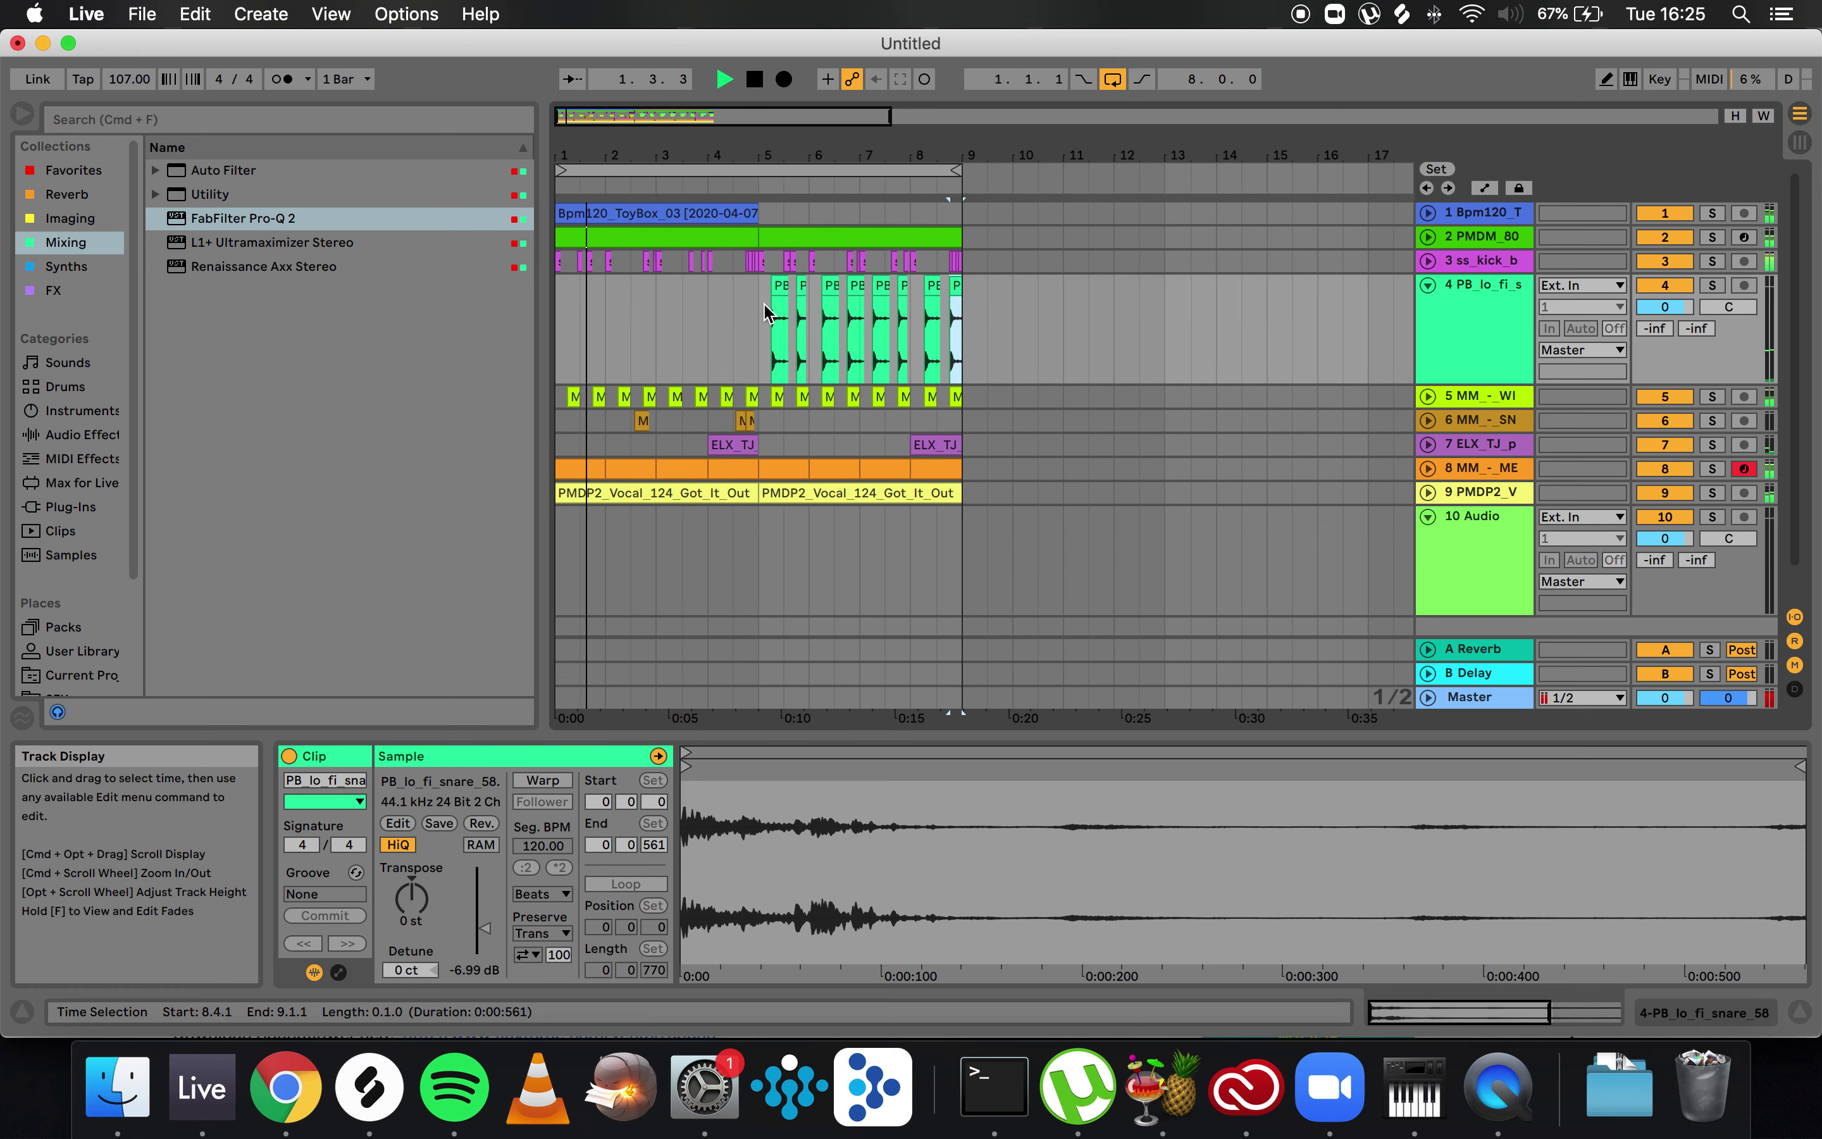
pyautogui.click(1429, 286)
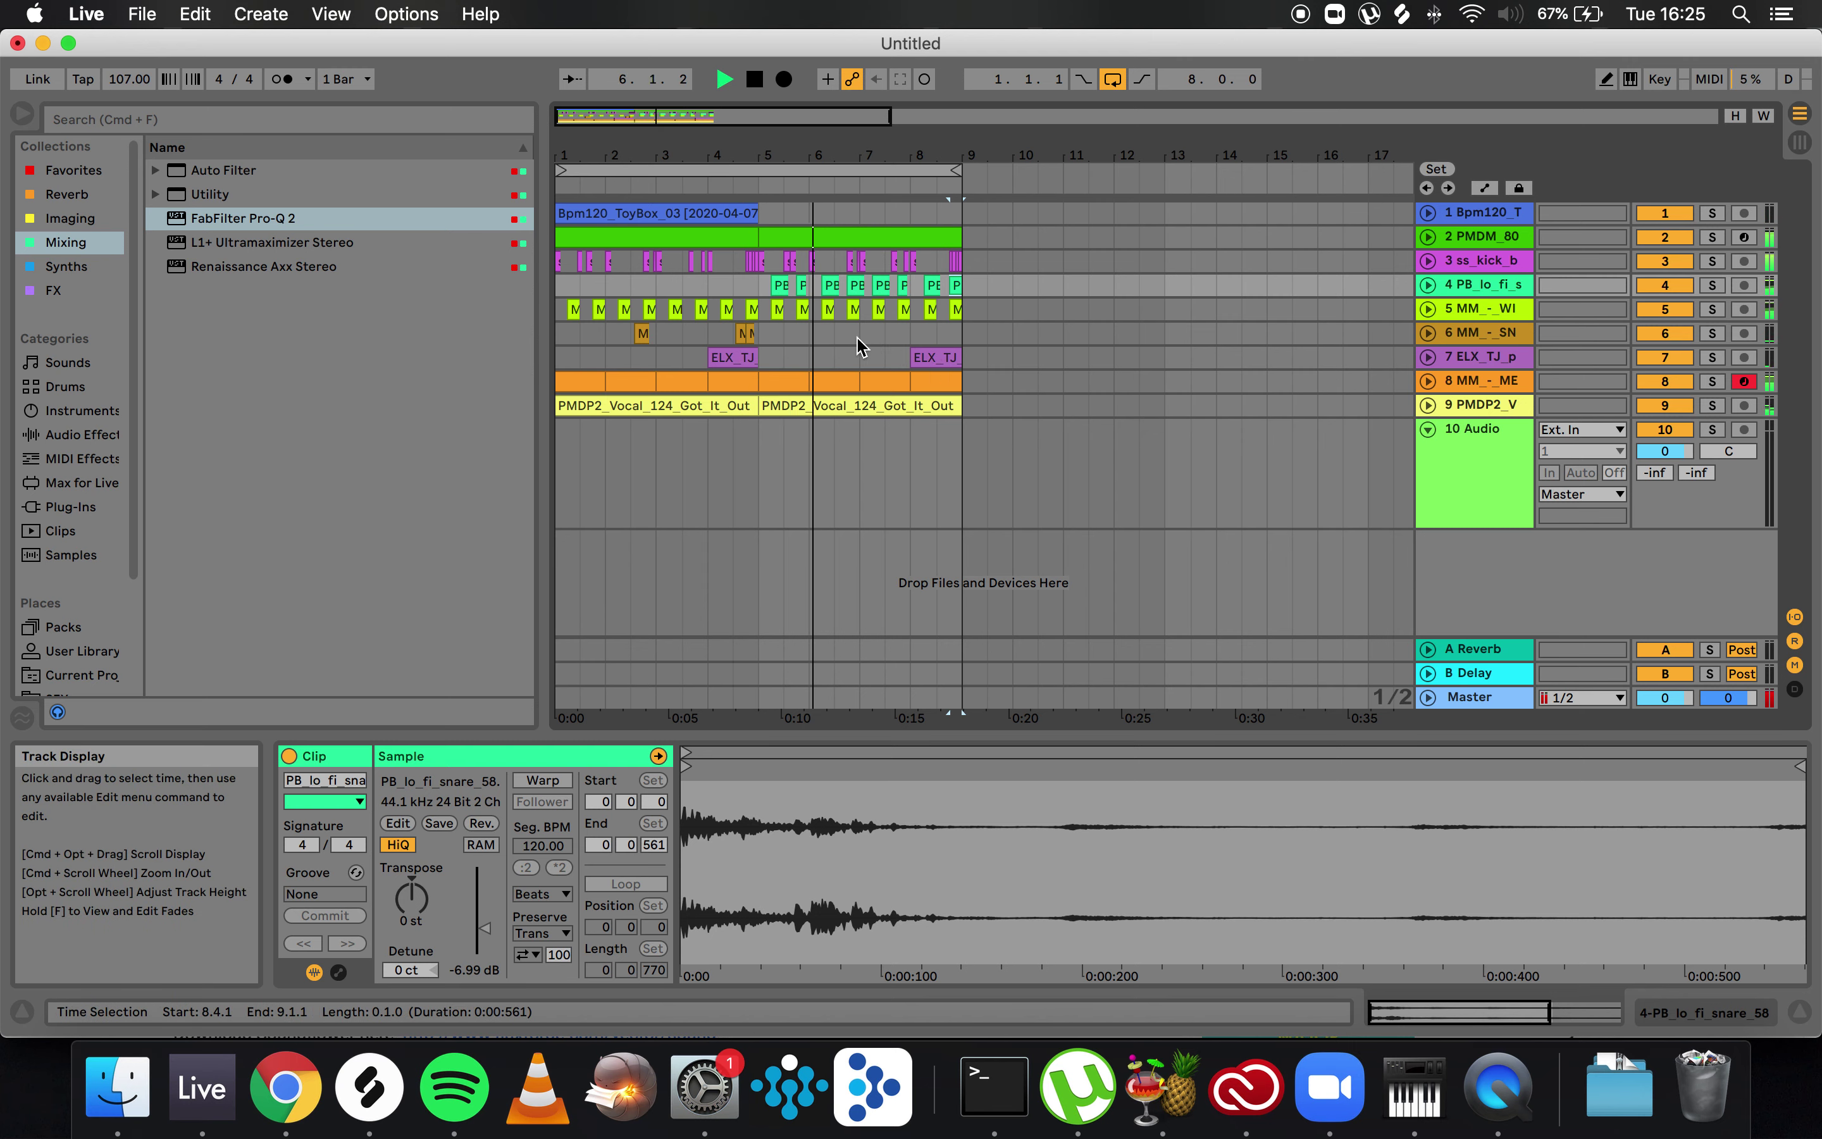
# - Transpose the second vocal clip on track 9 up to 16 st and play the section from bar 5
pyautogui.click(891, 405)
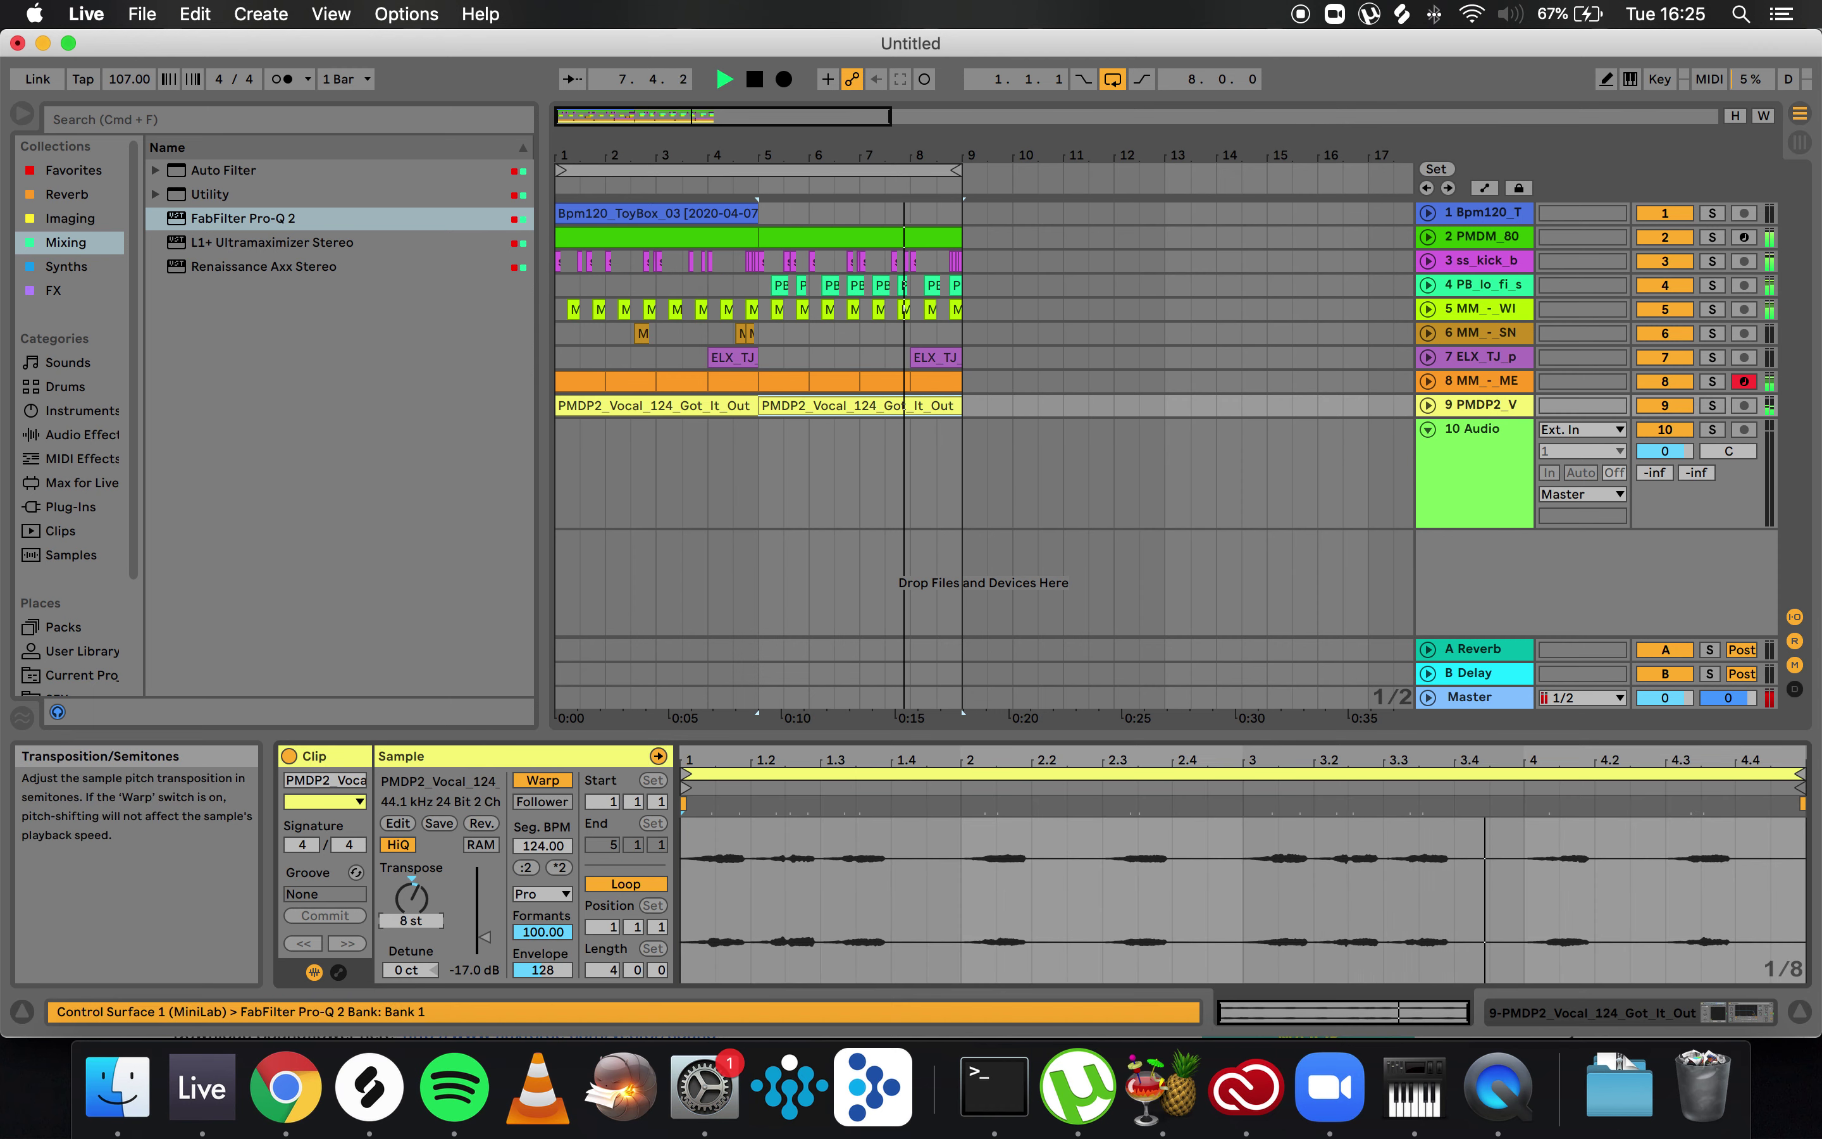
pyautogui.moveTo(411, 921); pyautogui.dragTo(412, 910)
pyautogui.press('space')
pyautogui.press('space')
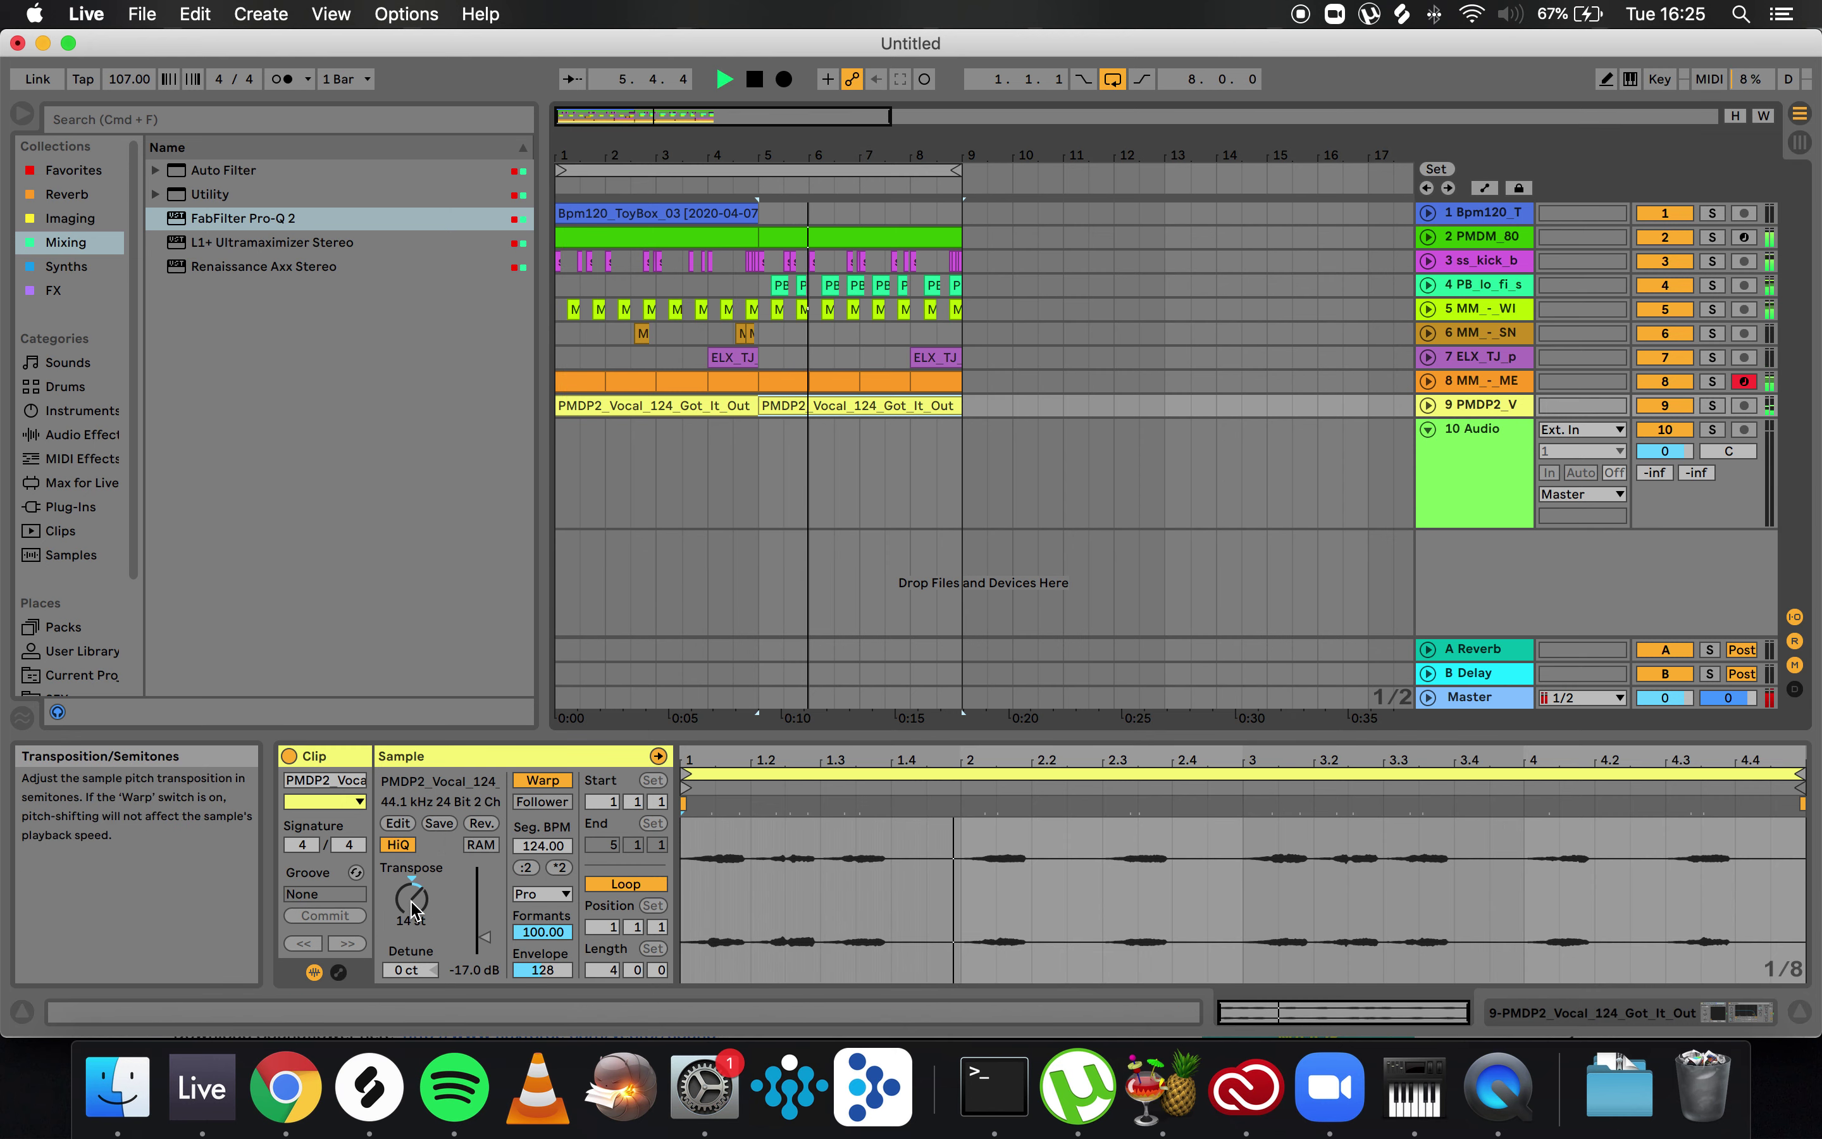
pyautogui.click(412, 899)
pyautogui.press('space')
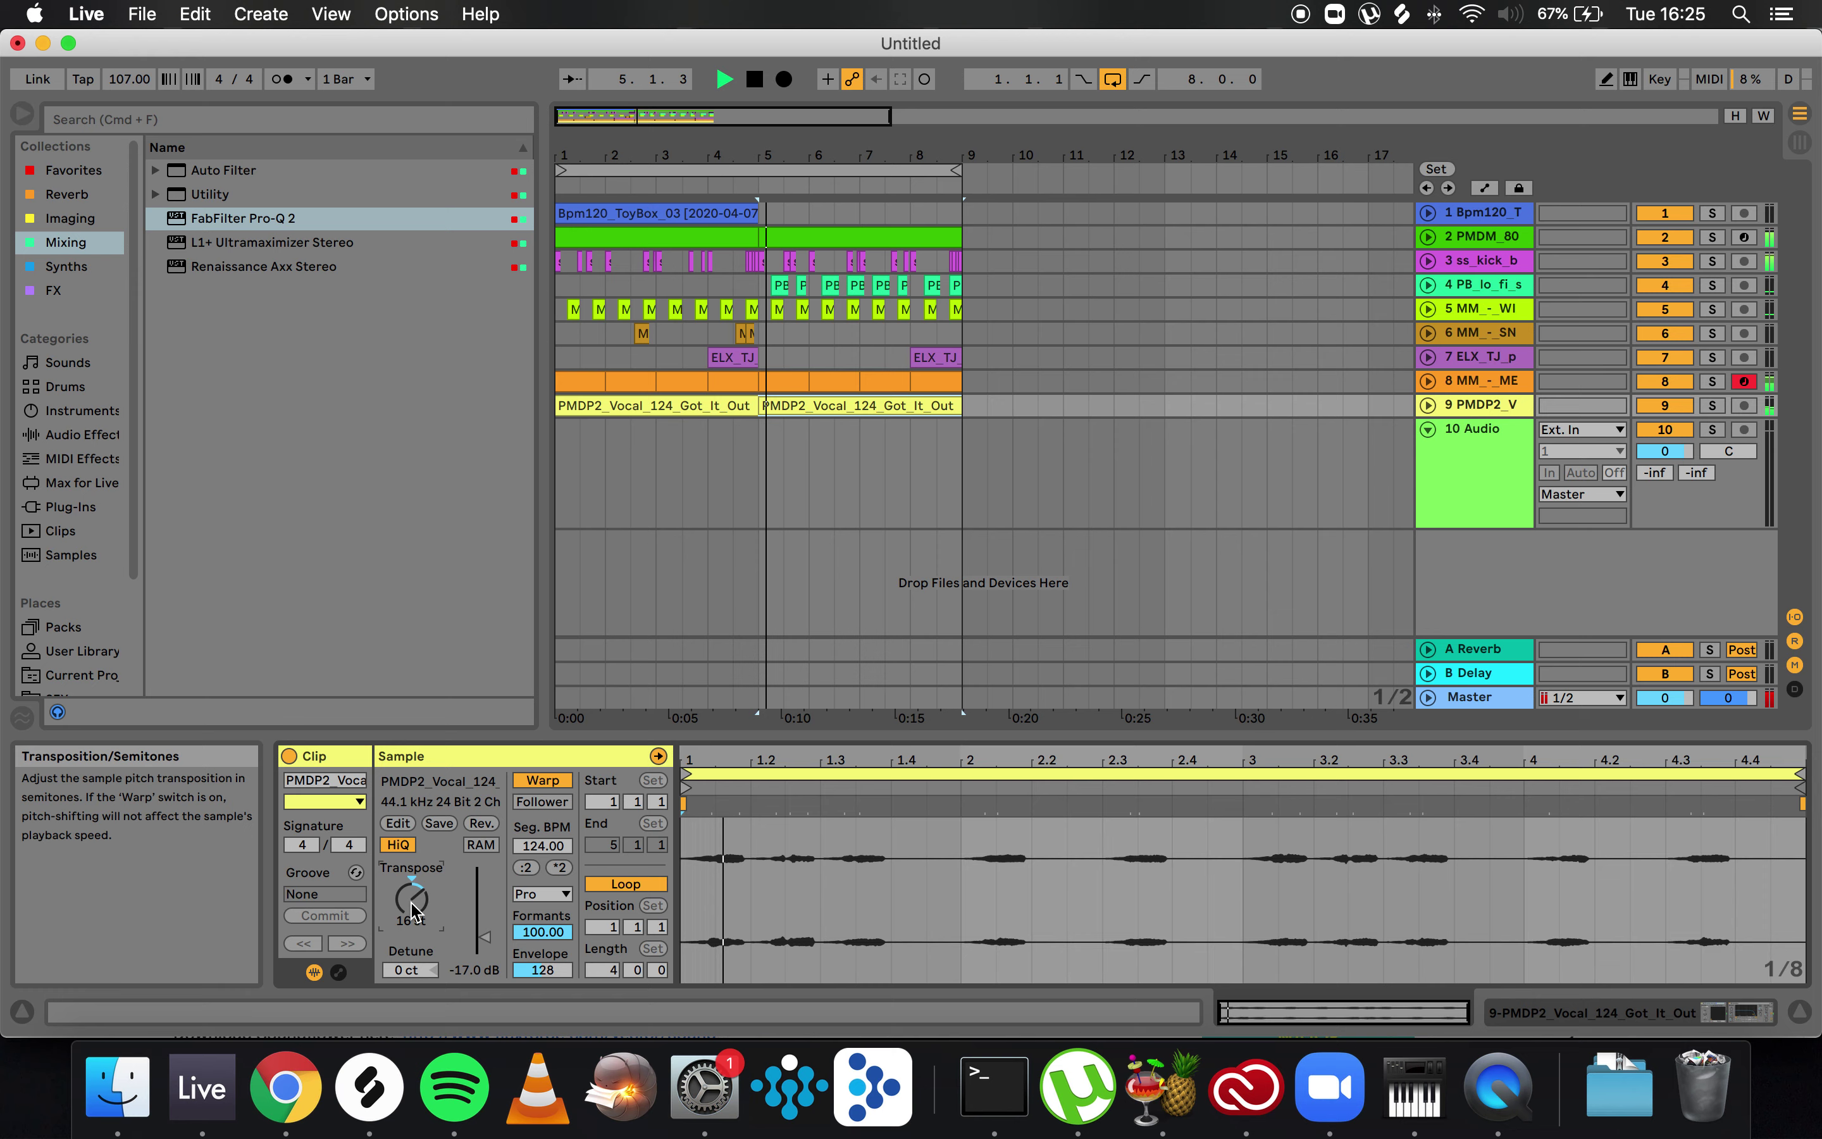
# - Select the first vocal clip and play the beat from bar 1 to compare both sections
pyautogui.click(725, 405)
pyautogui.press('space')
pyautogui.press('space')
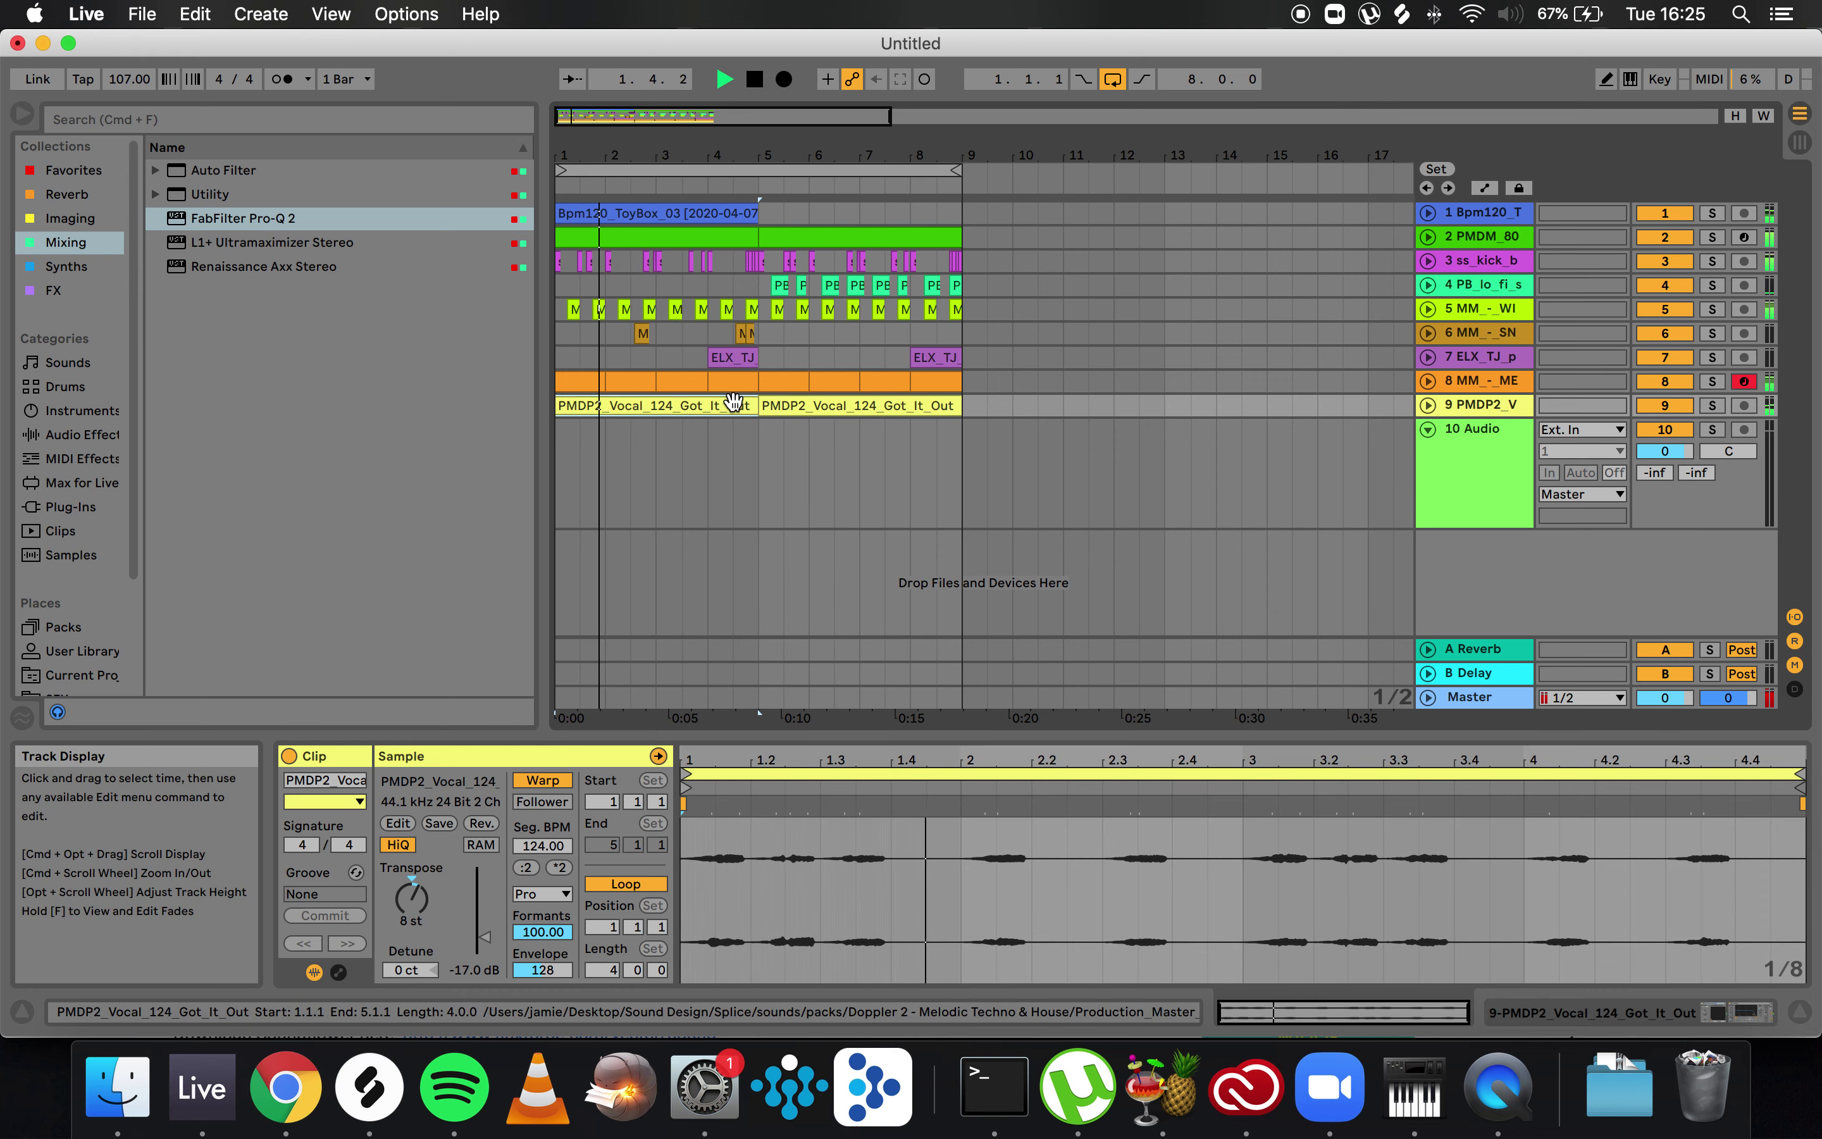
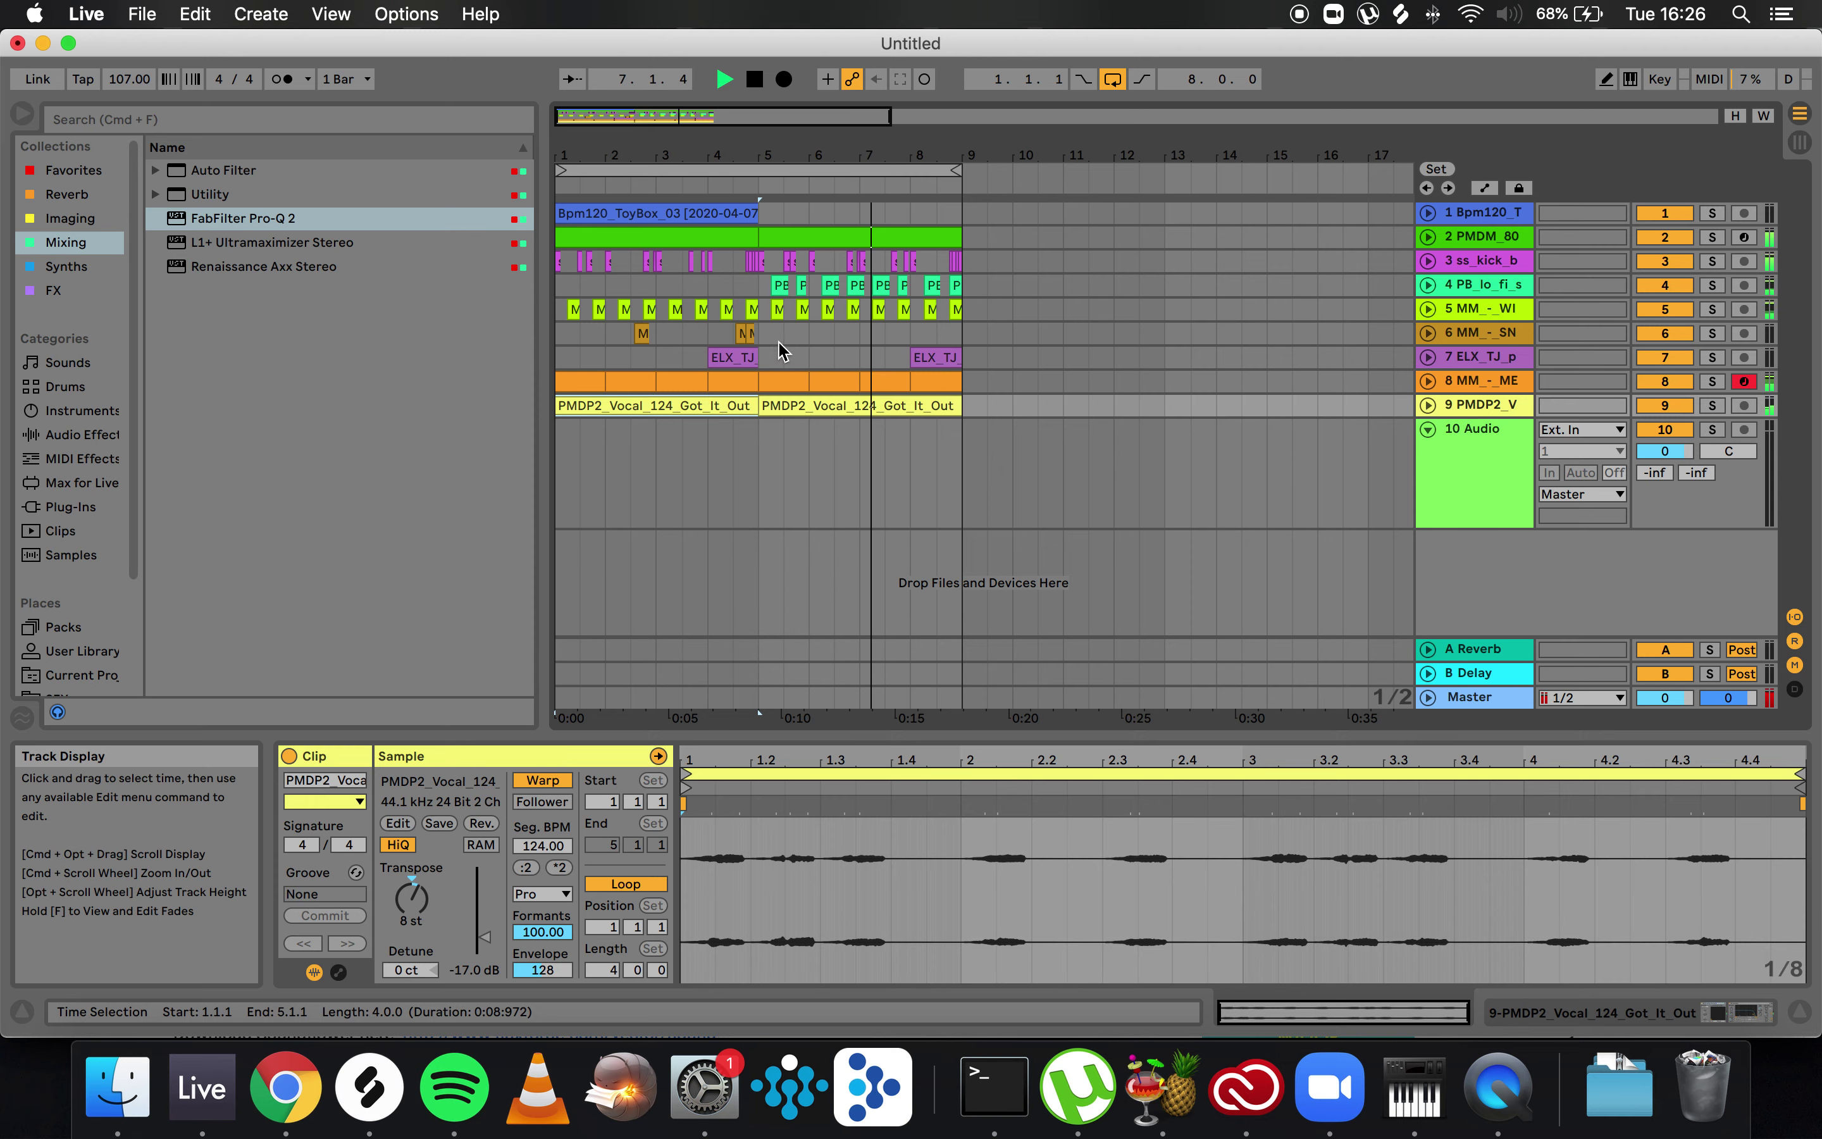
# - Copy the MM_-_SNARE1 clip from bar 2 on track 6 to 5.2.3 and play from bar 5
pyautogui.click(642, 329)
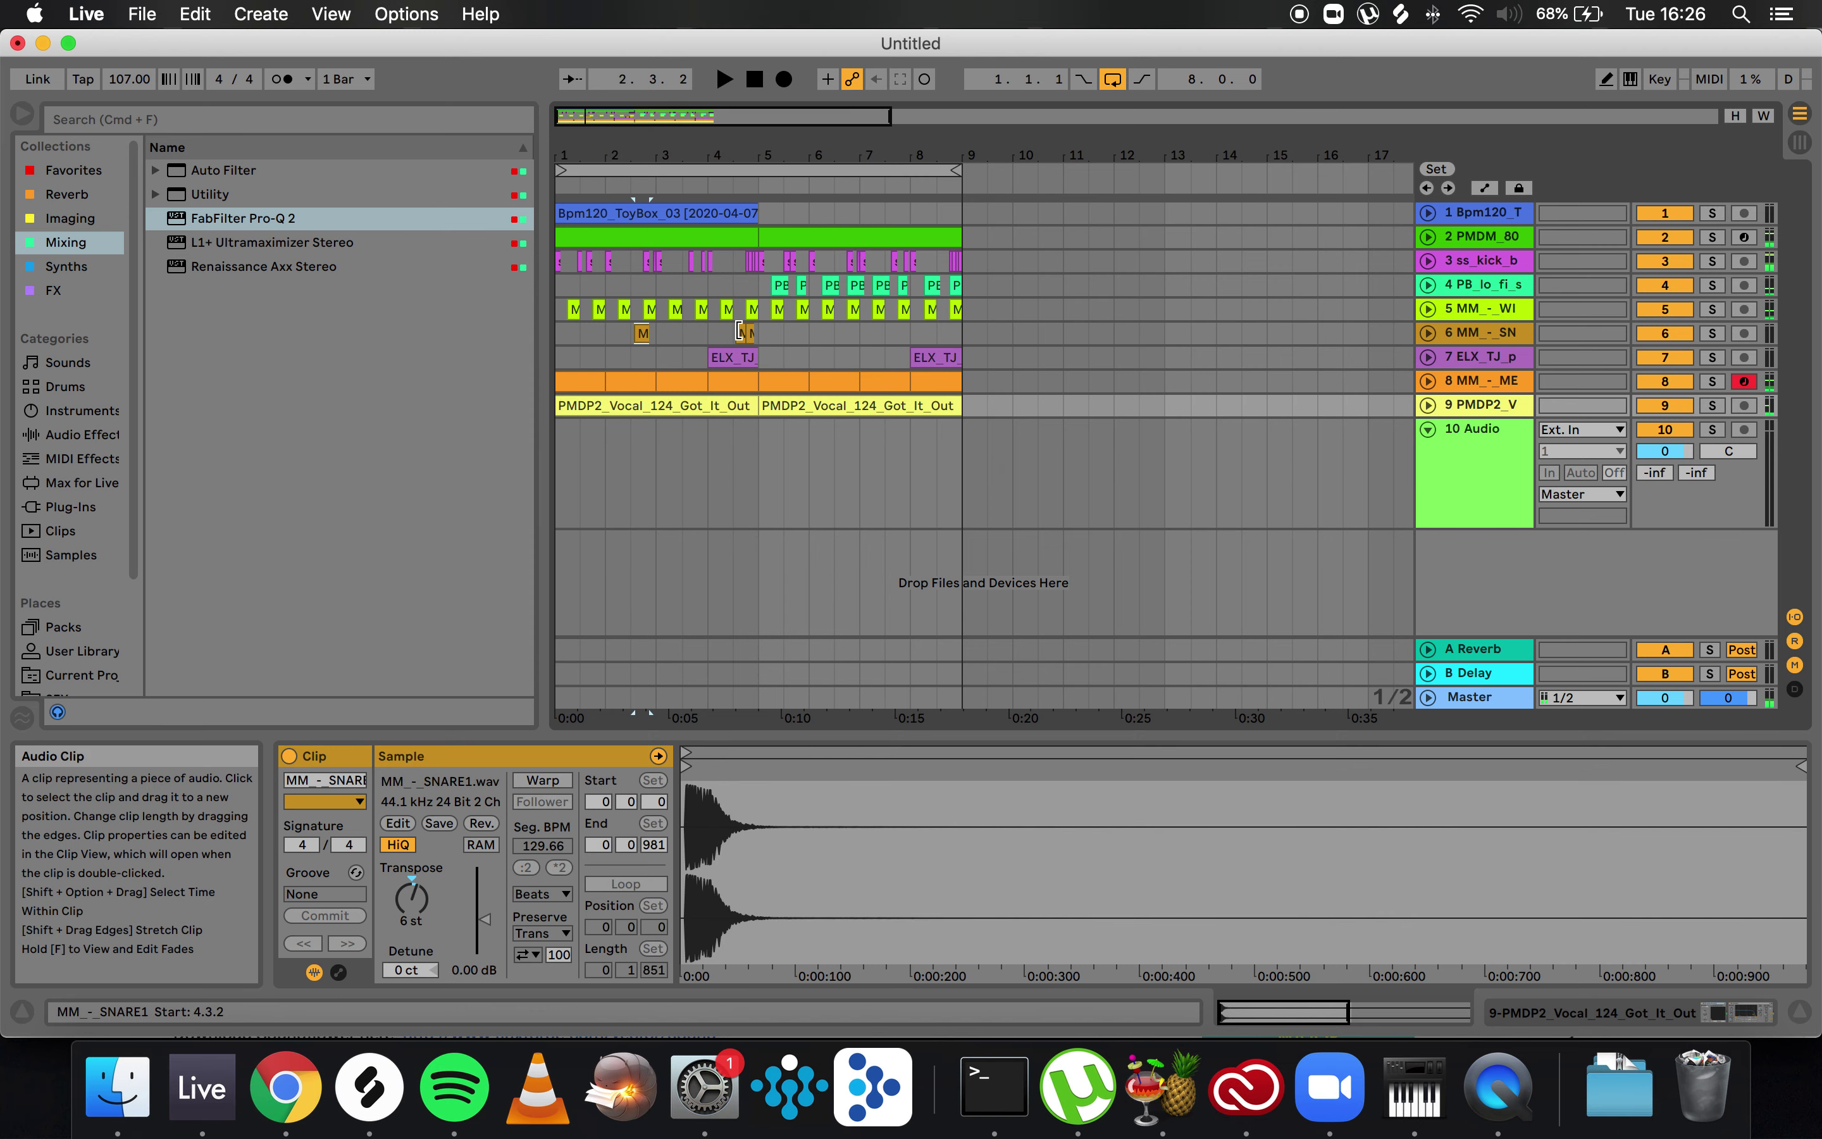
pyautogui.click(759, 328)
pyautogui.press('space')
pyautogui.scroll(3, 762, 335)
pyautogui.press('space')
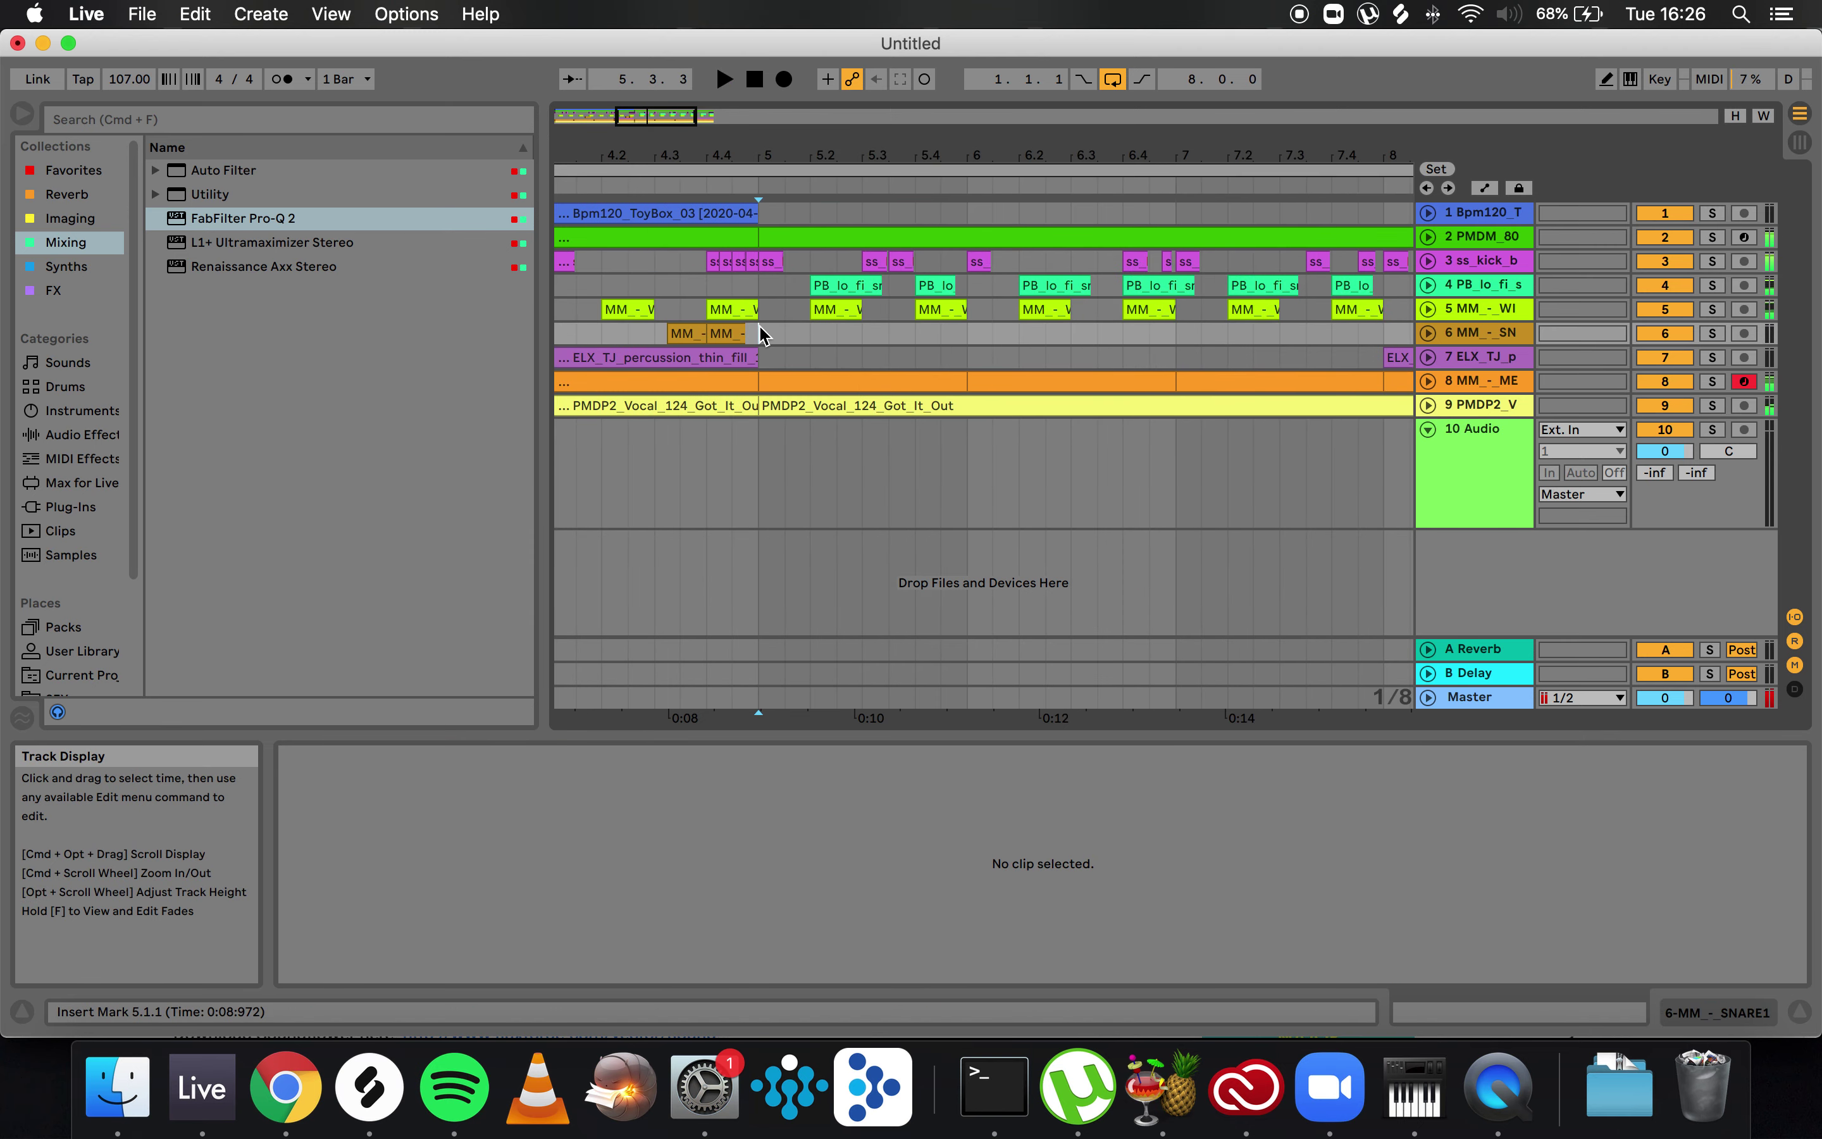
pyautogui.click(836, 335)
pyautogui.press('super+v')
pyautogui.click(762, 335)
pyautogui.press('space')
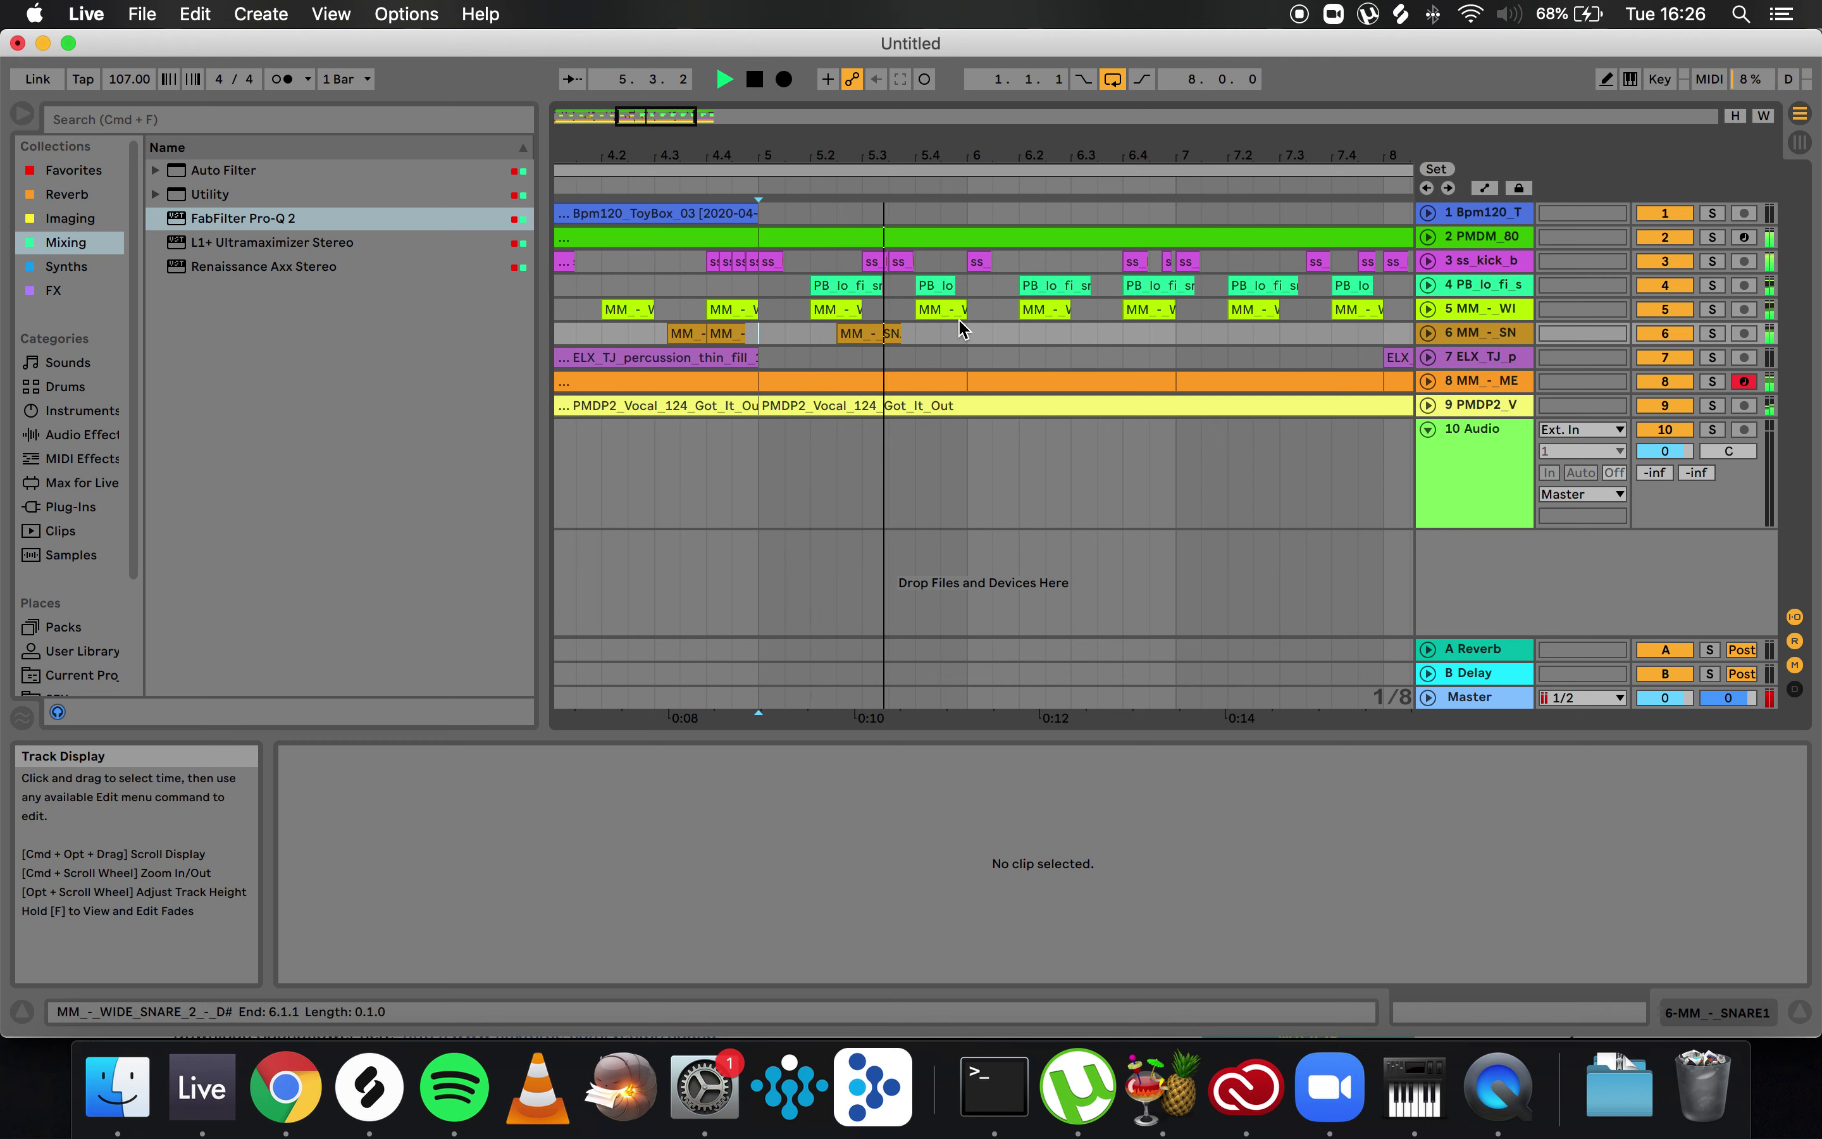
# - Copy the MM_-_SNARE1 clip at 5.2.3 to 6.3.3 and play the section from bar 5
pyautogui.moveTo(972, 337); pyautogui.dragTo(864, 343)
pyautogui.click(861, 333)
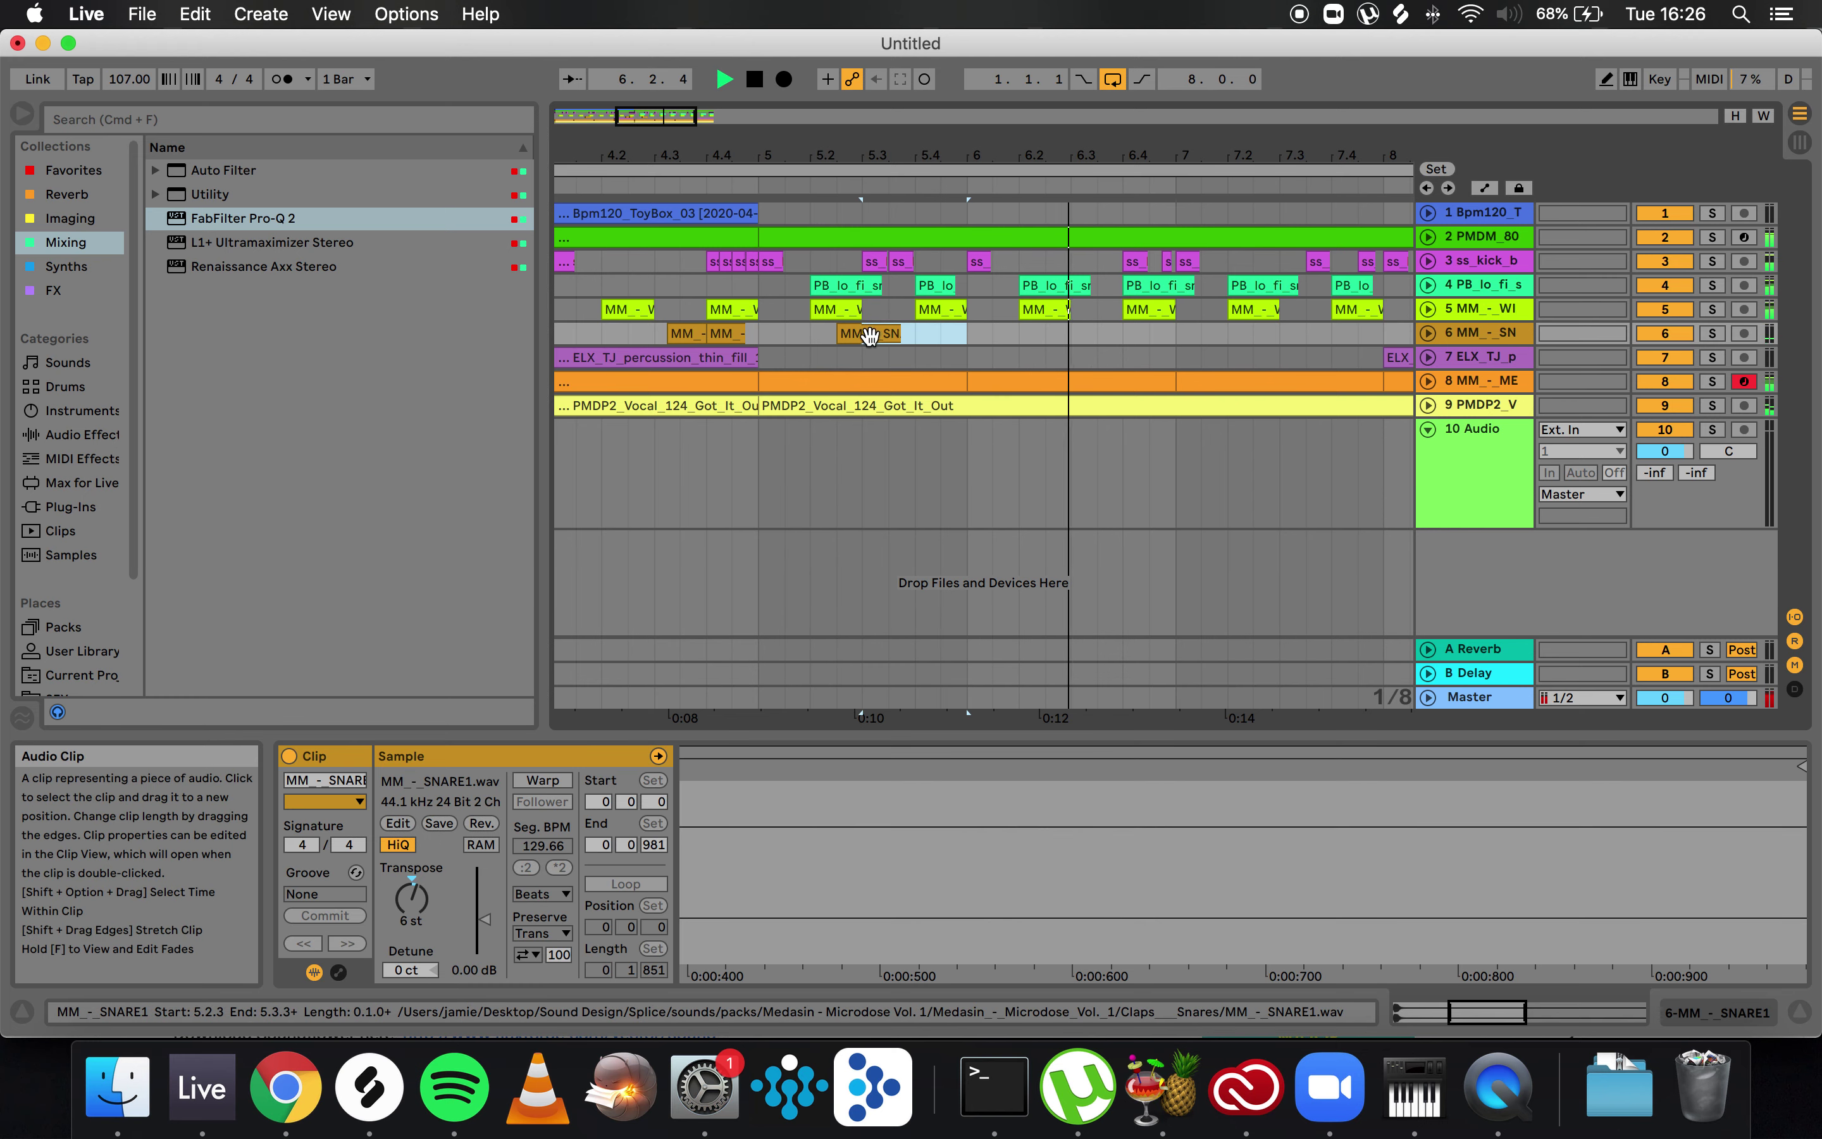
pyautogui.click(870, 337)
pyautogui.press('super+c')
pyautogui.click(1107, 336)
pyautogui.press('super+v')
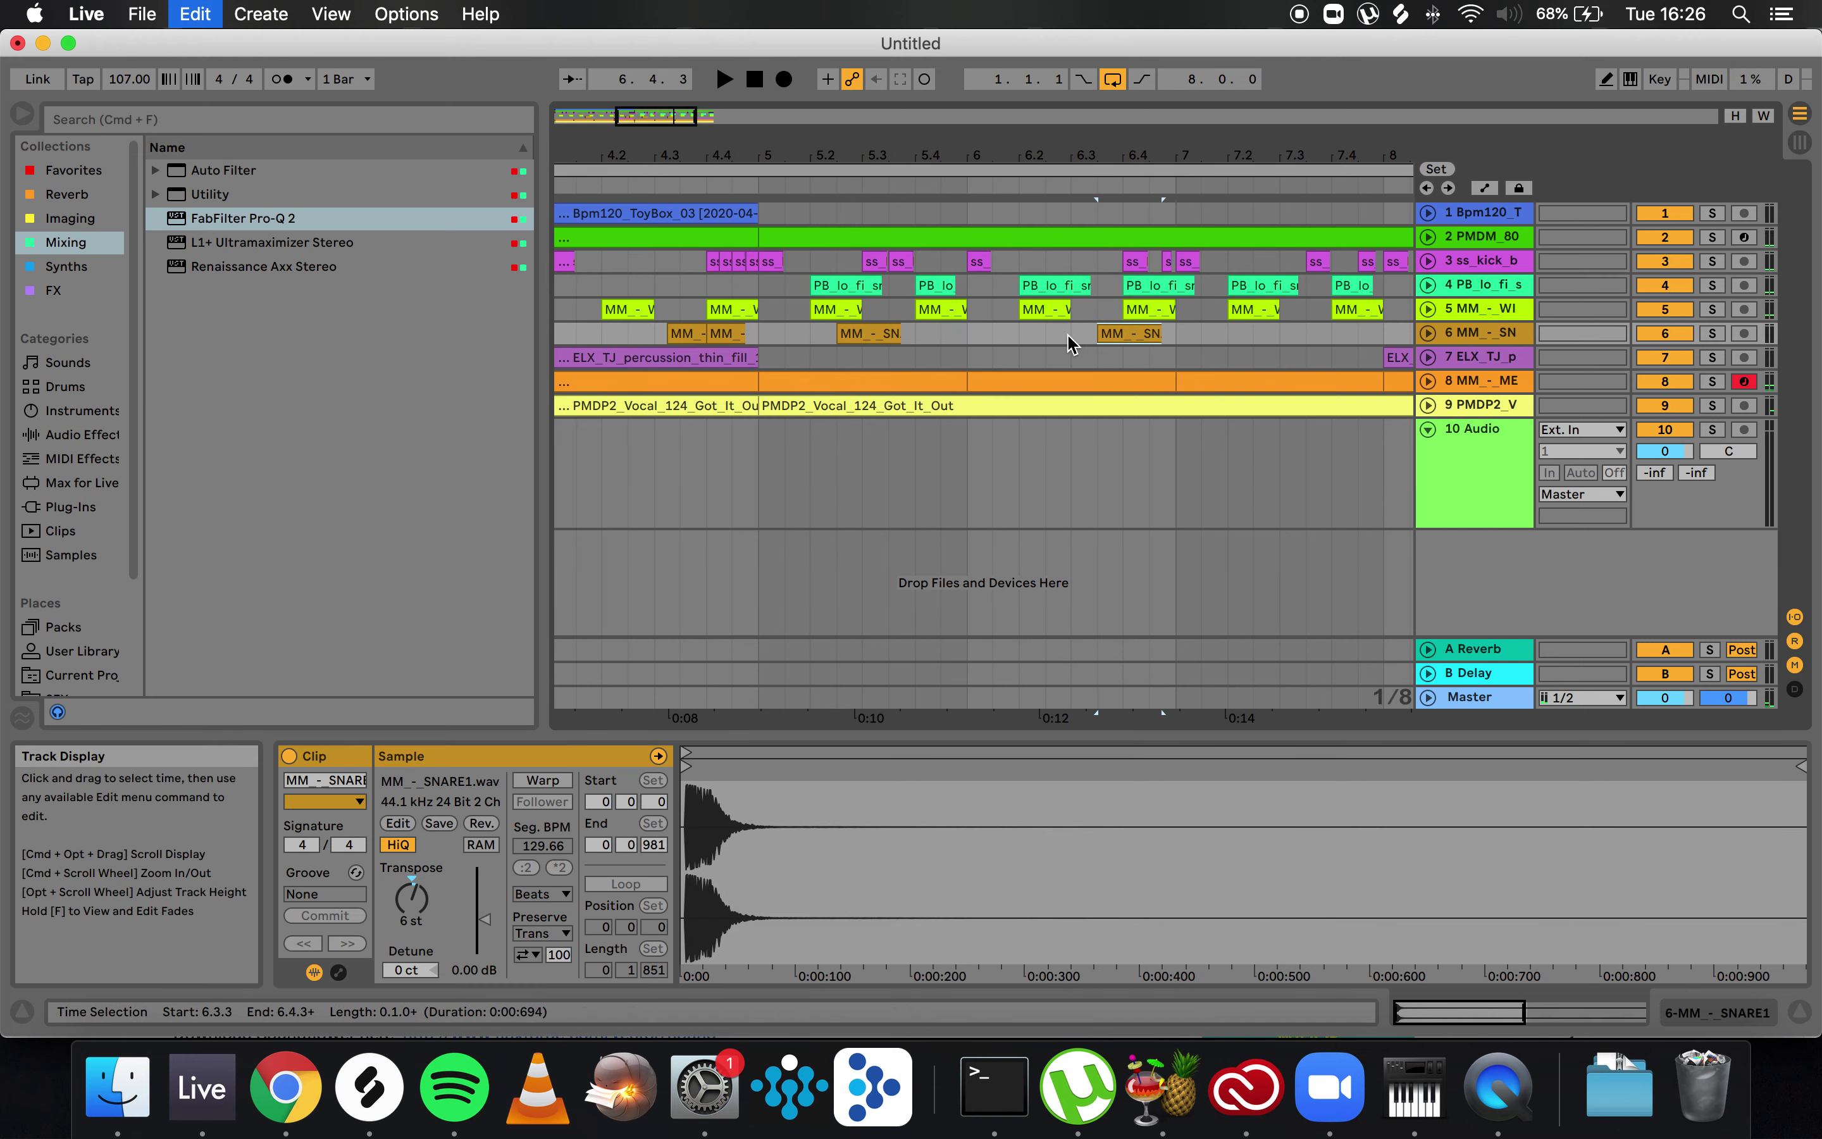
pyautogui.click(1068, 336)
pyautogui.press('space')
pyautogui.press('space')
pyautogui.click(761, 343)
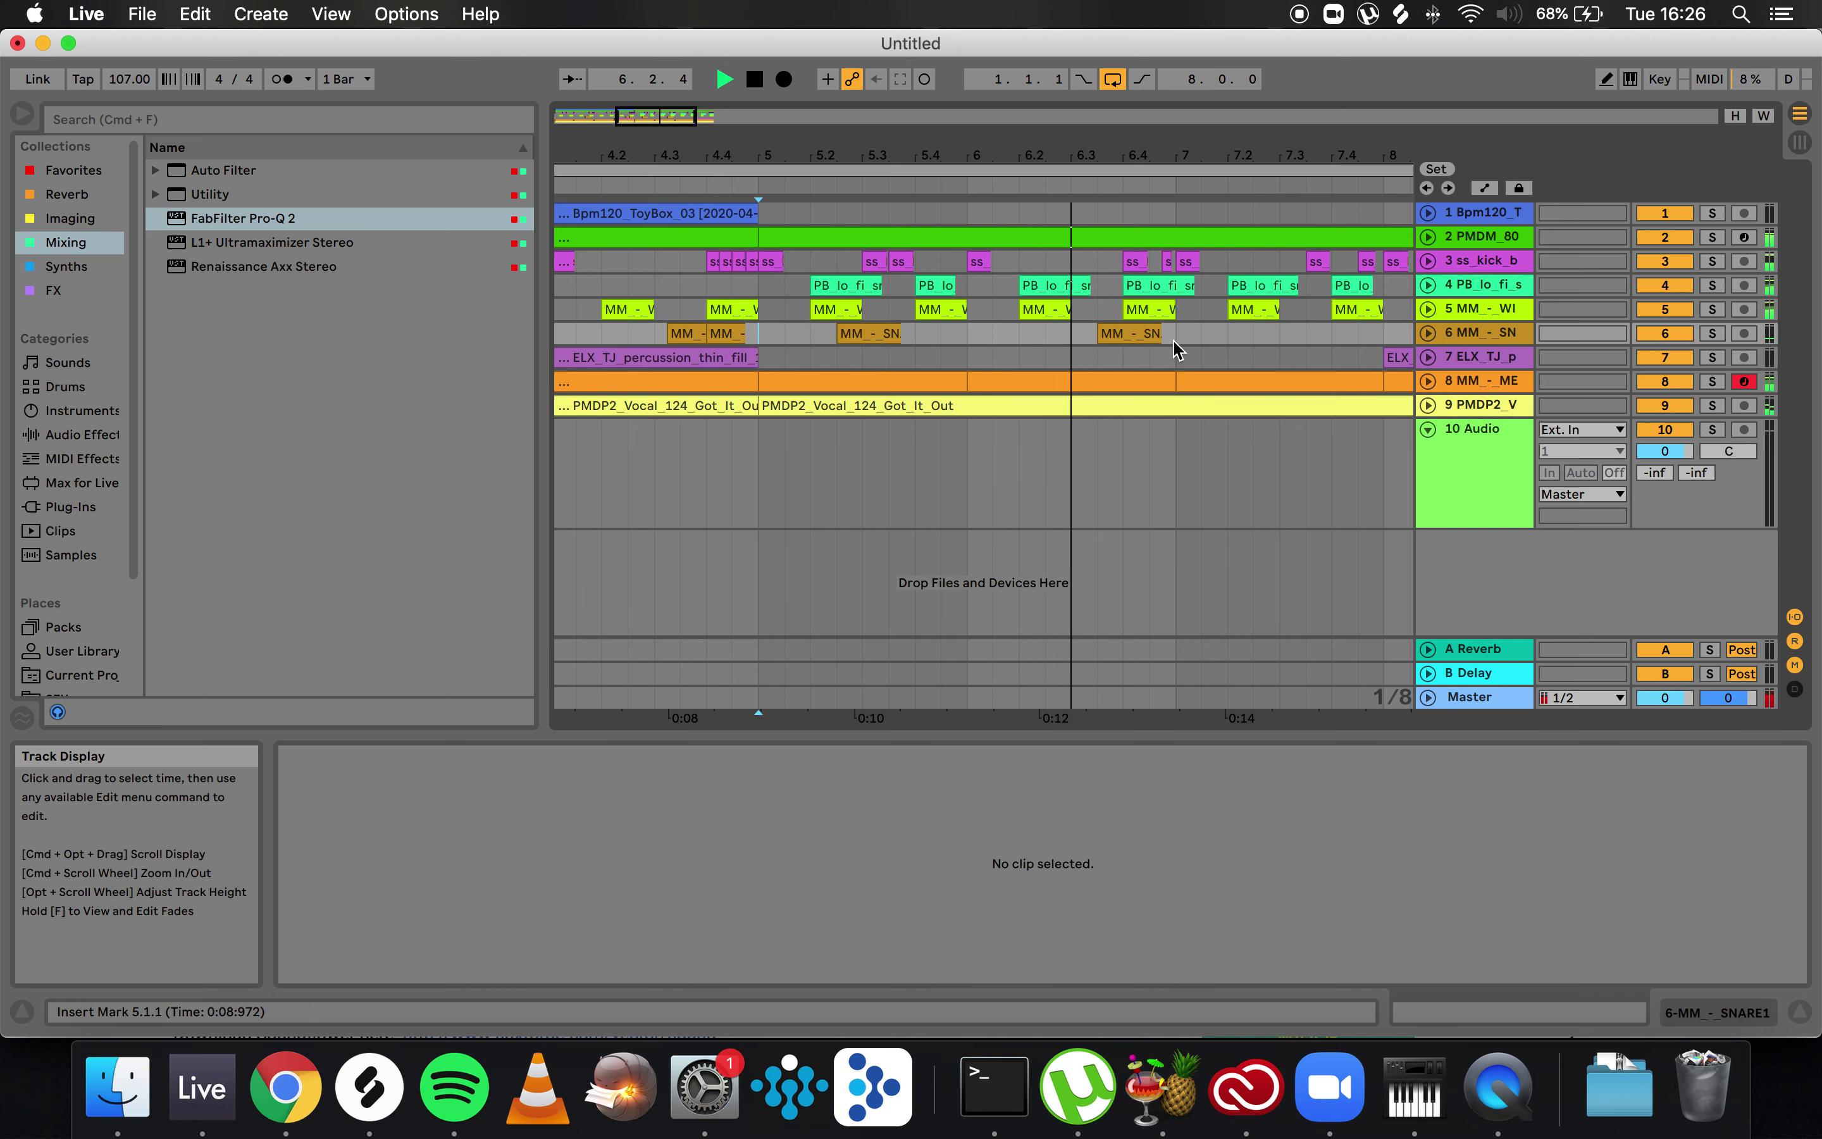
# - Try to duplicate the two MM_-_SNARE1 clips of bars 5 and 6 into bars 7 and 8, and undo it
pyautogui.moveTo(1176, 343); pyautogui.dragTo(767, 340)
pyautogui.press('super+d')
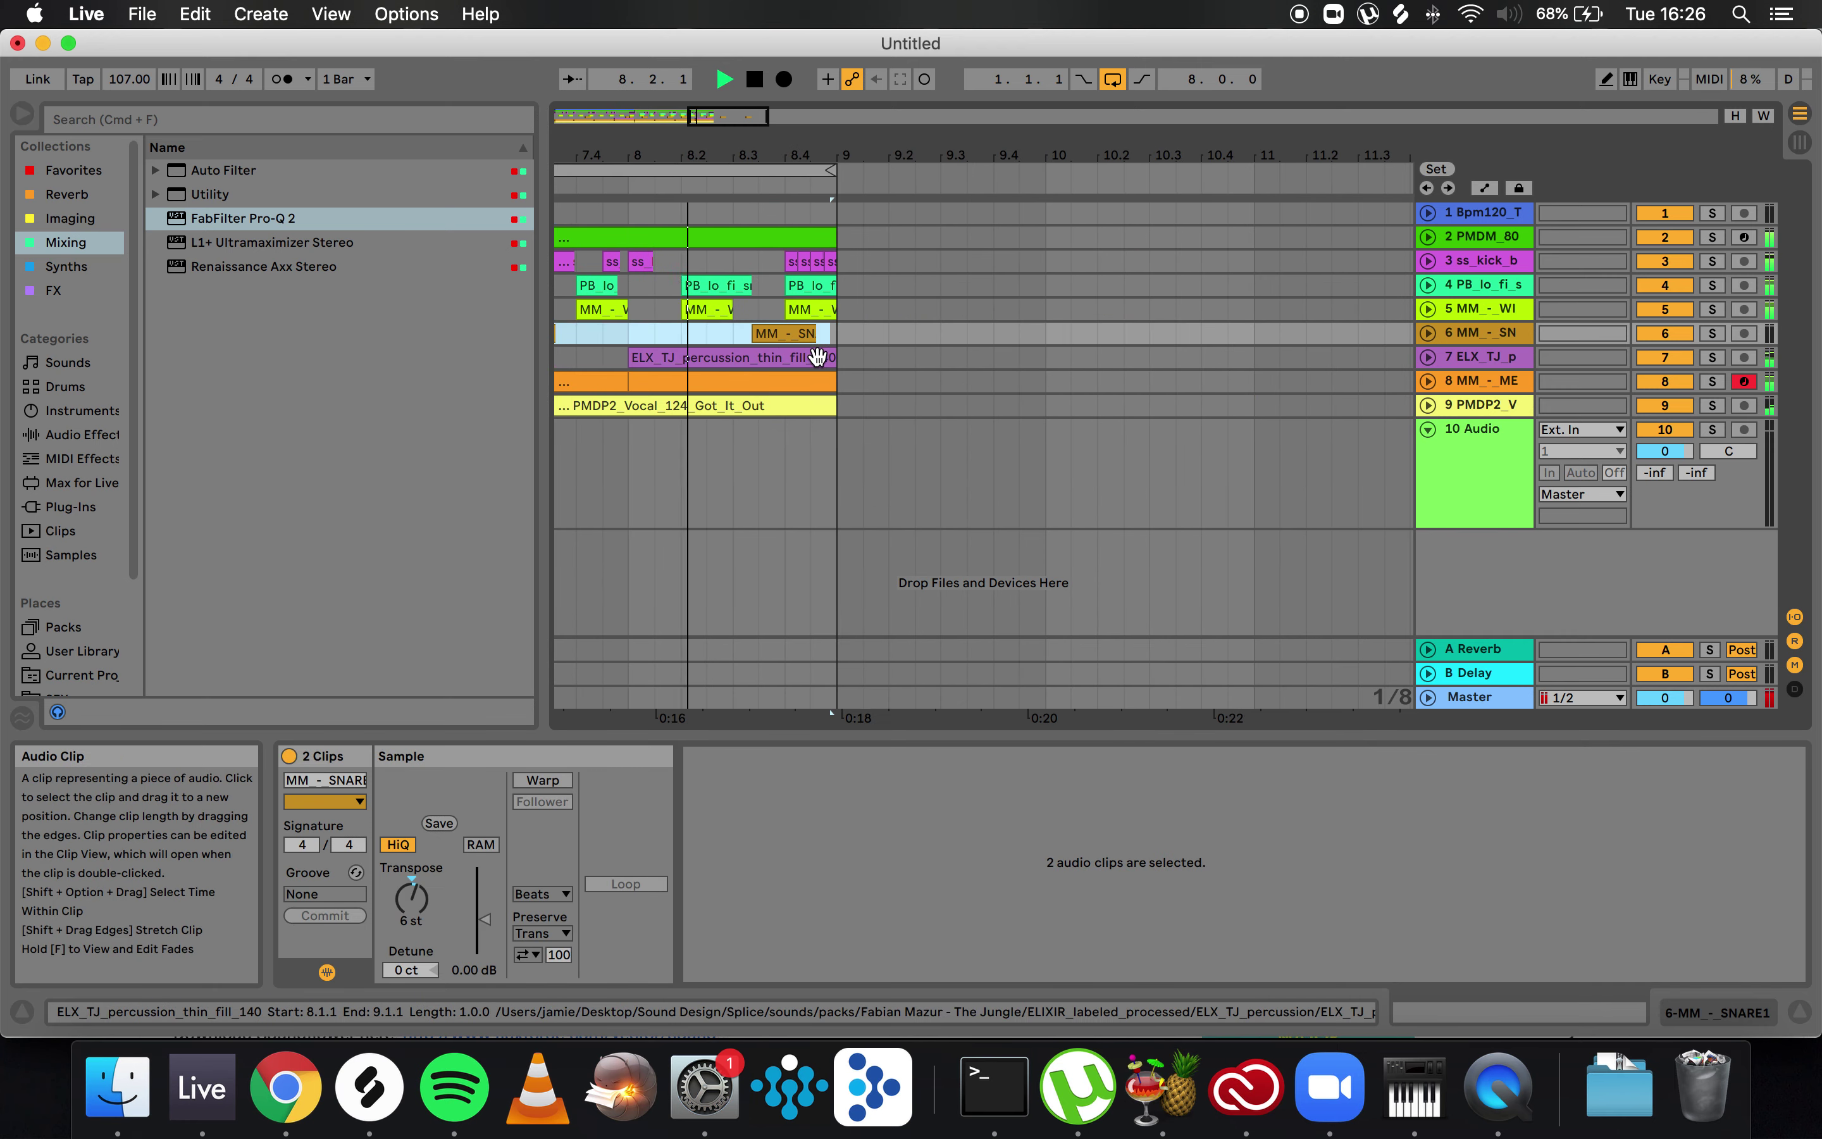
pyautogui.hscroll(-3, 859, 369)
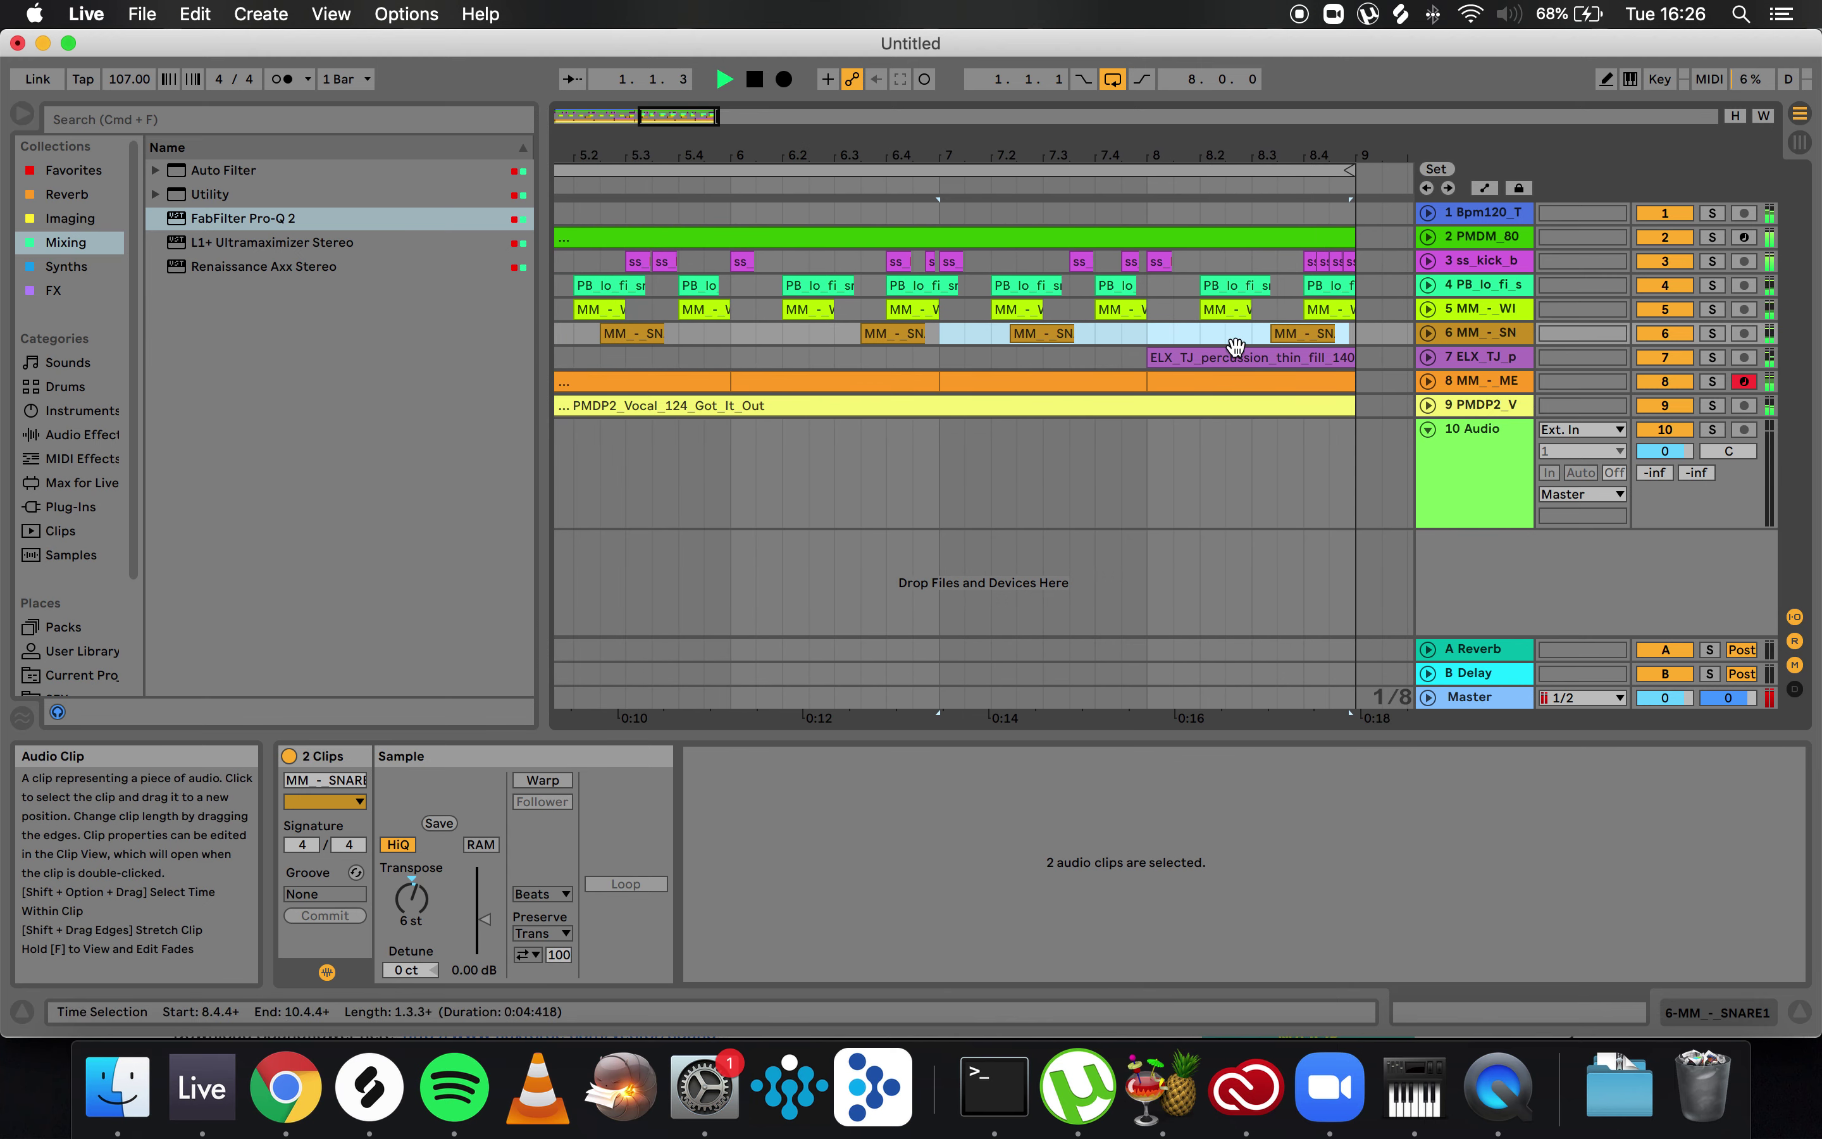
pyautogui.press('space')
pyautogui.press('cmd+z')
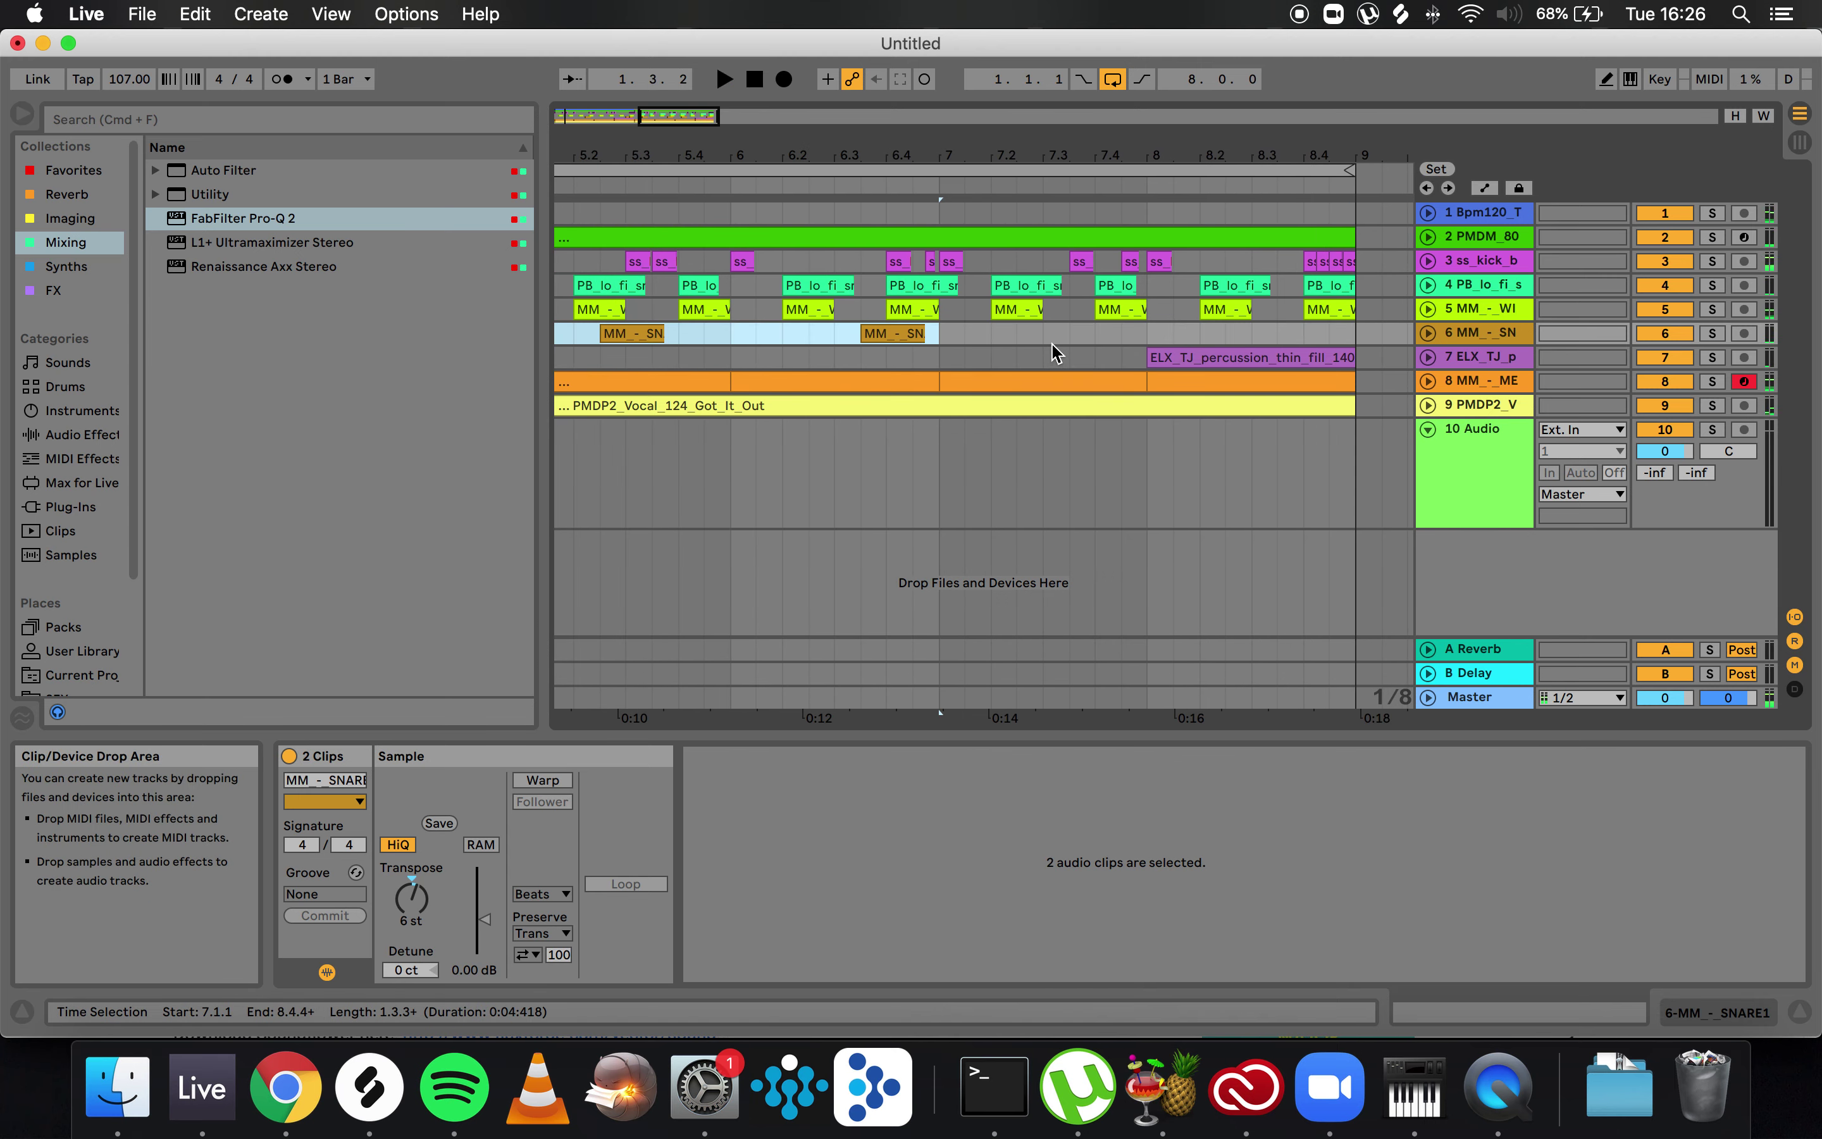
# - Duplicate bars 5 and 6 of the MM_-_SNARE1 track so its clips repeat in bars 7 and 8
pyautogui.hscroll(-8, 1056, 353)
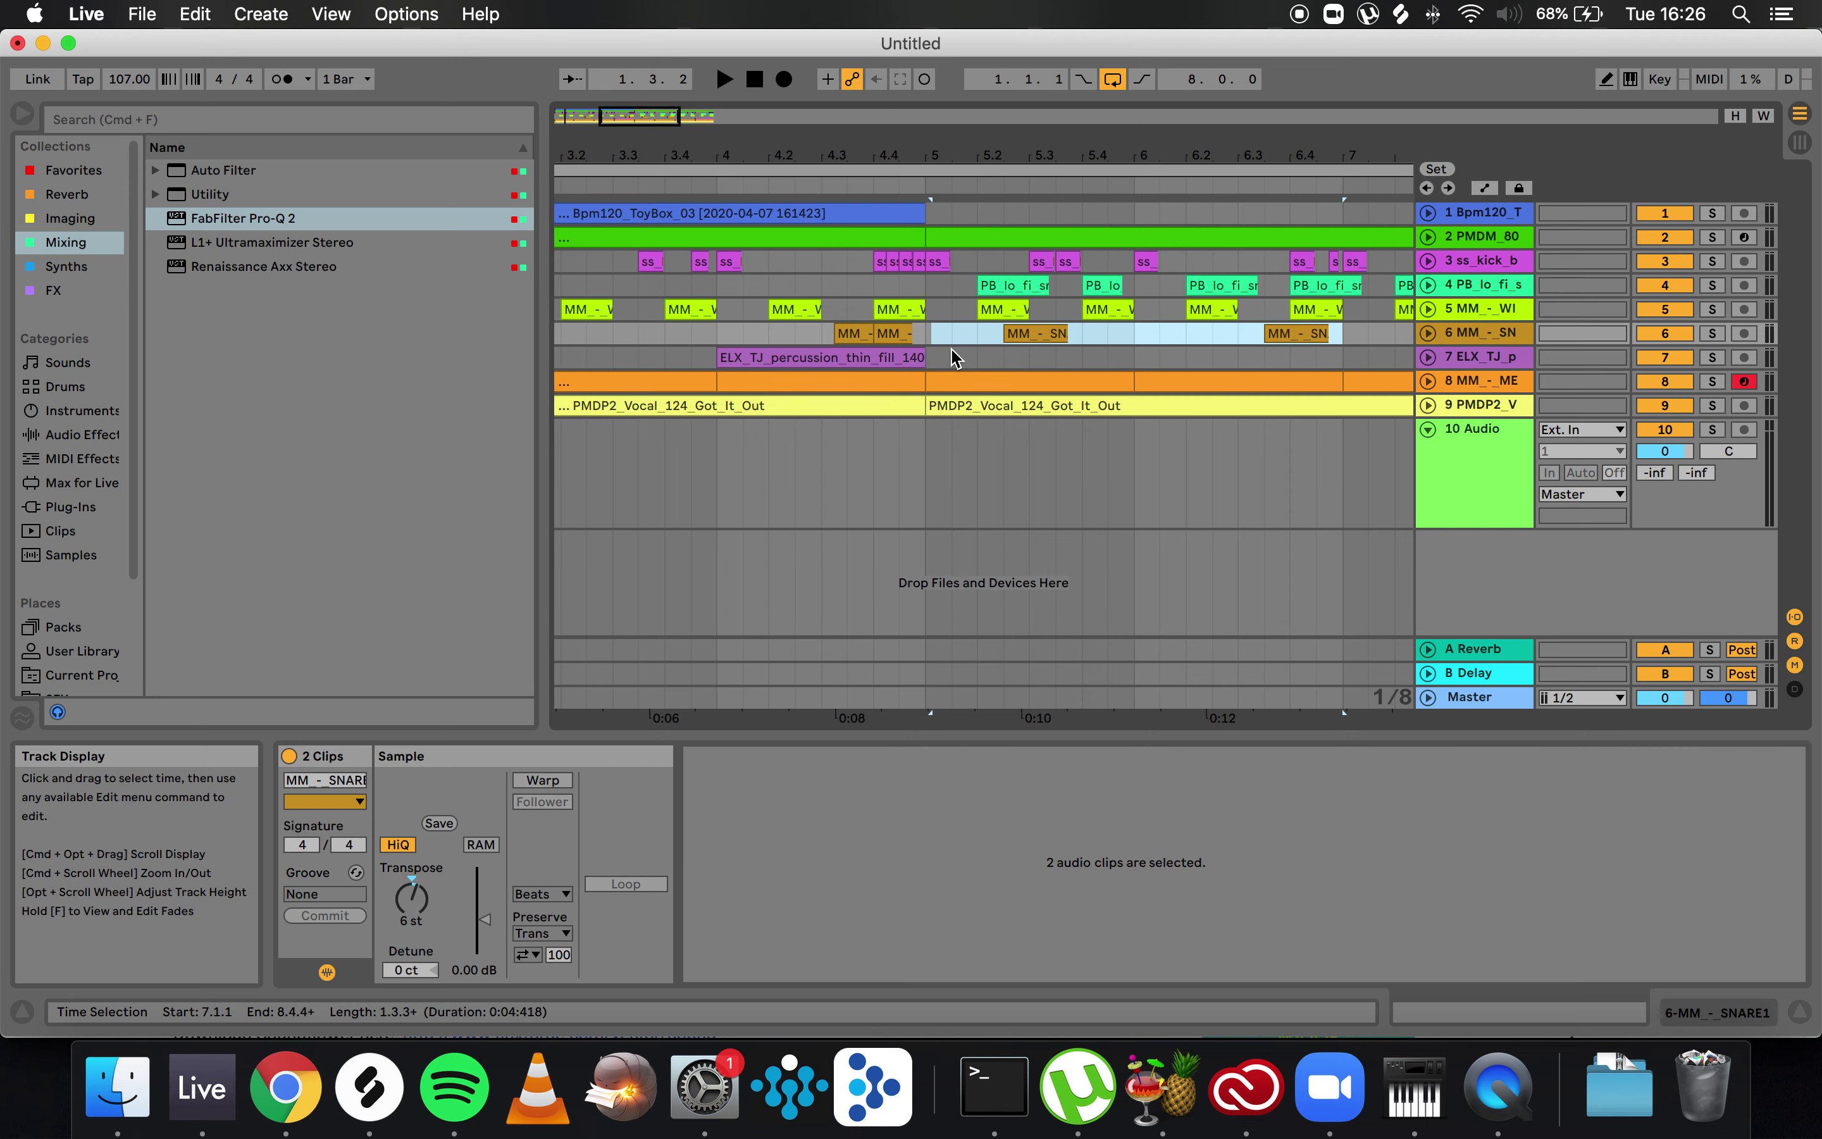
pyautogui.press('super+d')
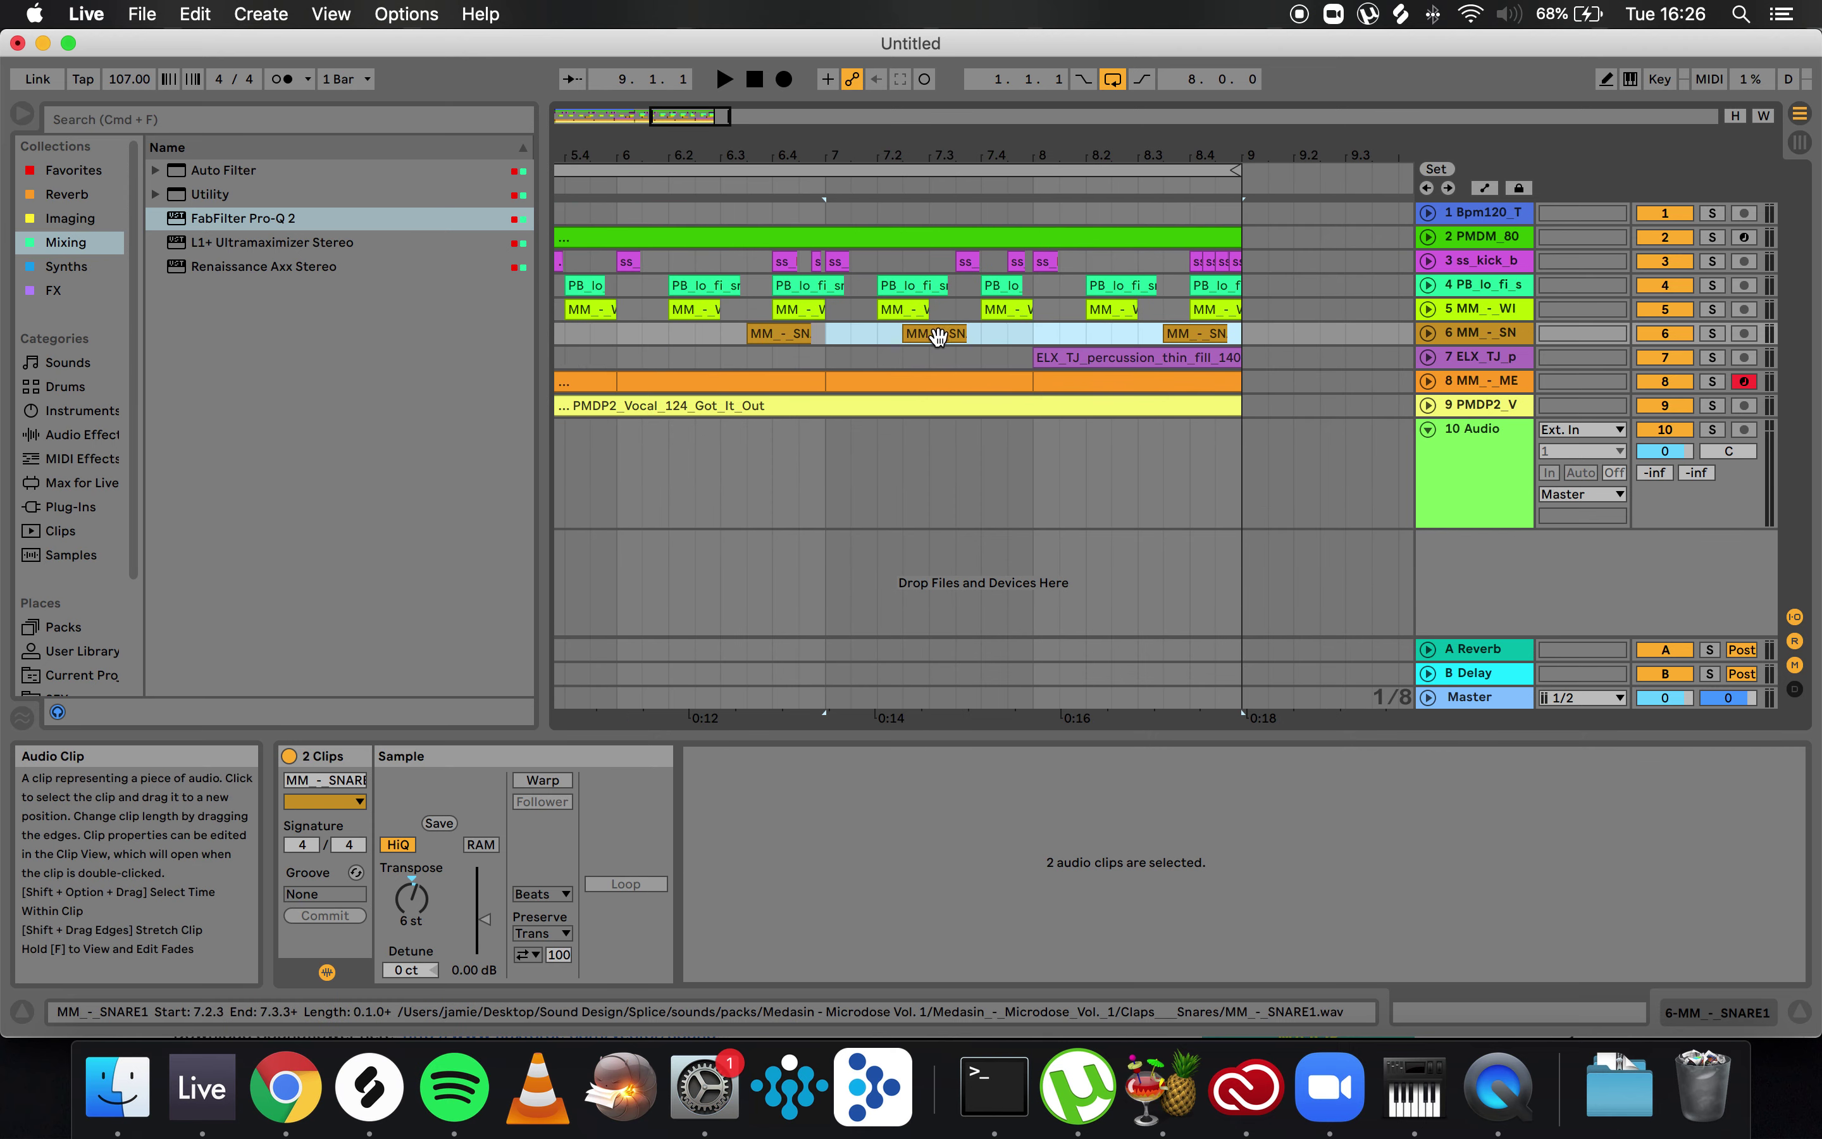
pyautogui.hscroll(-8, 938, 337)
# - Set the loop to the four bars from 5.1.1 to 9.1.1 and play it
pyautogui.click(776, 339)
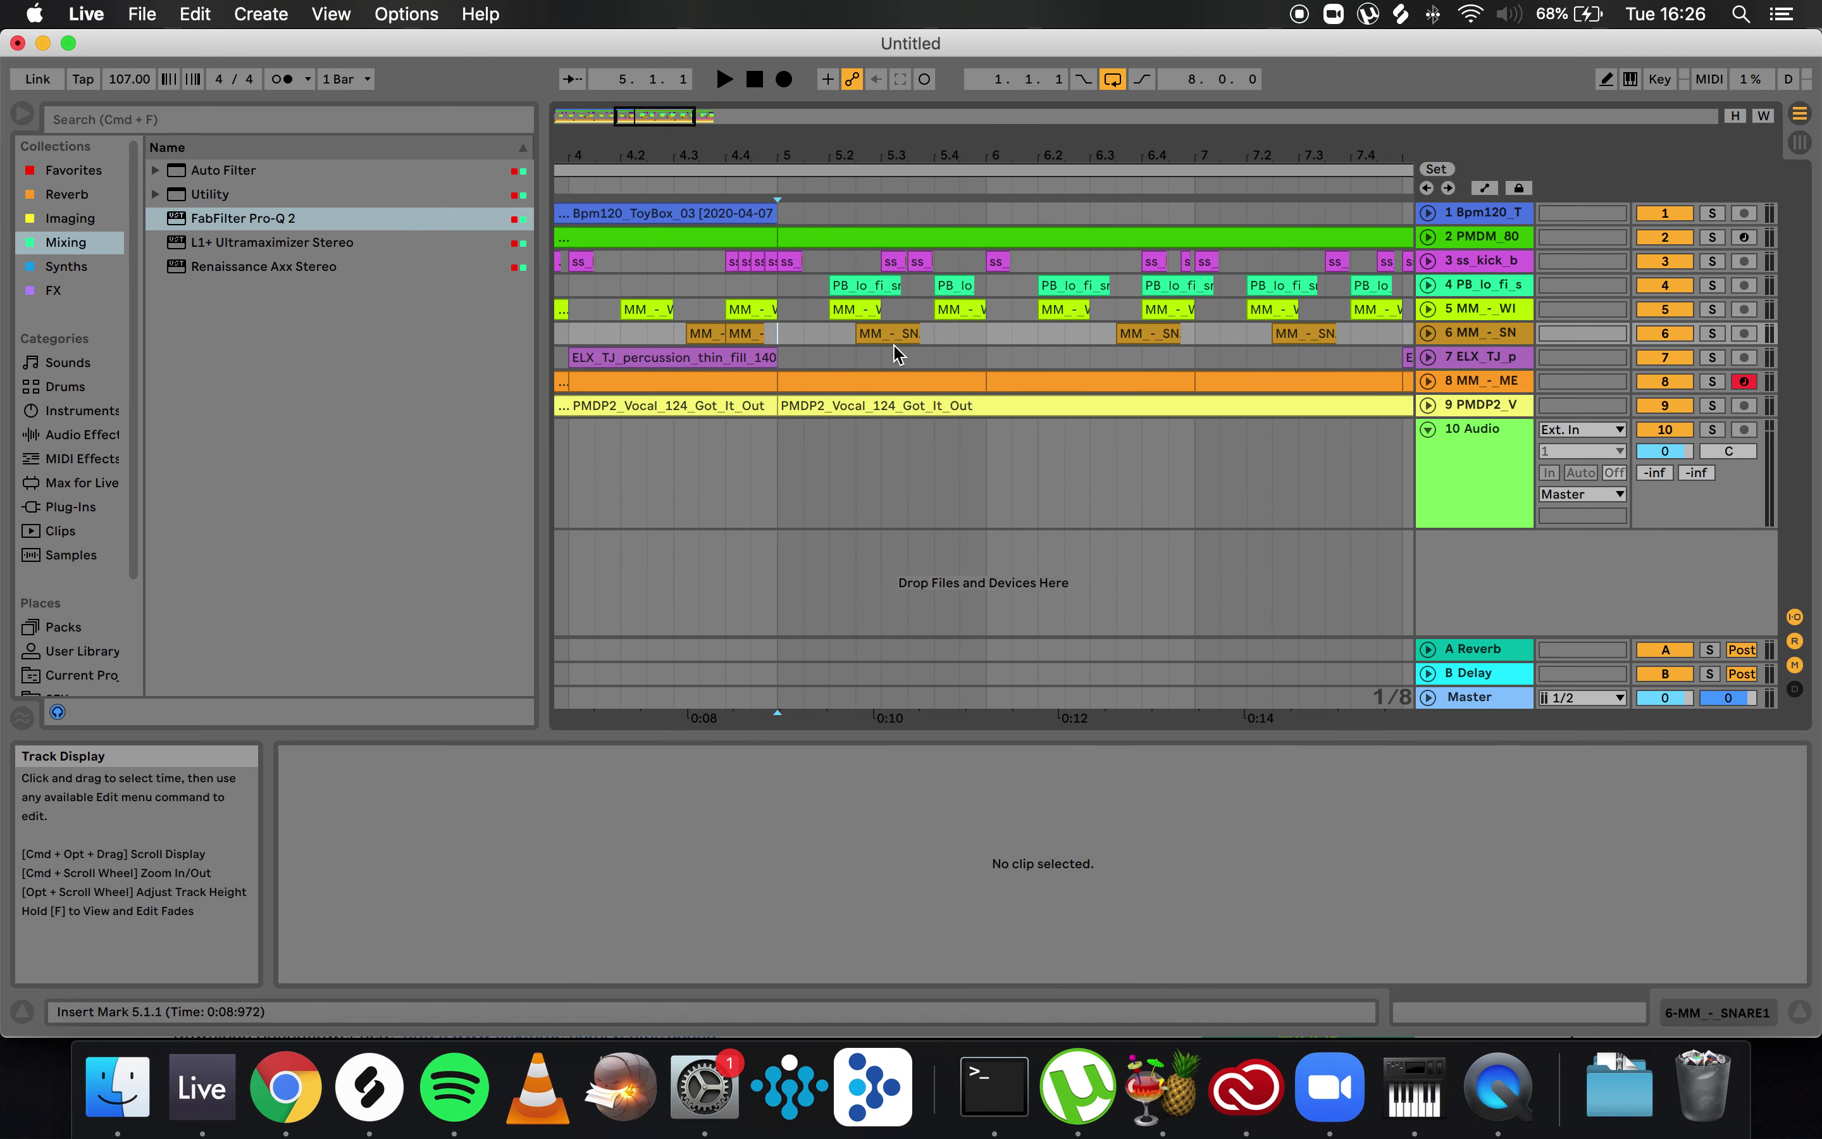
pyautogui.press('-')
pyautogui.press('-')
pyautogui.keyDown('shift'); pyautogui.click(1108, 339); pyautogui.keyUp('shift')
pyautogui.press('super+l')
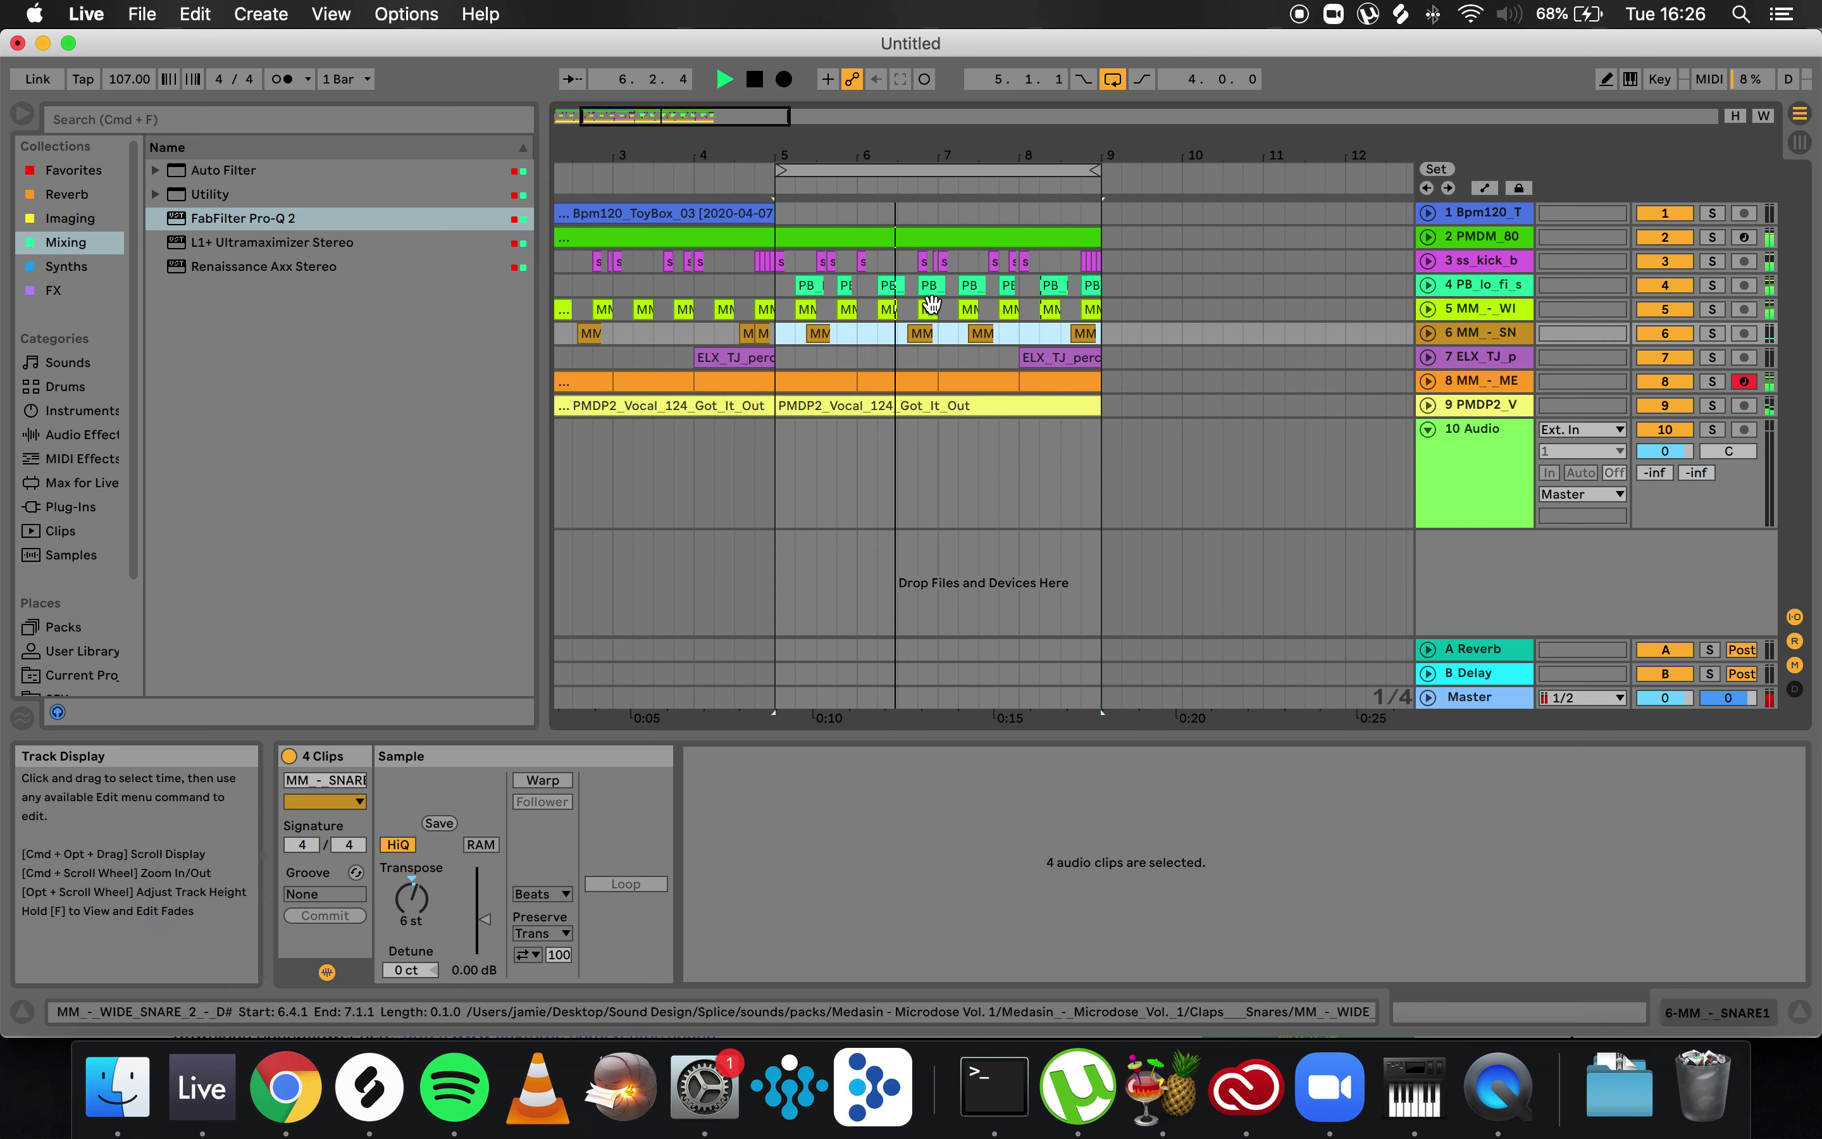
# - Move the MM_-_SNARE1 clip at 6.3.3 to 6.4.3 and play the result from bar 6
pyautogui.click(922, 338)
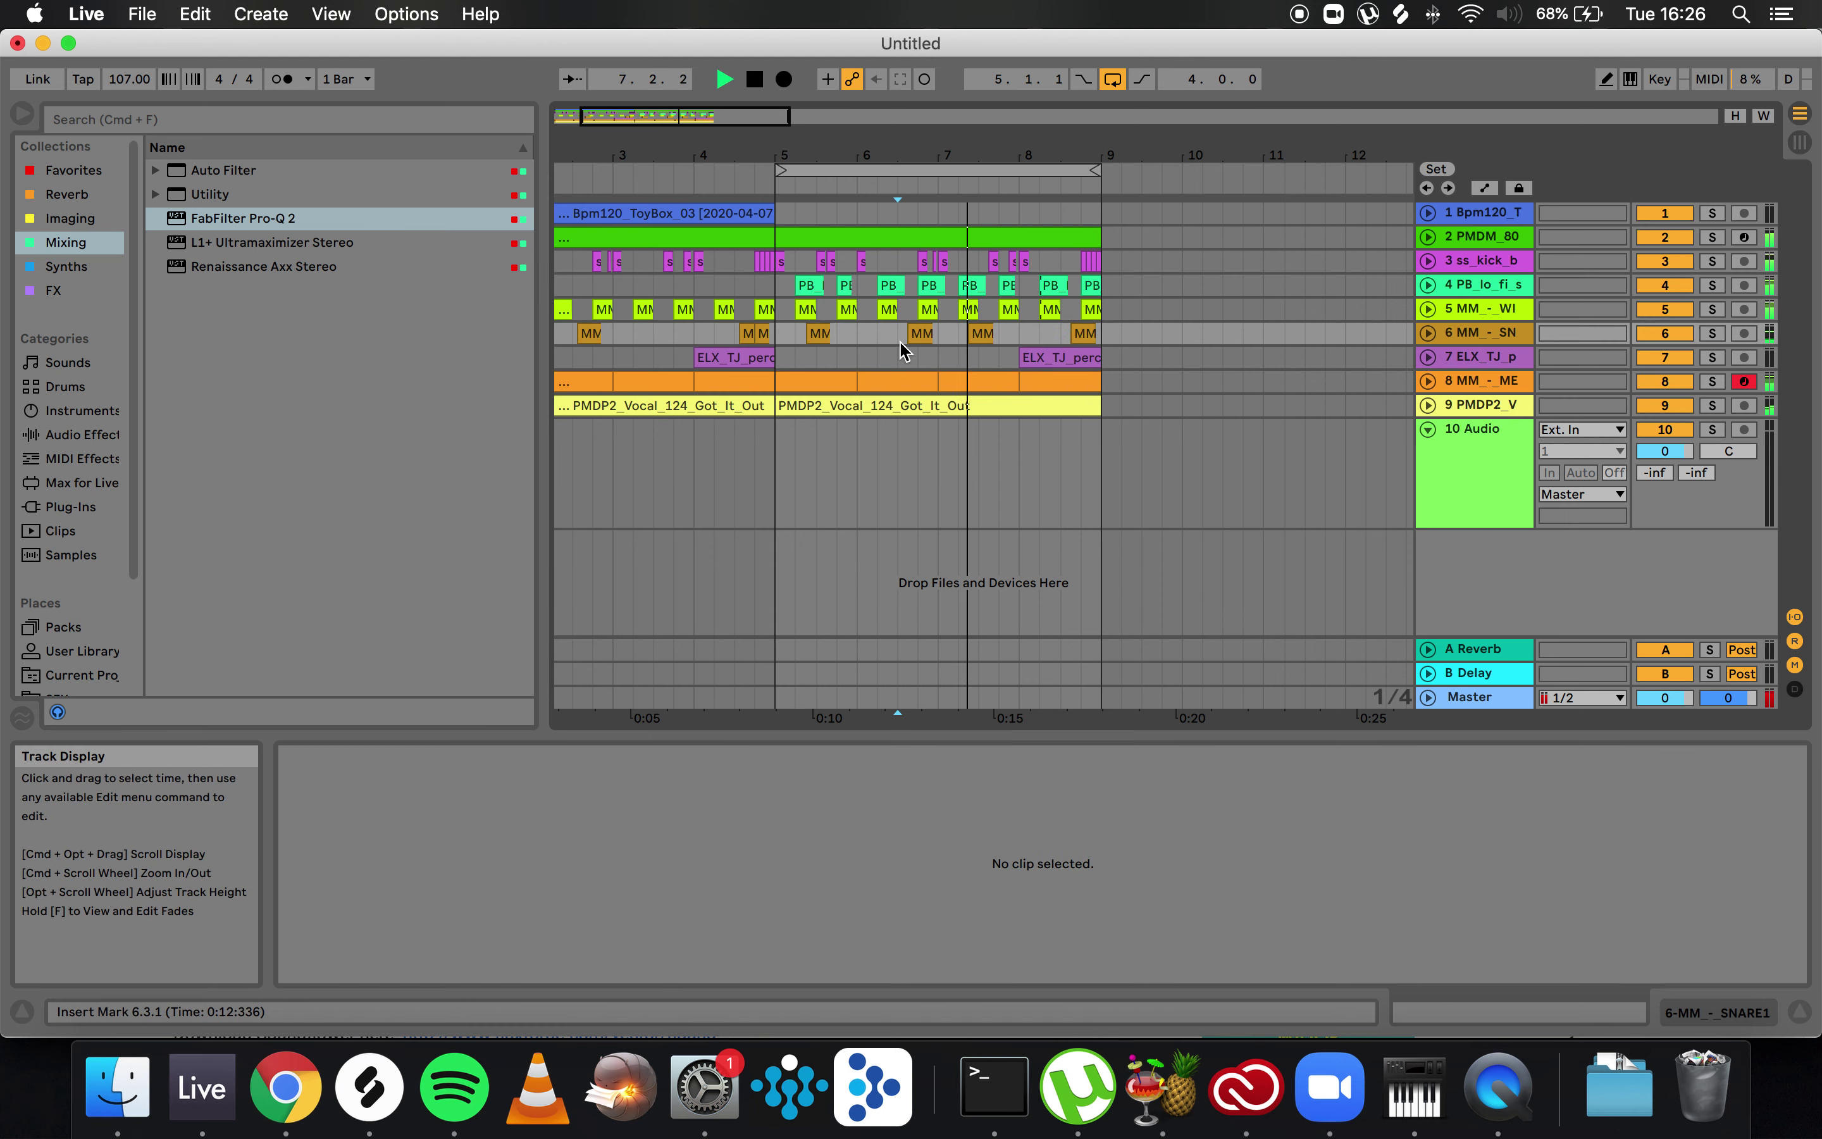
pyautogui.press('+')
pyautogui.press('+')
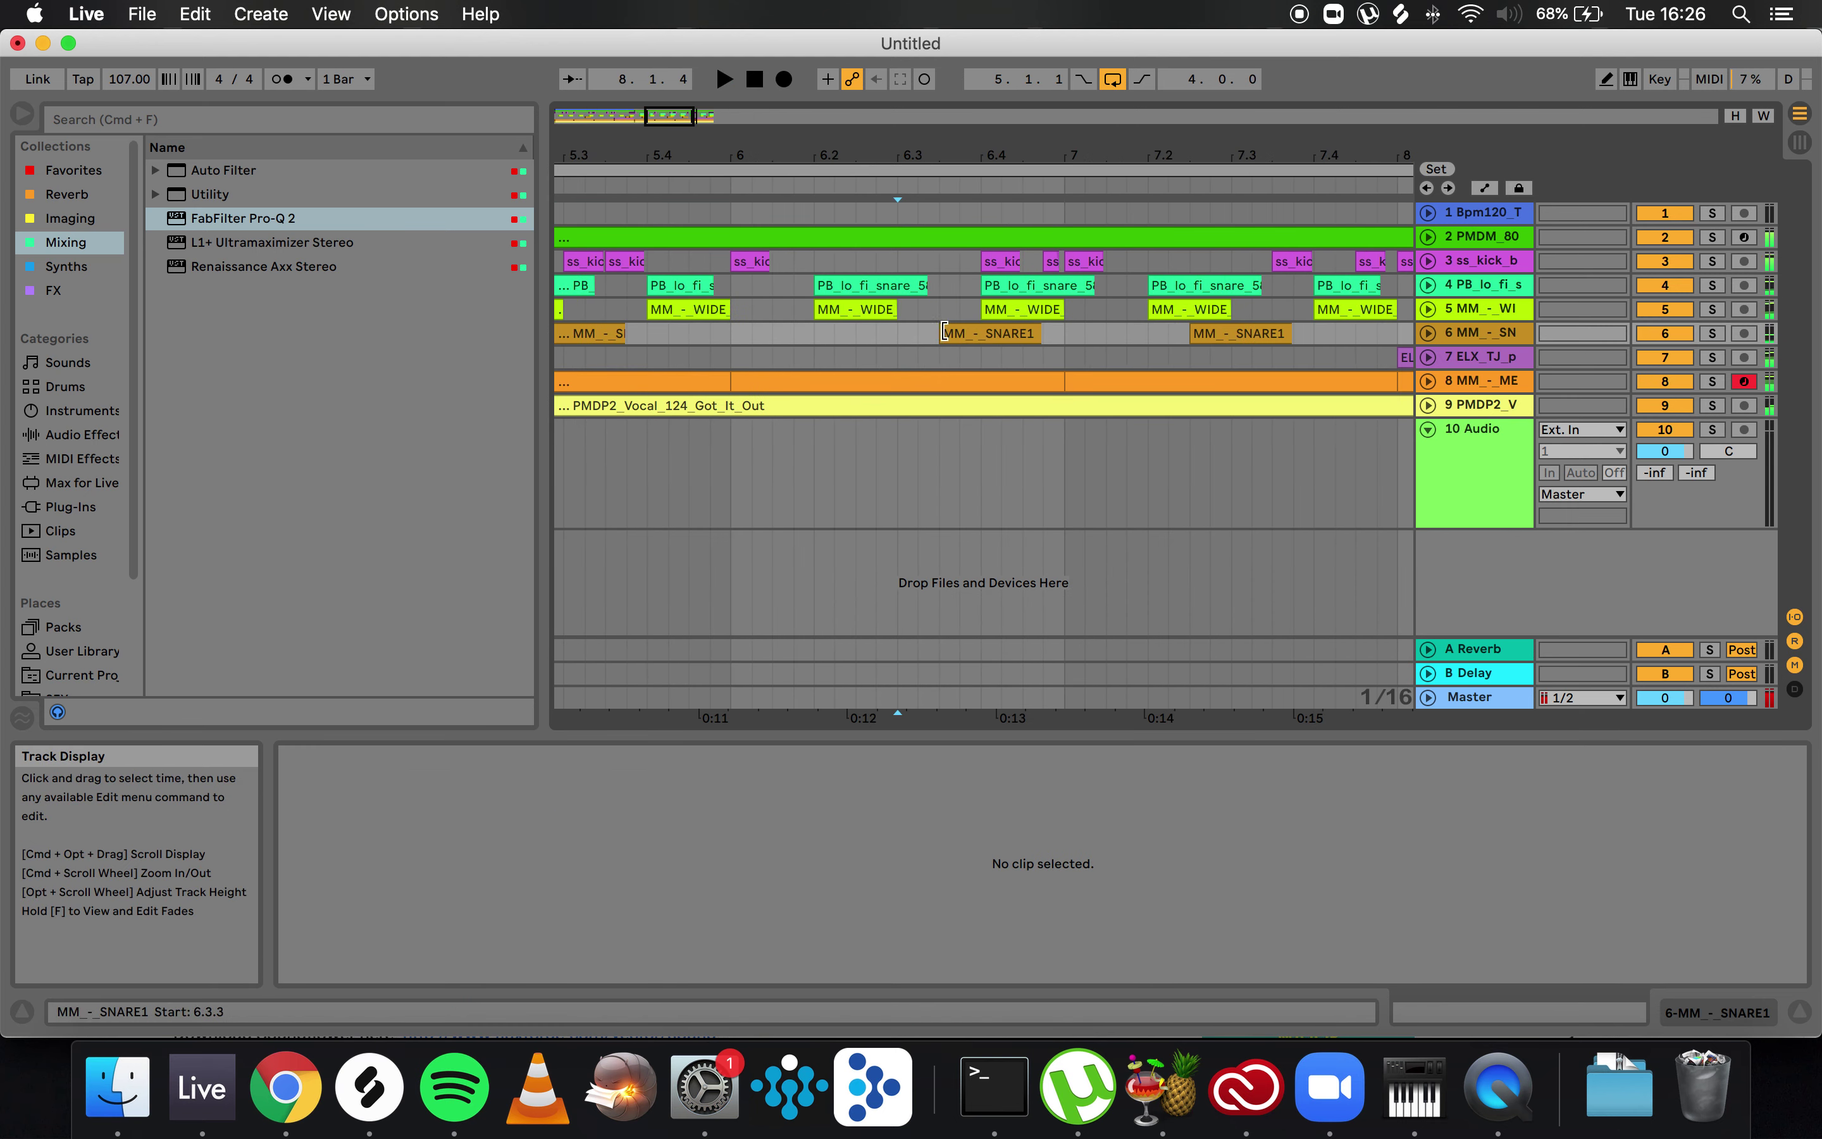
pyautogui.press('space')
pyautogui.moveTo(968, 332); pyautogui.dragTo(1066, 347)
pyautogui.click(751, 335)
pyautogui.press('space')
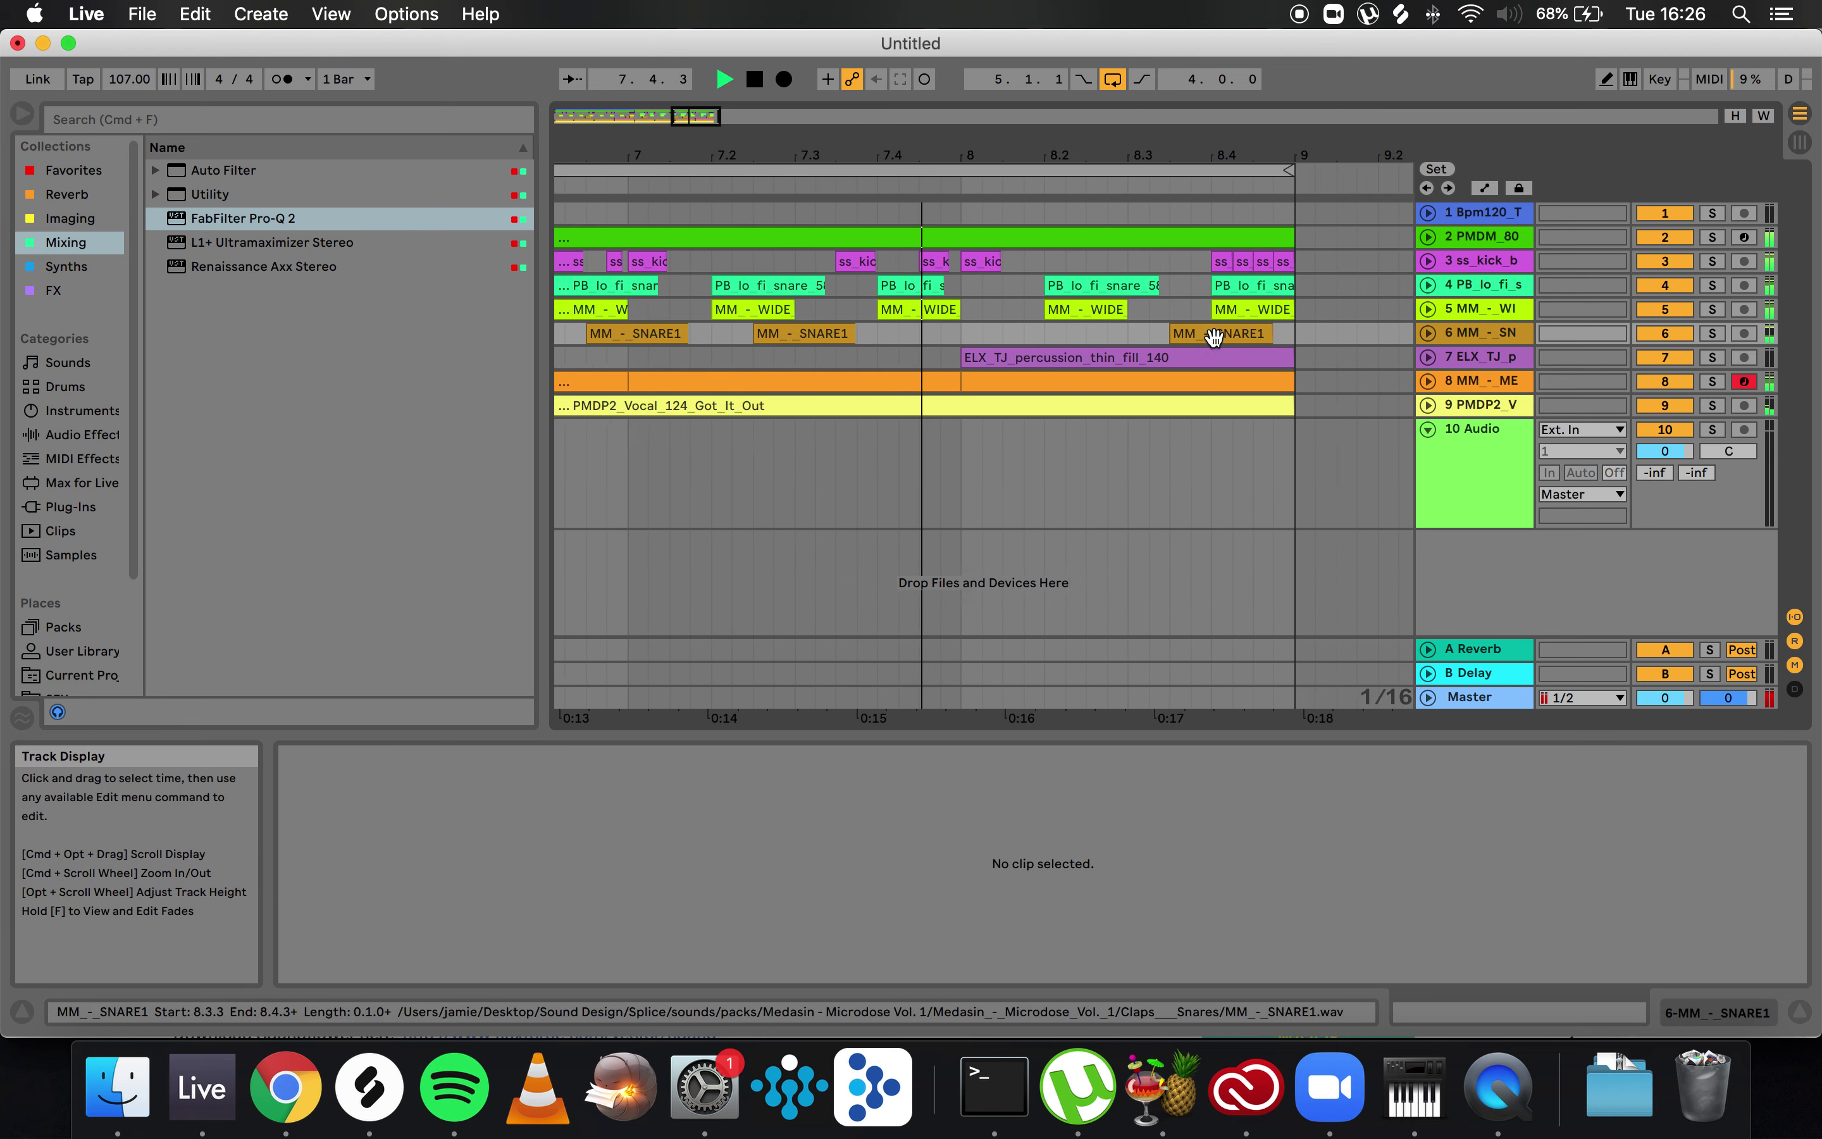
# - Move the MM_-_SNARE1 clip at 8.3.3 to 8.4.3, and play the transition into the second section from 4.1.1
pyautogui.moveTo(1214, 336); pyautogui.dragTo(1226, 336)
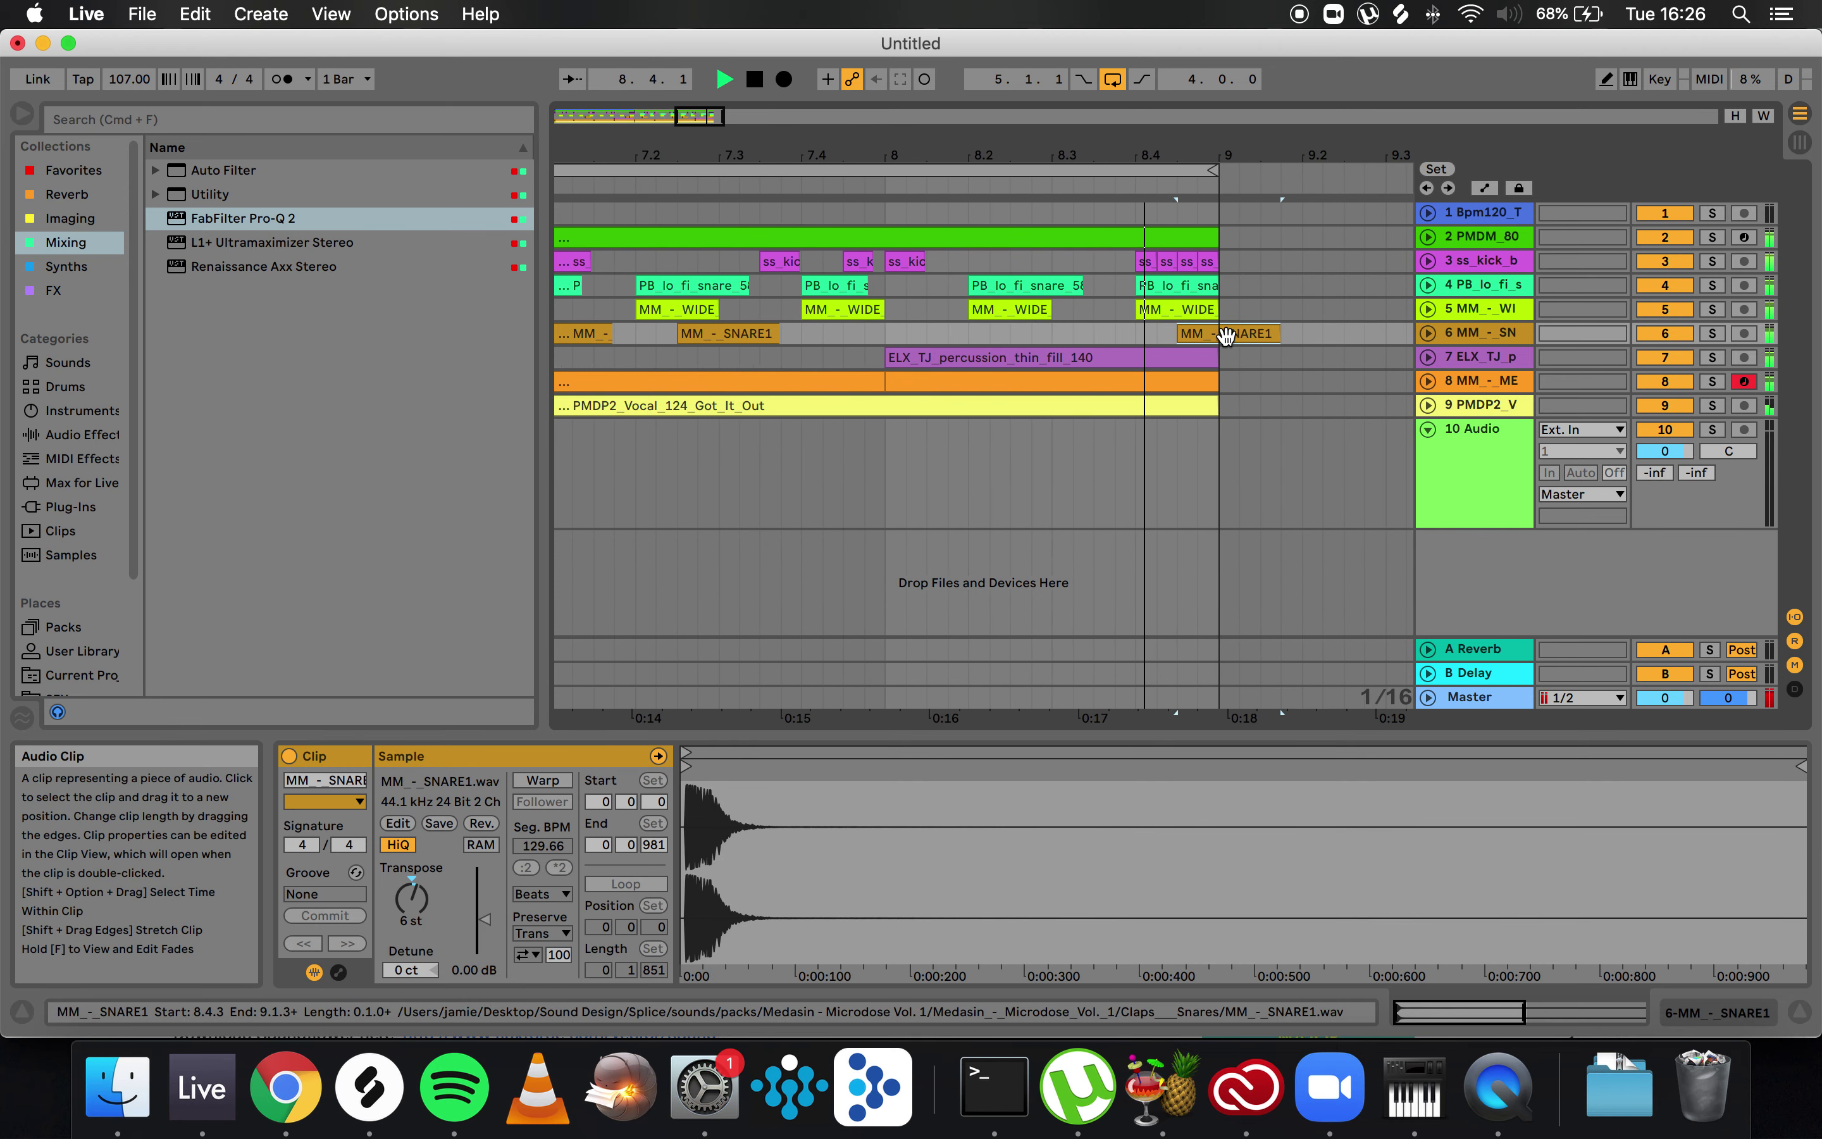
pyautogui.click(1132, 340)
pyautogui.press('space')
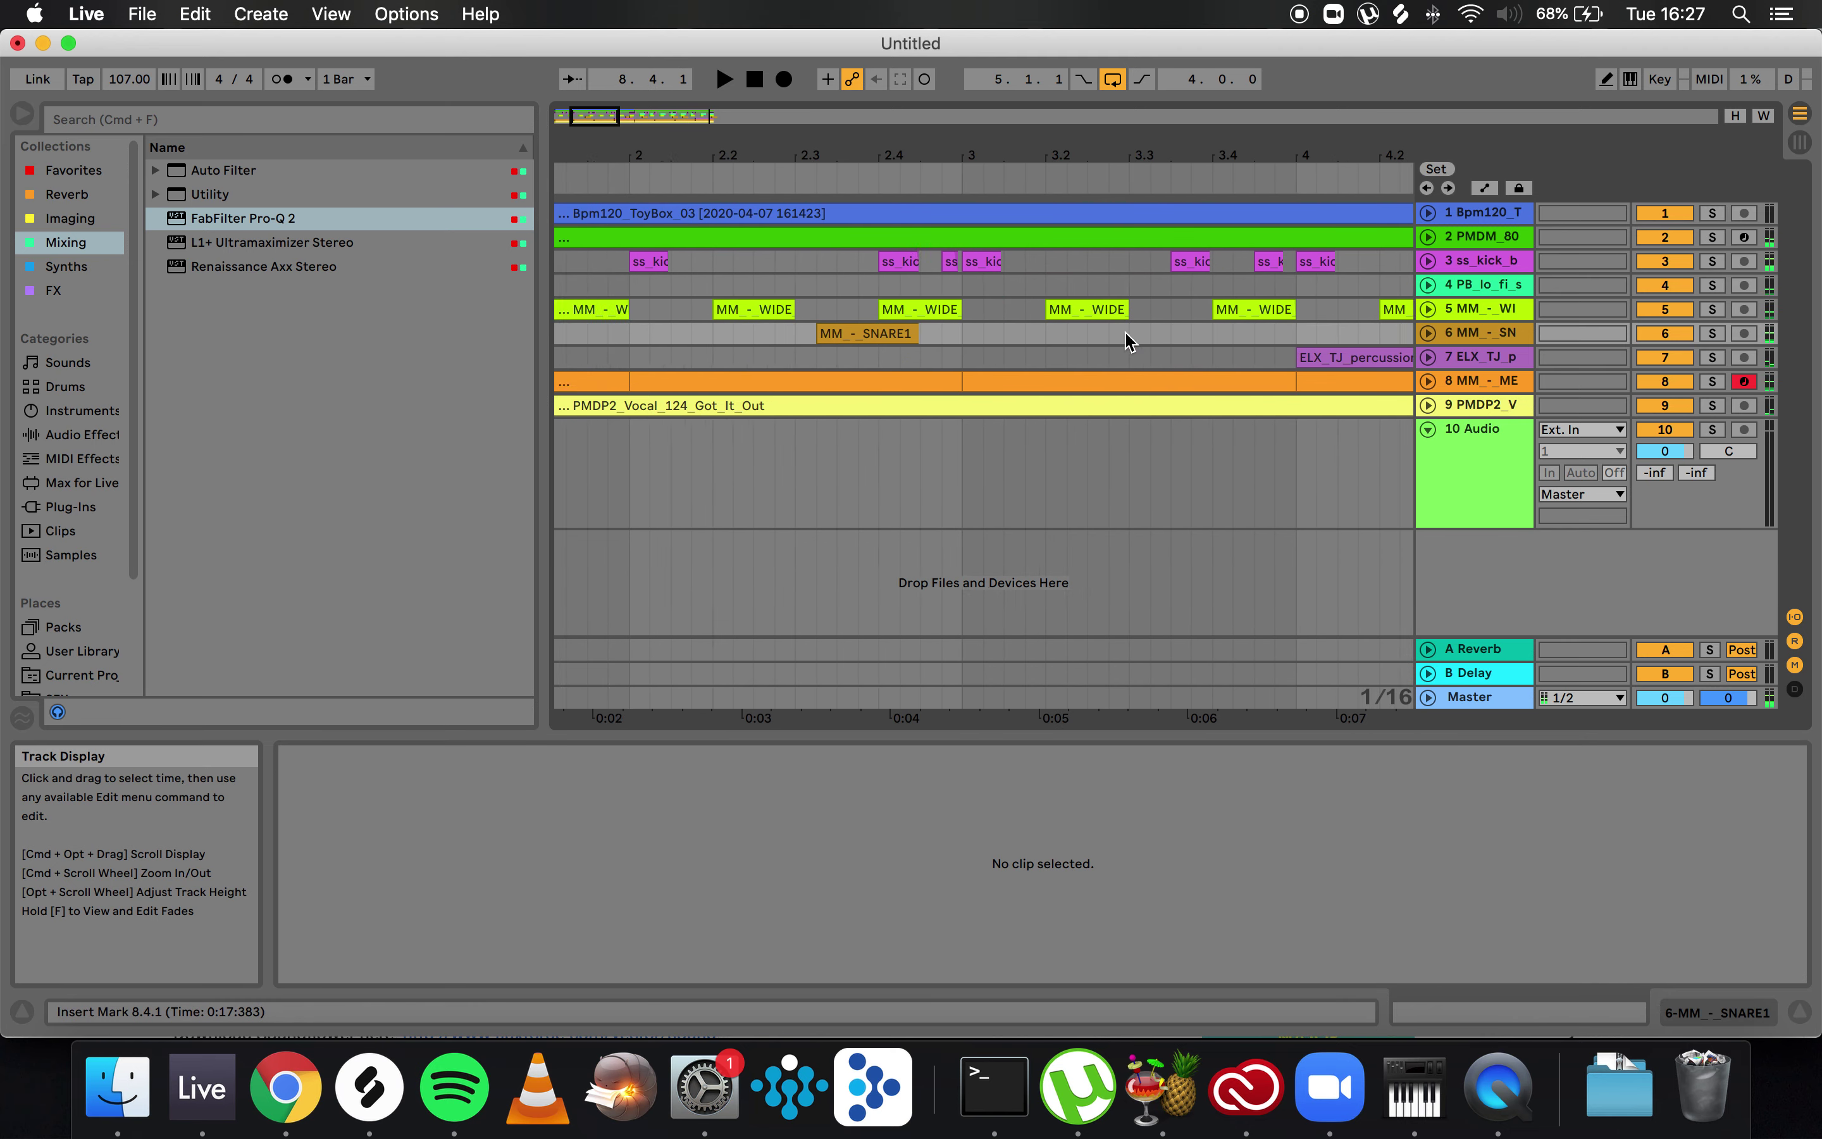
pyautogui.scroll(-5, 812, 328)
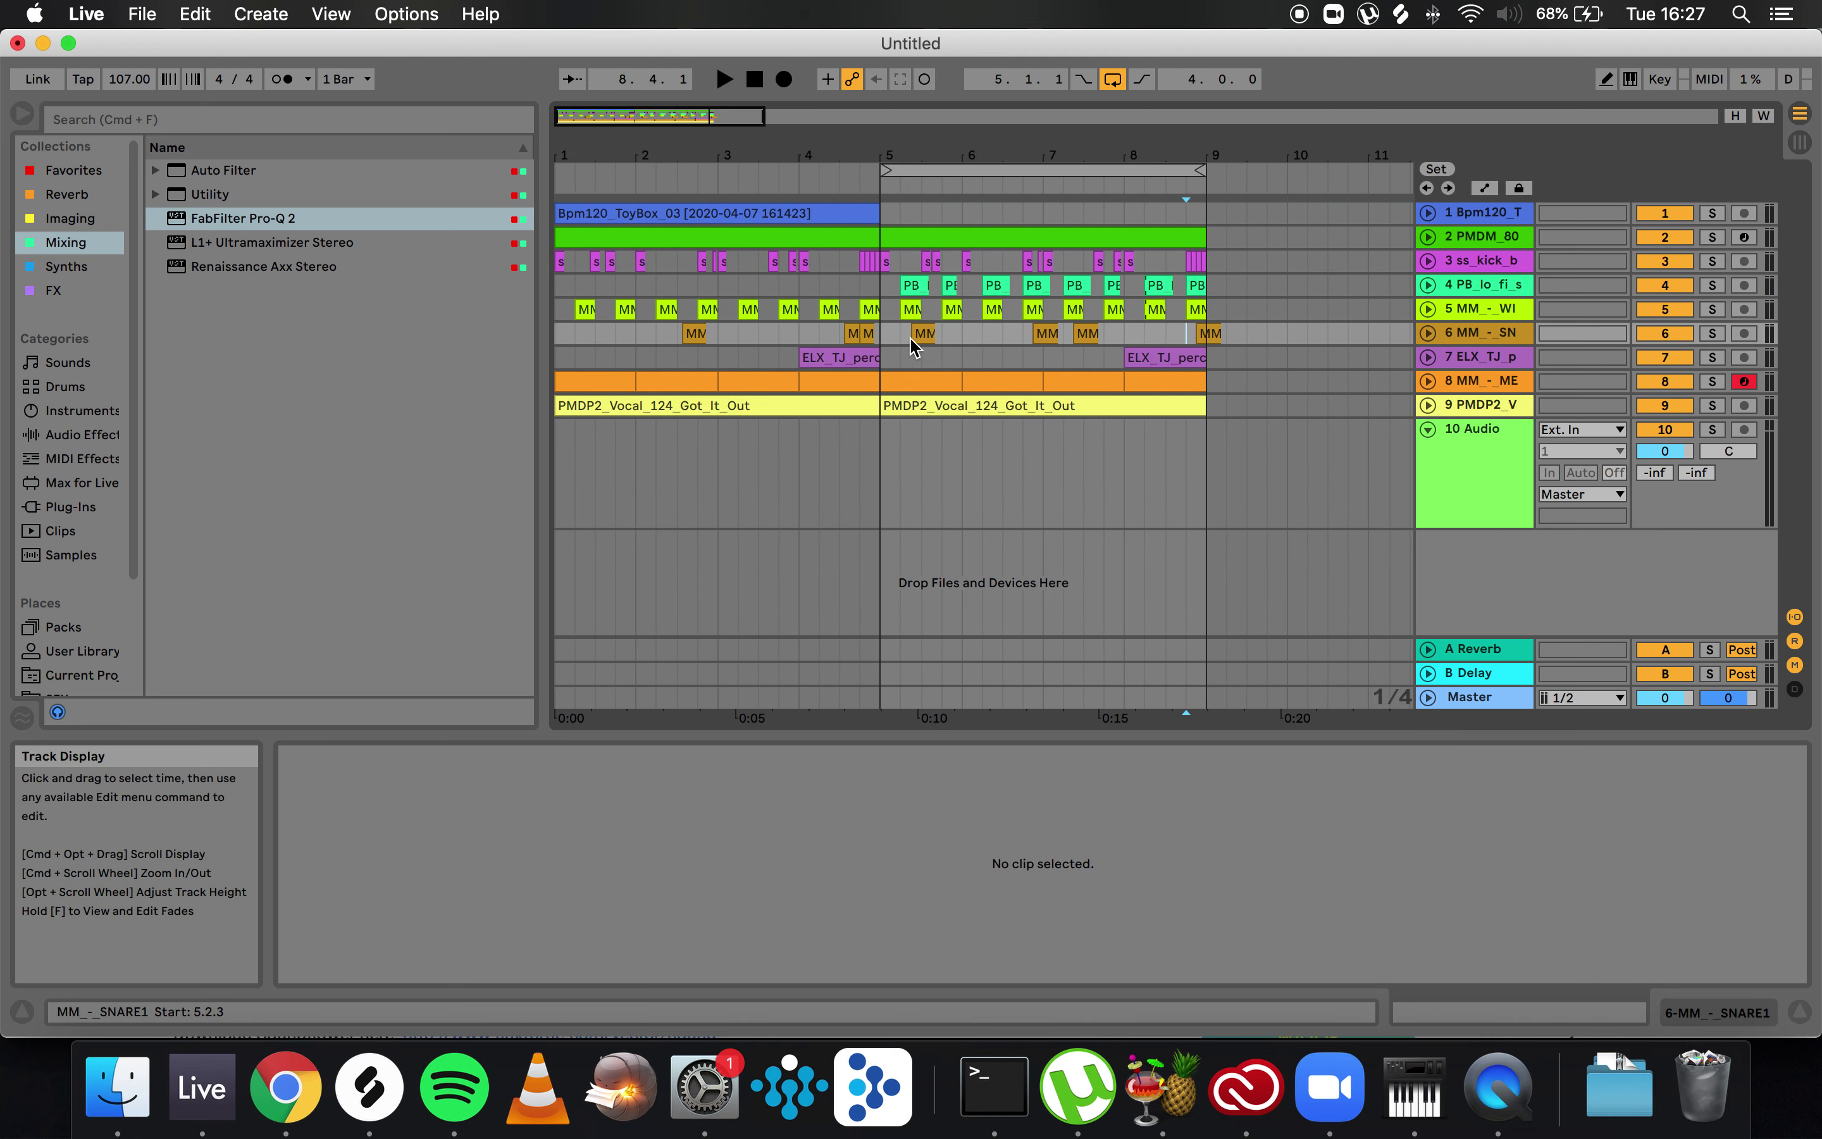
pyautogui.click(813, 347)
pyautogui.press('space')
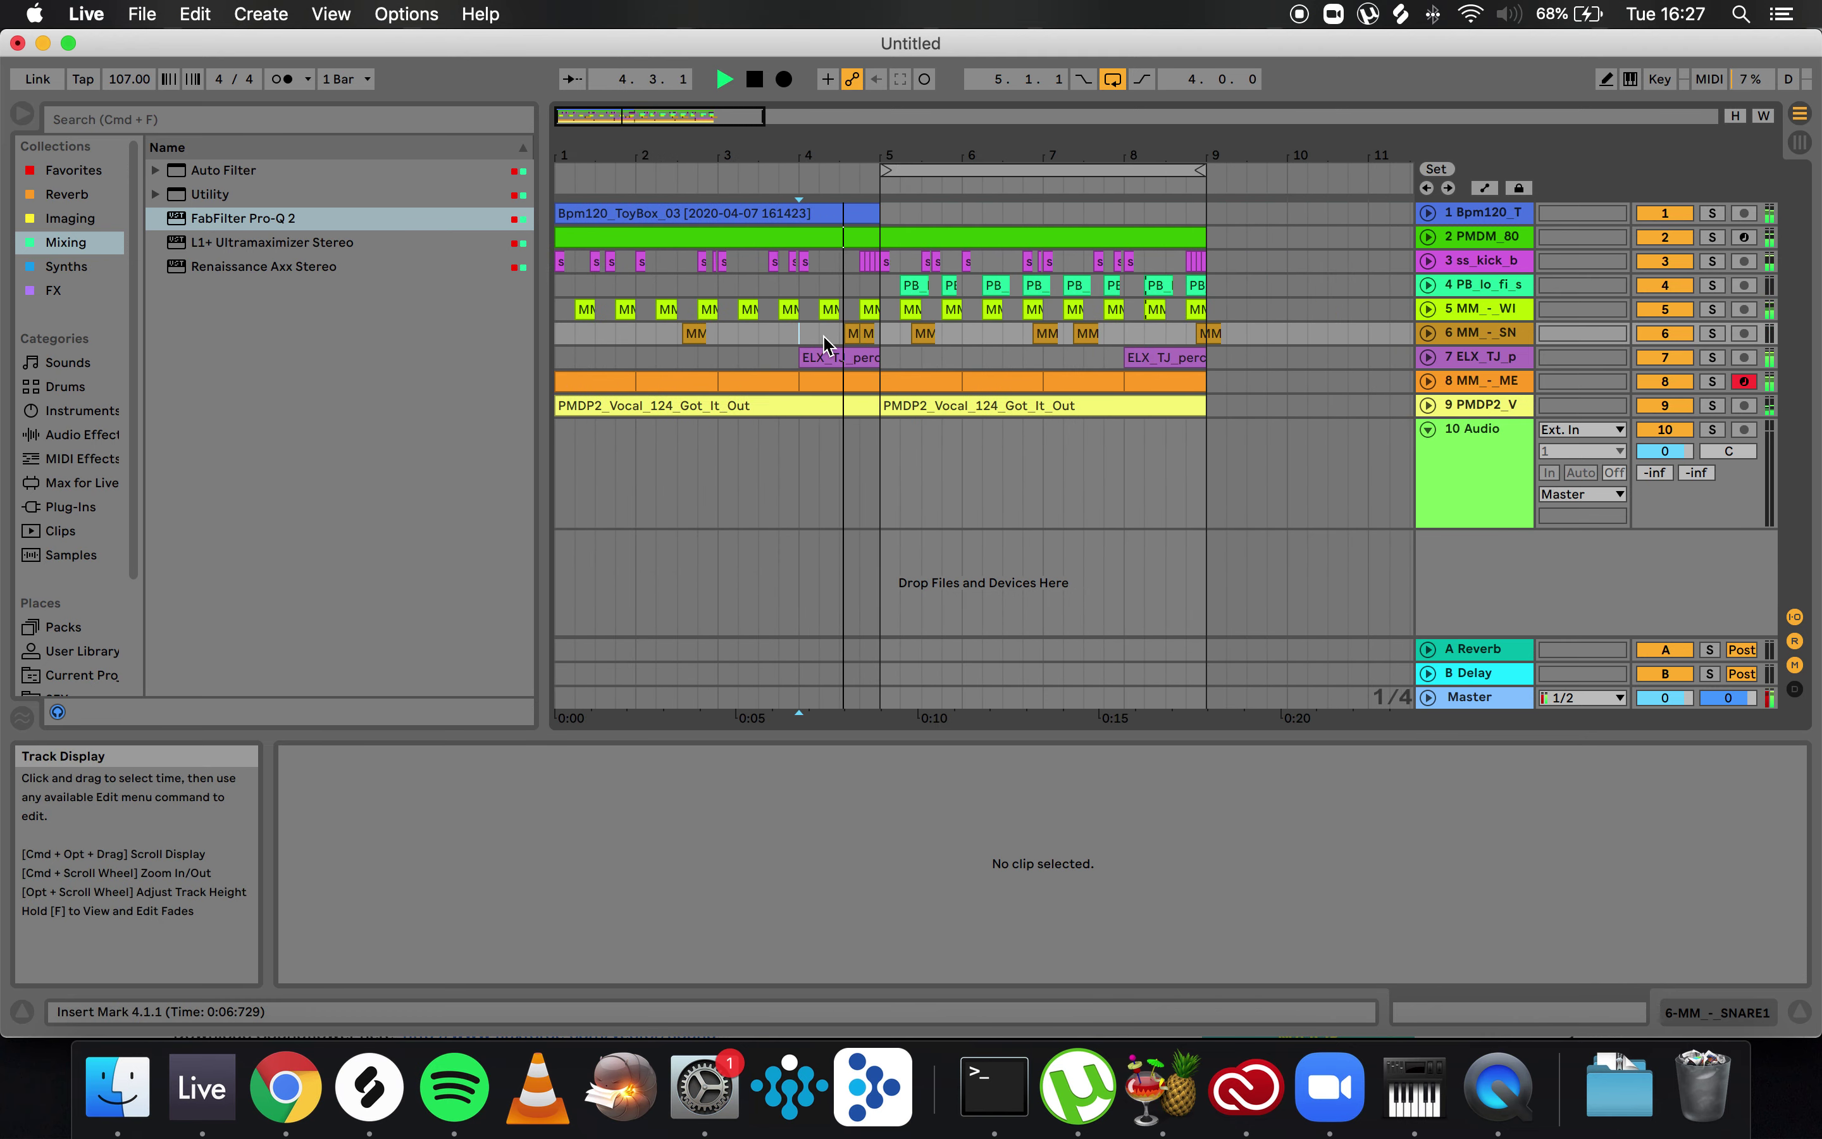
# - Delete the range 4.4.1 to 5.1.1 on the Bpm120 ToyBox, PMDM 808 and ss_kick tracks, and play from 4.2.1
pyautogui.press('space')
pyautogui.moveTo(883, 214); pyautogui.dragTo(862, 280)
pyautogui.press('BackSpace')
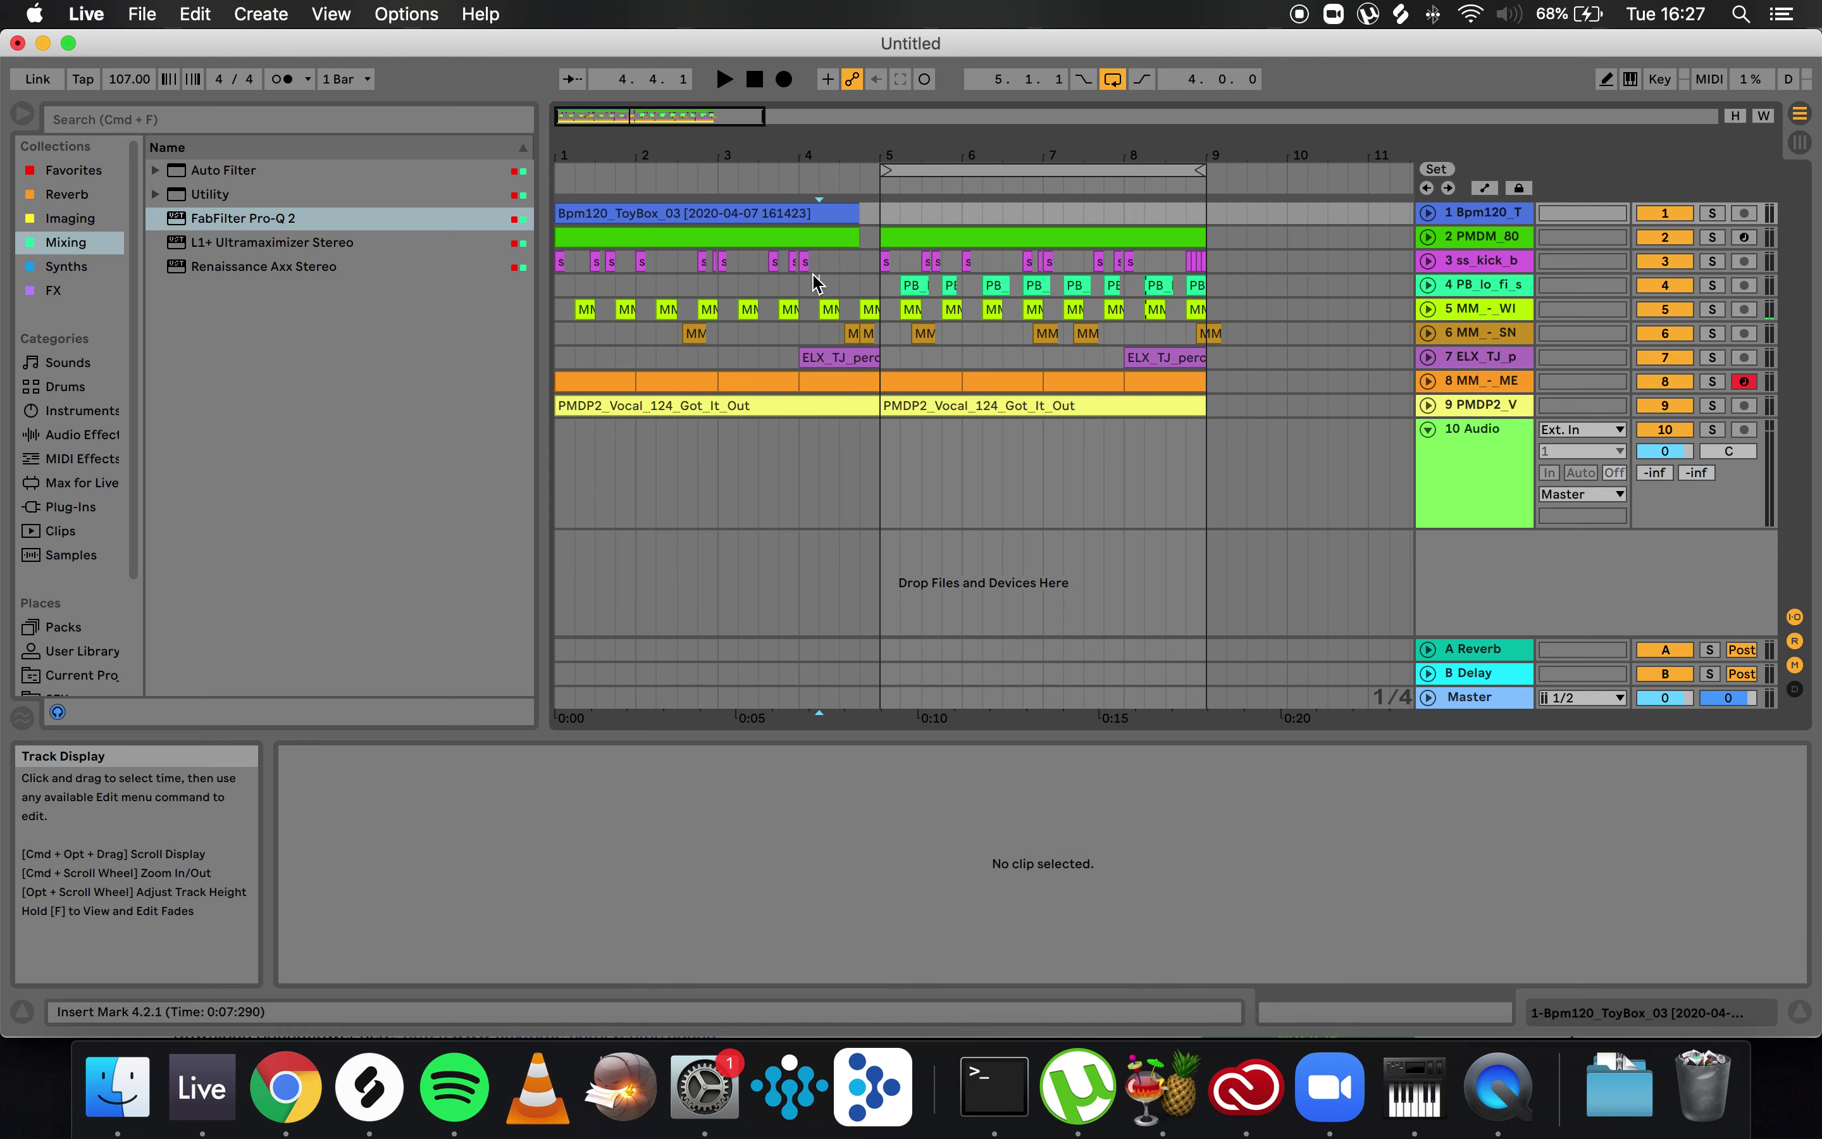
pyautogui.click(815, 282)
pyautogui.press('space')
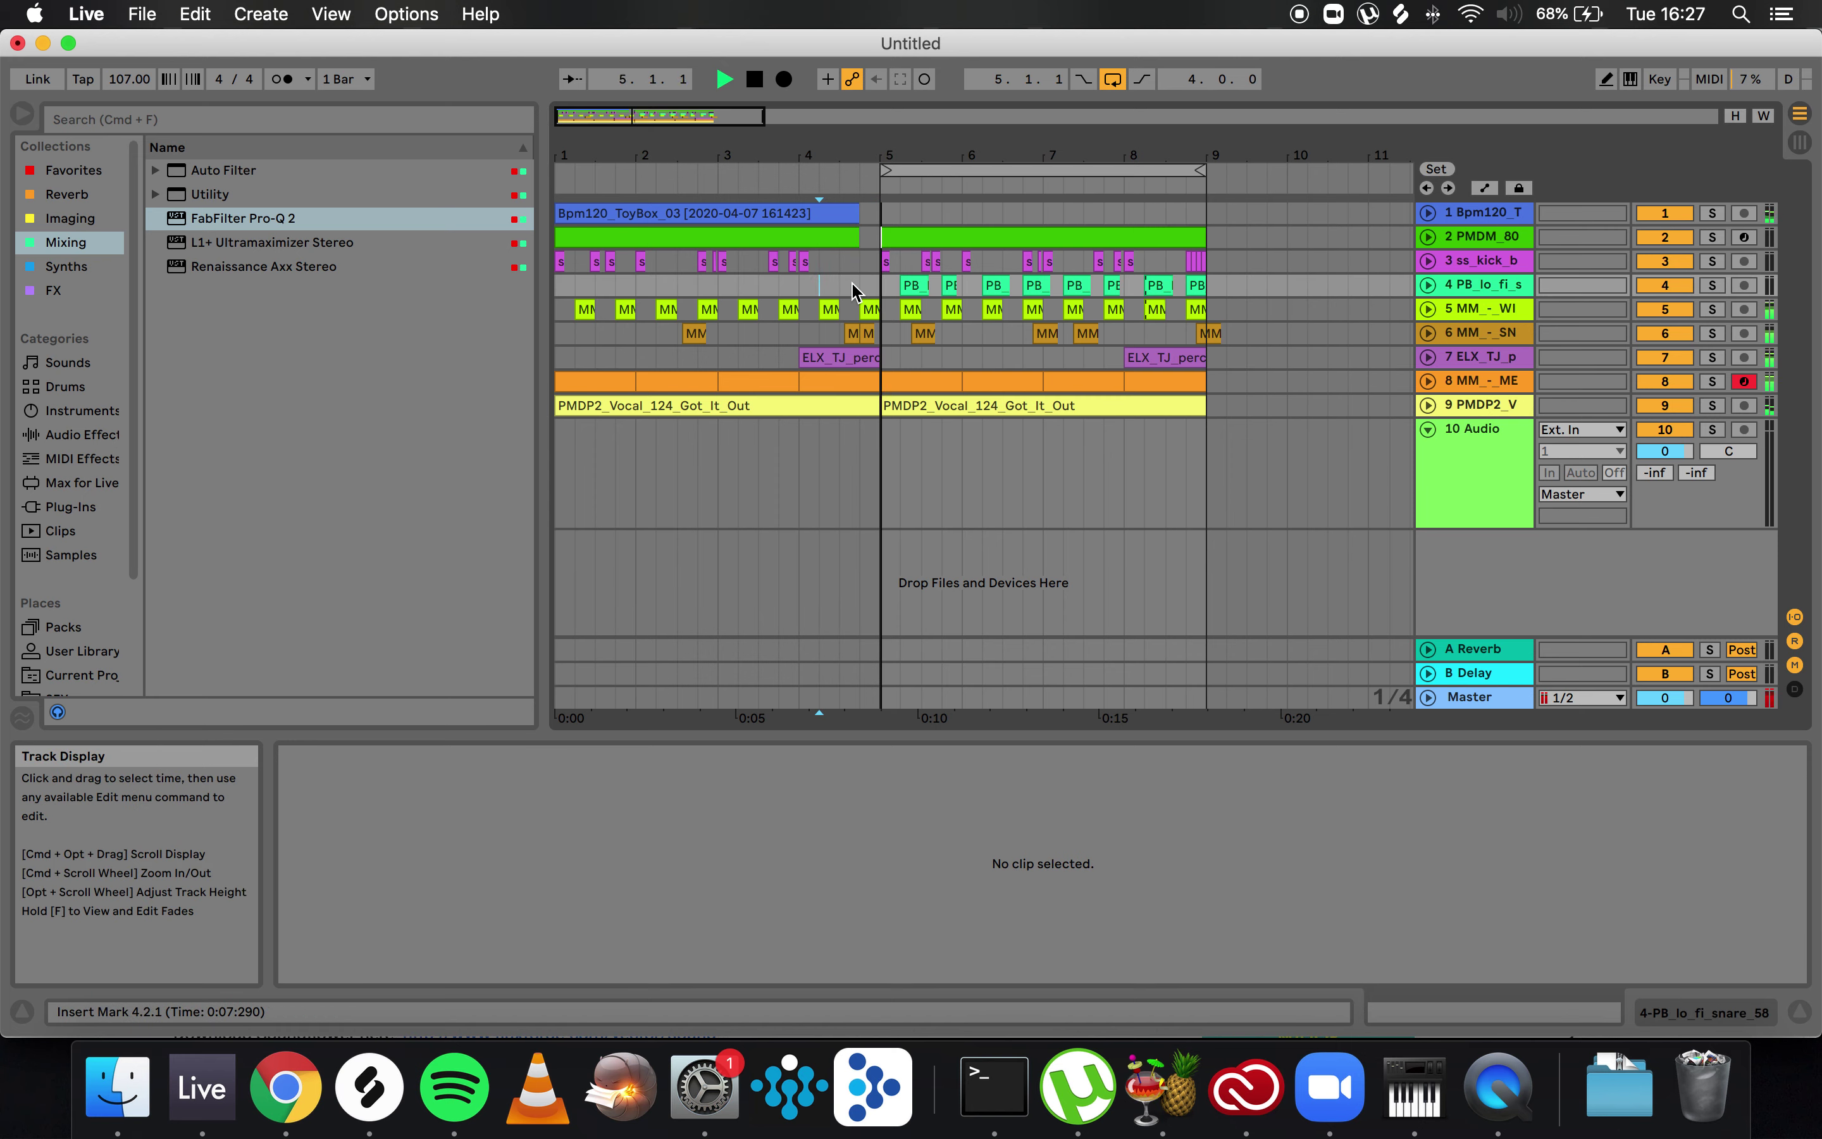
# - Remove the last beat of bar 4, from 4.4.1 to 5.1.1, on the hi-hat and MM_-_WIDE_SNARE tracks during playback
pyautogui.press('space')
pyautogui.click(622, 379)
pyautogui.press('space')
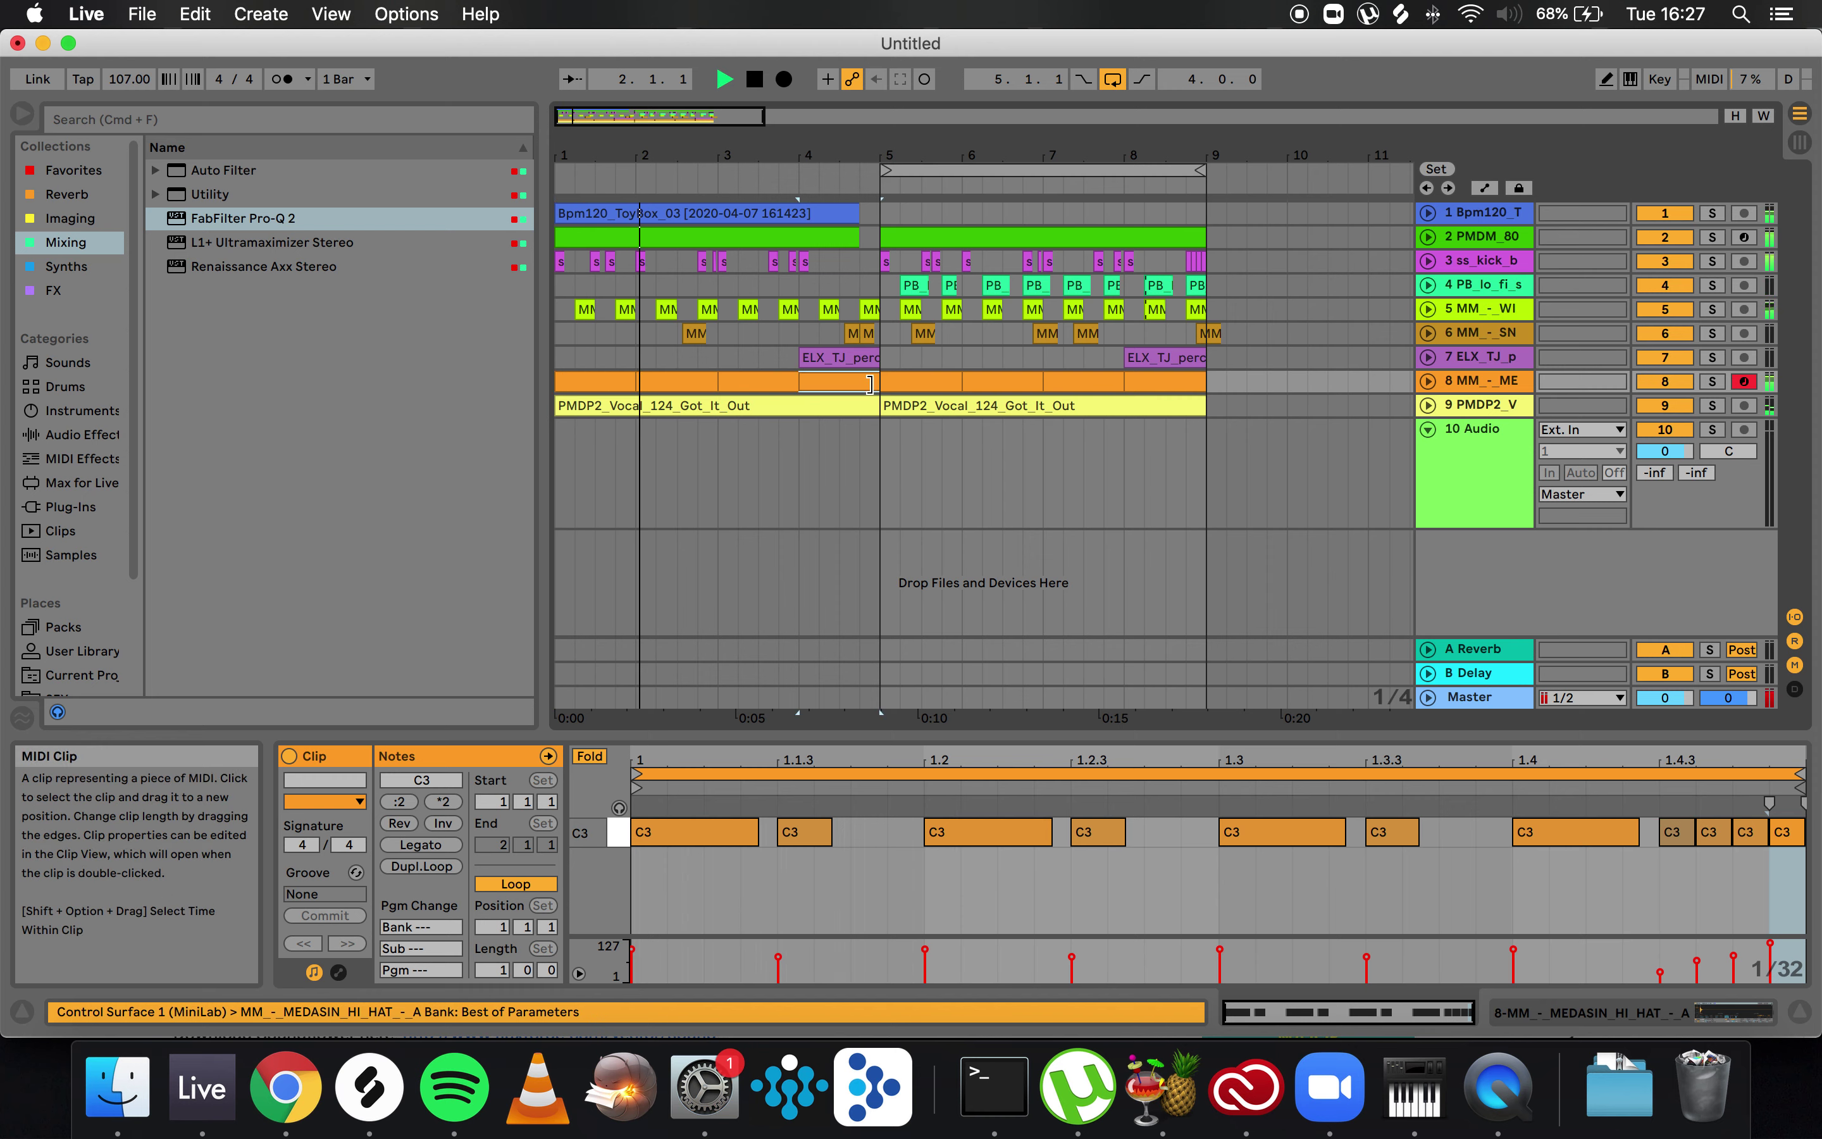
pyautogui.click(871, 308)
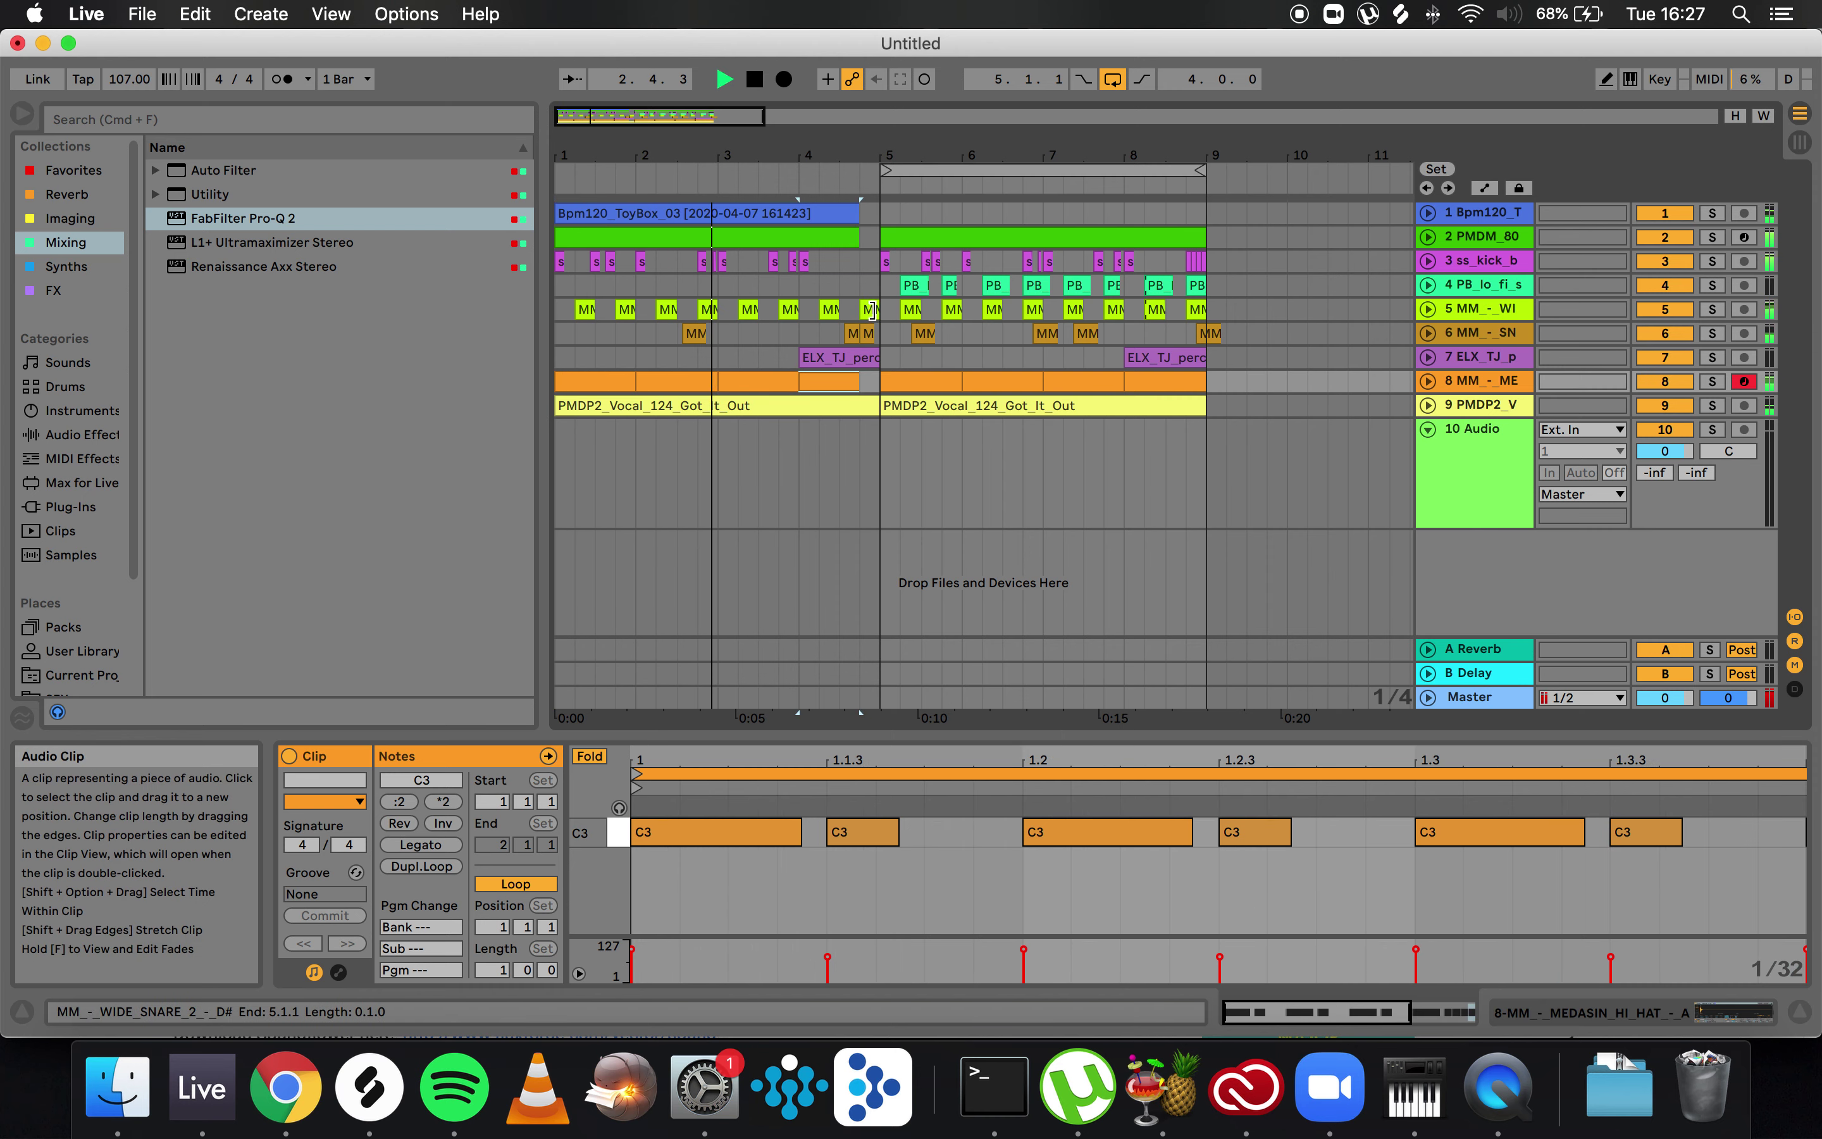
pyautogui.press('Delete')
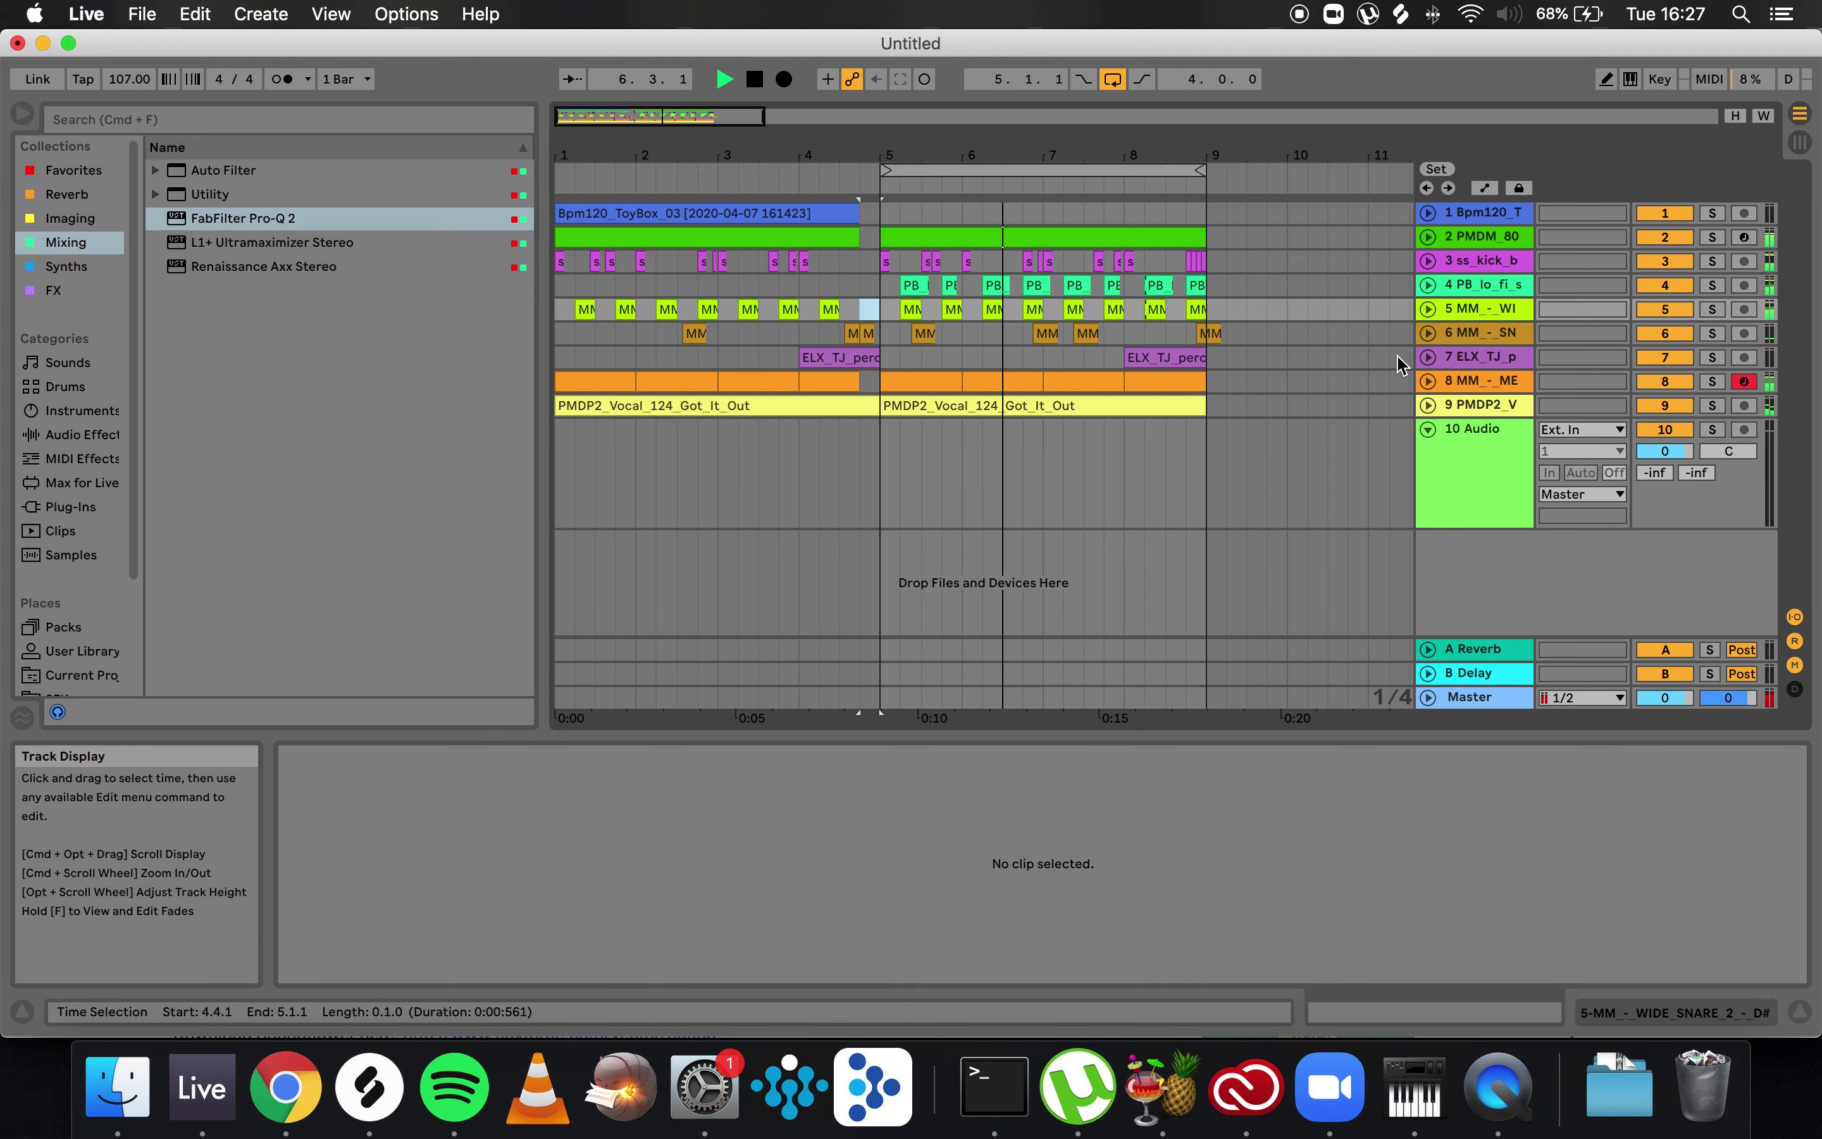
# - Extend the ELX_TJ_percussion_thin_fill clip of bar 4 to 6.1.1, and play from bar 1 with looping switched off
pyautogui.click(1428, 357)
pyautogui.moveTo(880, 357); pyautogui.dragTo(954, 372)
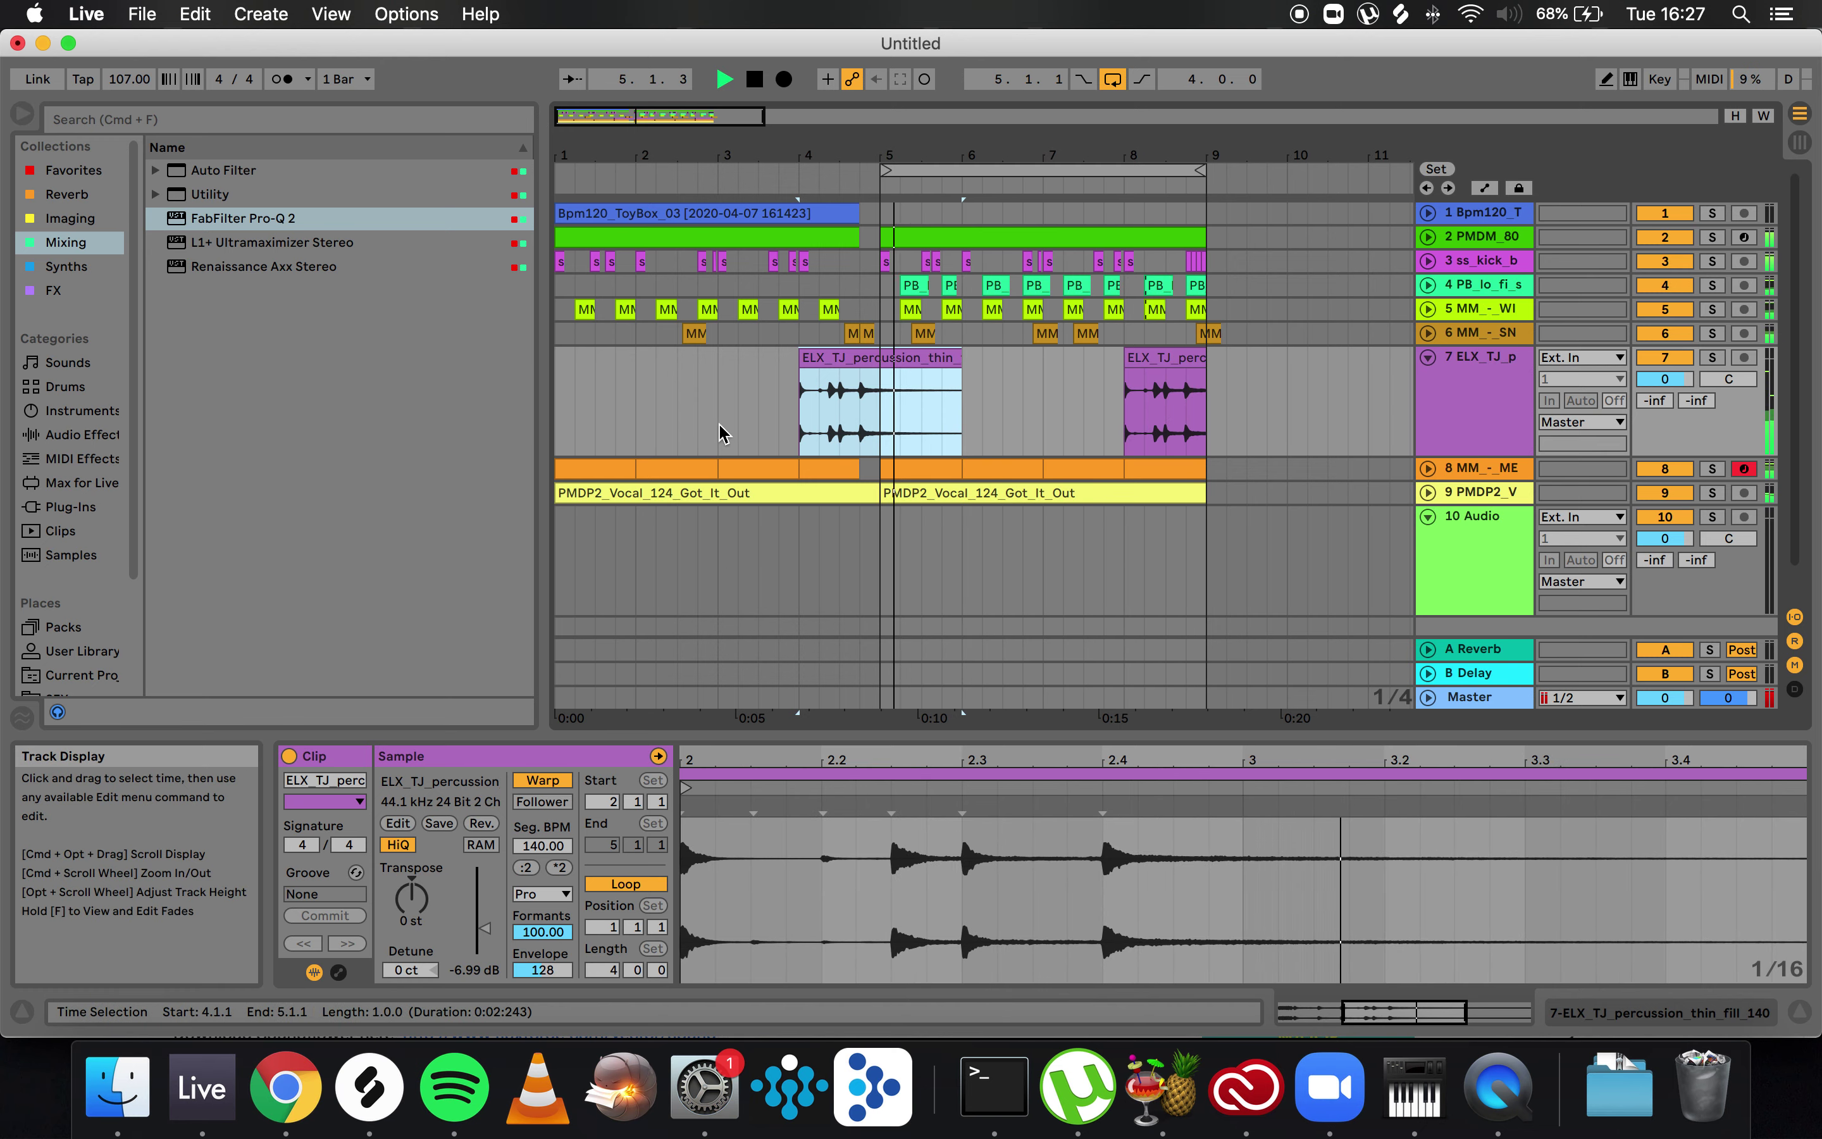
pyautogui.click(657, 486)
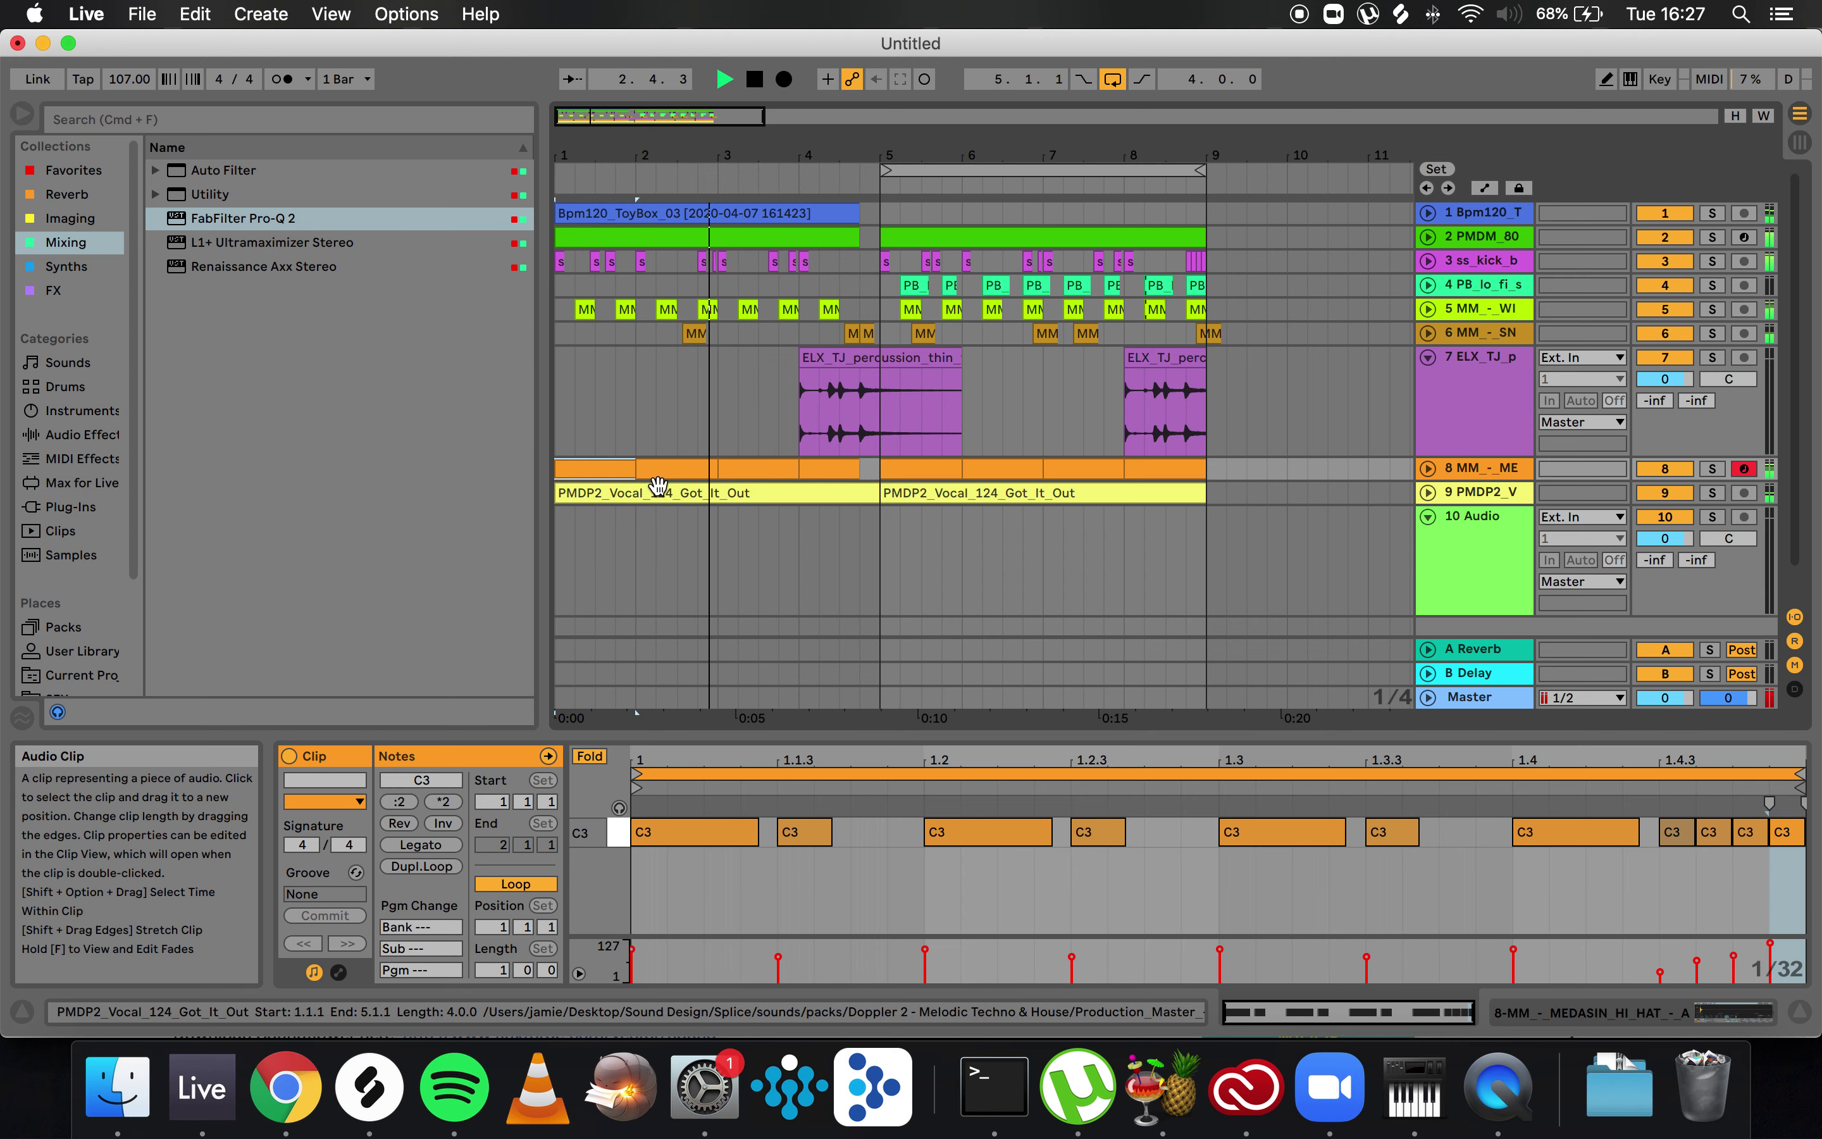
pyautogui.click(1113, 79)
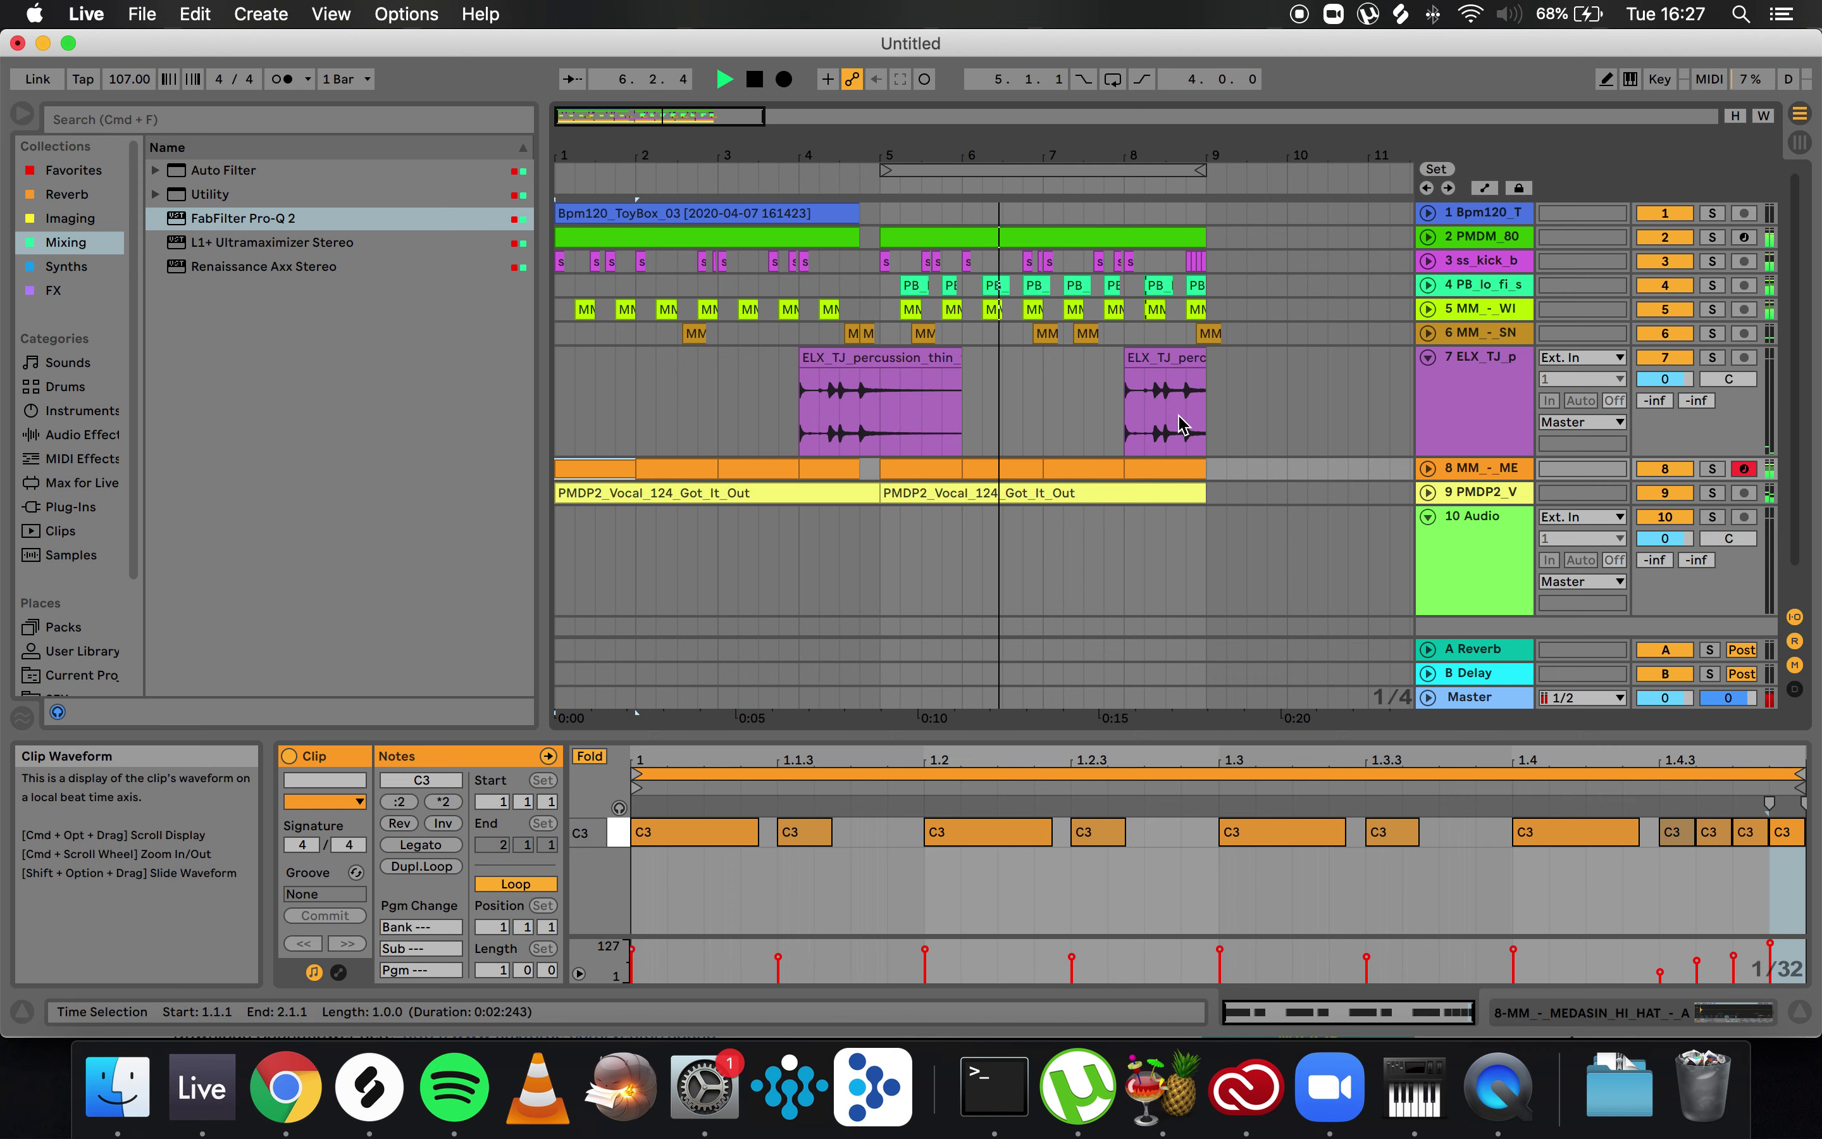
# - Add a Saturator at the start of the vocal track's effect chain with Medium Curve and 0.57 dB drive, and play from bar 1
pyautogui.doubleClick(1477, 493)
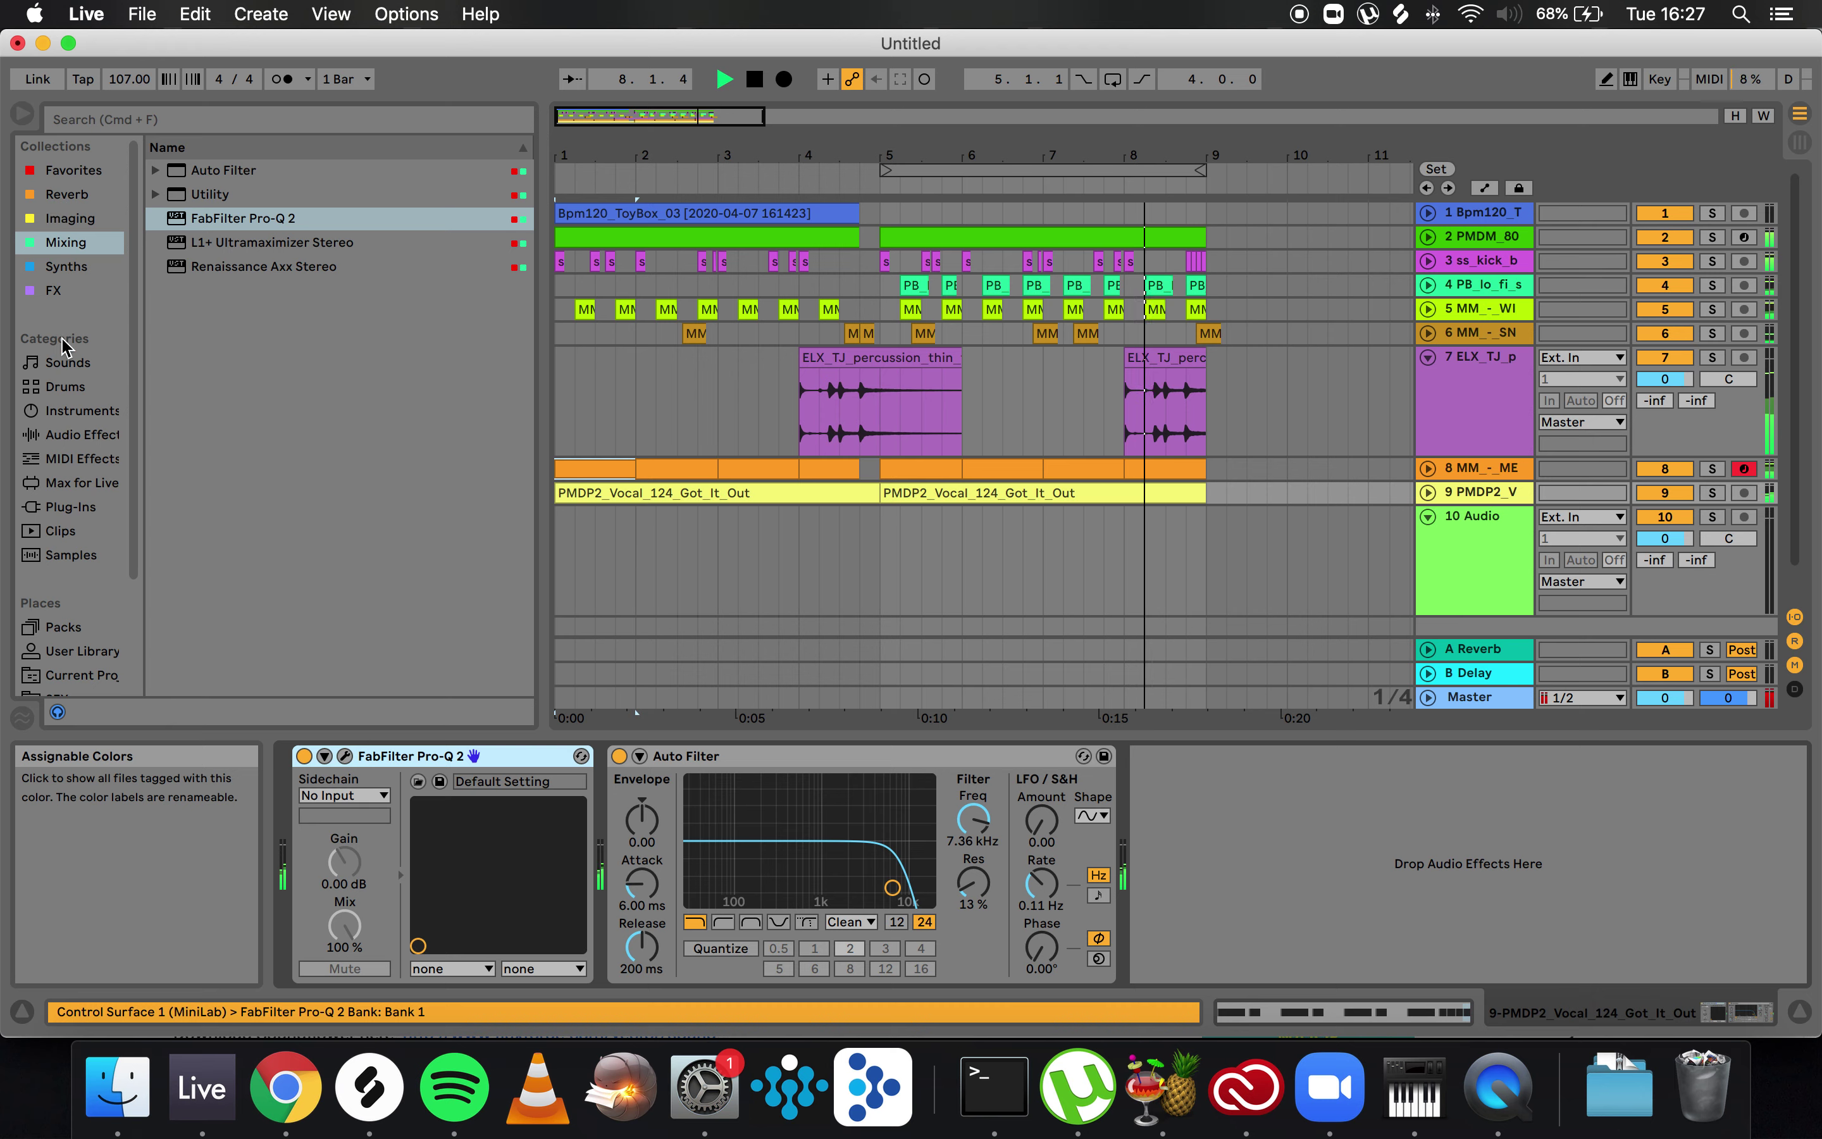
pyautogui.click(74, 439)
pyautogui.scroll(-6, 285, 625)
pyautogui.press('space')
pyautogui.moveTo(202, 559); pyautogui.dragTo(388, 798)
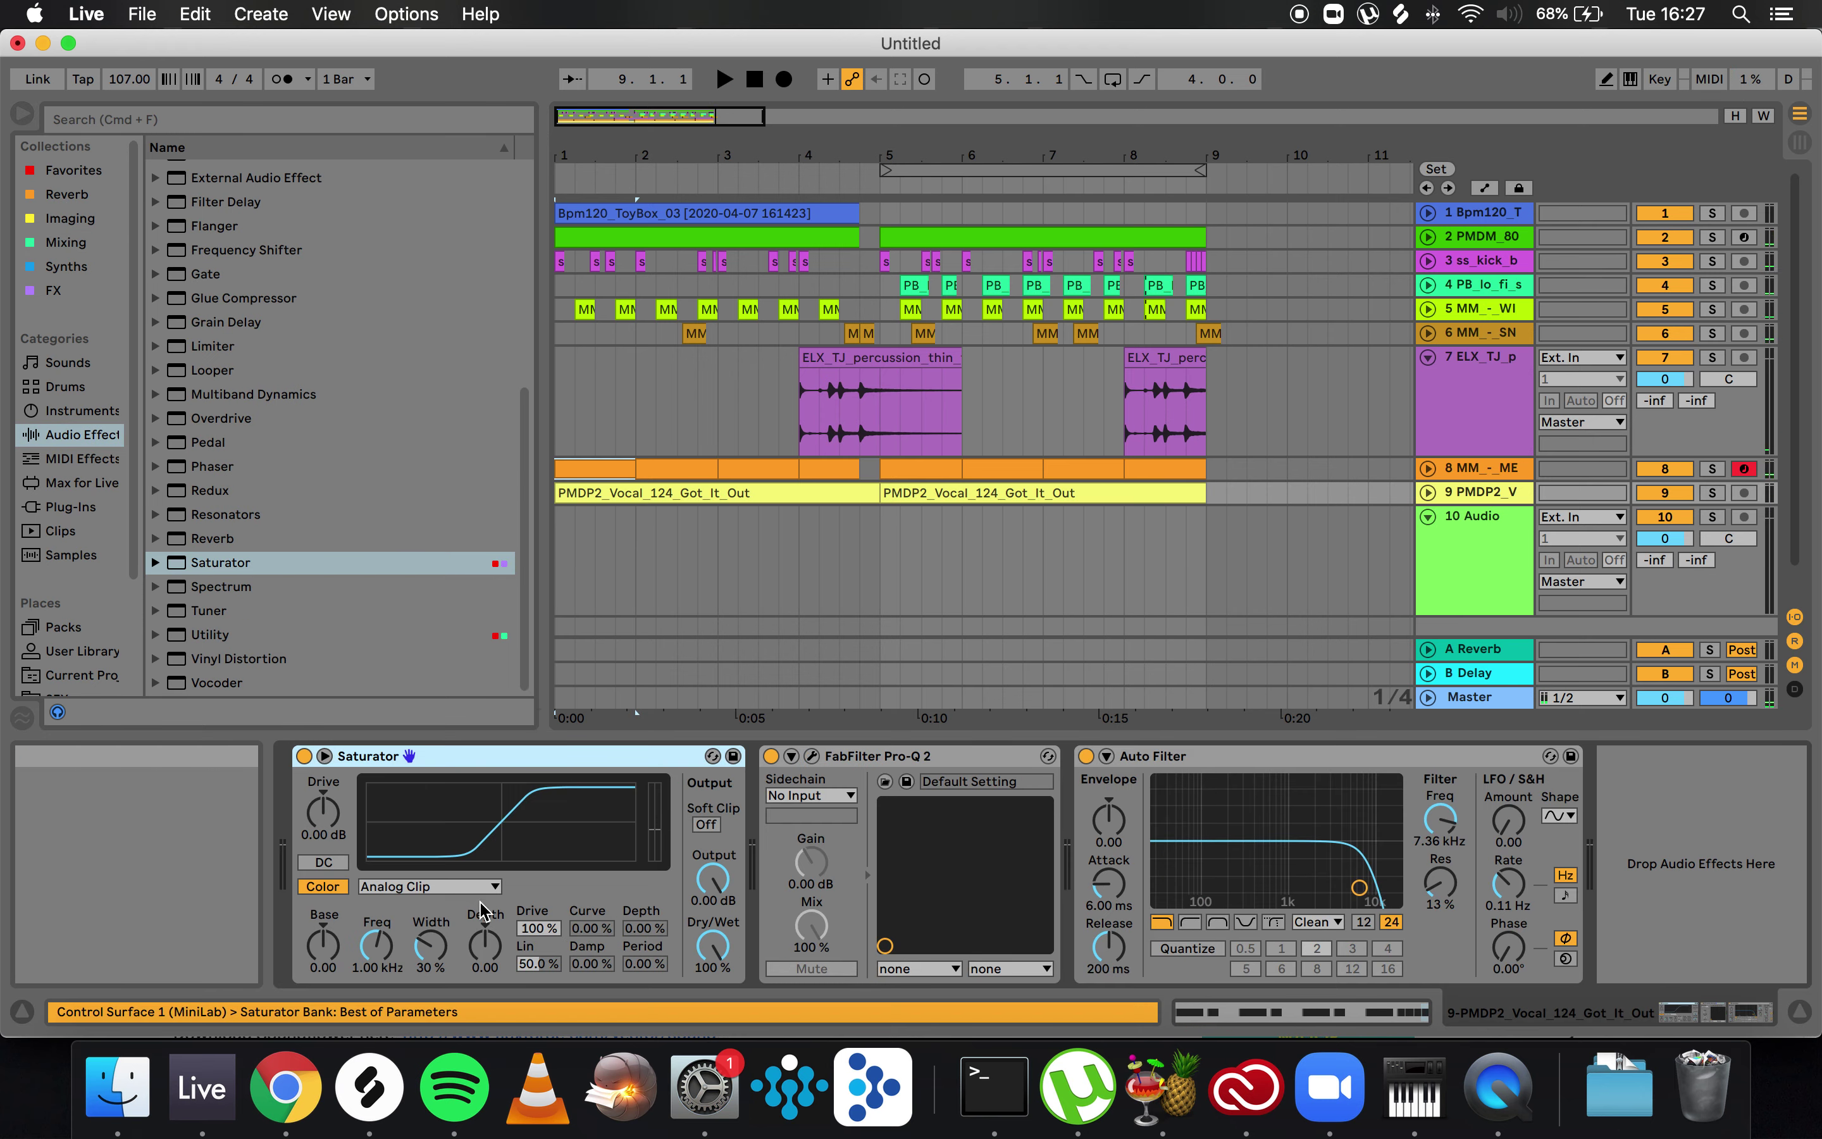
pyautogui.click(458, 889)
pyautogui.click(446, 945)
pyautogui.press('space')
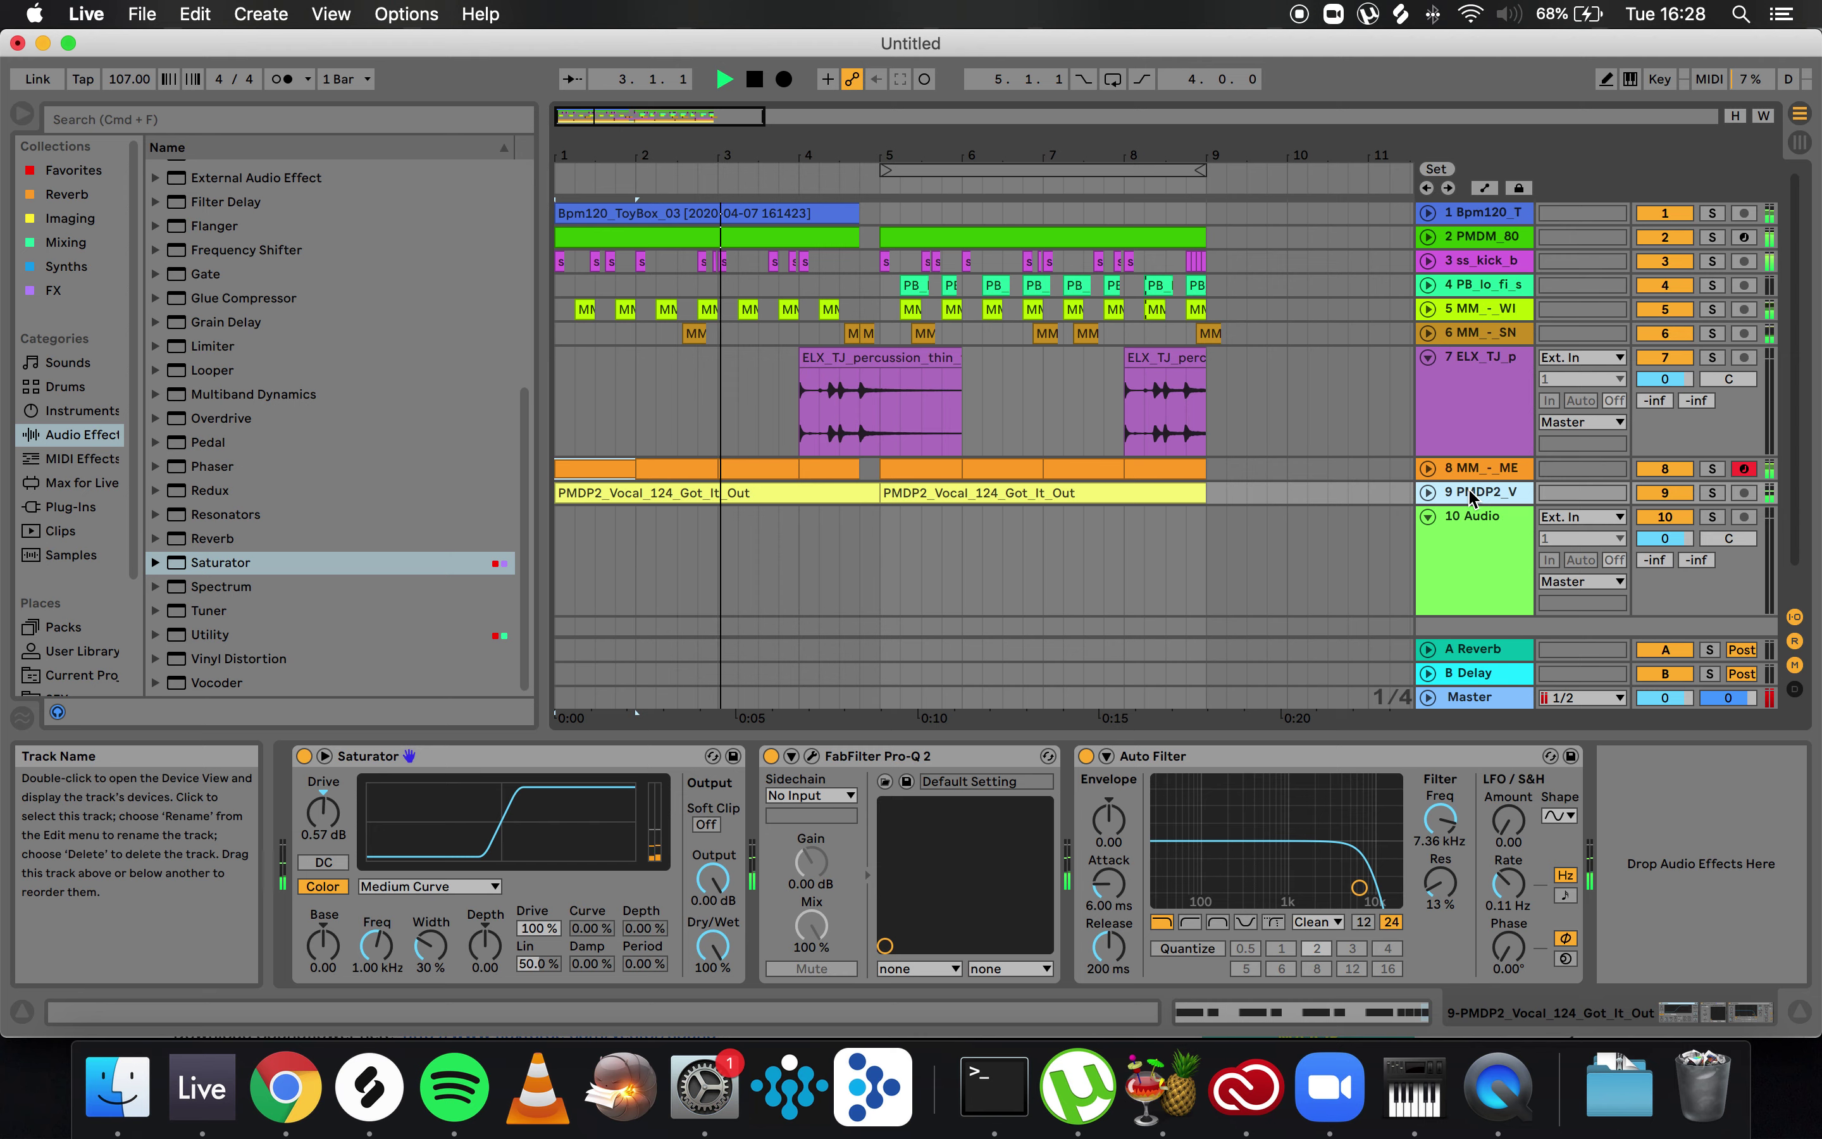
# - Add a Compressor at the end of the vocal track's chain and enable its sidechain with 3-ss kick bottle as the input
pyautogui.scroll(5, 337, 316)
pyautogui.moveTo(223, 363); pyautogui.dragTo(1696, 883)
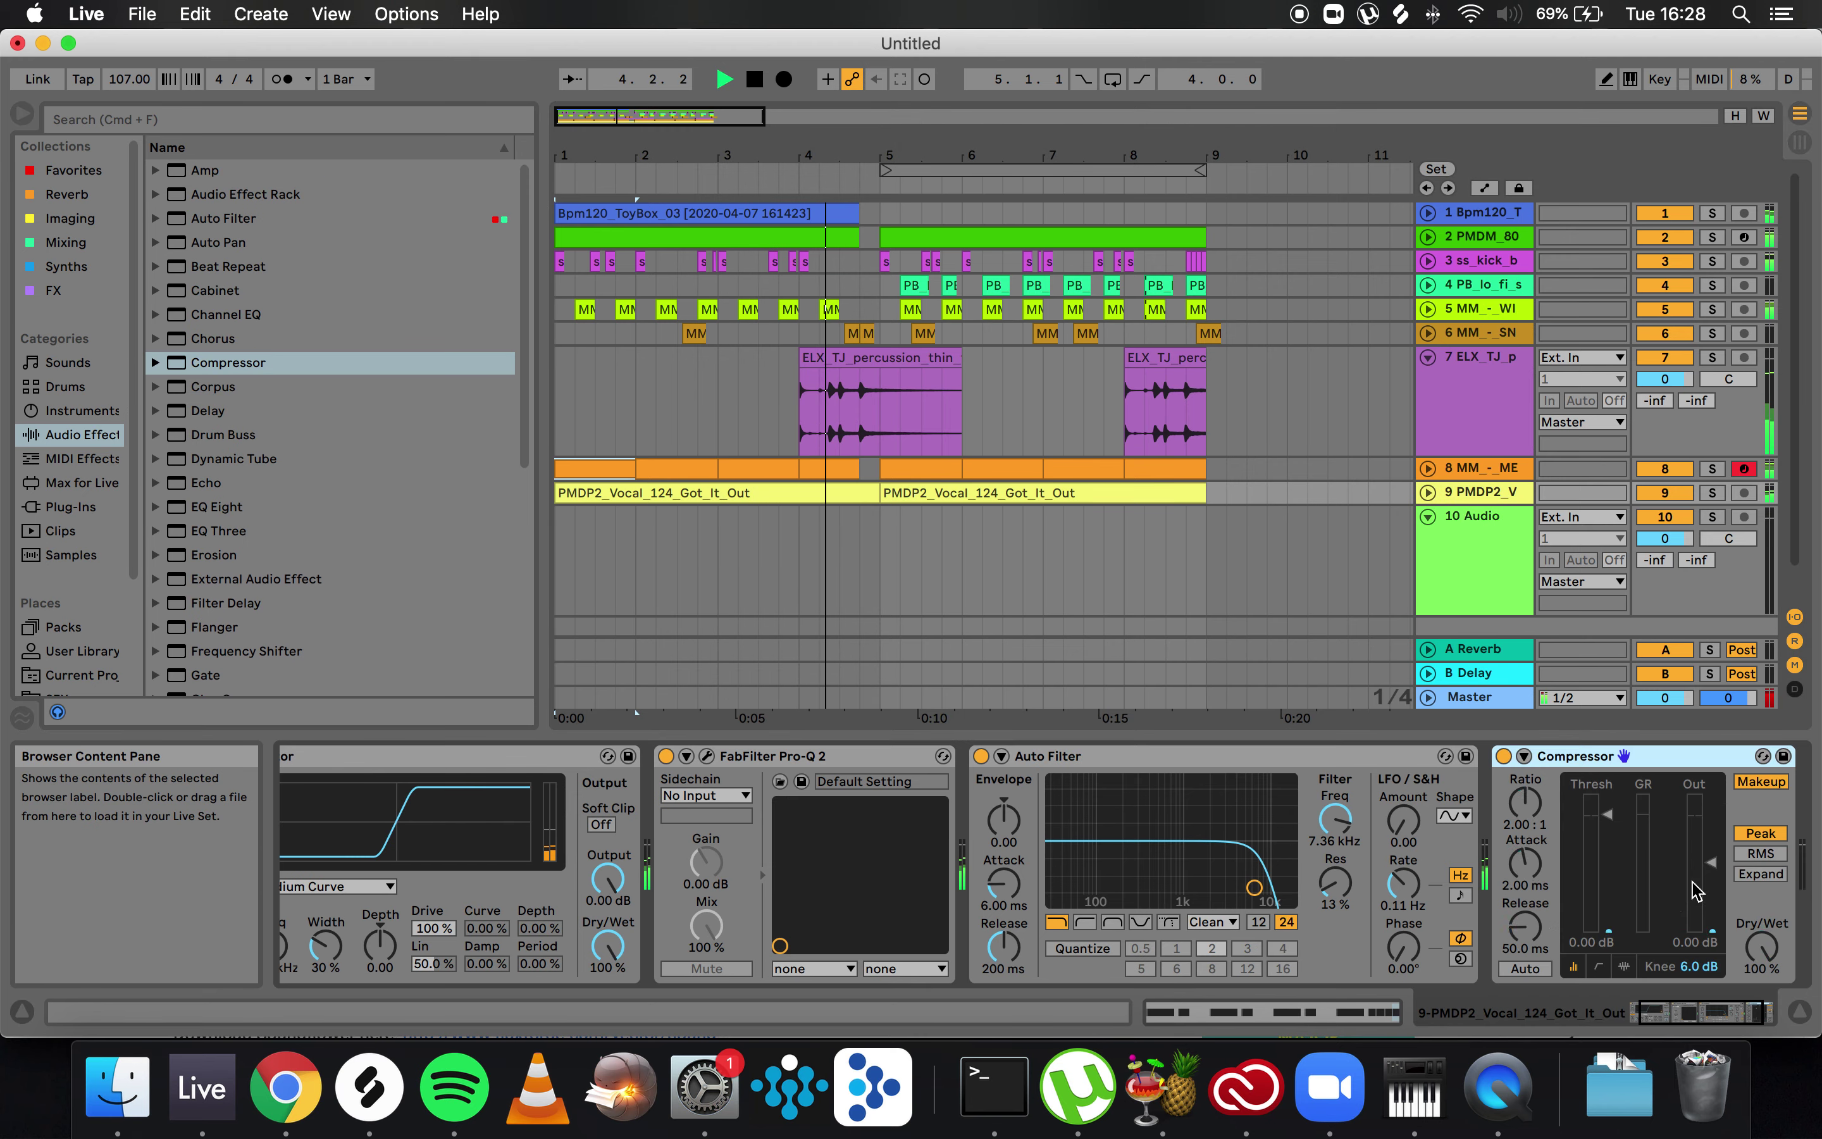
pyautogui.click(1525, 755)
pyautogui.click(1544, 818)
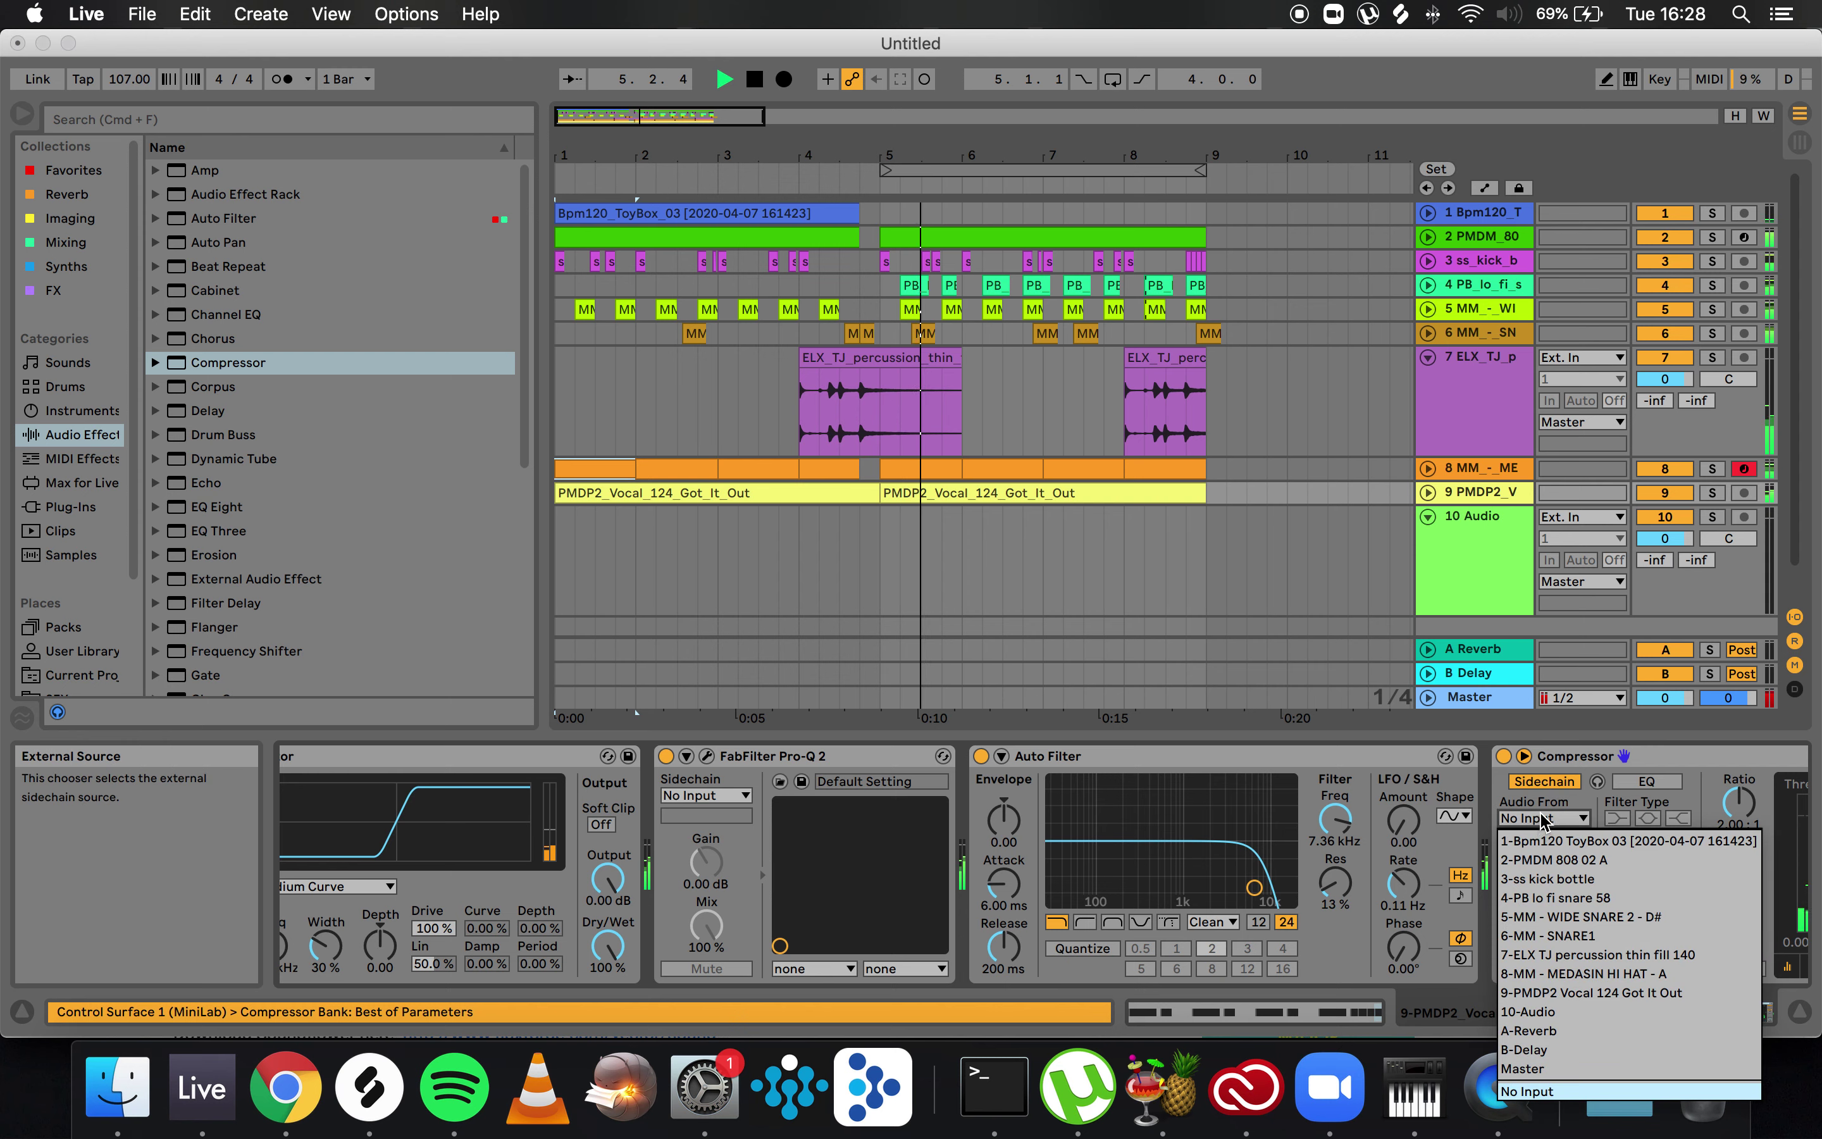
pyautogui.click(1569, 878)
# - Set the vocal Compressor's threshold to -29.0 dB, ratio to 3.12:1 and attack to 0.32 ms while playing from bar 1
pyautogui.moveTo(1604, 866); pyautogui.dragTo(1604, 886)
pyautogui.moveTo(1521, 803); pyautogui.dragTo(1520, 778)
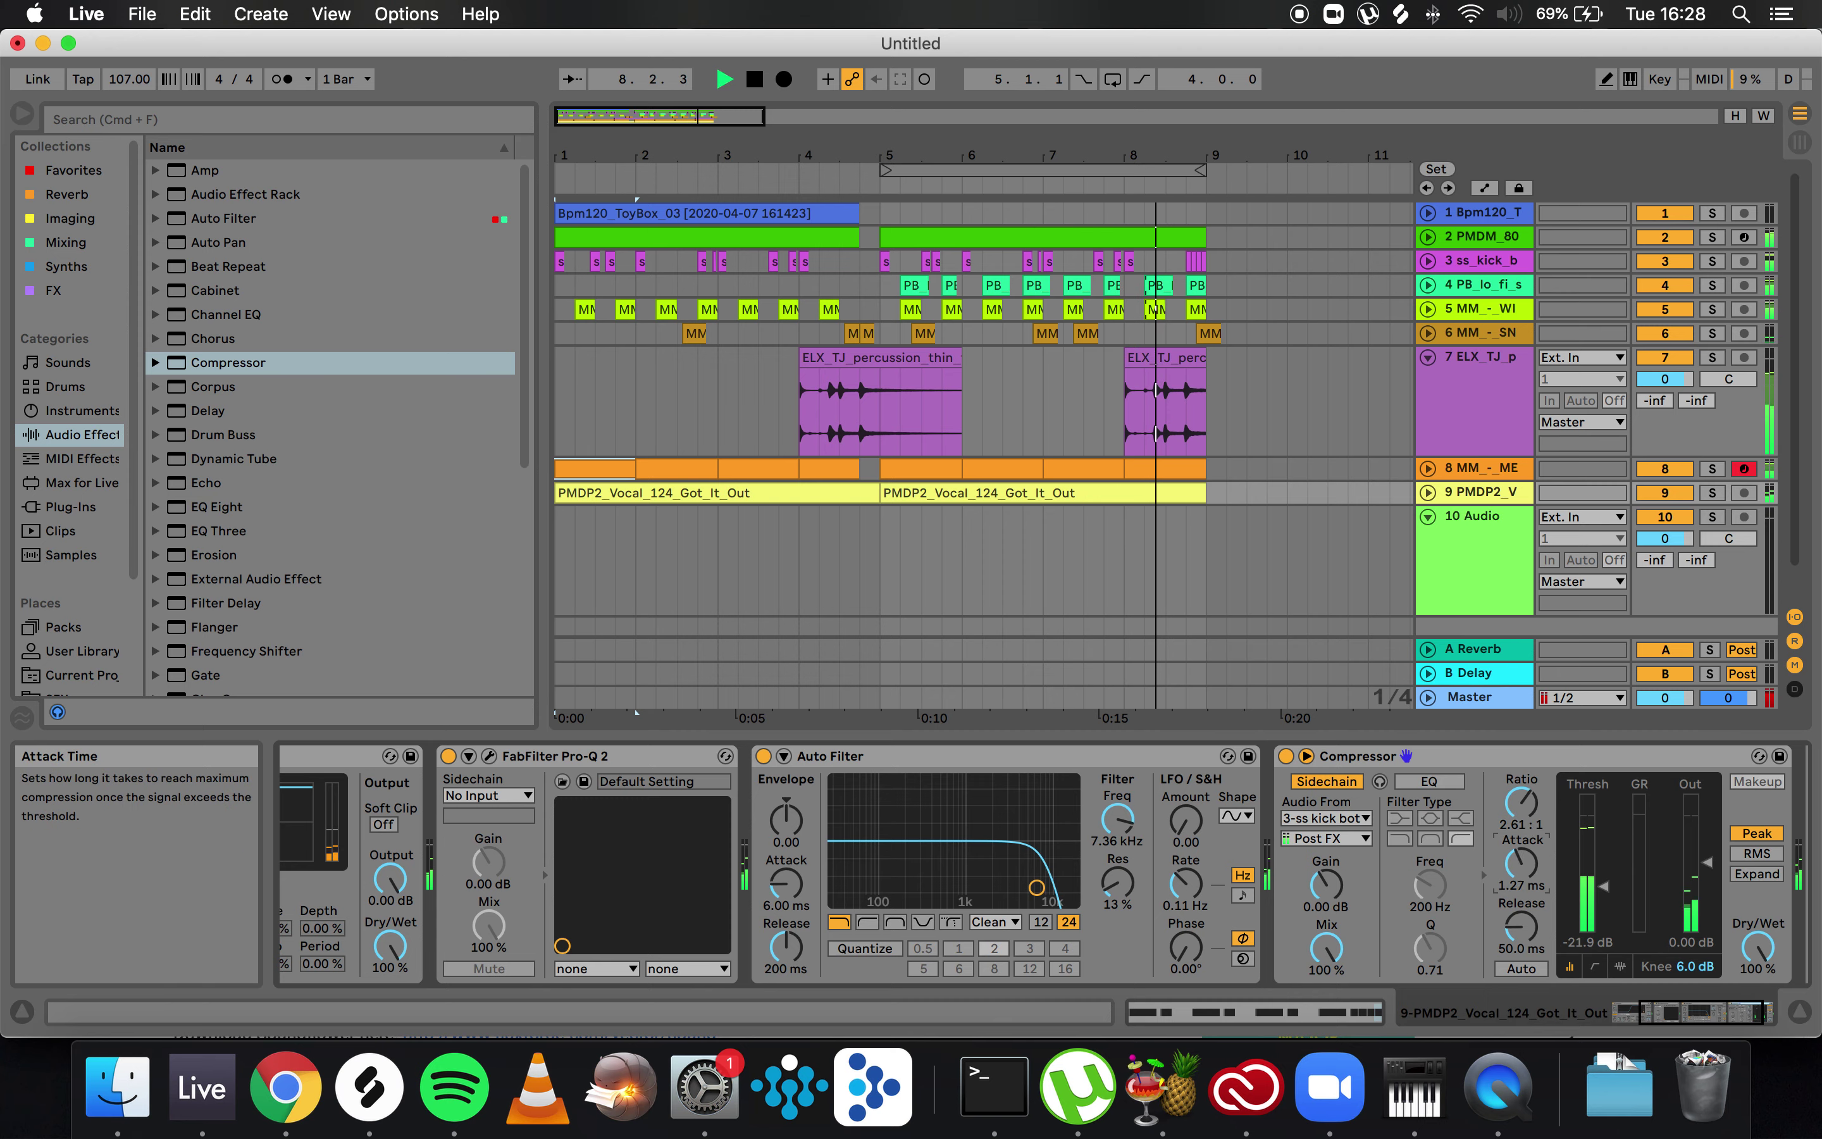
pyautogui.press('space')
pyautogui.click(621, 468)
pyautogui.press('space')
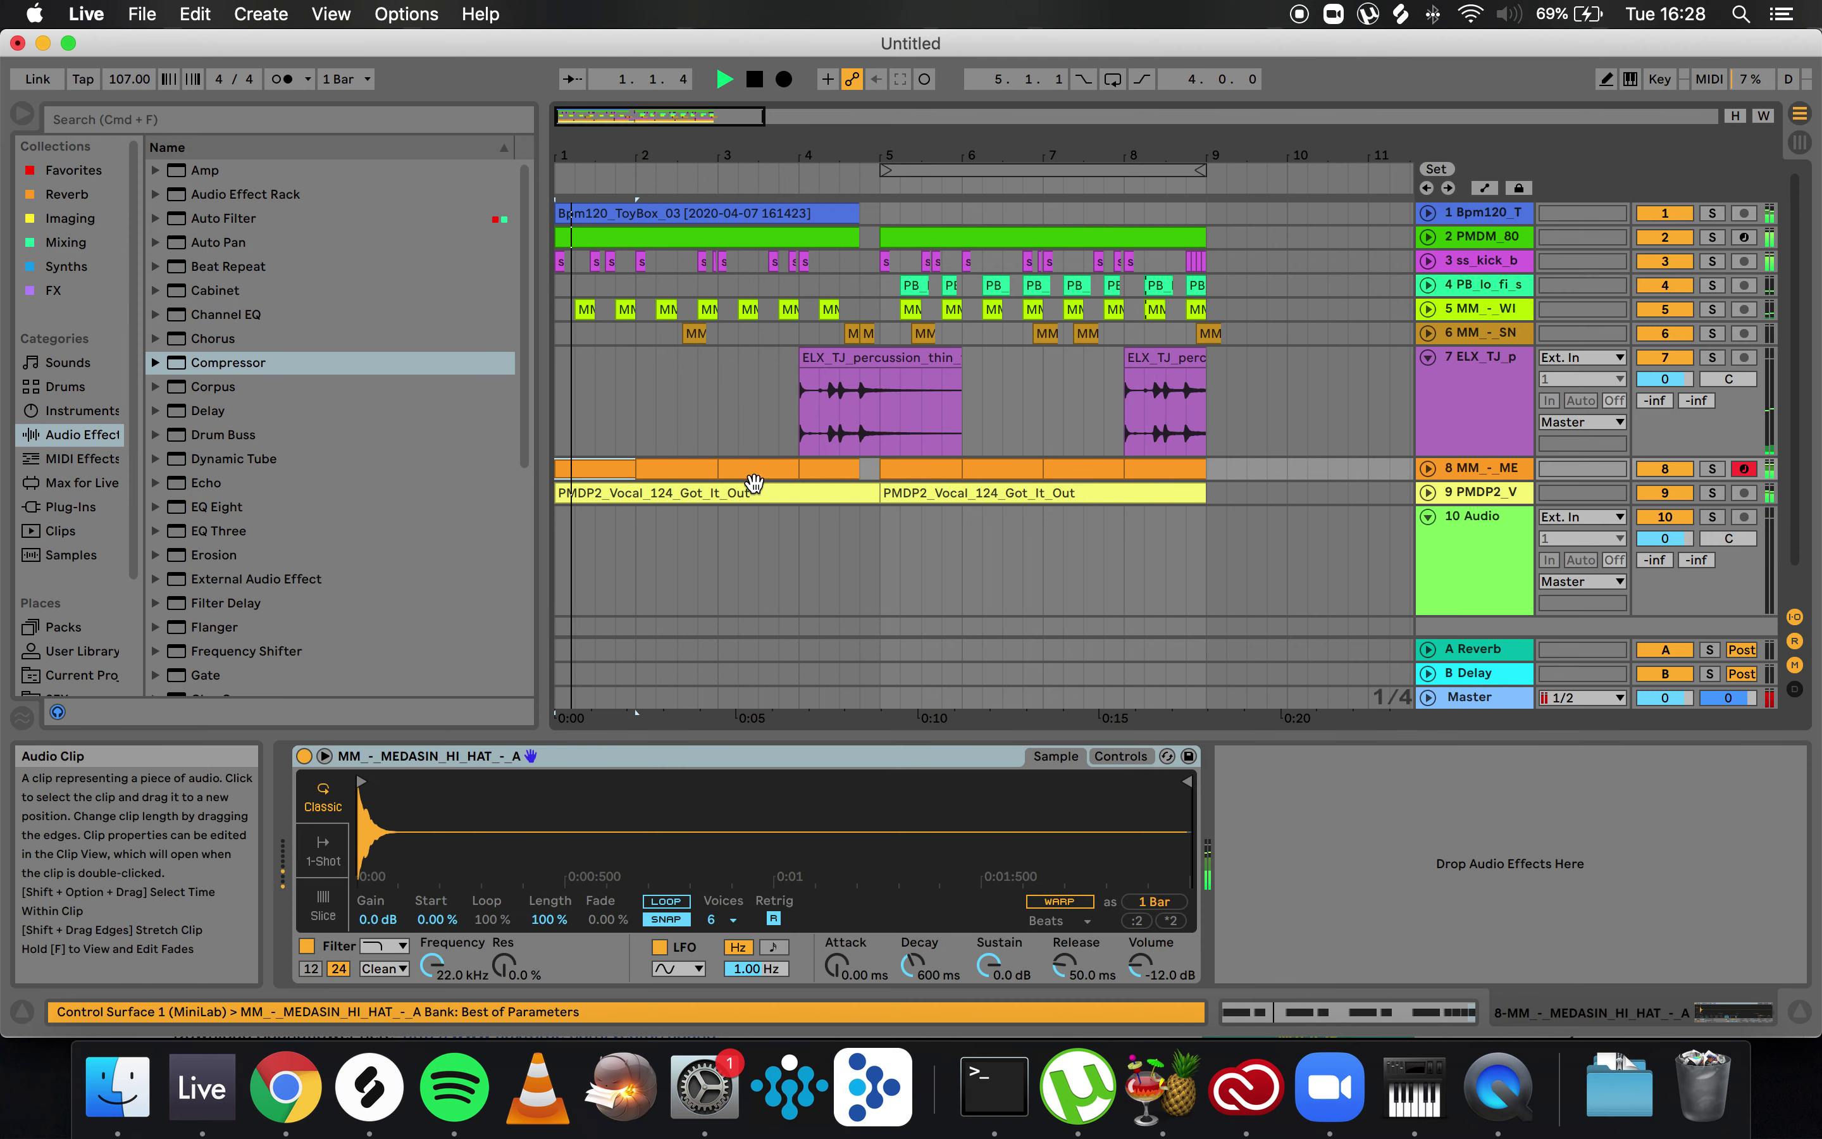
pyautogui.click(1480, 492)
pyautogui.moveTo(1604, 887); pyautogui.dragTo(1604, 898)
pyautogui.moveTo(1532, 832); pyautogui.dragTo(1532, 821)
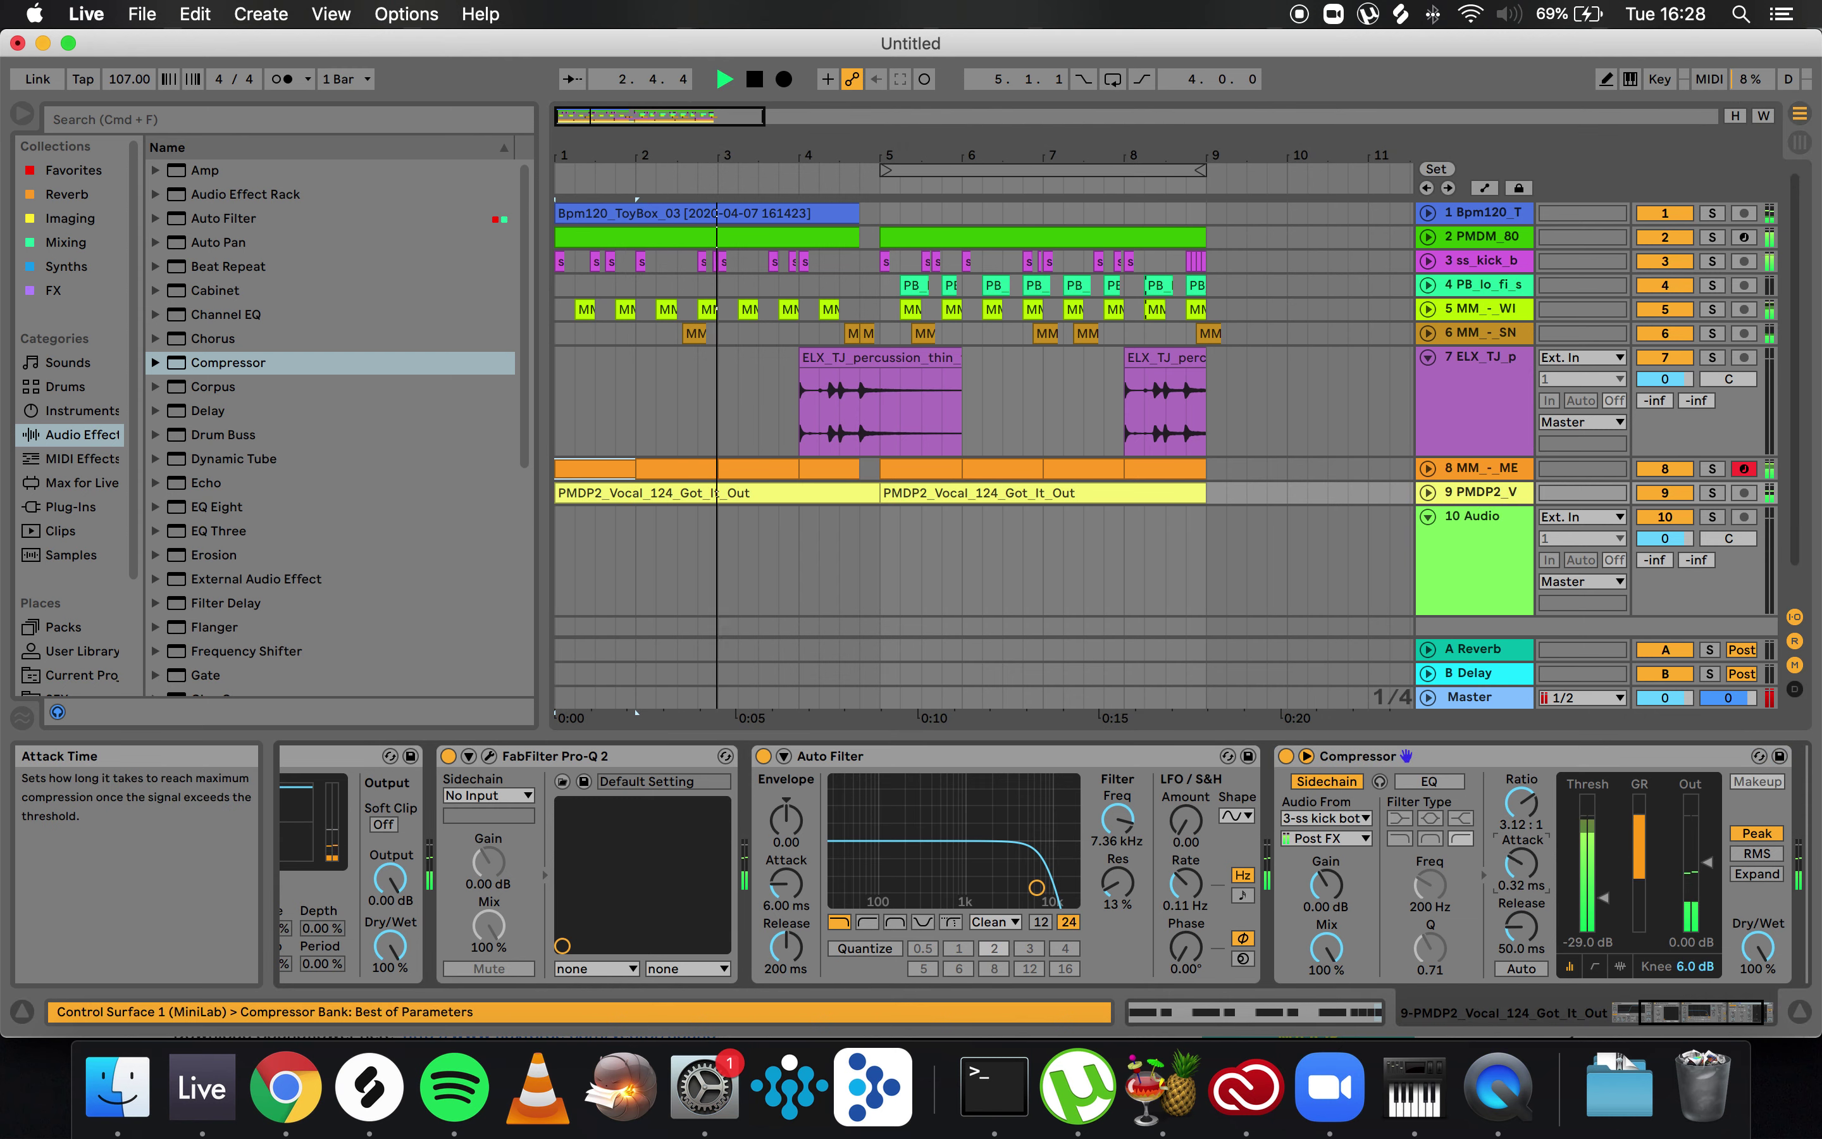